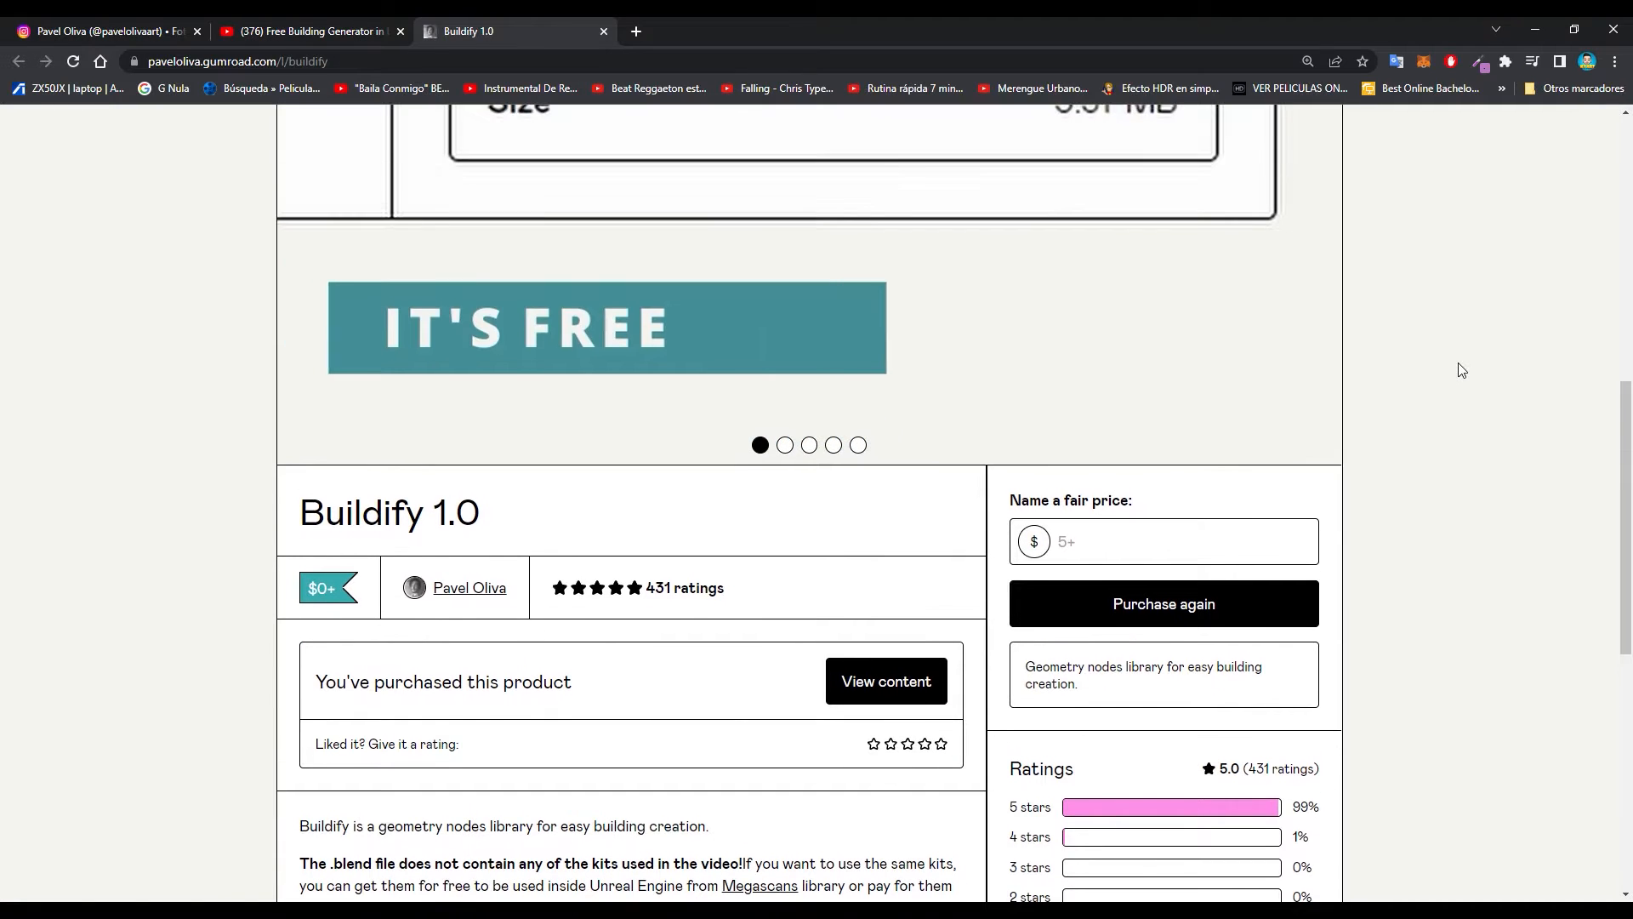
- Review the Buildify 1.0 product page, including its preview video, description and feature list
scroll(1459, 382, "up", 3)
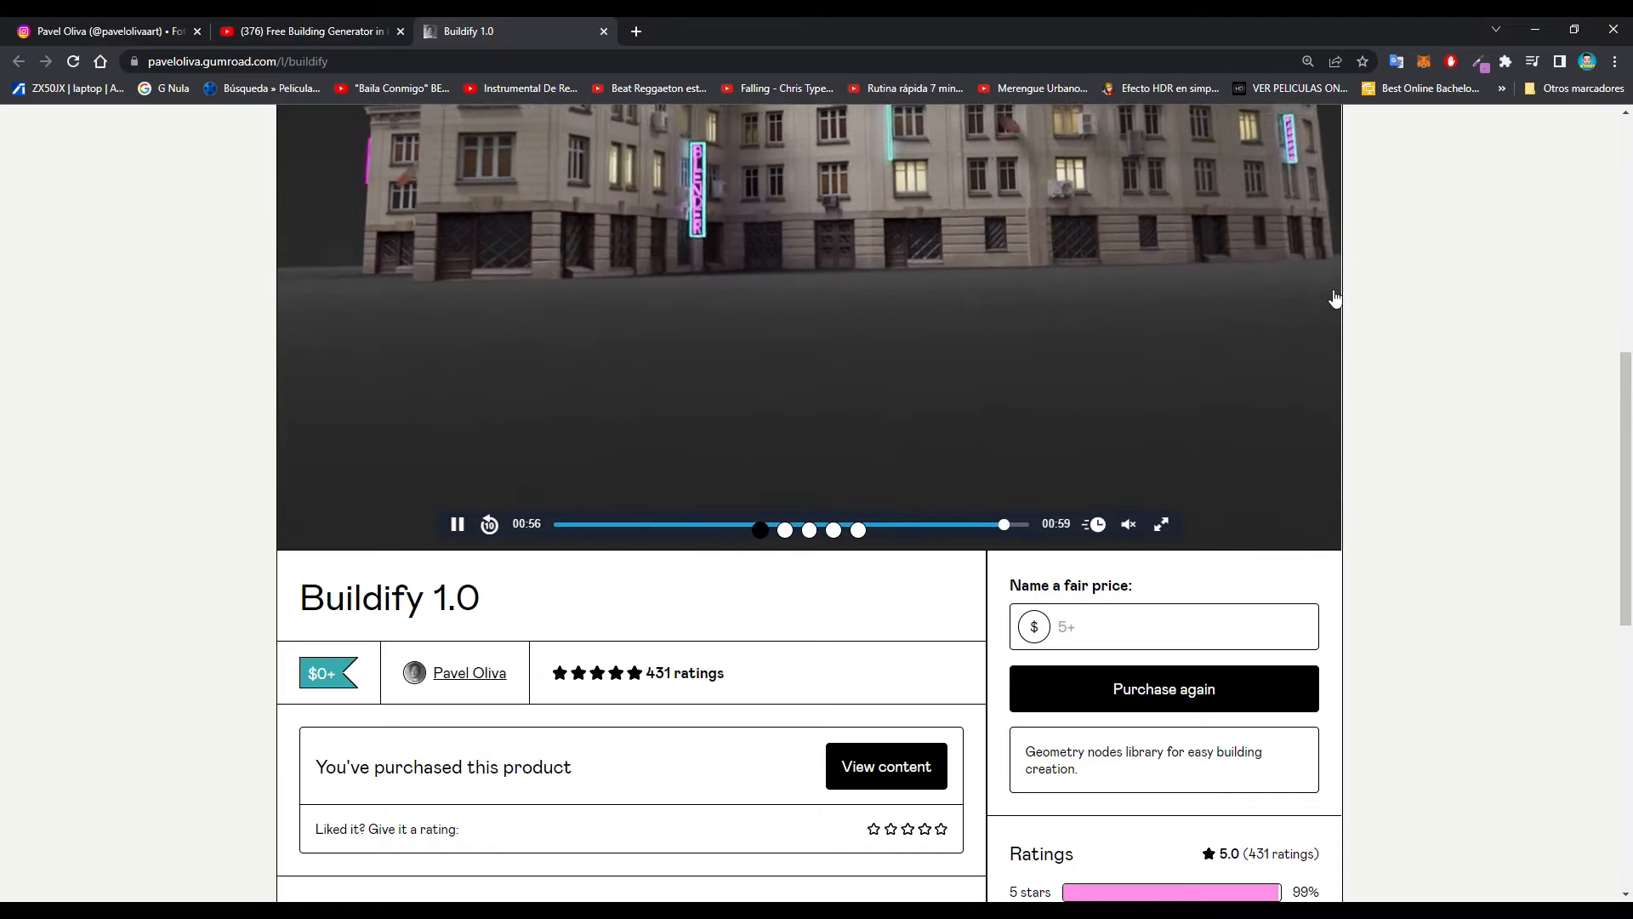
scroll(1366, 306, "down", 6)
scroll(1367, 311, "up", 2)
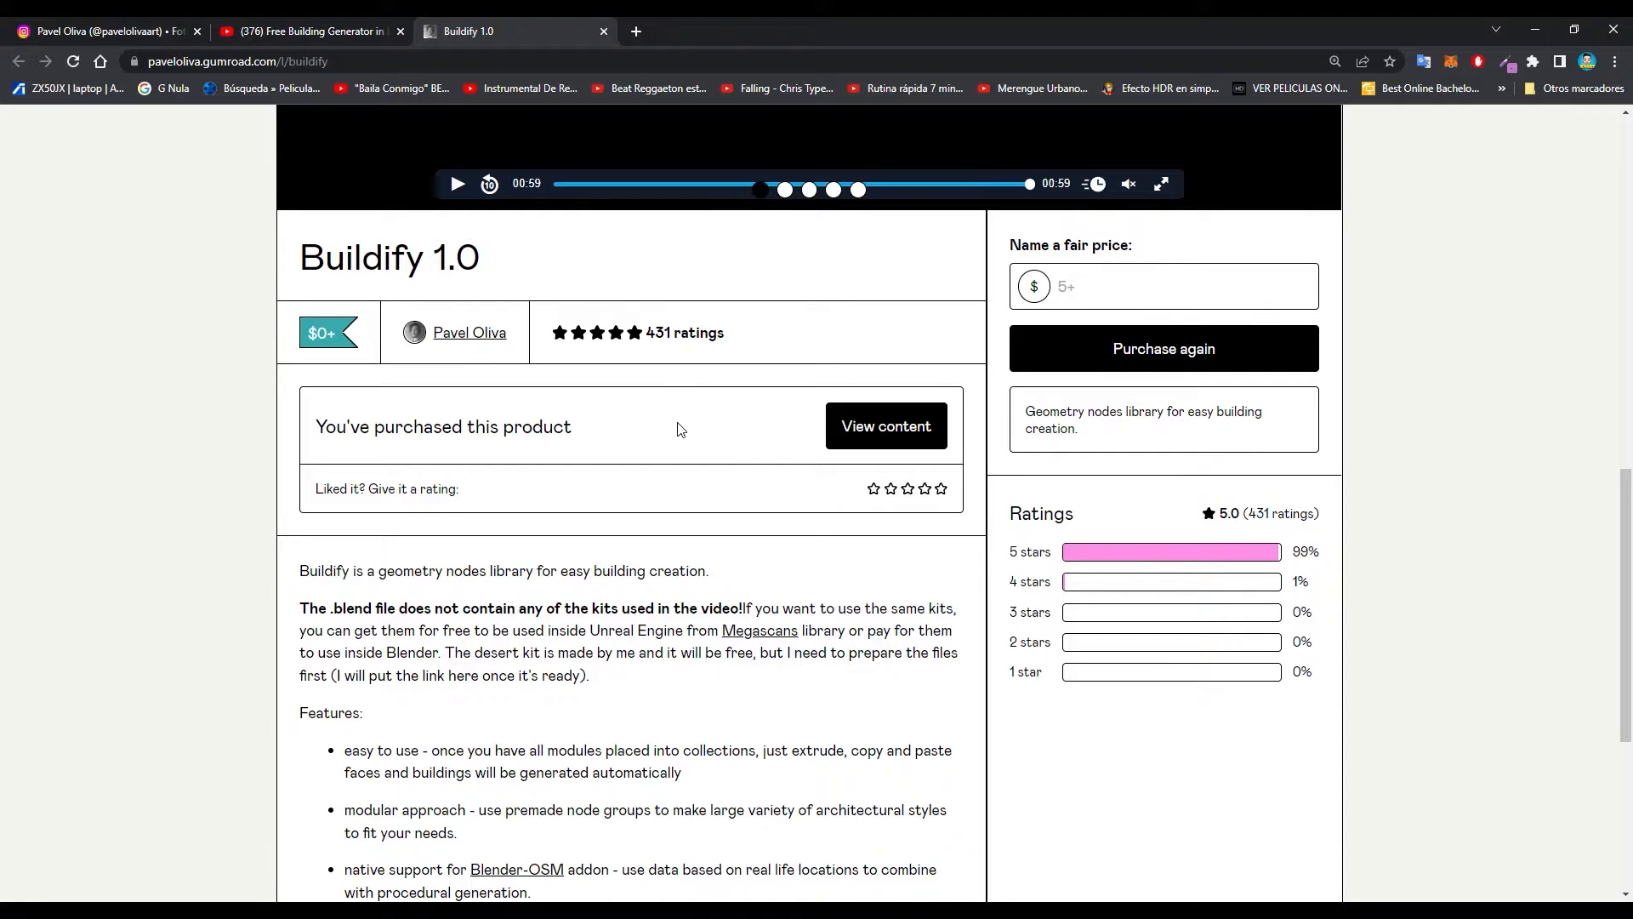
scroll(681, 432, "down", 1)
scroll(681, 430, "up", 1)
scroll(659, 449, "down", 2)
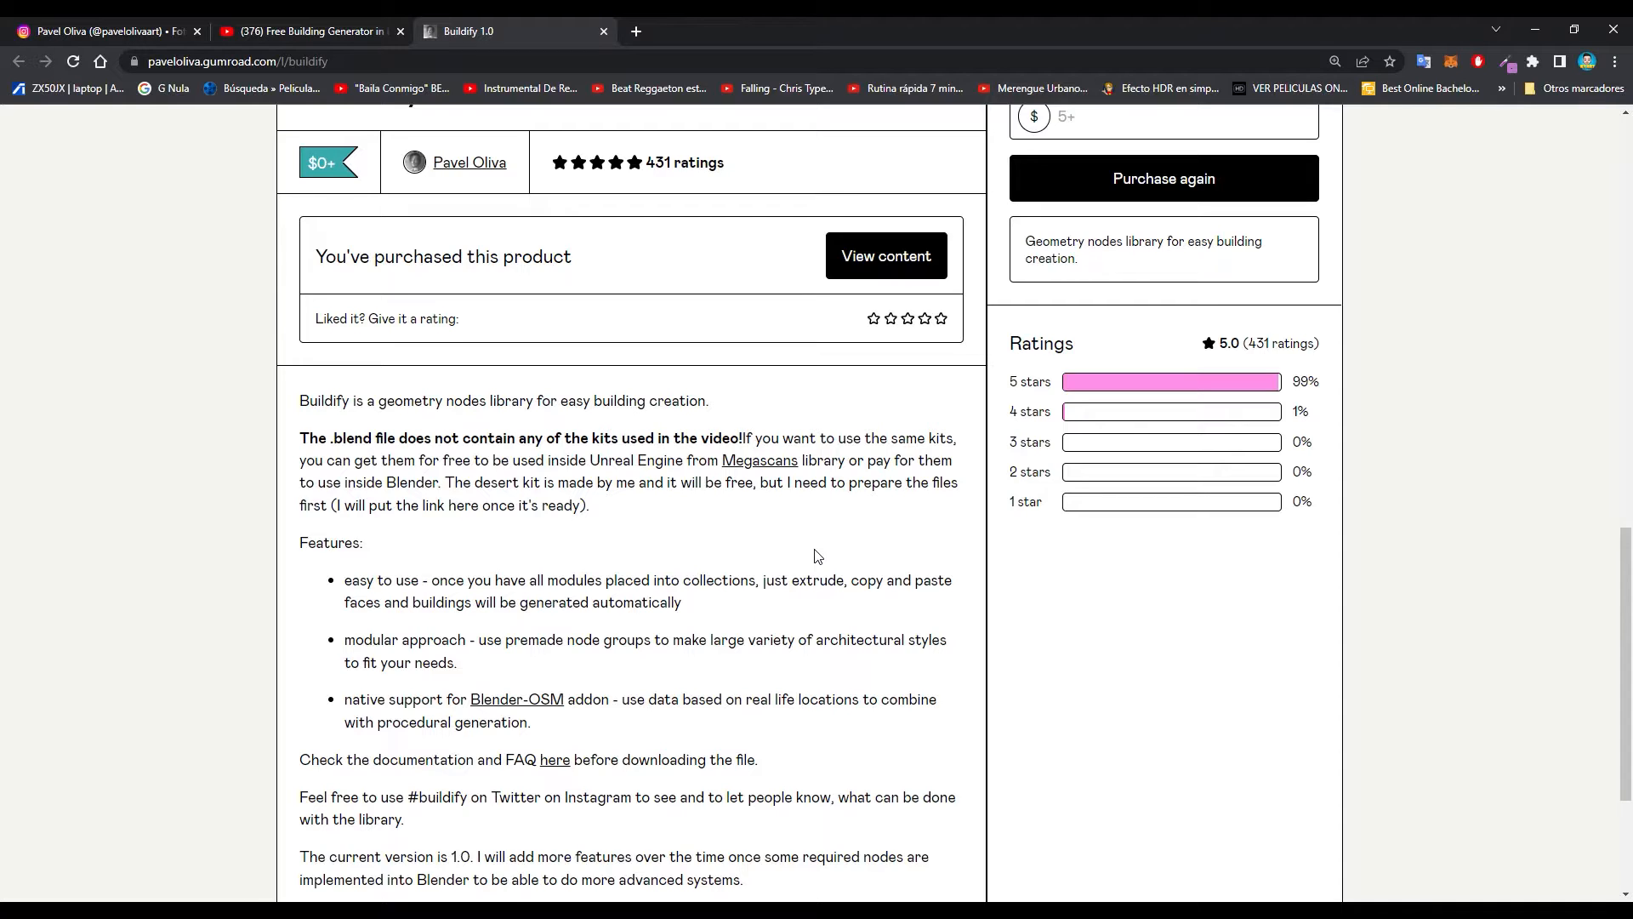
scroll(864, 552, "up", 3)
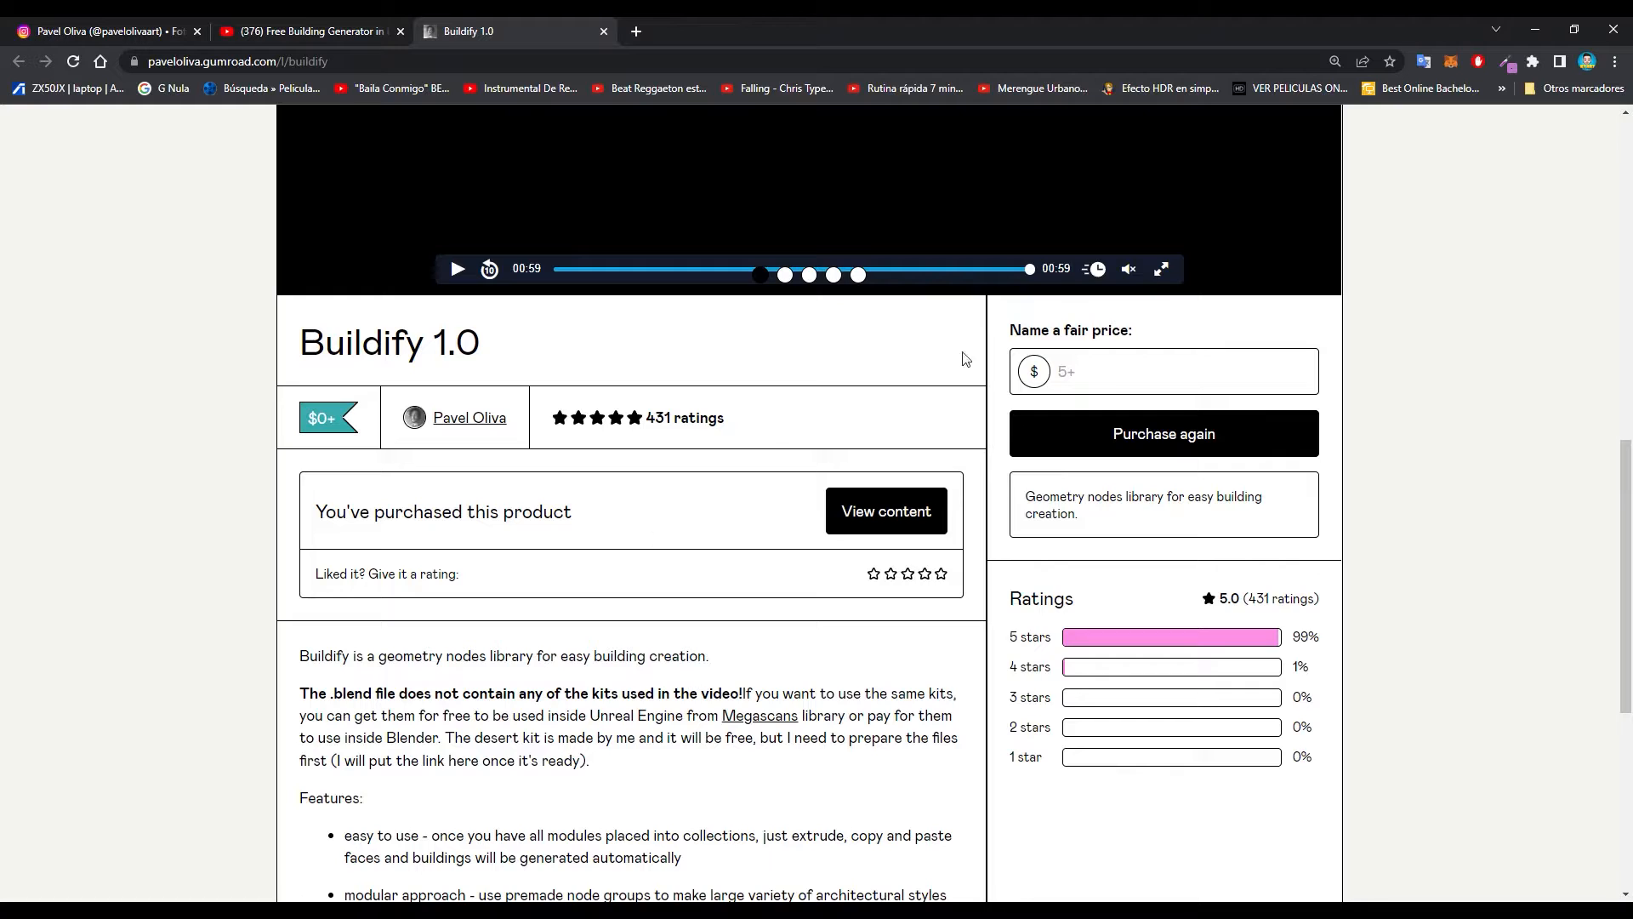
- Try a price of 0 for Buildify 1.0 and clear the price field again
left_click(1112, 379)
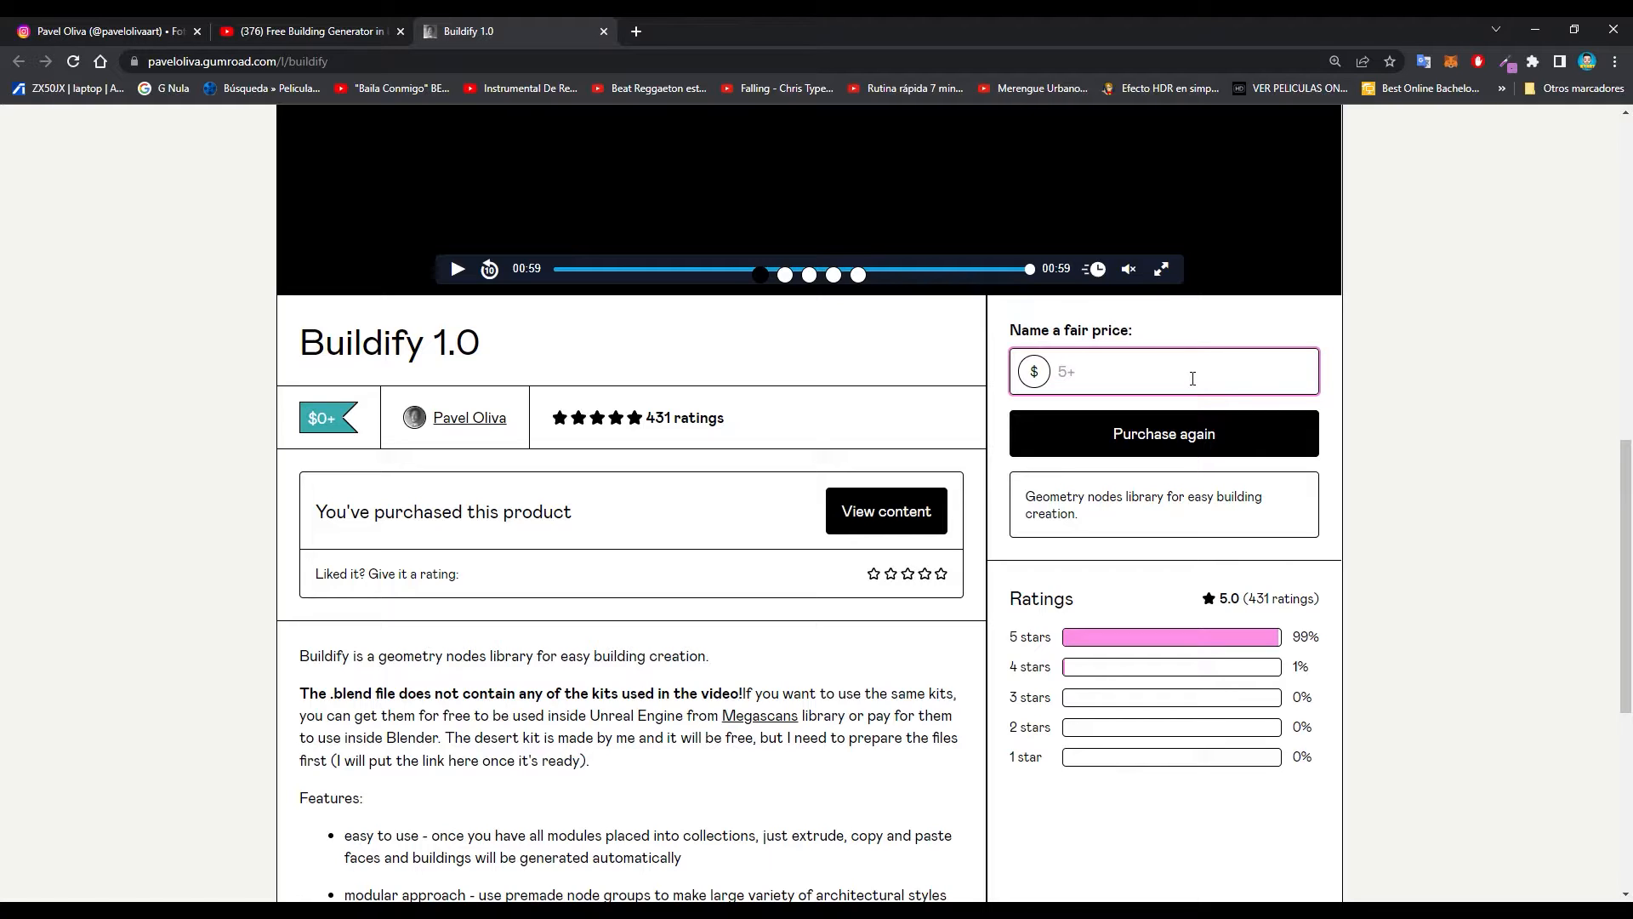
type("0")
key("BackSpace")
scroll(1121, 459, "down", 1)
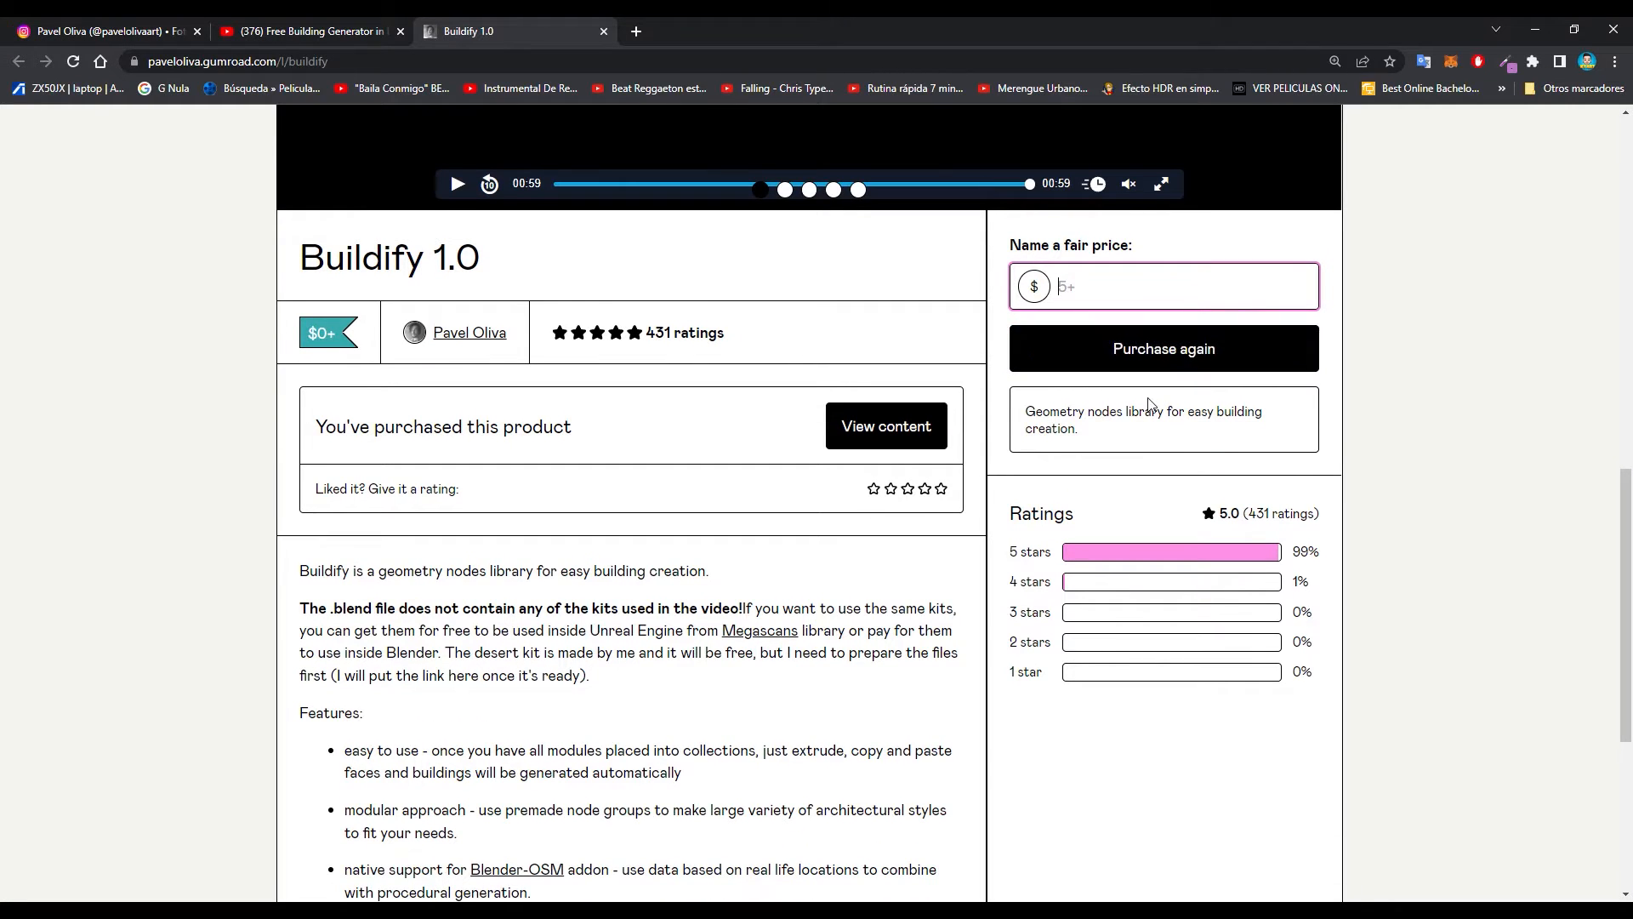
scroll(1144, 417, "up", 2)
scroll(1130, 511, "down", 1)
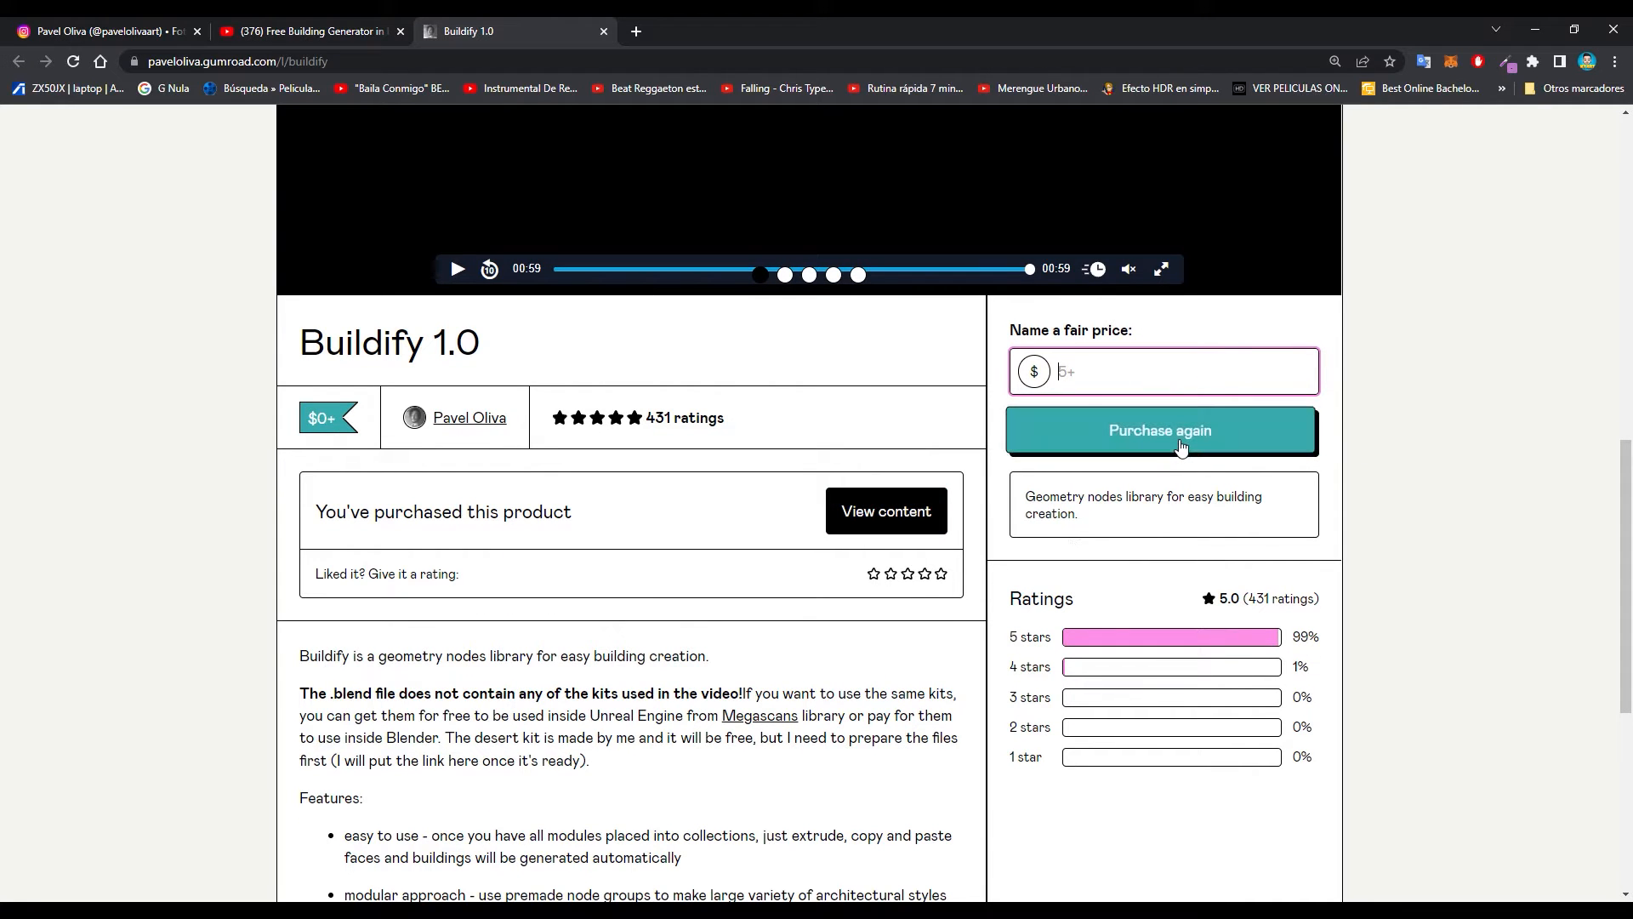
- Open the Blender-OSM add-on page linked in the Buildify feature list in a new tab and switch to it
scroll(992, 488, "down", 2)
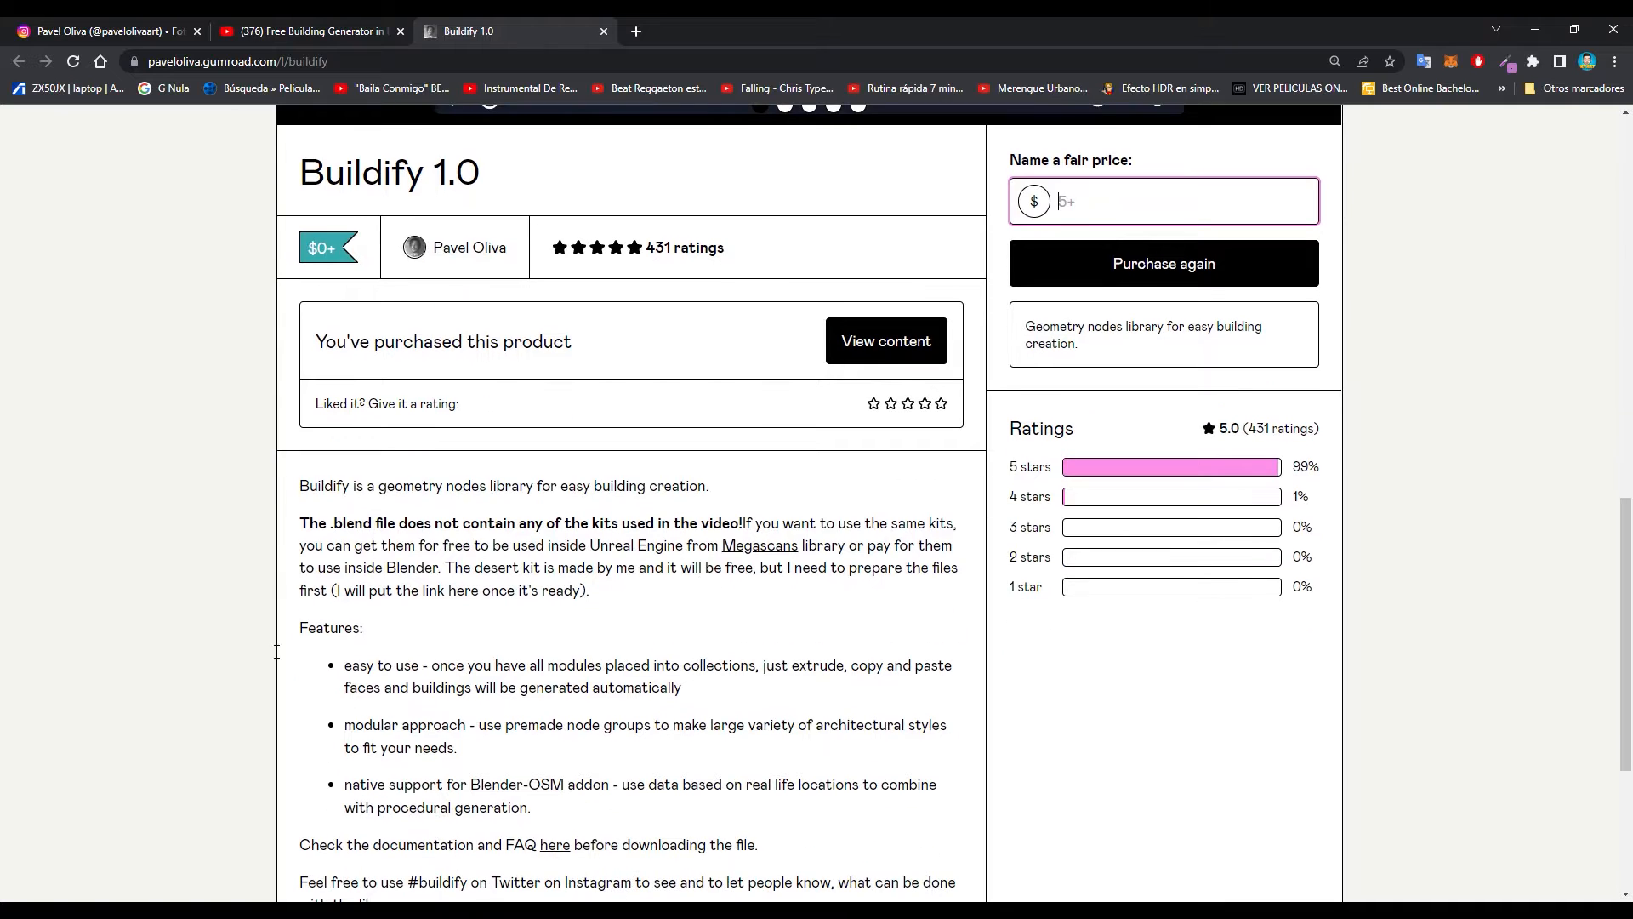
scroll(613, 642, "down", 2)
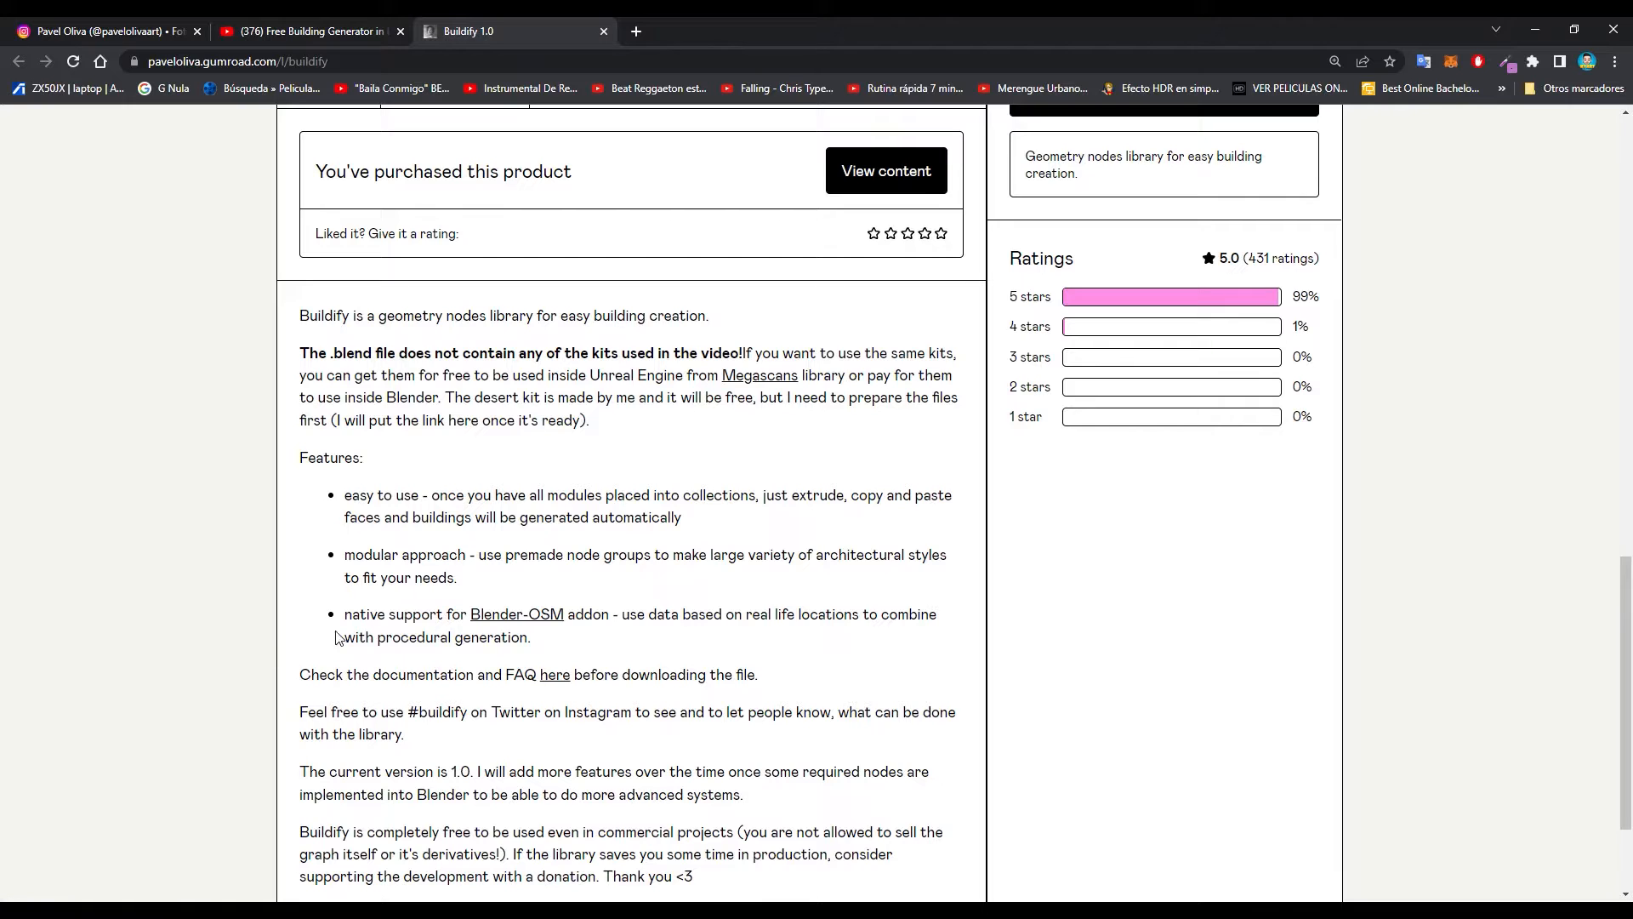
right_click(537, 619)
left_click(561, 619)
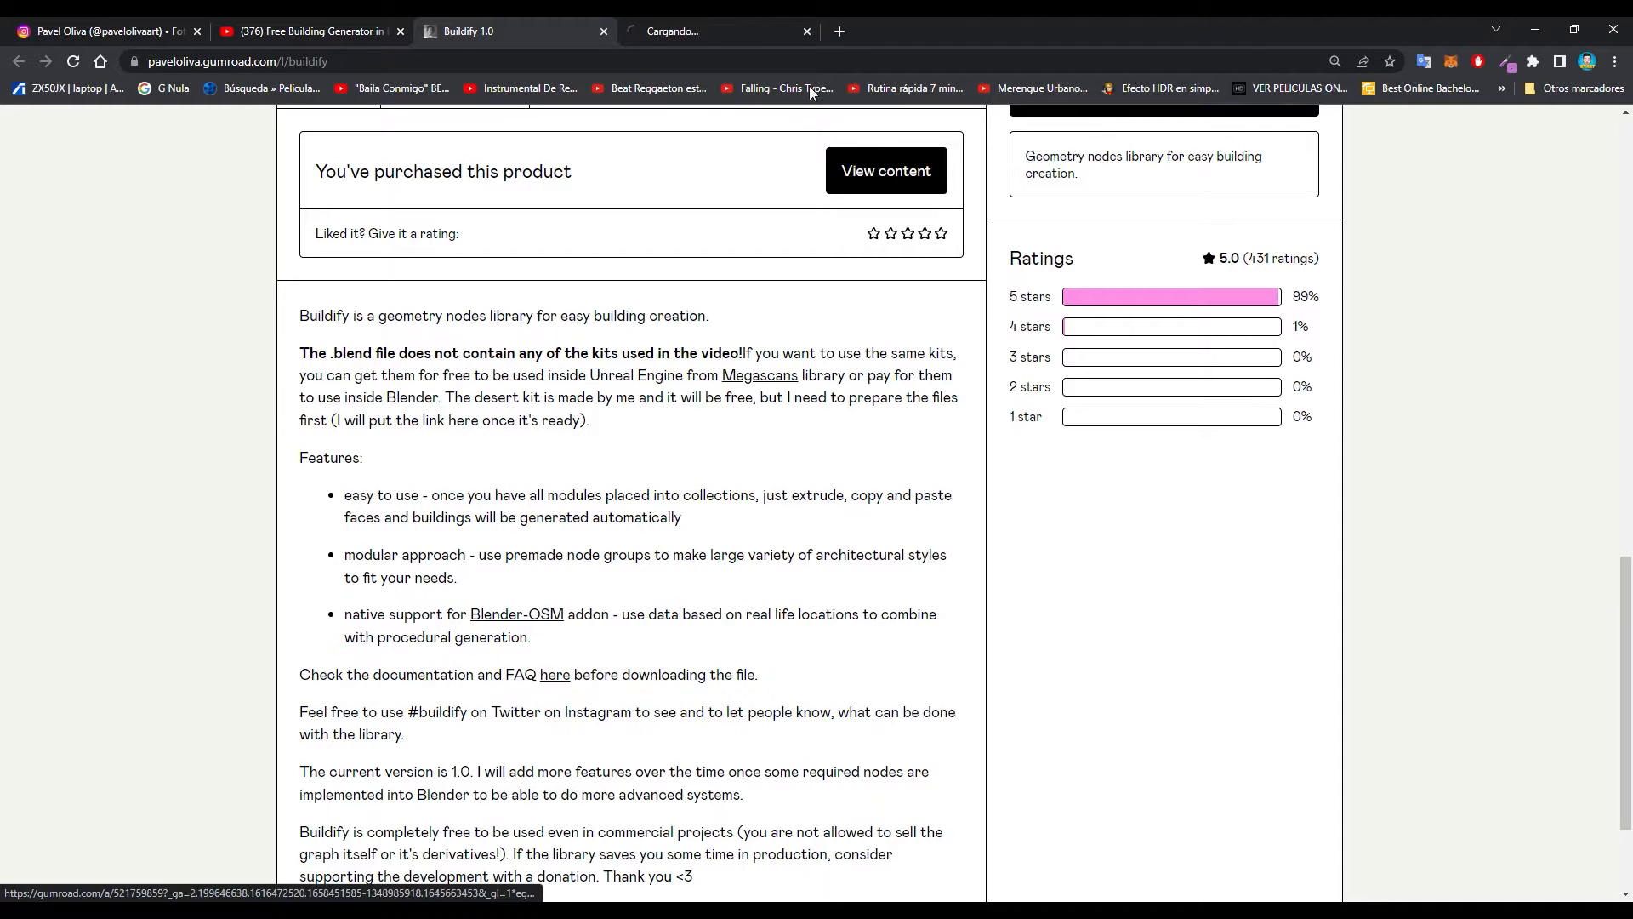
left_click(719, 32)
- Examine the blender-osm product page, including its preview images, pricing area and feature description
scroll(657, 429, "down", 2)
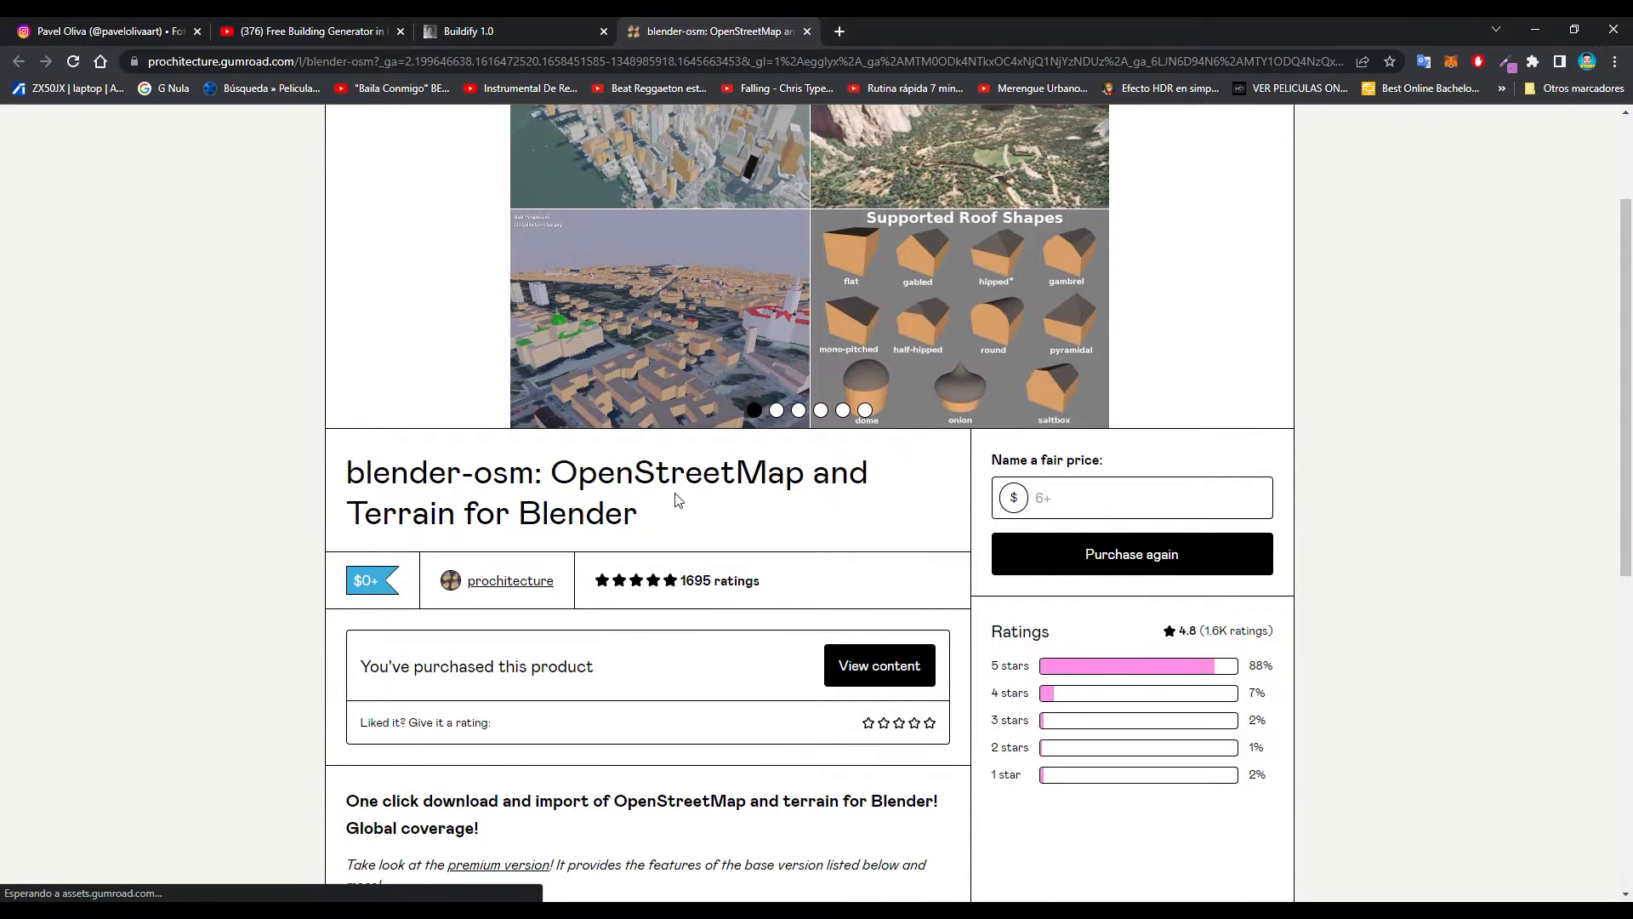
scroll(765, 367, "up", 2)
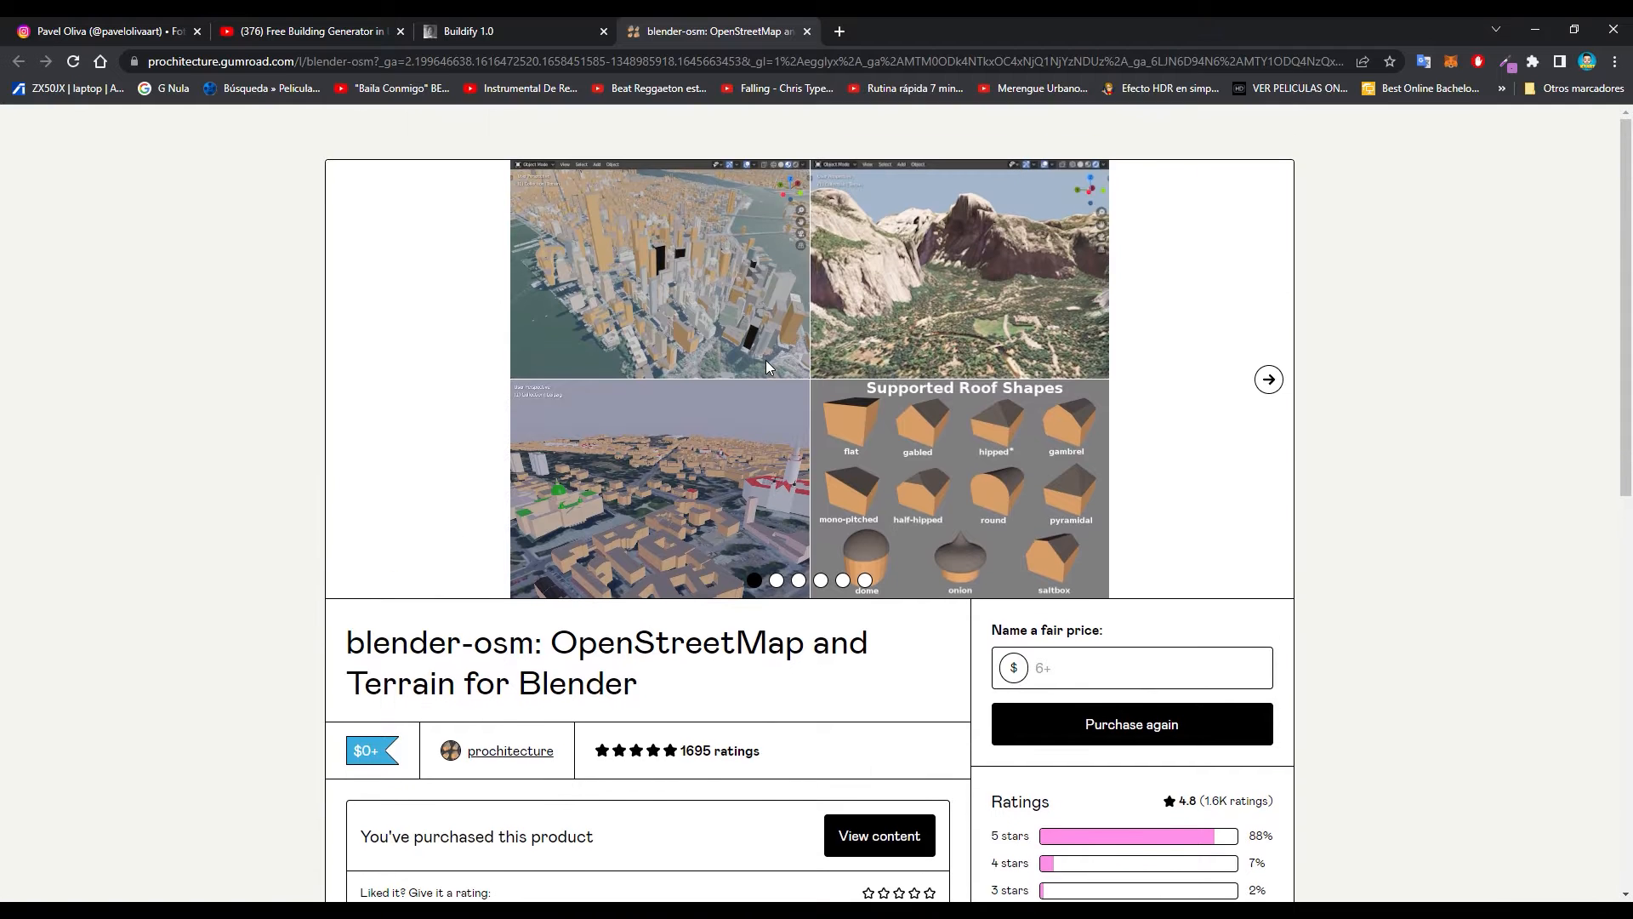
scroll(765, 367, "down", 6)
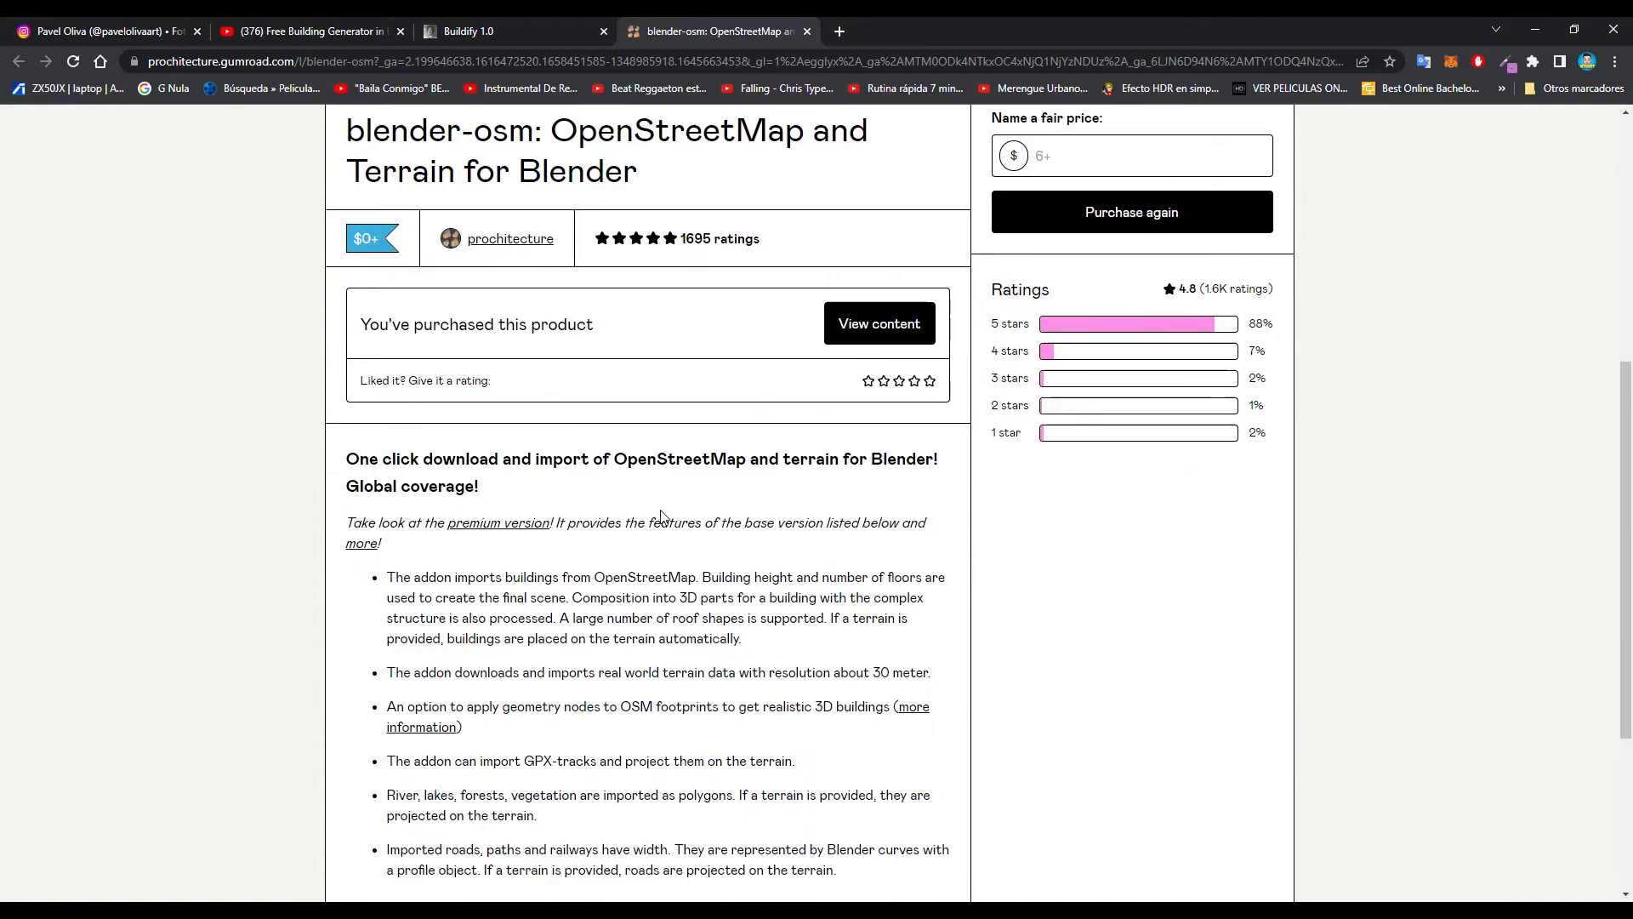
scroll(672, 510, "up", 7)
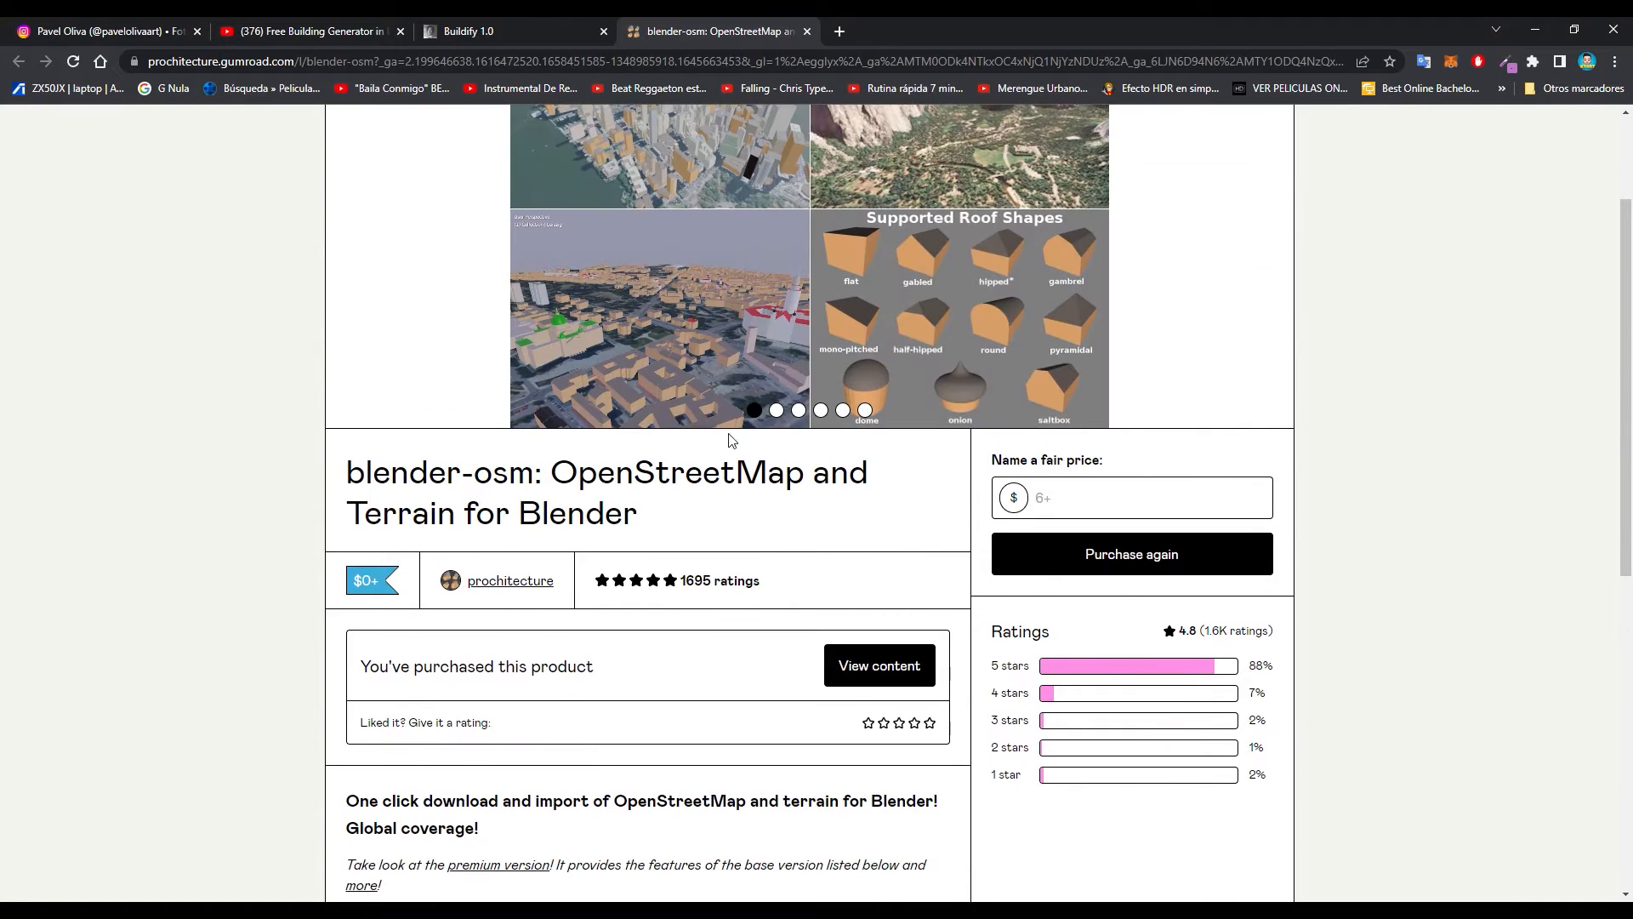
scroll(675, 485, "down", 2)
scroll(717, 444, "up", 2)
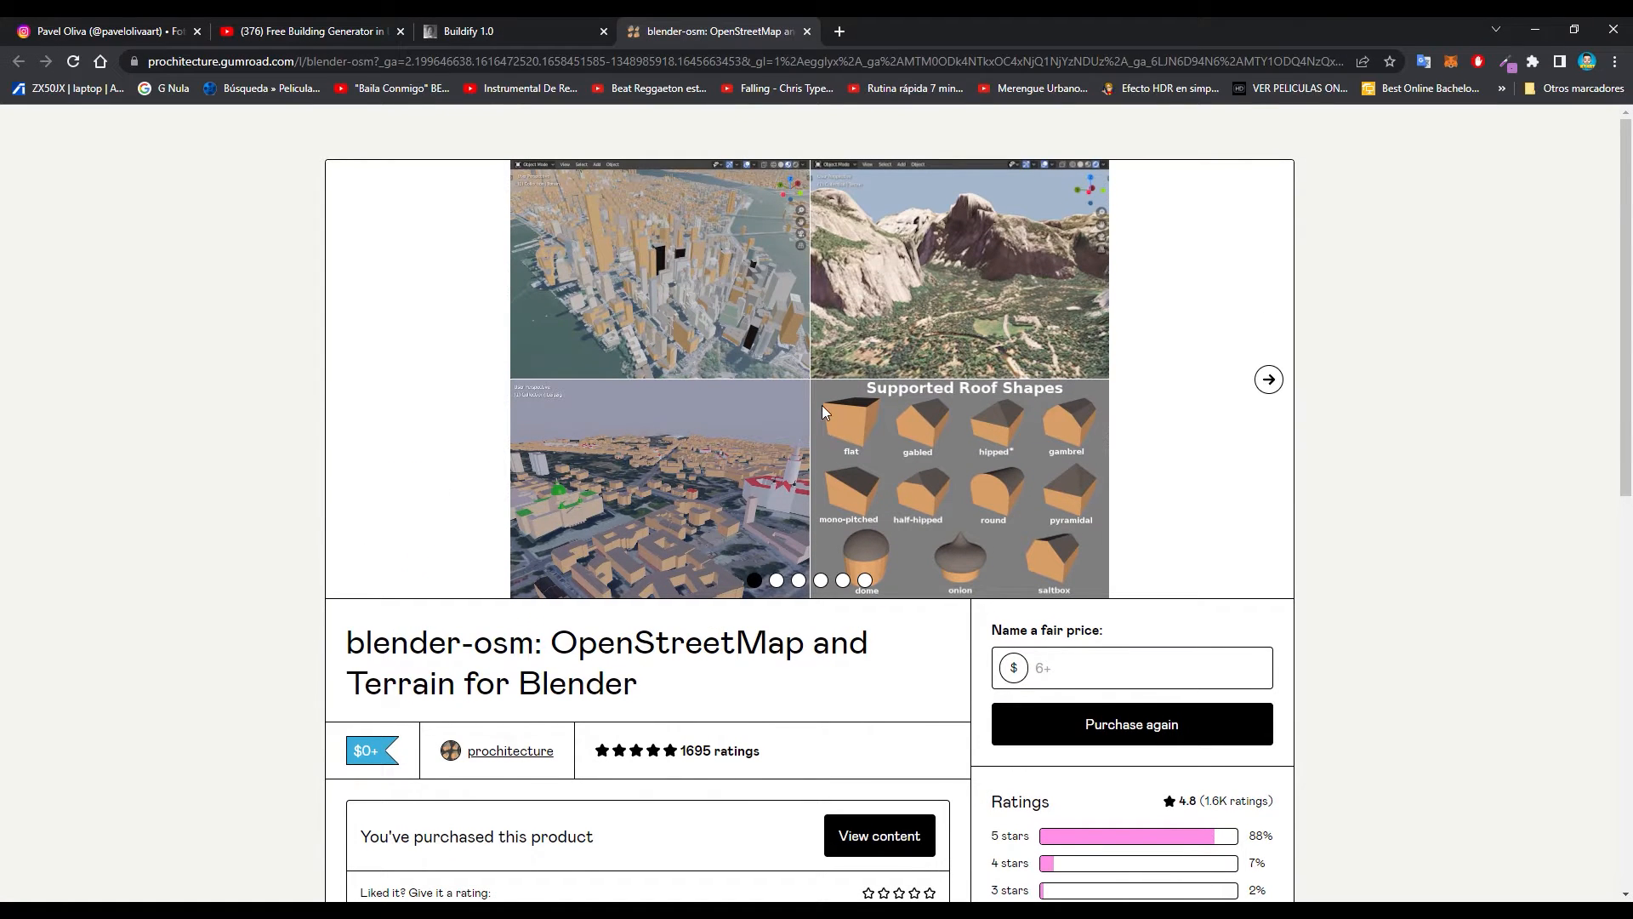
scroll(661, 519, "down", 1)
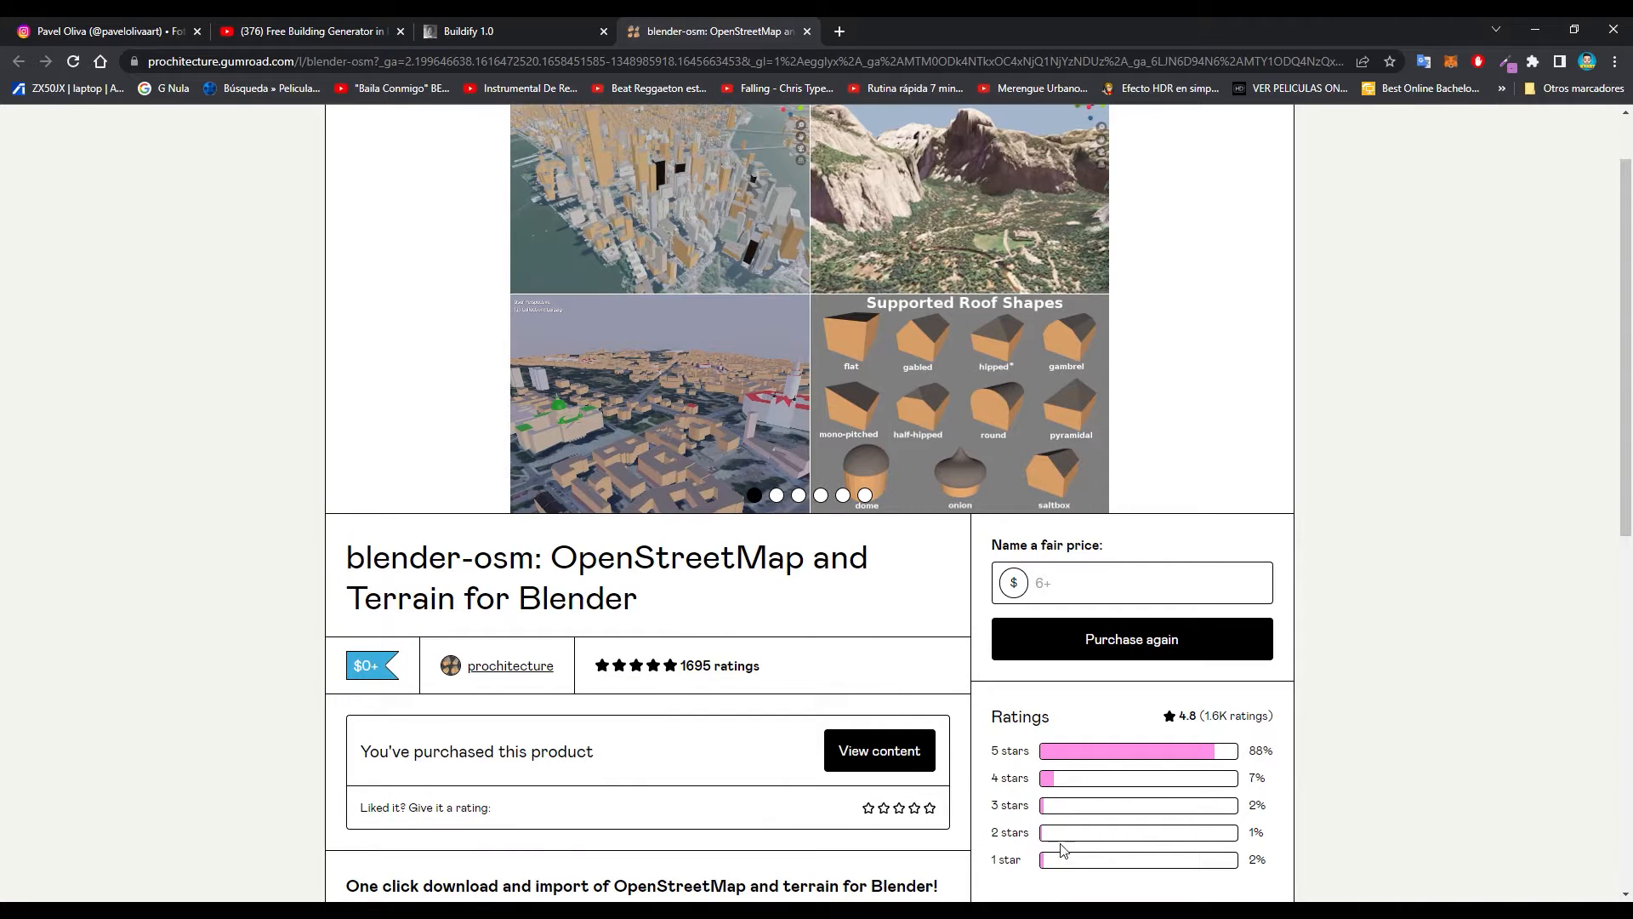
- Switch to Blender, search the add-on preferences for "osm", inspect the blender-osm add-on's settings, and close the preferences
left_click(958, 910)
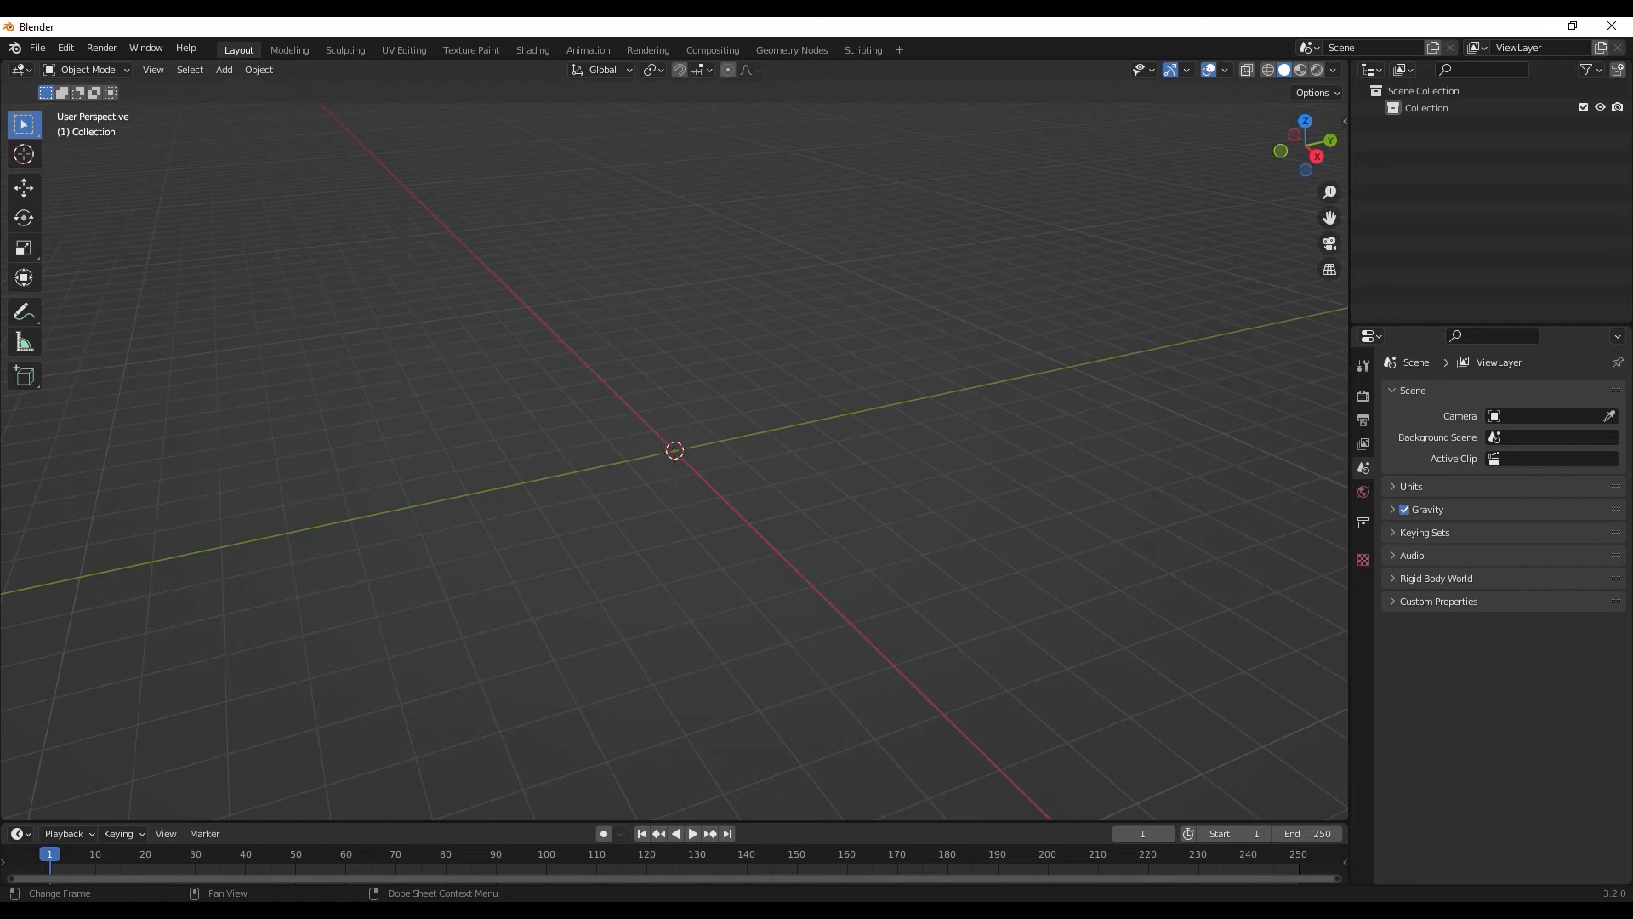
left_click(66, 47)
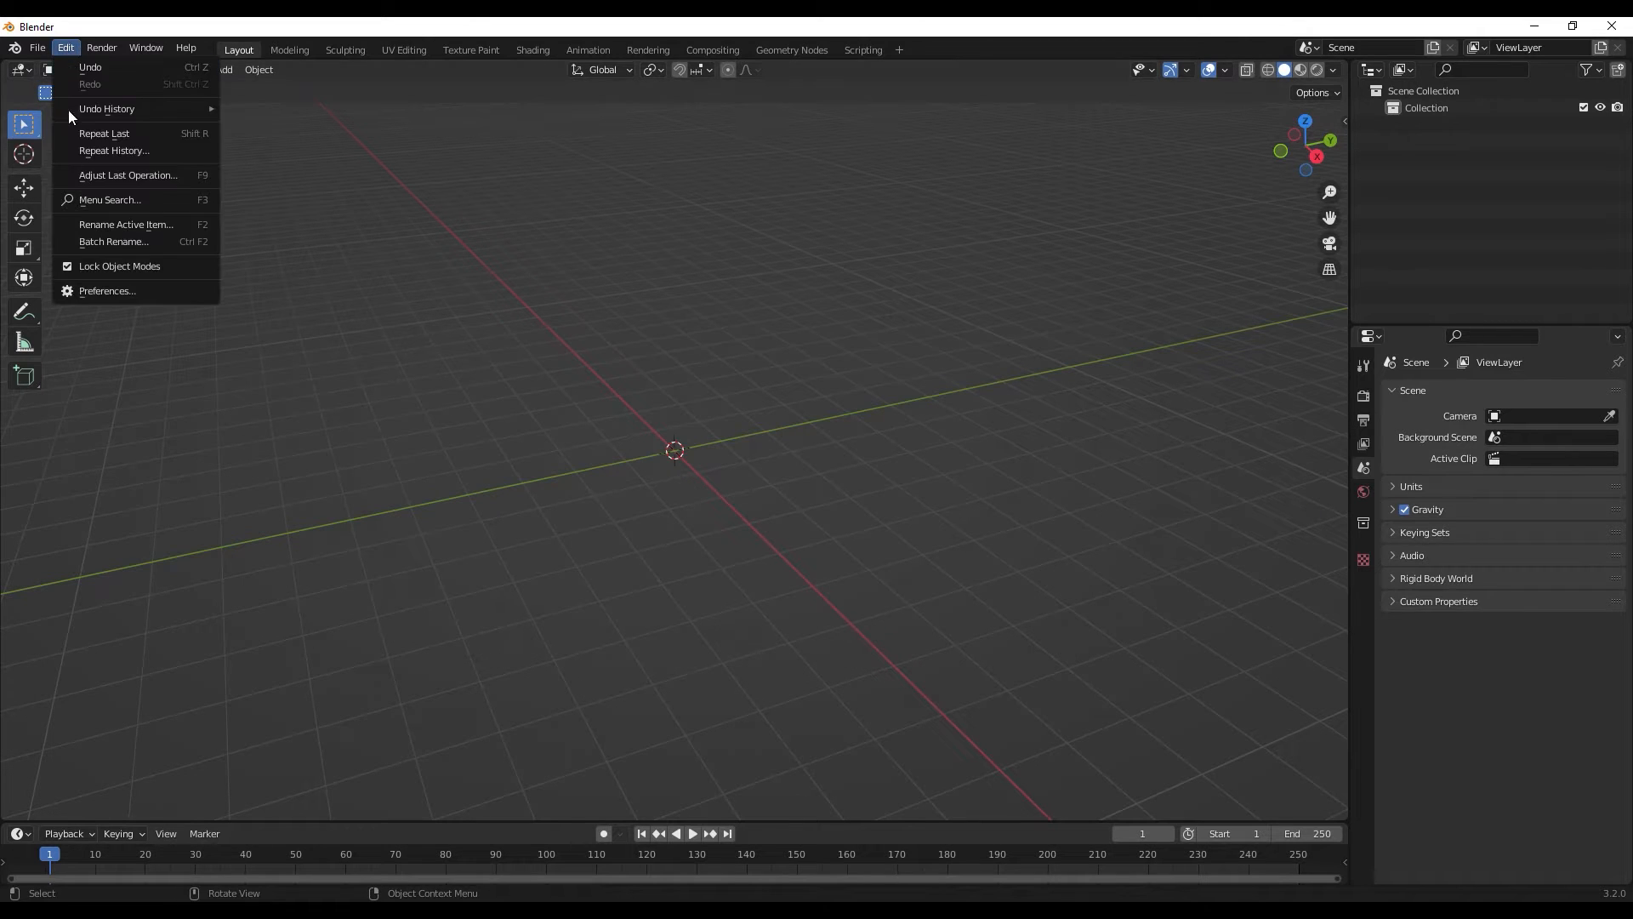
left_click(140, 290)
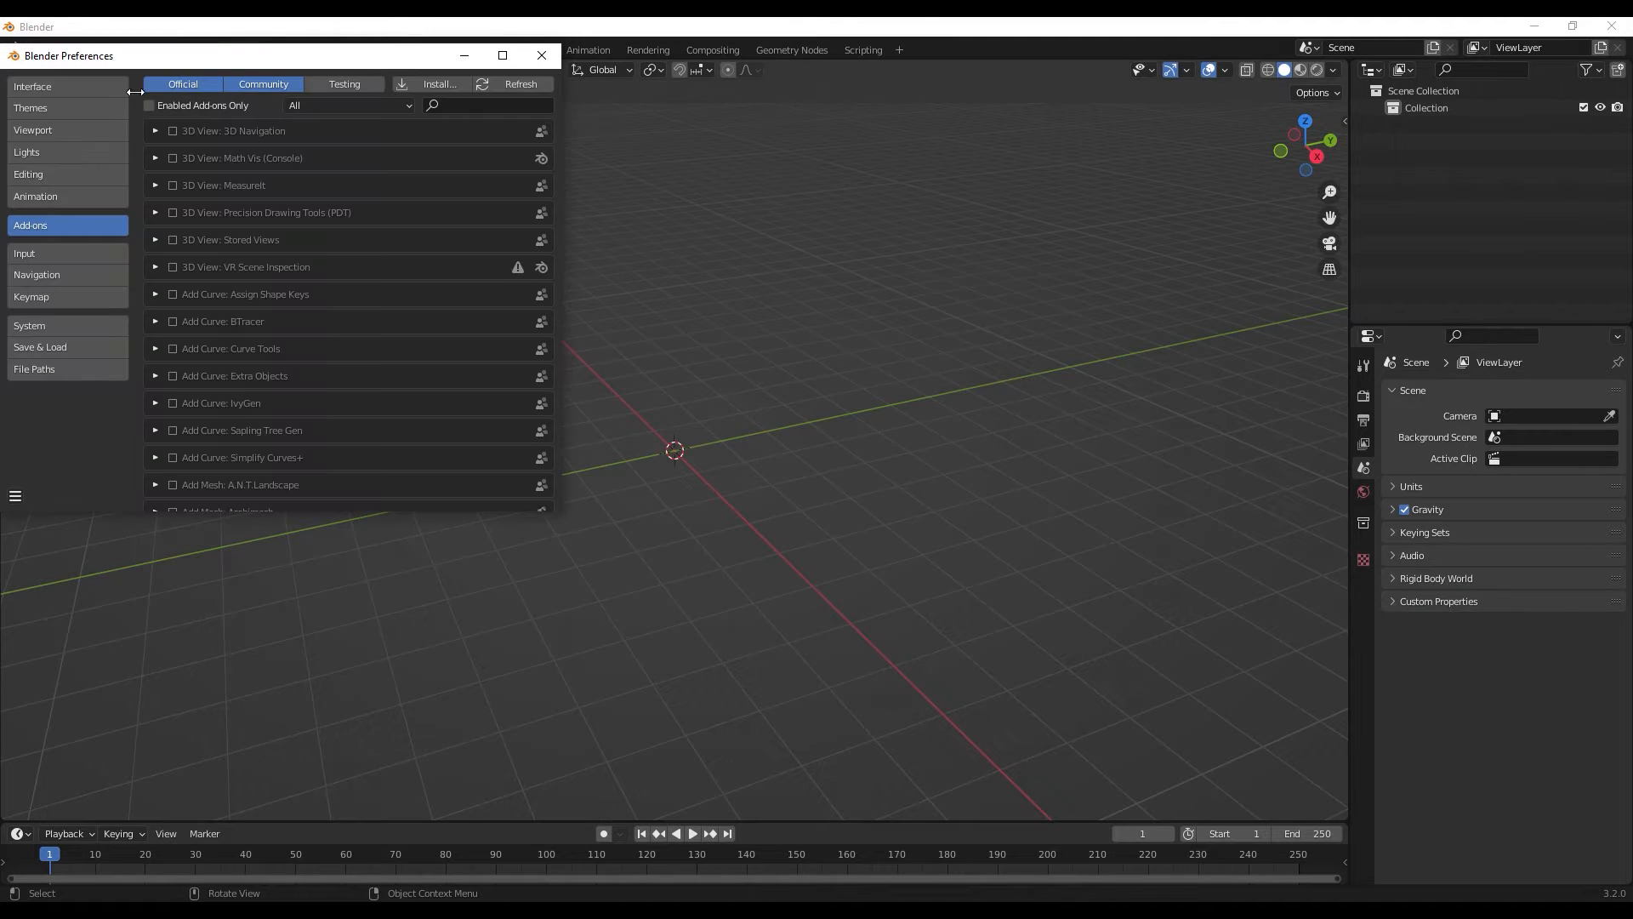
left_click(468, 105)
type("osm")
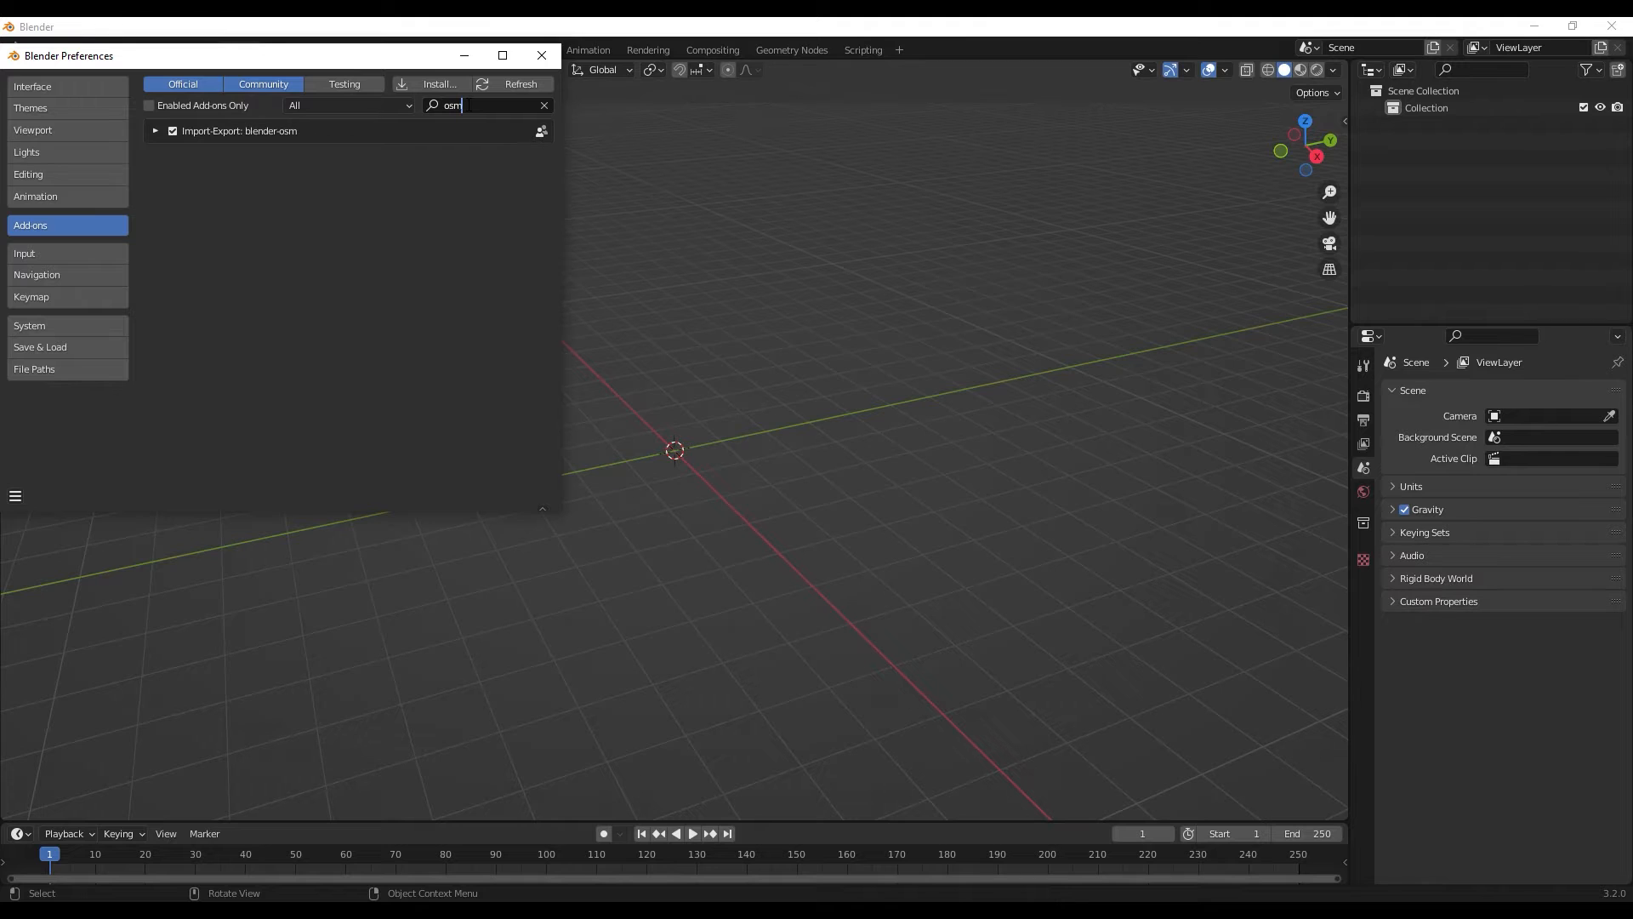
left_click(155, 132)
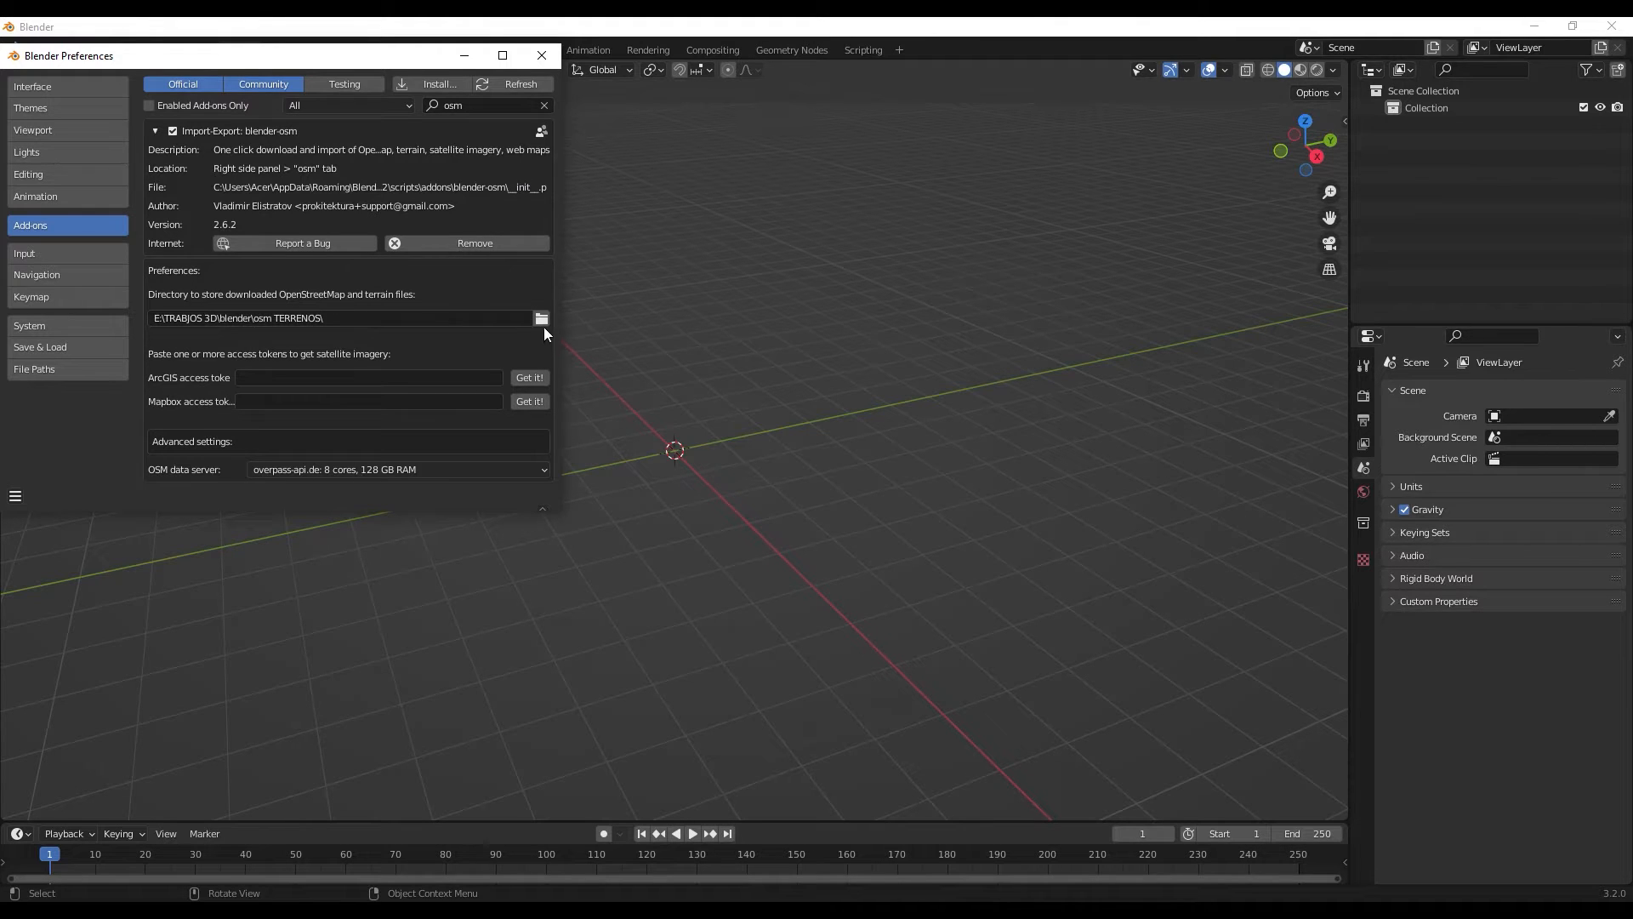
left_click(546, 58)
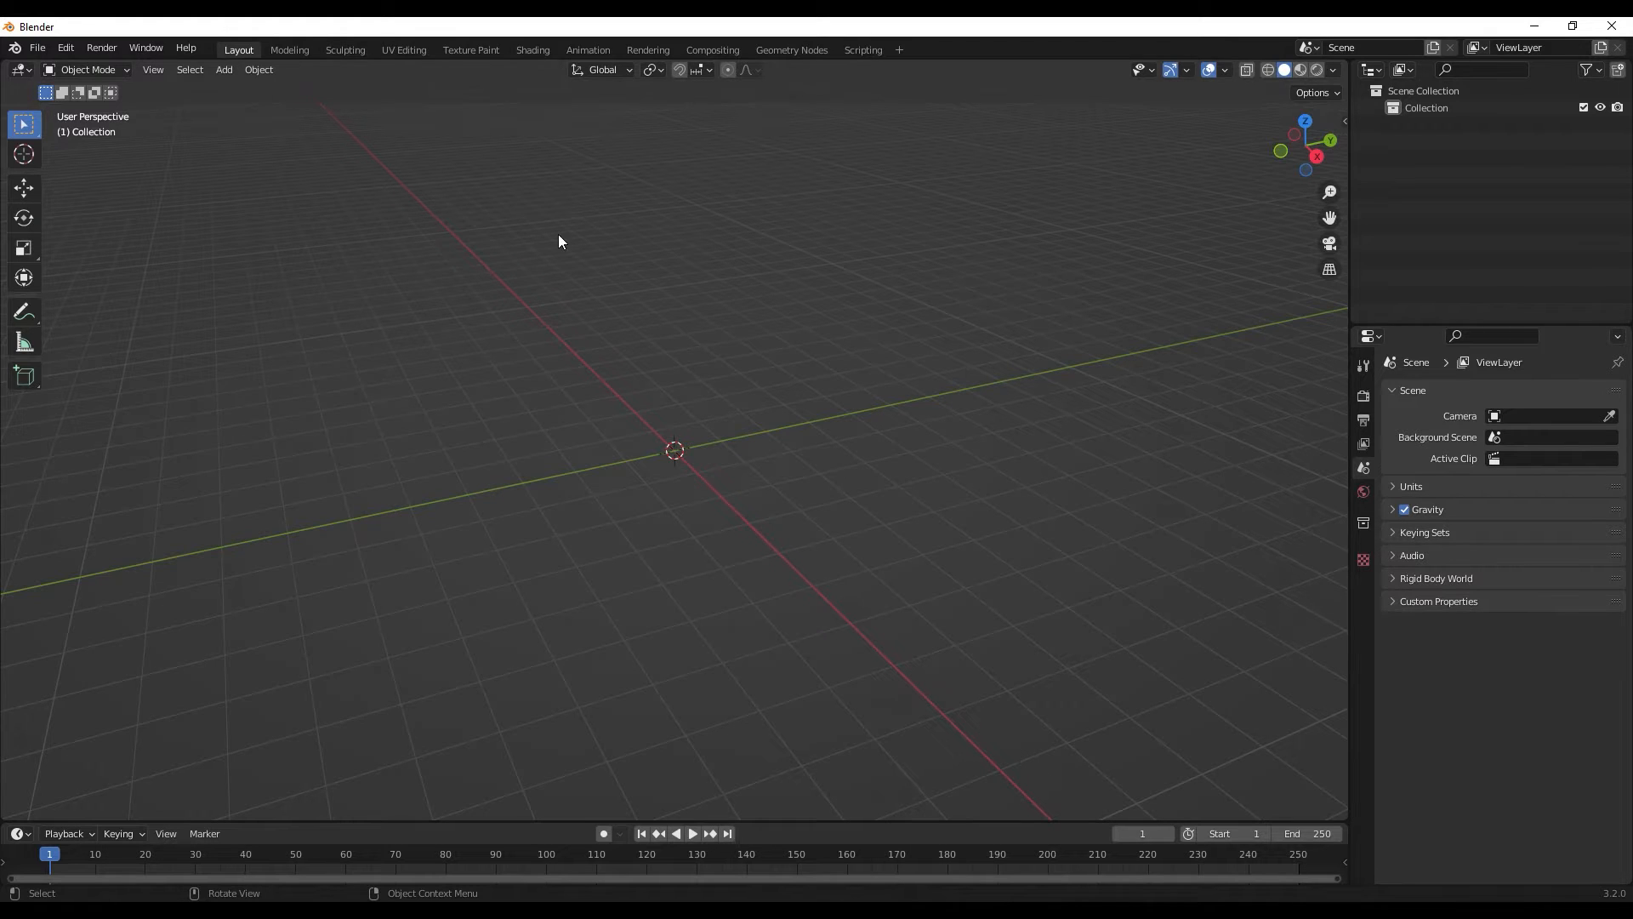
- Open buildify_1.0.blend from the BUILDIFY folder without saving the current untitled scene
left_click(37, 49)
left_click(46, 49)
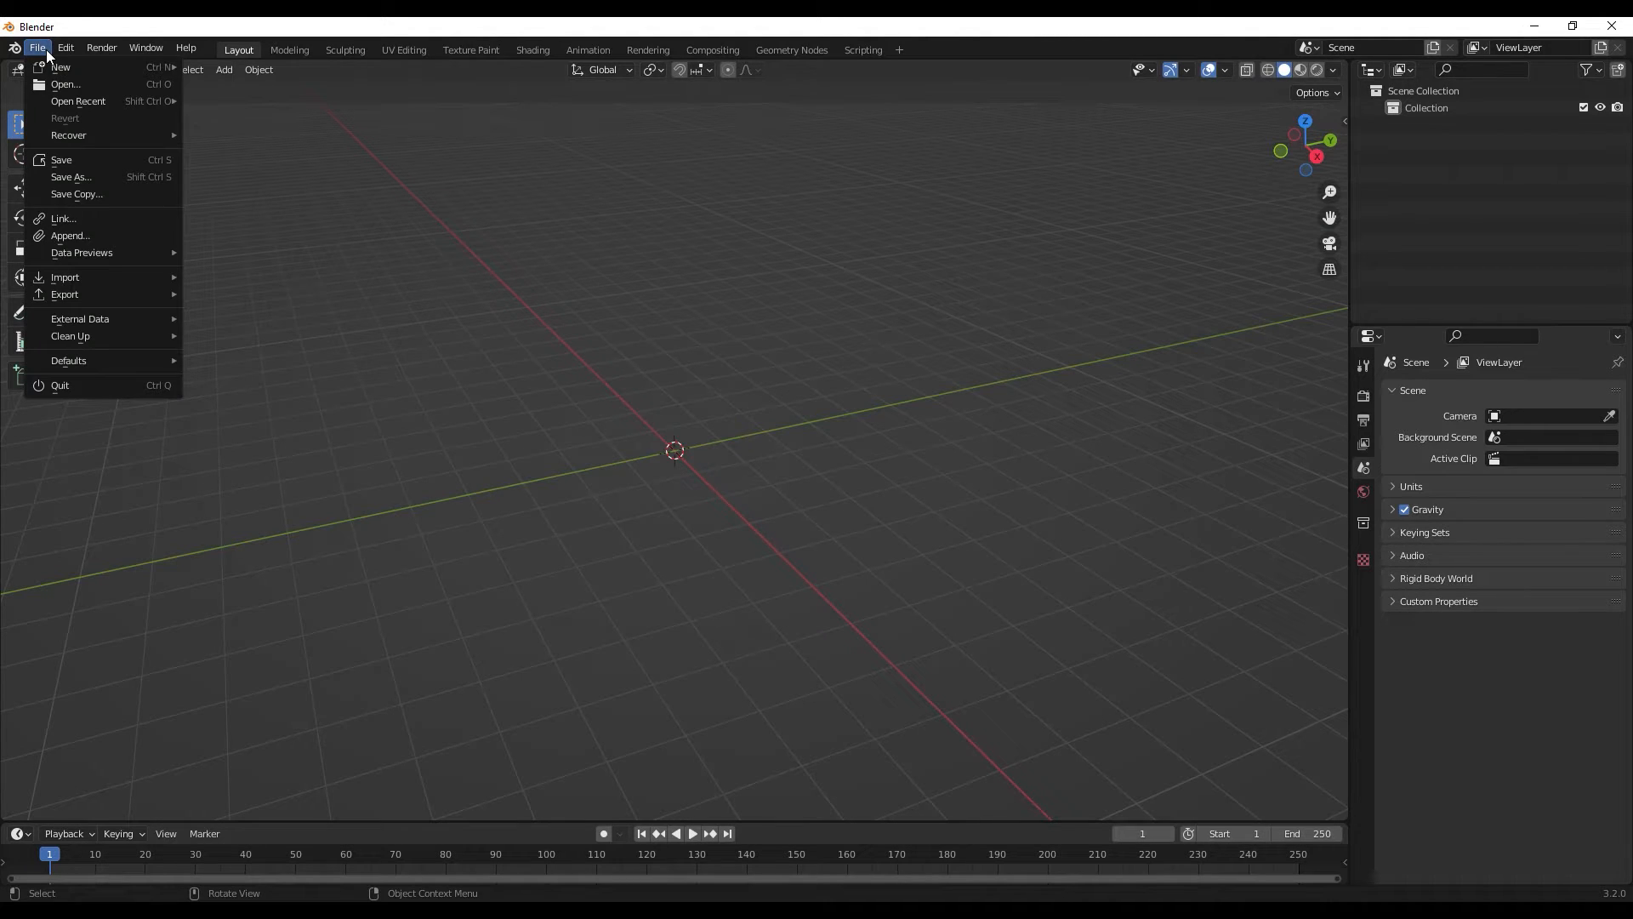
left_click(61, 84)
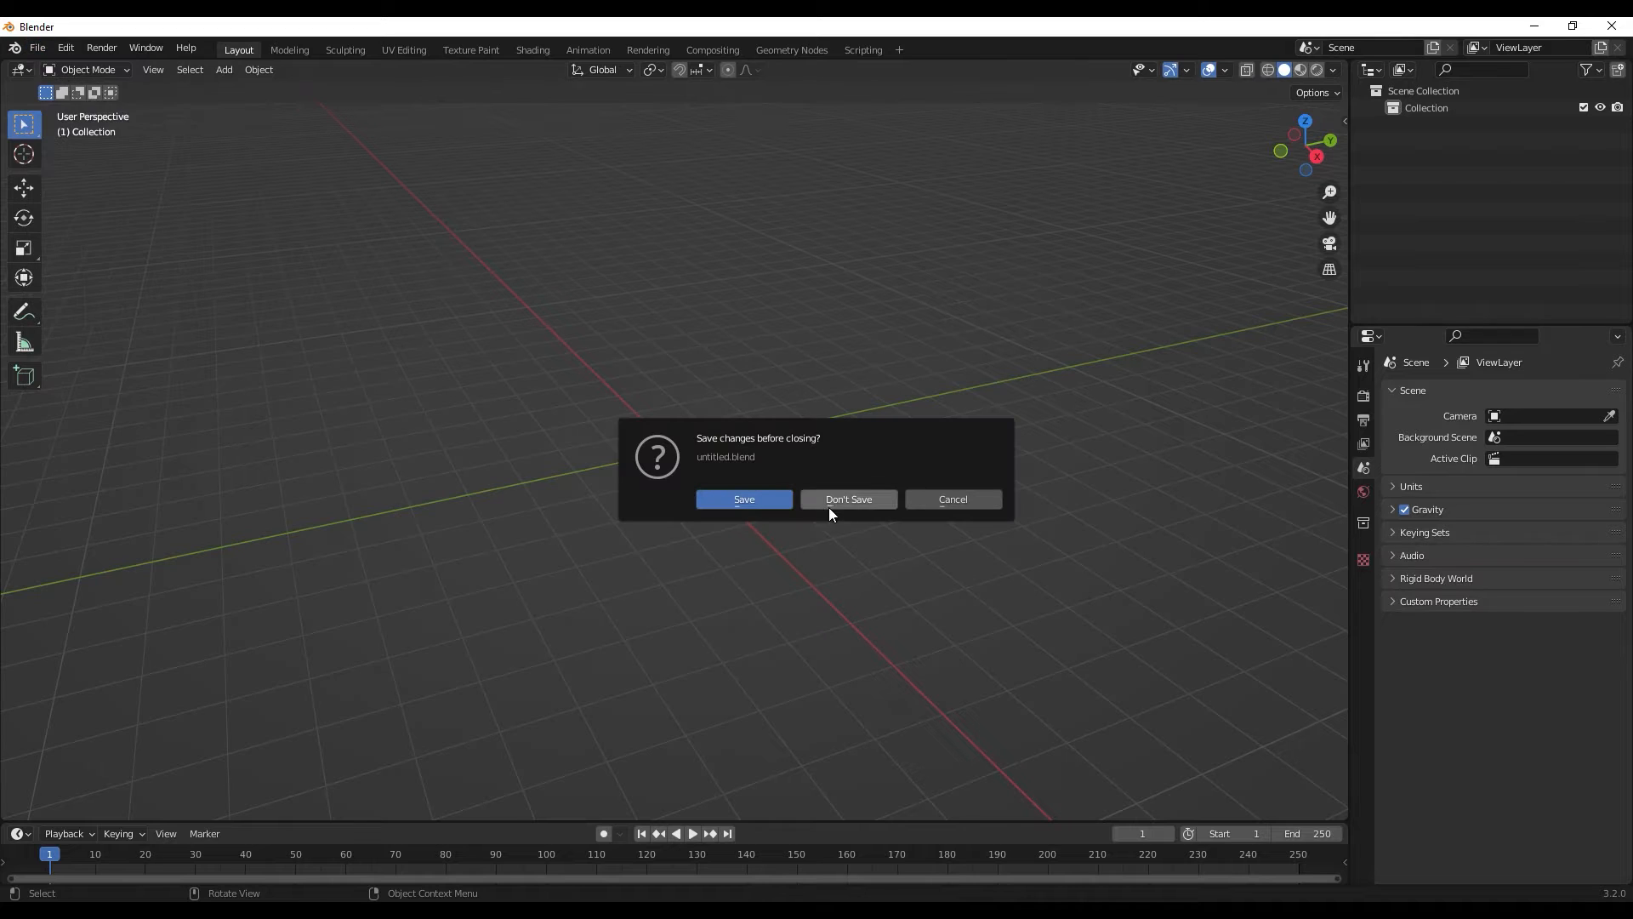
left_click(866, 500)
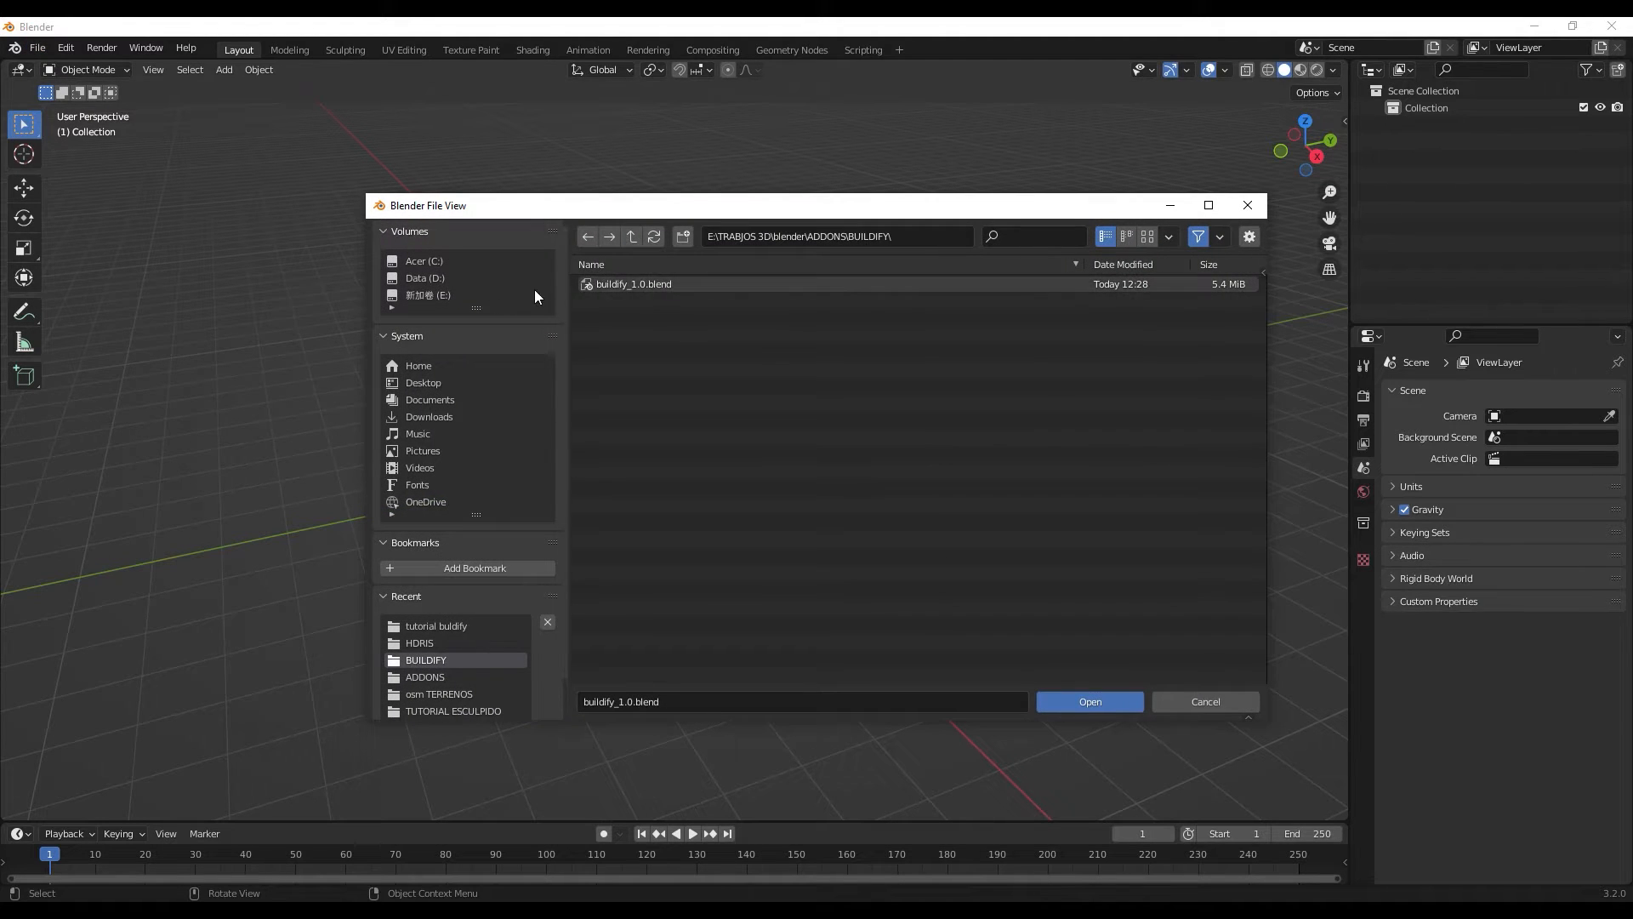
left_click(636, 283)
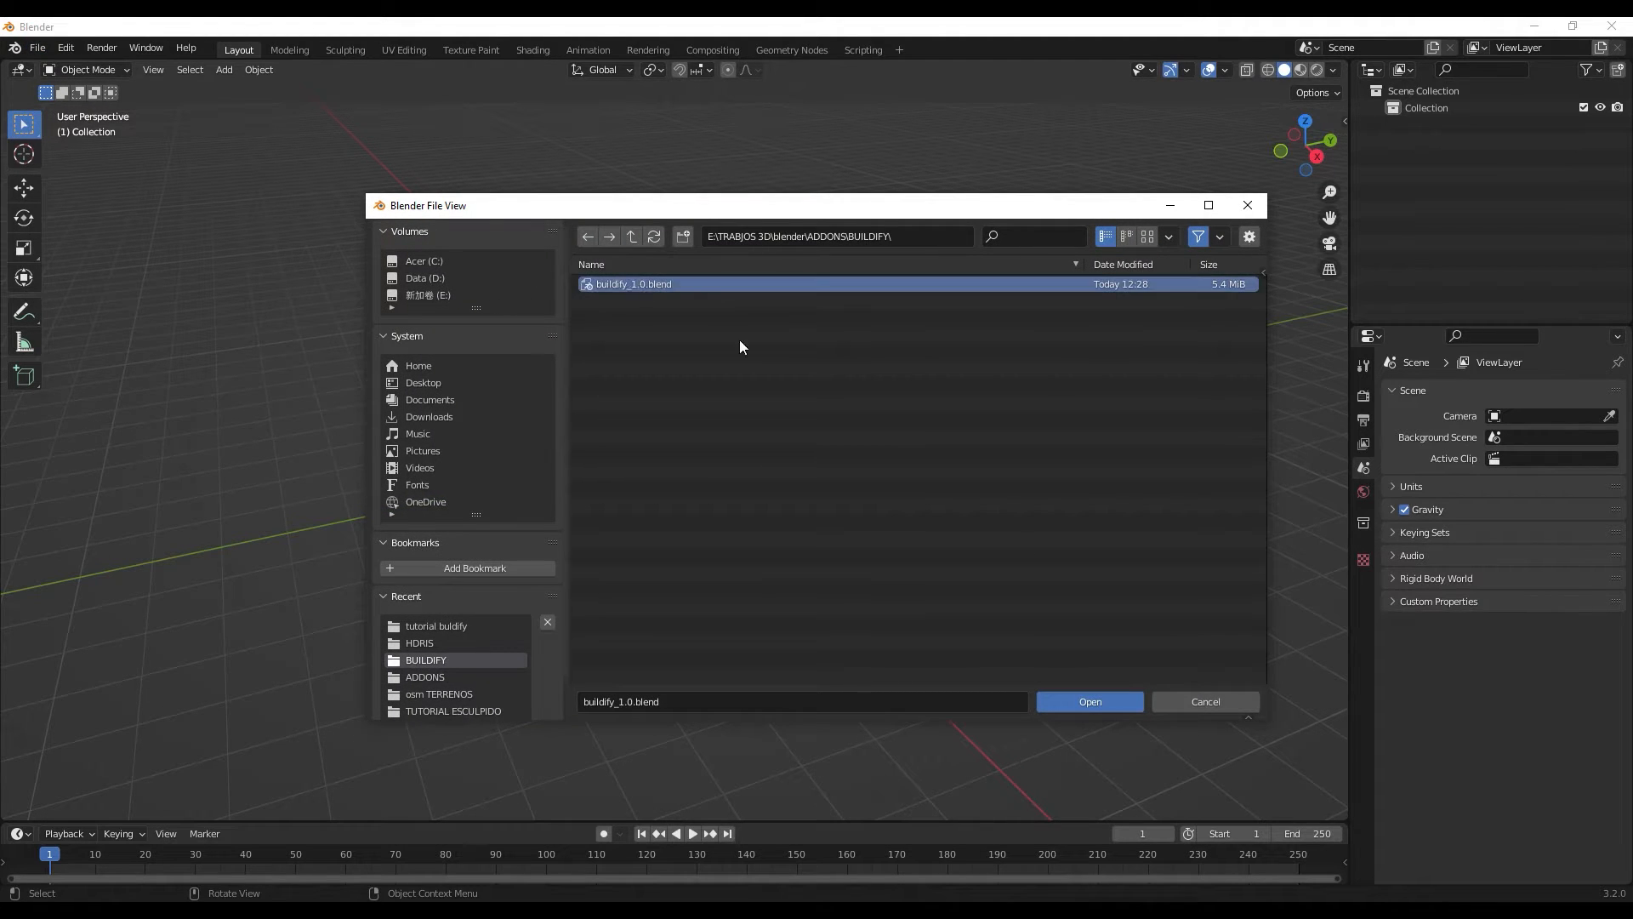
left_click(1114, 704)
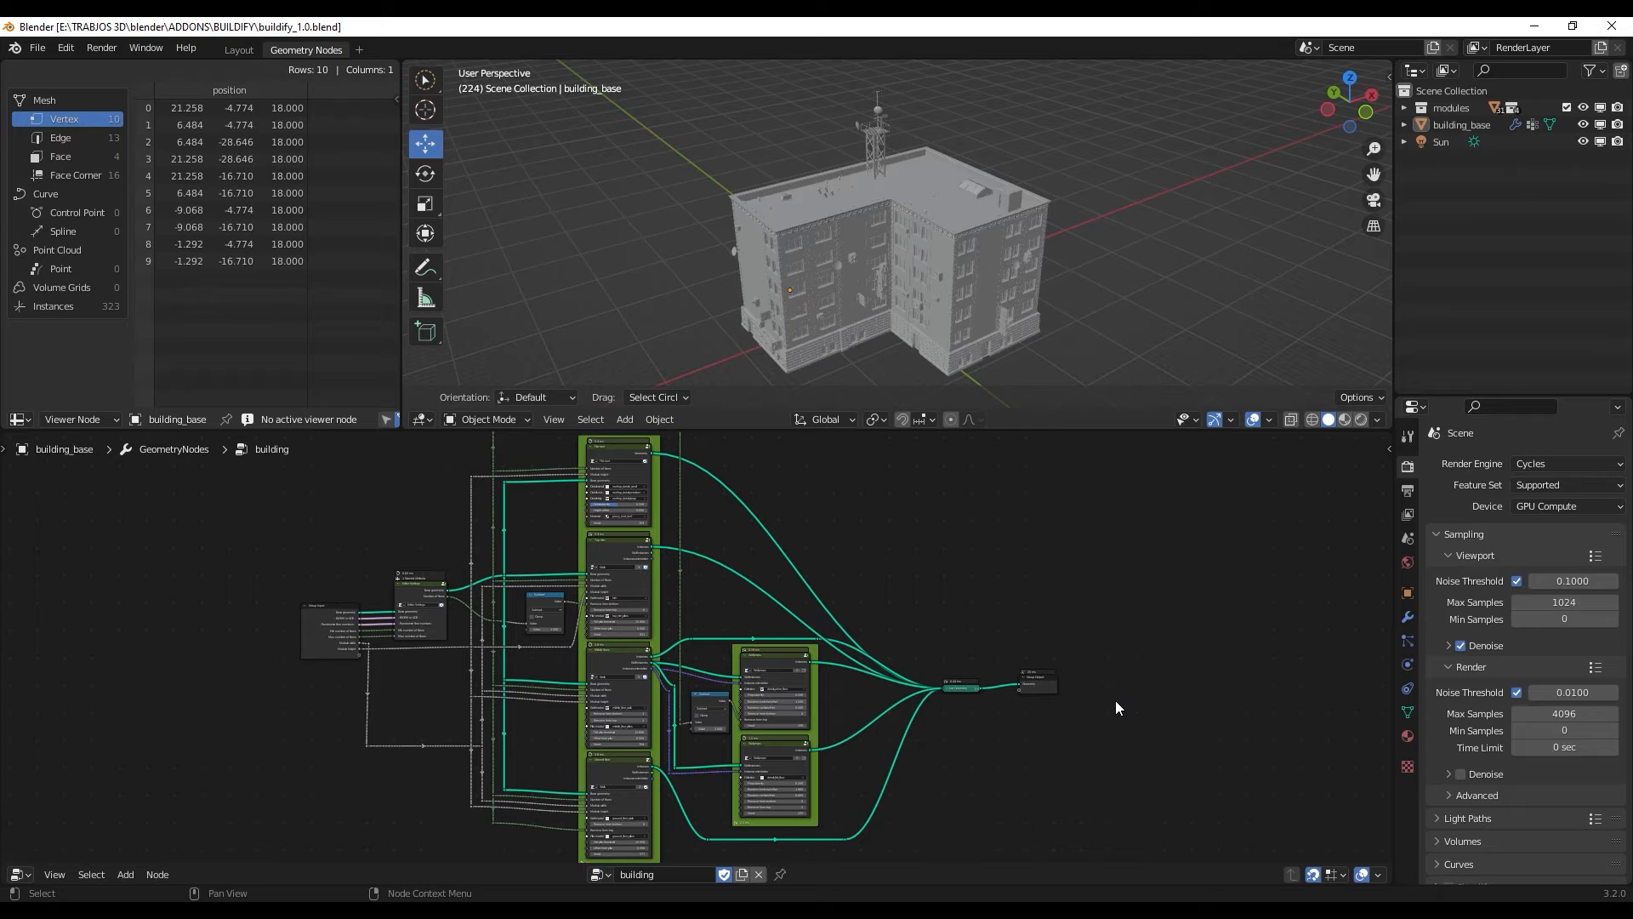
- Enlarge the 3D viewport and select the building_base building
left_click_drag(776, 431, 776, 528)
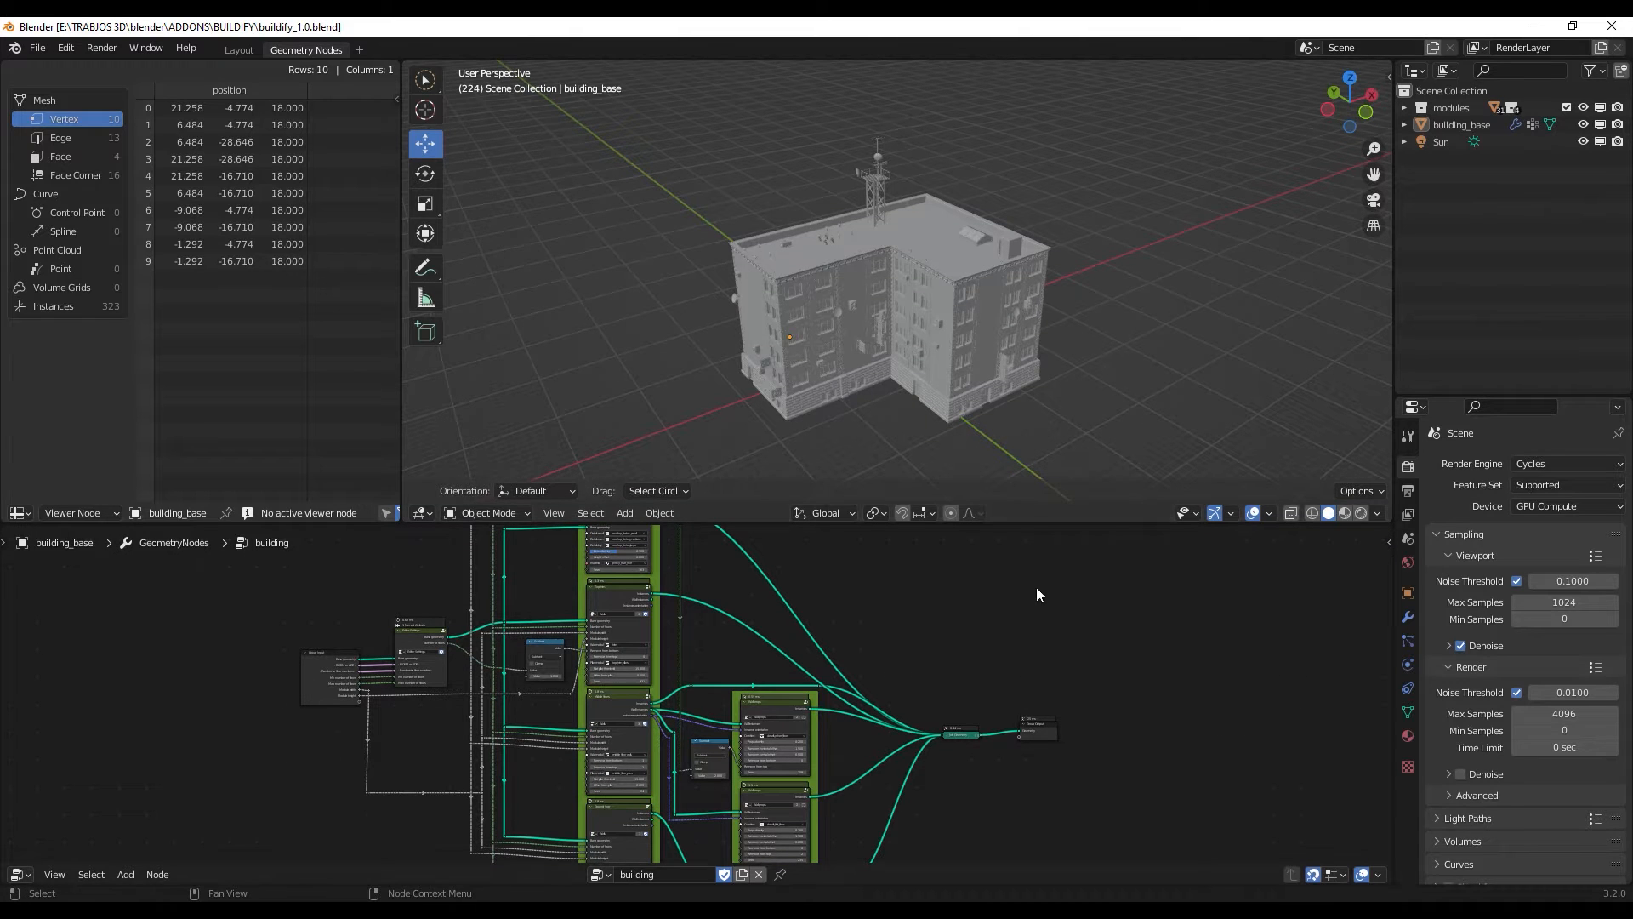
left_click_drag(1050, 528, 1034, 572)
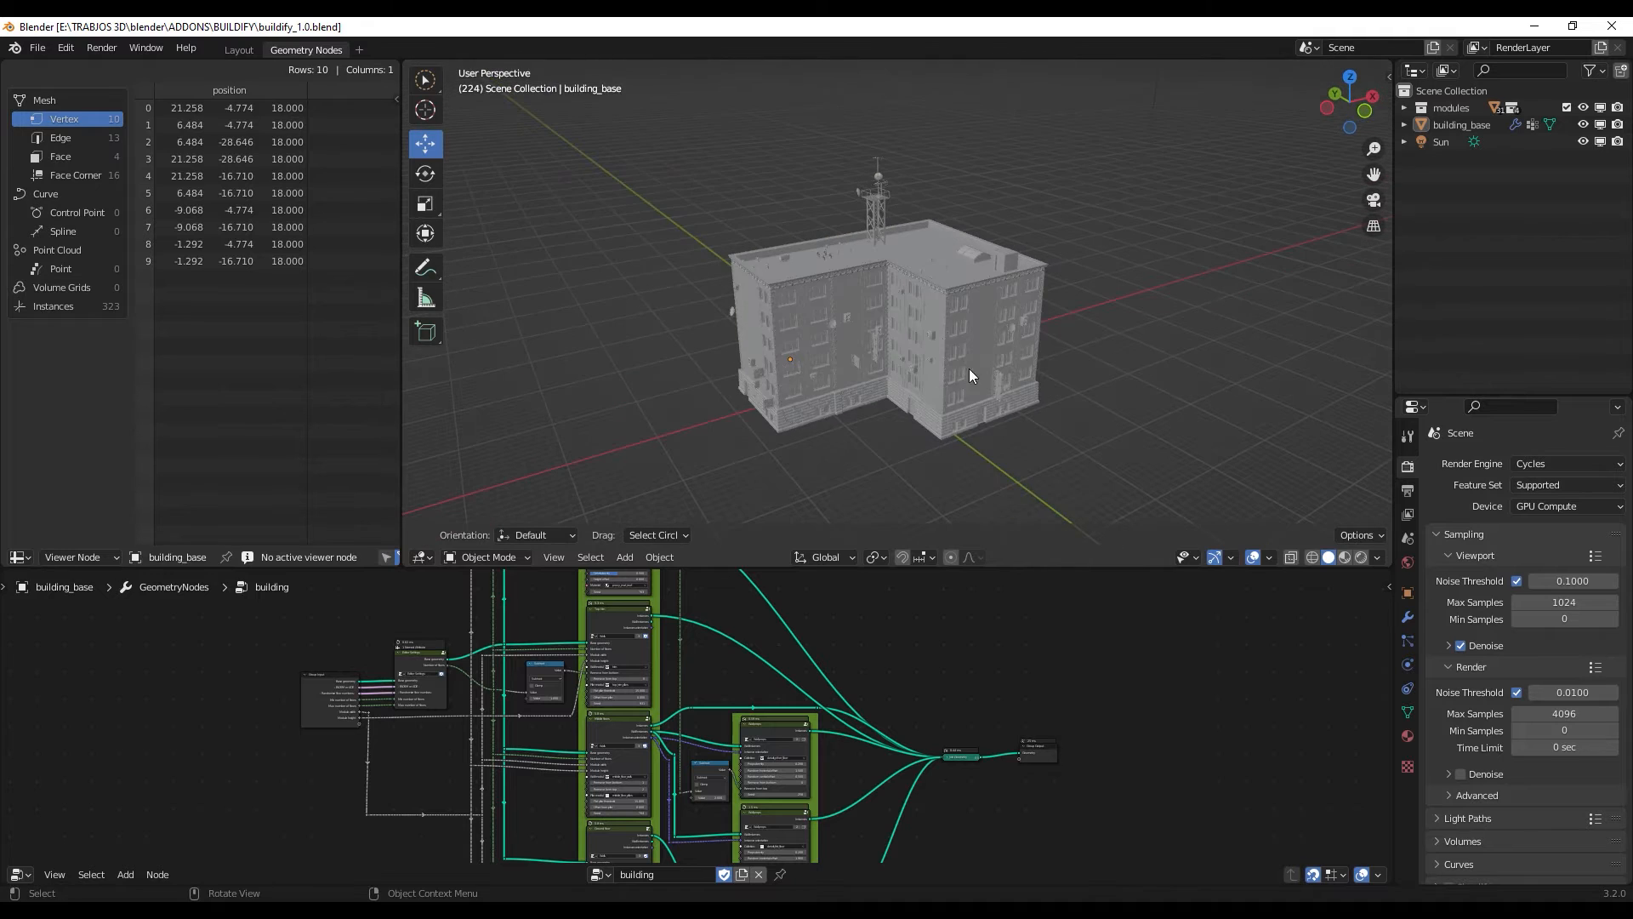
left_click(968, 335)
mouse_move(968, 460)
middle_mouse_down()
mouse_move(962, 385)
mouse_move(976, 472)
middle_mouse_up()
scroll(942, 383, "up", 4)
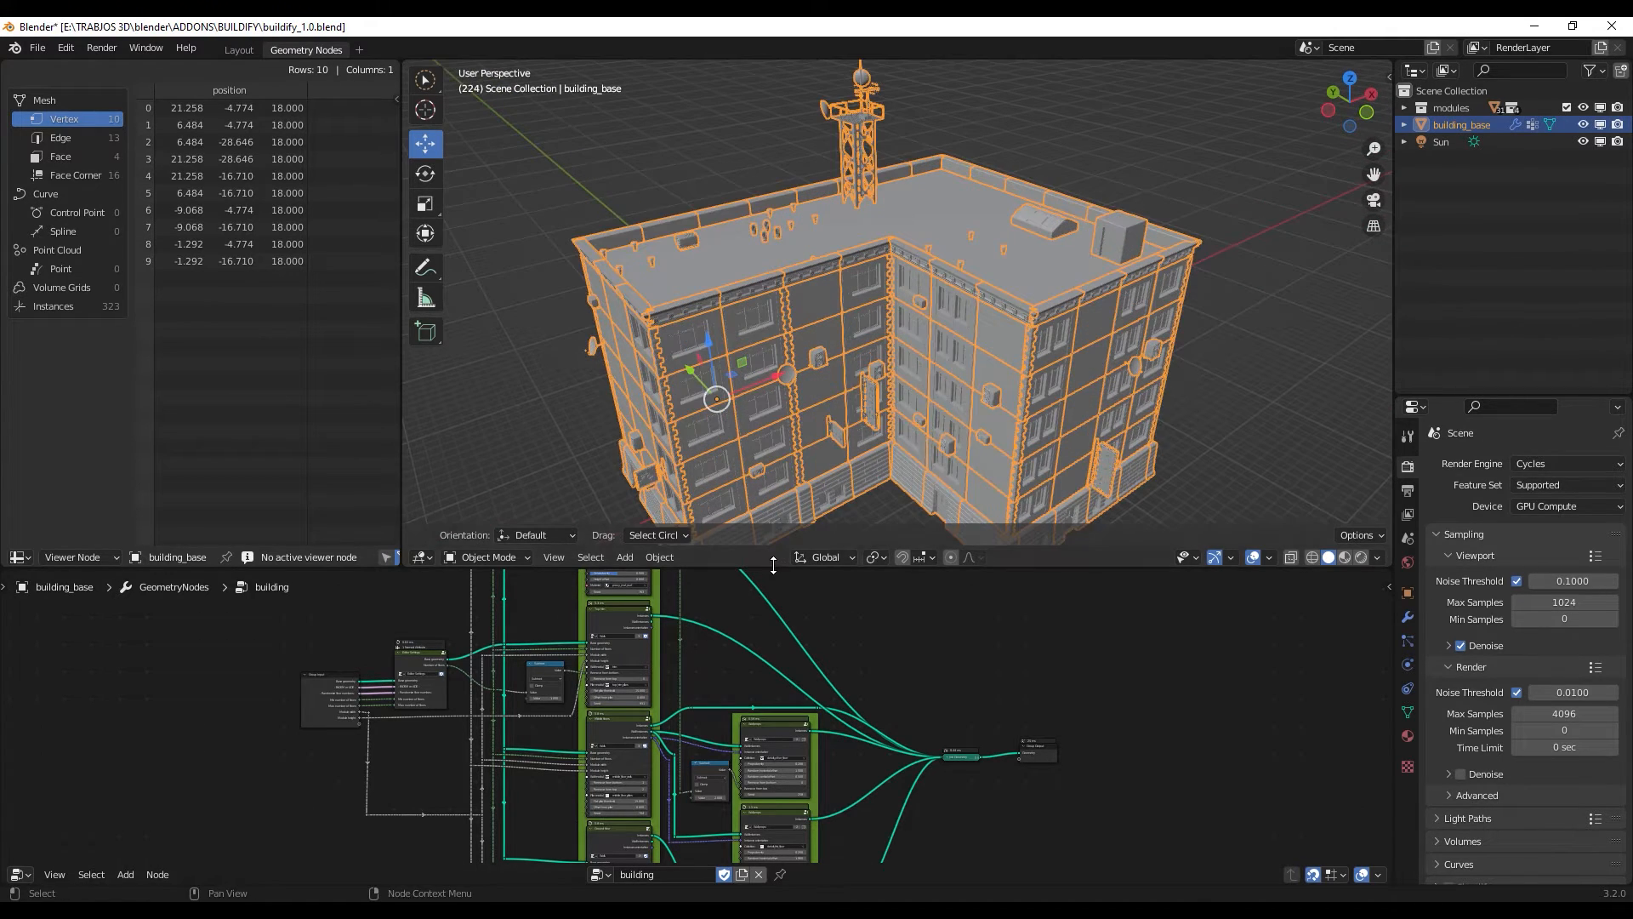
- Enlarge the node editor and examine the building geometry node tree, including its floor, trim and wall props groups
left_click_drag(776, 566, 776, 374)
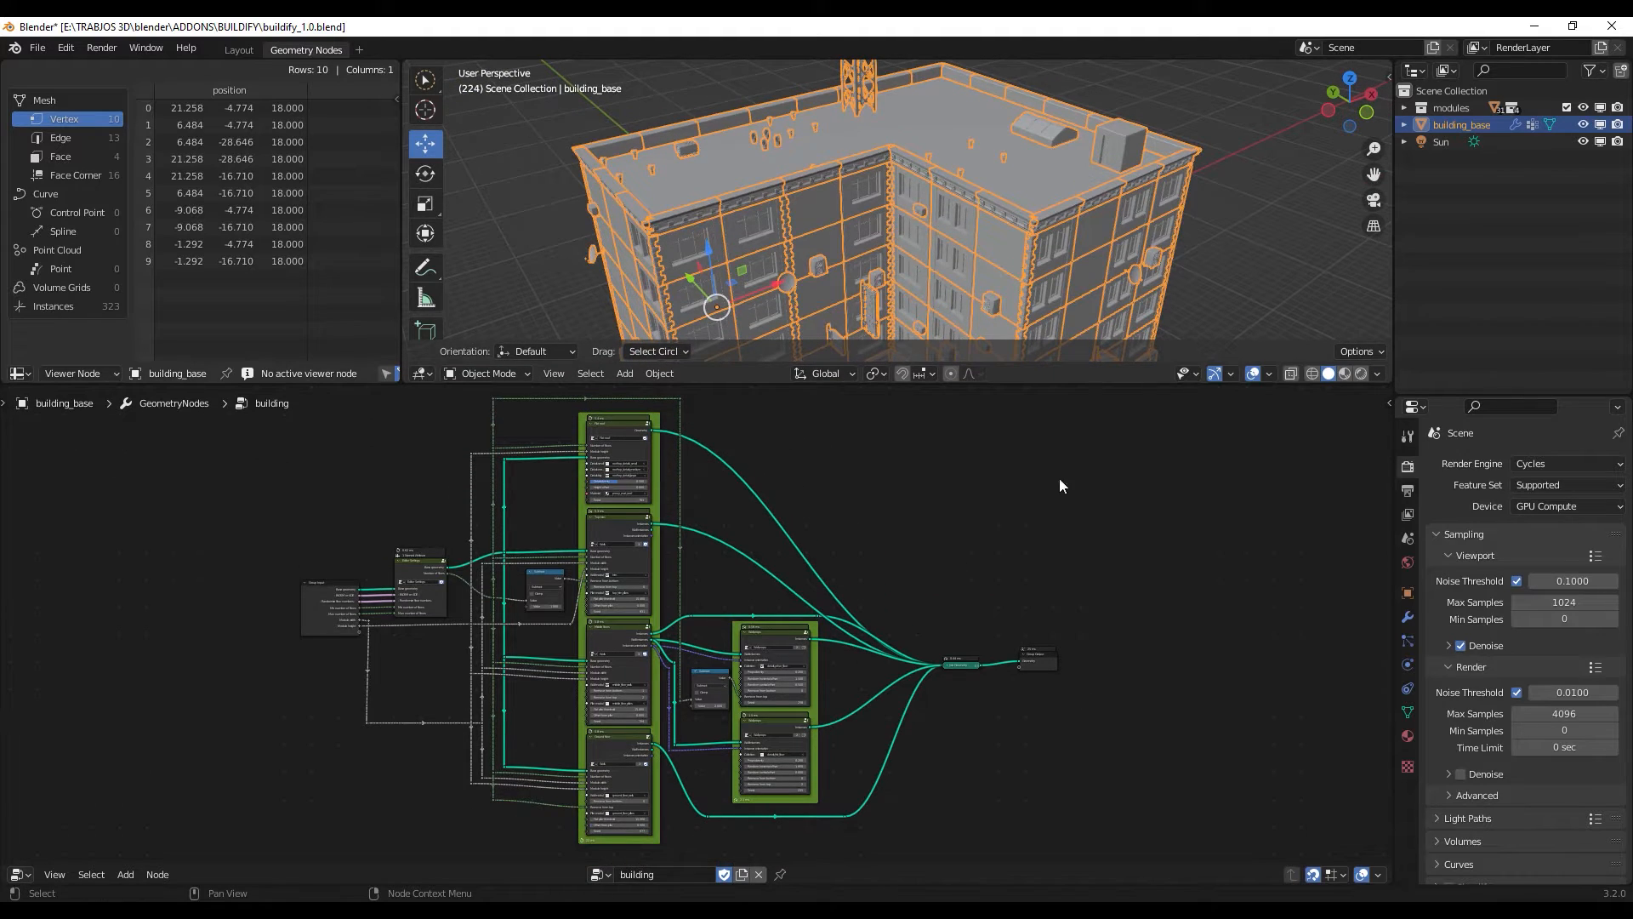
scroll(717, 668, "up", 5)
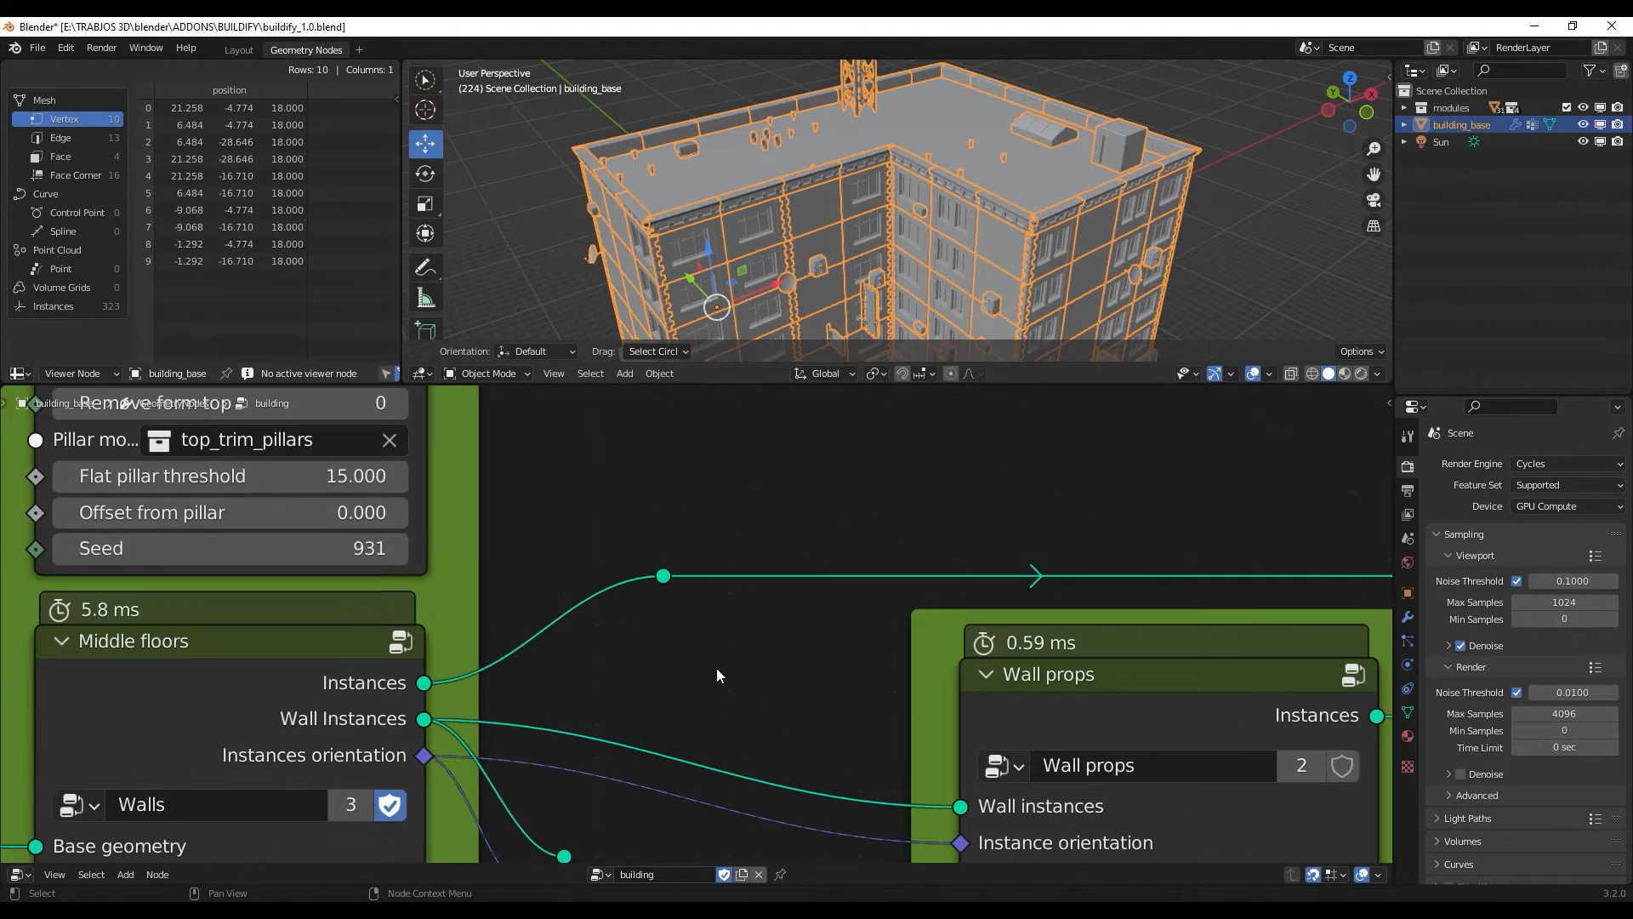
scroll(716, 666, "down", 4)
scroll(716, 672, "down", 1)
scroll(716, 672, "up", 4)
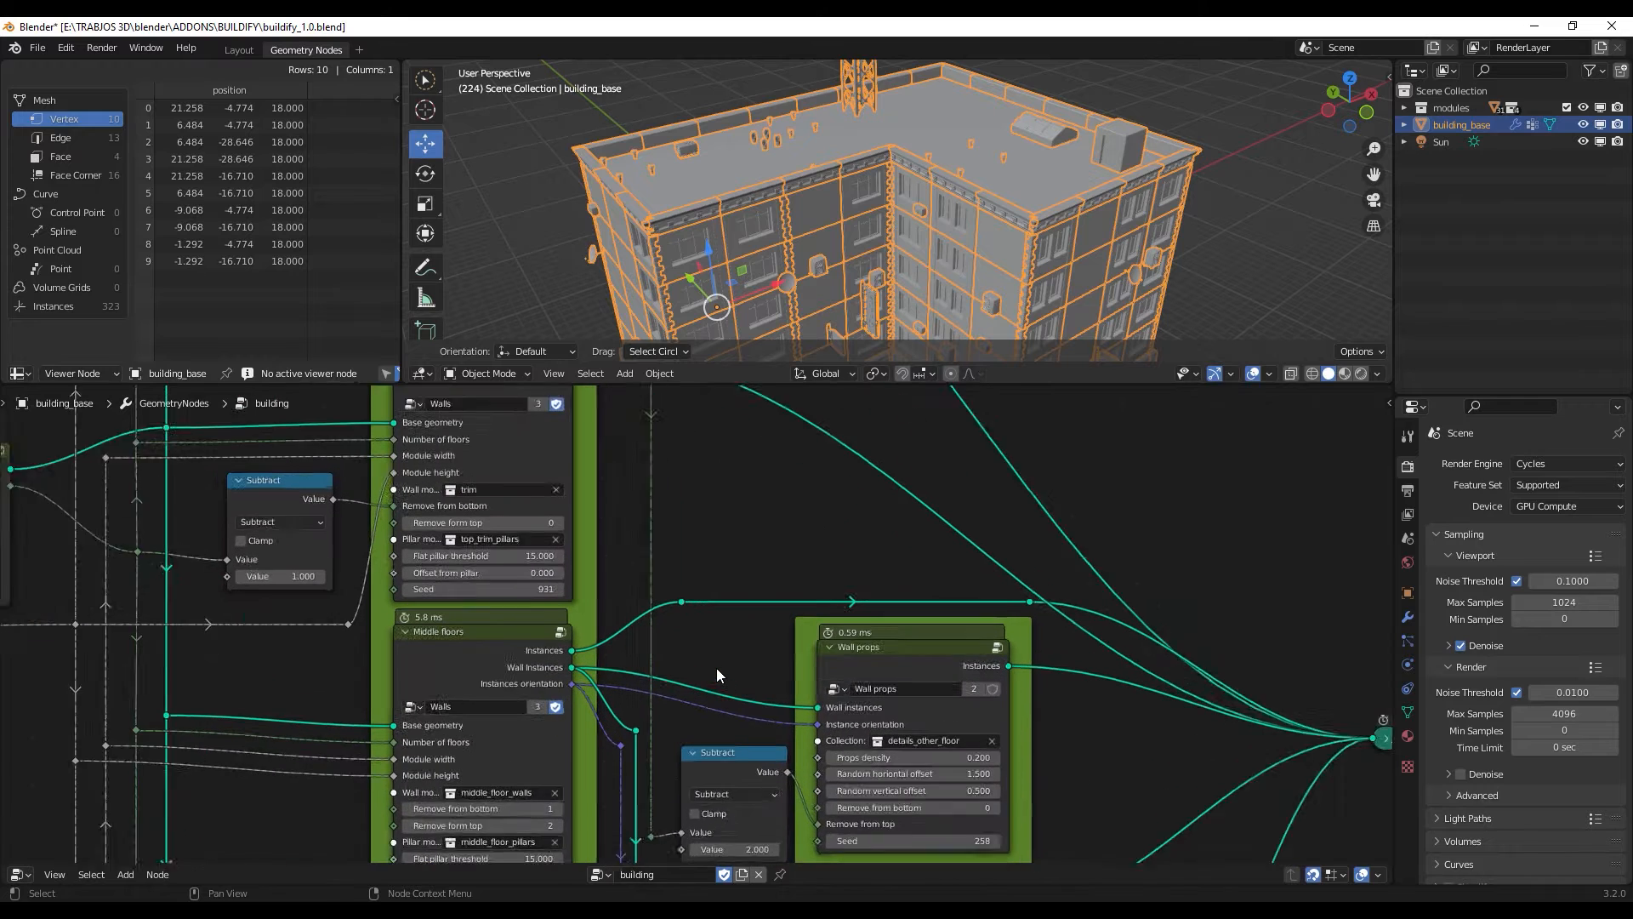
scroll(716, 667, "down", 1)
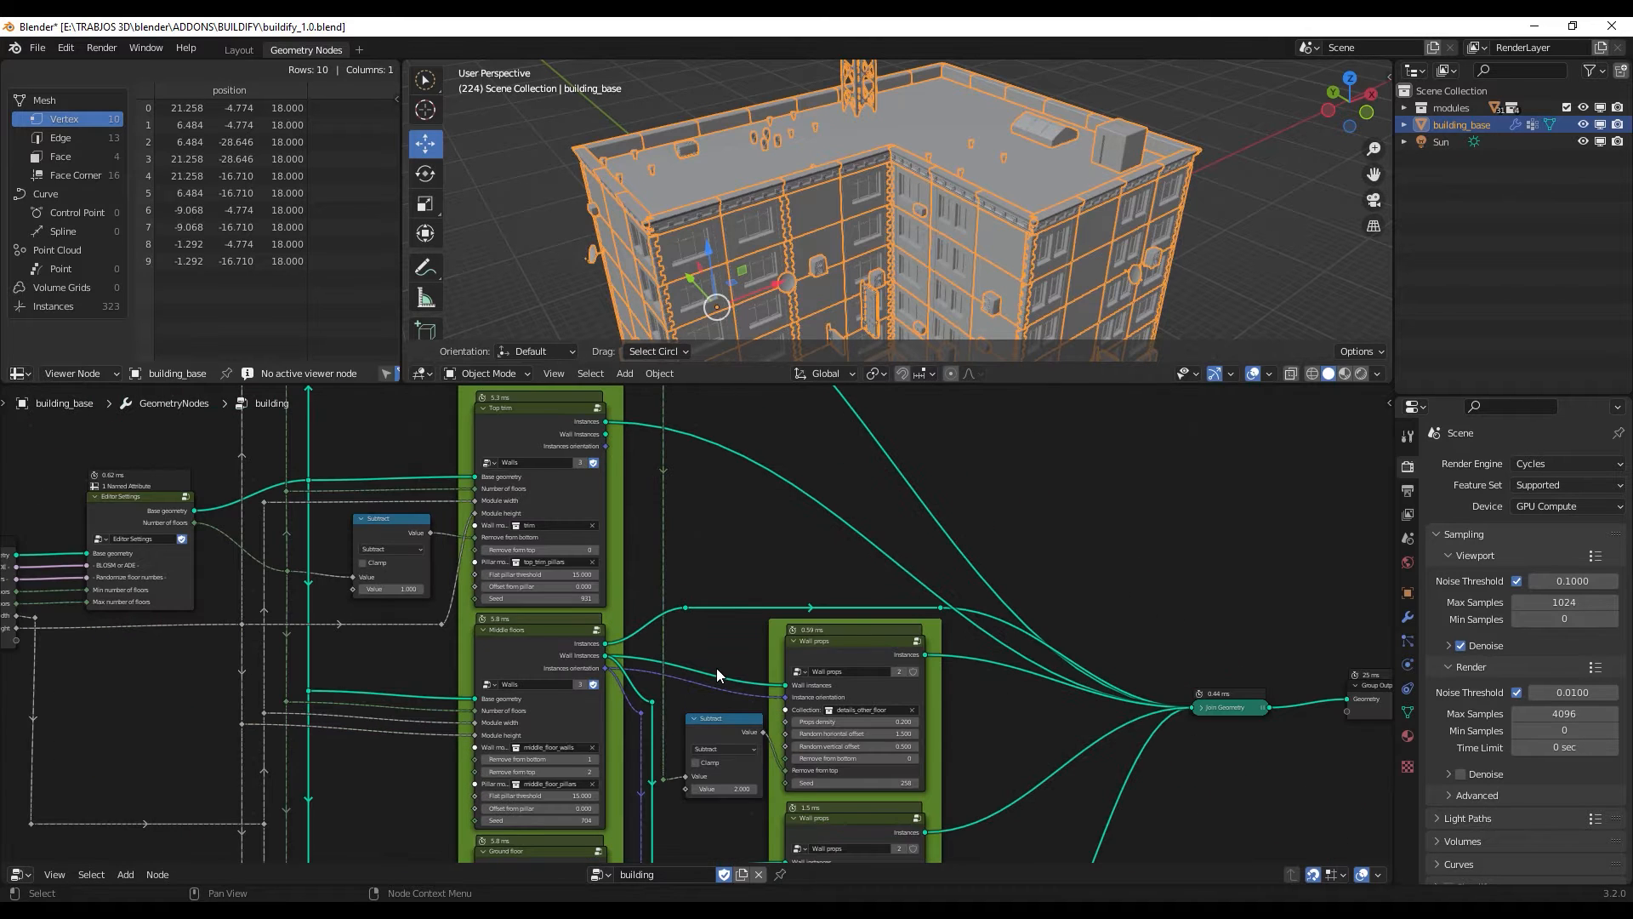
scroll(716, 667, "down", 2)
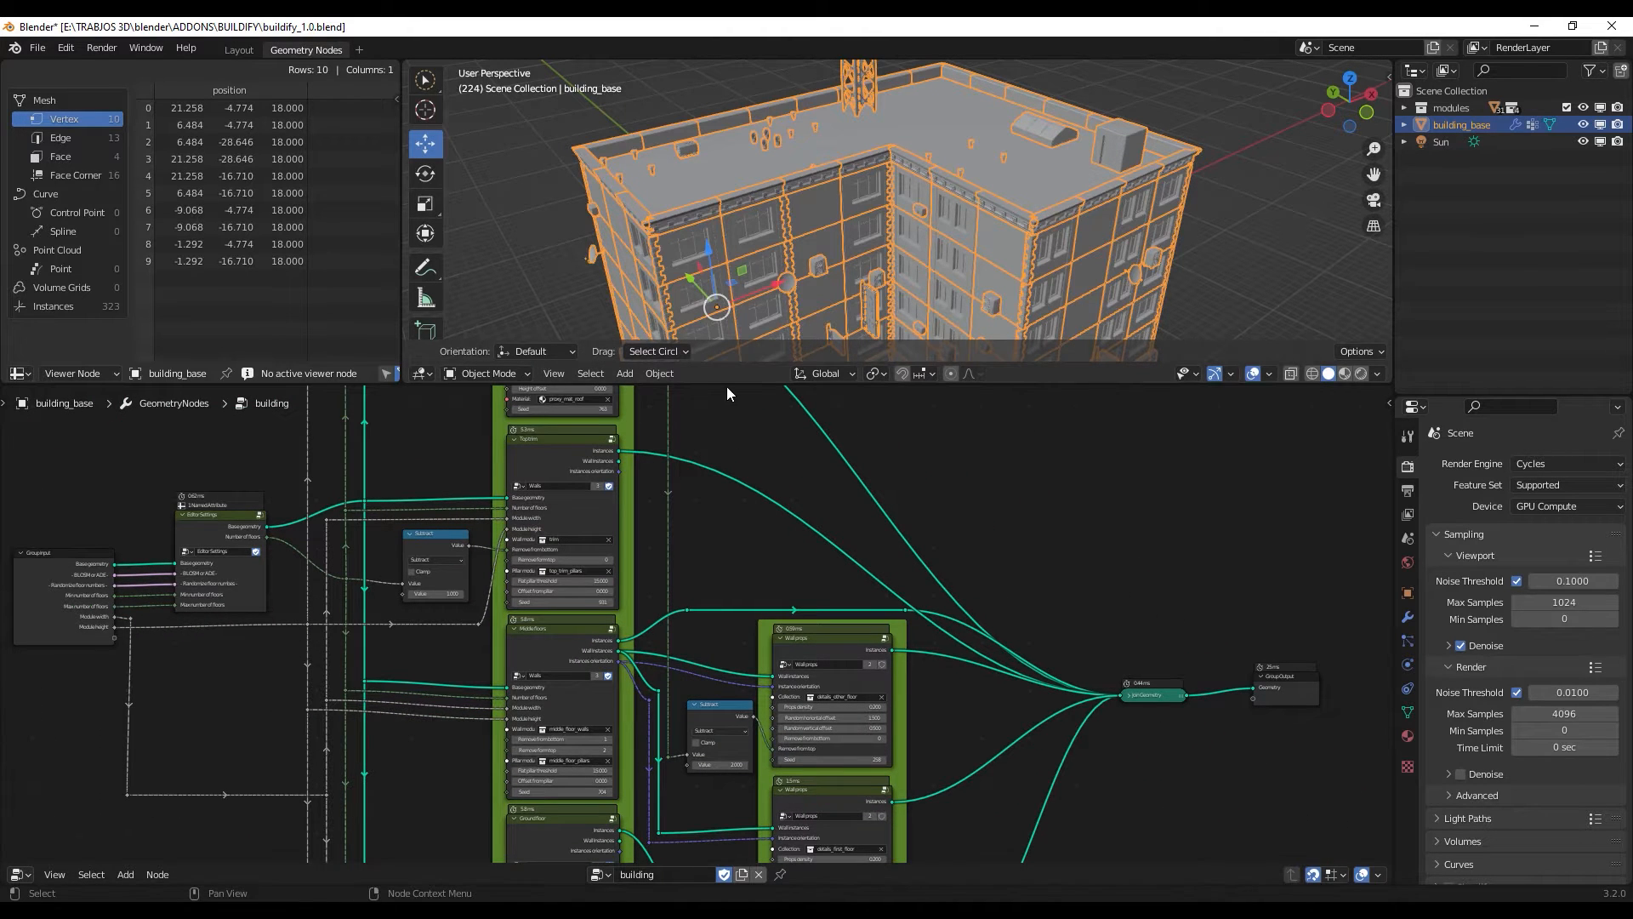
- Enlarge the 3D viewport and add a new workspace based on the General Layout preset
left_click_drag(727, 386, 710, 567)
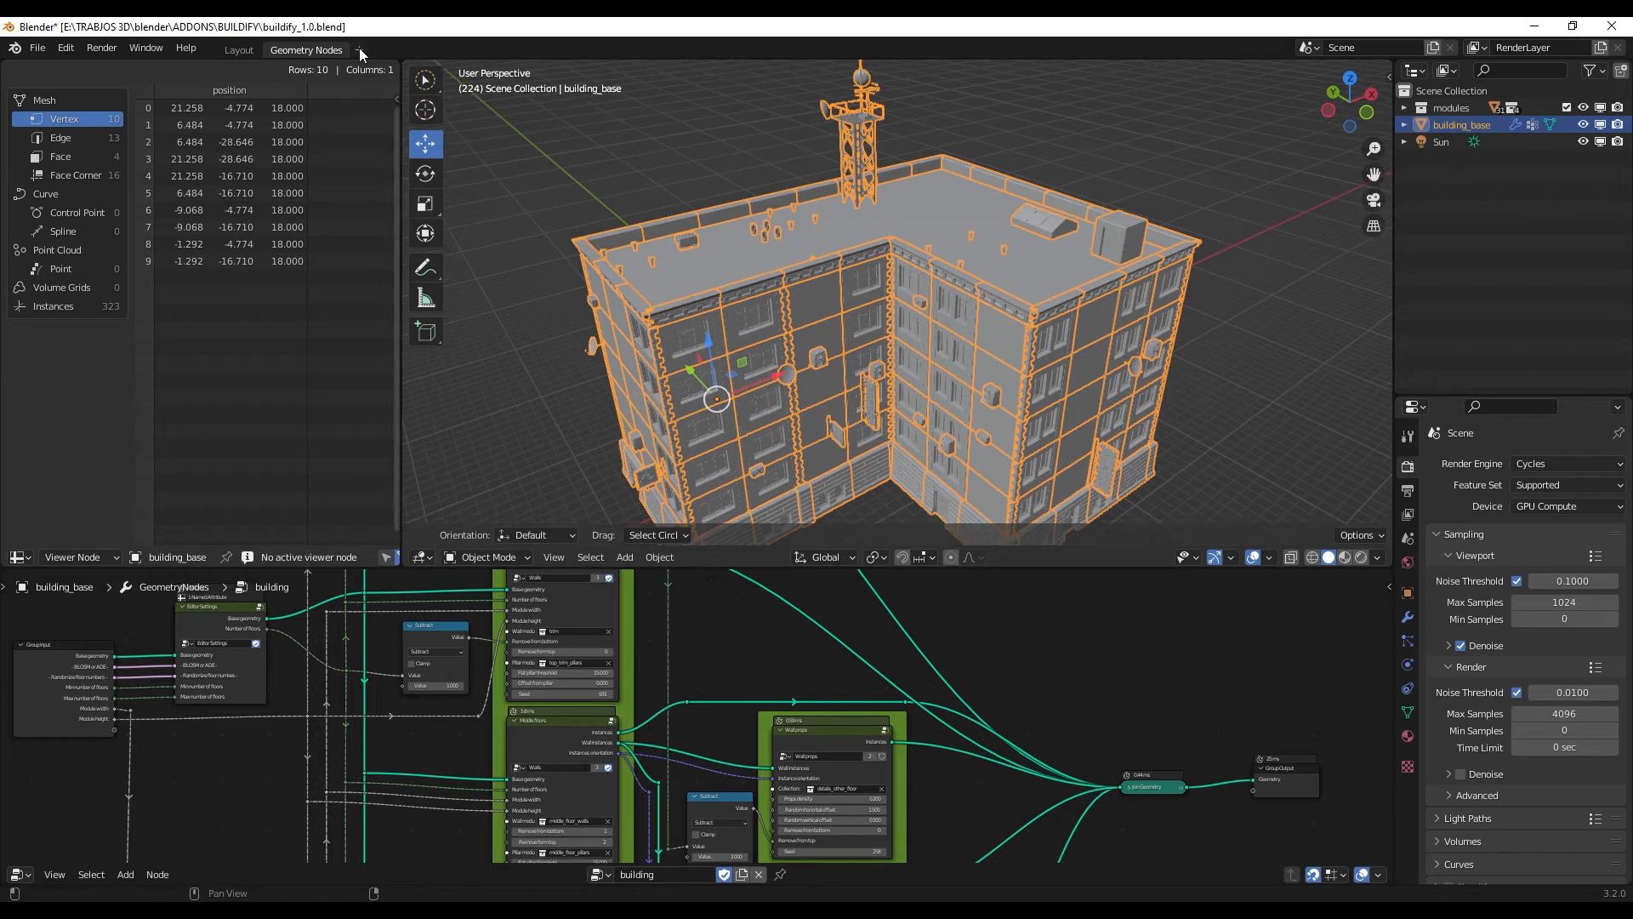
left_click(359, 48)
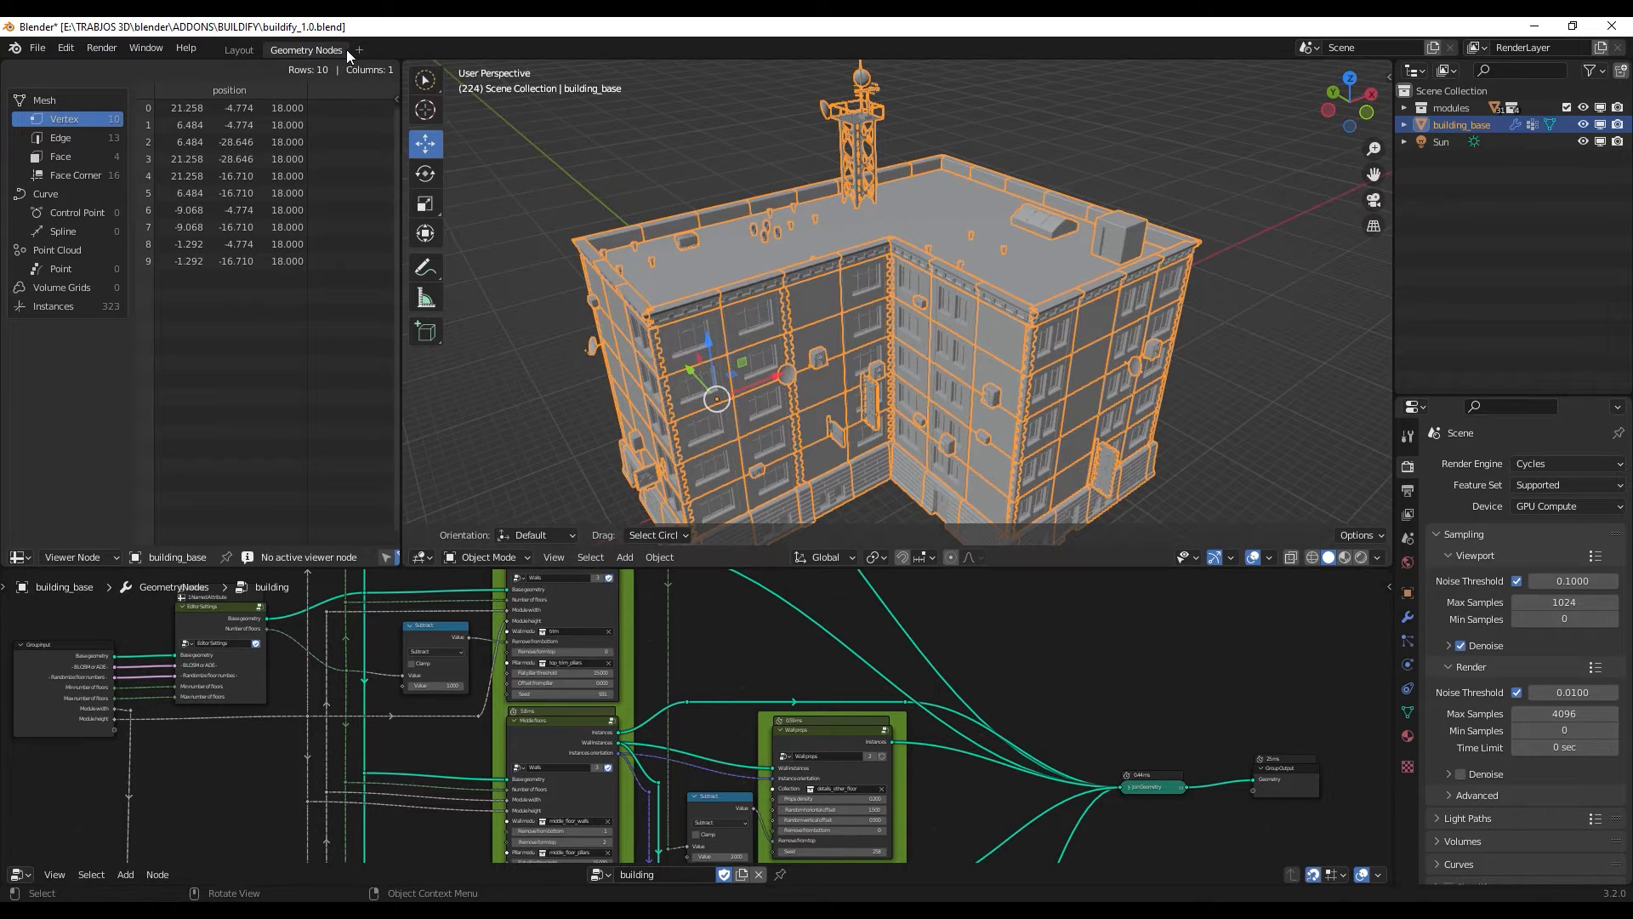
left_click(357, 47)
mouse_move(374, 82)
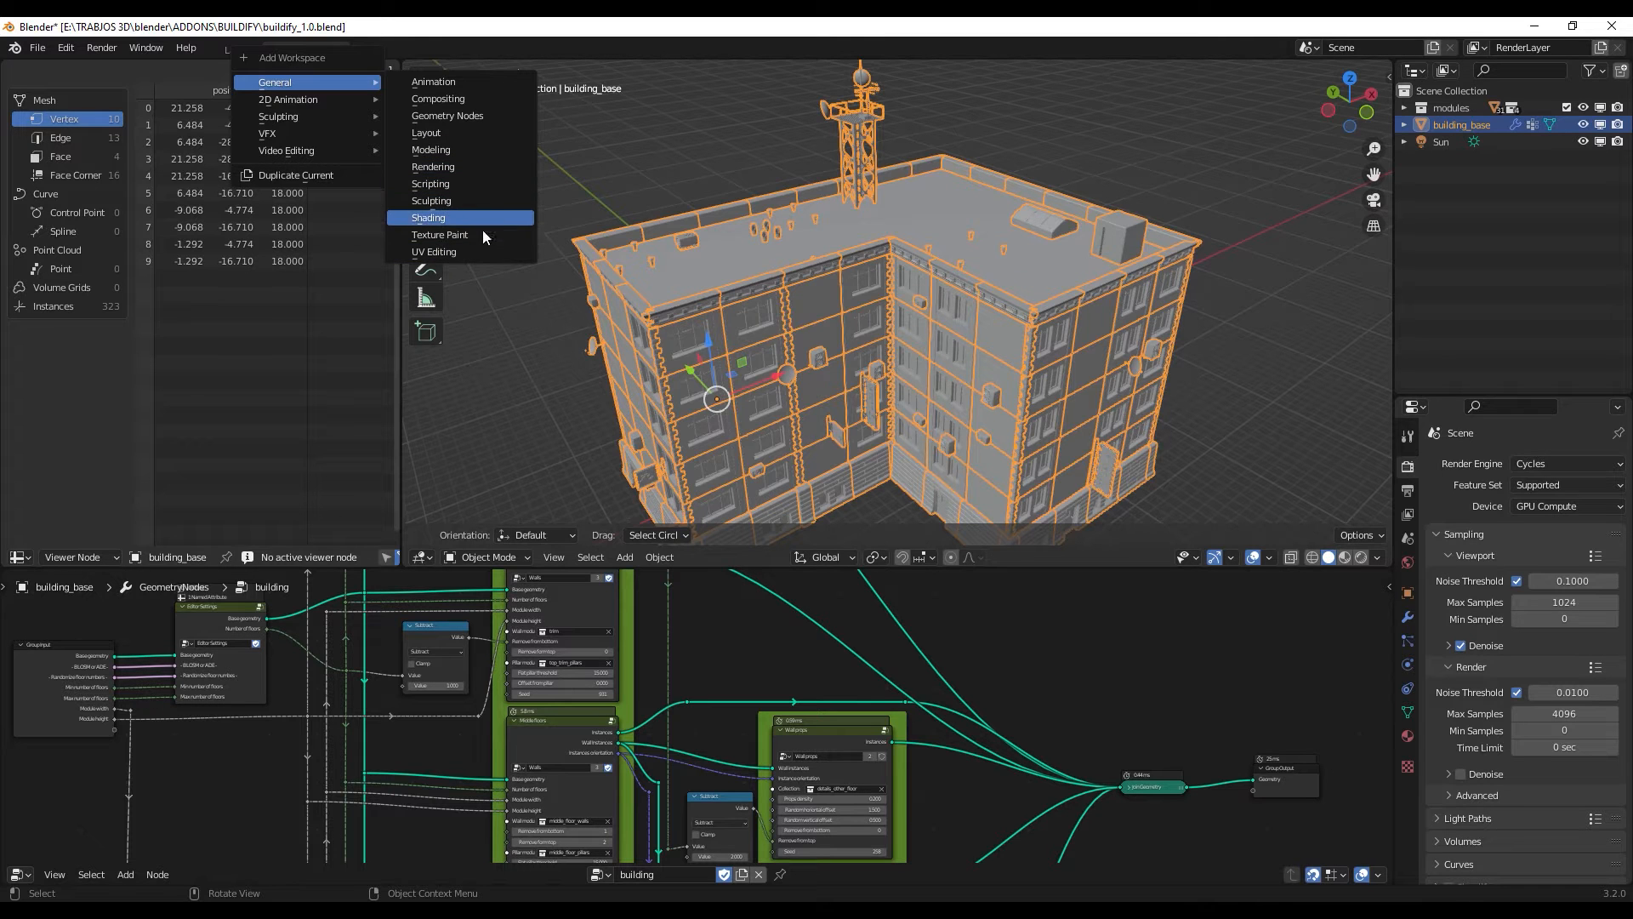
left_click(509, 130)
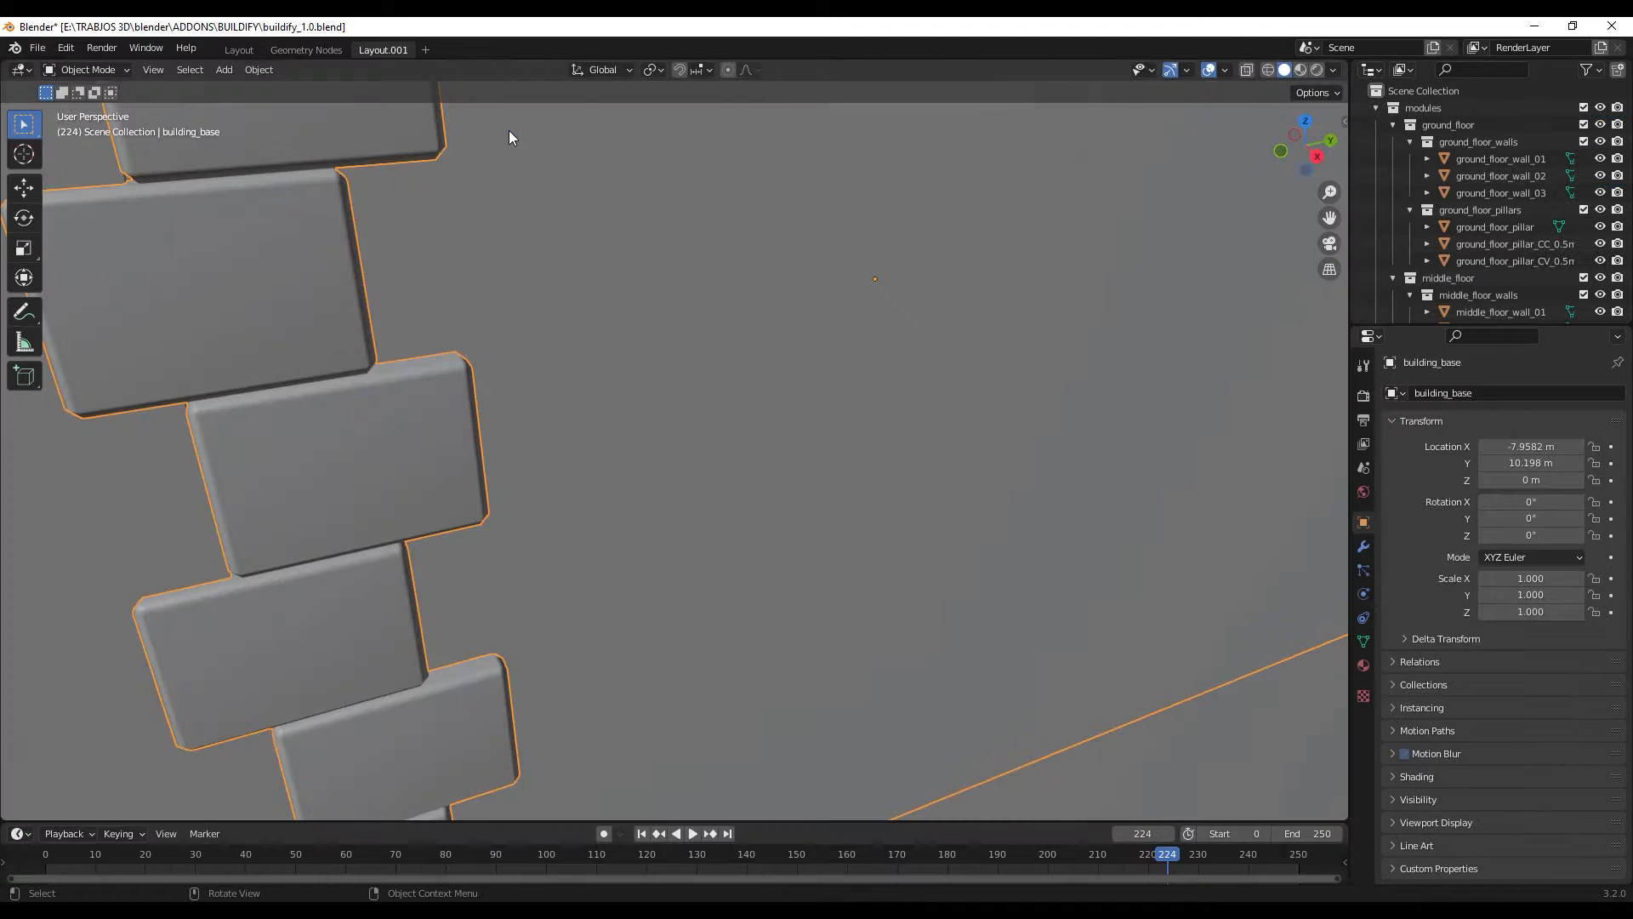
- Bring the whole building into view and set the viewport shading to Material Preview
scroll(614, 317, "down", 10)
scroll(604, 335, "up", 2)
middle_click_drag(603, 335, 699, 416)
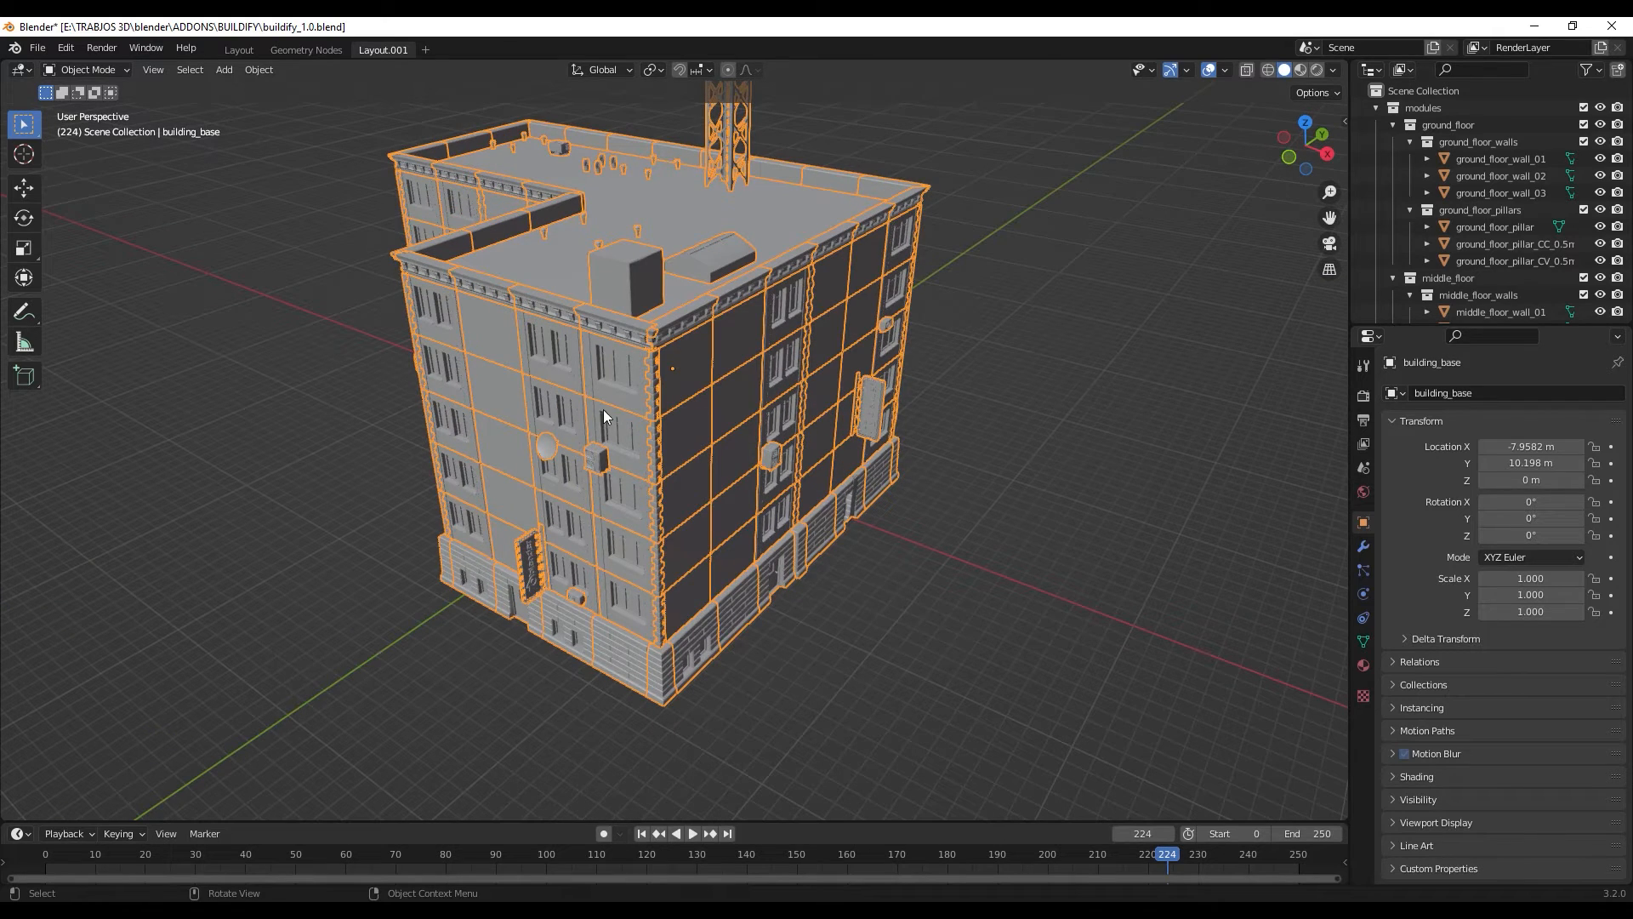
key("z")
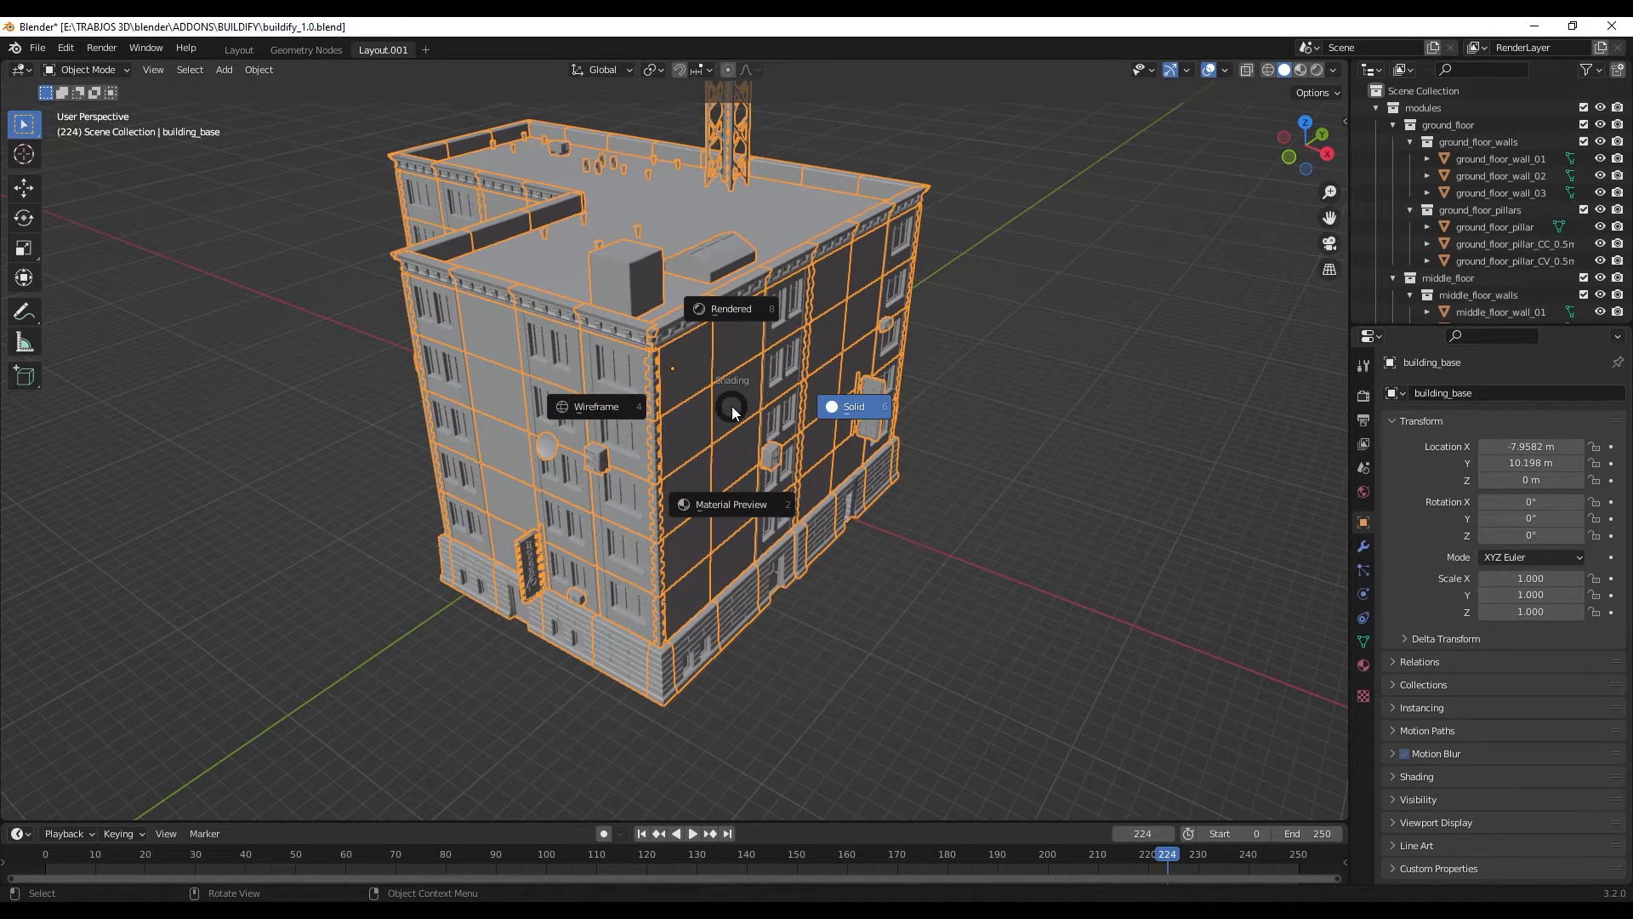
left_click(736, 517)
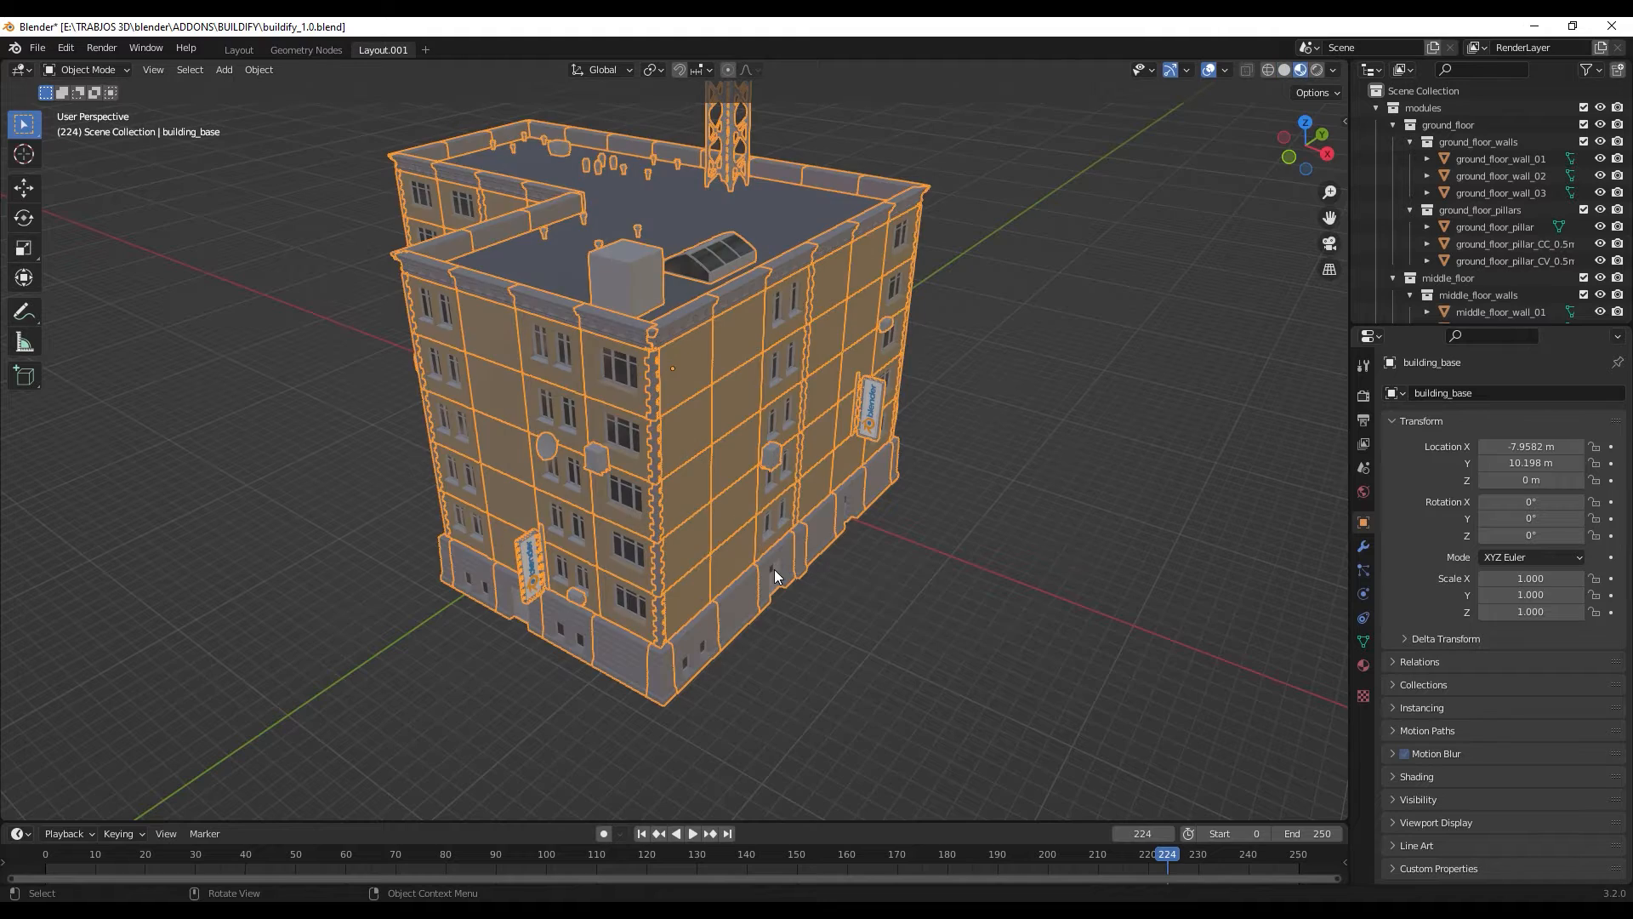
- Examine the building's facades from several sides, including the ground-floor doors, windows, wall signs and wall-mounted details
middle_click_drag(777, 570, 679, 512)
scroll(689, 520, "up", 7)
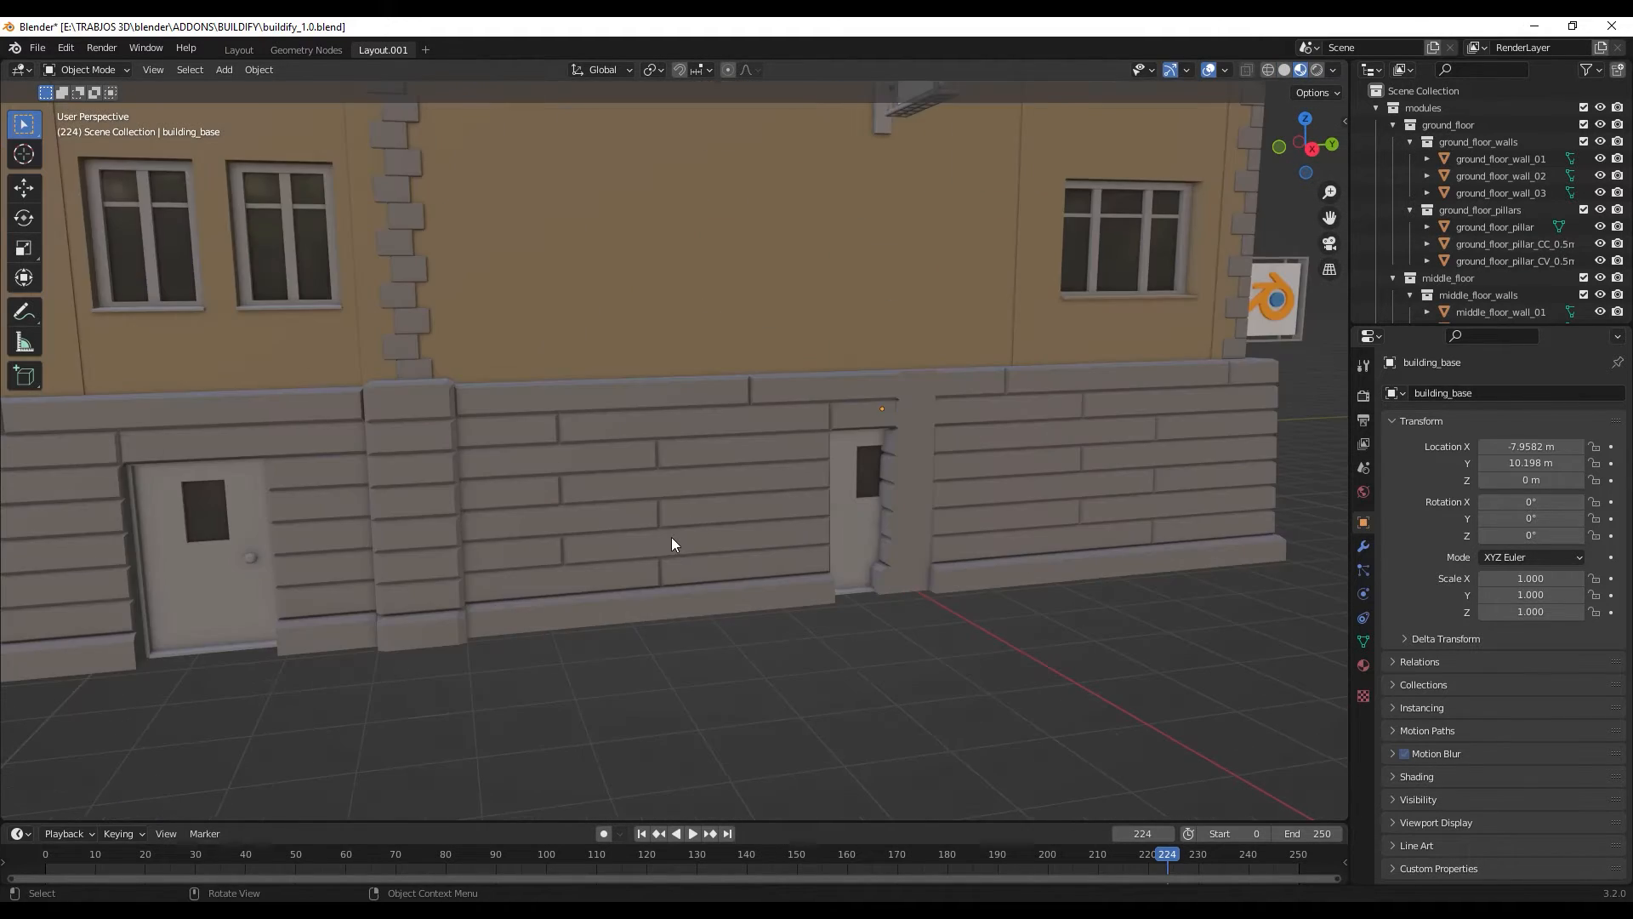
scroll(671, 538, "down", 4)
middle_click_drag(579, 519, 809, 420)
scroll(680, 499, "down", 3)
scroll(694, 466, "down", 3)
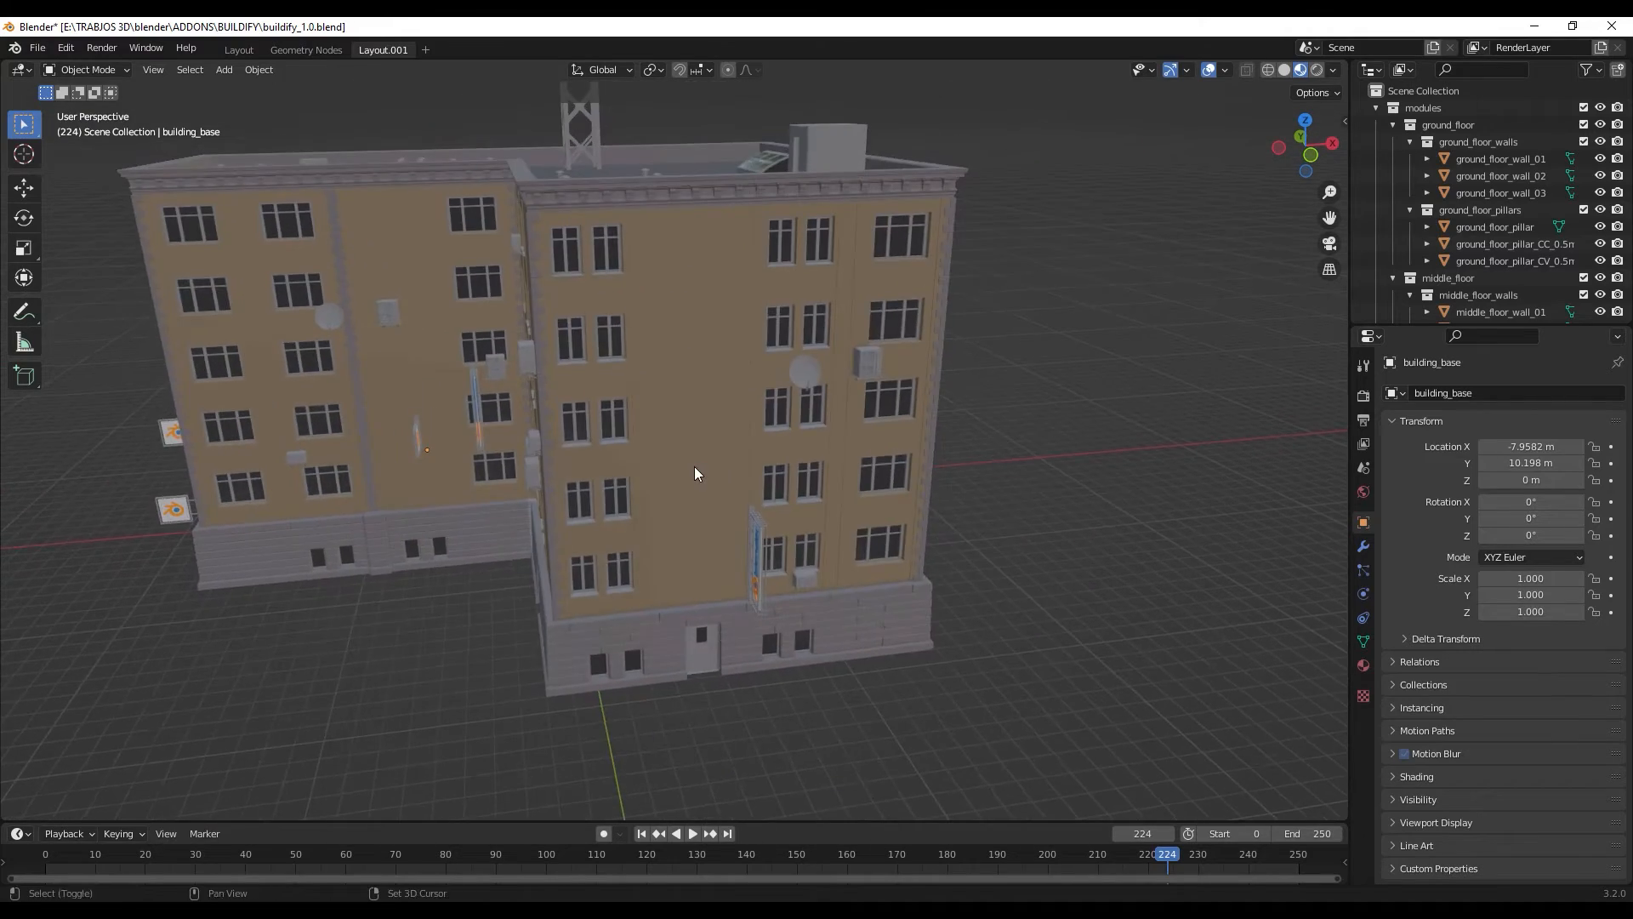
scroll(694, 466, "down", 2)
middle_click_drag(694, 466, 994, 481)
scroll(722, 435, "up", 4)
scroll(722, 435, "down", 1)
scroll(779, 467, "up", 2)
scroll(911, 543, "down", 4)
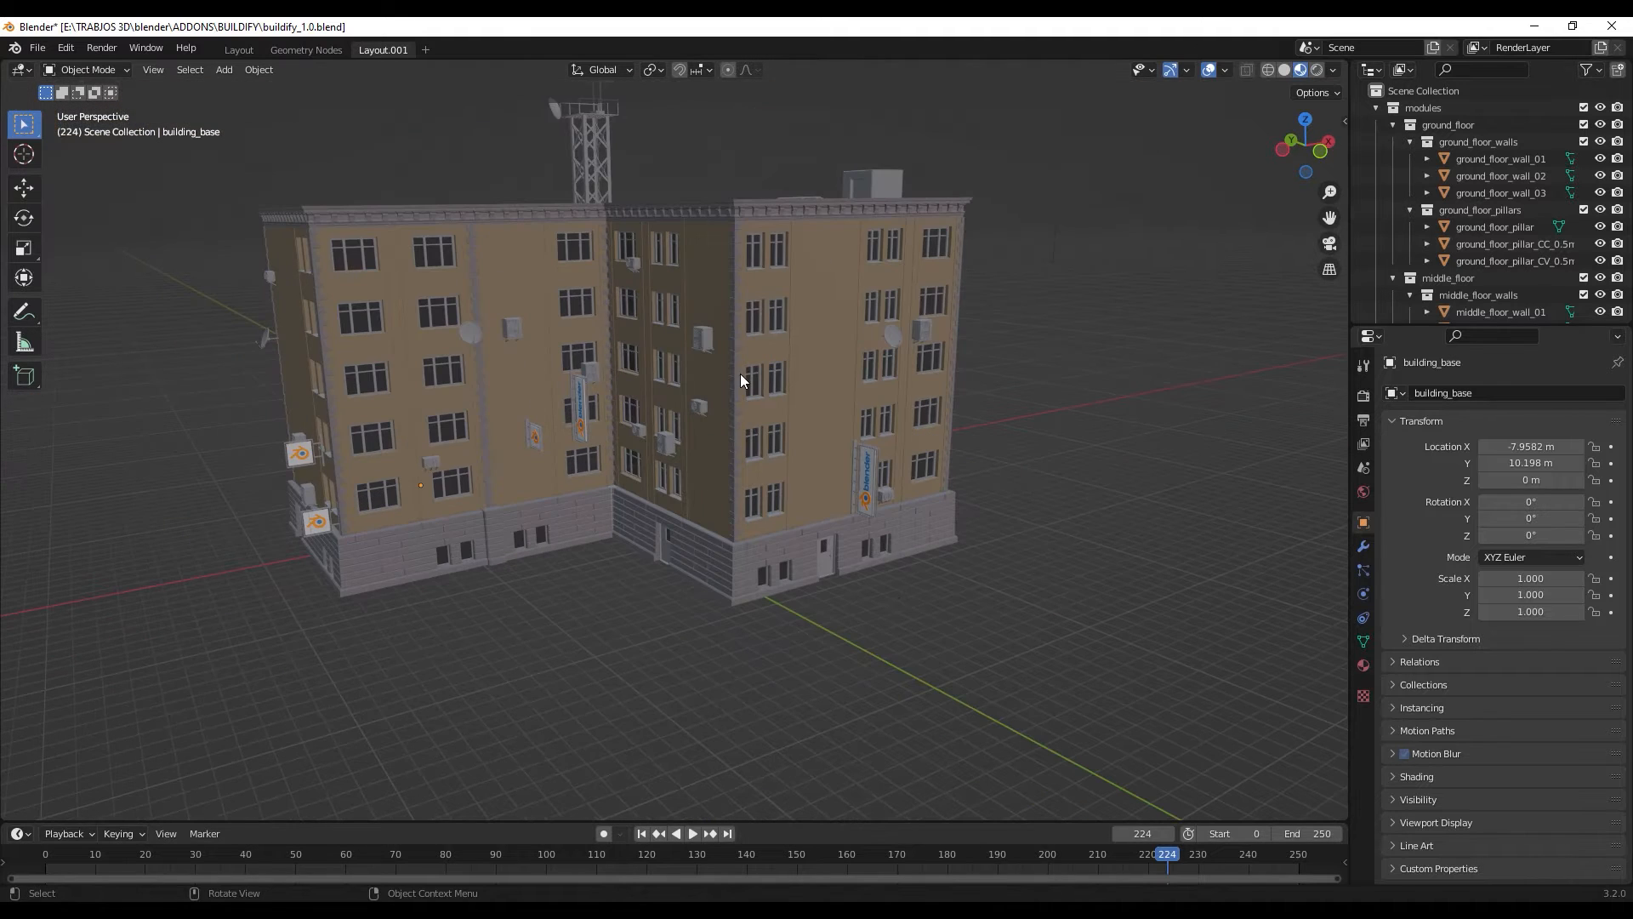
- Select the building, show its Geometry Nodes modifier settings, and enlarge the outliner and properties editor
key("a")
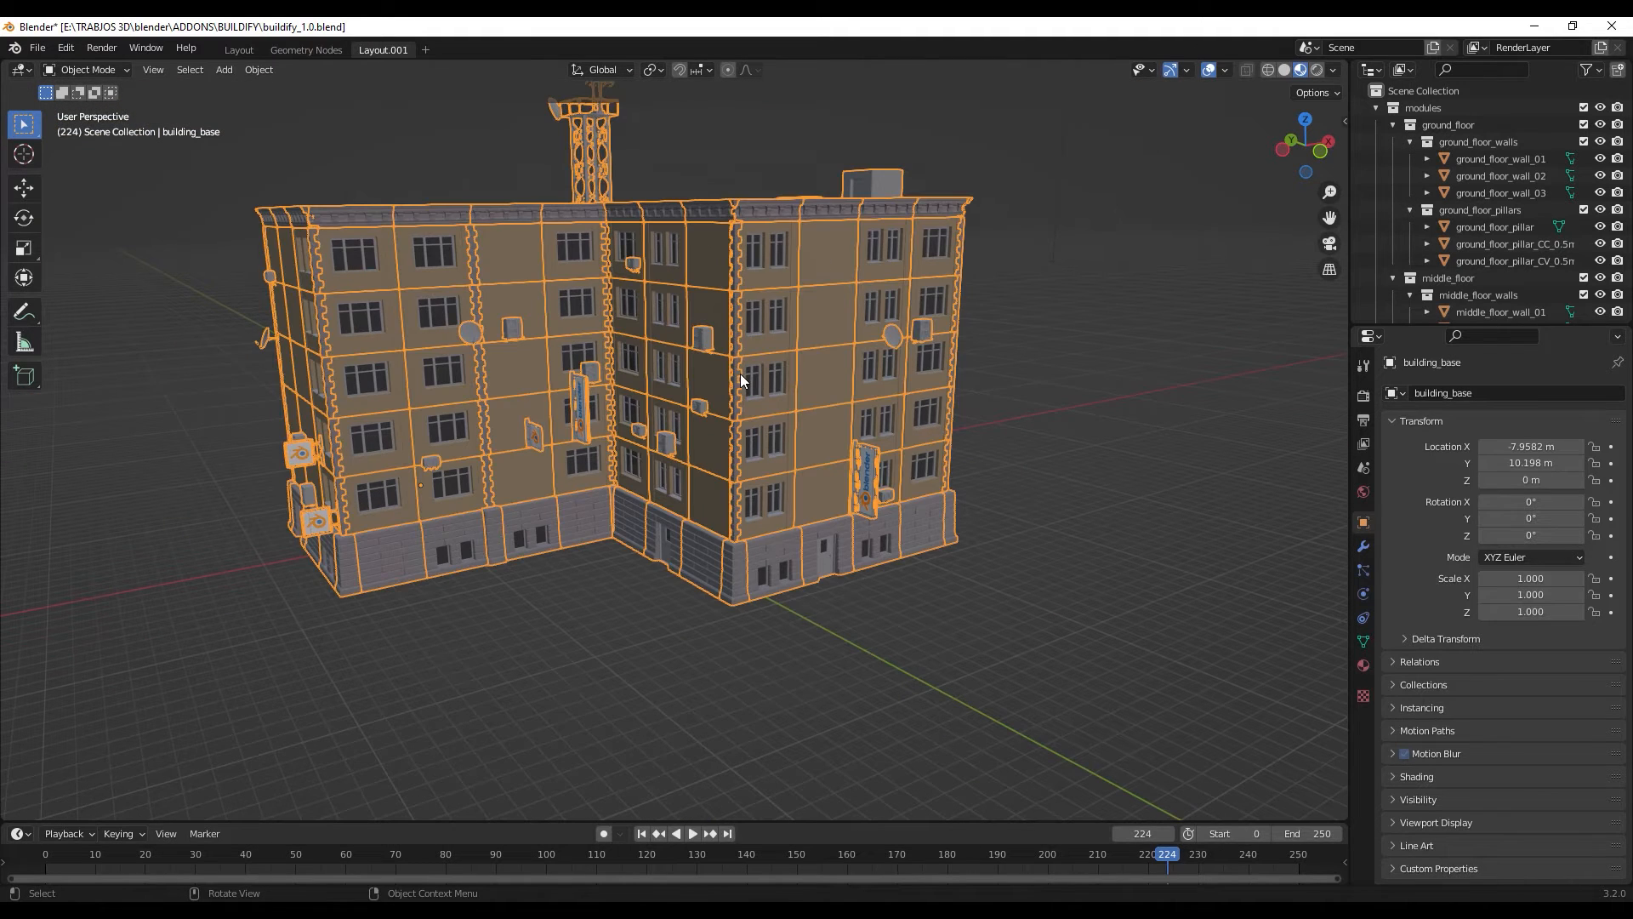
left_click(1365, 549)
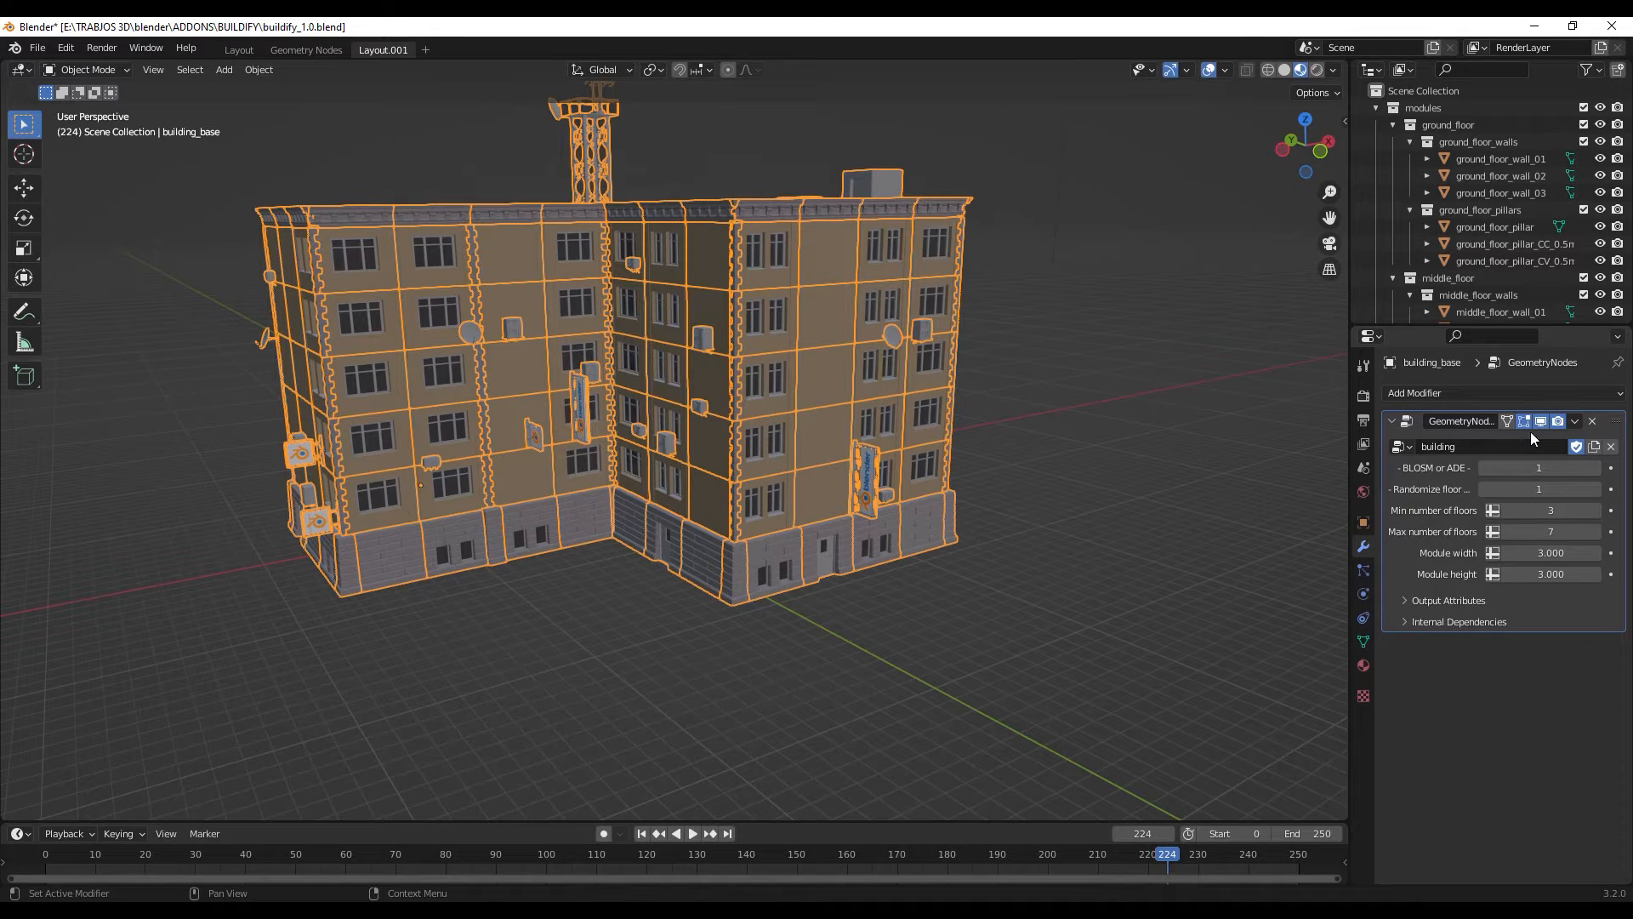
left_click_drag(1416, 321, 1416, 493)
left_click_drag(1350, 404, 1077, 403)
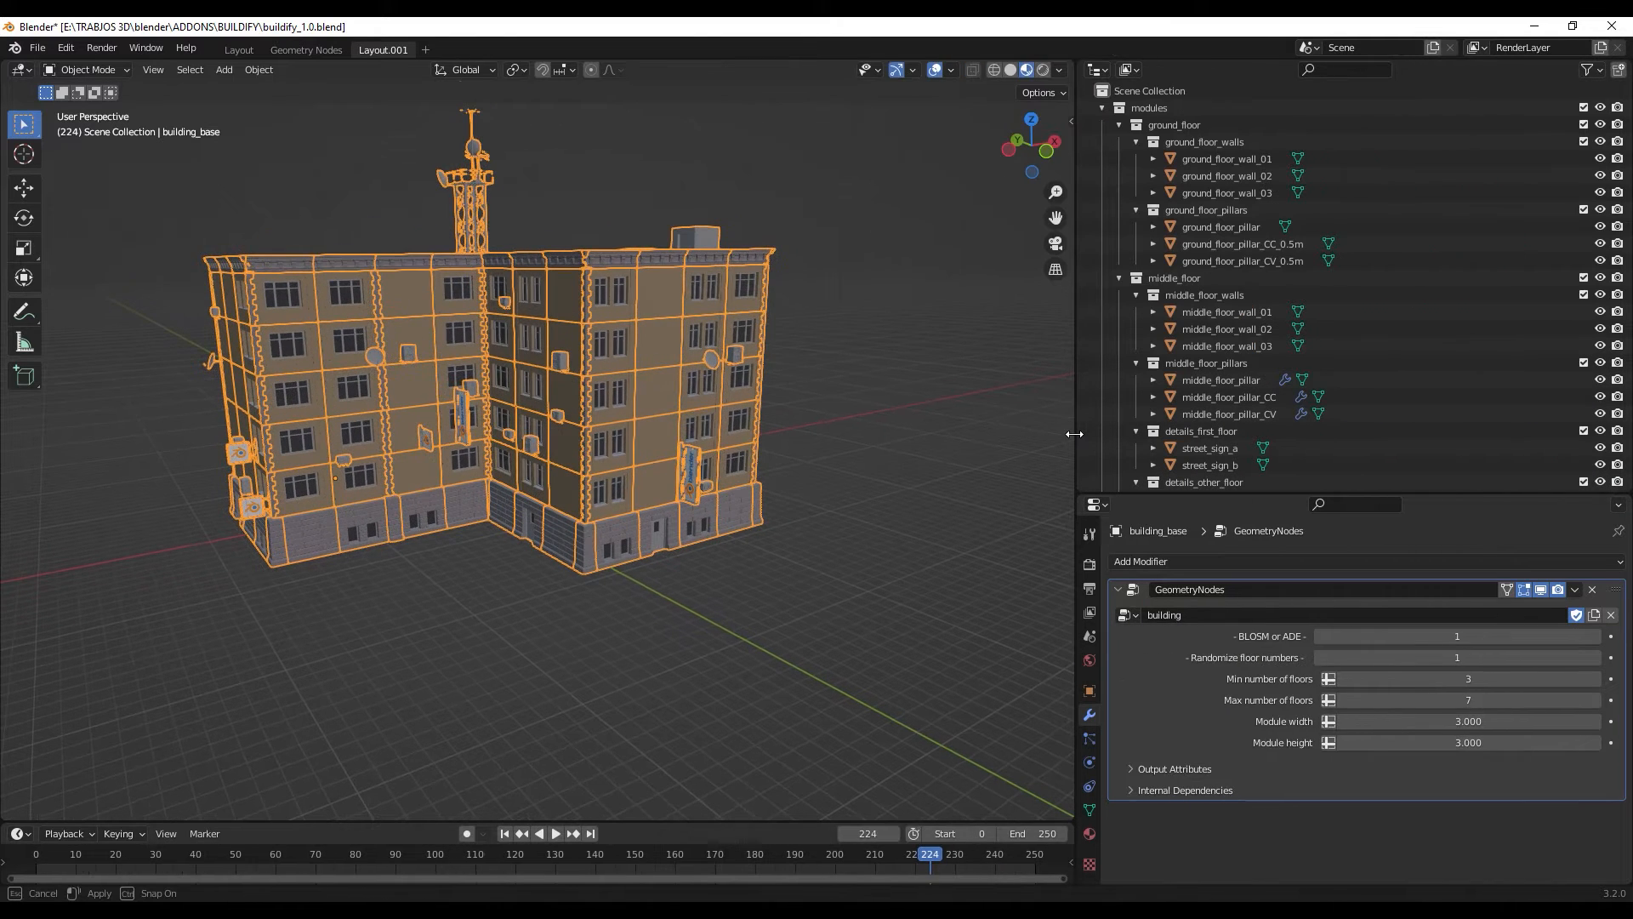
- Collapse and re-expand the modules collection, and inspect its ground_floor and ground_floor_walls collections
left_click(1102, 108)
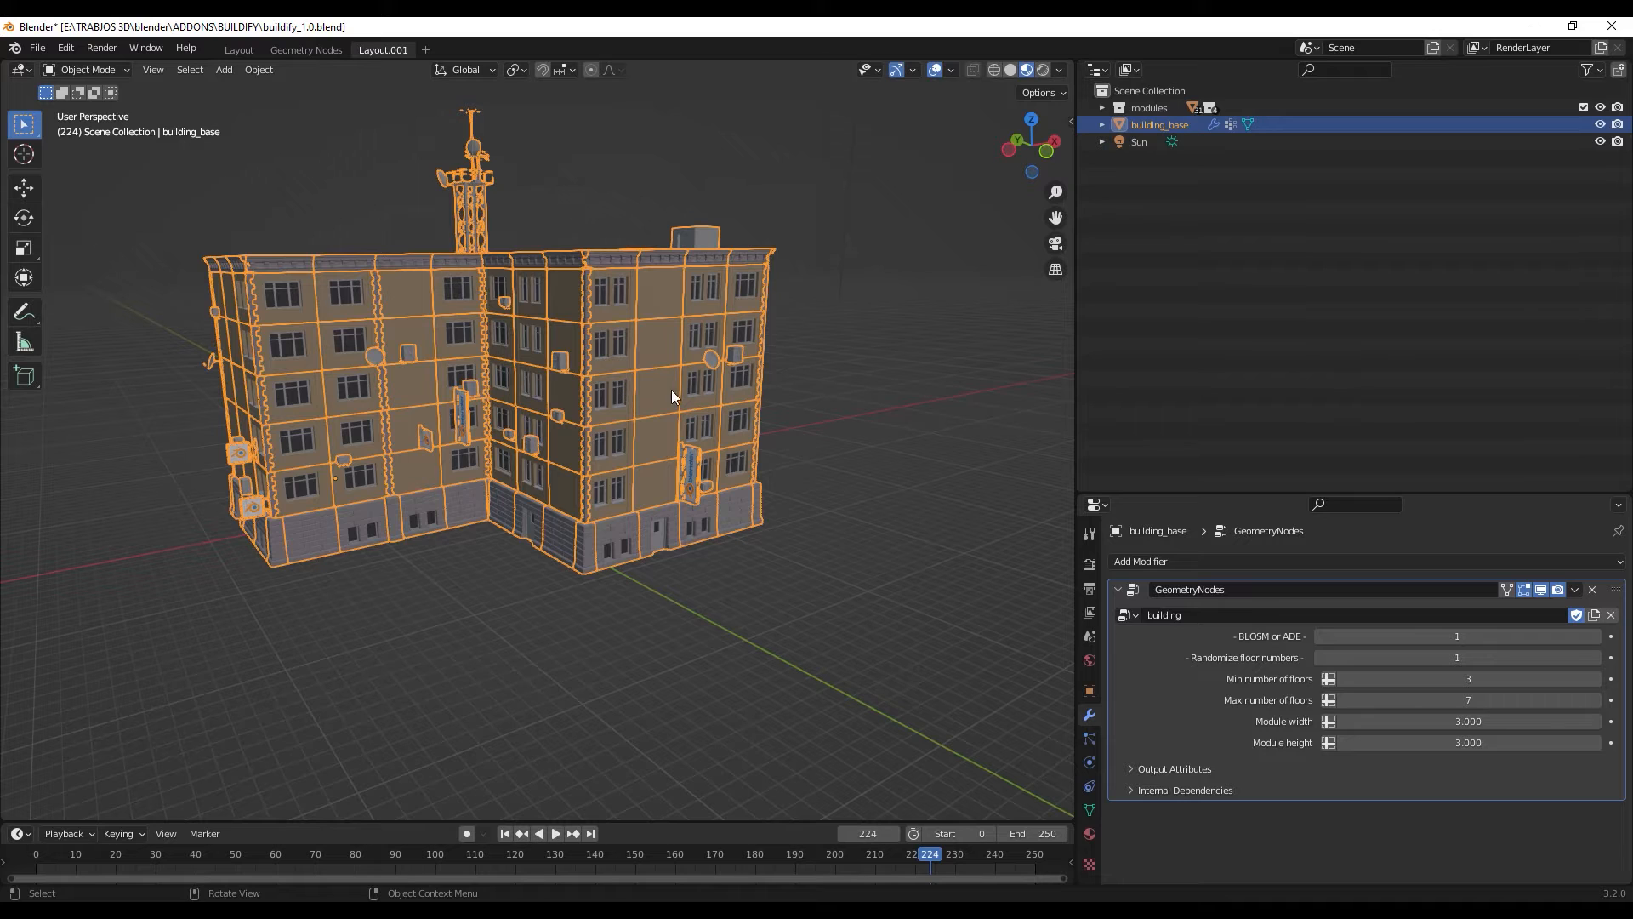
left_click(1096, 108)
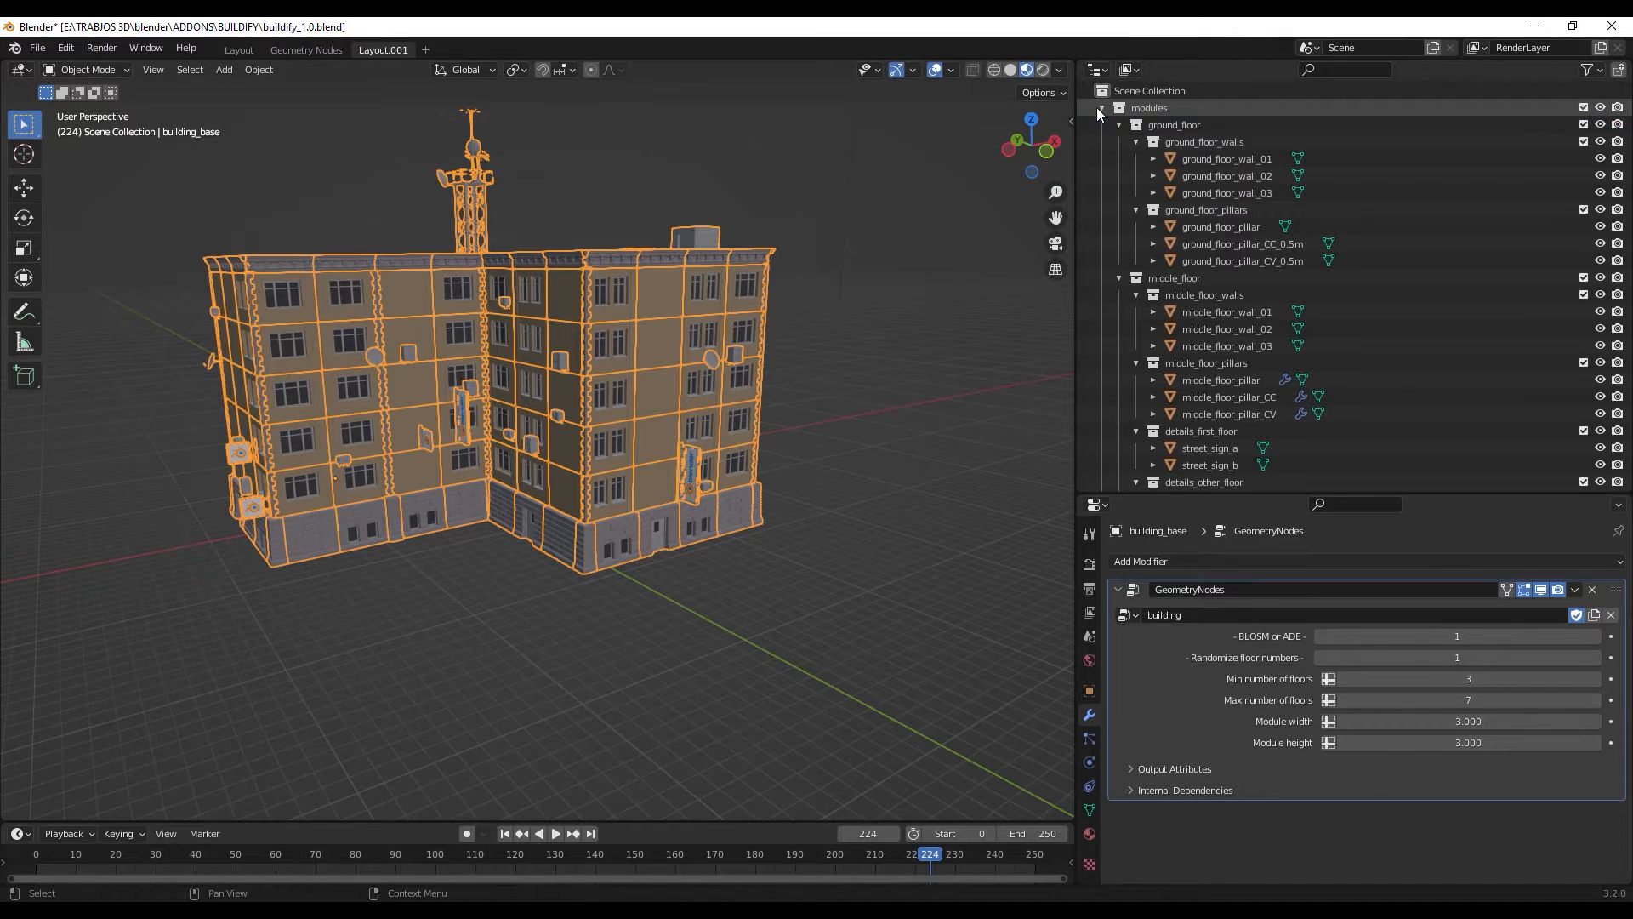
left_click(1206, 122)
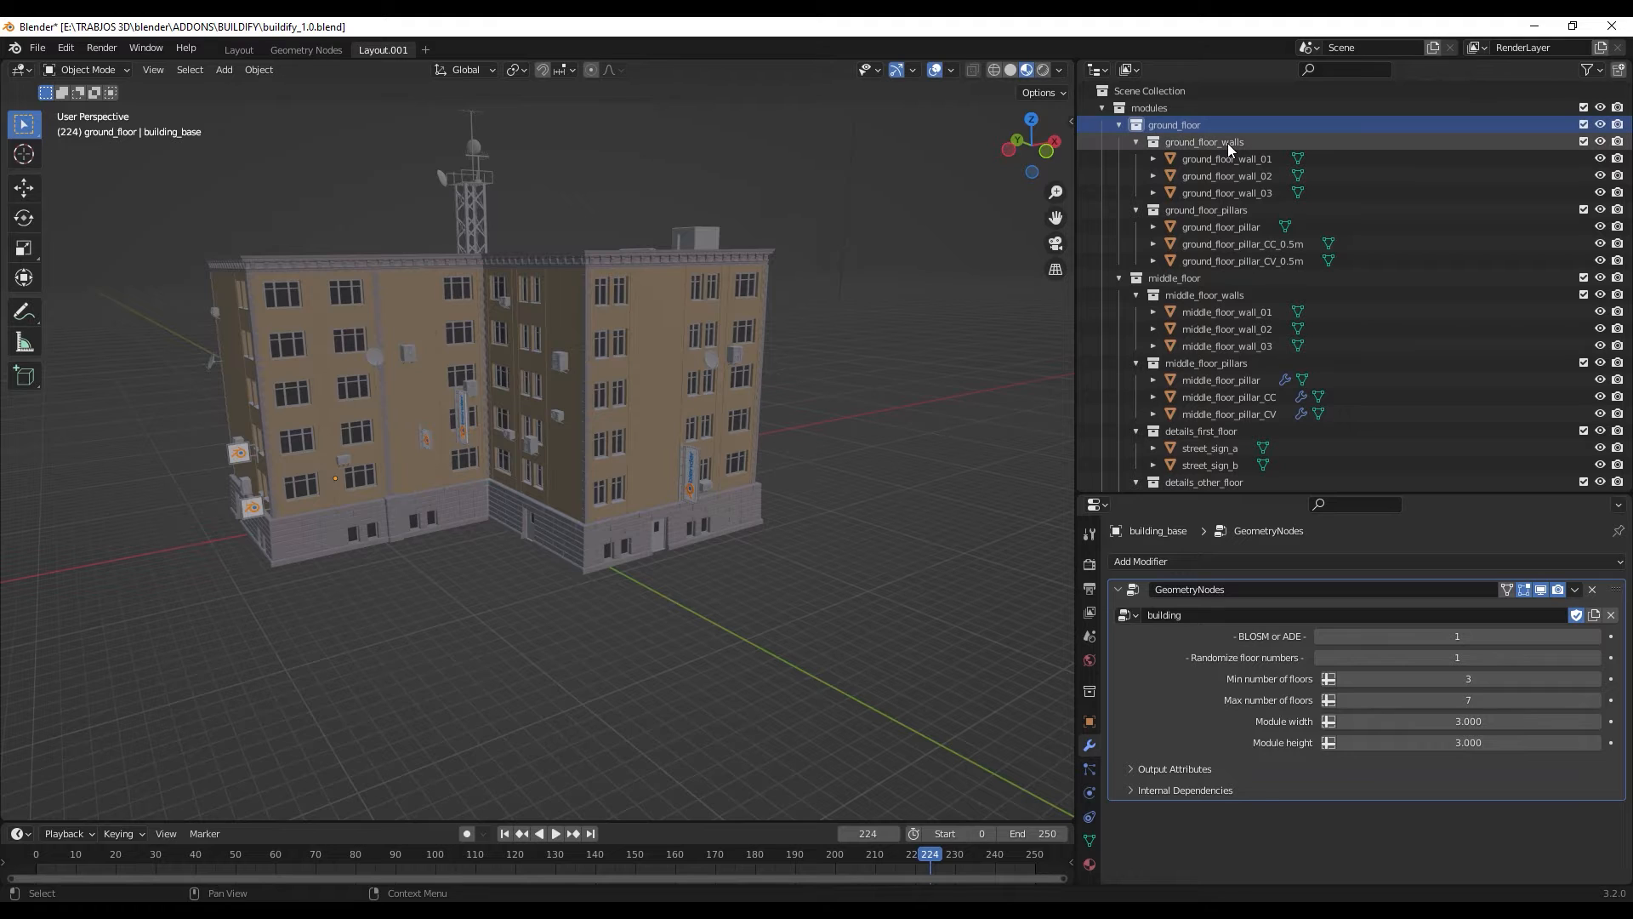
left_click(1227, 143)
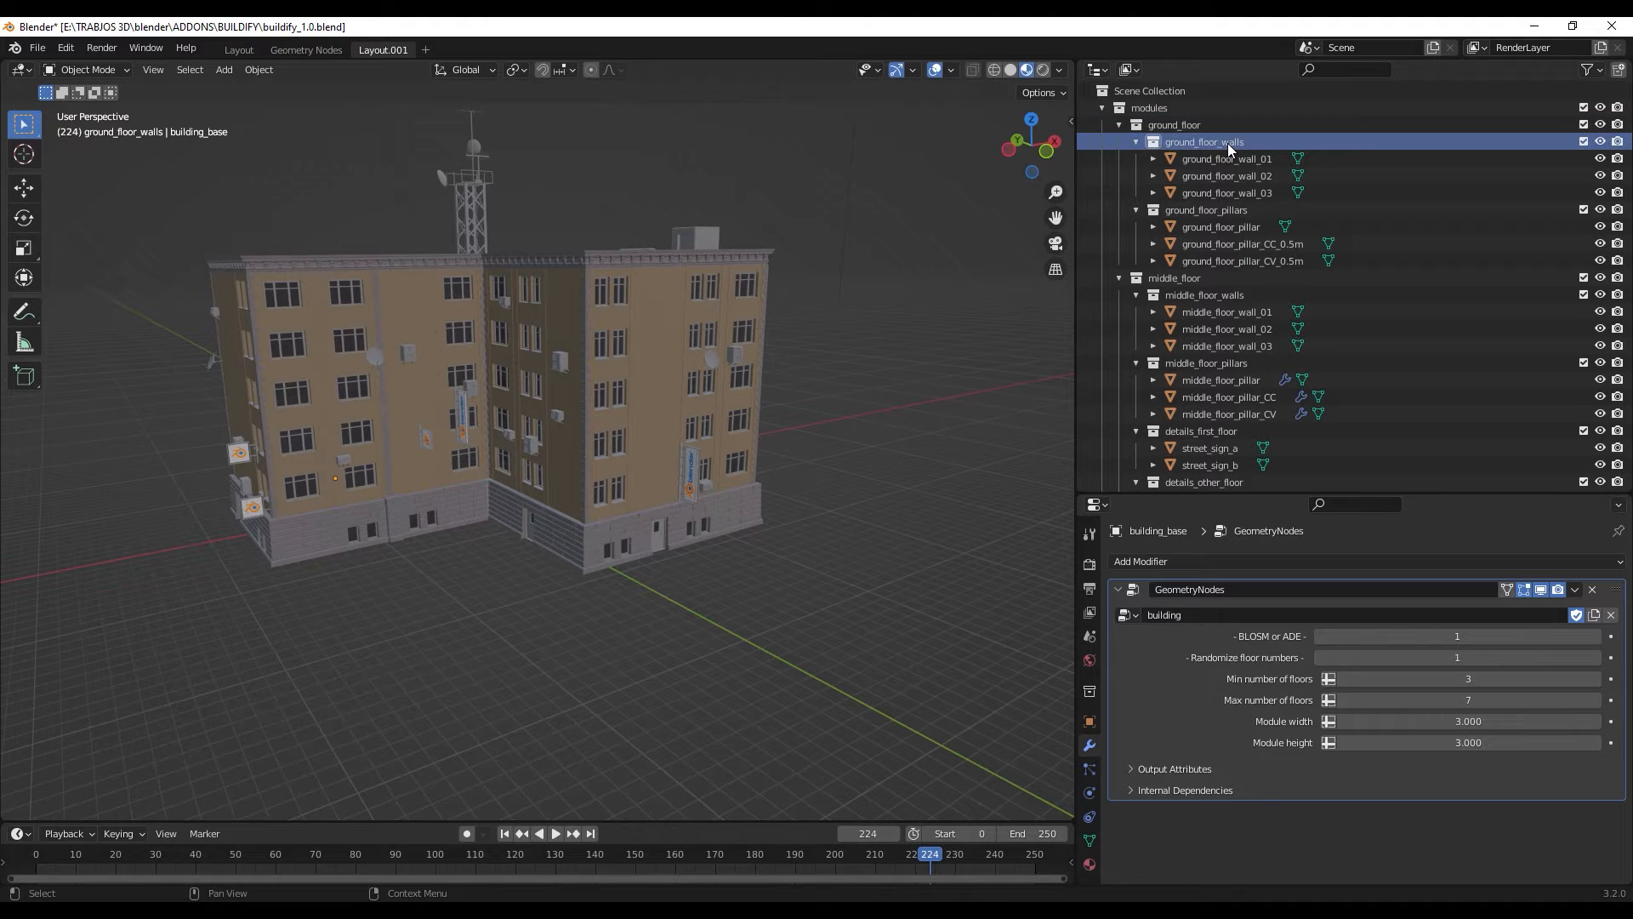
- Inspect the middle_floor, middle_floor_pillars and details_first_floor collections and compare them with the building's facade
left_click(1272, 278)
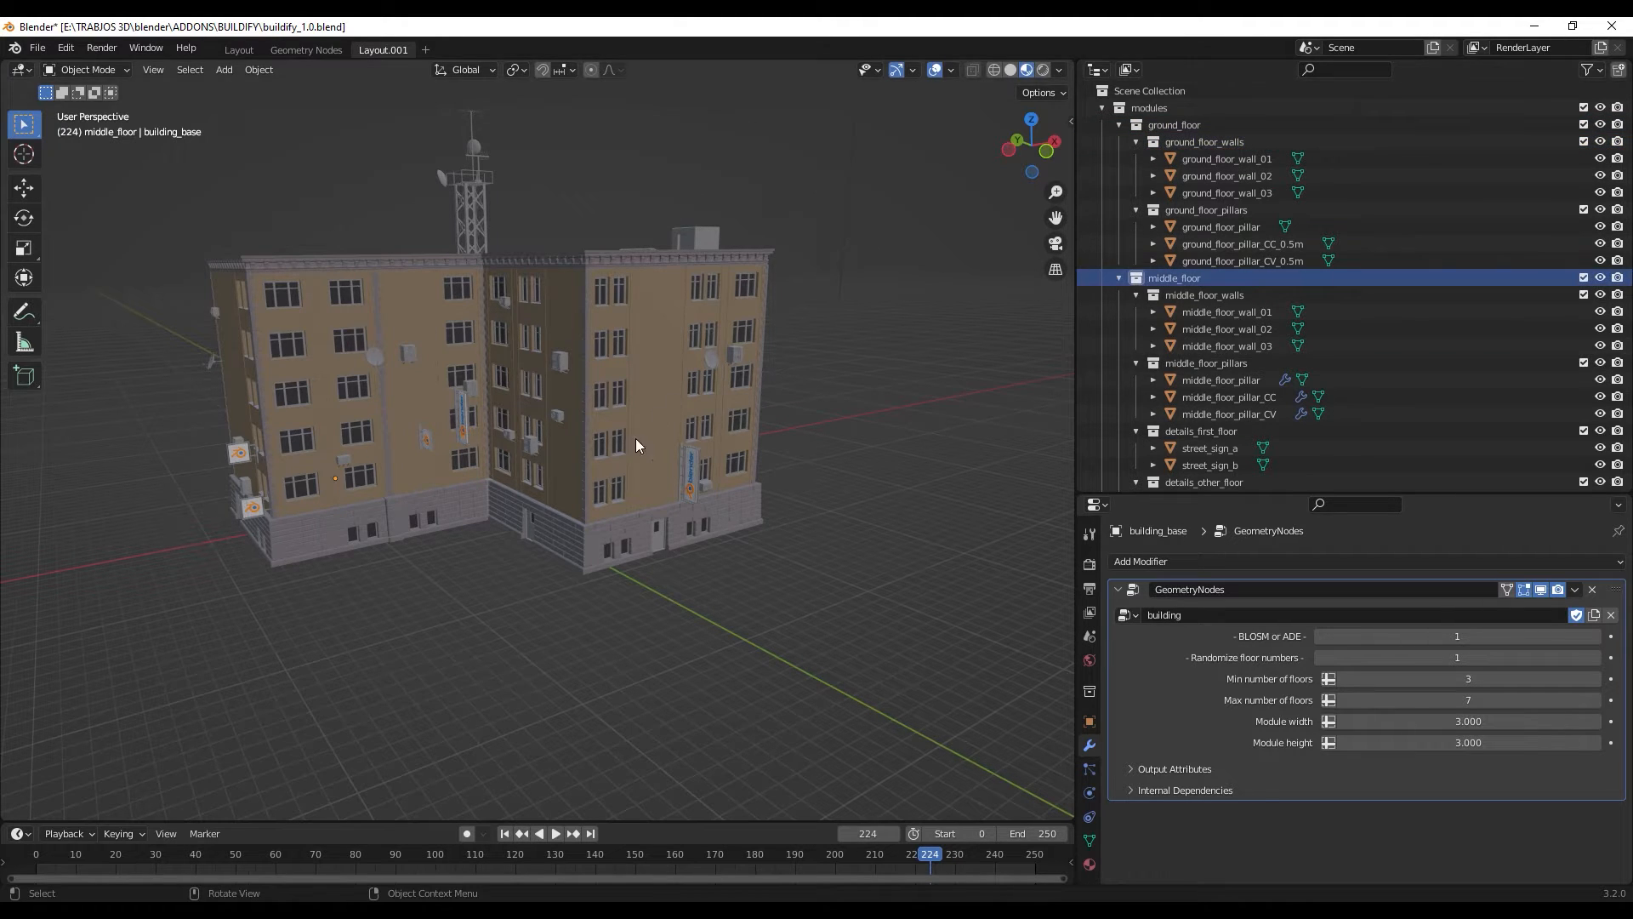
scroll(1254, 313, "down", 2)
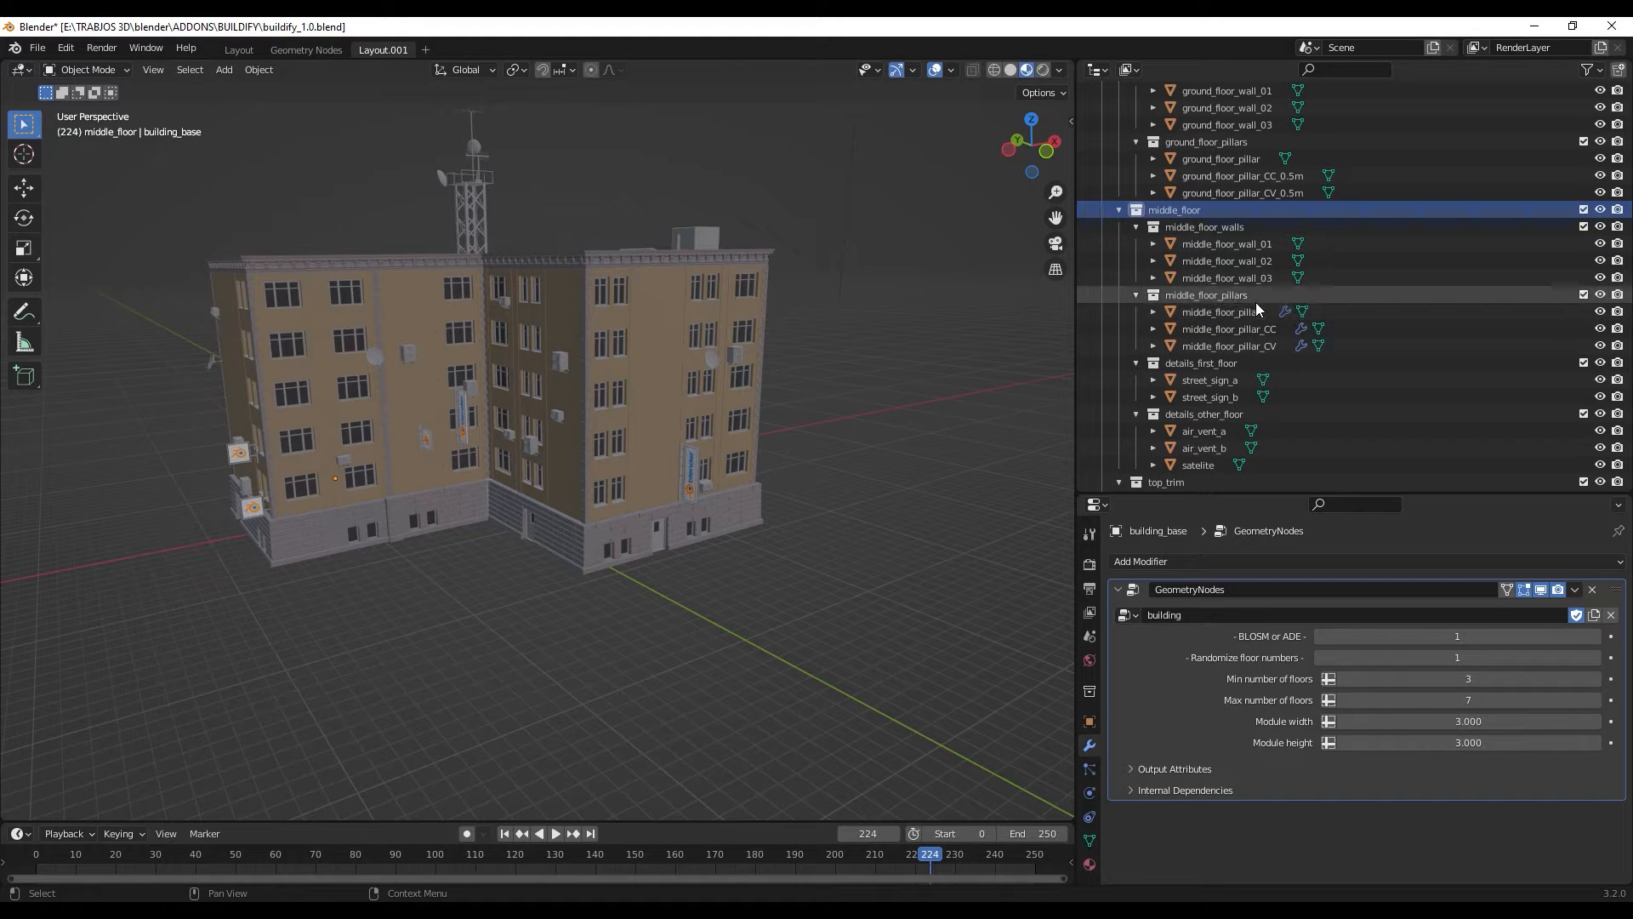
left_click(1255, 298)
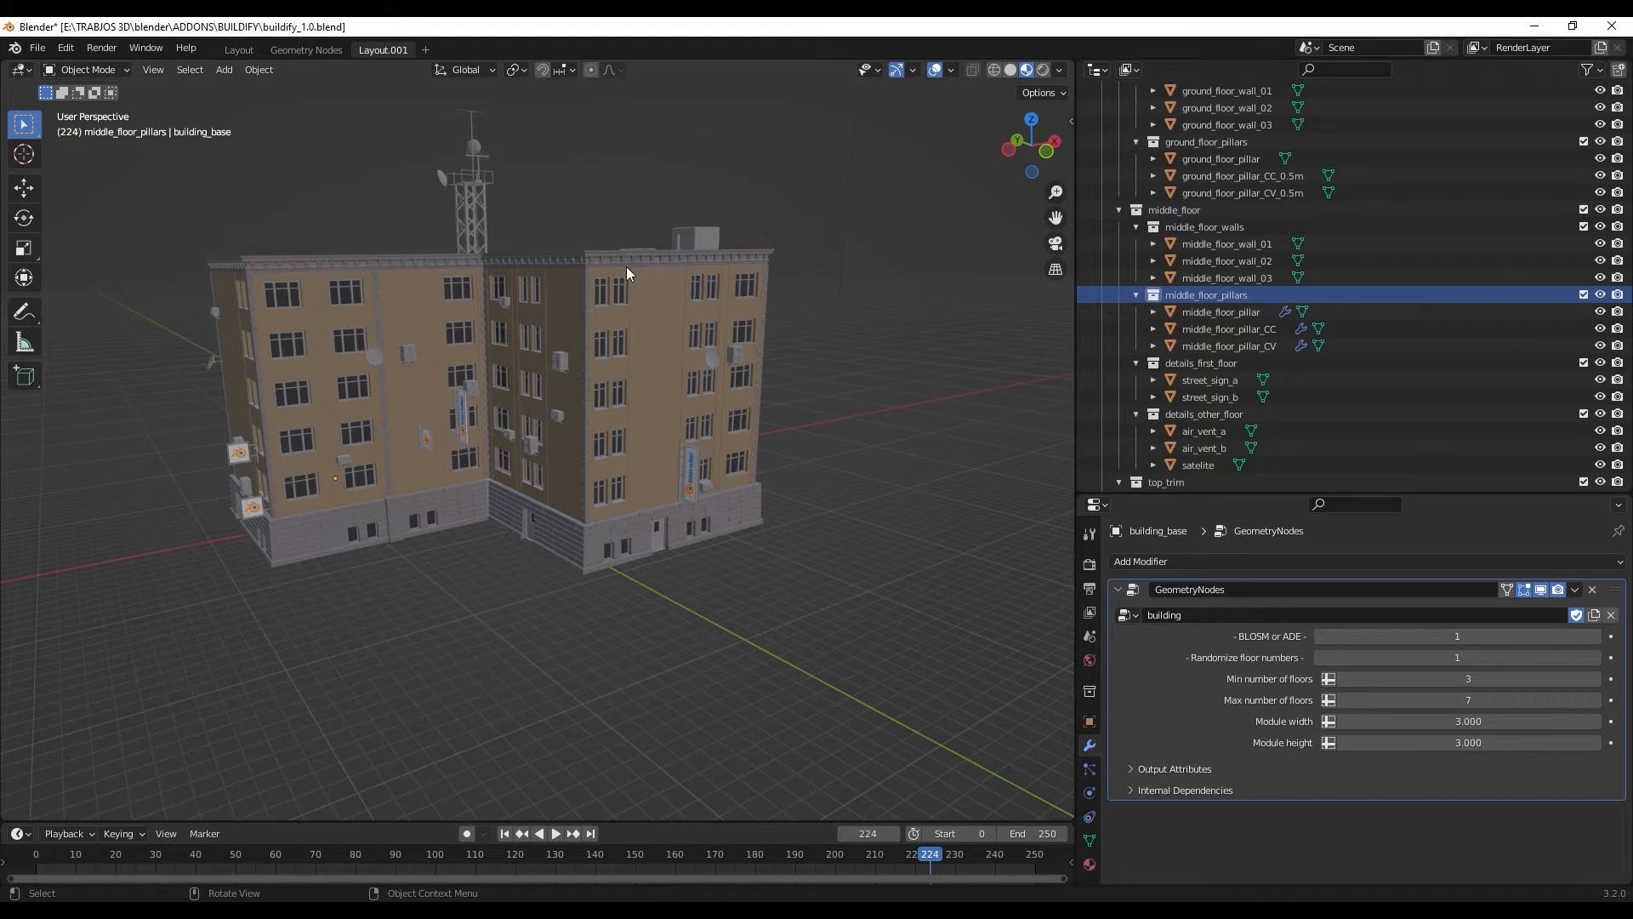
left_click(1269, 366)
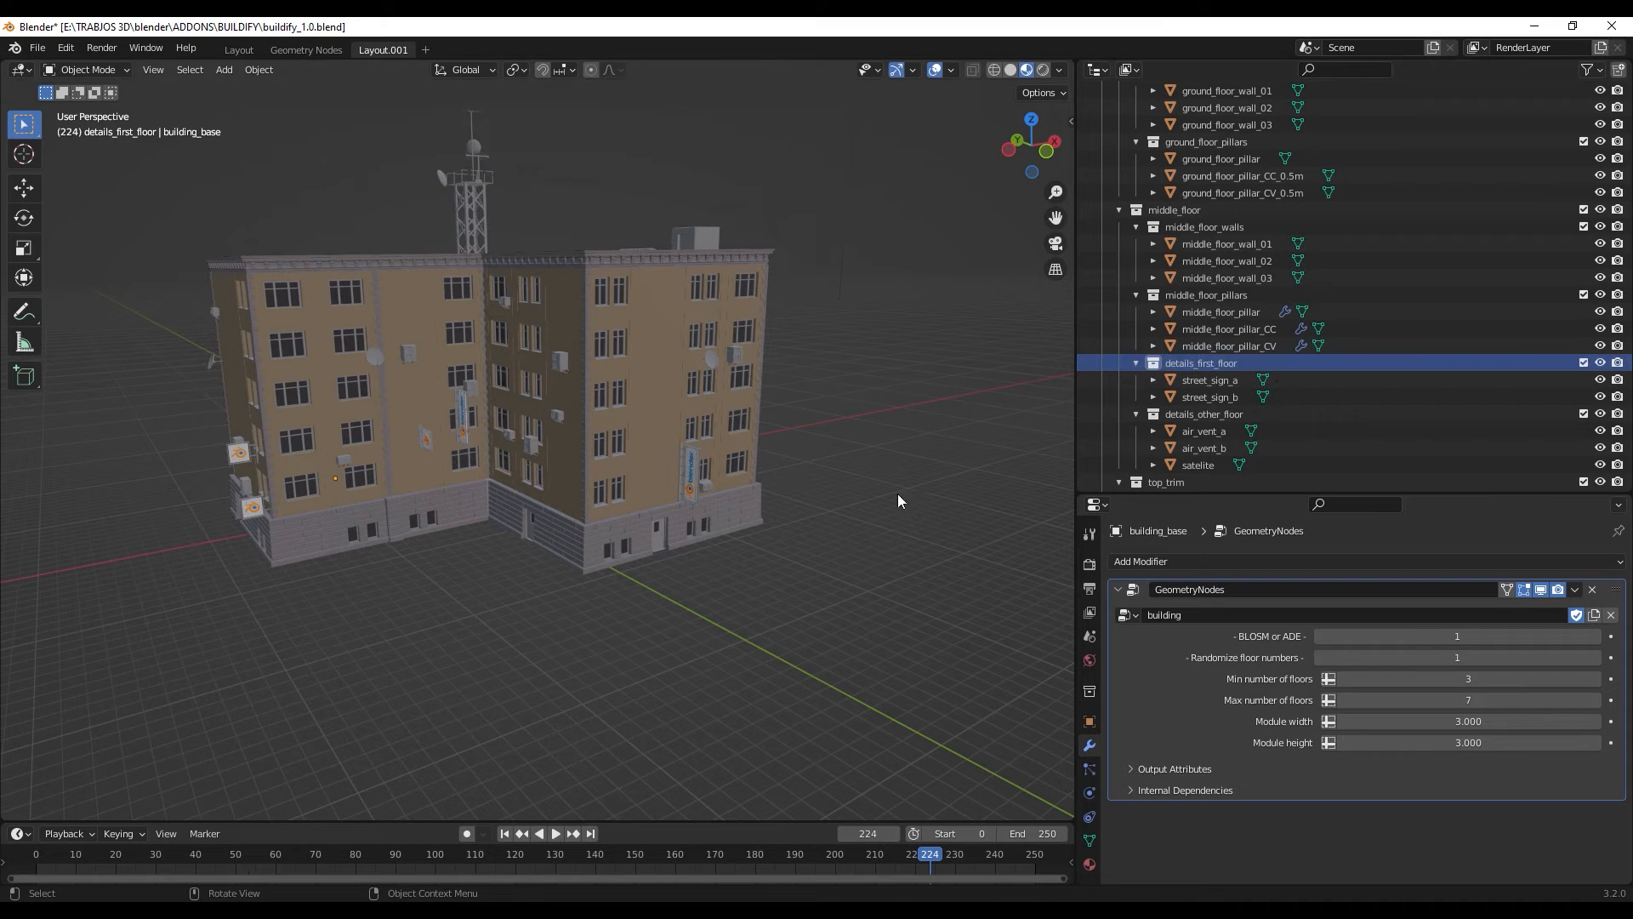
middle_click_drag(577, 537, 604, 546)
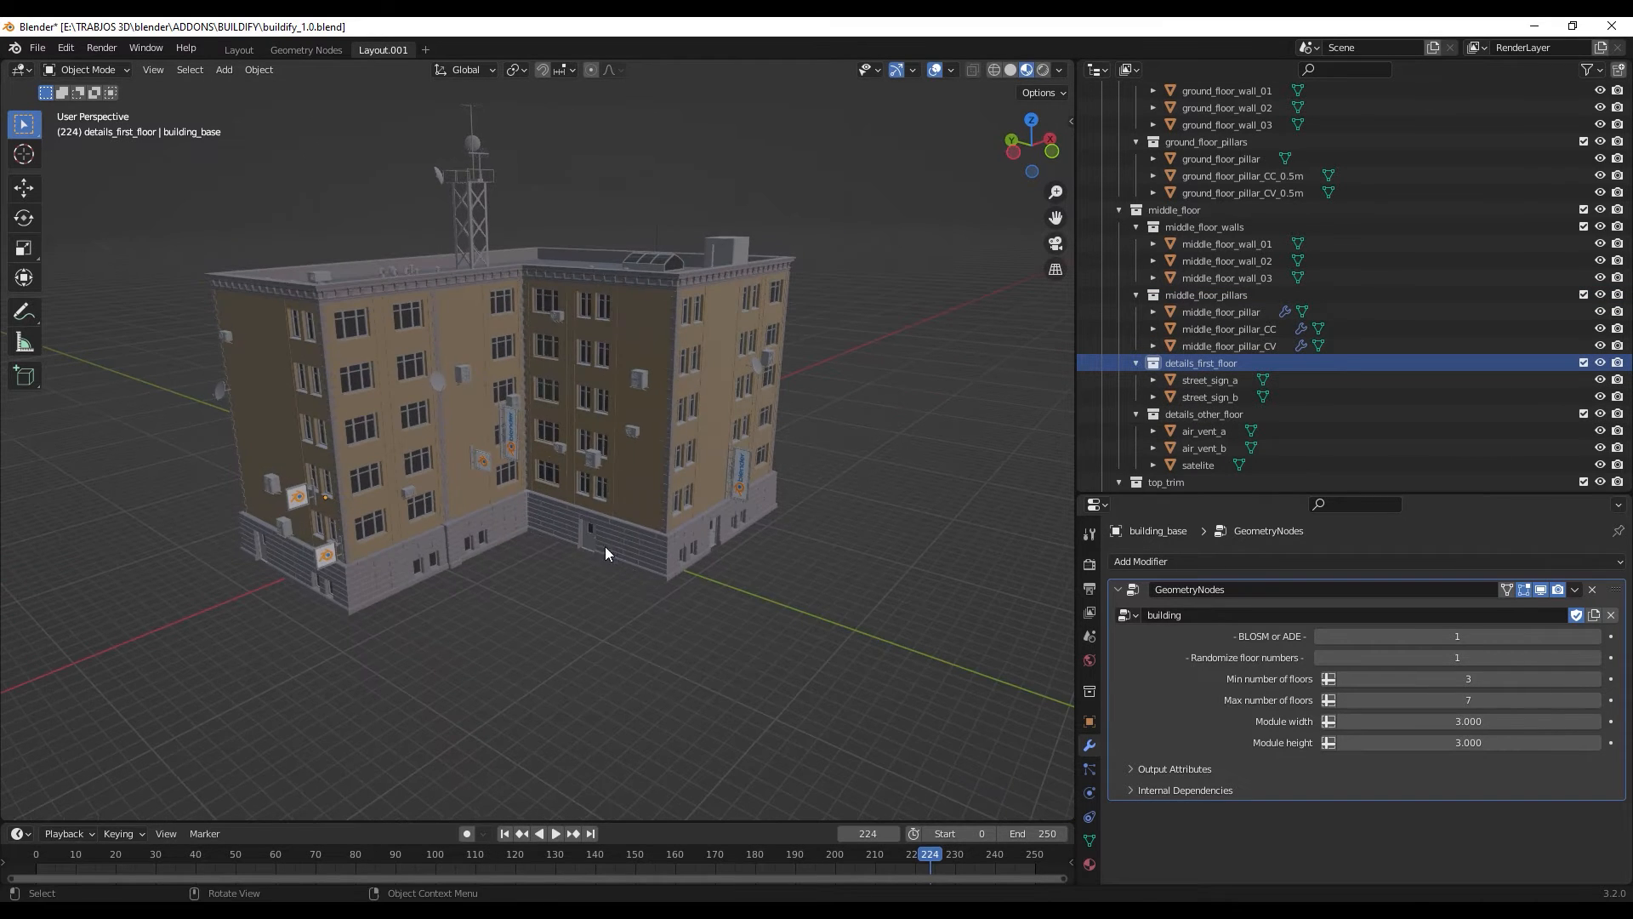
- Select the details_other_floor collection and examine the air vents and satellite dishes on the building's walls
scroll(1284, 390, "down", 2)
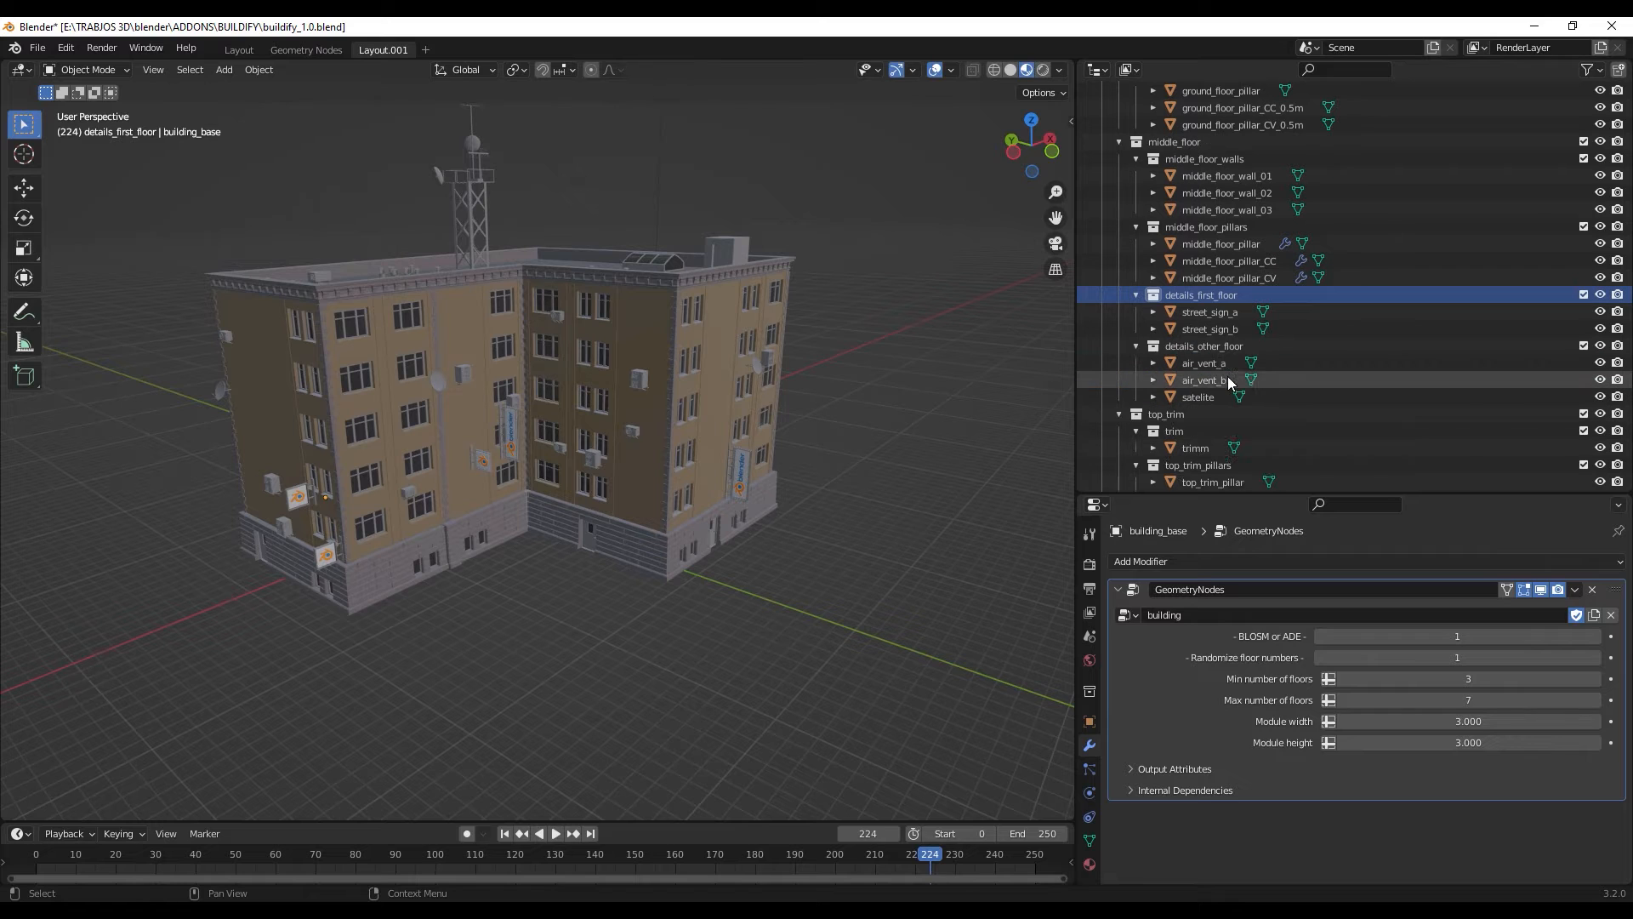
left_click(1229, 347)
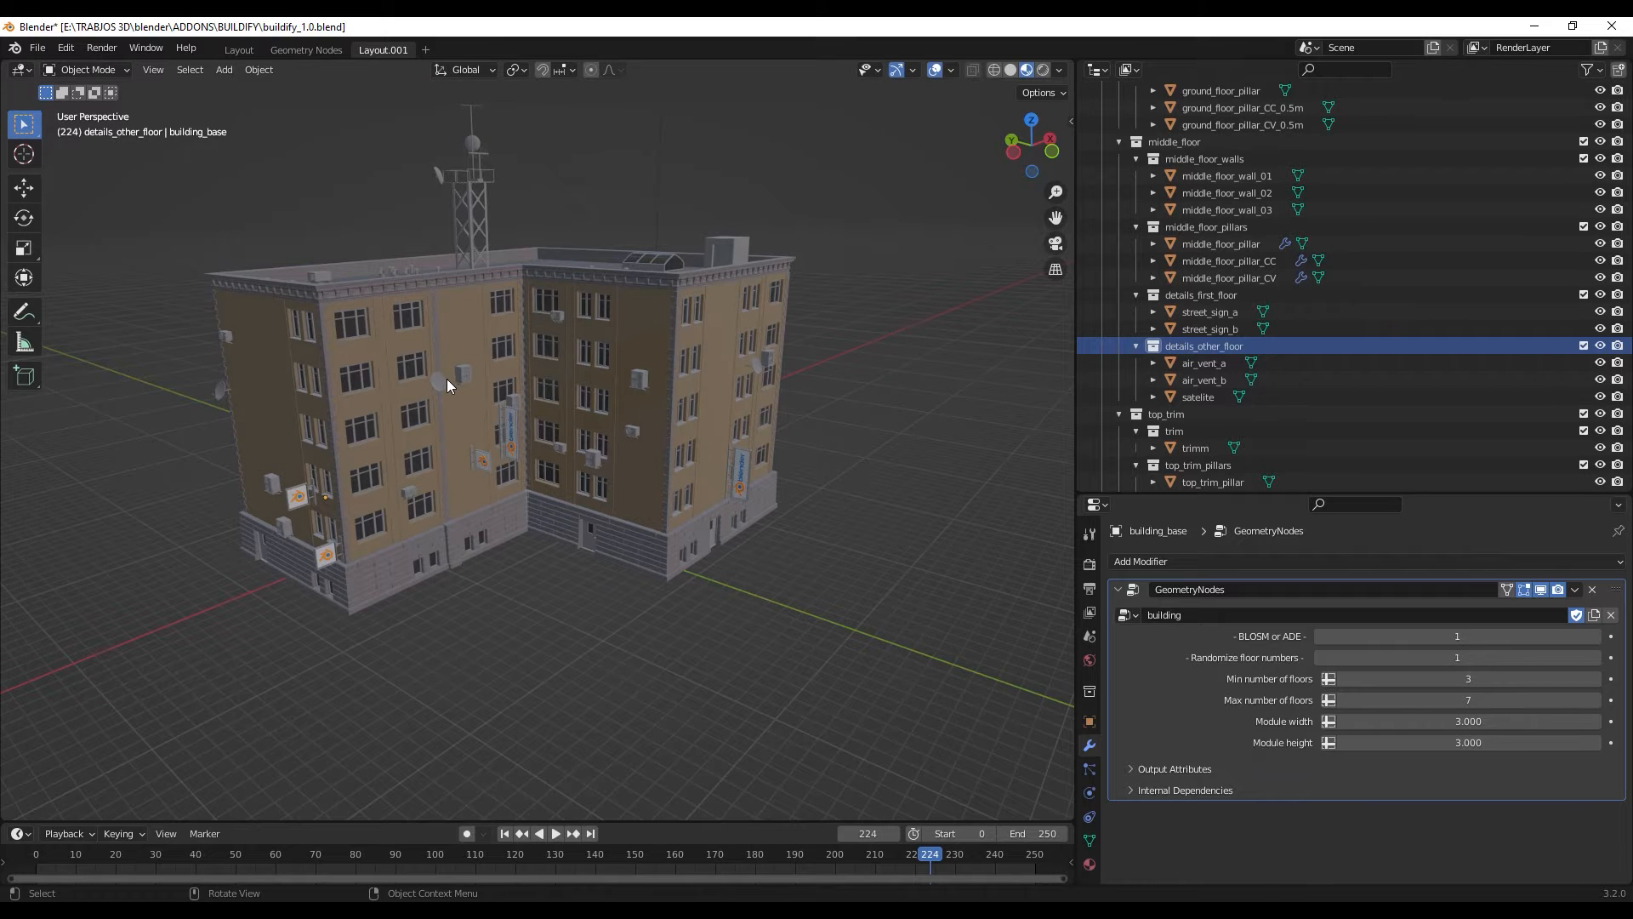
scroll(447, 380, "up", 10)
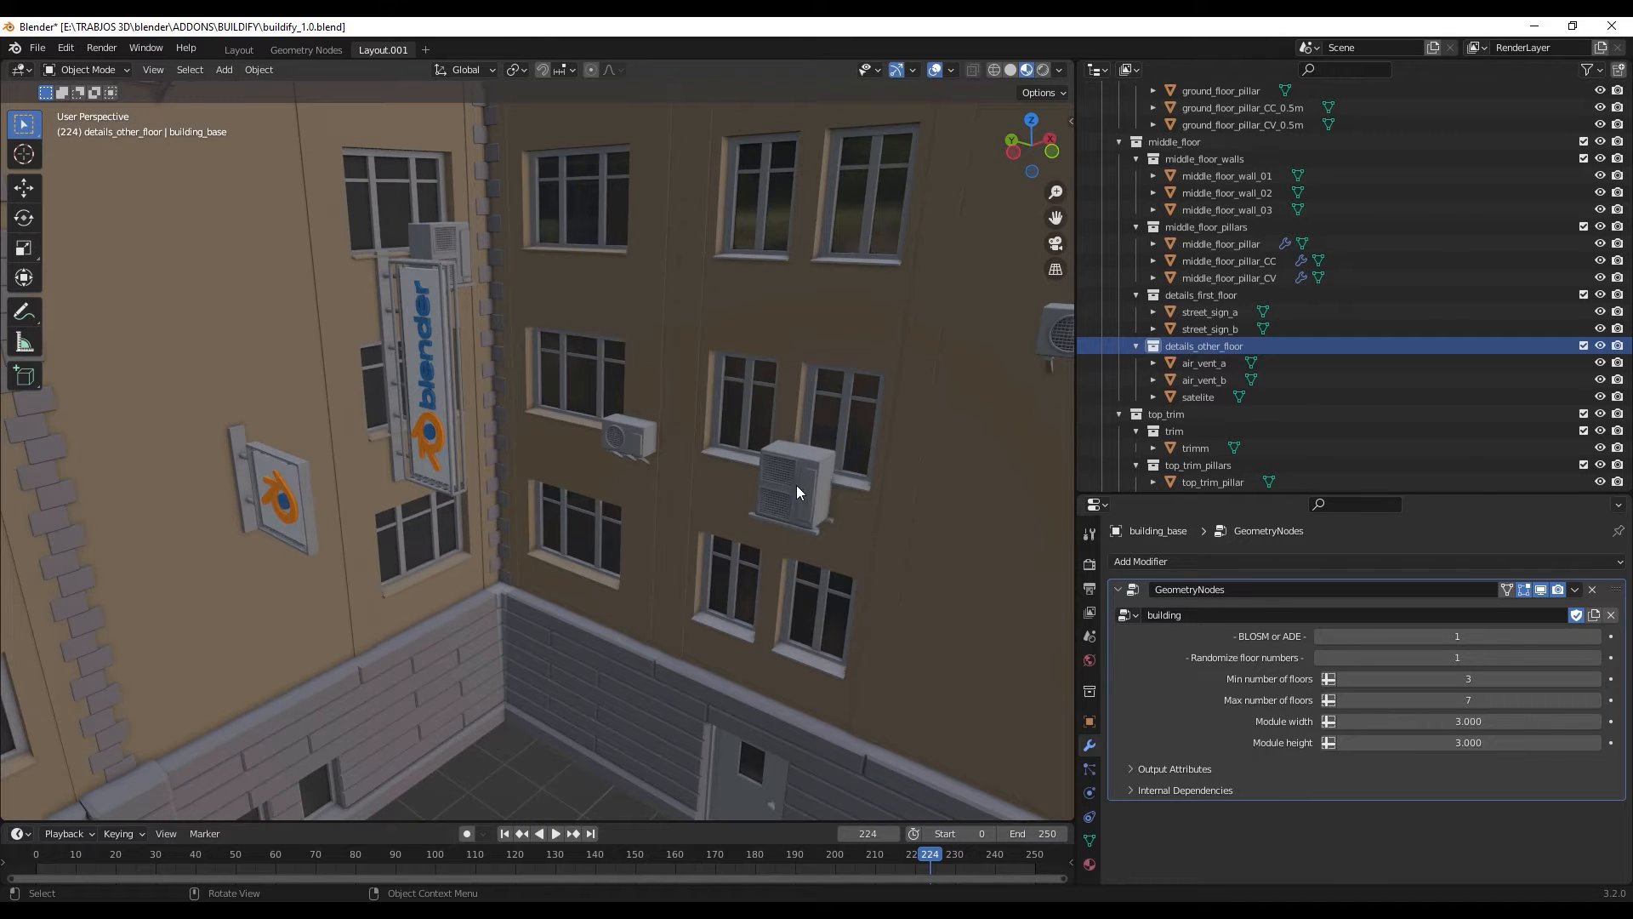
scroll(798, 490, "down", 8)
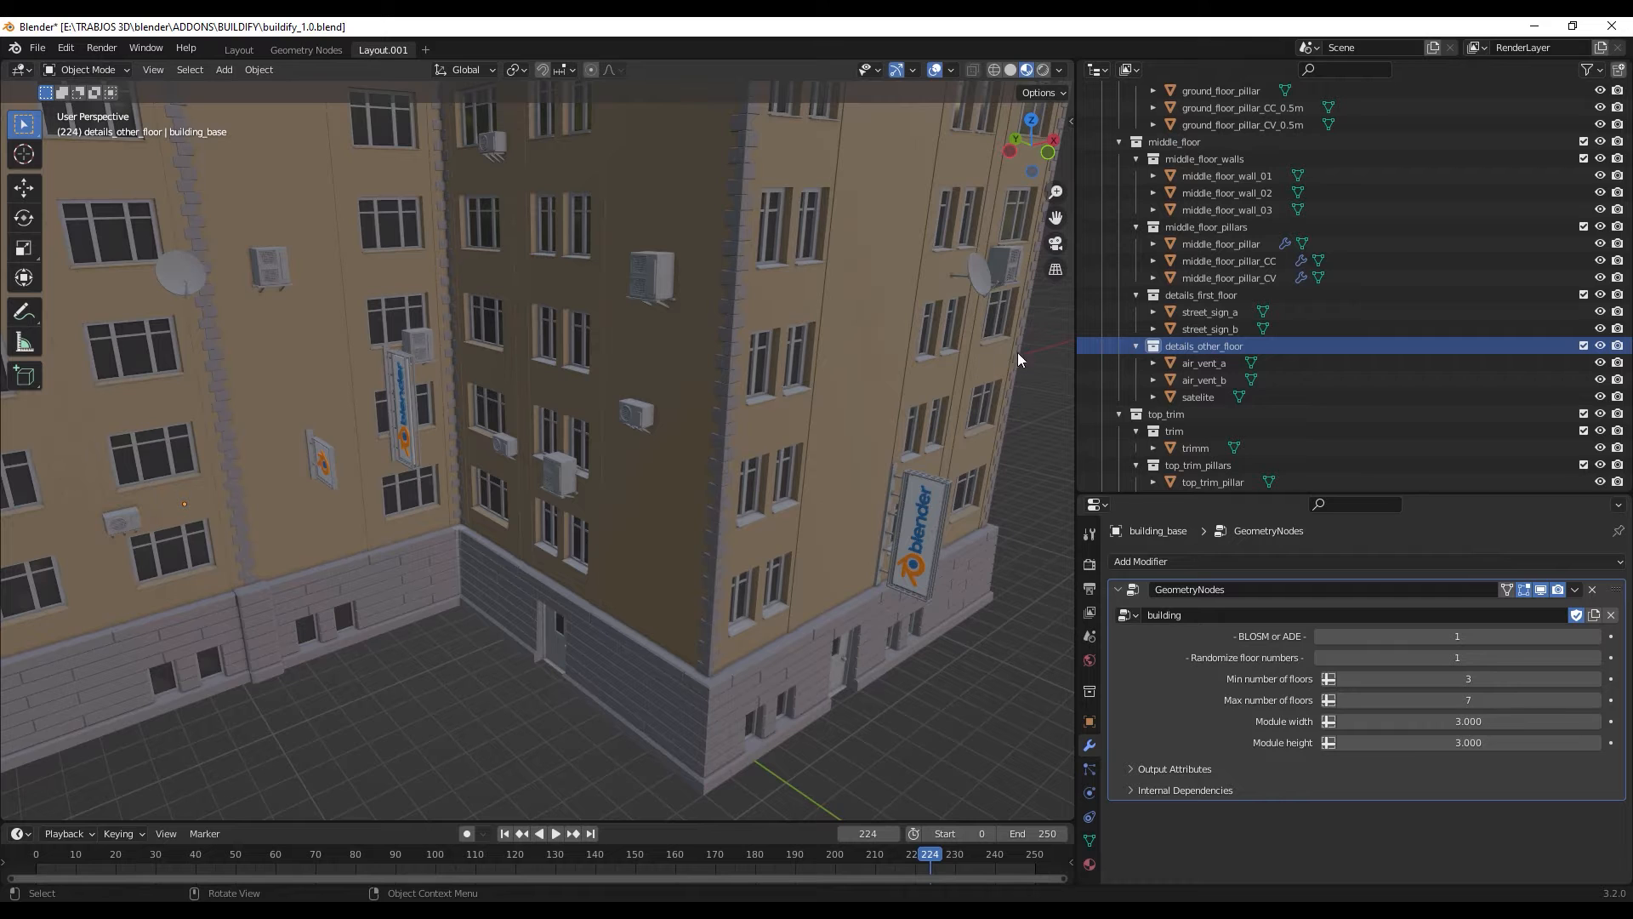
- Select the top_trim collection and examine the trim along the building's roof edge
scroll(1203, 420, "down", 2)
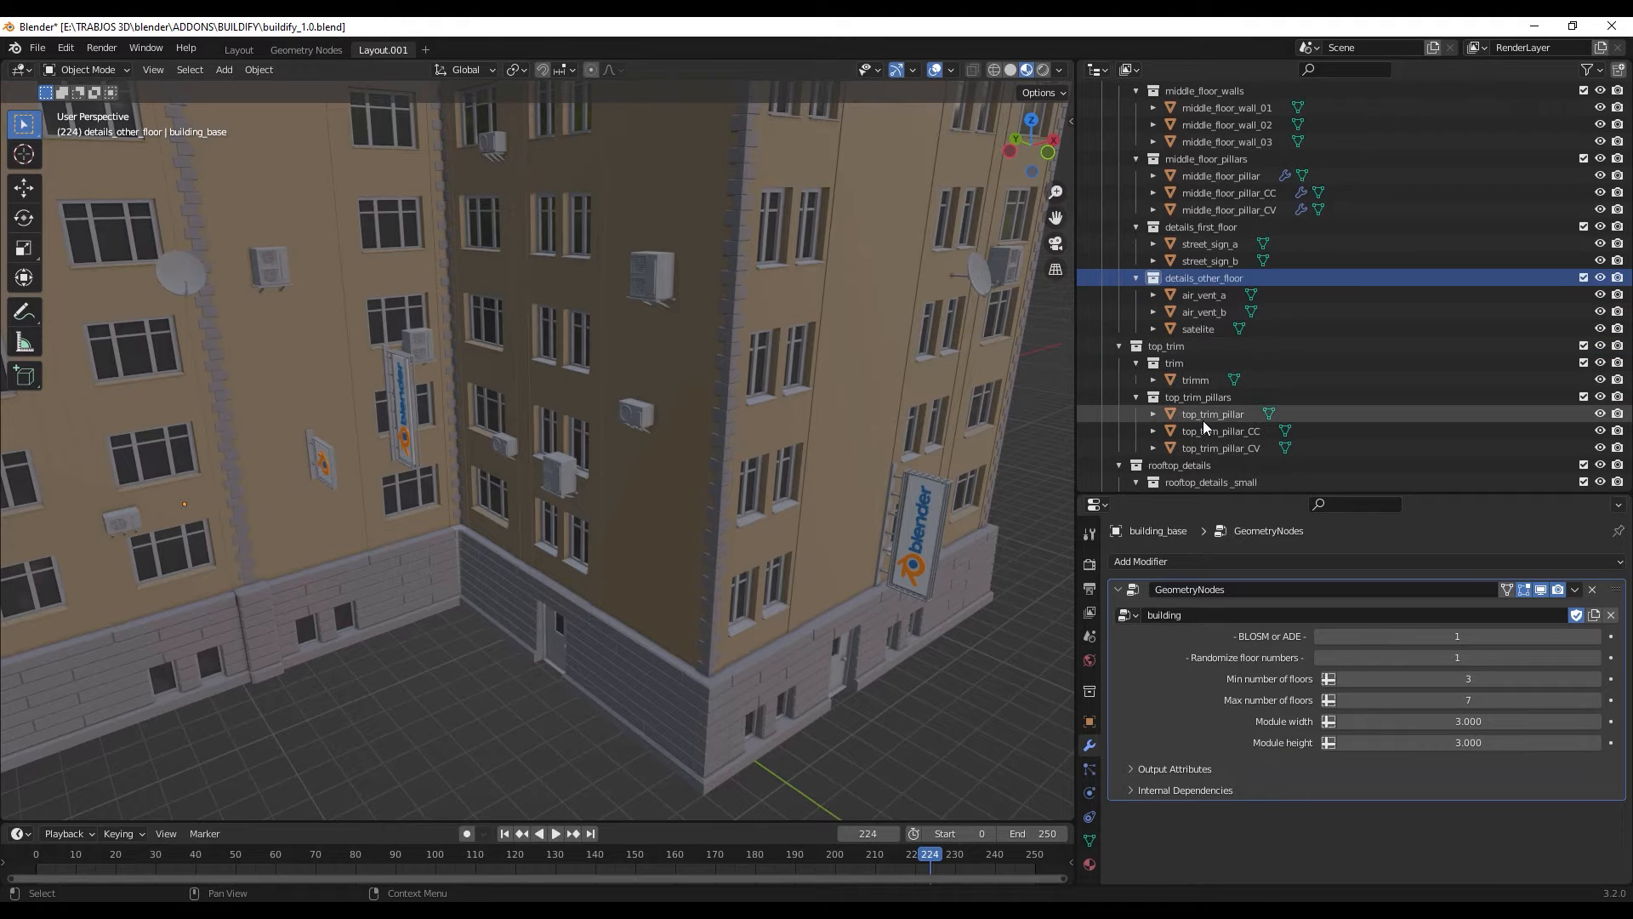
left_click(1202, 348)
scroll(741, 503, "down", 5)
middle_click_drag(733, 453, 799, 422)
middle_click_drag(395, 419, 544, 361)
scroll(1258, 374, "down", 2)
scroll(1258, 374, "down", 2)
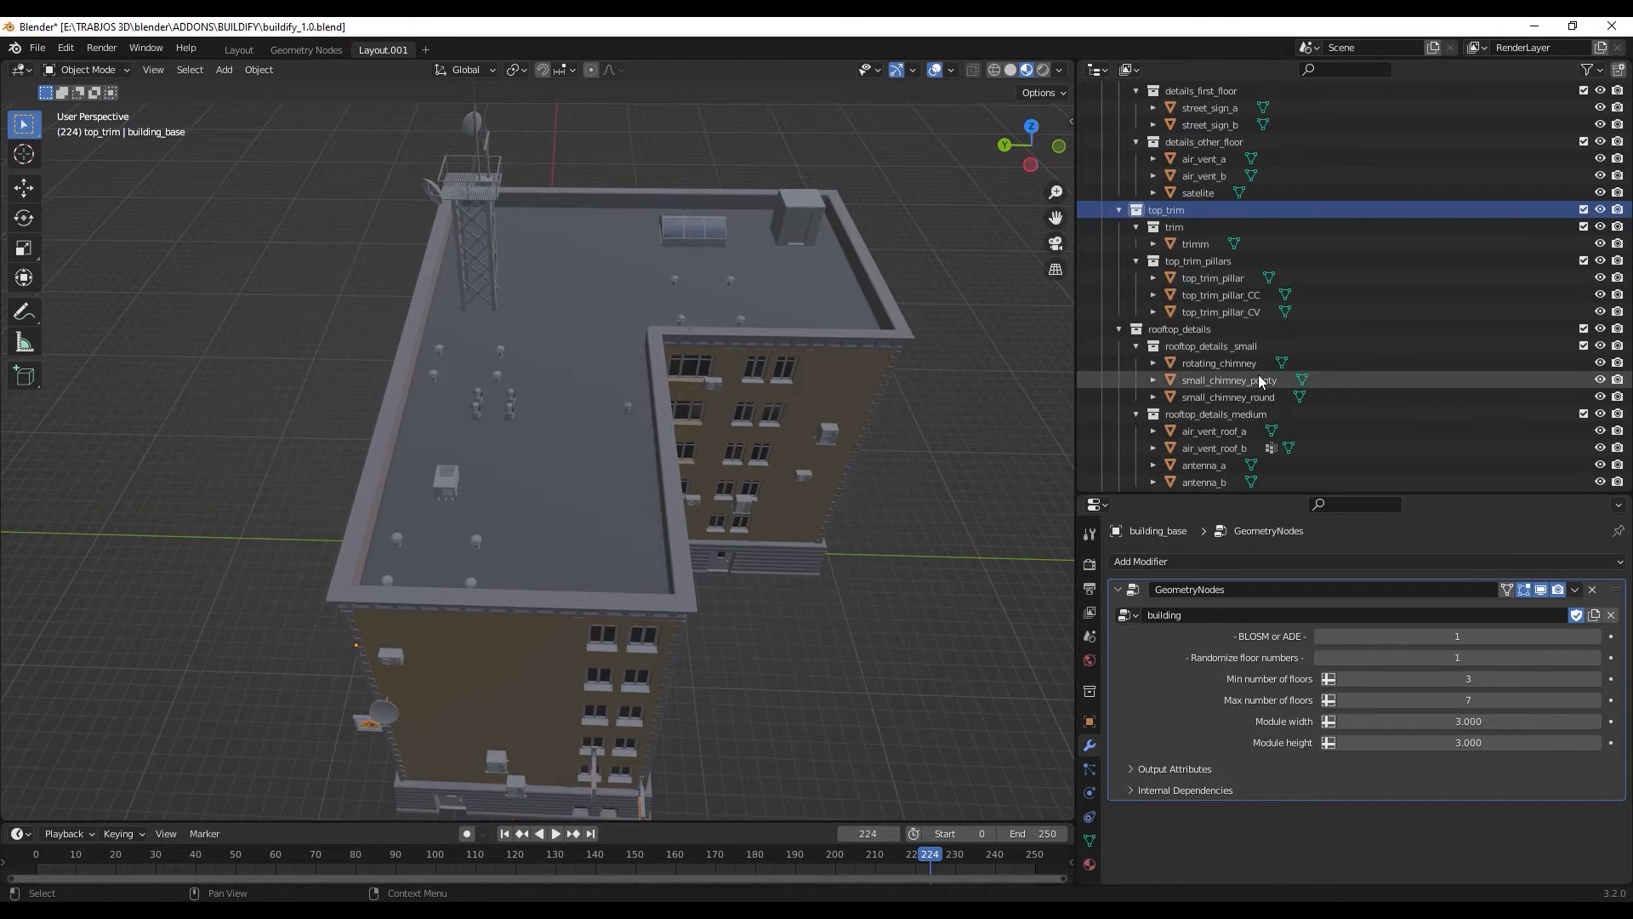
- Select the rooftop_details and rooftop_details_medium collections and examine the chimneys and air vents on the roof
left_click(1205, 330)
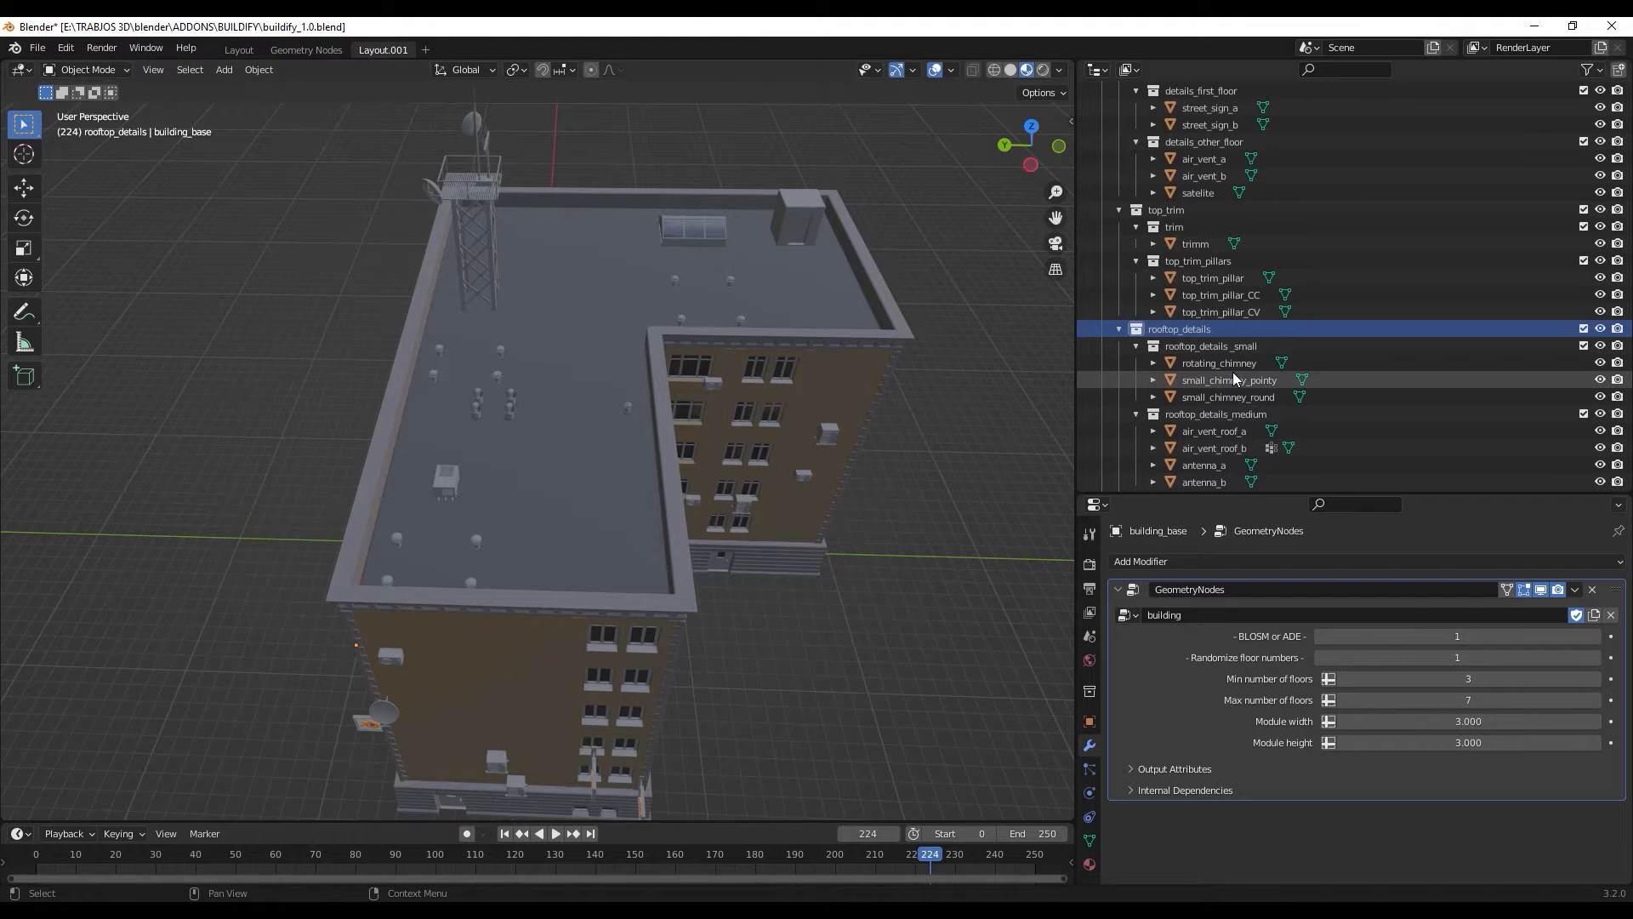
scroll(1233, 370, "down", 2)
left_click(1230, 347)
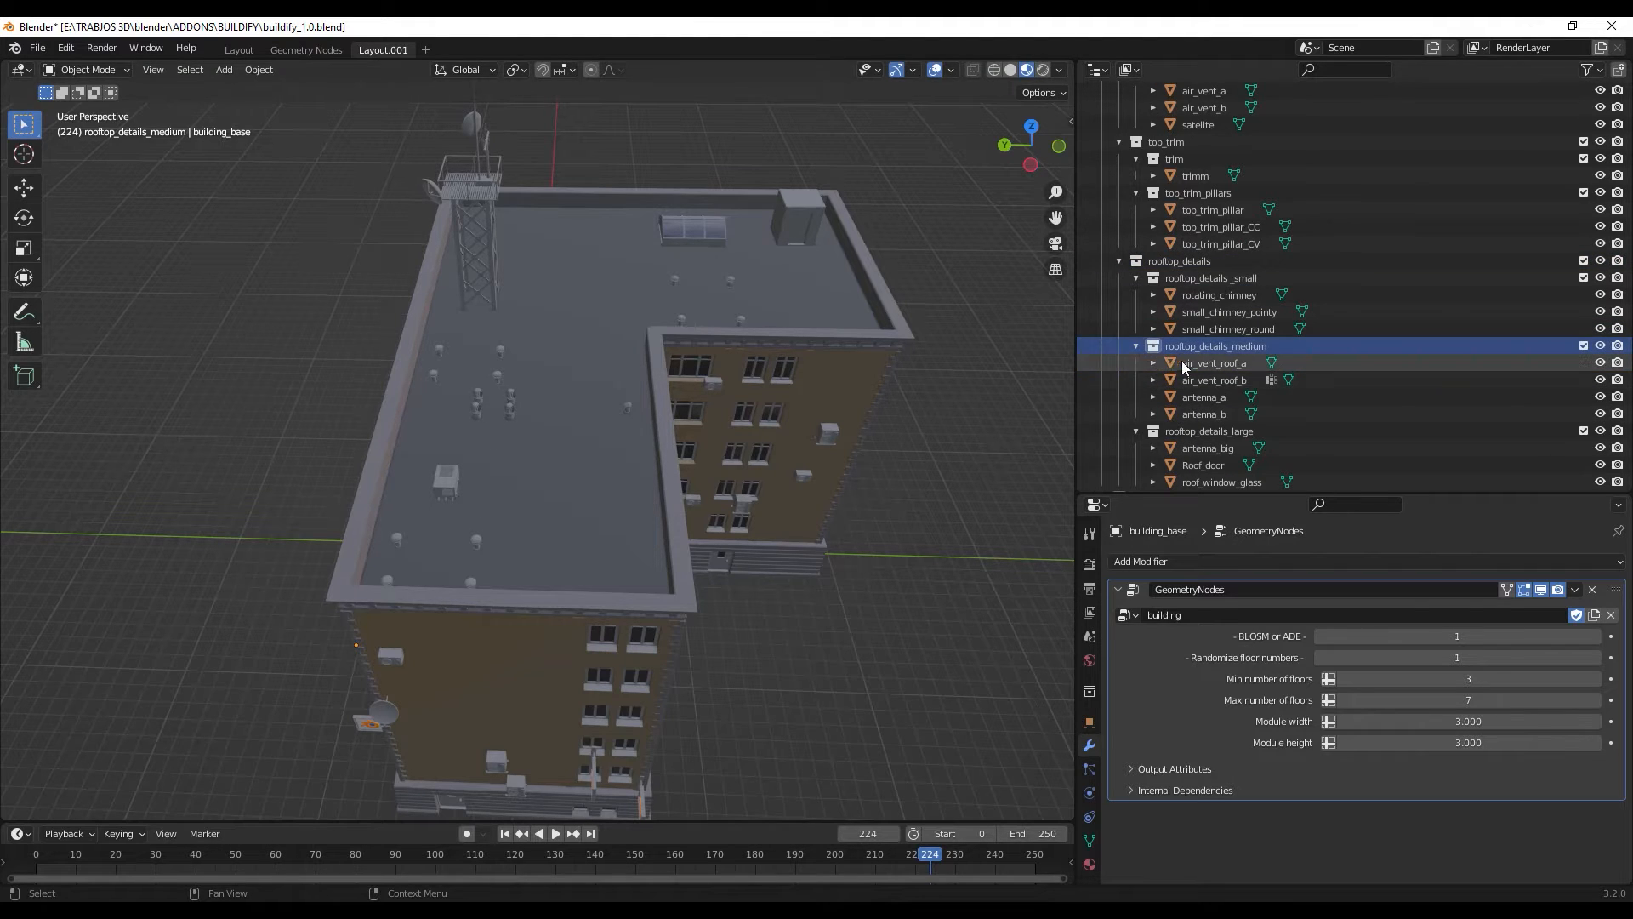
middle_click_drag(782, 462, 690, 505)
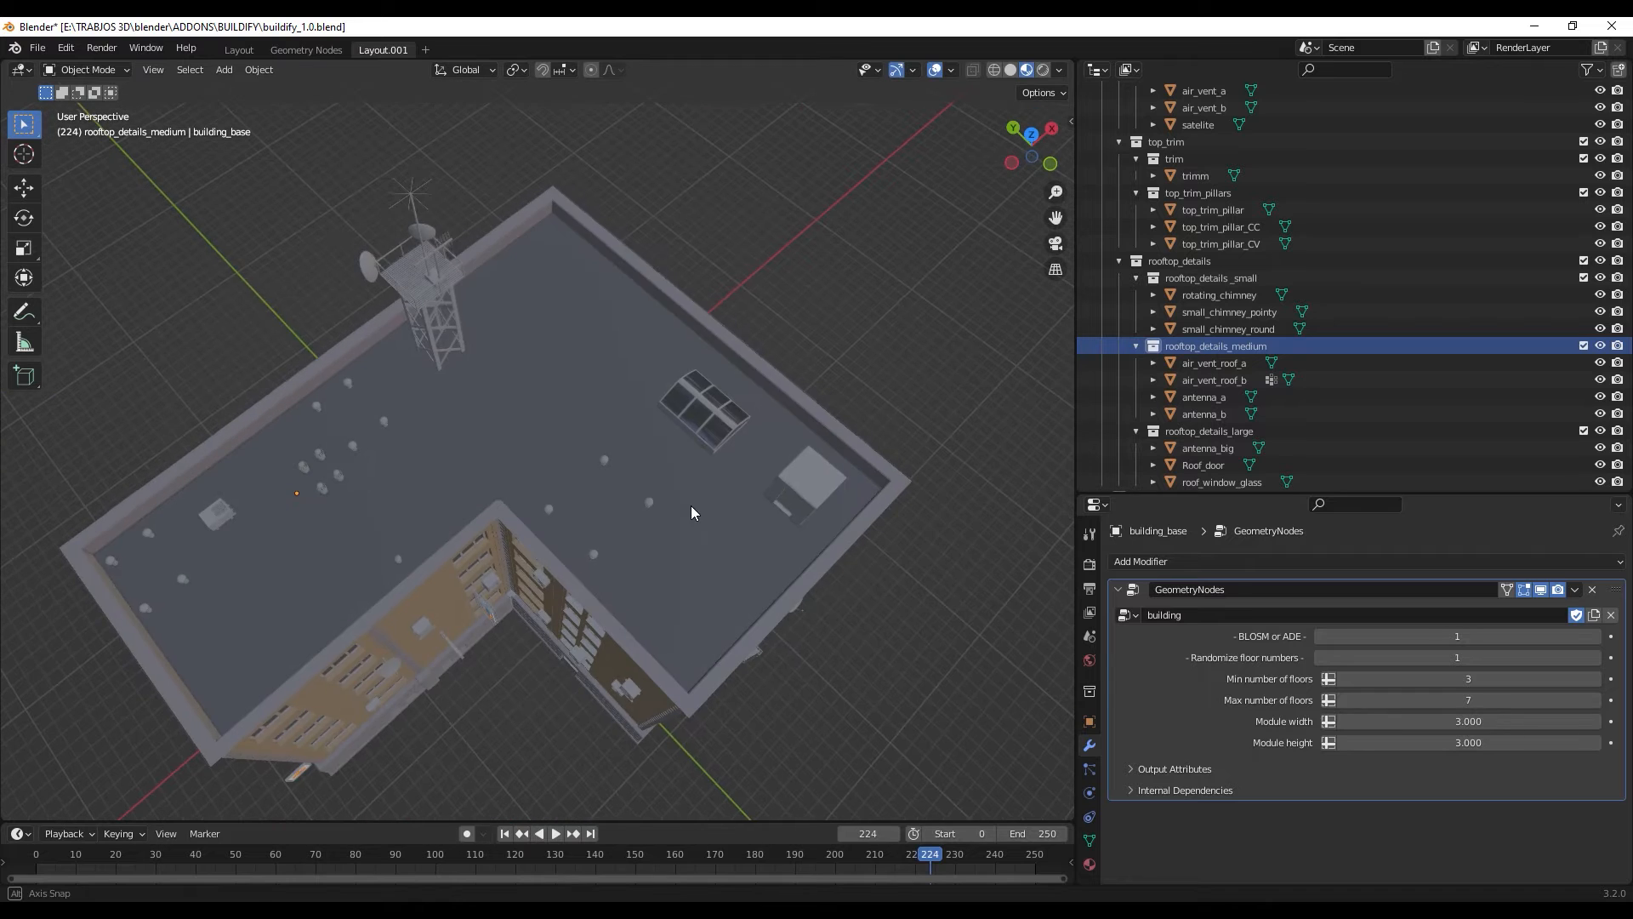
scroll(563, 487, "up", 4)
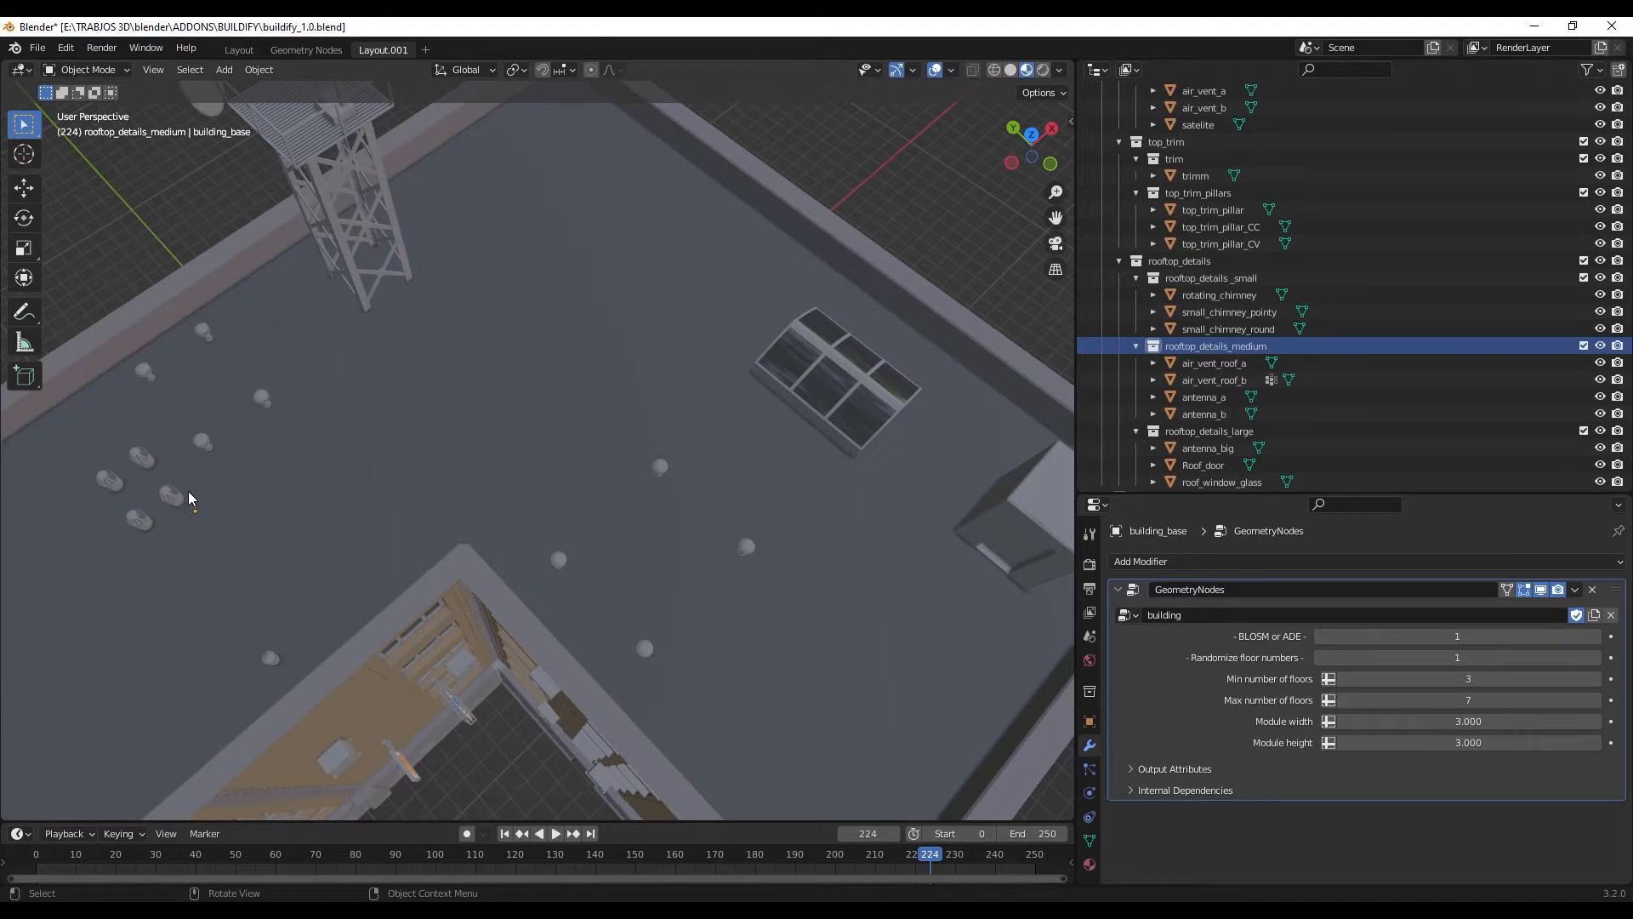
middle_click_drag(189, 496, 627, 539)
scroll(1273, 418, "down", 2)
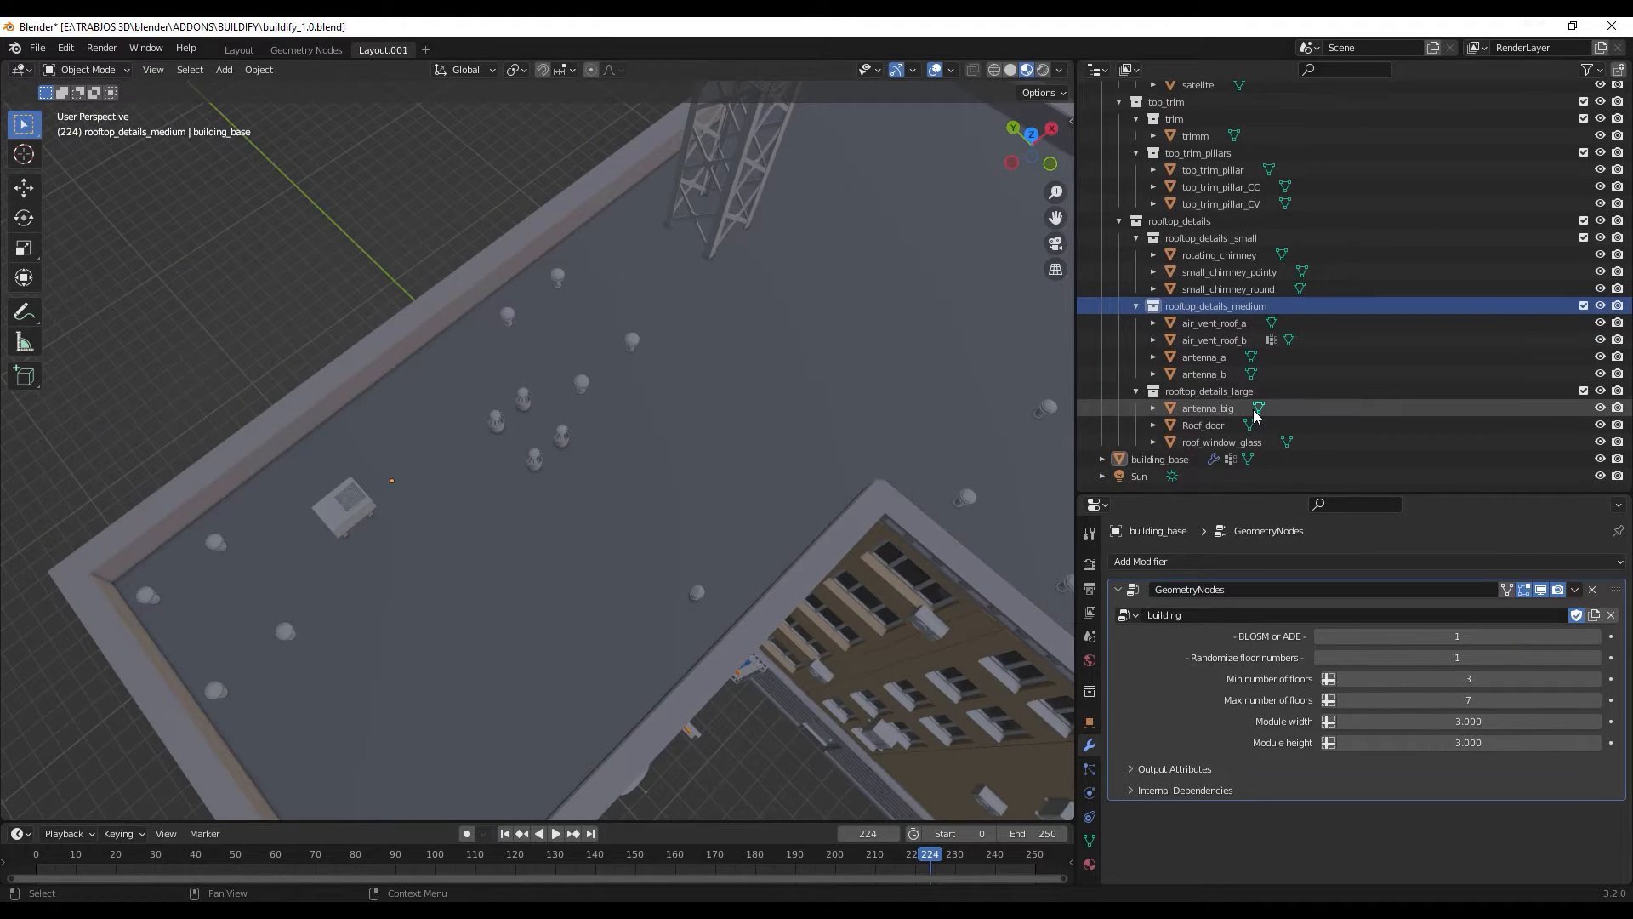
- Select the rooftop_details_large collection and view the whole building with its large rooftop elements
left_click(1208, 392)
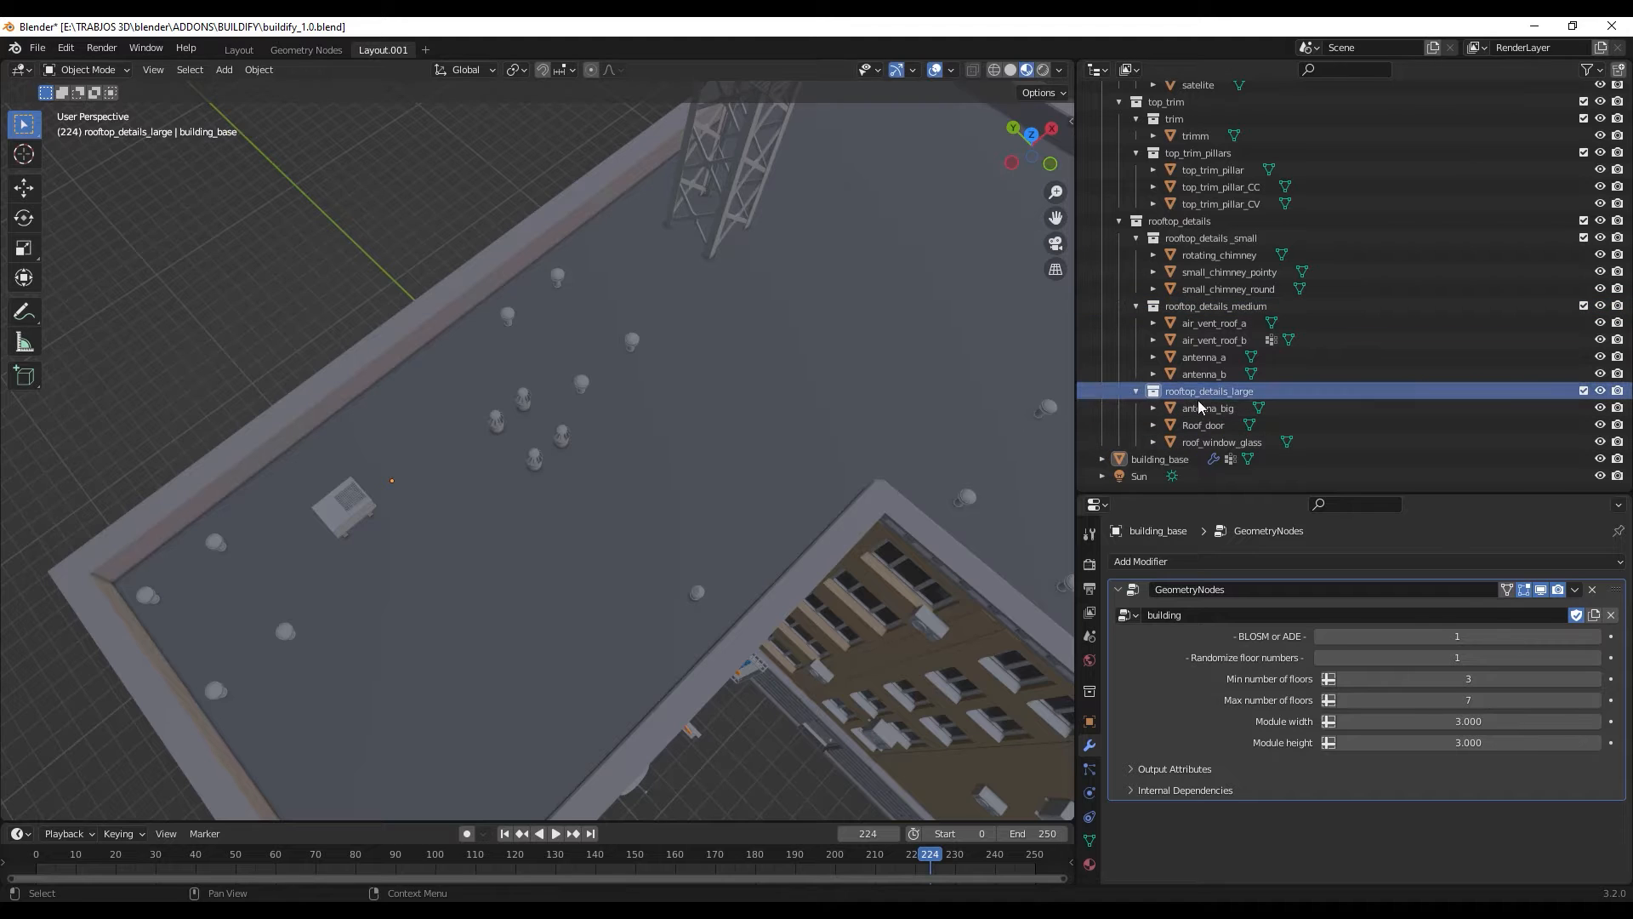
scroll(665, 532, "down", 6)
middle_click_drag(626, 402, 615, 332)
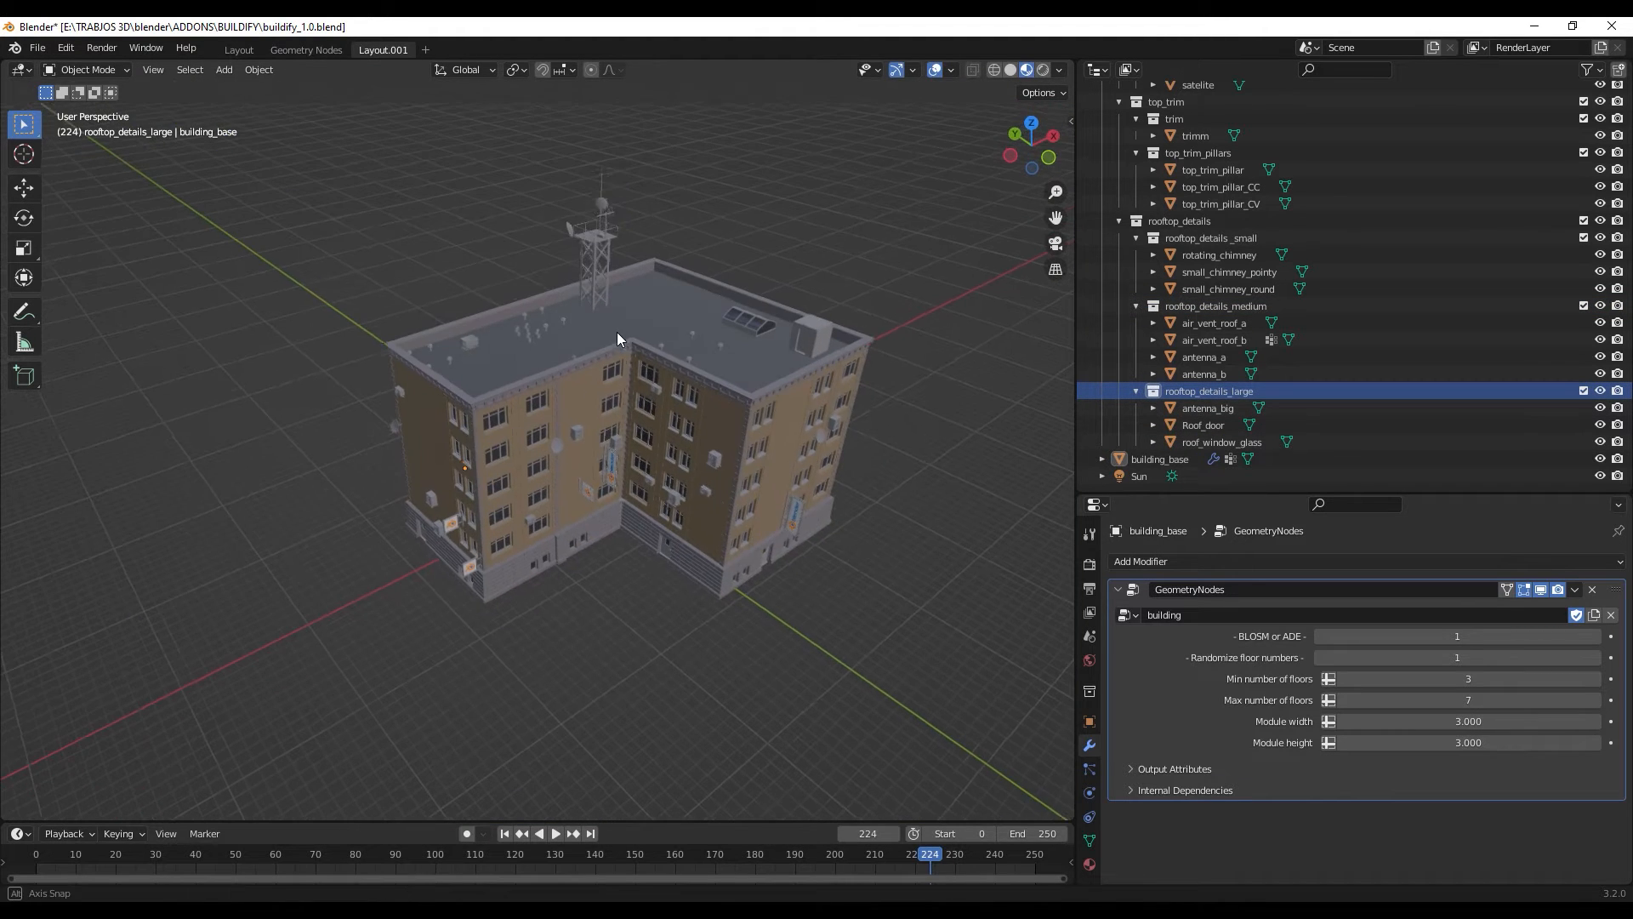
- Examine the whole building's facades, wall details and rooftop from several angles
scroll(634, 364, "up", 6)
scroll(634, 364, "down", 3)
middle_click_drag(784, 546, 696, 539)
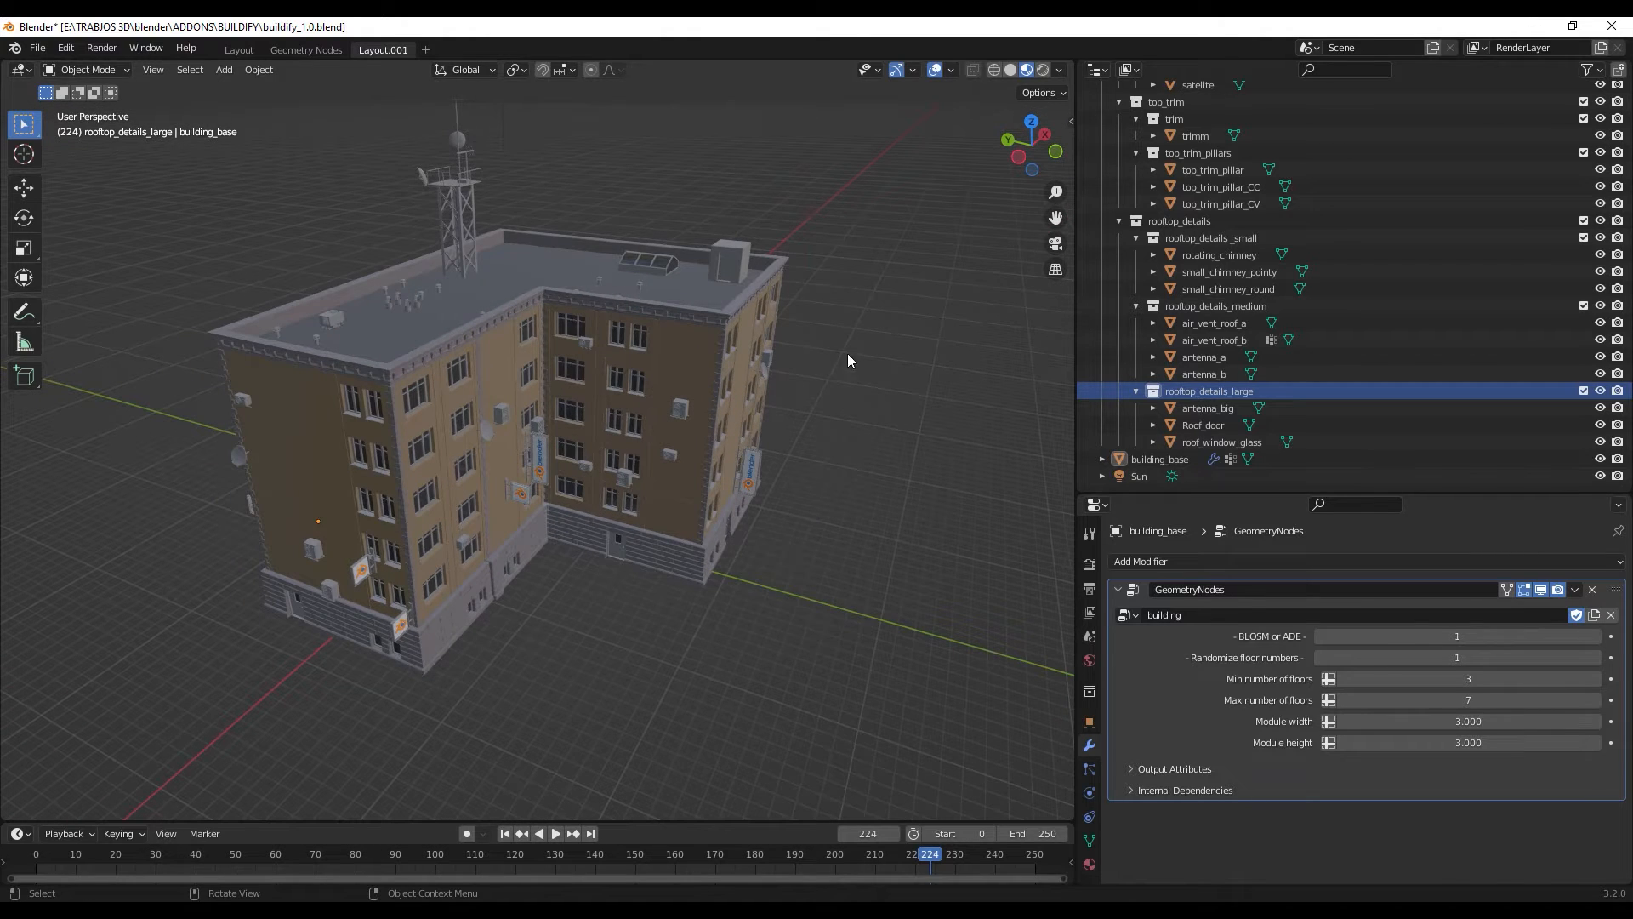
scroll(1207, 289, "up", 12)
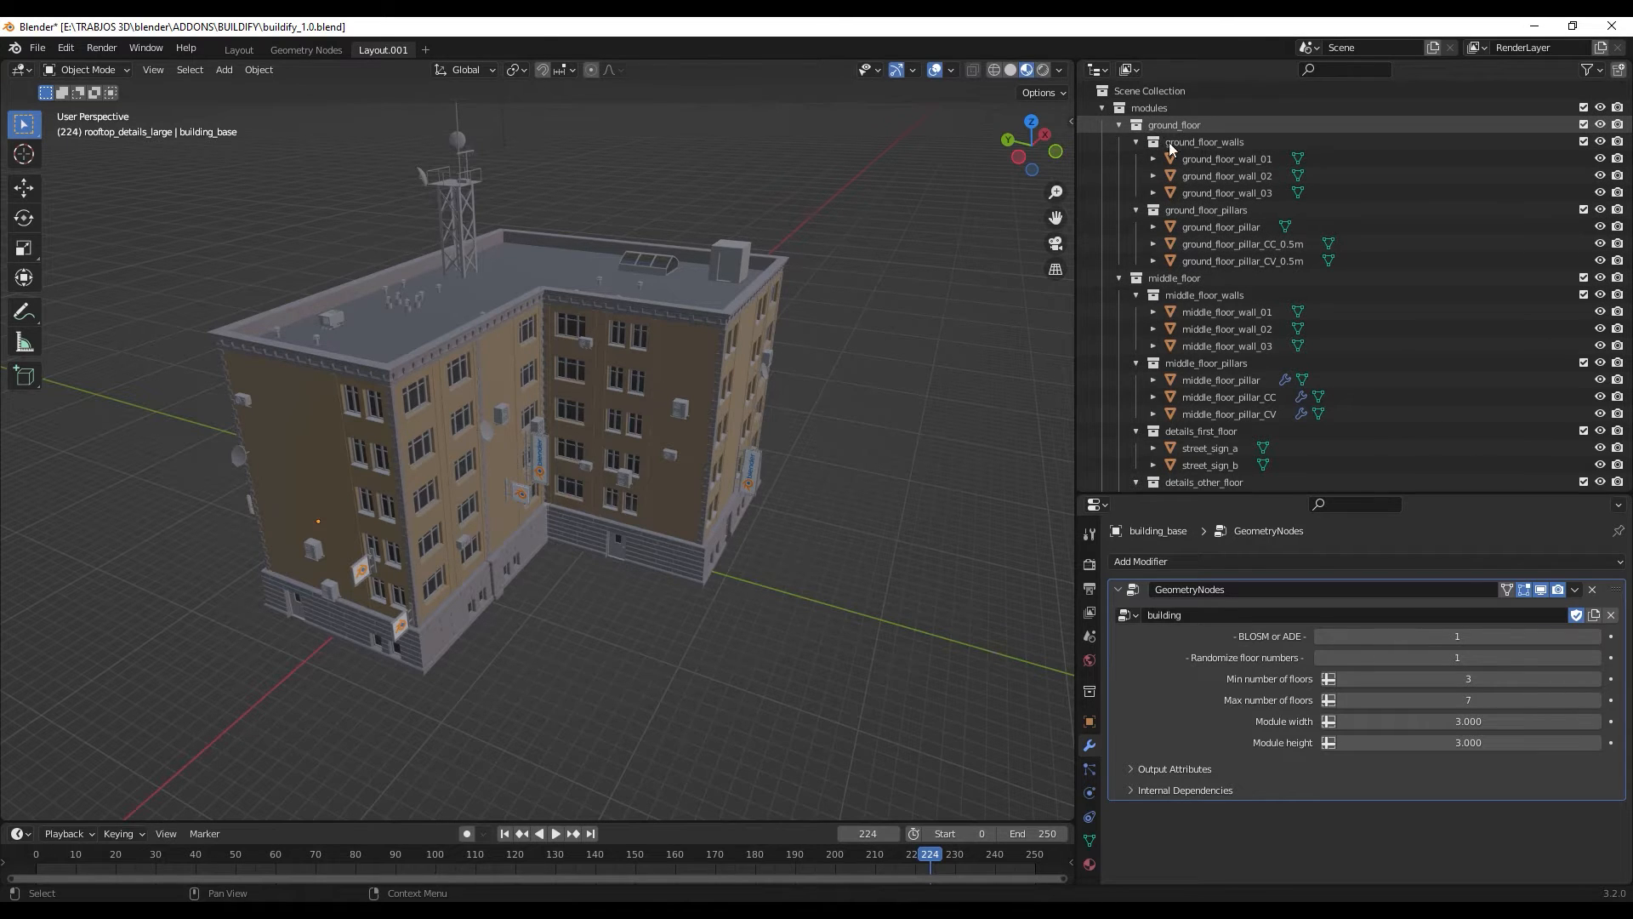
middle_click_drag(512, 461, 591, 465)
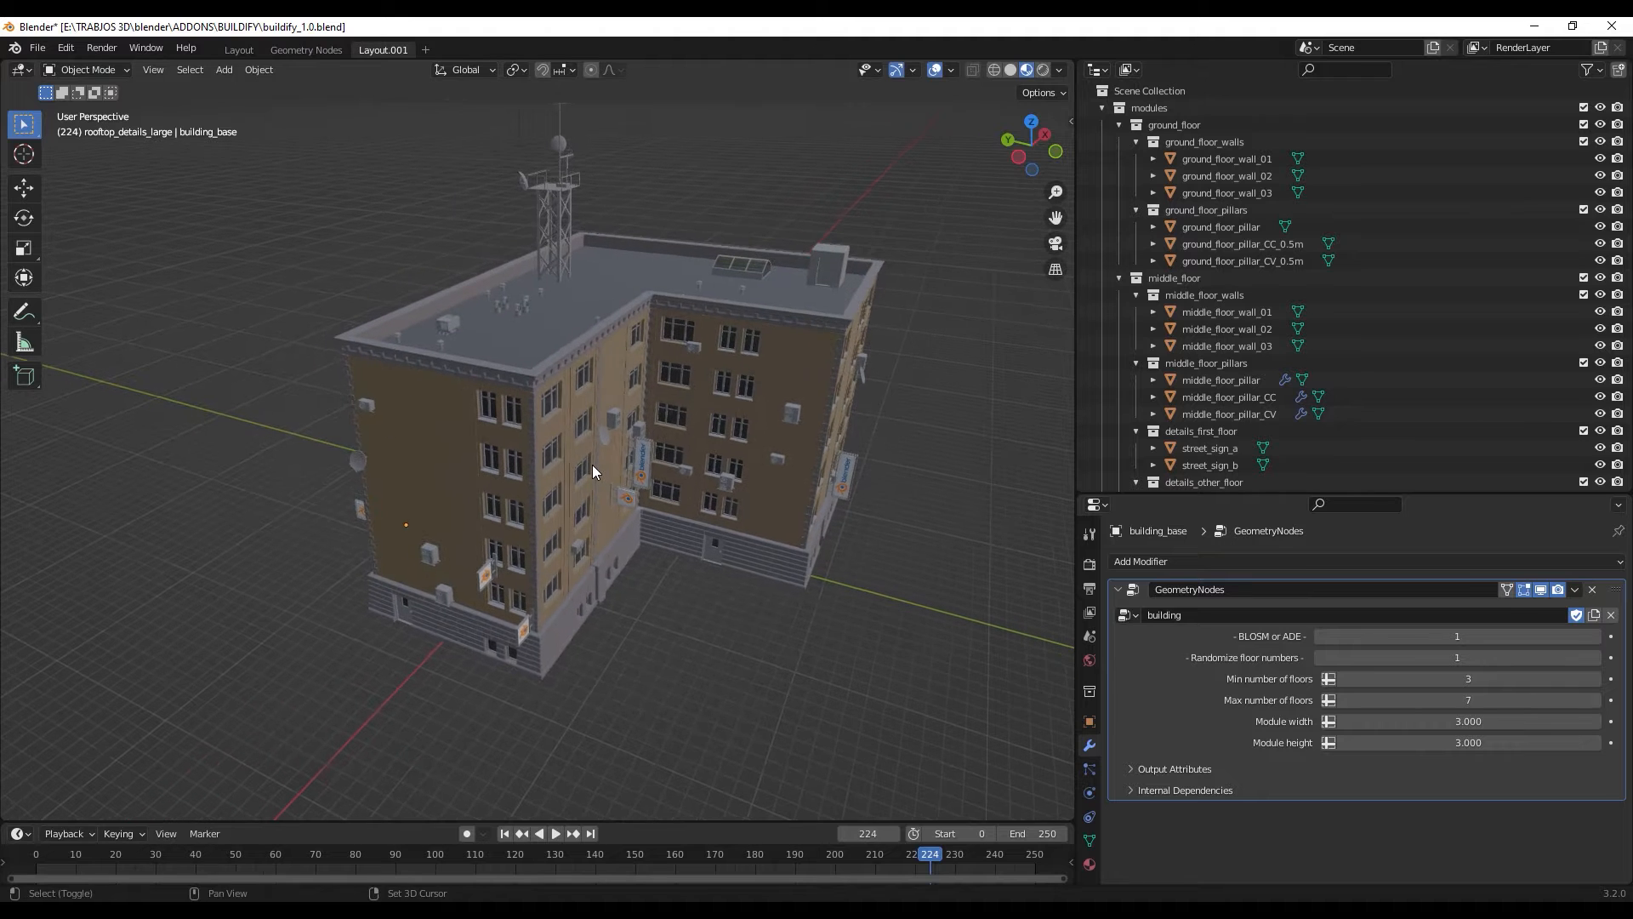
scroll(692, 459, "up", 5)
scroll(692, 442, "down", 5)
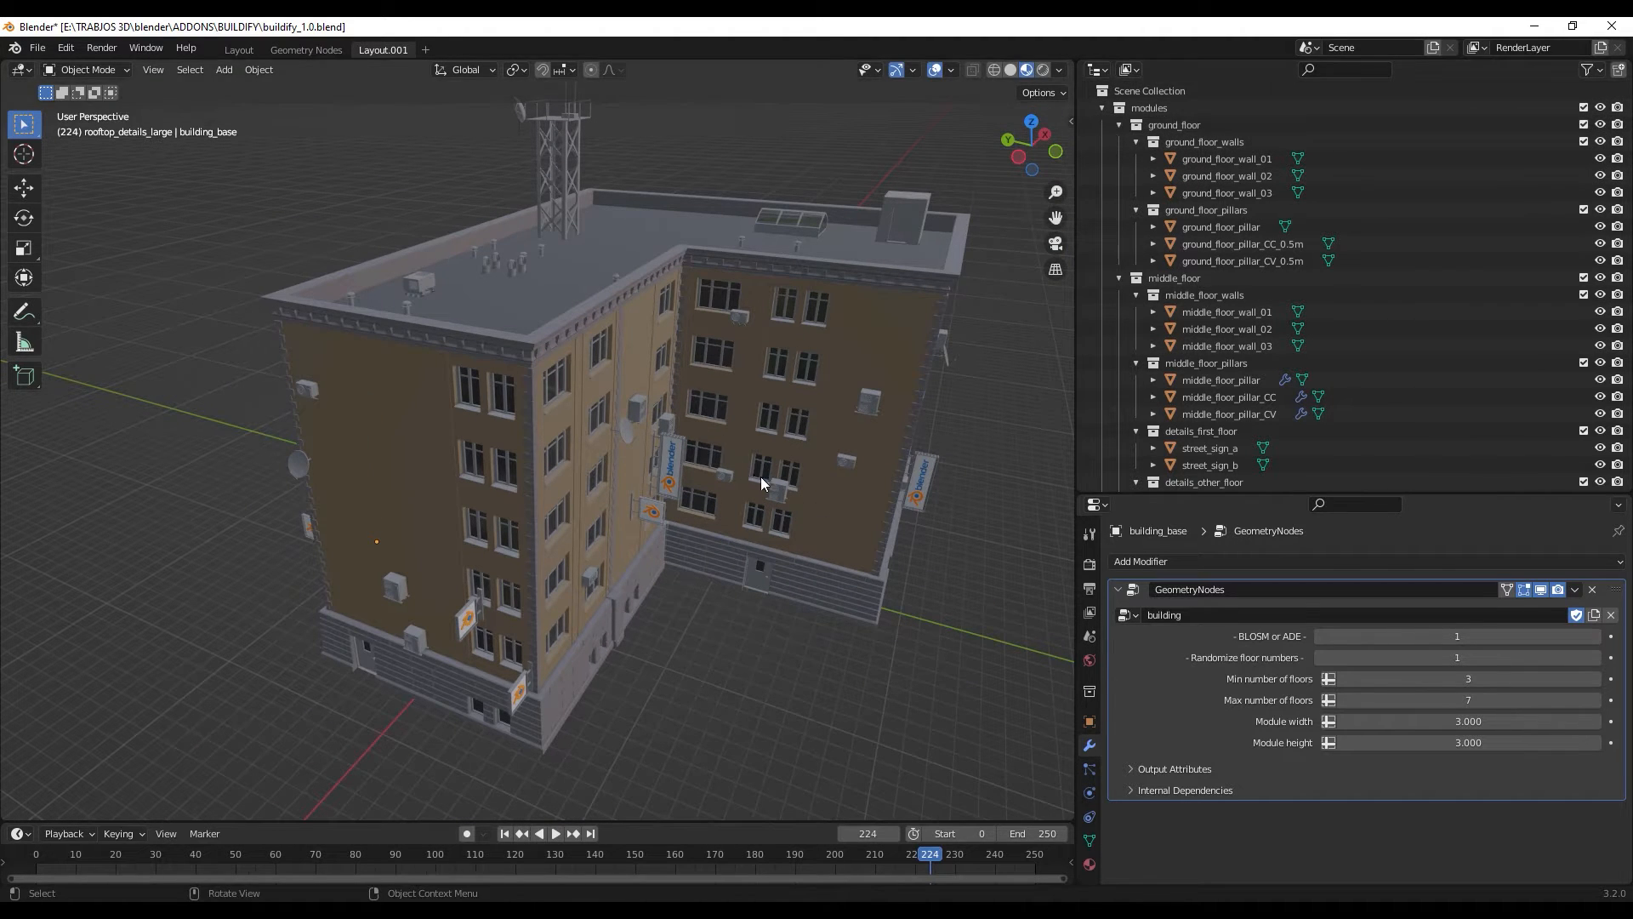
- Select the building and widen the 3D viewport to give the model more room
middle_click_drag(761, 476, 749, 561)
left_click(755, 549)
scroll(755, 544, "down", 5)
left_click_drag(1081, 426, 1399, 442)
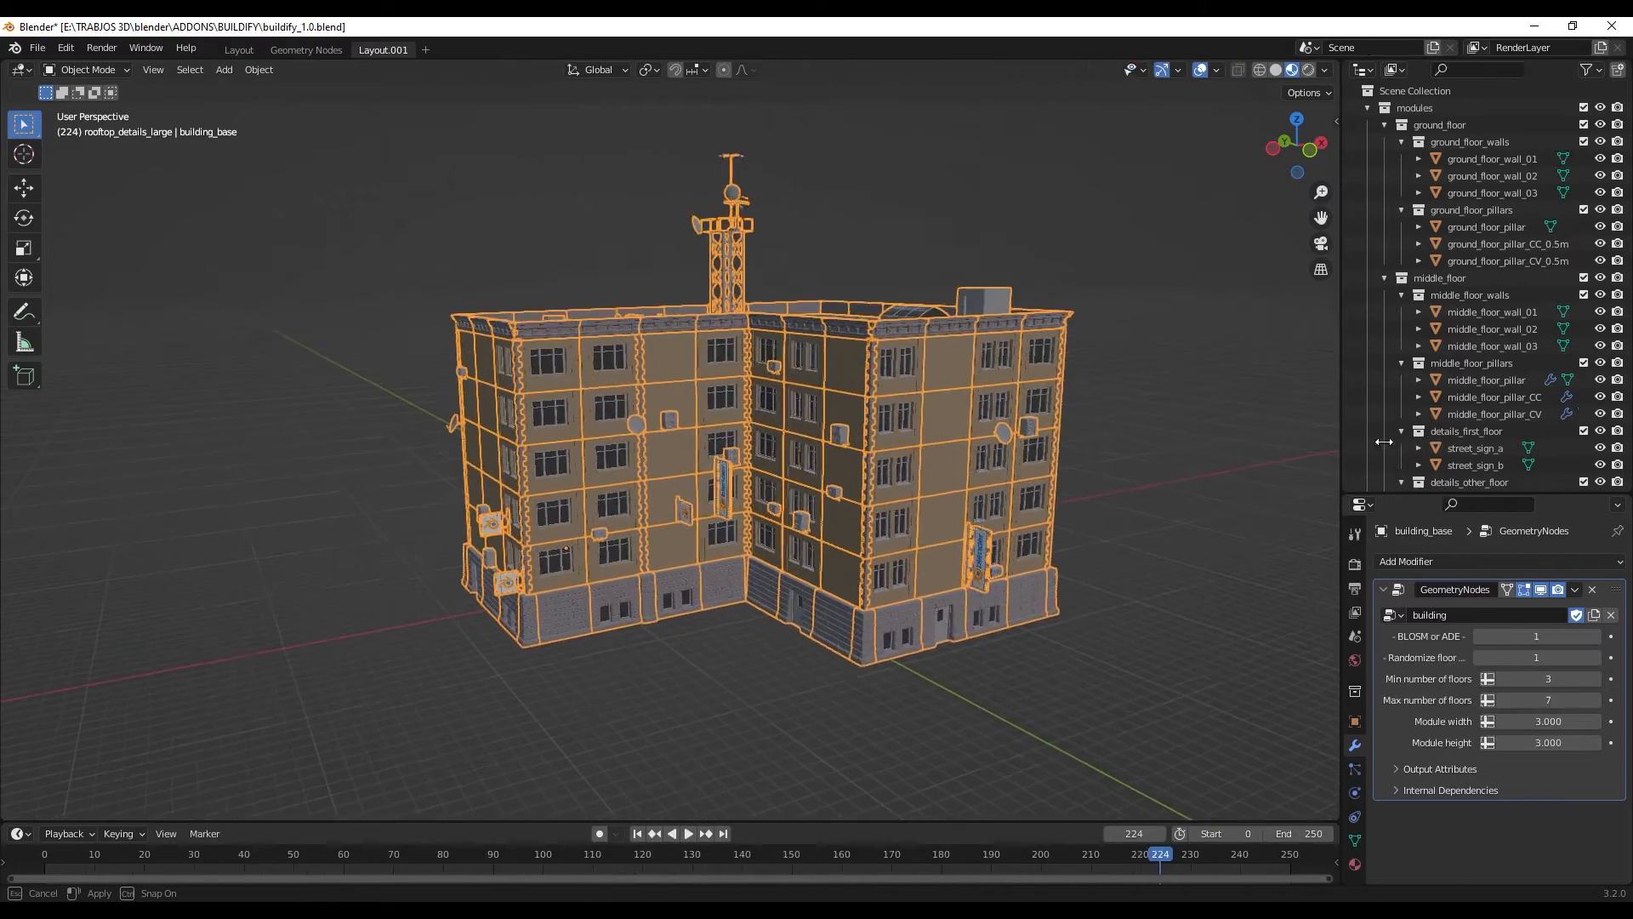
middle_click_drag(1045, 470, 1060, 483)
scroll(950, 499, "up", 3)
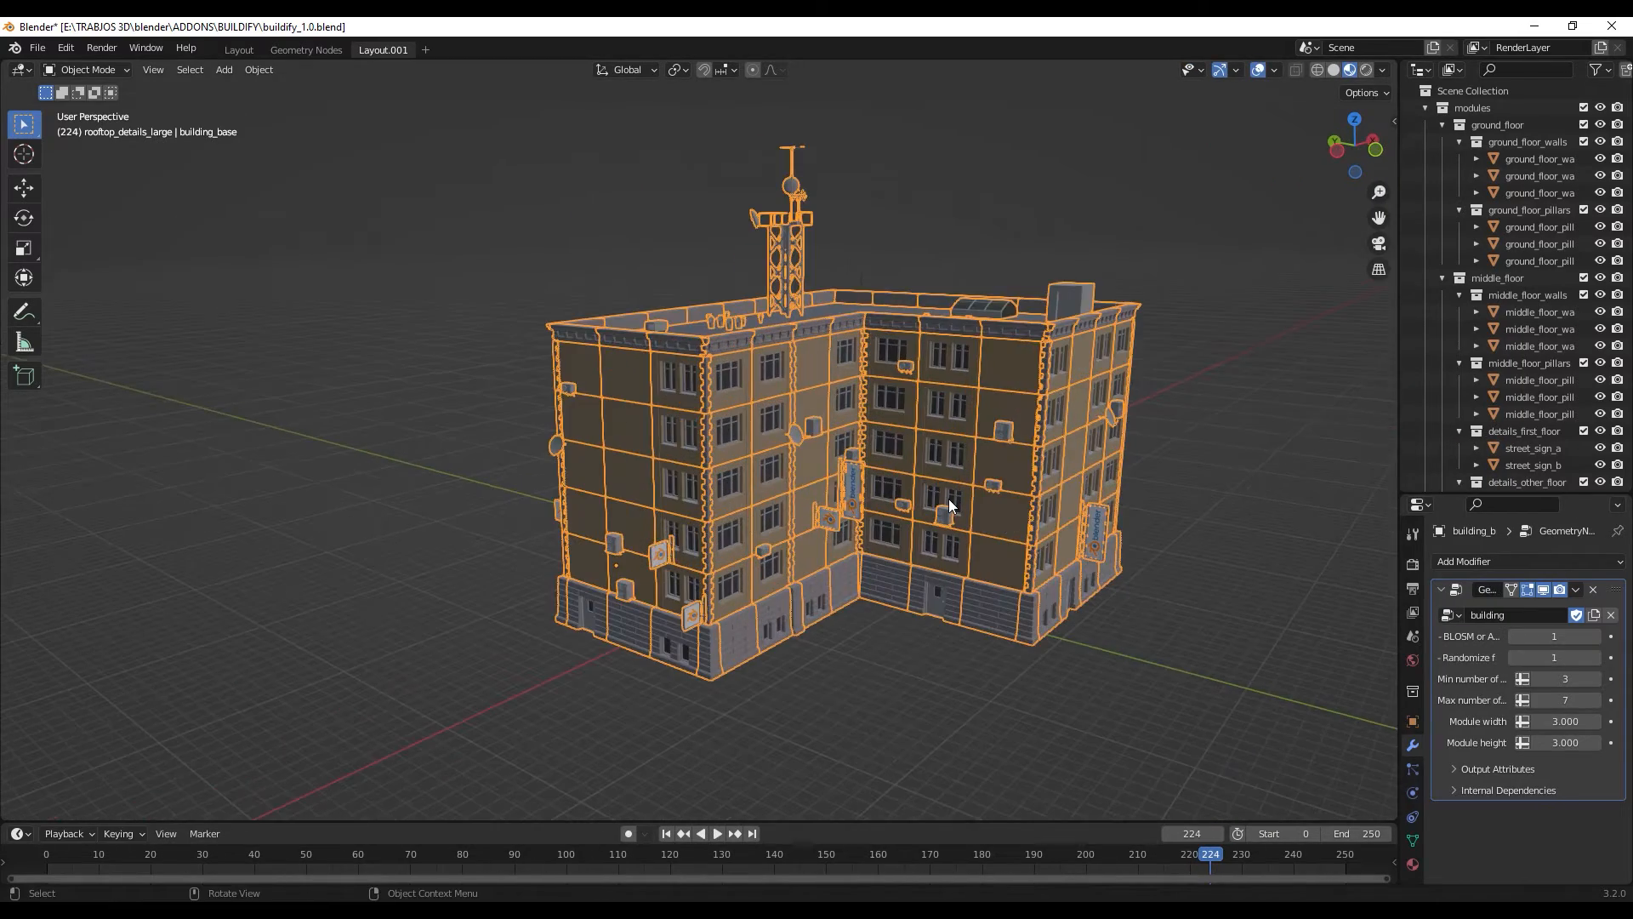
- Enter Edit Mode on building_base and turn off the viewport display of its GeometryNodes modifier
key("Tab")
middle_click_drag(947, 536, 910, 463)
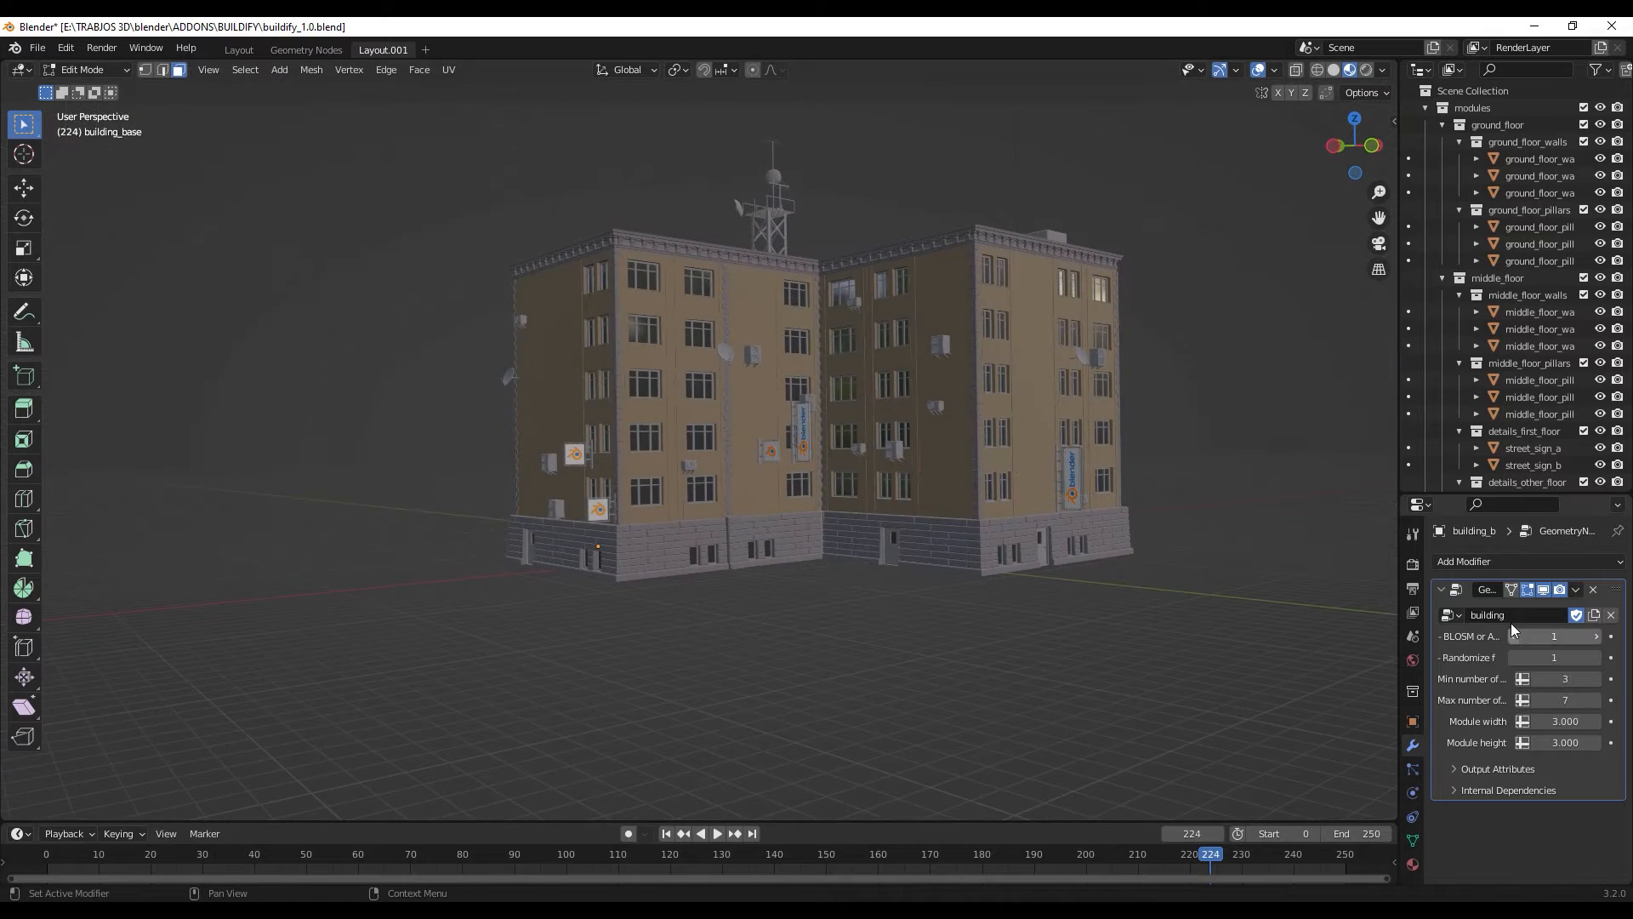
left_click(1543, 588)
- Examine the individual wall, sign, vent and antenna modules standing on the base plane
middle_click_drag(978, 596, 924, 565)
scroll(877, 504, "up", 2)
middle_click_drag(877, 505, 831, 553)
scroll(885, 546, "up", 2)
scroll(822, 474, "up", 2)
scroll(822, 474, "down", 1)
scroll(823, 475, "up", 2)
scroll(836, 529, "up", 2)
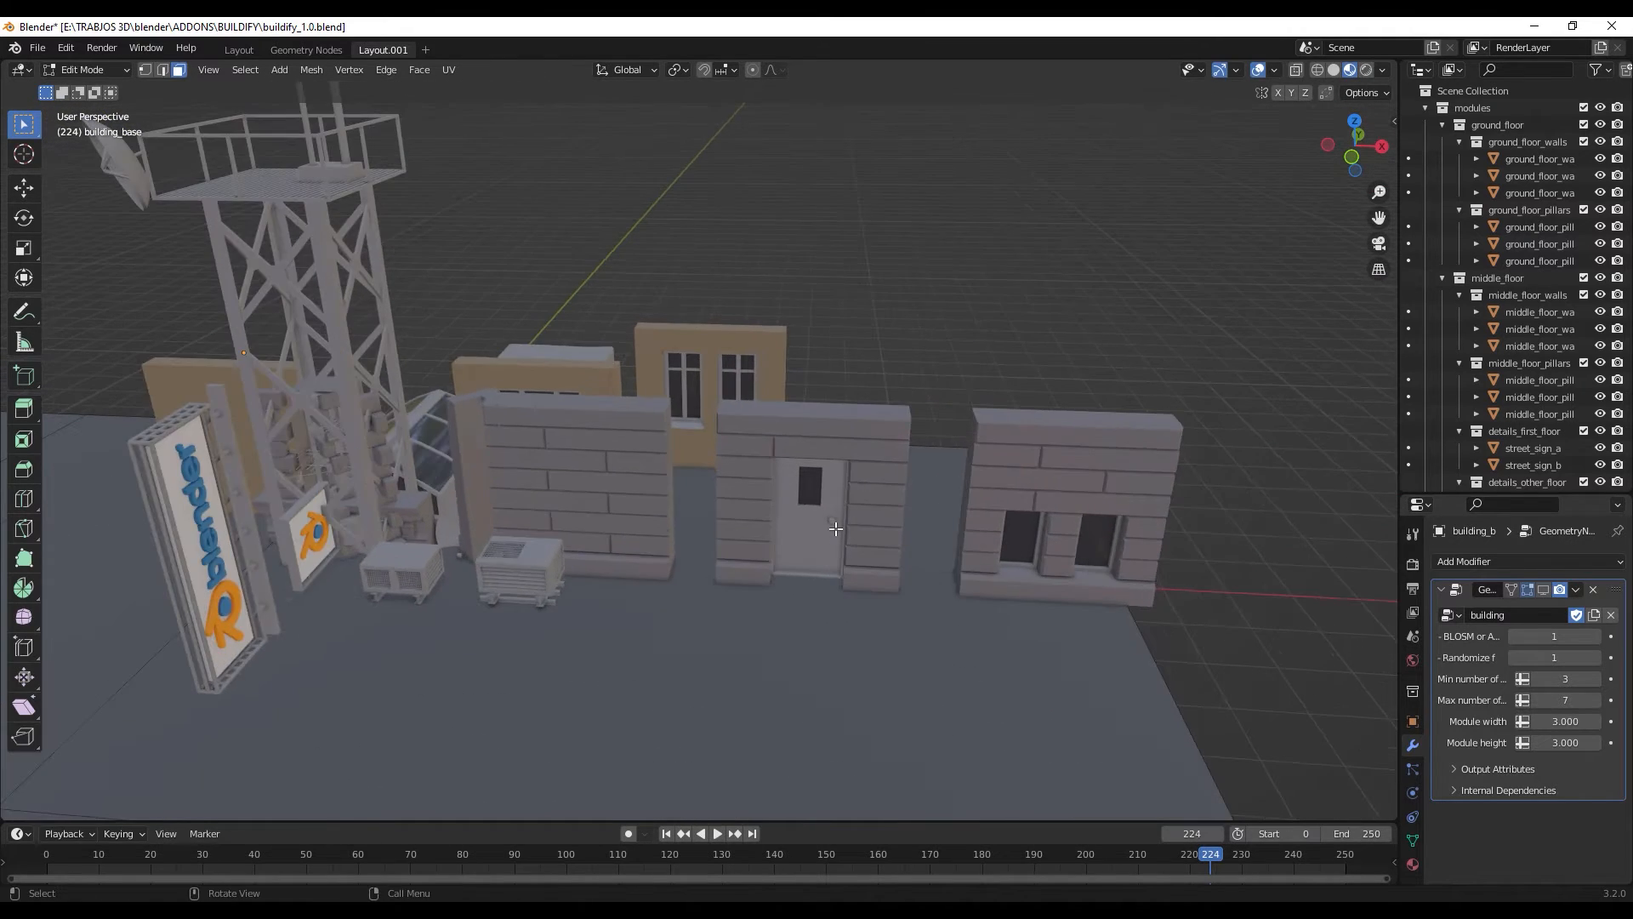
scroll(837, 530, "down", 1)
- Return to Object Mode and view the flat L-shaped base together with the separate modules
key("Tab")
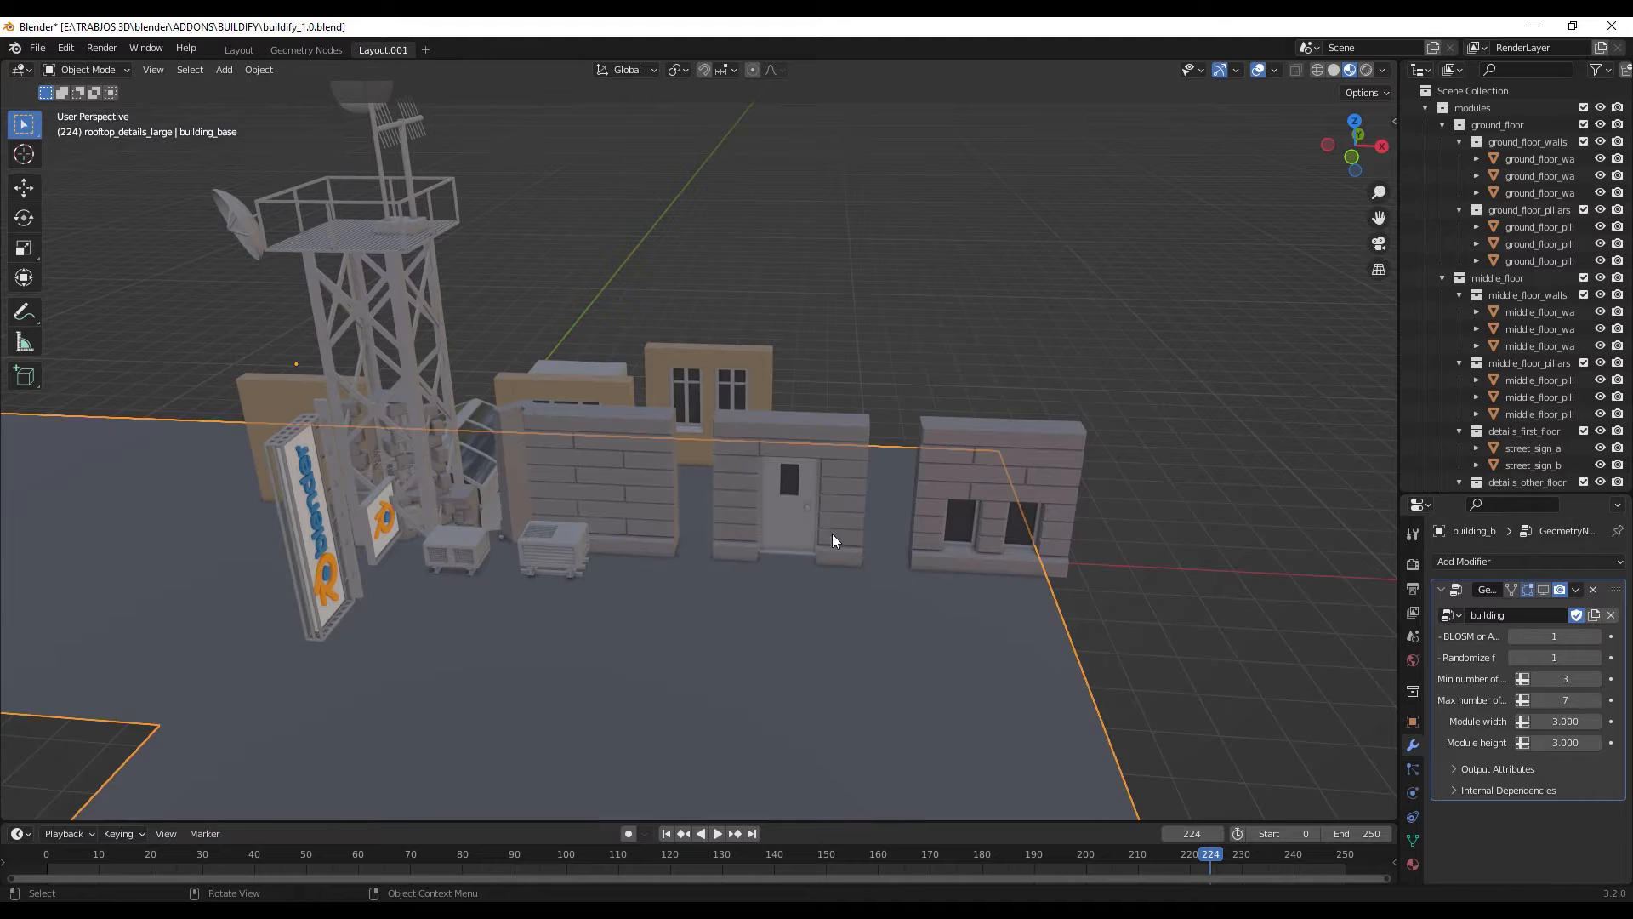
scroll(830, 536, "down", 1)
middle_click_drag(826, 543, 820, 586)
scroll(838, 523, "down", 3)
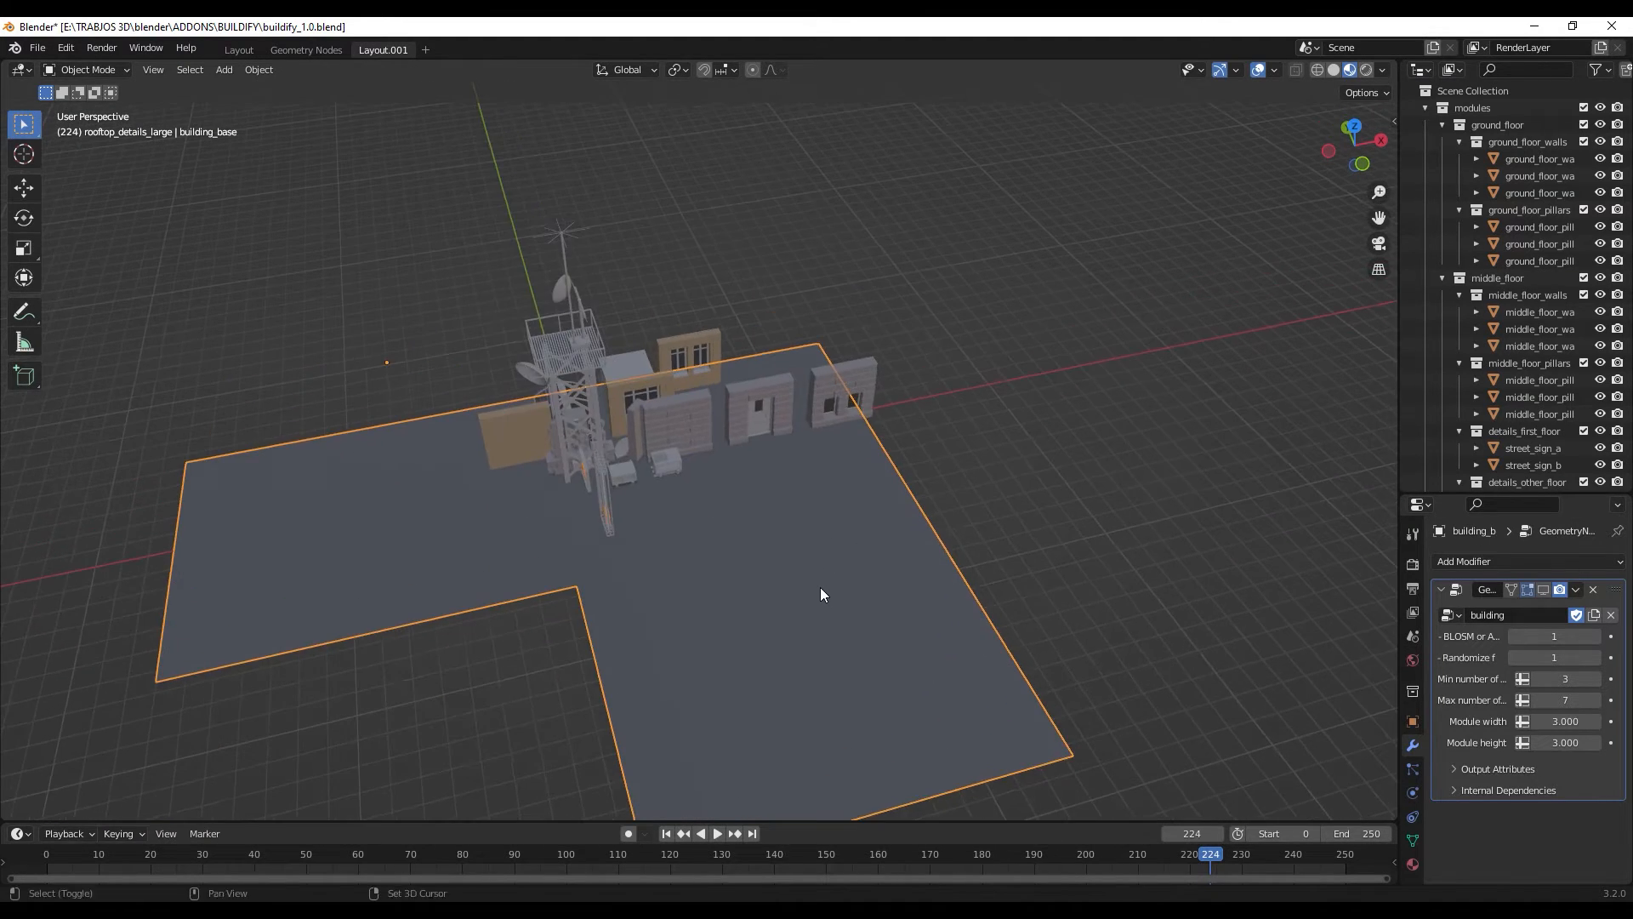
scroll(808, 462, "up", 3)
mouse_move(808, 463)
middle_mouse_down()
mouse_move(766, 488)
mouse_move(828, 396)
mouse_move(794, 451)
middle_mouse_up()
scroll(766, 502, "up", 2)
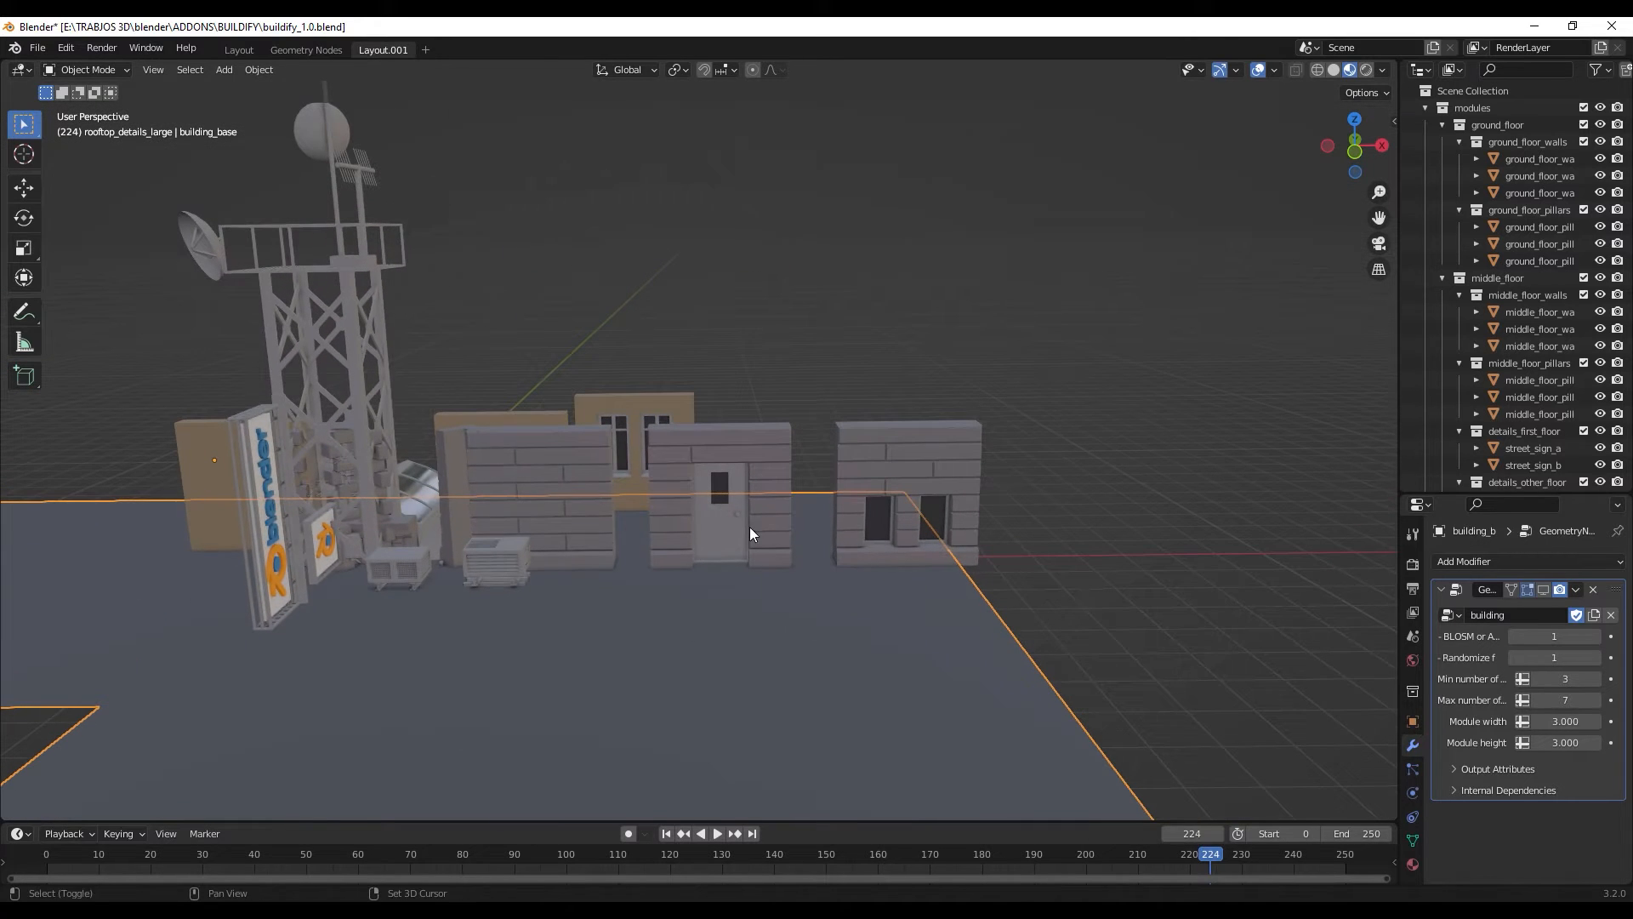
- Widen the Outliner and inspect ground_floor_wall_03, ground_floor_wall_01 and ground_floor_wall_02 by selecting each in turn
left_click(937, 461)
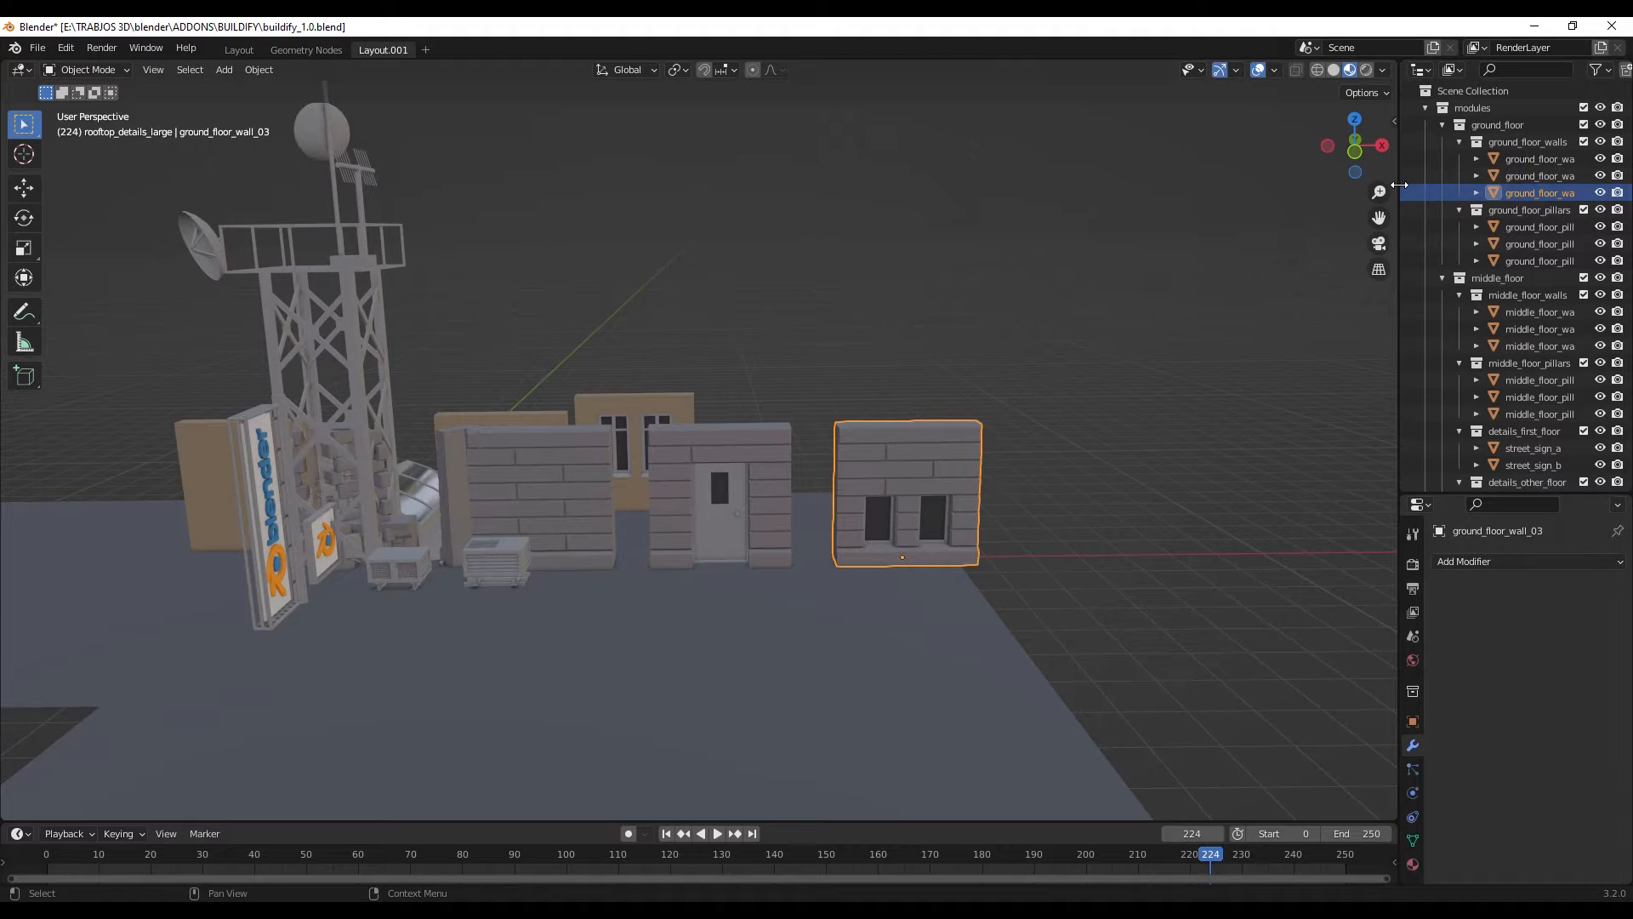
left_click_drag(1399, 212, 1148, 217)
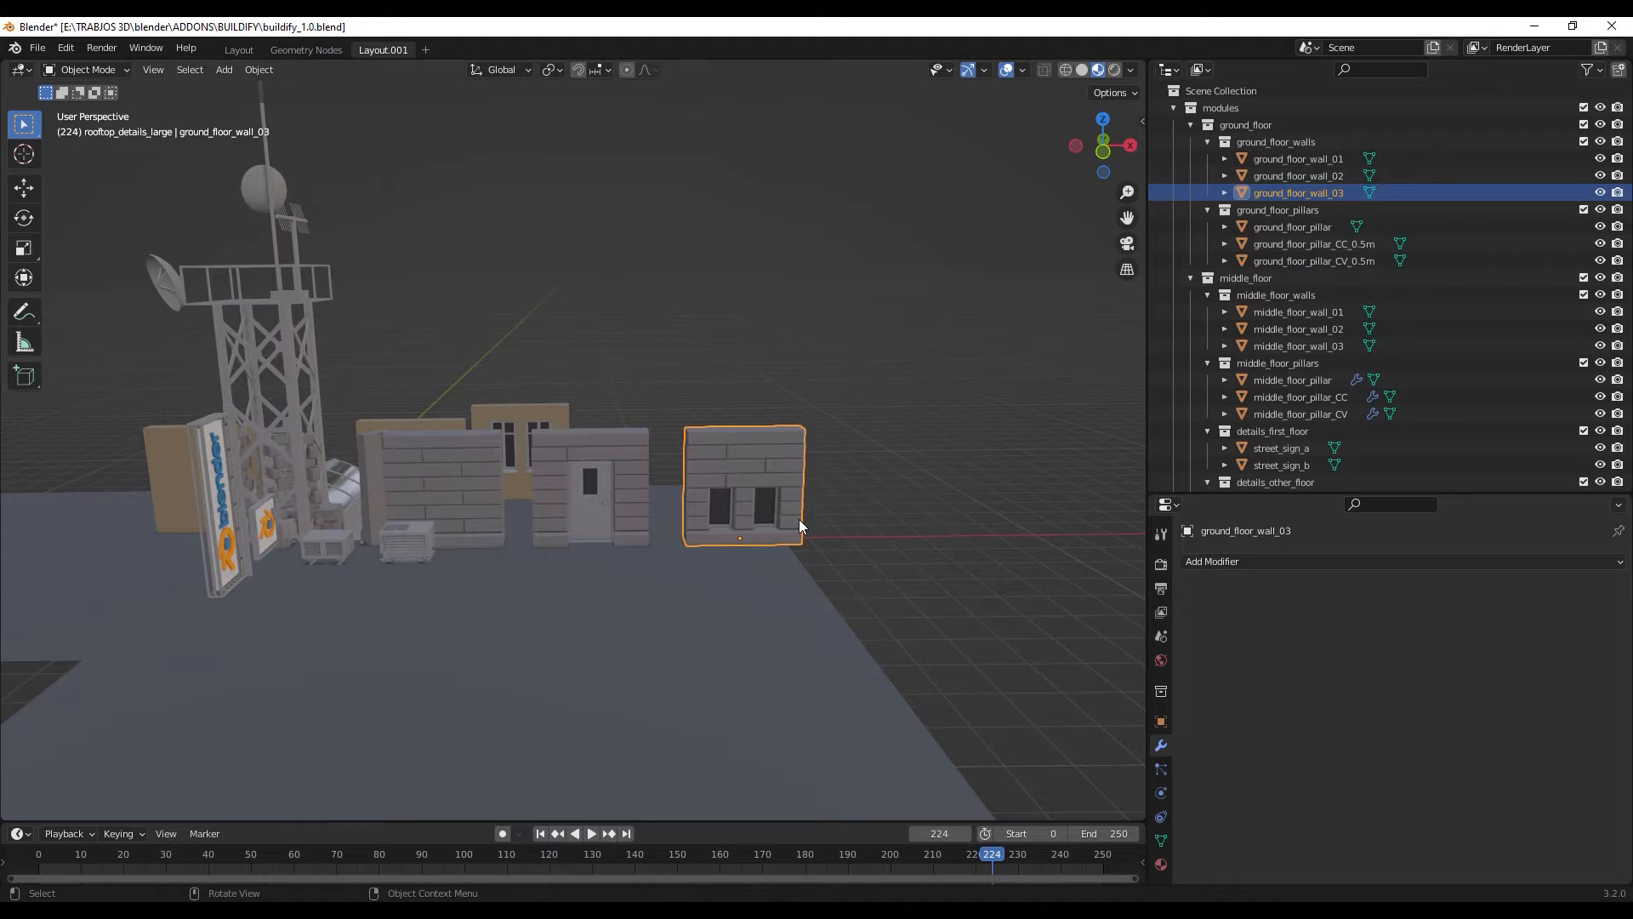
scroll(799, 527, "up", 3)
middle_click_drag(799, 527, 716, 488)
left_click(716, 489)
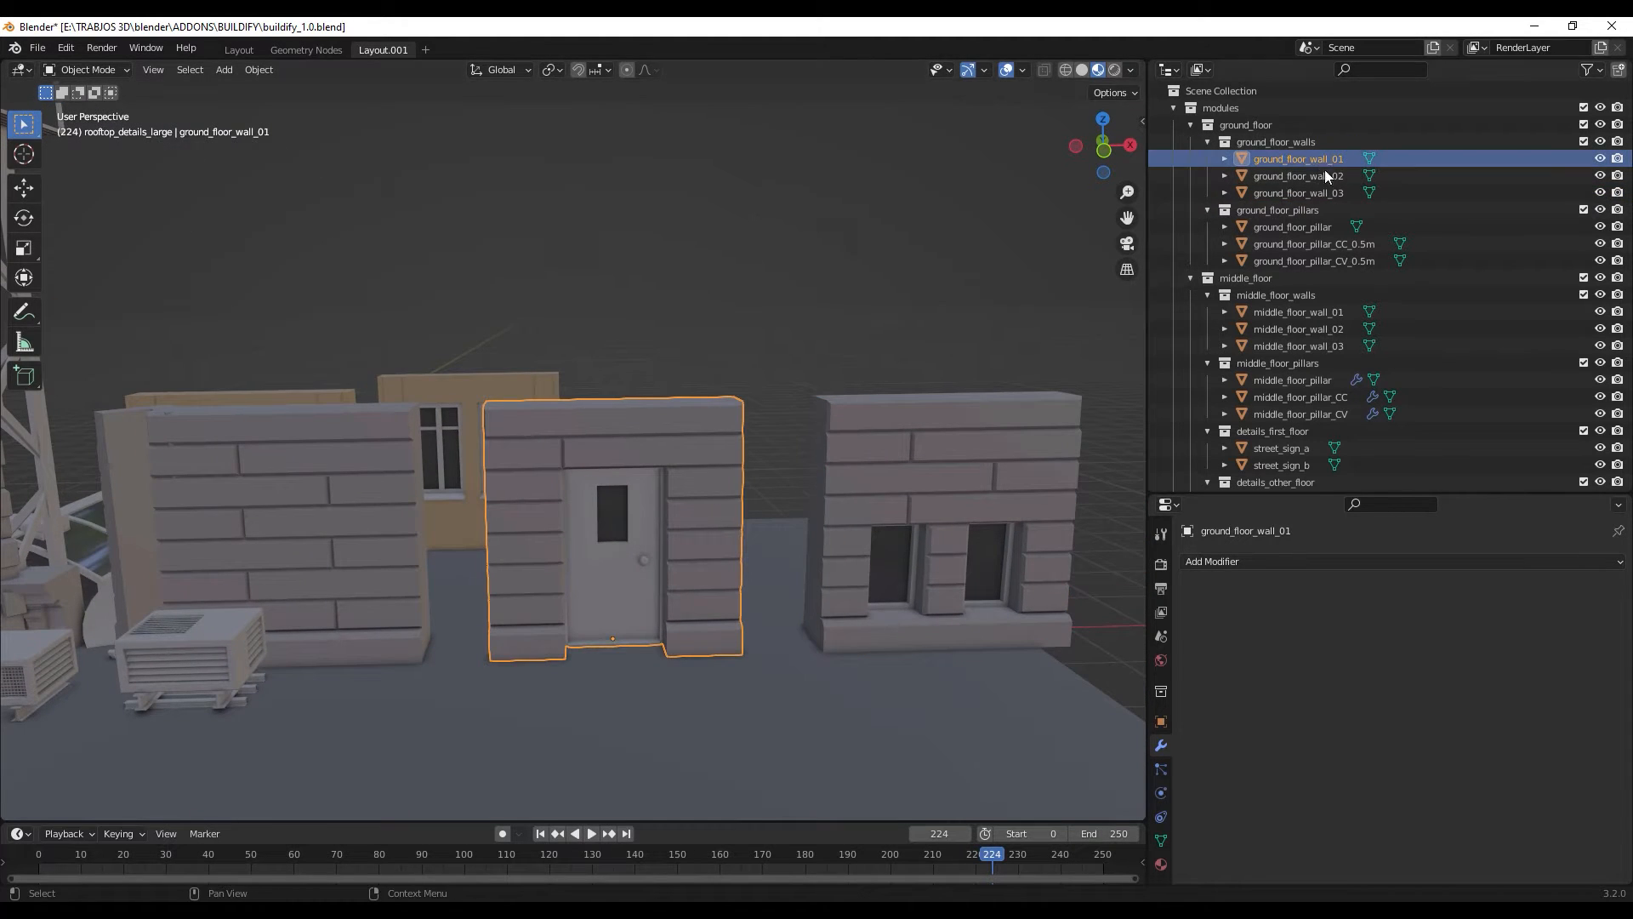
left_click(369, 549)
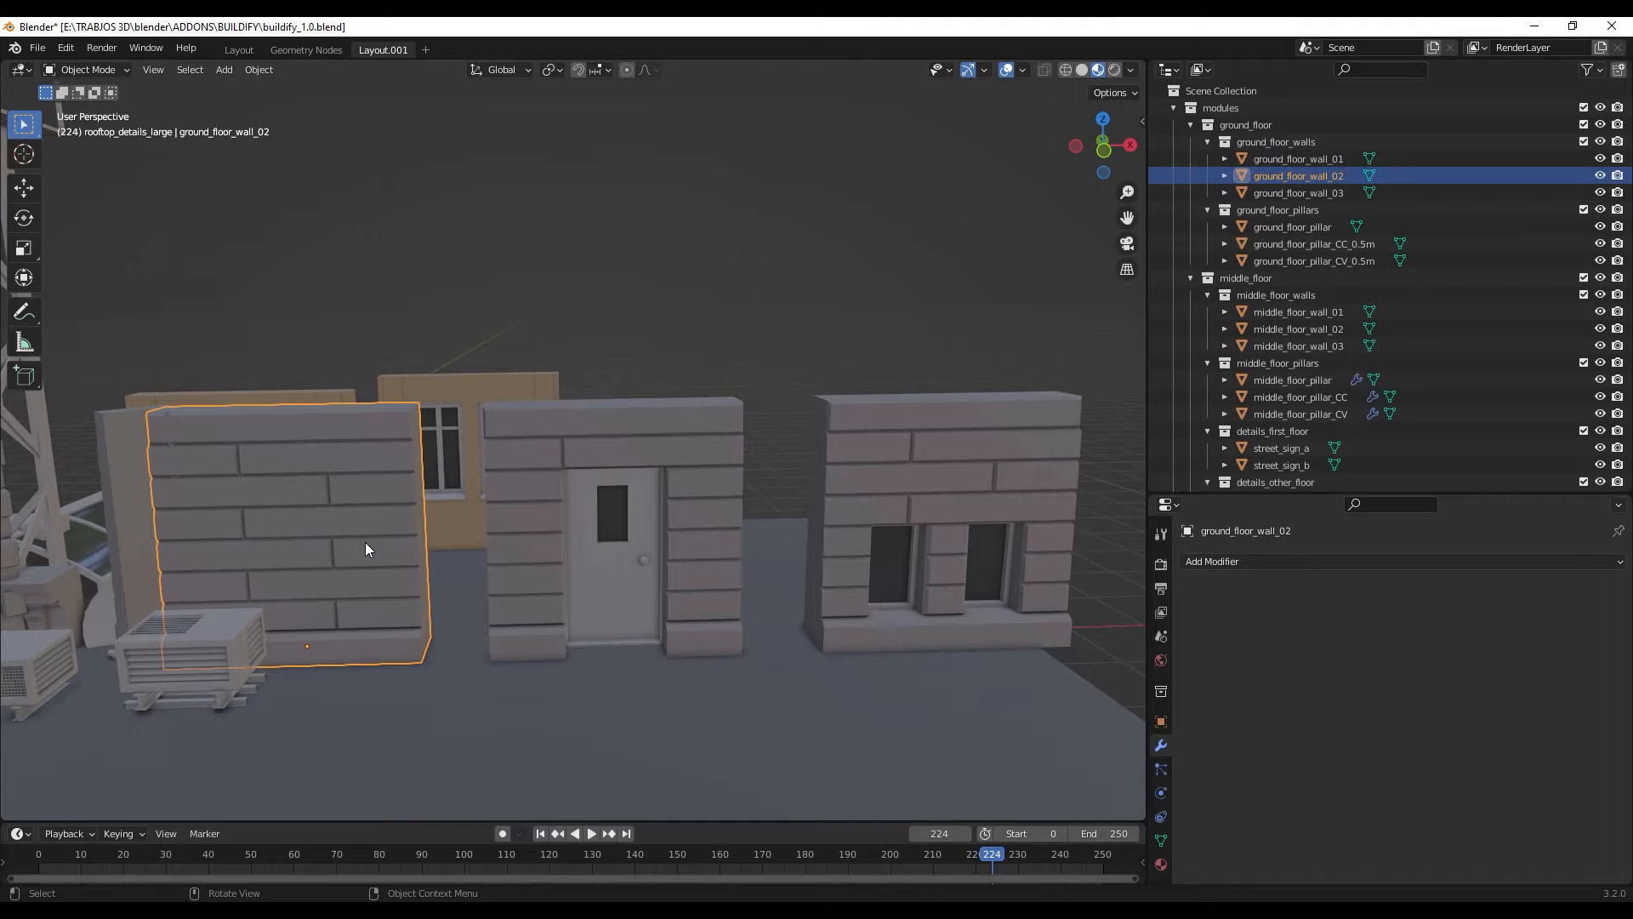
middle_click_drag(388, 563, 680, 578)
- Move ground_floor_pillar along the ground plane, clear of the antenna tower, keeping its height locked
left_click(1318, 226)
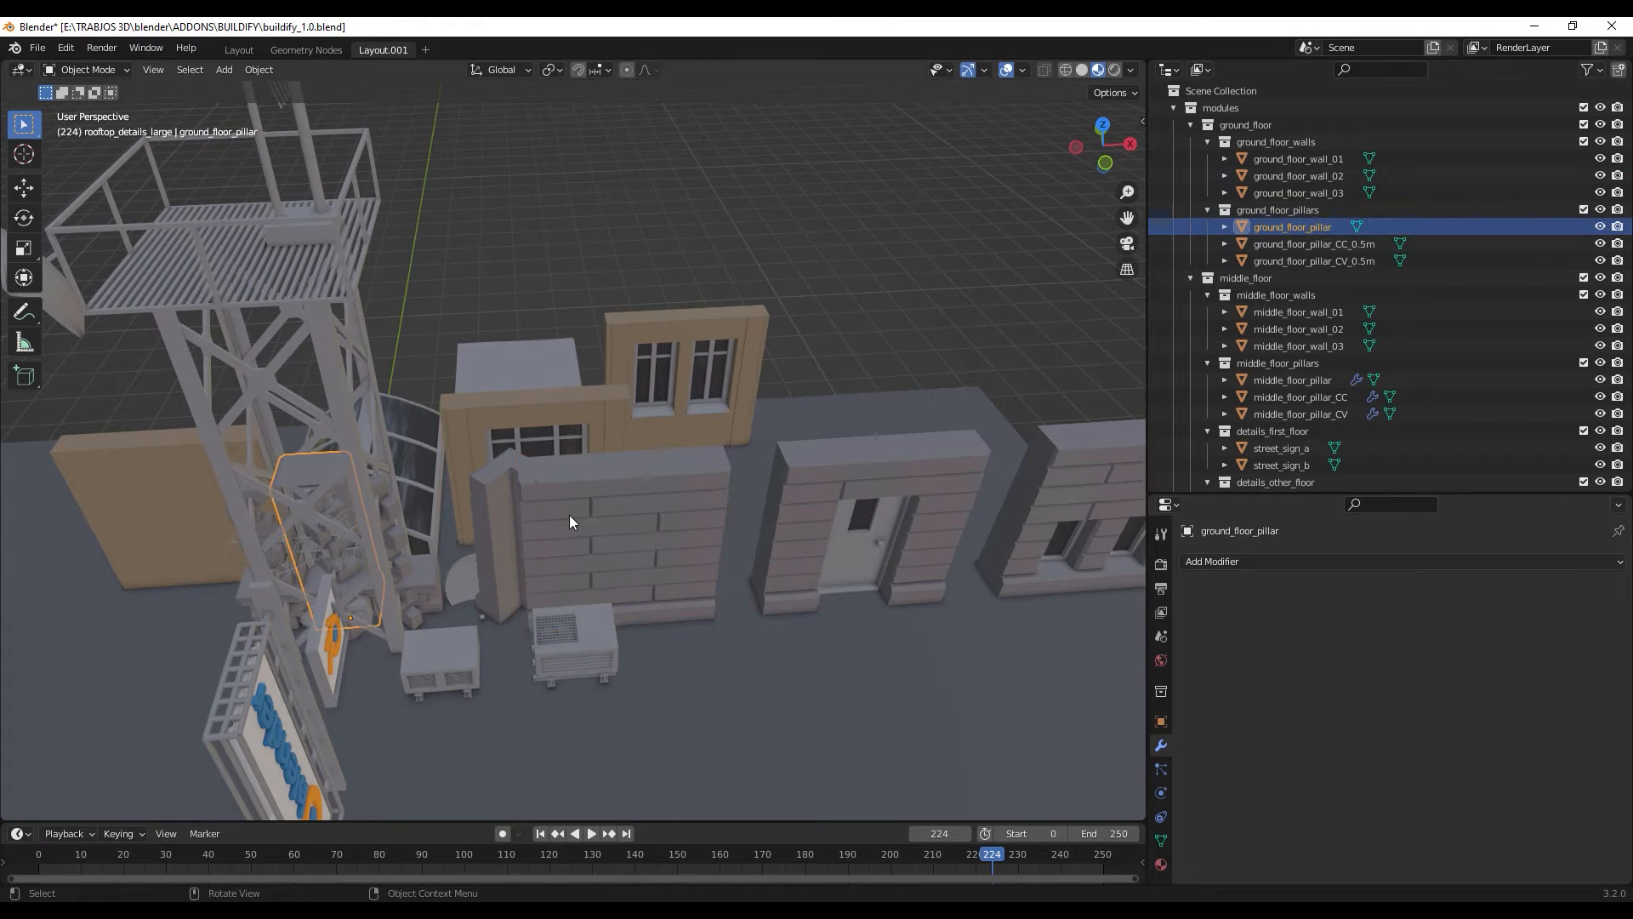
scroll(569, 514, "down", 5)
middle_click_drag(436, 598, 815, 427)
scroll(508, 512, "up", 4)
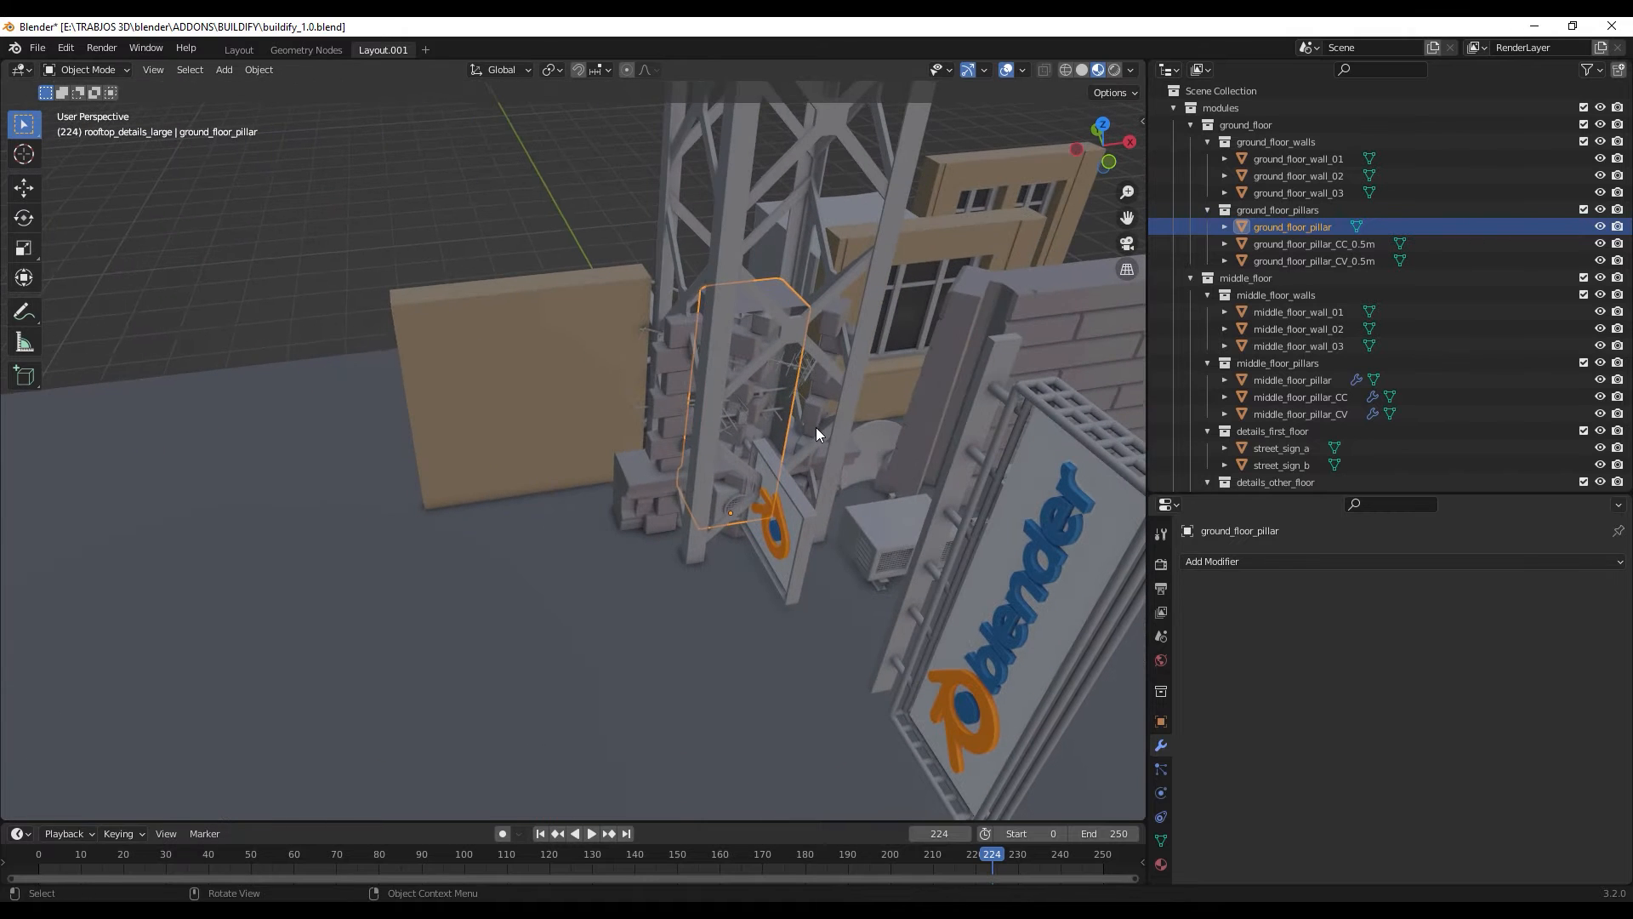
key("g")
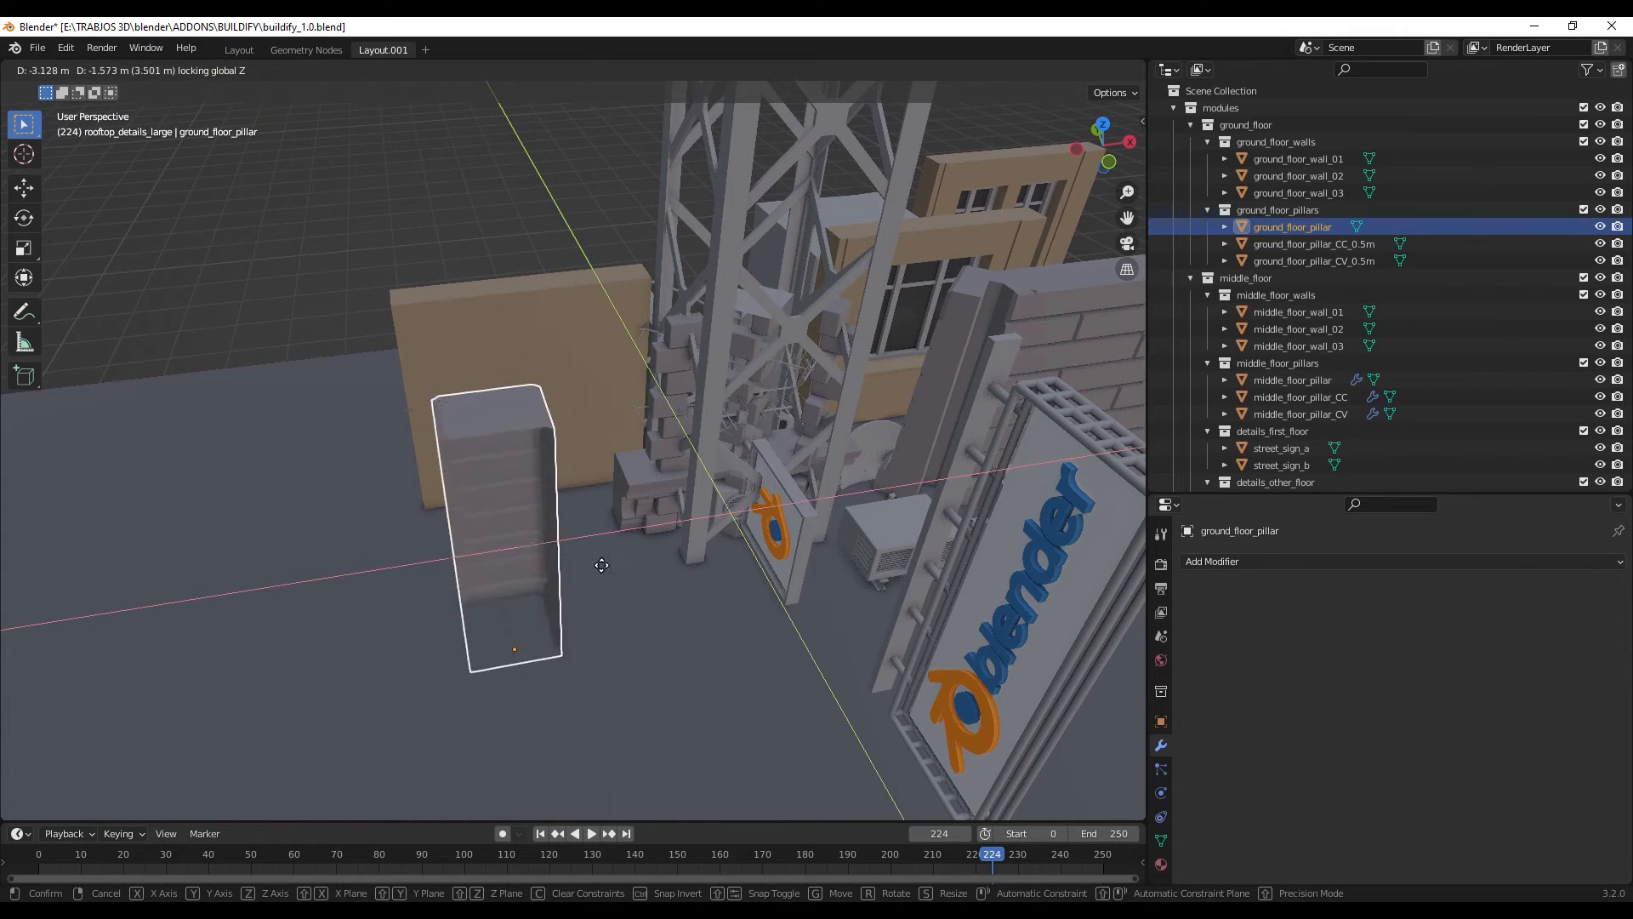
left_click(612, 529)
middle_click_drag(612, 529, 736, 390)
scroll(736, 389, "up", 3)
middle_click_drag(814, 474, 796, 441)
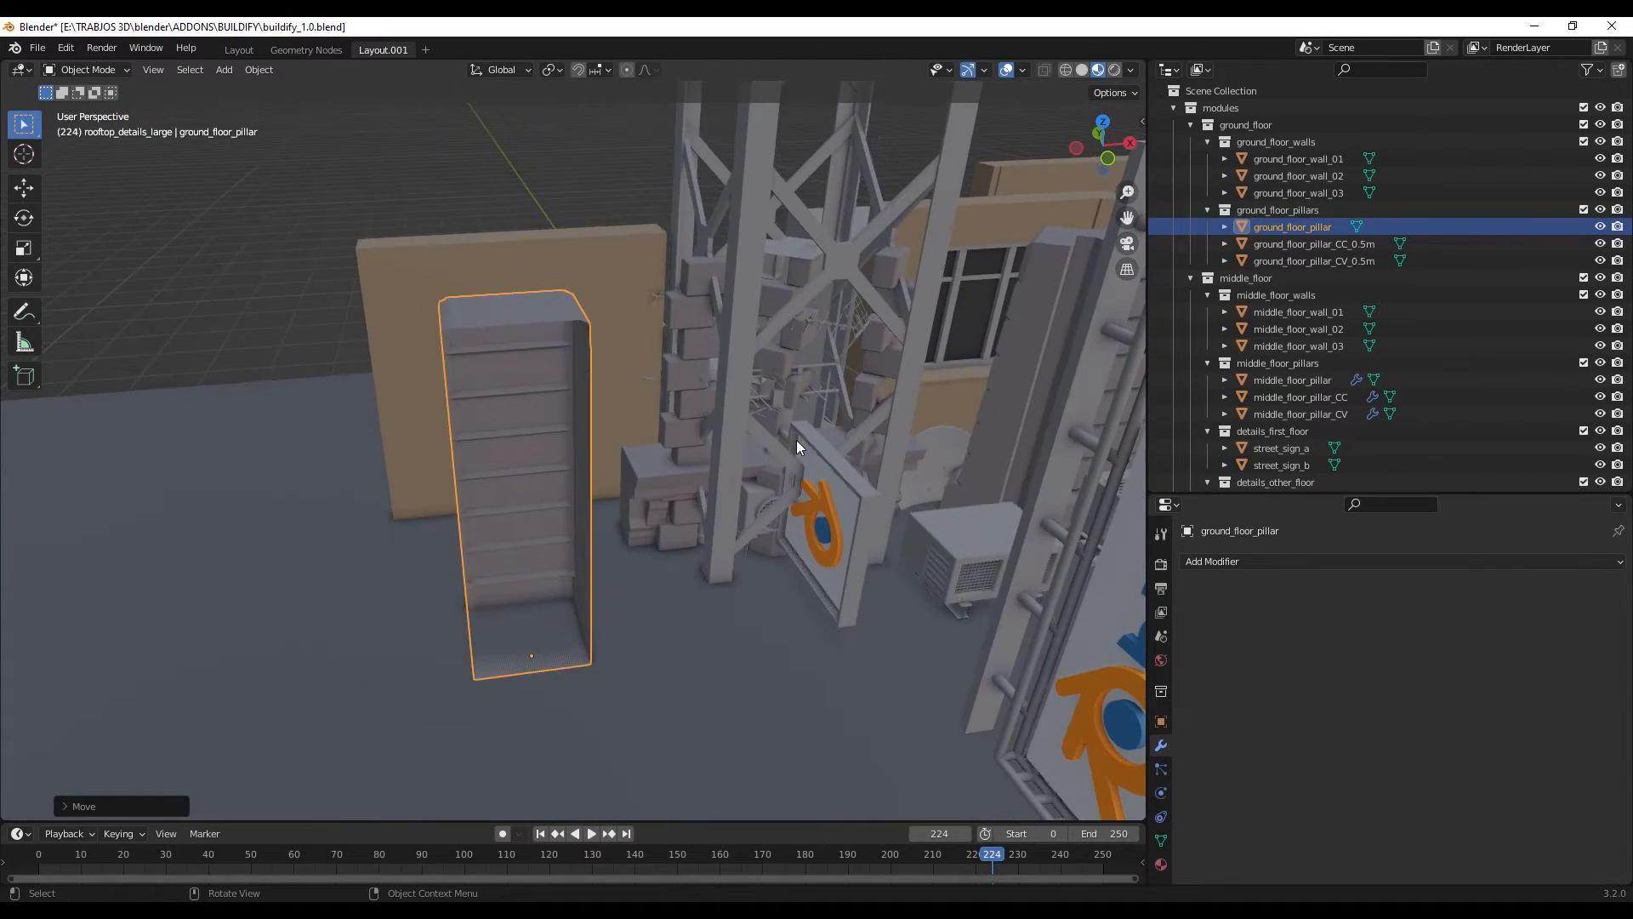
- Select middle_floor_pillar and examine its stacked brick shape beside the antenna tower
left_click(689, 344)
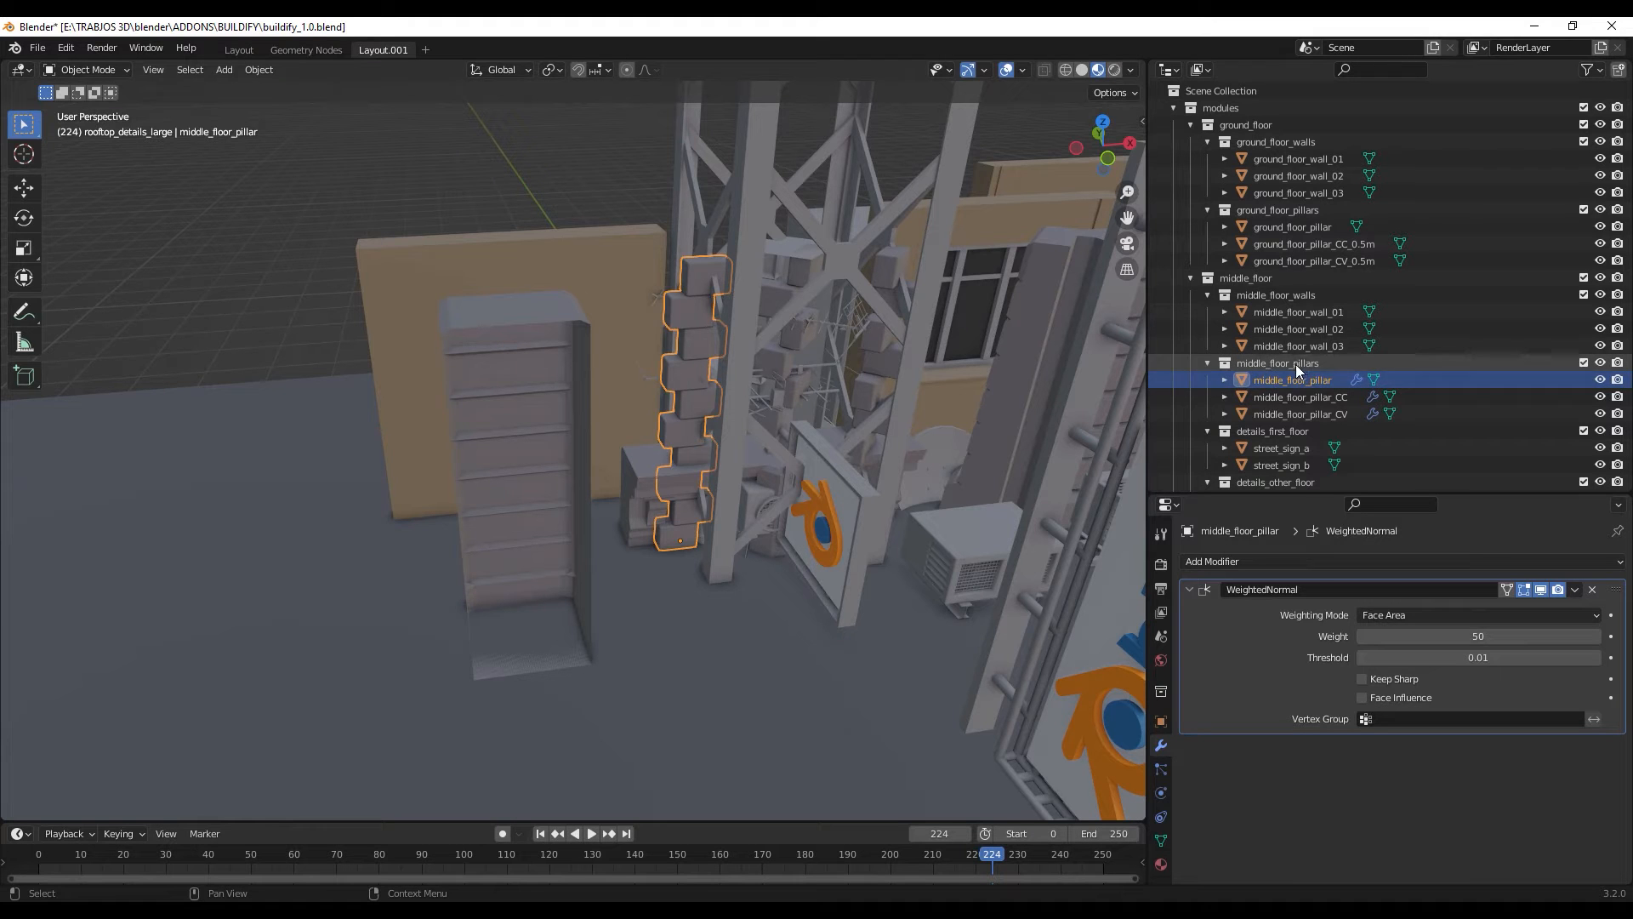
middle_click_drag(675, 526, 732, 502)
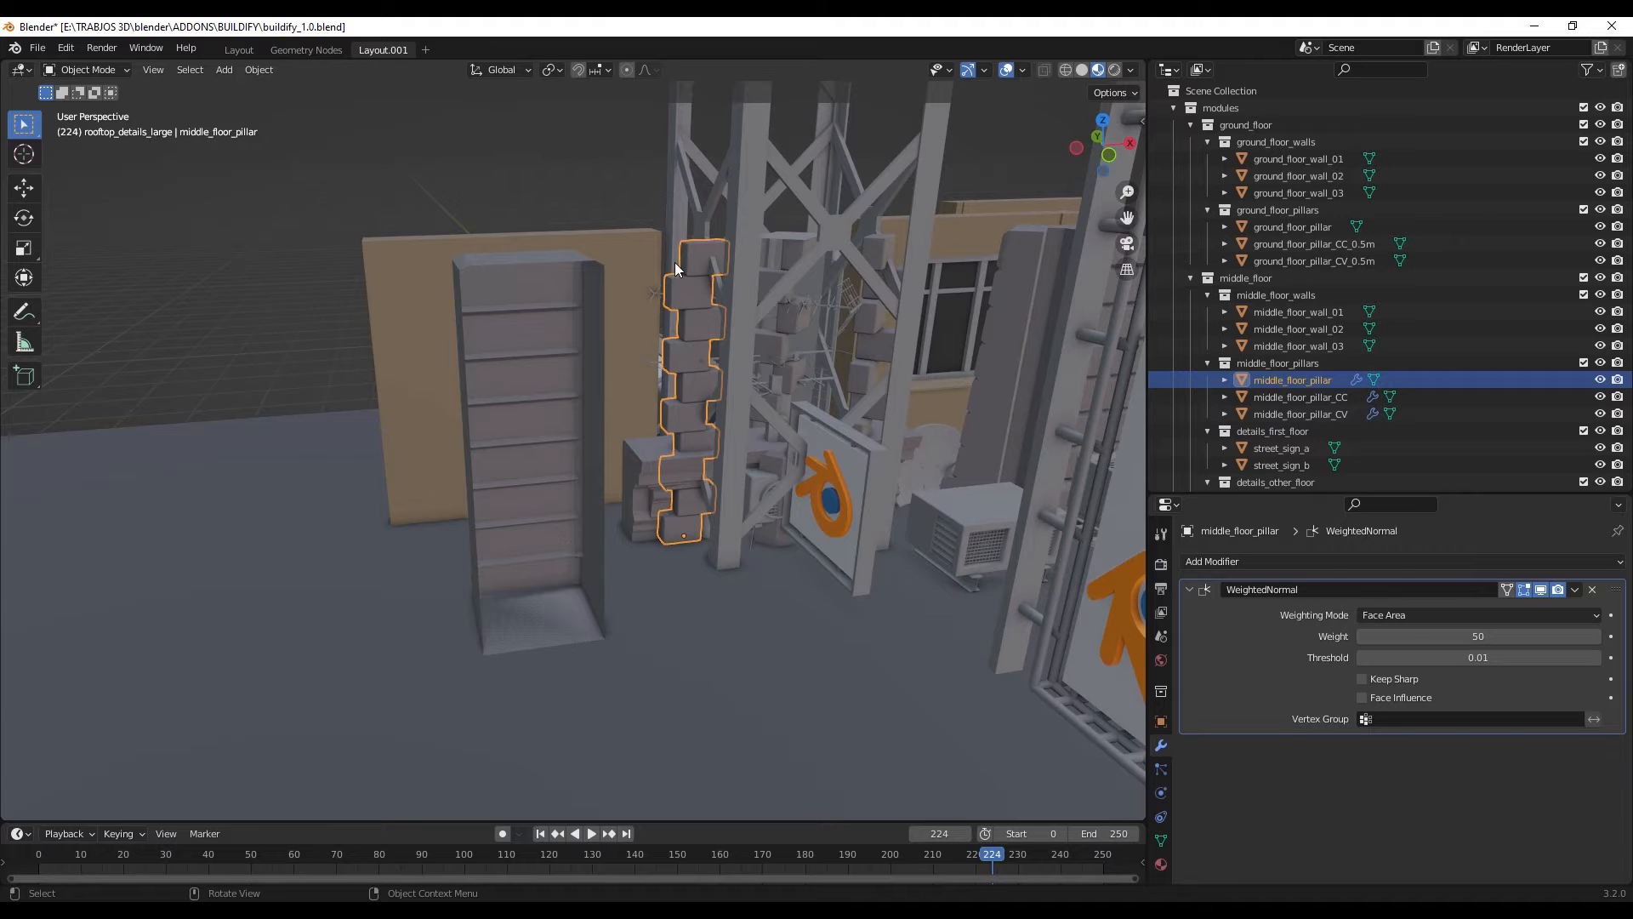
mouse_move(715, 457)
middle_mouse_down()
mouse_move(723, 517)
mouse_move(701, 488)
mouse_move(714, 476)
middle_mouse_up()
scroll(1305, 307, "down", 2)
- Inspect the street_sign_a and street_sign_b modules in the details_first_floor collection, ending with street_sign_a selected
scroll(1304, 301, "down", 2)
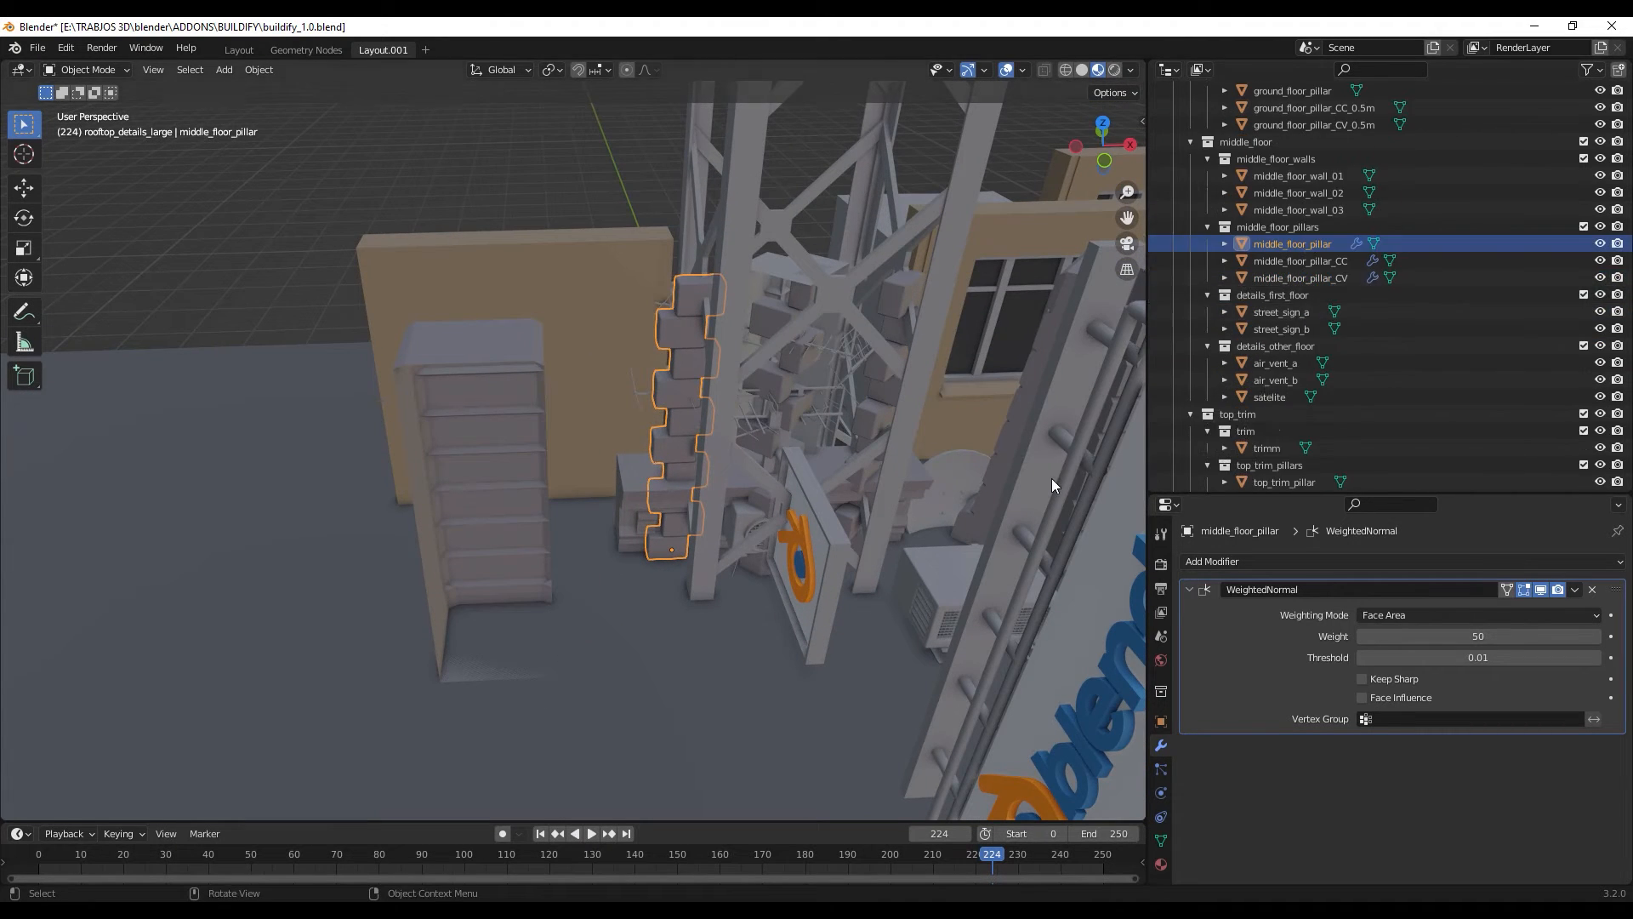
middle_click_drag(1052, 478, 1053, 476)
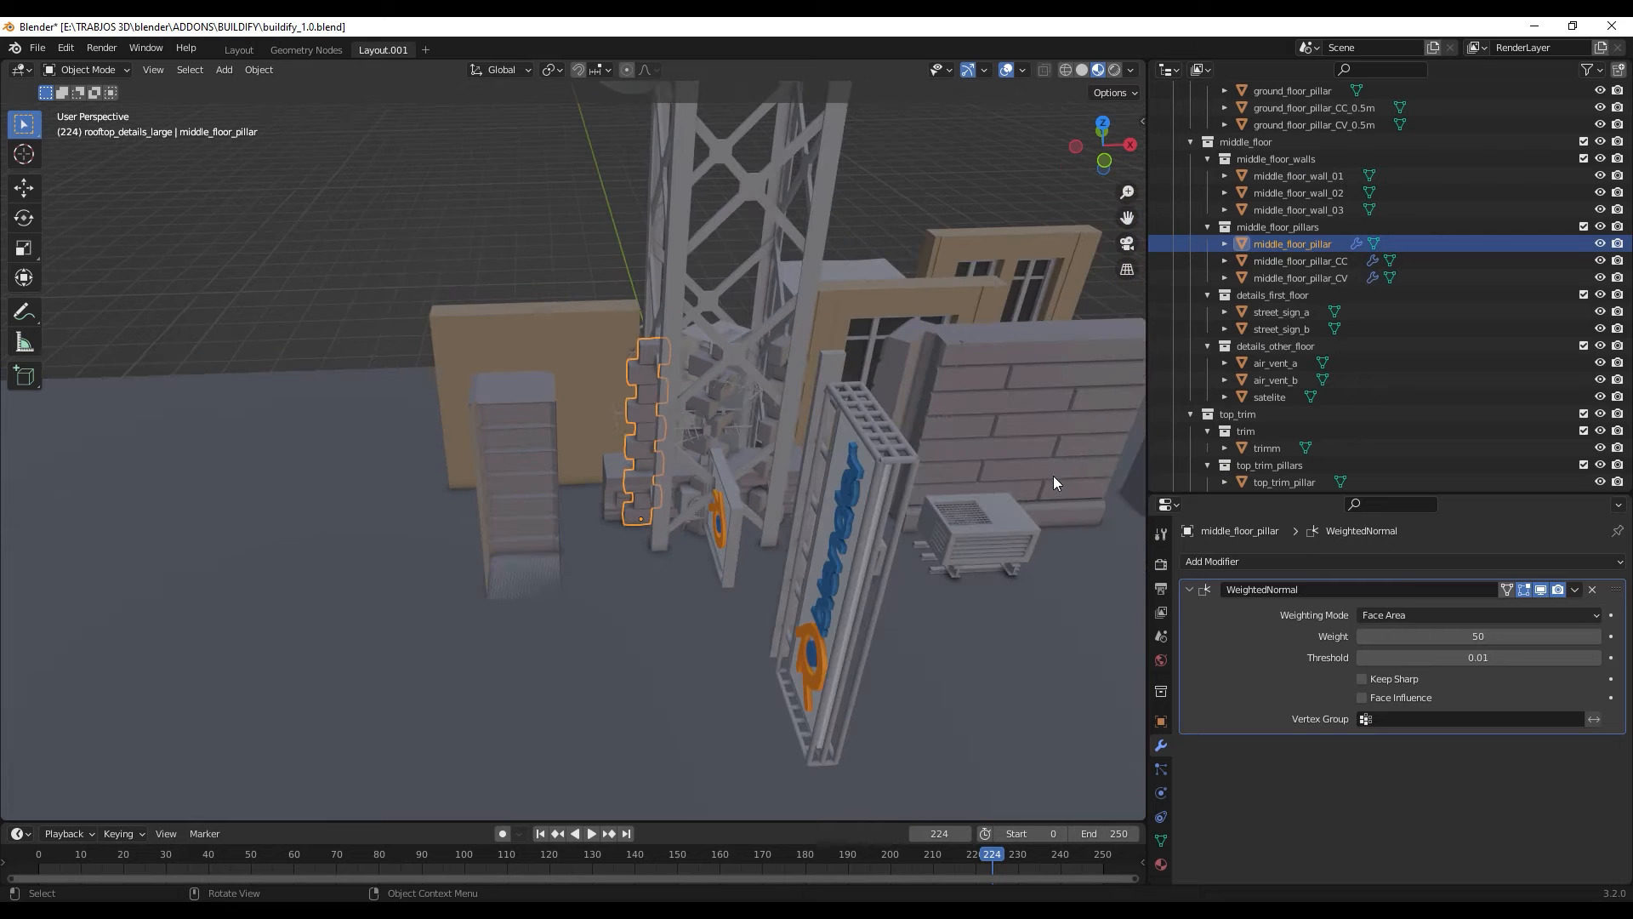
left_click(1300, 315)
middle_click_drag(748, 578, 798, 448)
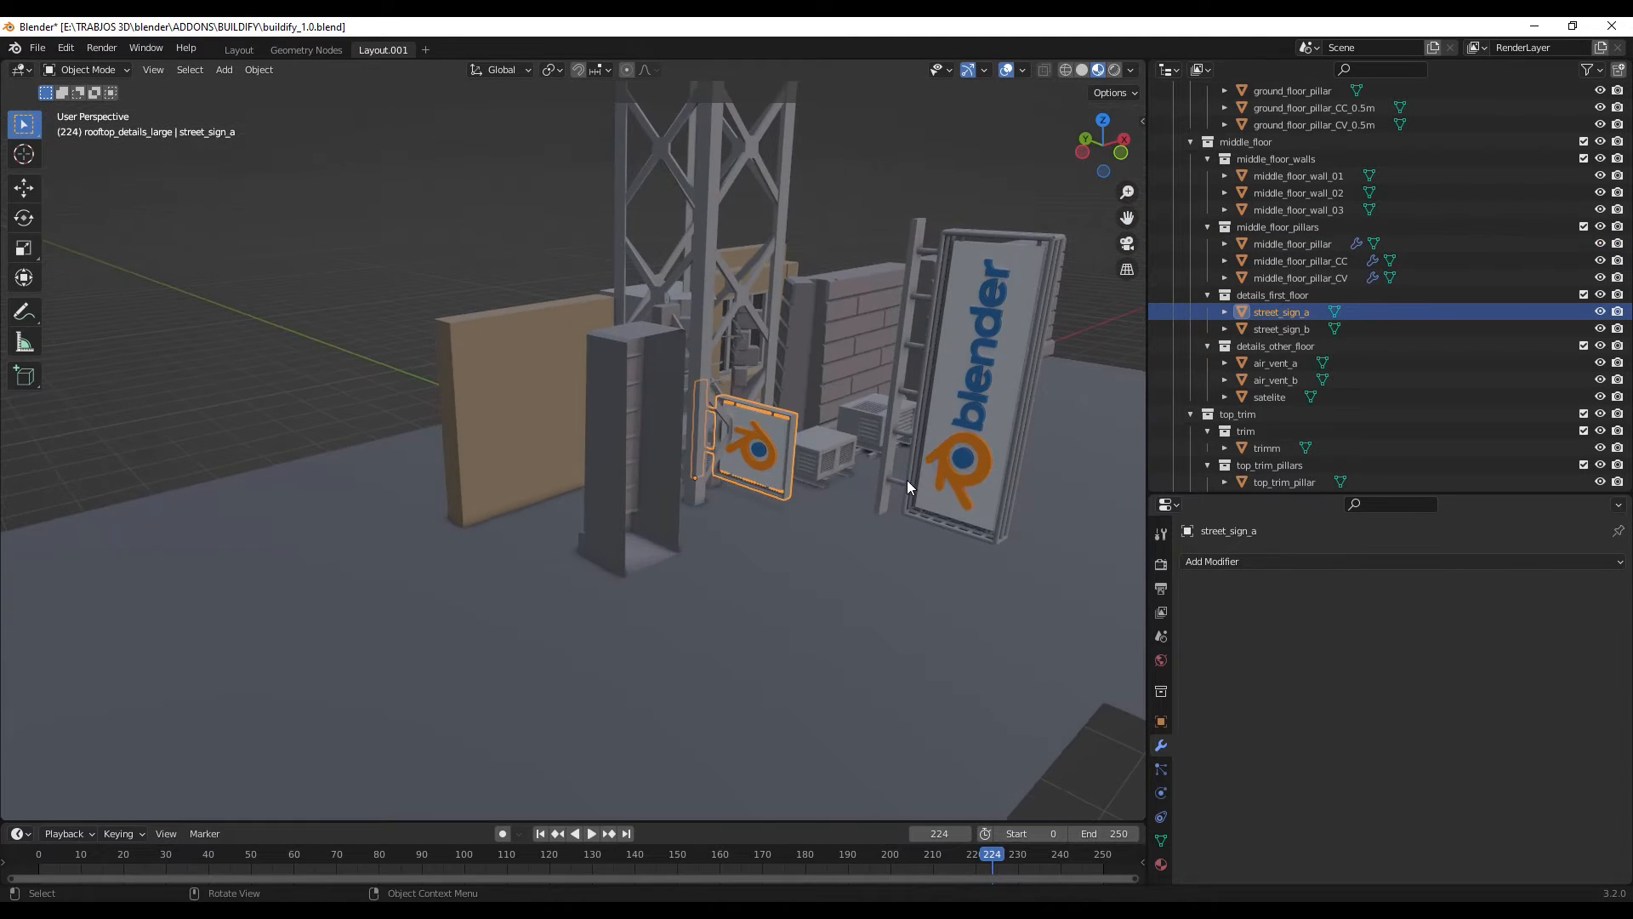
middle_click_drag(907, 480, 944, 450)
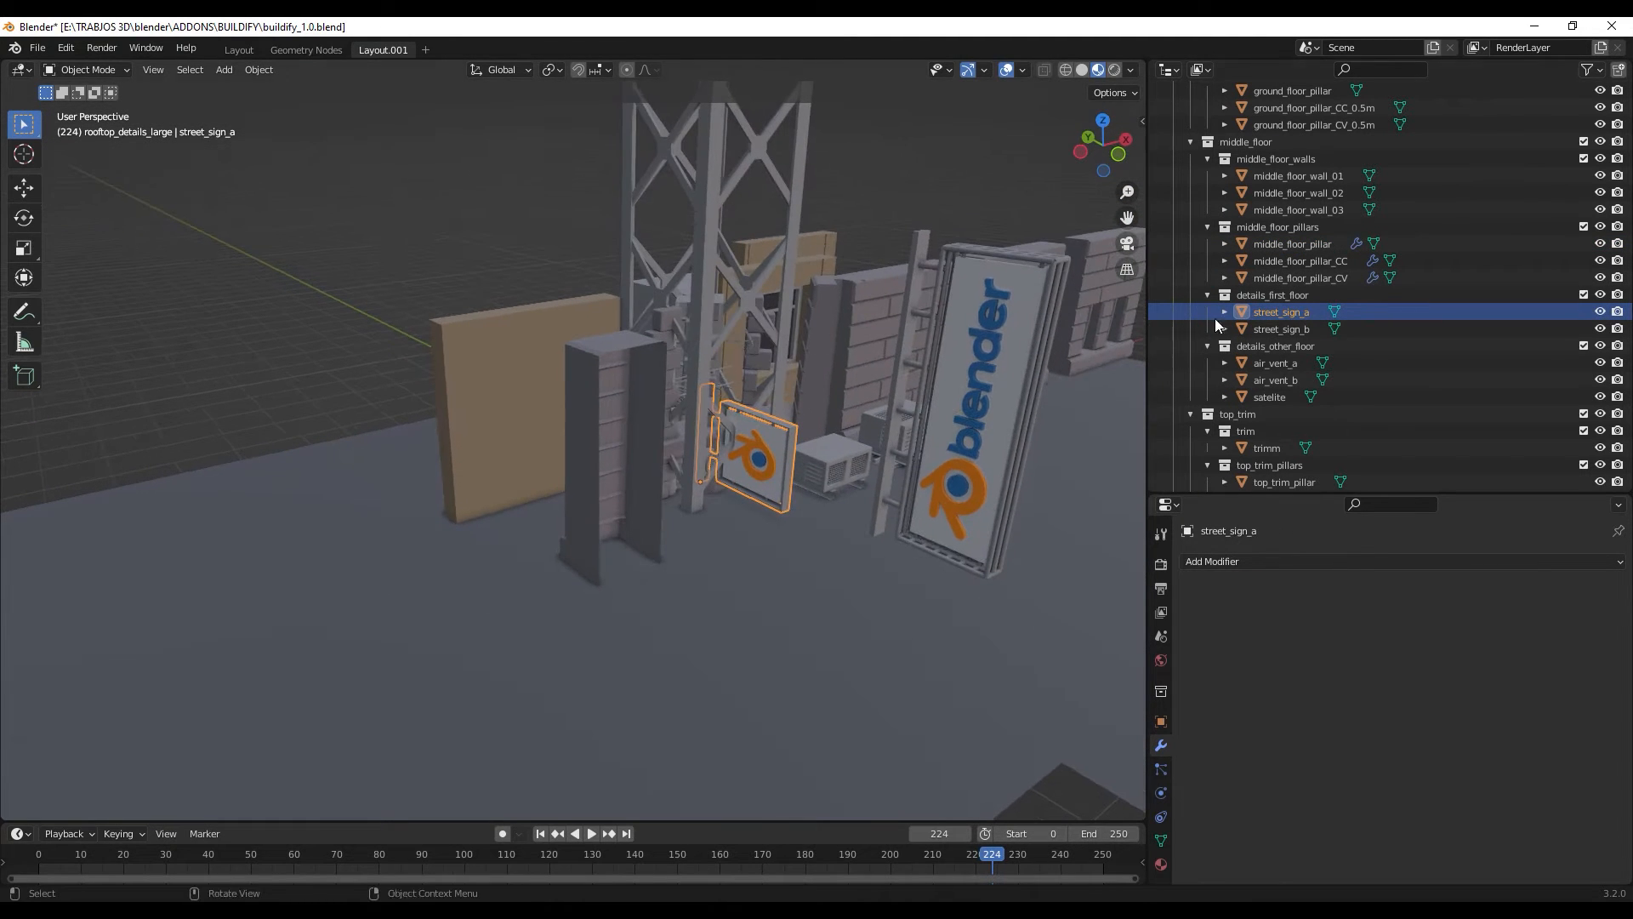
left_click(1288, 325)
left_click(1287, 315)
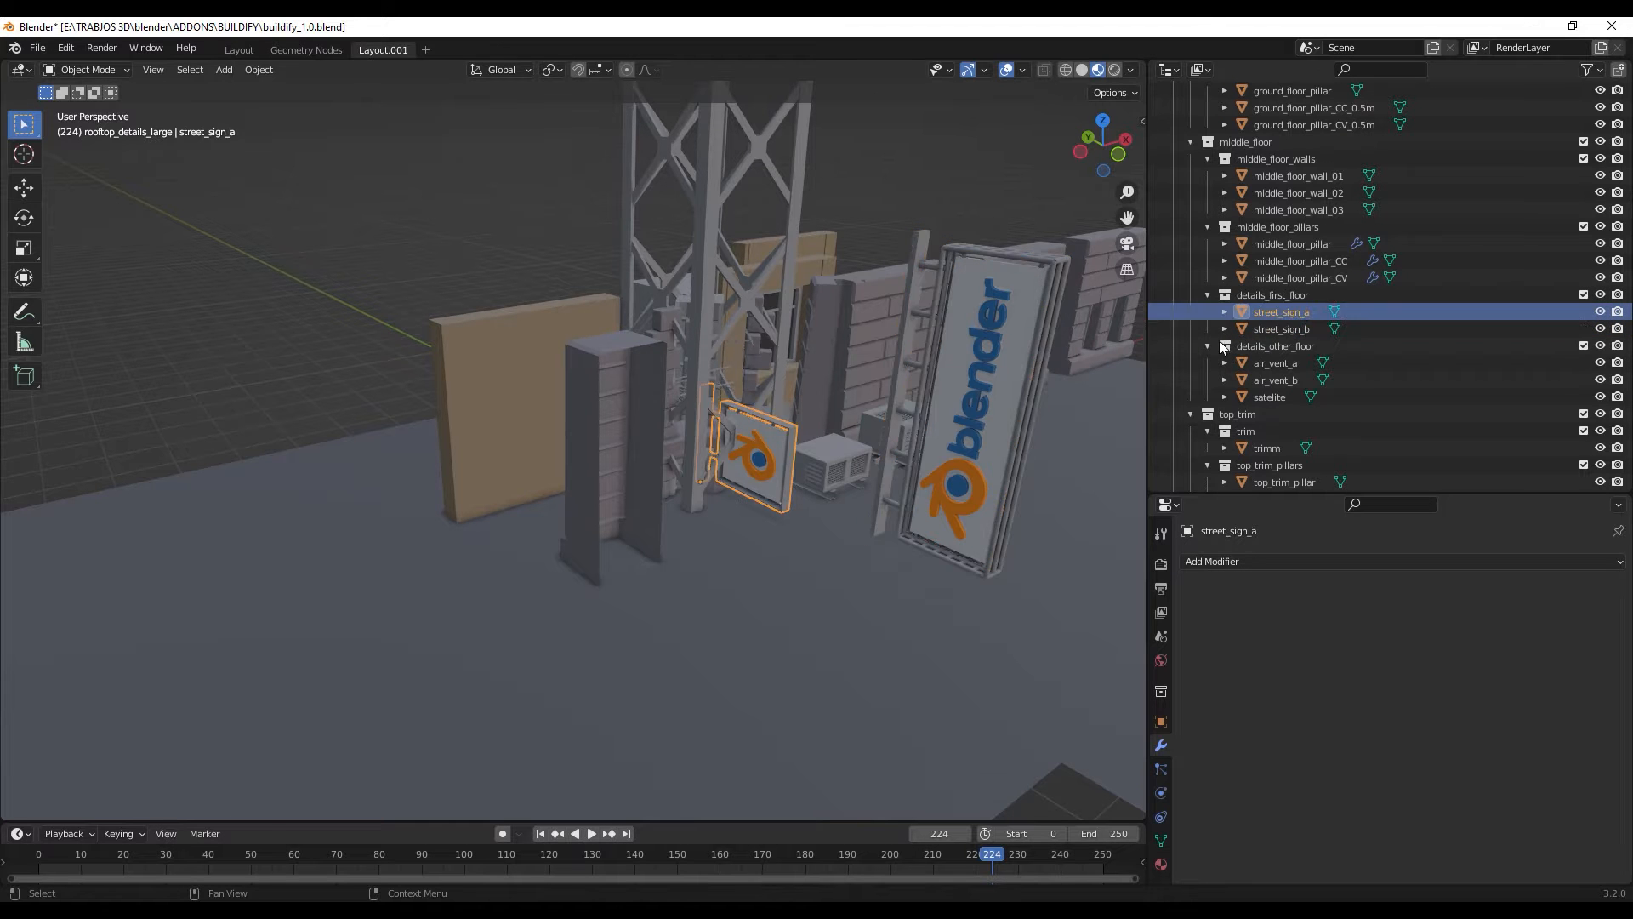
- Select air_vent_roof_a to examine it and its collection, and select the smaller vent beside it
middle_click_drag(853, 489, 747, 483)
scroll(874, 565, "up", 3)
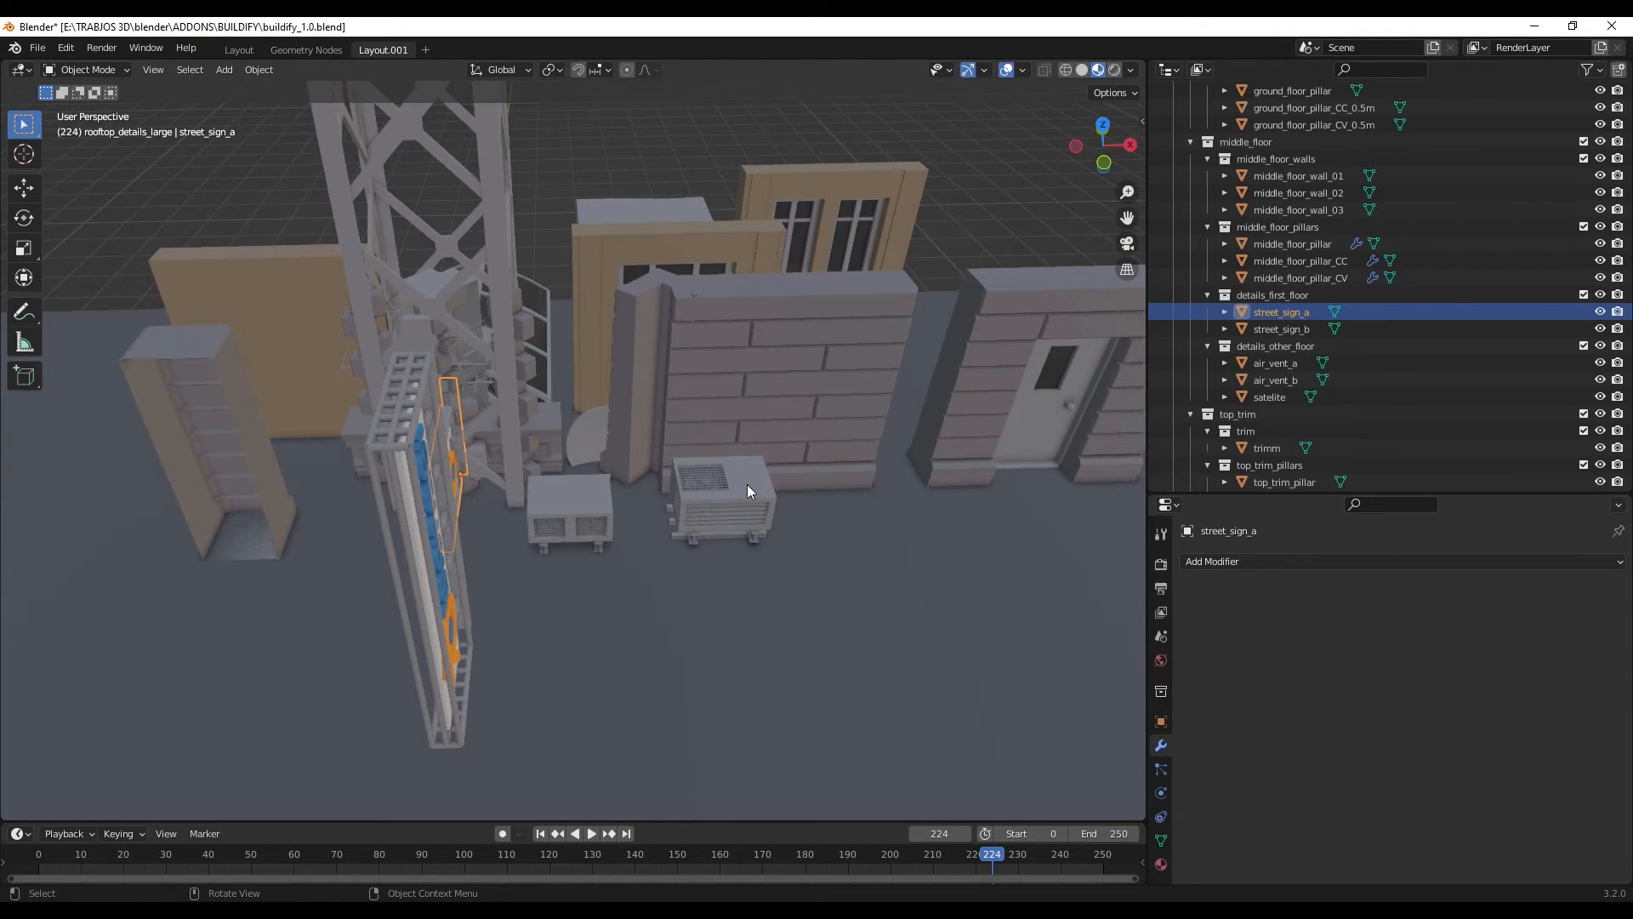
left_click(747, 483)
scroll(1296, 364, "down", 8)
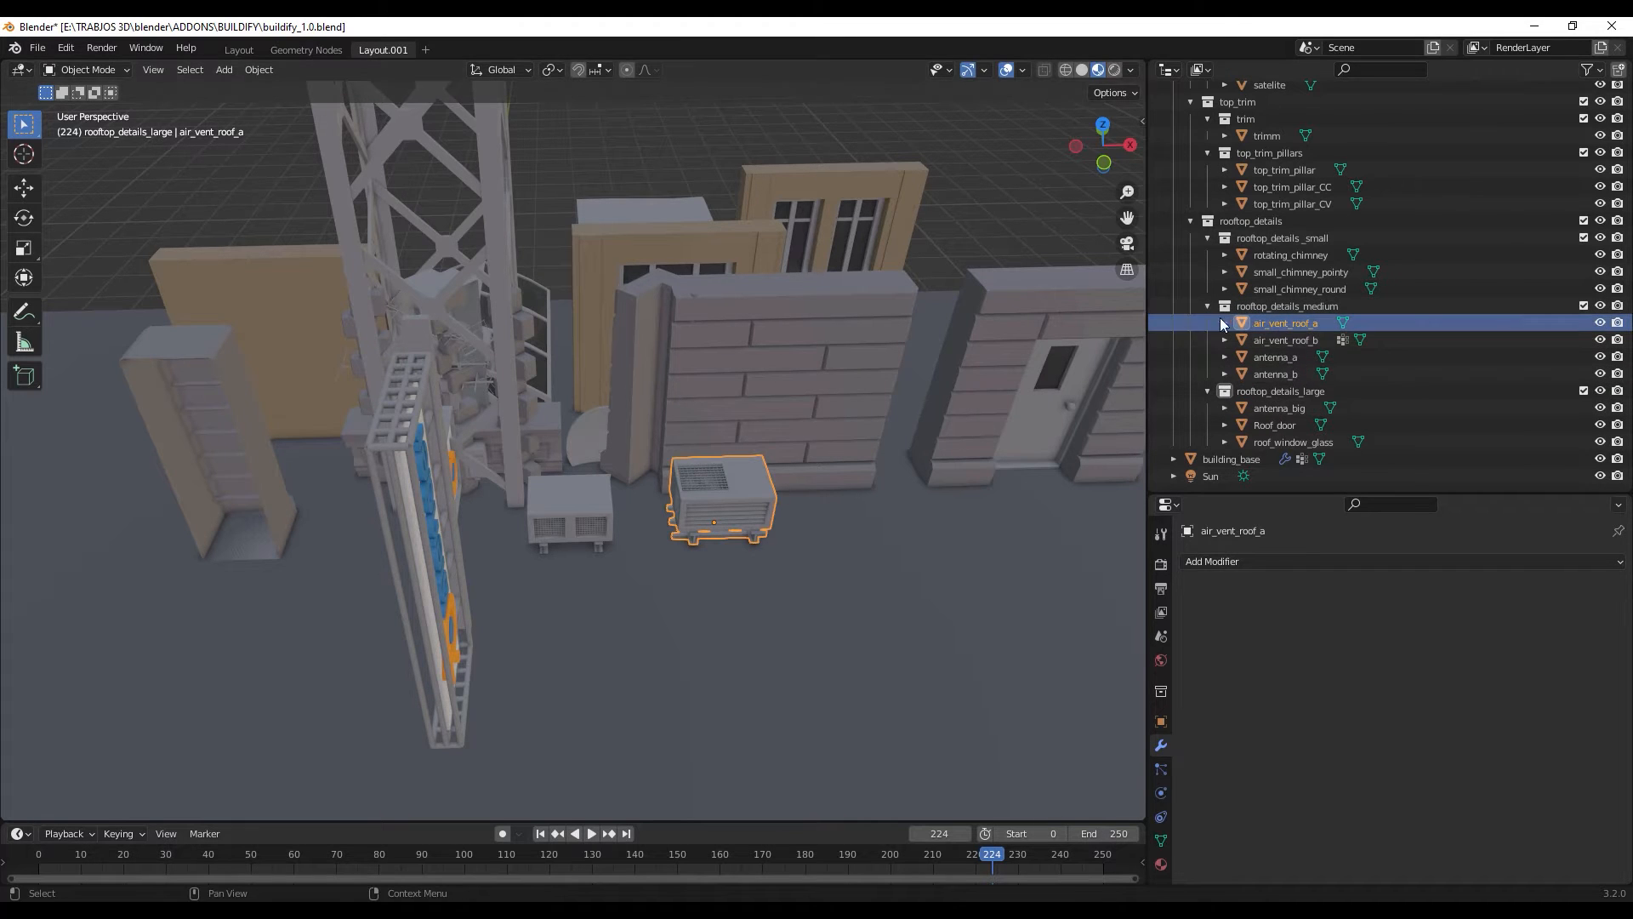
scroll(694, 530, "up", 2)
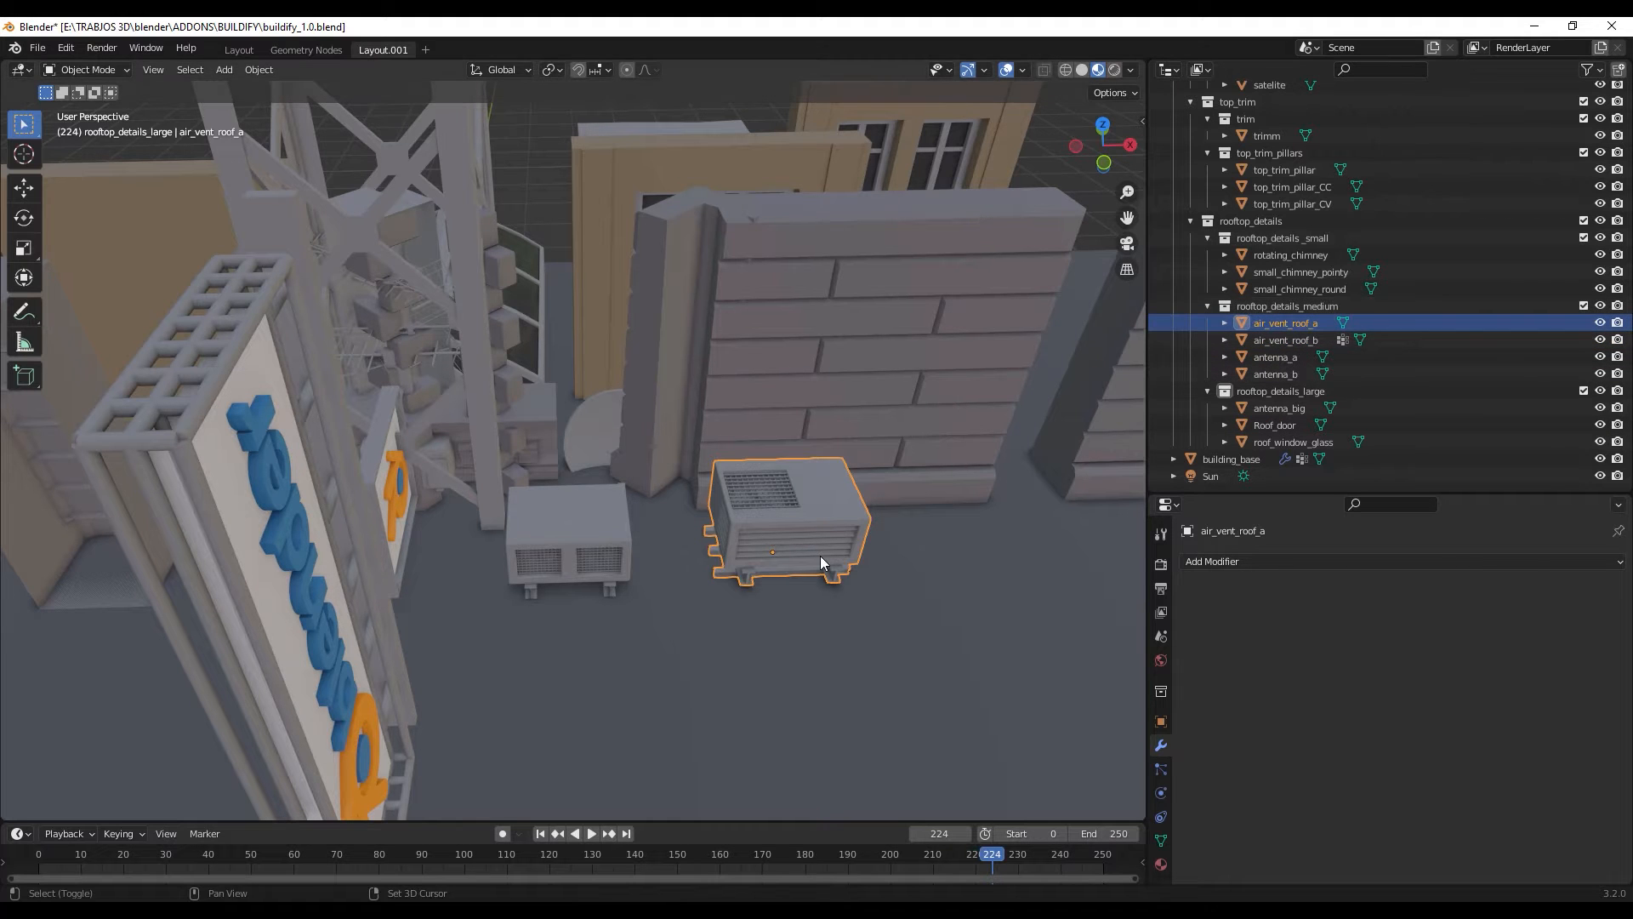
middle_click_drag(822, 562, 755, 556)
scroll(718, 546, "up", 4)
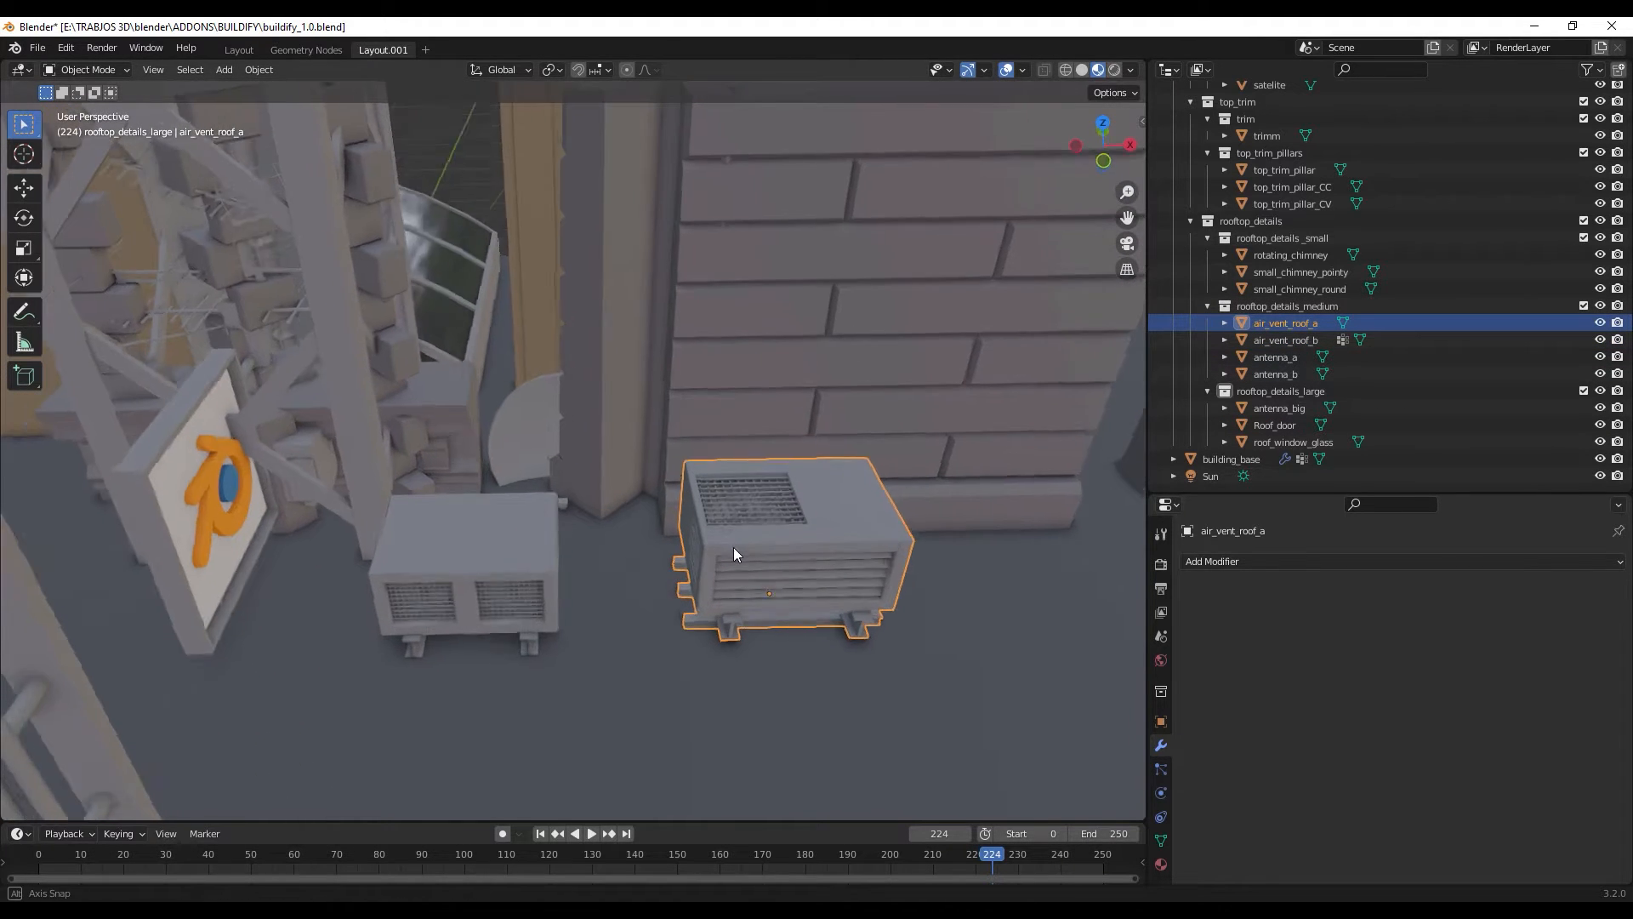
scroll(604, 600, "down", 5)
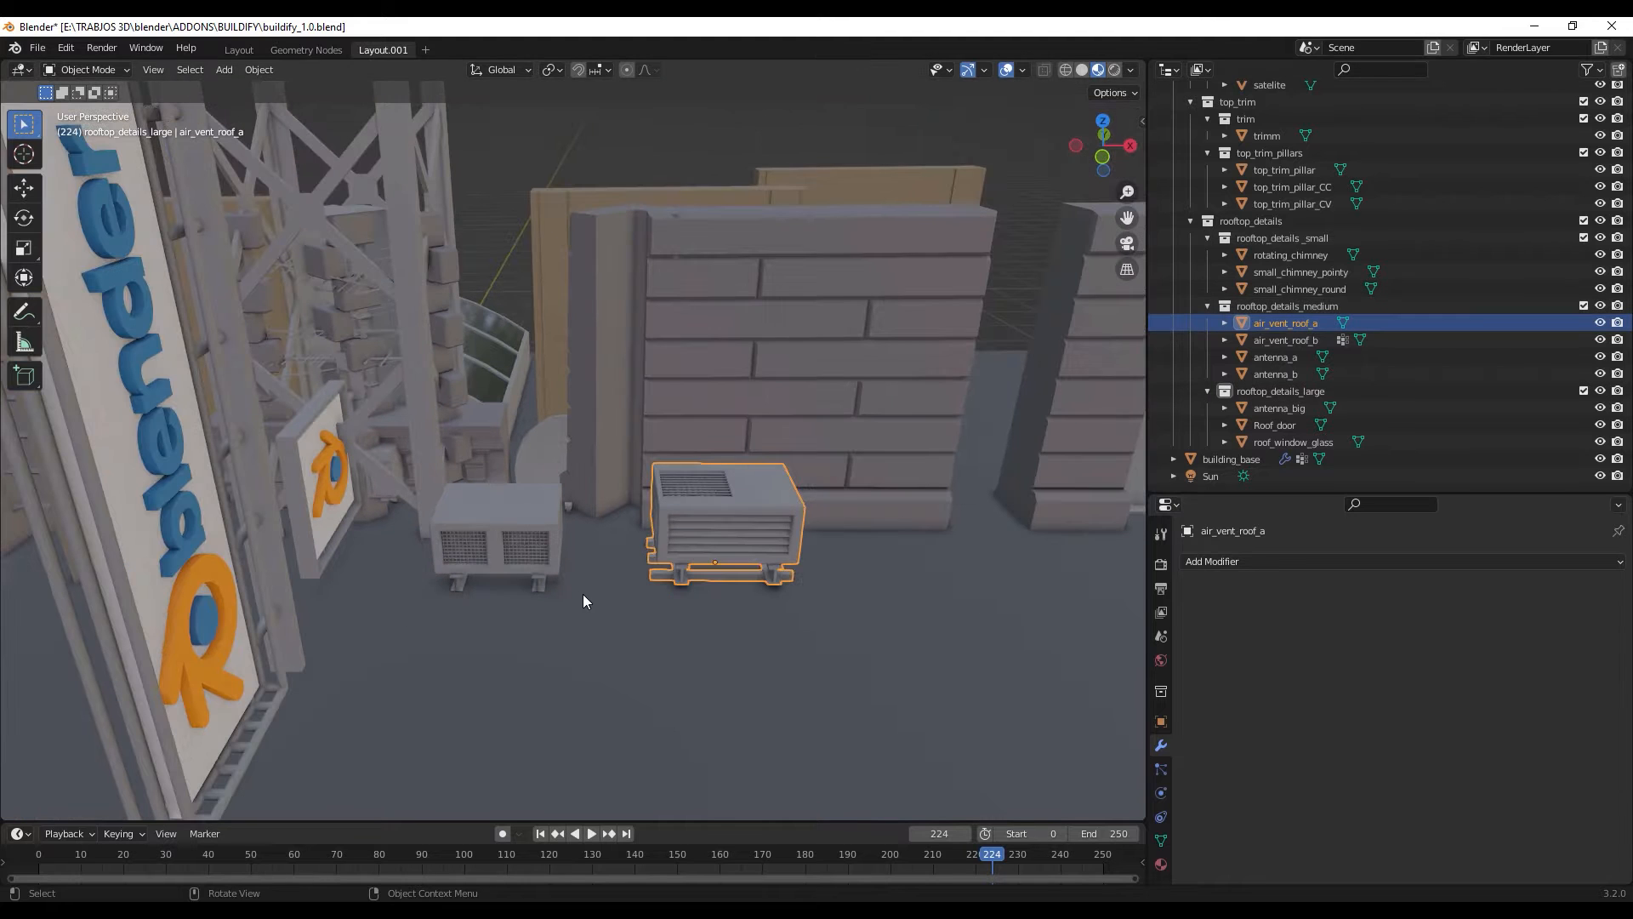
left_click(510, 529)
- Select the satelite dish behind the smaller vent and move it upward in front of the brick wall
middle_click_drag(604, 552, 644, 563)
left_click(497, 330)
key("g")
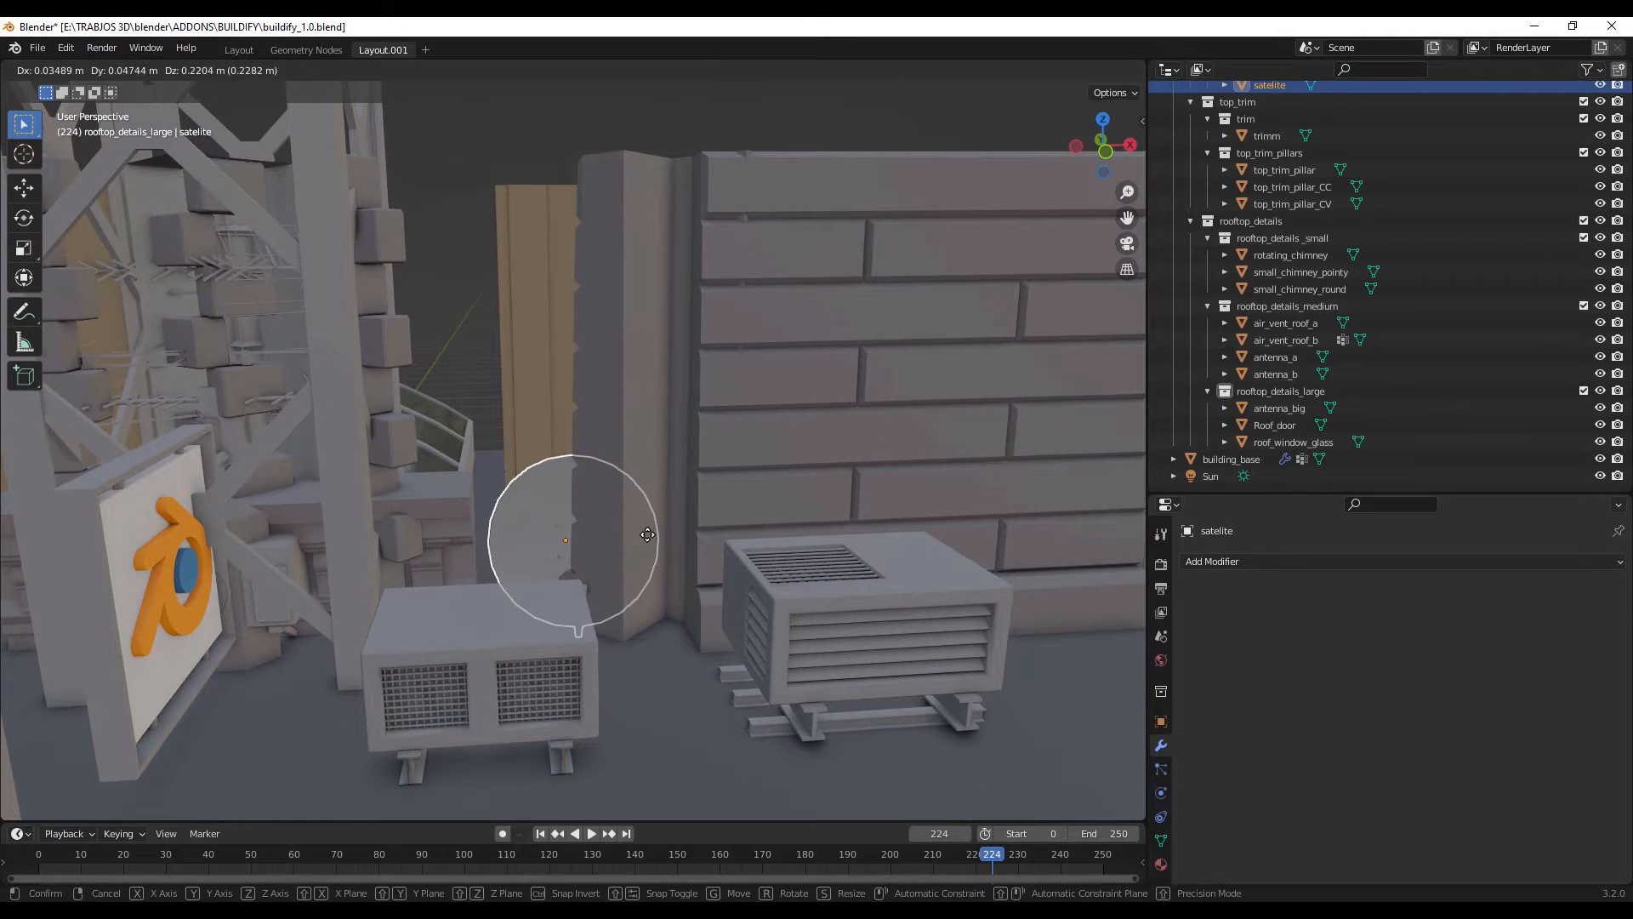
left_click(639, 365)
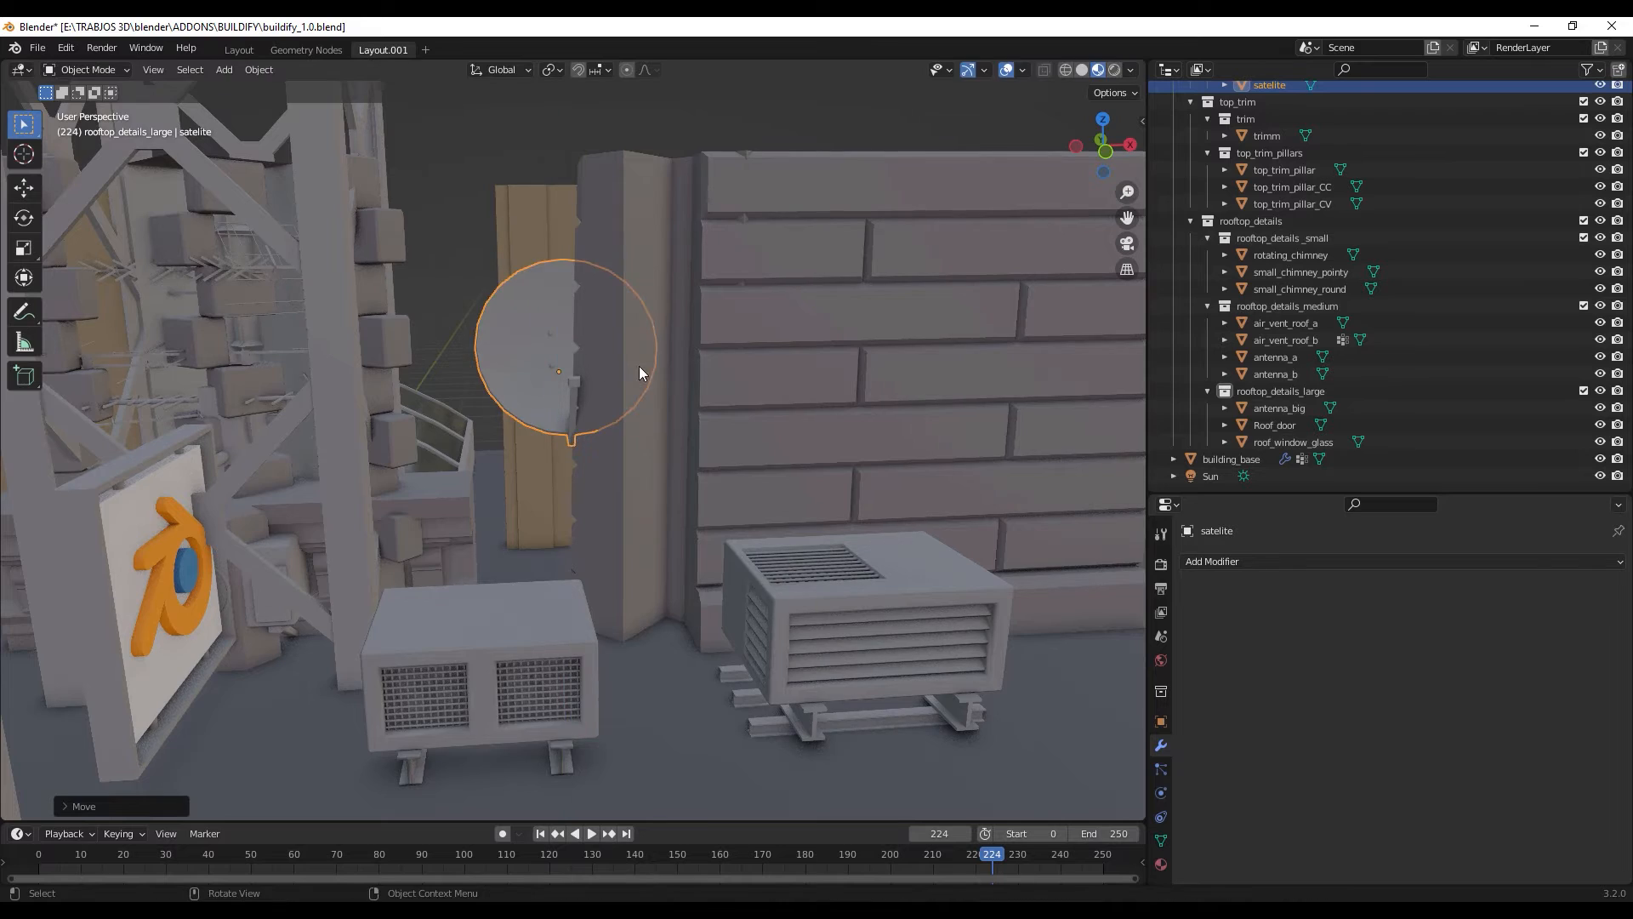
middle_click_drag(640, 366, 646, 22)
- Select roof_window_glass behind the antenna tower and view it among all the modules
middle_click_drag(760, 538, 615, 456)
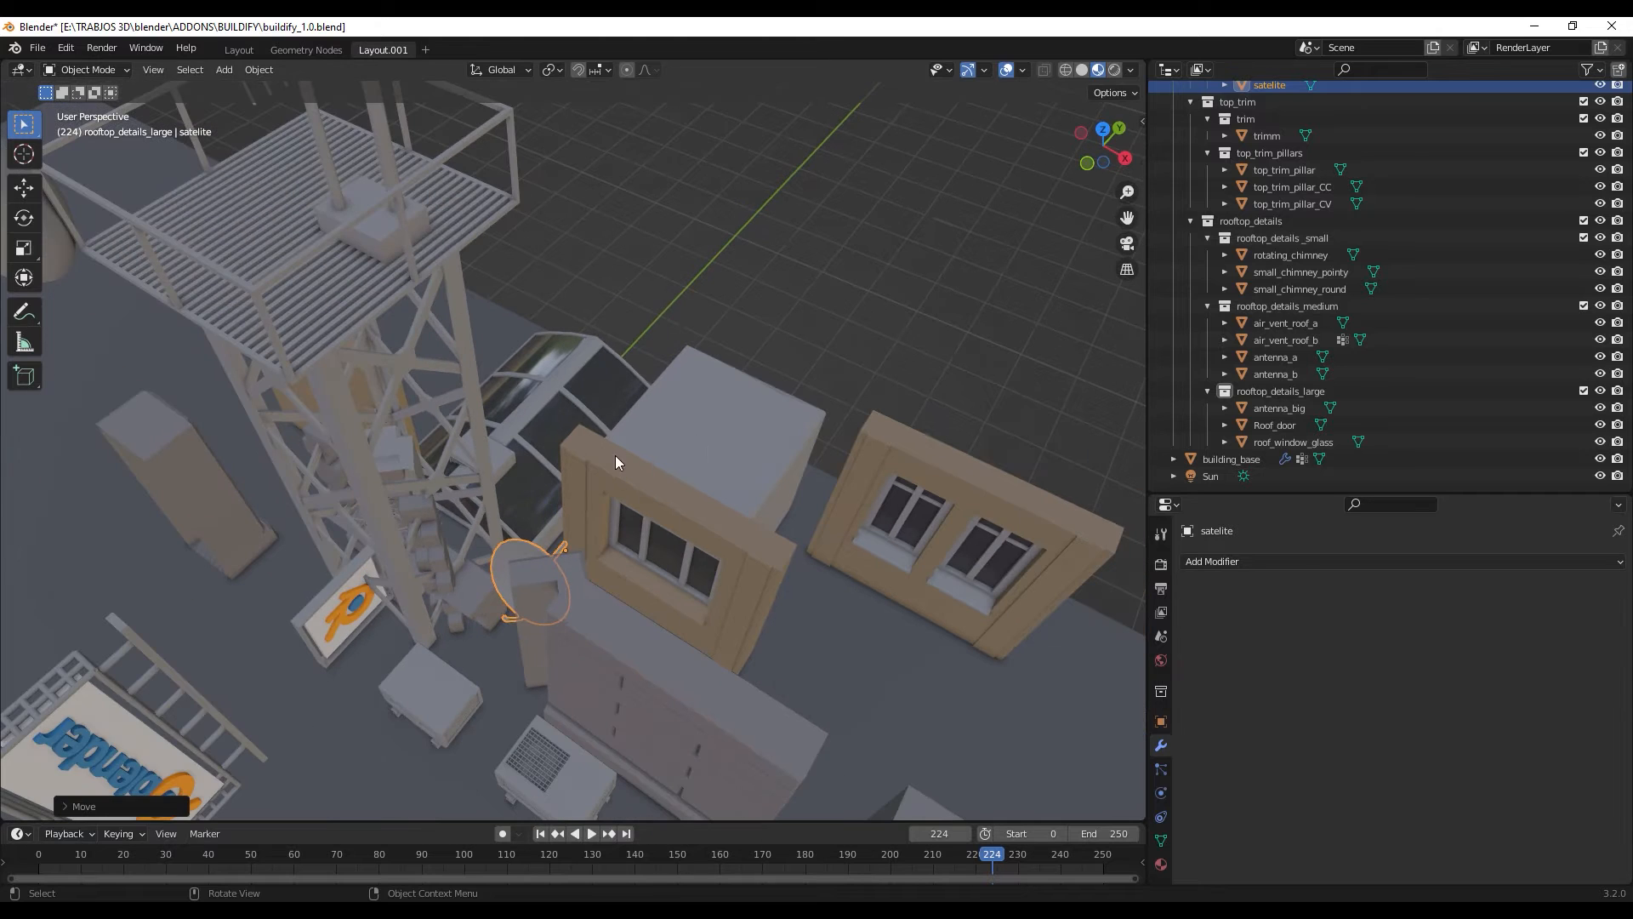
left_click(538, 402)
middle_click_drag(537, 420, 638, 323)
scroll(624, 477, "up", 3)
scroll(667, 345, "down", 2)
scroll(655, 405, "down", 1)
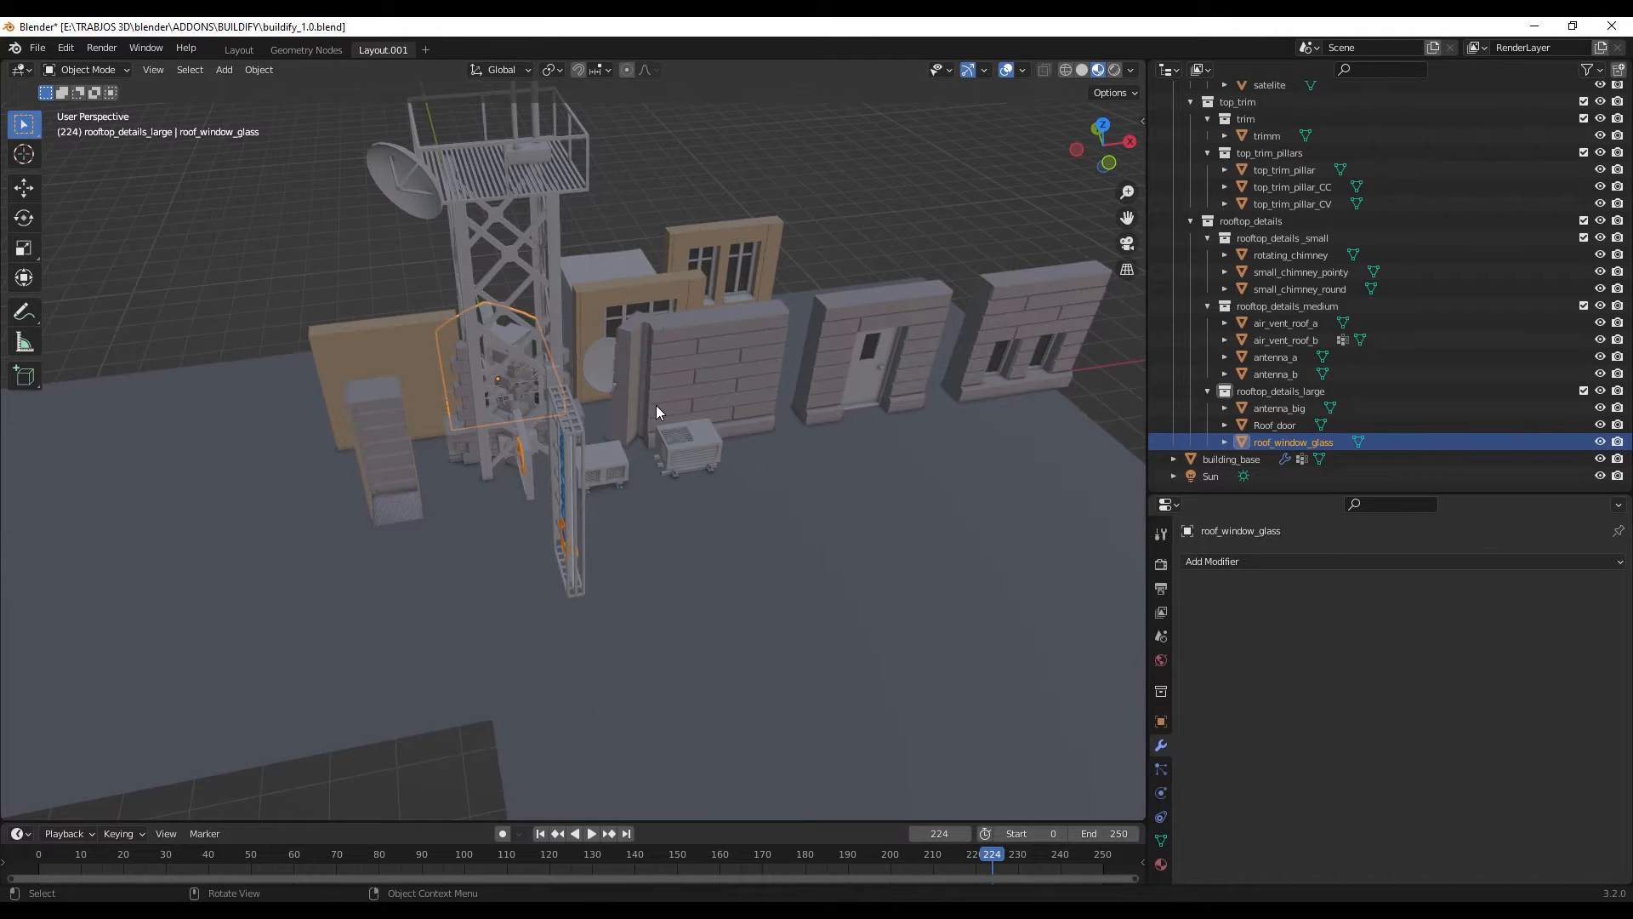
middle_click_drag(671, 421, 686, 400)
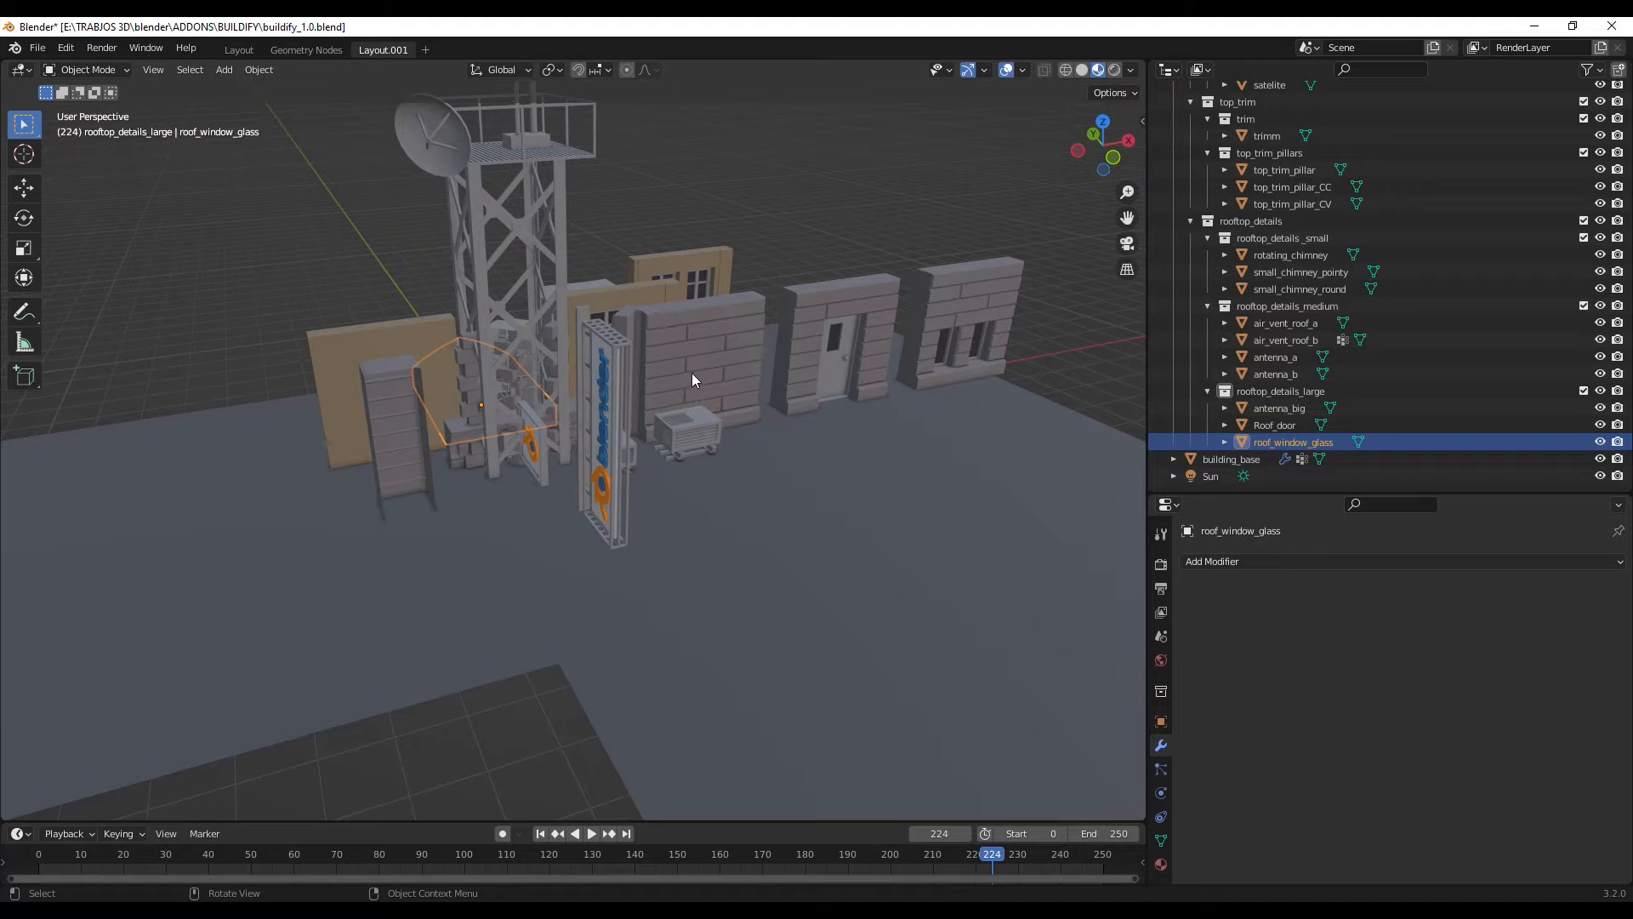
- Select the ground_floor_wall_02 brick wall and inspect its mesh in Edit Mode before returning to Object Mode
scroll(692, 373, "down", 3)
mouse_move(692, 411)
middle_mouse_down()
mouse_move(671, 500)
mouse_move(686, 381)
middle_mouse_up()
scroll(686, 381, "up", 5)
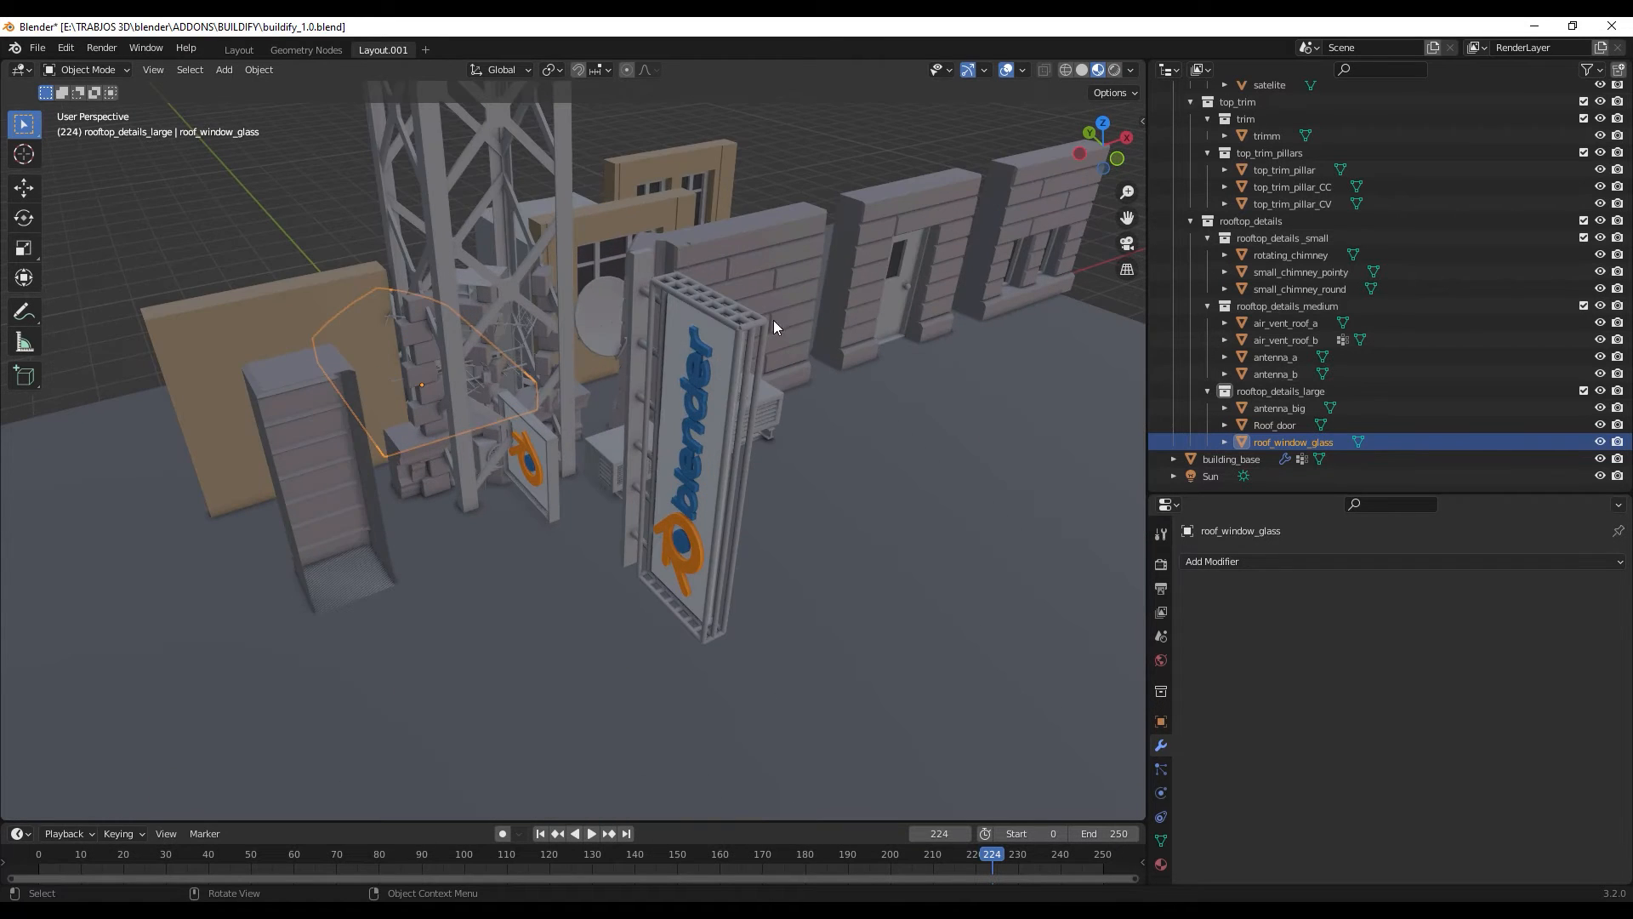
left_click(803, 340)
middle_click_drag(803, 340, 686, 323)
scroll(701, 316, "up", 2)
key("Tab")
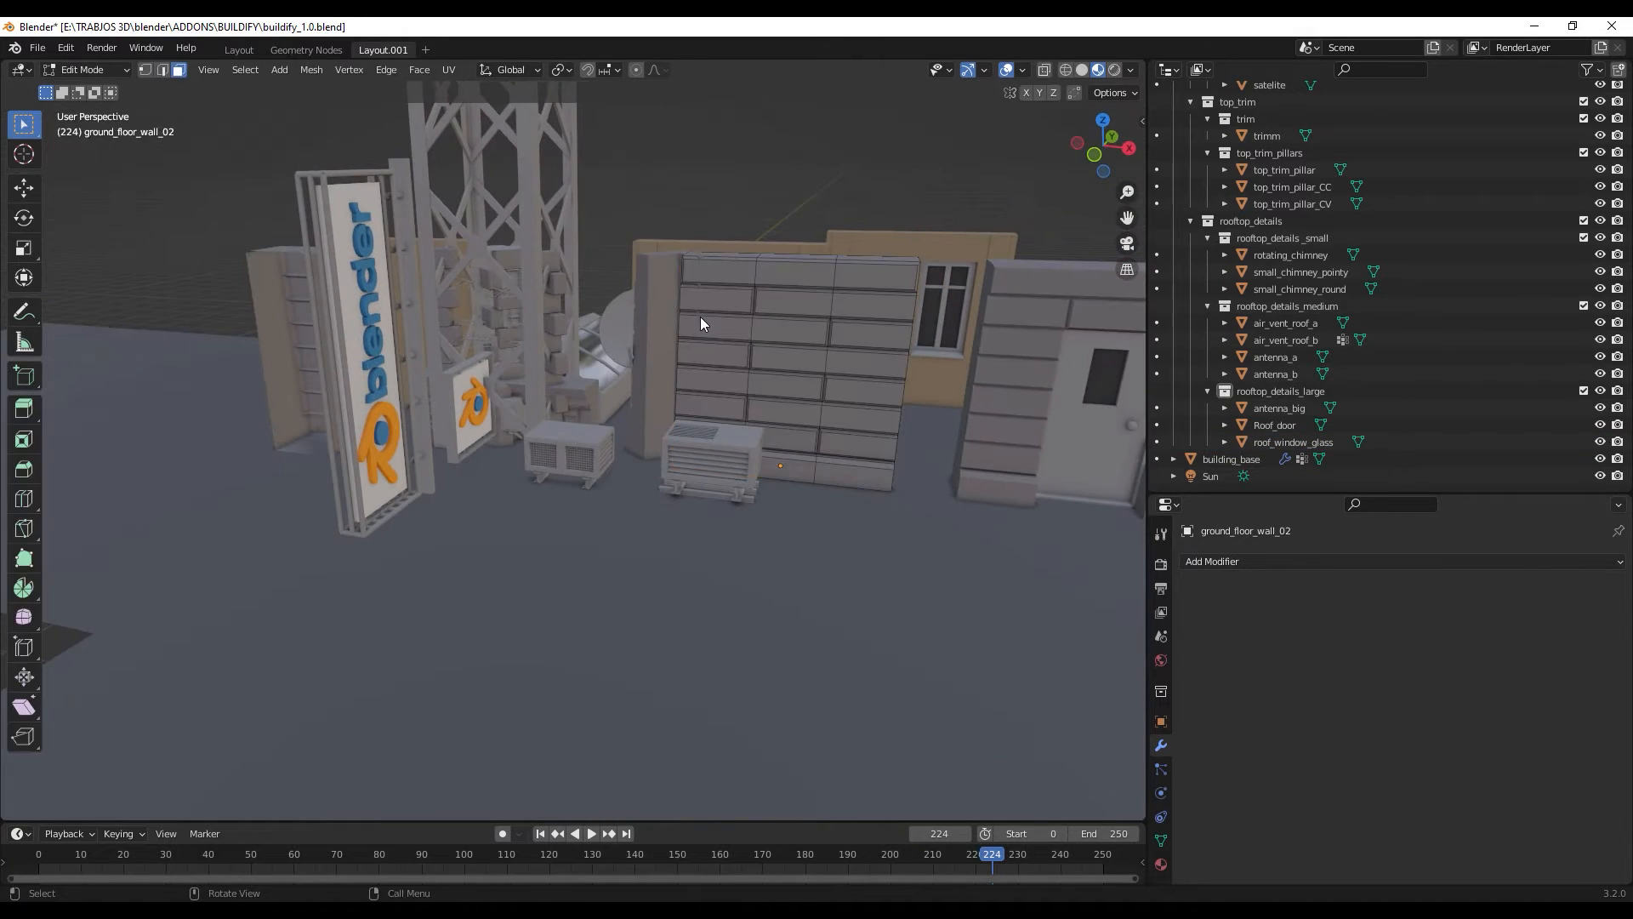
middle_click_drag(712, 416, 754, 512)
scroll(420, 504, "up", 3)
scroll(755, 499, "down", 4)
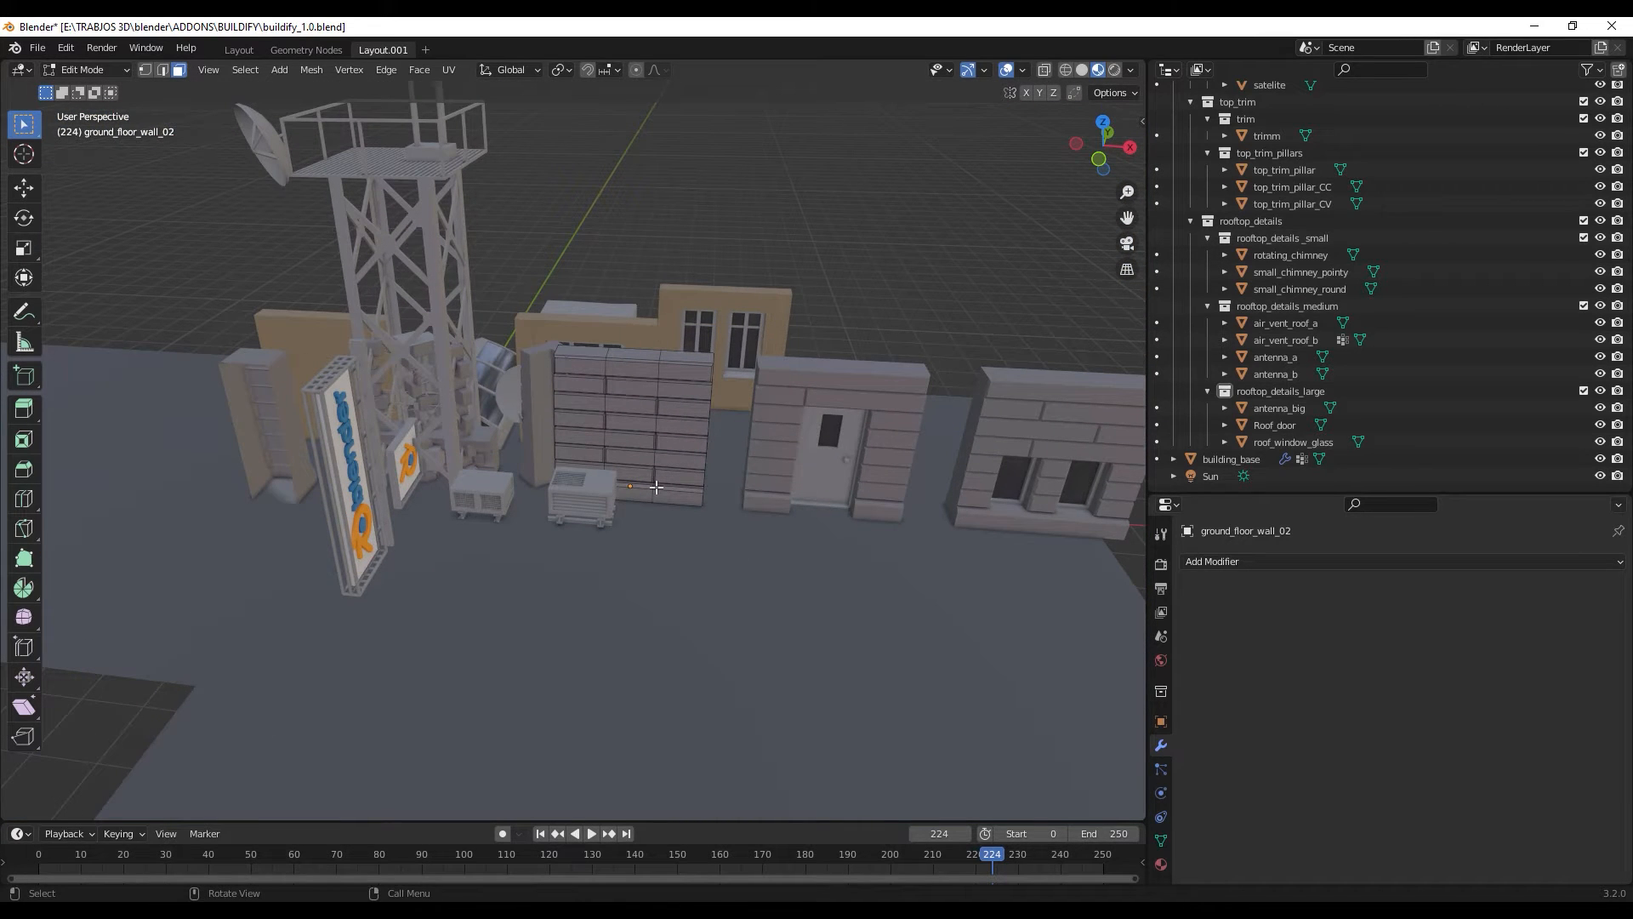
key("Tab")
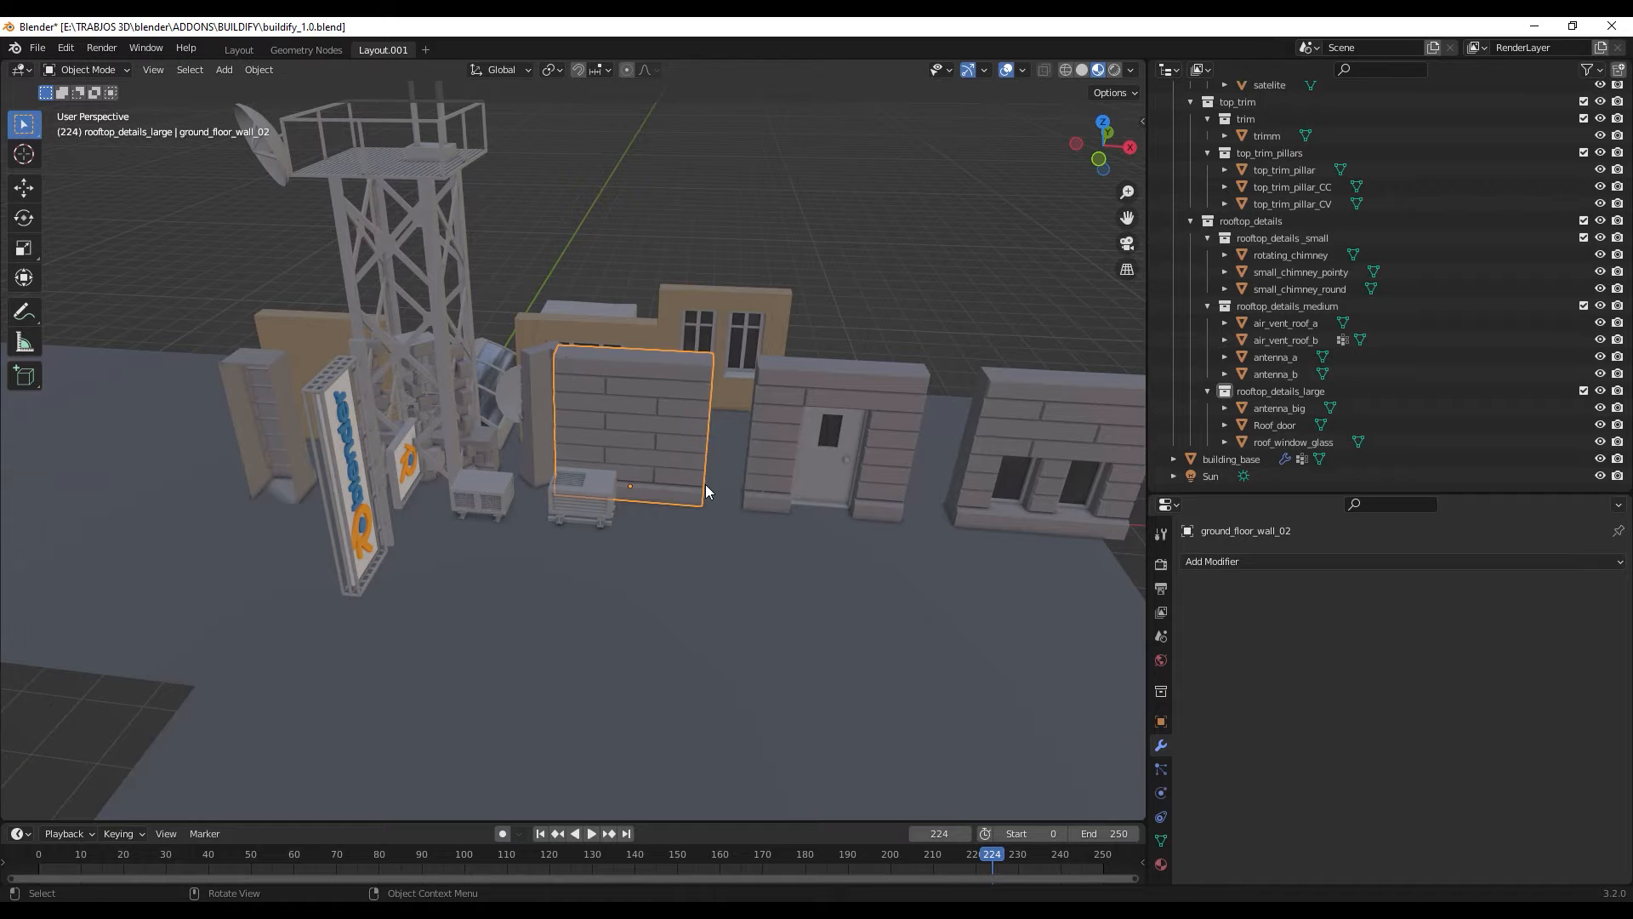
- Show the material properties of the ground_floor_wall_02 module and view its stone surface up close
middle_click_drag(689, 510, 618, 443, "shift")
scroll(621, 382, "up", 3)
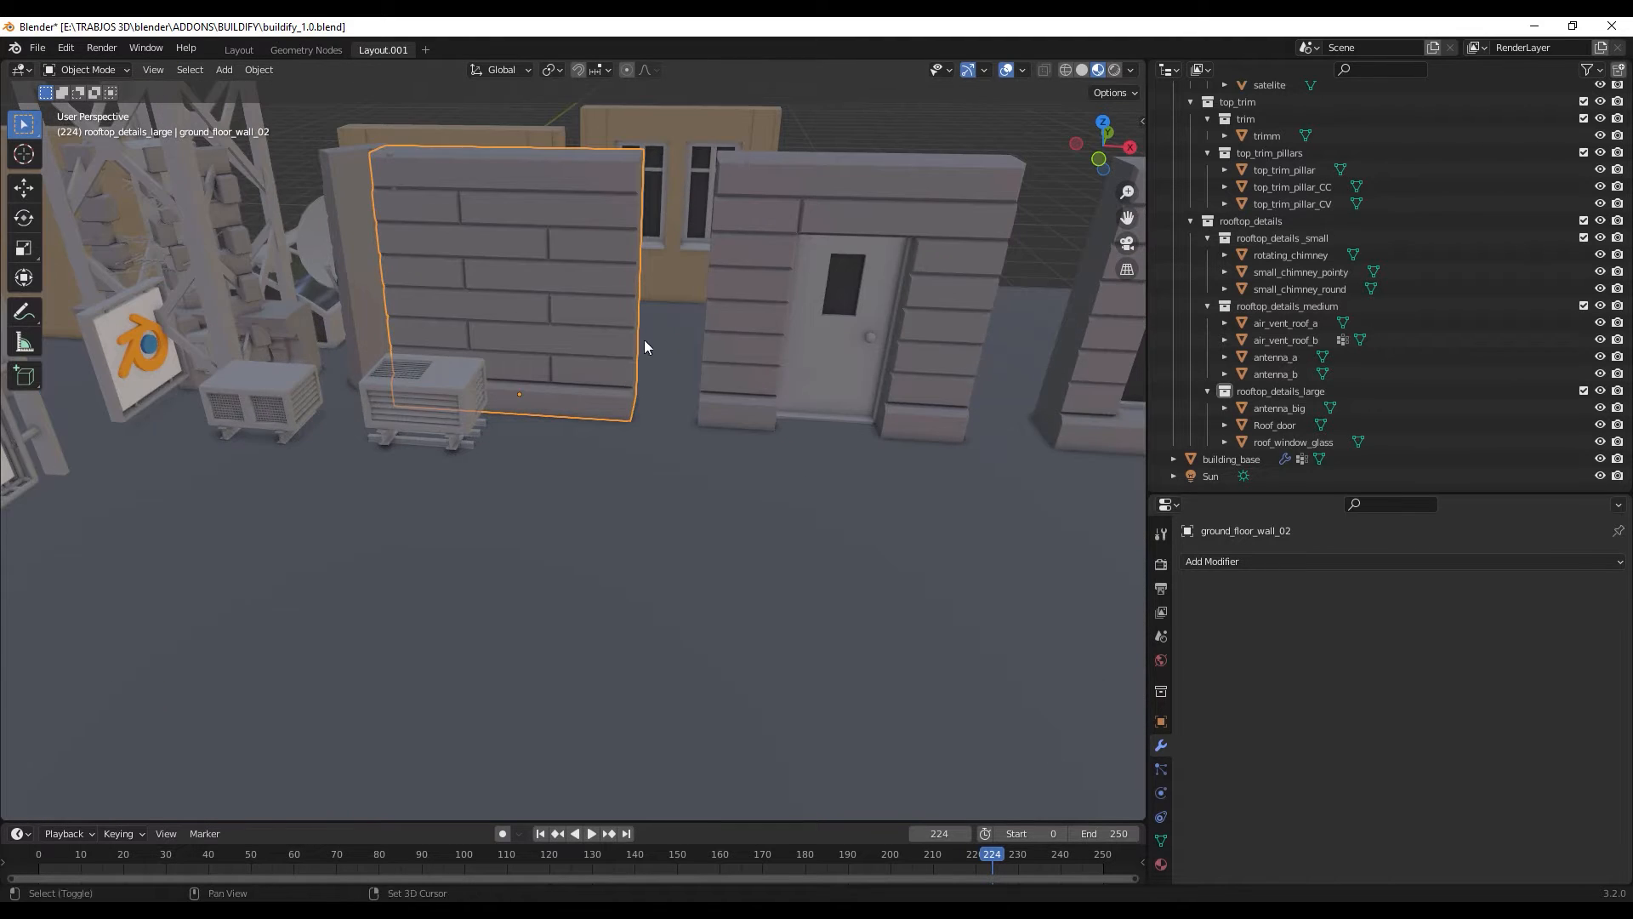
middle_click_drag(644, 342, 587, 271, "shift")
left_click(1161, 864)
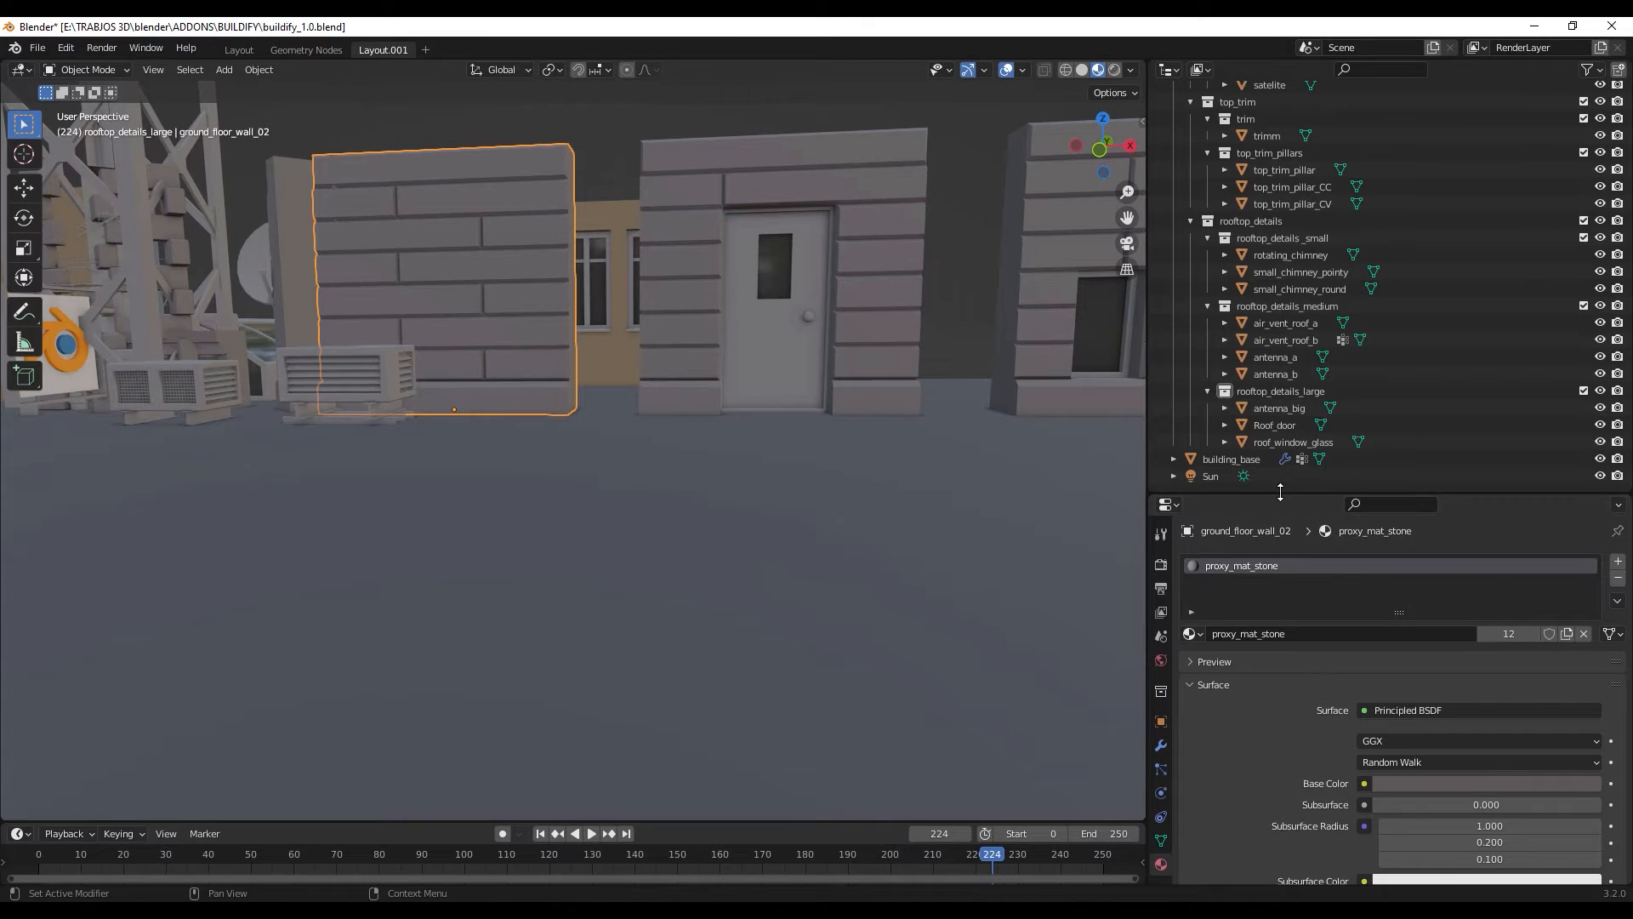
left_click_drag(1278, 495, 1287, 468)
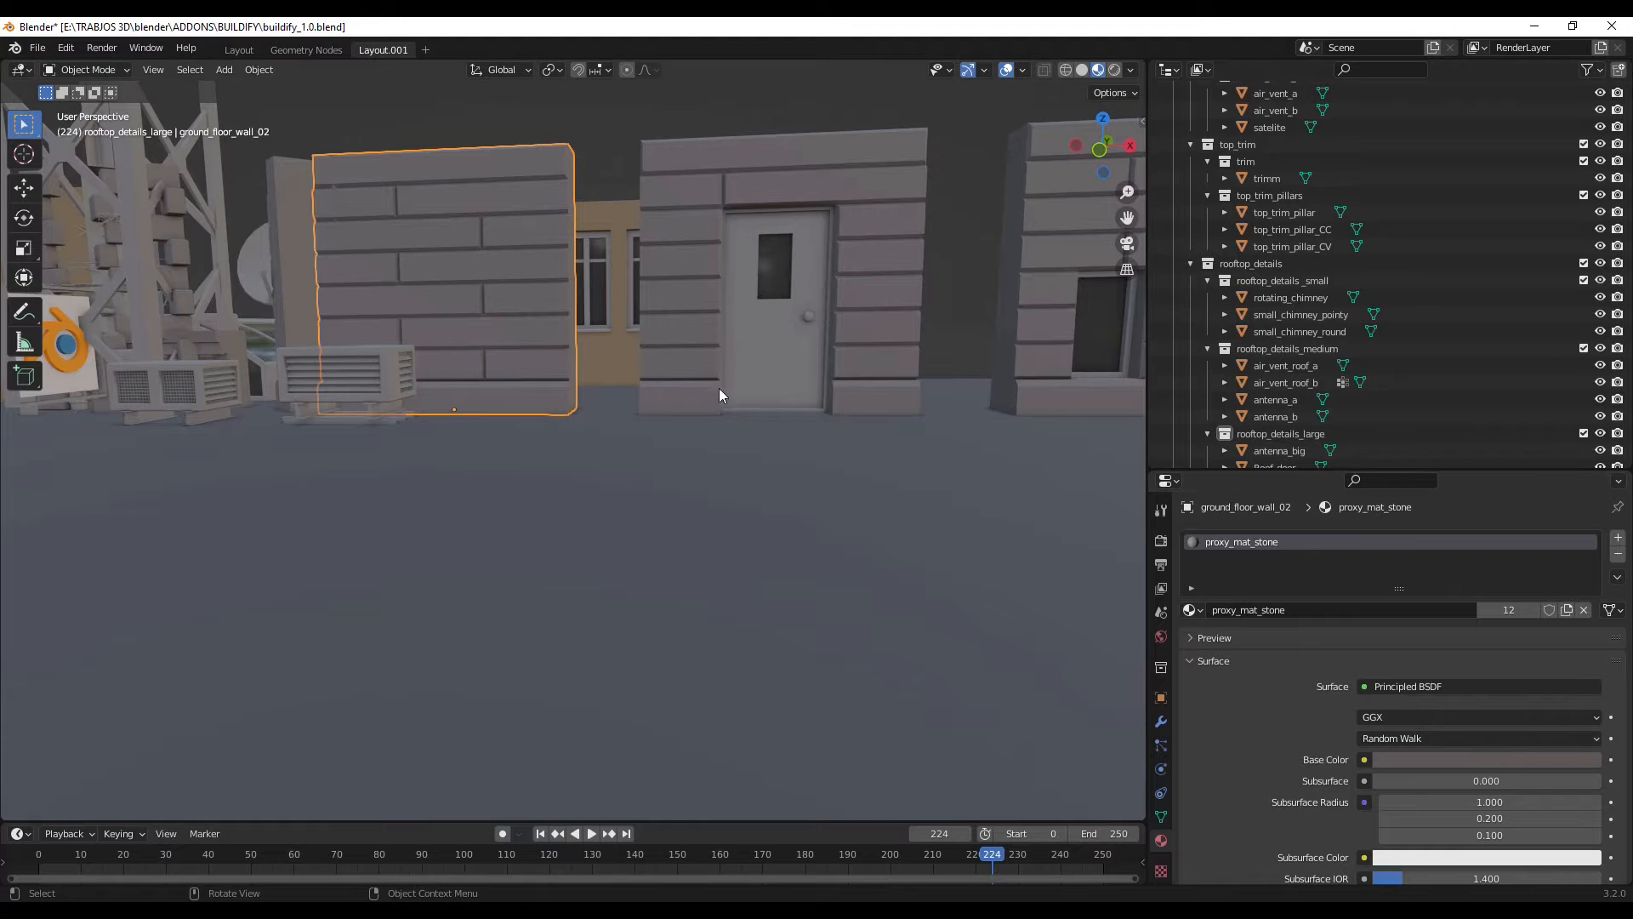
middle_click_drag(600, 501, 656, 589, "shift")
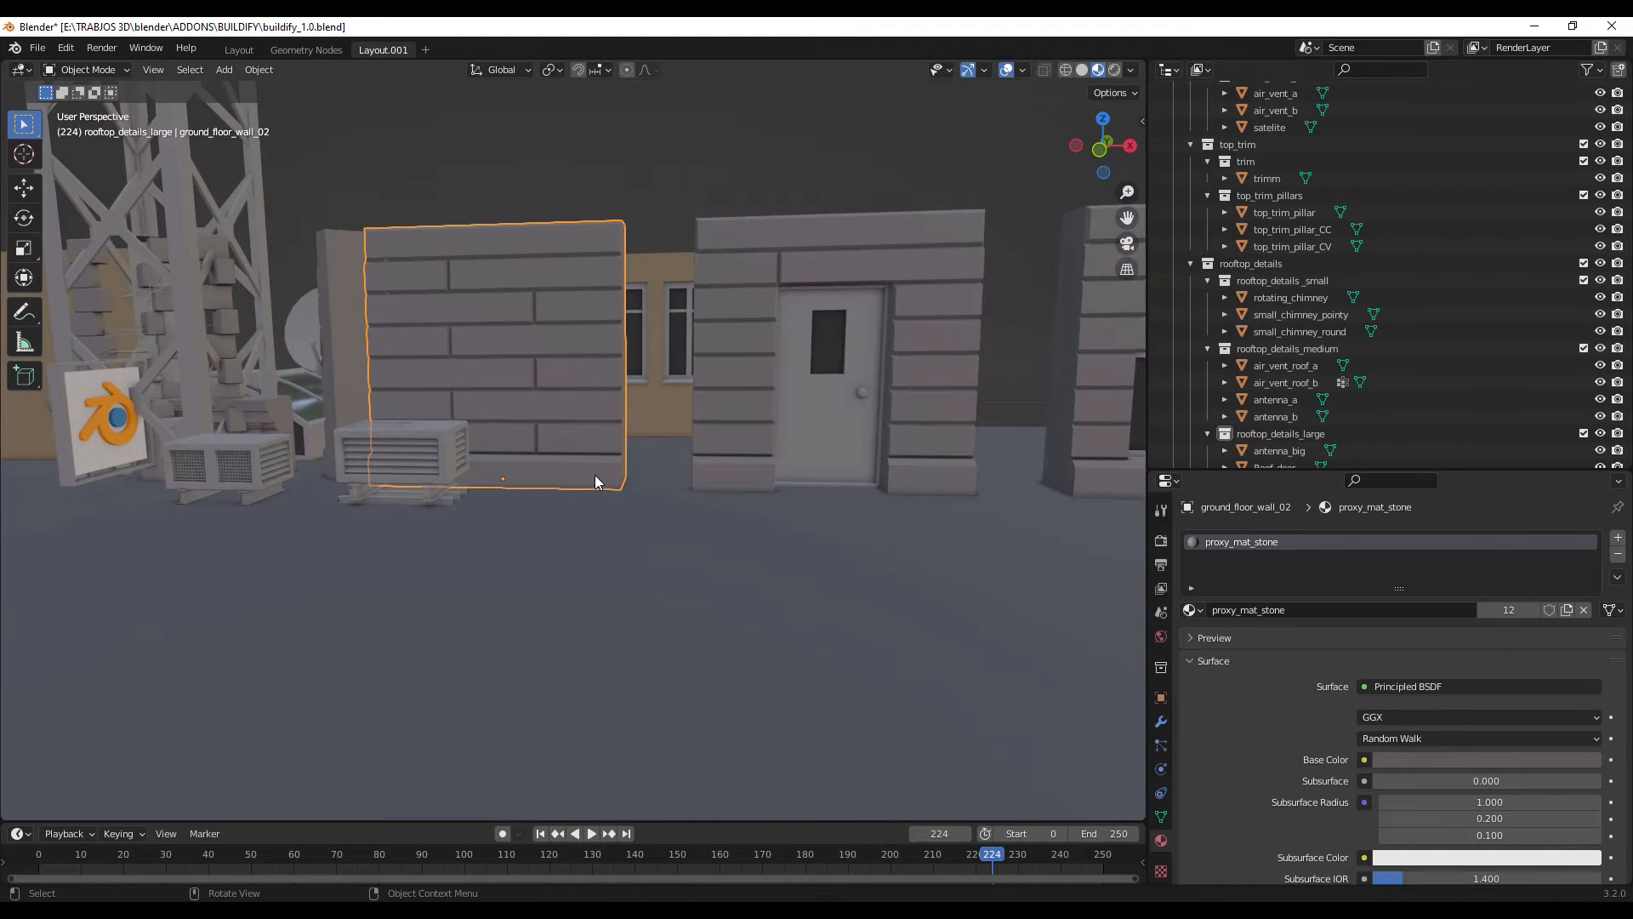
middle_click_drag(595, 474, 604, 499)
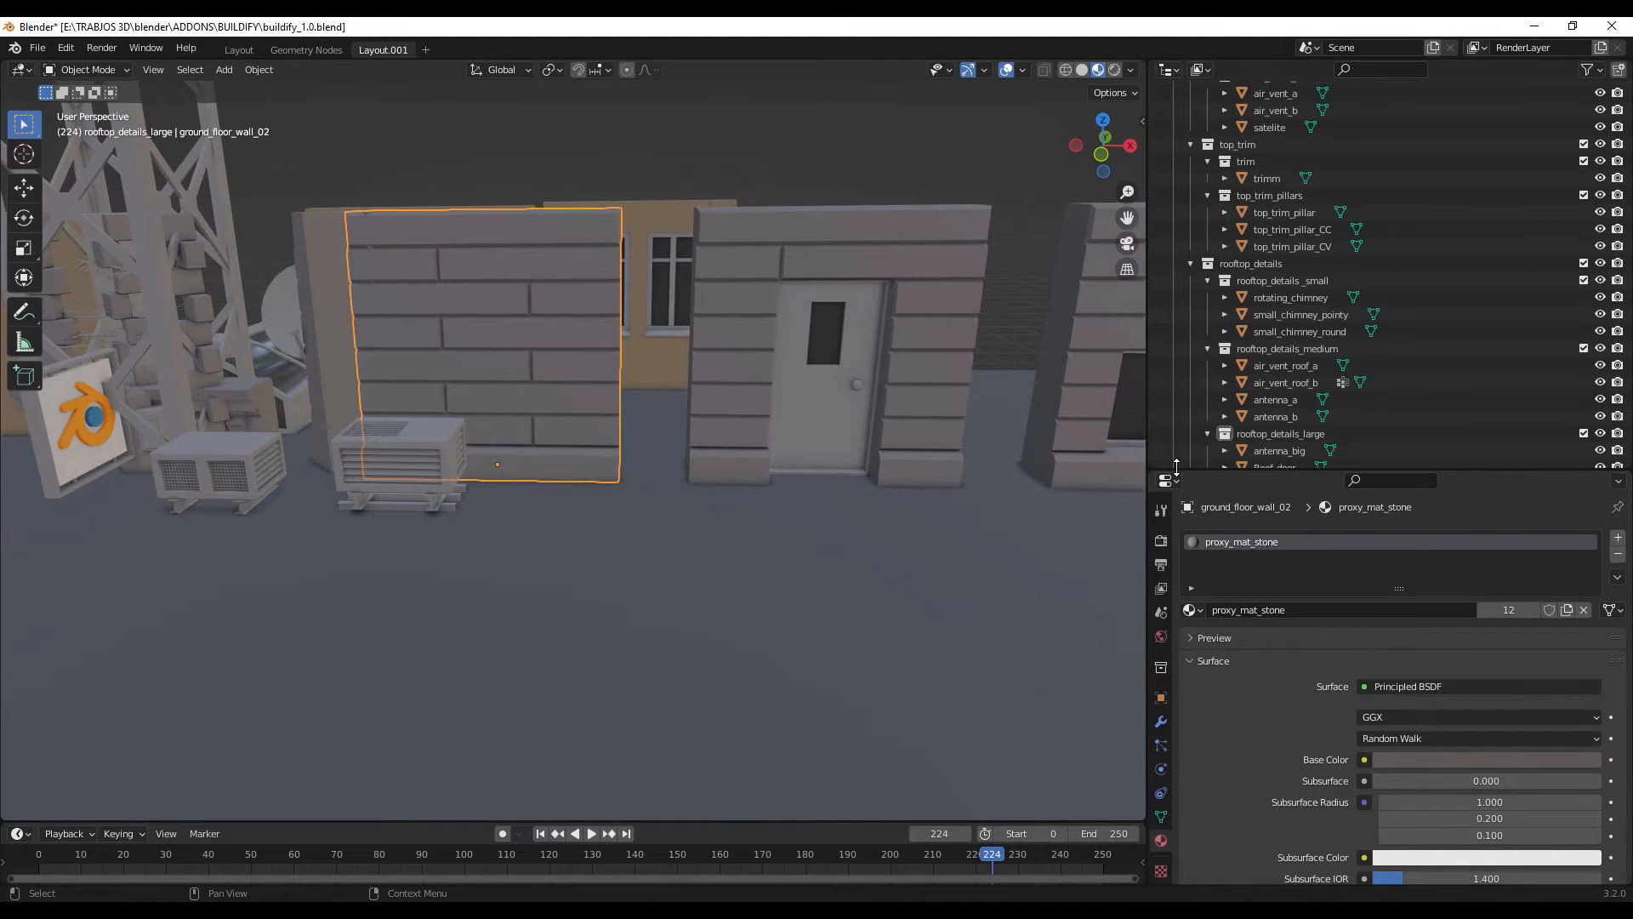
- Collapse the modules collection and shrink the Outliner to give the material properties more room
mouse_move(1176, 467)
left_mouse_down()
mouse_move(1177, 436)
mouse_move(1176, 457)
left_mouse_up()
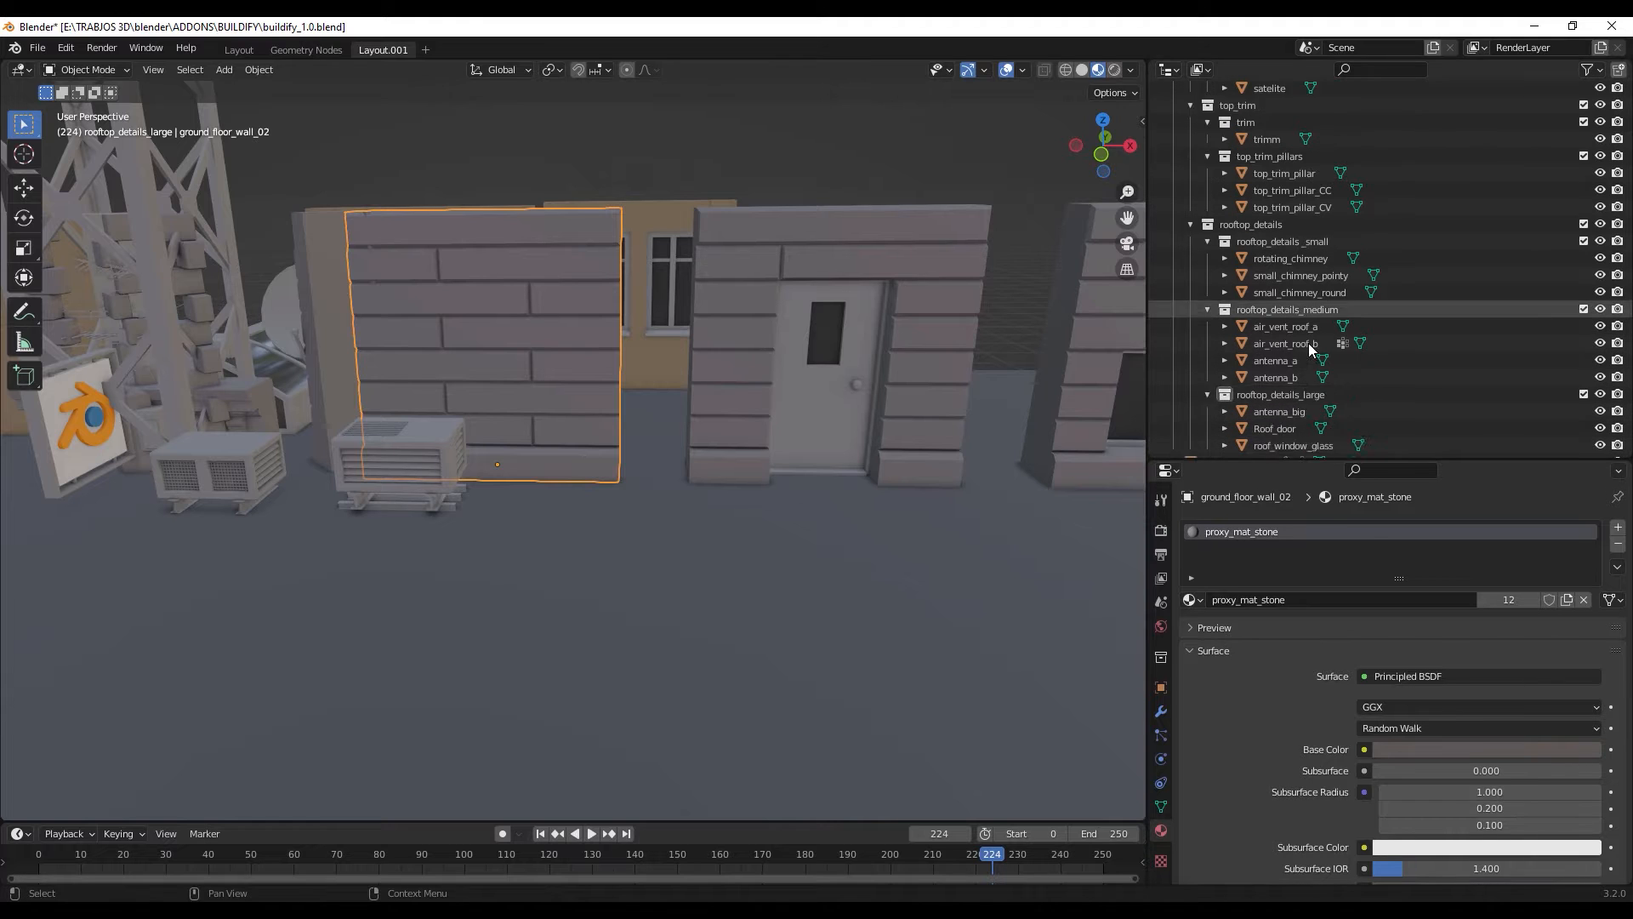
scroll(1309, 343, "up", 6)
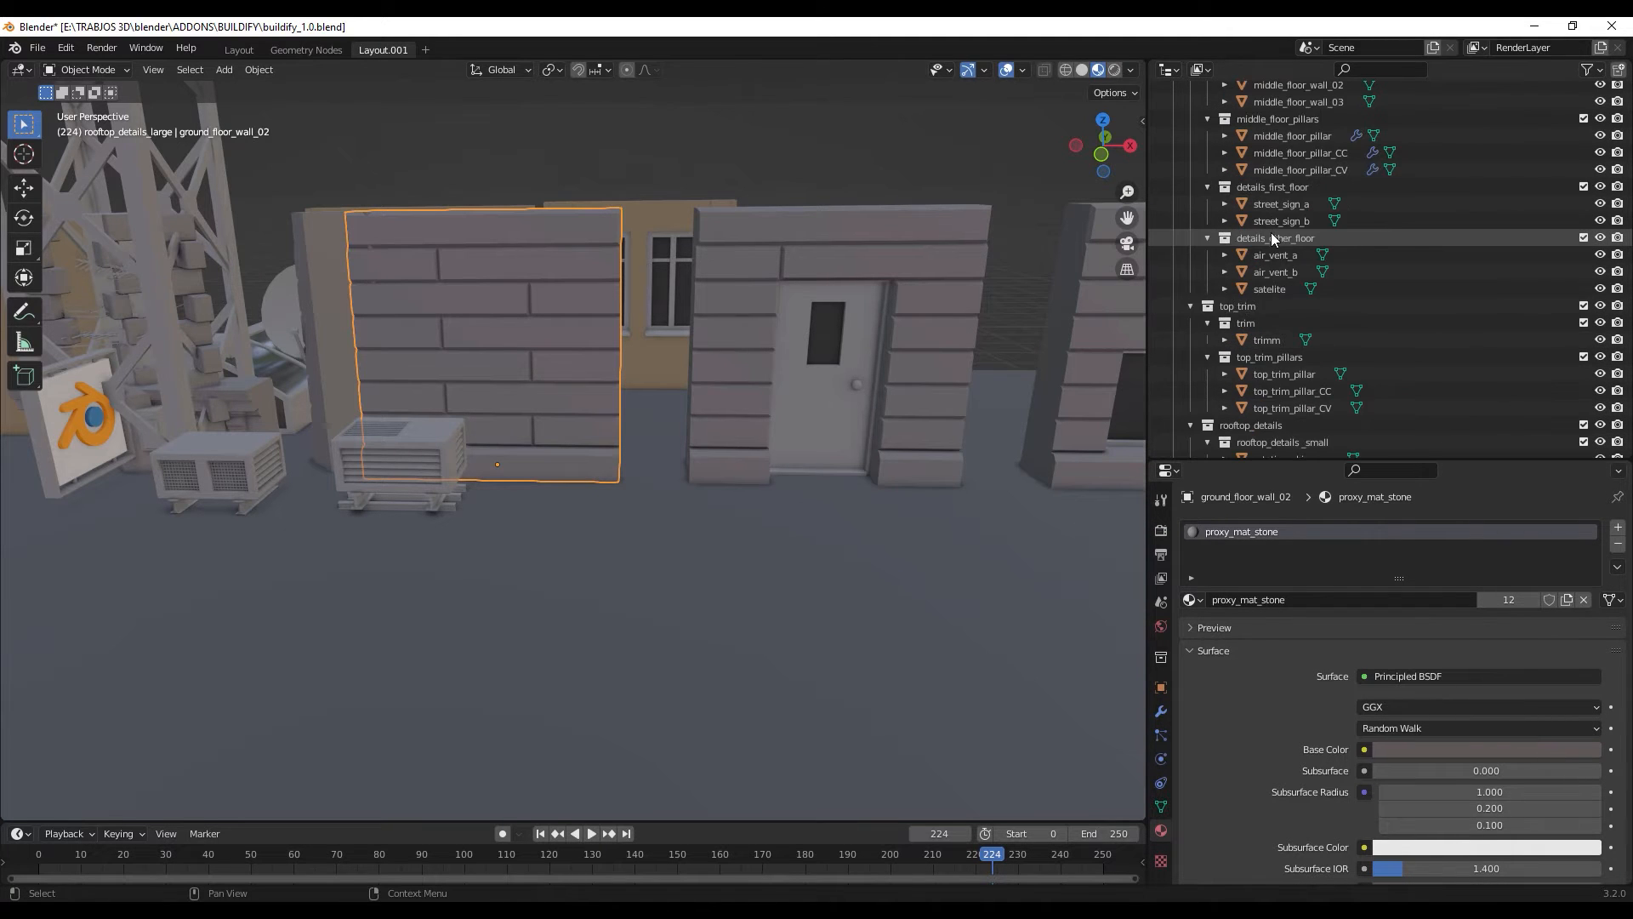
scroll(1273, 240, "up", 7)
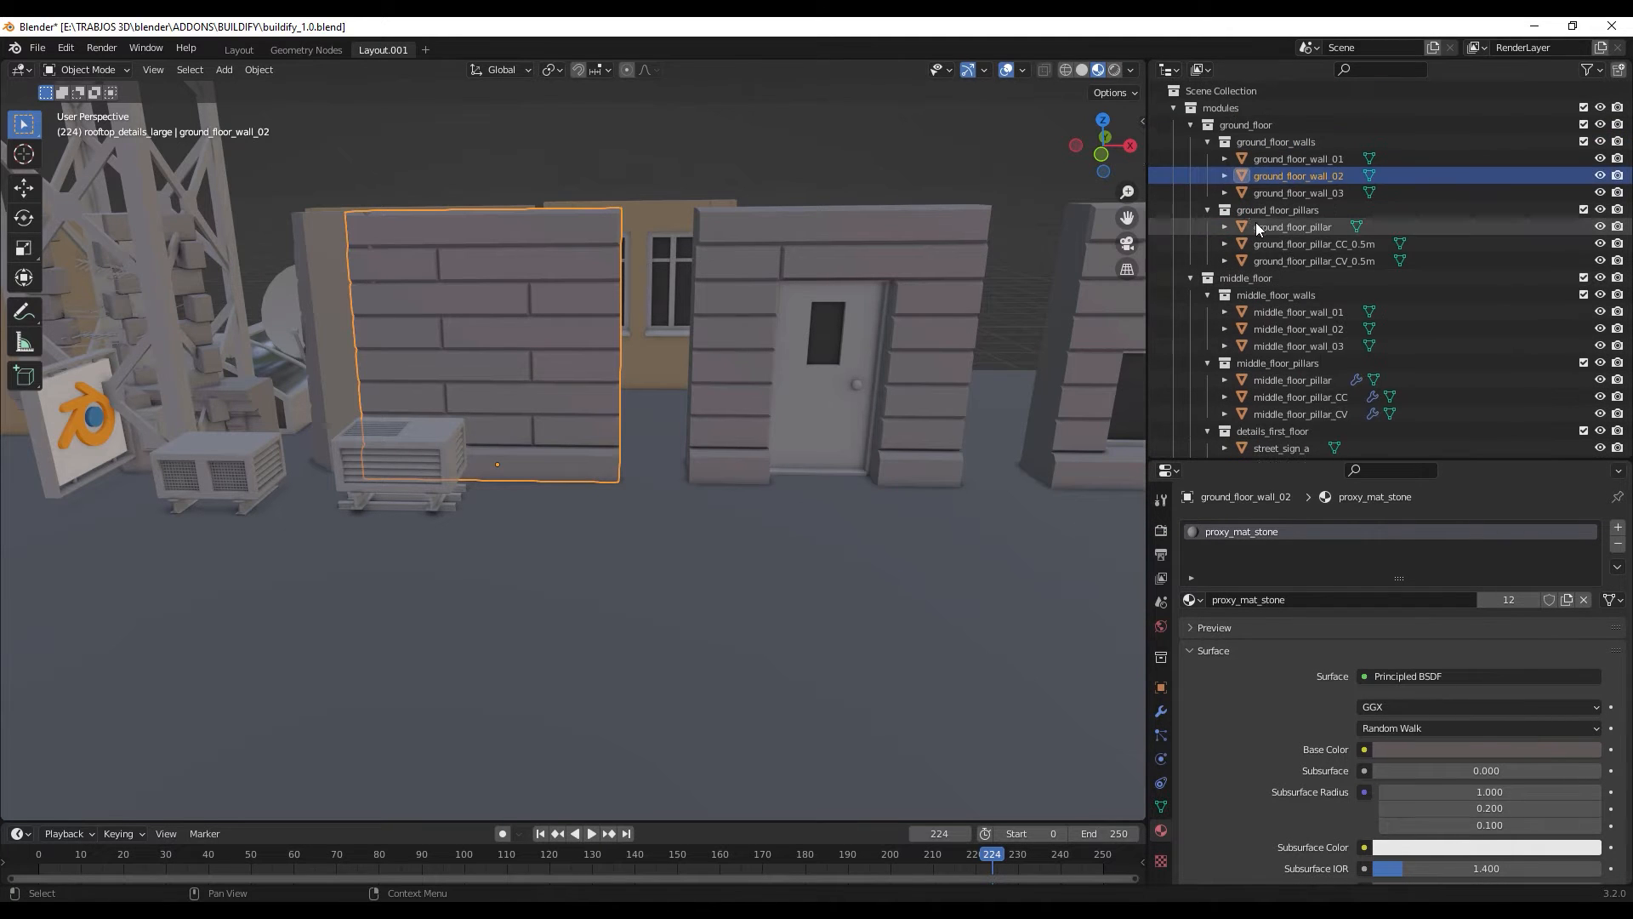
left_click(1173, 108)
left_click_drag(1339, 458, 1339, 242)
- Look through the Principled BSDF surface settings of the proxy_mat_stone material
scroll(1434, 580, "down", 2)
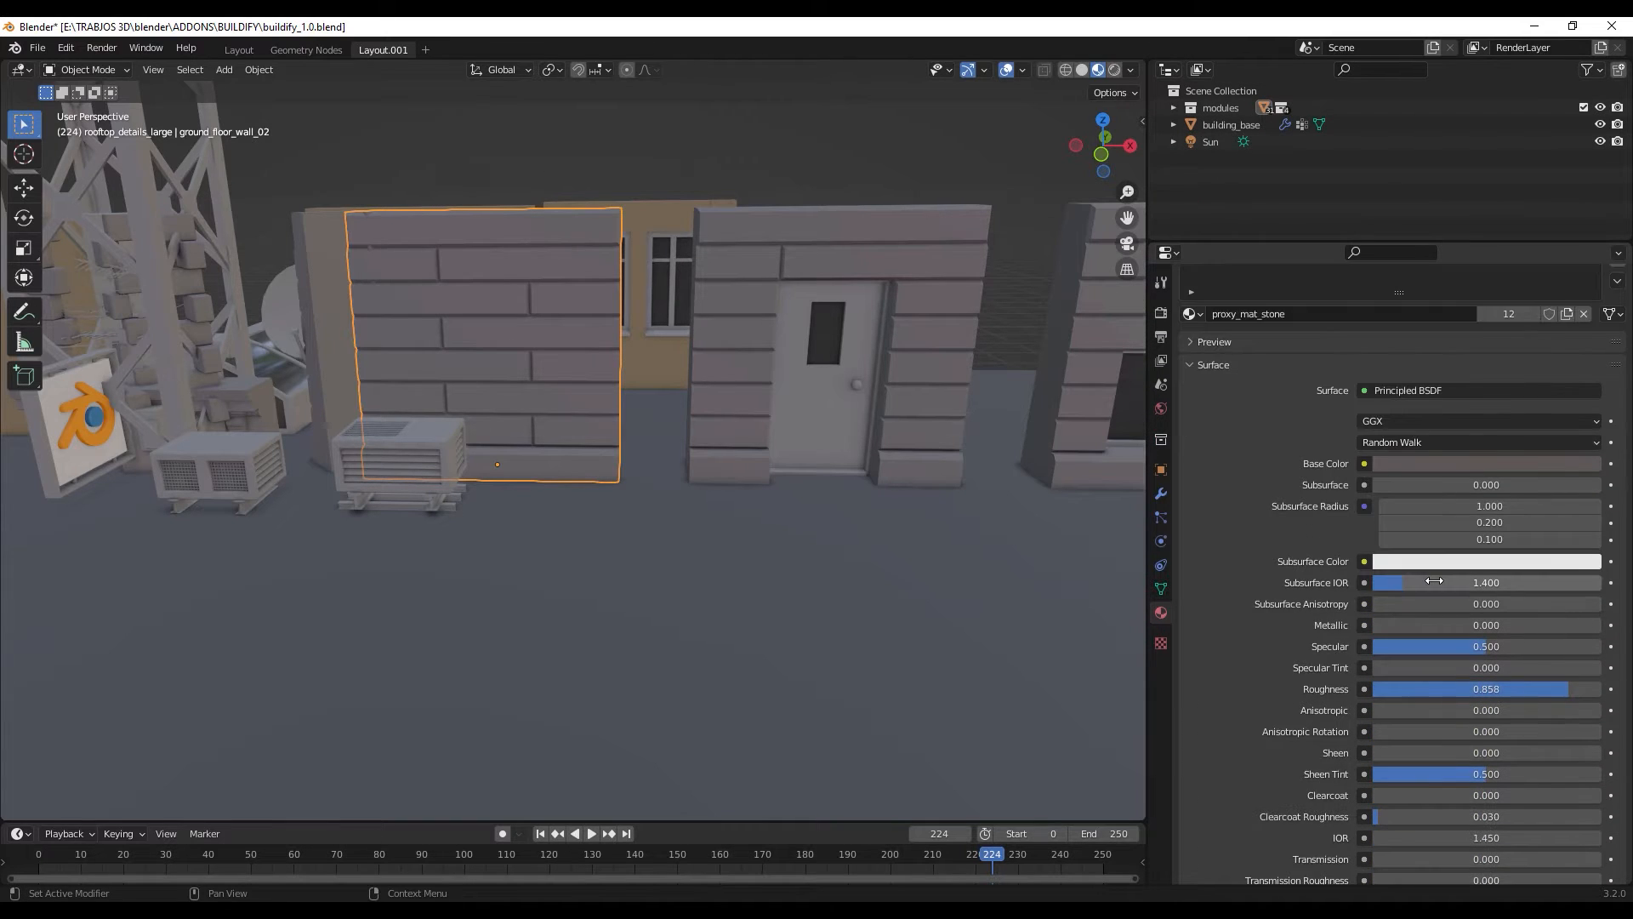
scroll(1434, 580, "down", 5)
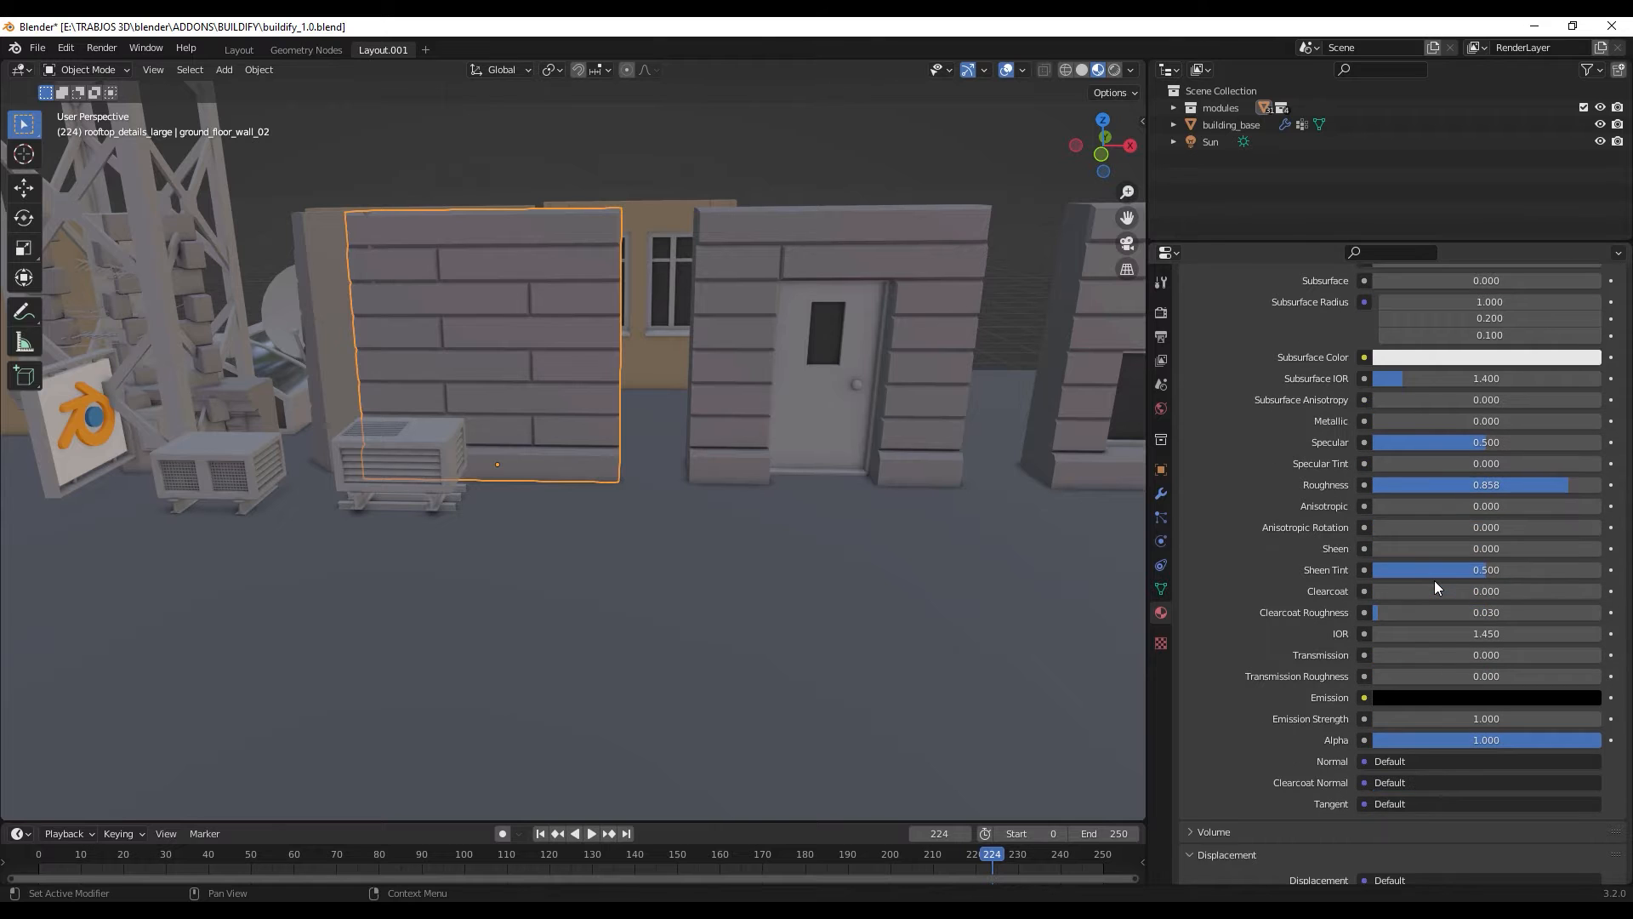
scroll(1434, 580, "up", 8)
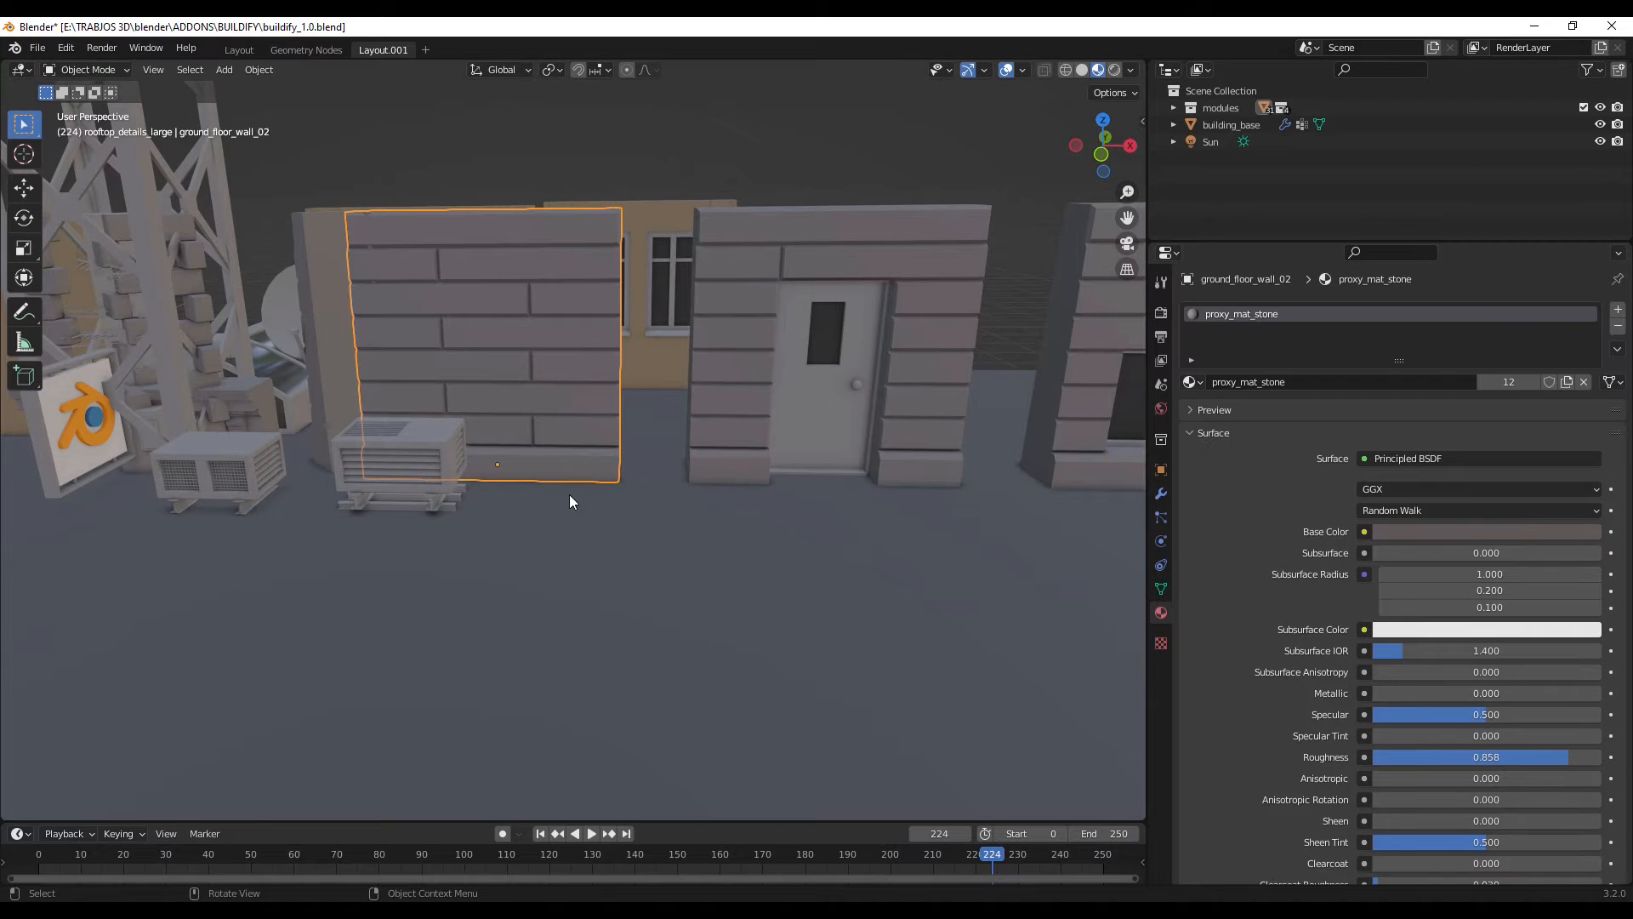
- Select the building_base plane and enable its GeometryNodes modifier in the viewport to generate the building
scroll(561, 527, "down", 5)
middle_click_drag(546, 562, 667, 452)
scroll(667, 453, "up", 4)
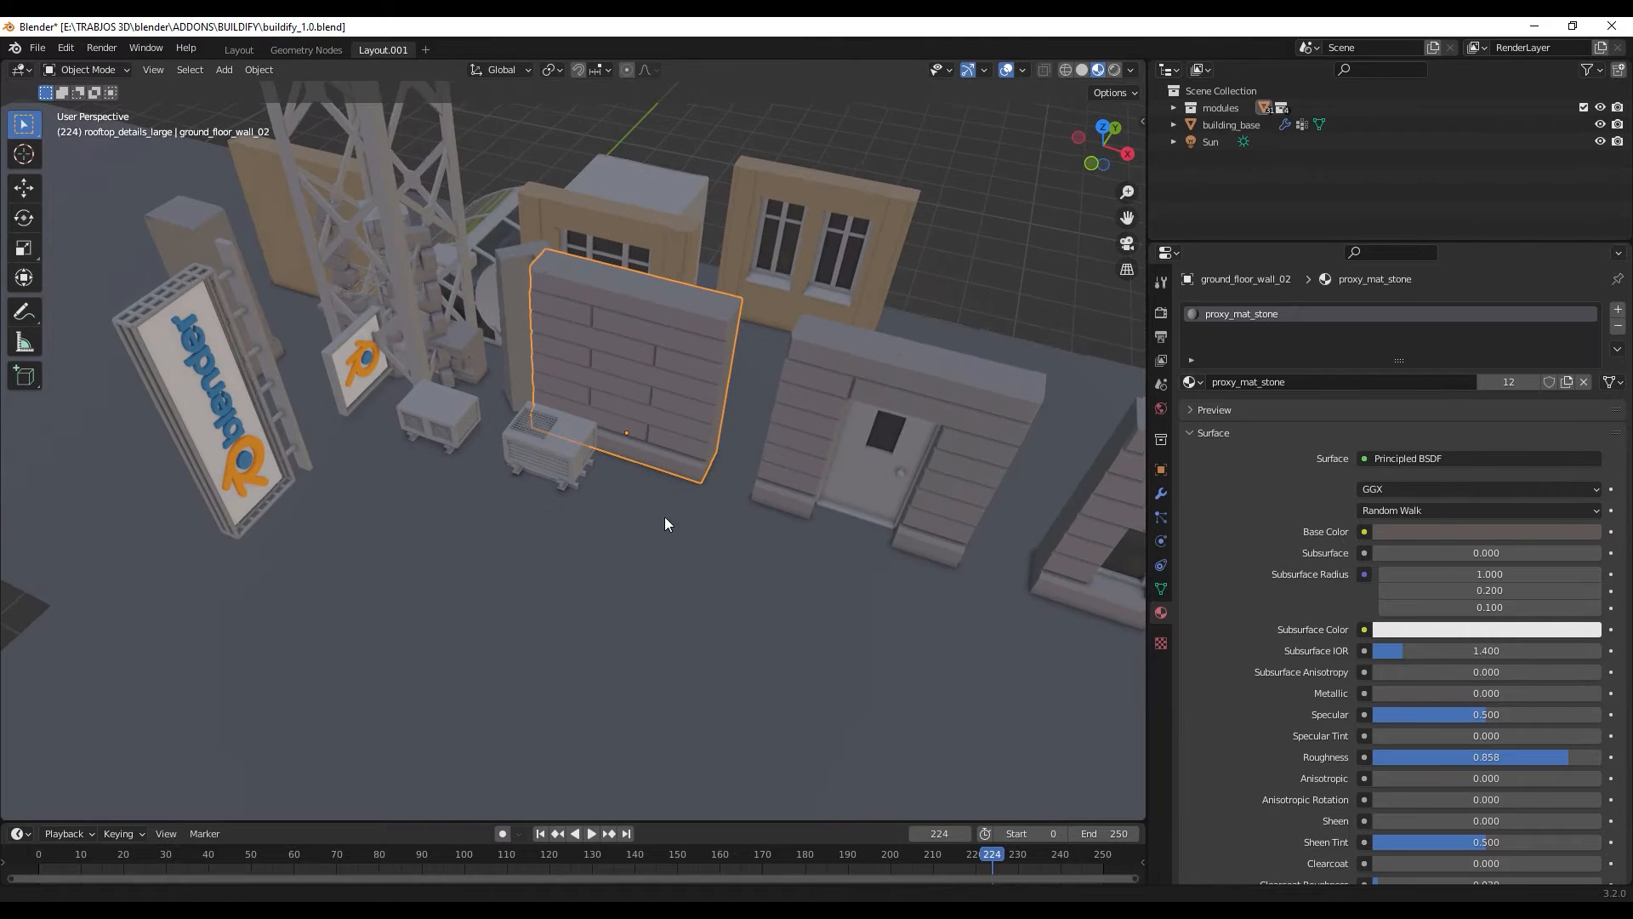
scroll(729, 565, "down", 6)
mouse_move(730, 565)
middle_mouse_down()
mouse_move(758, 539)
mouse_move(749, 561)
middle_mouse_up()
left_click(1161, 494)
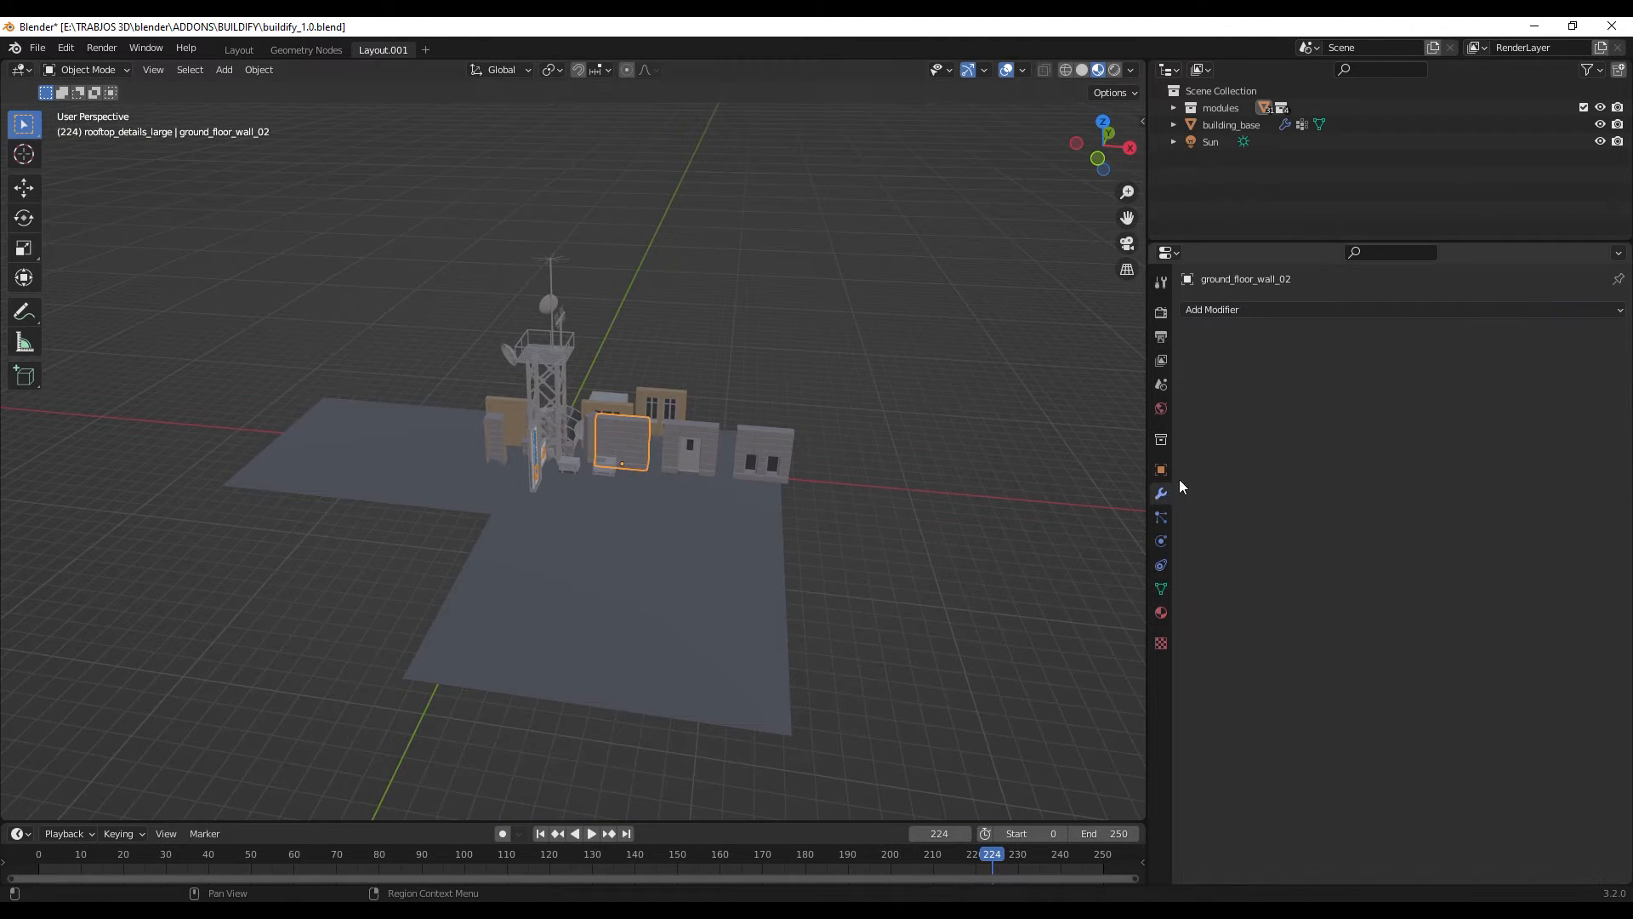
left_click(1209, 111)
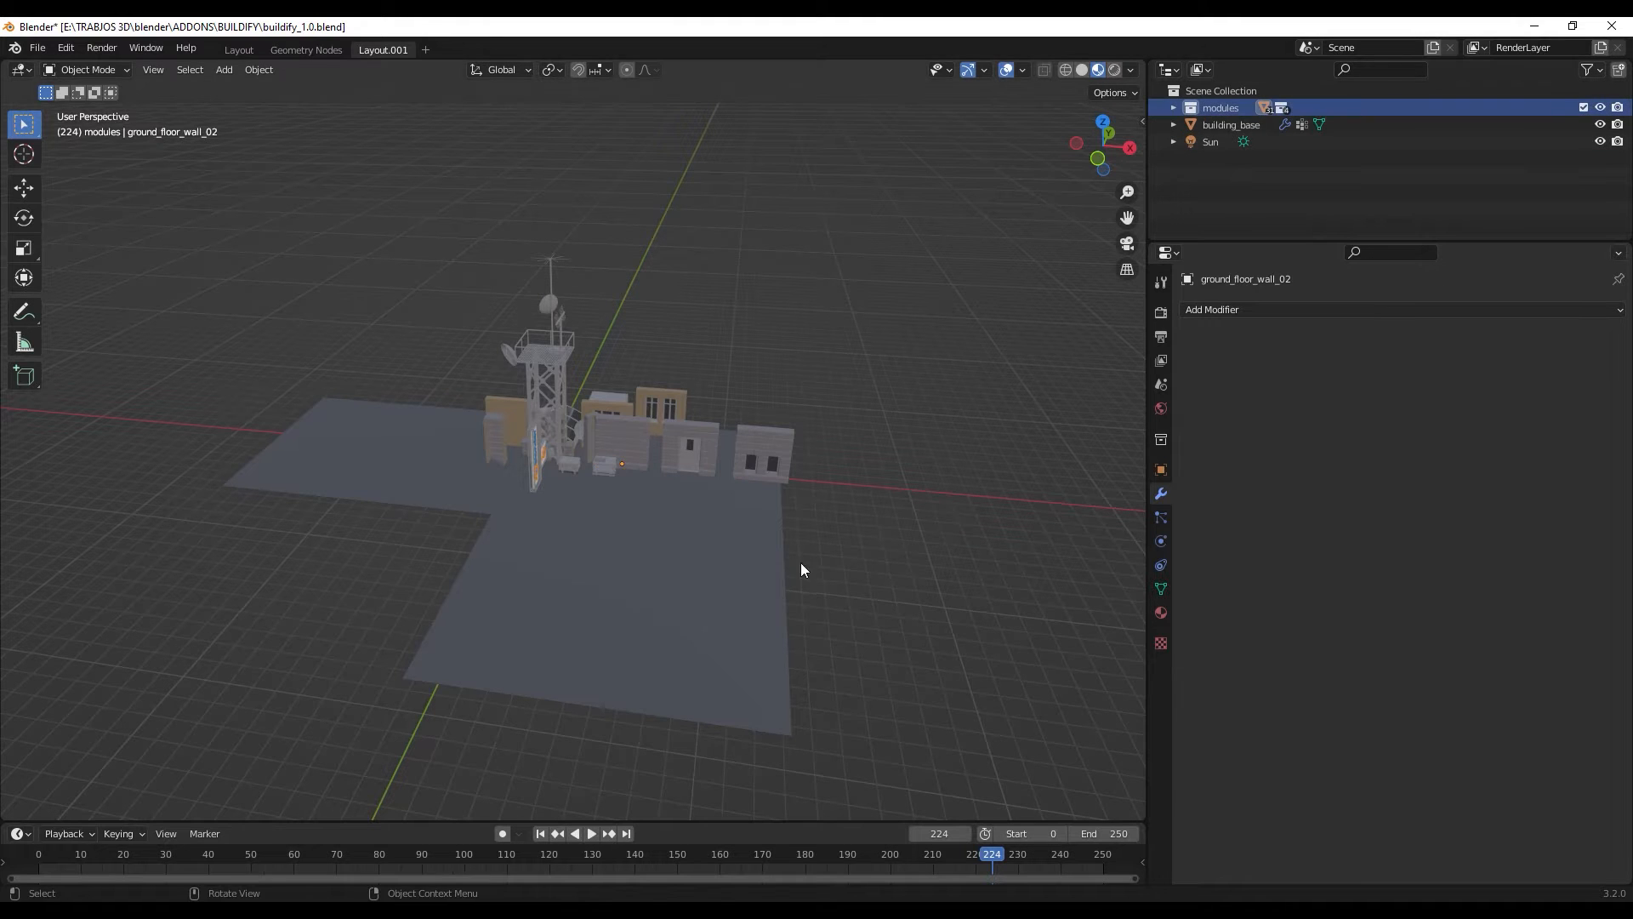
left_click(695, 579)
middle_click_drag(712, 650, 723, 544)
left_click(1539, 337)
scroll(723, 544, "up", 4)
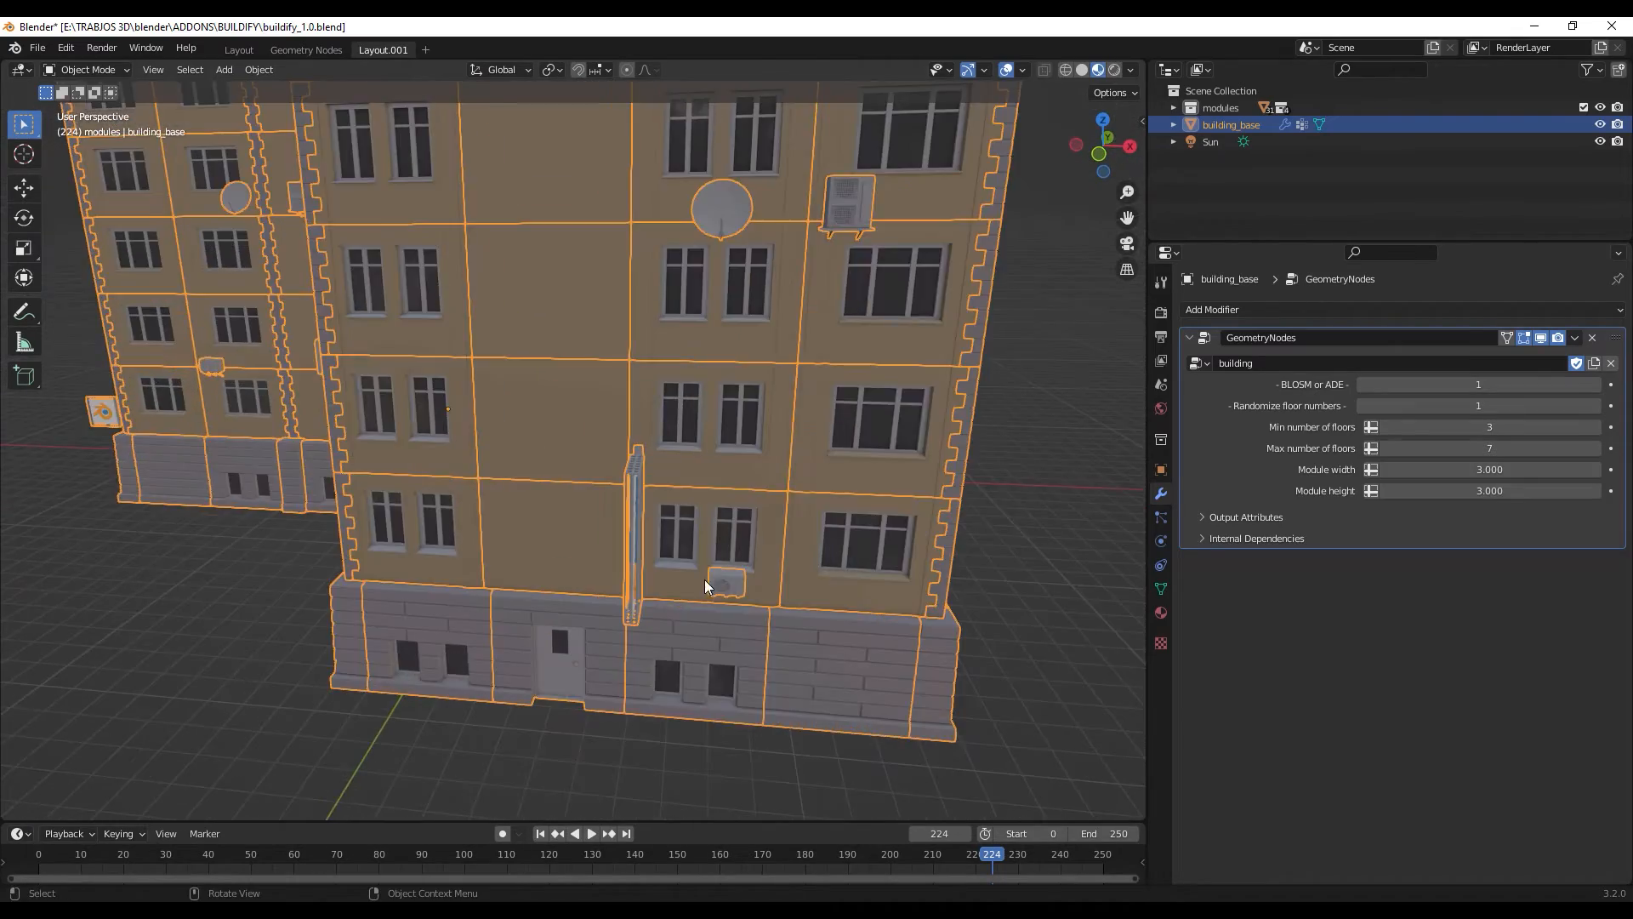
- Enter Edit Mode on building_base, hide its modifier in the viewport, and select the outer side edge of the front face
scroll(704, 585, "down", 2)
middle_click_drag(708, 632, 713, 279)
key("Tab")
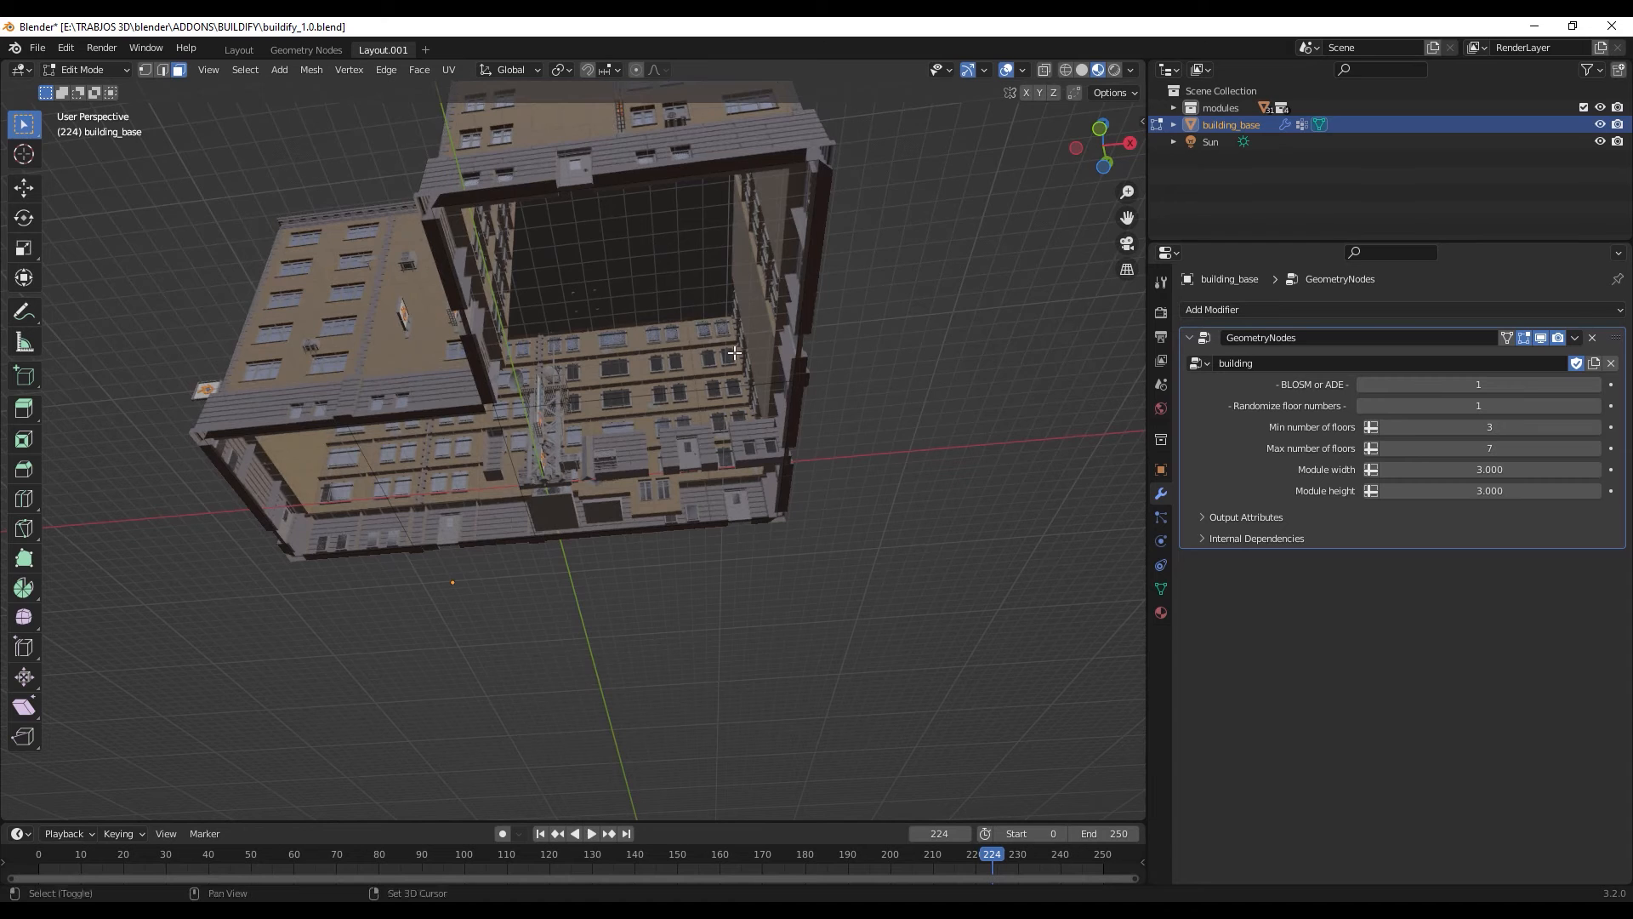
middle_click_drag(734, 352, 1218, 420)
left_click(1543, 339)
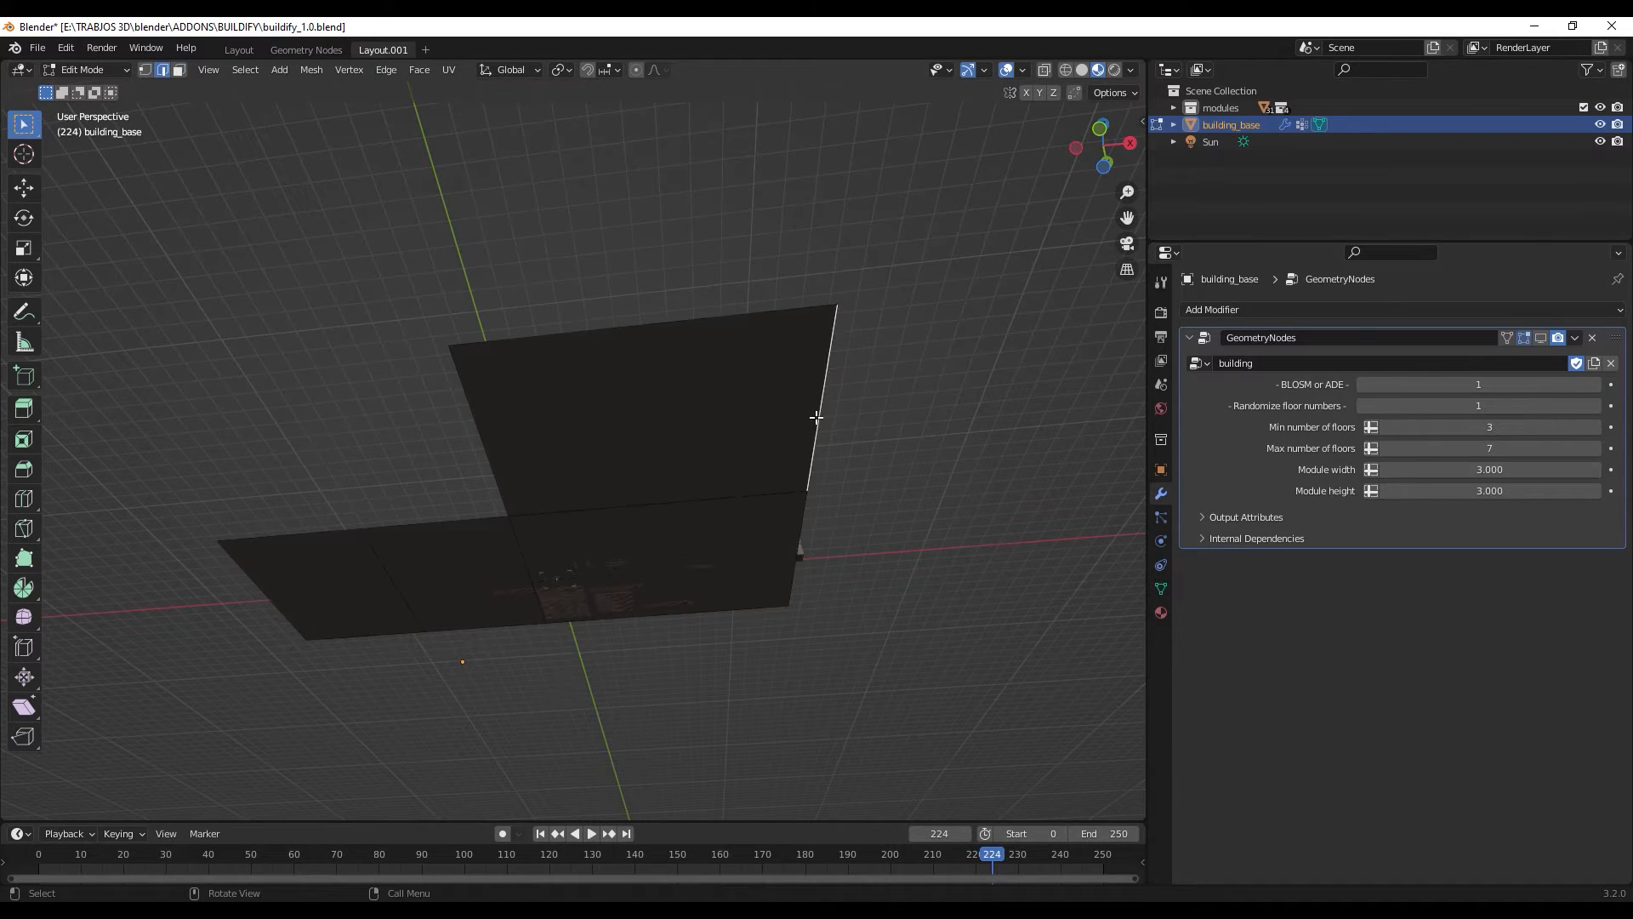
middle_click_drag(816, 417, 847, 595)
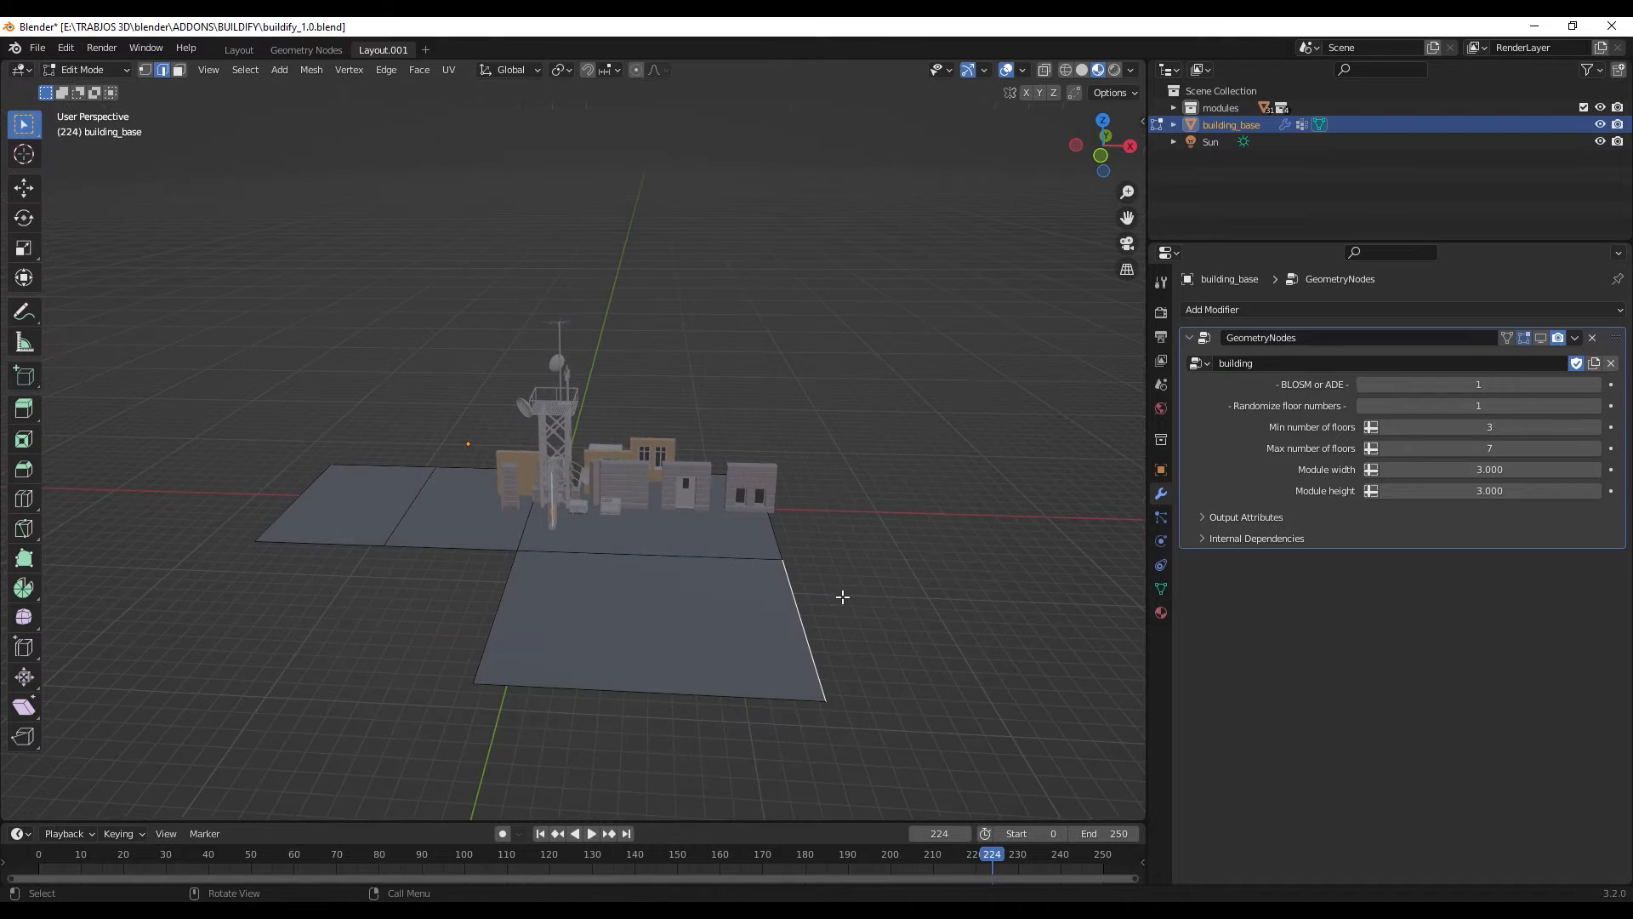
- Turn the GeometryNodes modifier's viewport display back on and switch the shading to Wireframe
left_click(1542, 338)
middle_click_drag(1108, 539, 740, 583)
key("z")
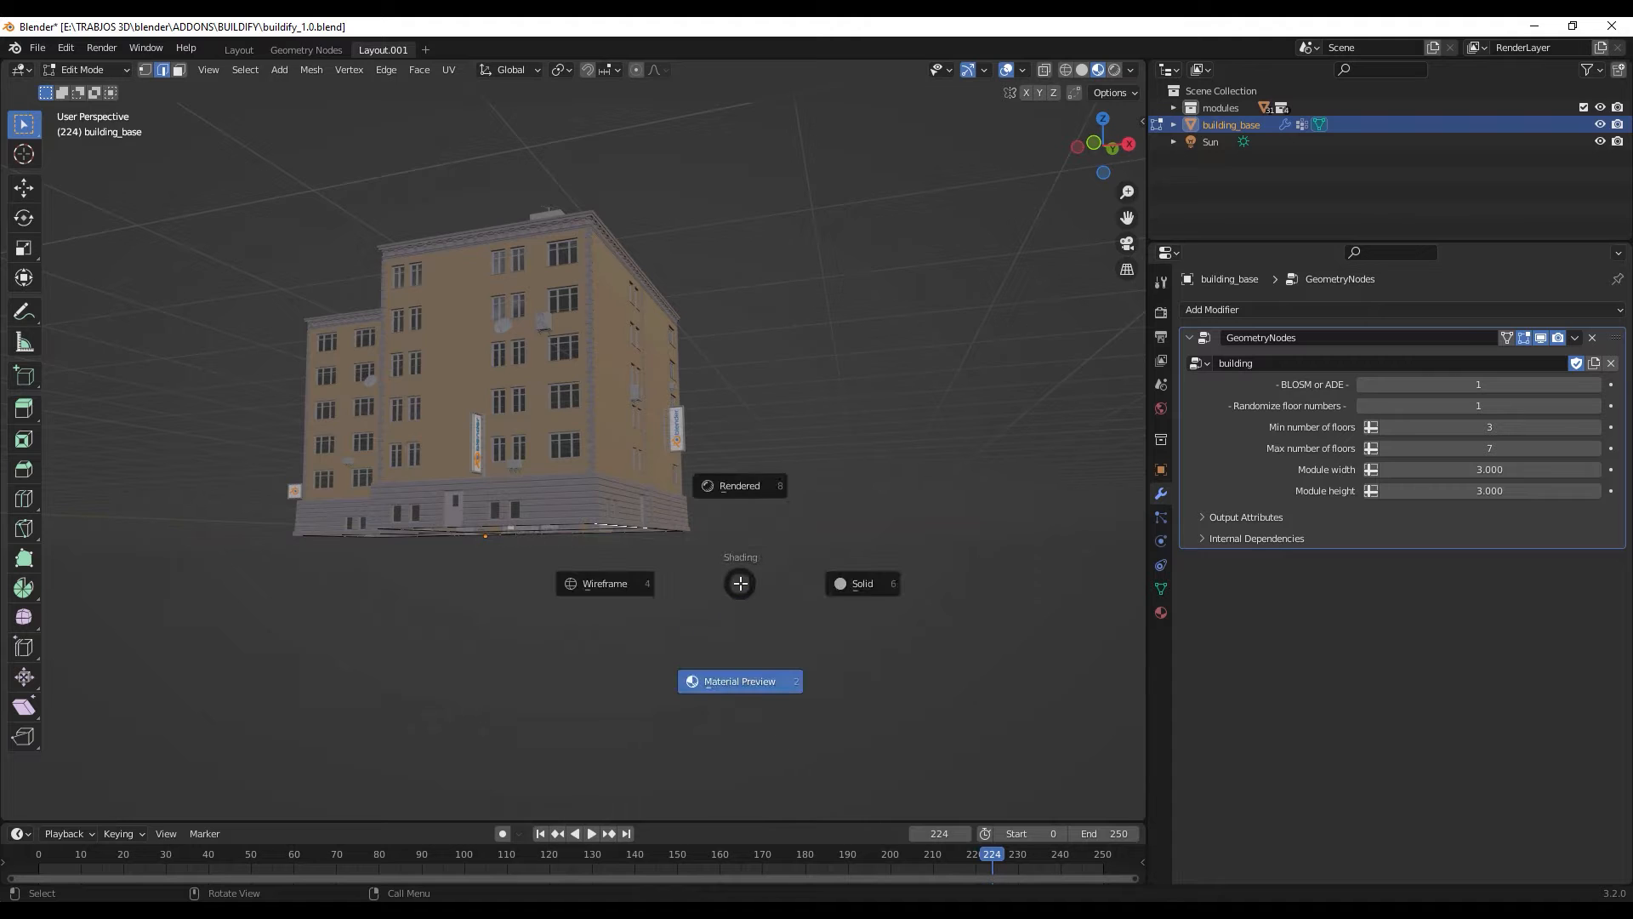
left_click(608, 586)
- Extrude the selected base edge outward along the global X axis and switch the shading to Material Preview
mouse_move(751, 644)
middle_mouse_down()
mouse_move(763, 685)
mouse_move(686, 613)
middle_mouse_up()
key("g")
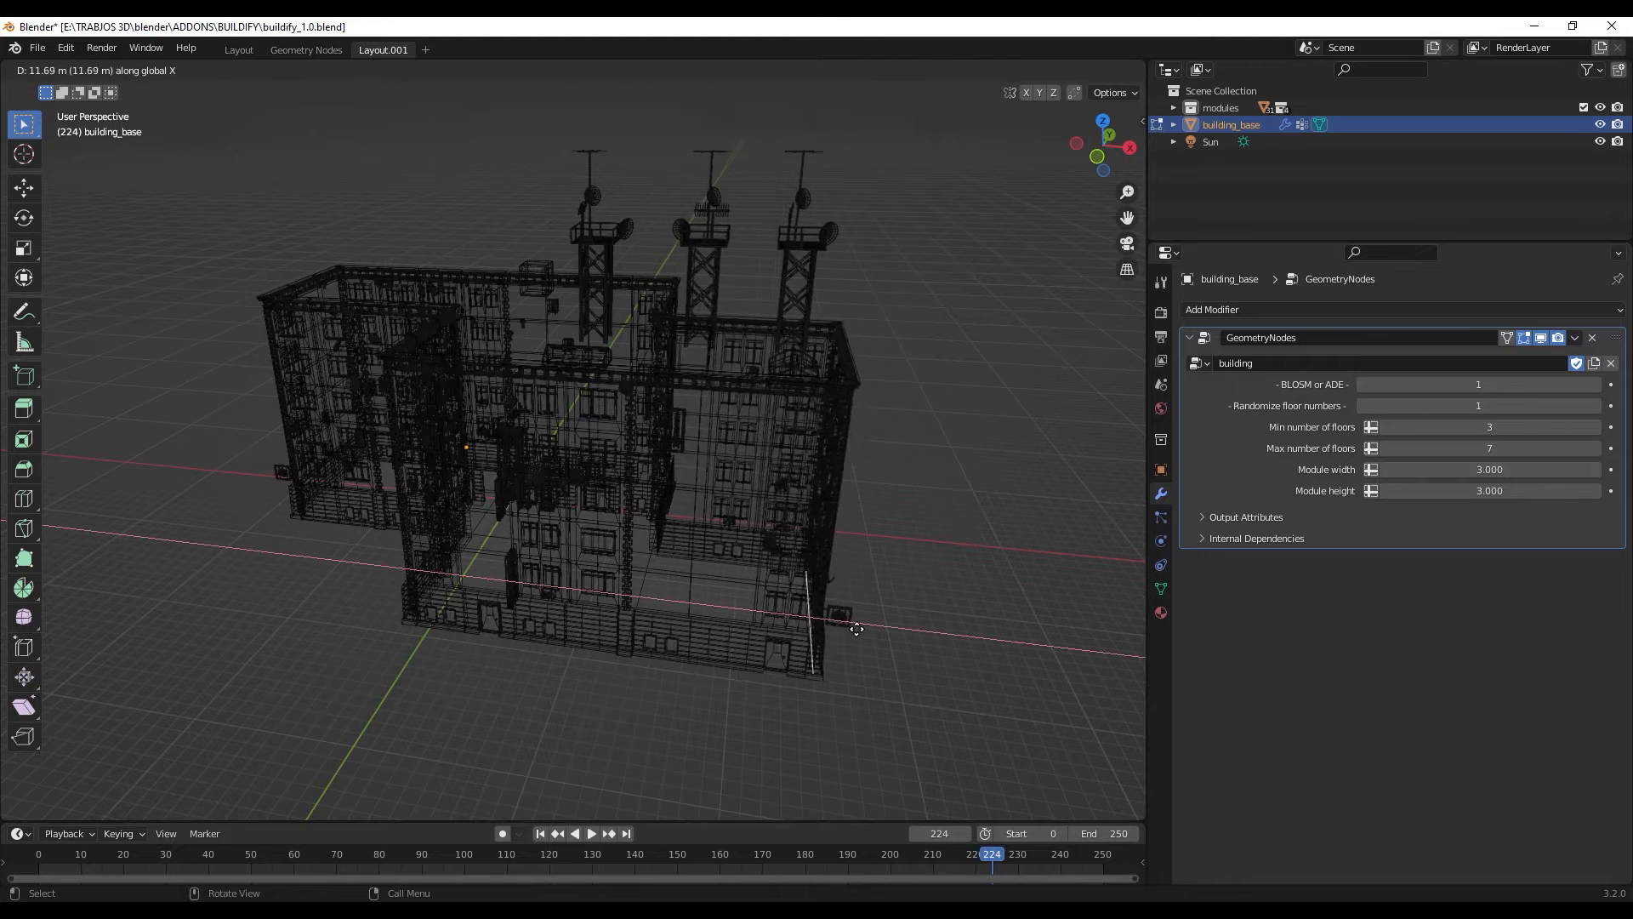
left_click(828, 578)
key("z")
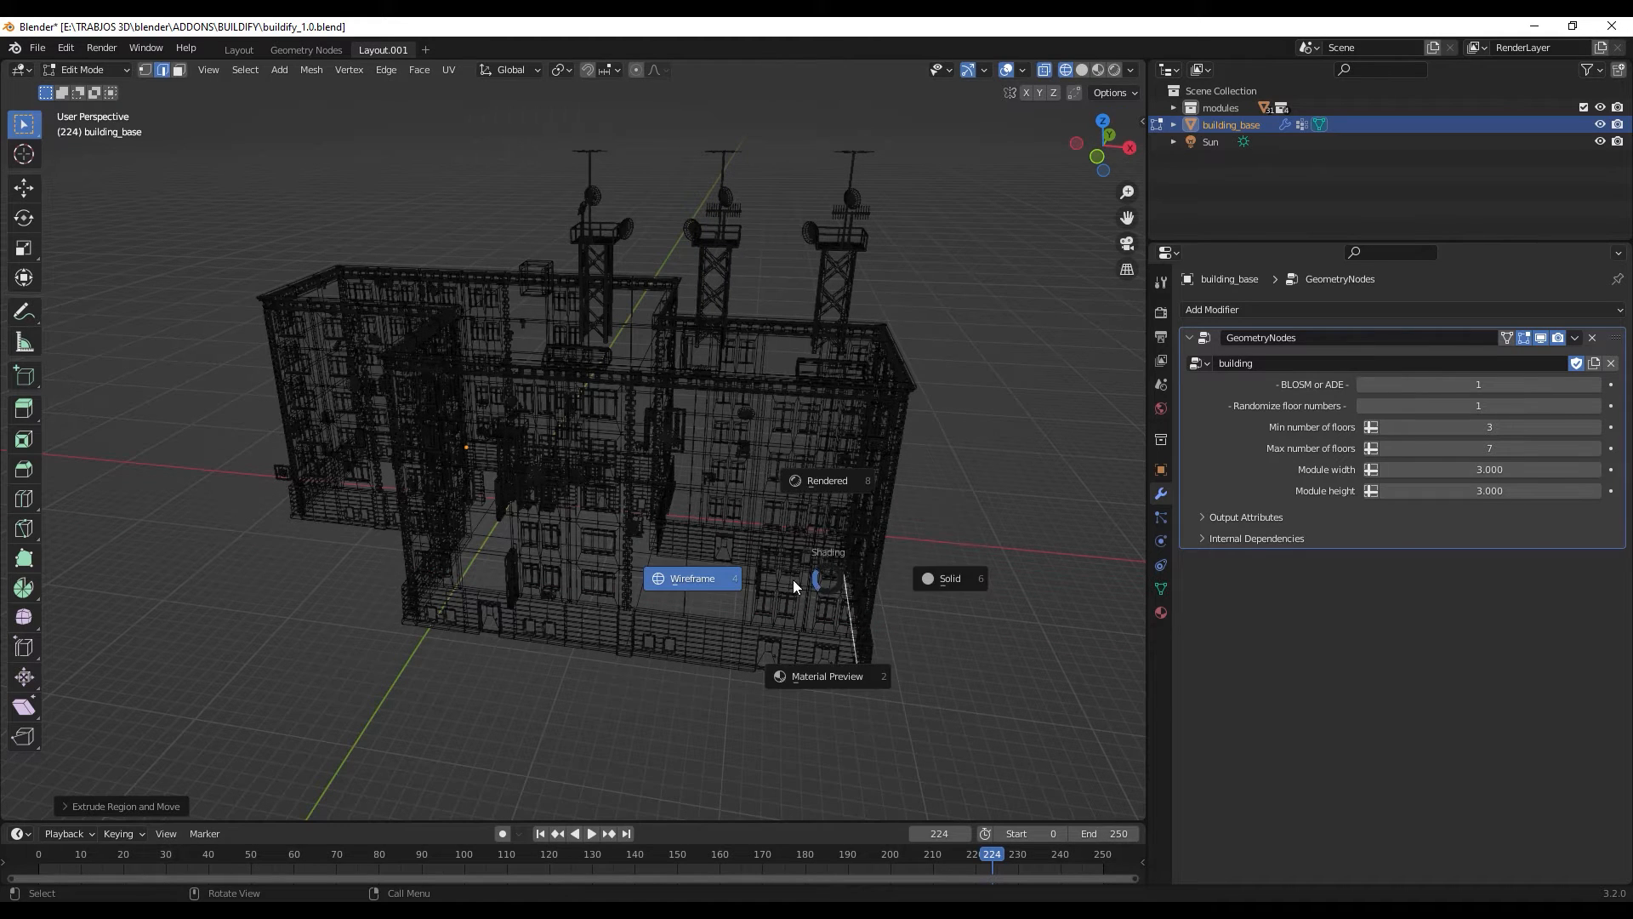
left_click(854, 672)
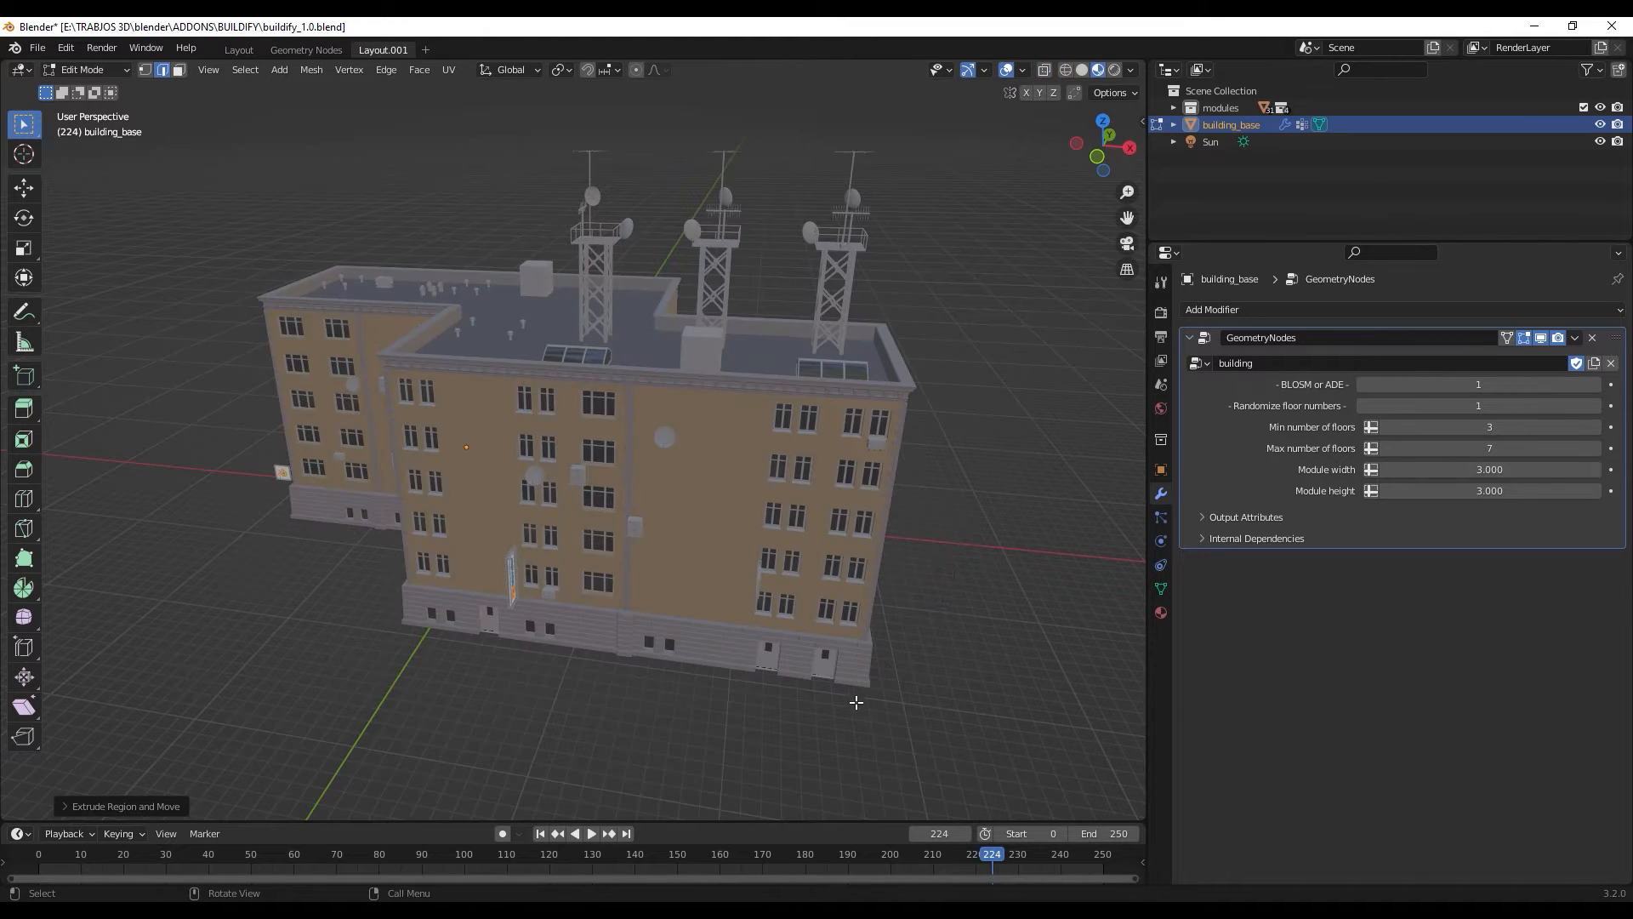
- Scale down the extruded end edge so the new wing tapers toward its end
mouse_move(854, 672)
middle_mouse_down()
mouse_move(743, 678)
mouse_move(770, 689)
mouse_move(780, 732)
mouse_move(703, 456)
mouse_move(732, 612)
mouse_move(714, 554)
mouse_move(685, 557)
mouse_move(711, 580)
mouse_move(750, 521)
middle_mouse_up()
key("s")
left_click(653, 546)
- Extrude the narrowed end edge further along the X axis to lengthen the building
key("g")
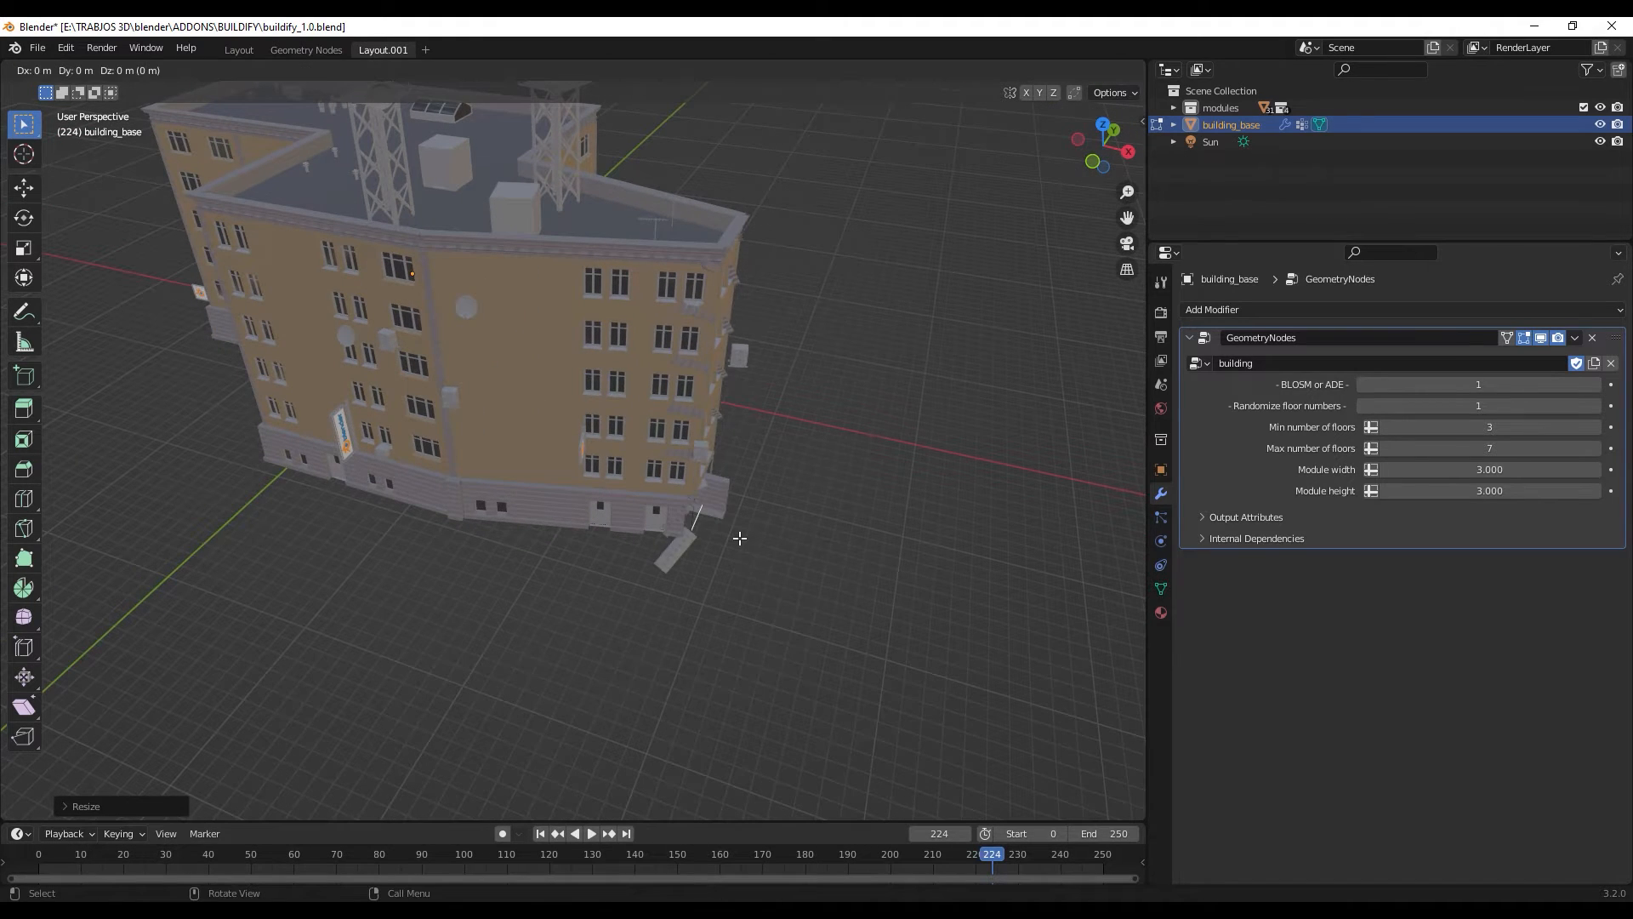
key("x")
left_click(976, 563)
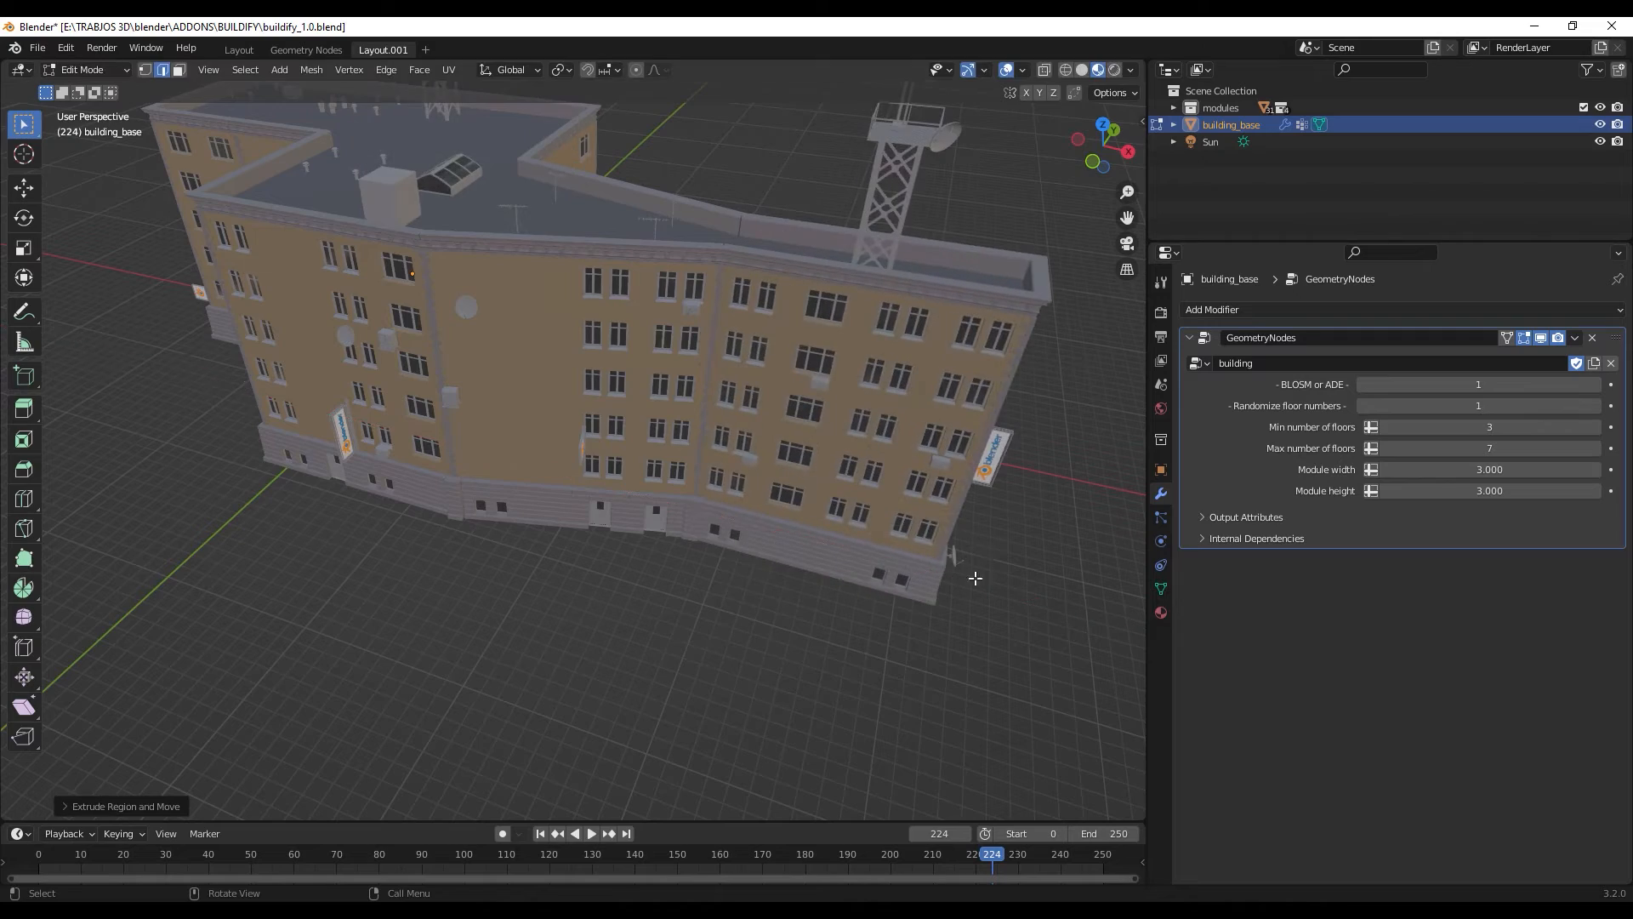
- Hide the modifier in the viewport, add a centred loop cut through the front face, and show the generated building again
middle_click_drag(973, 572, 633, 459)
left_click(1541, 337)
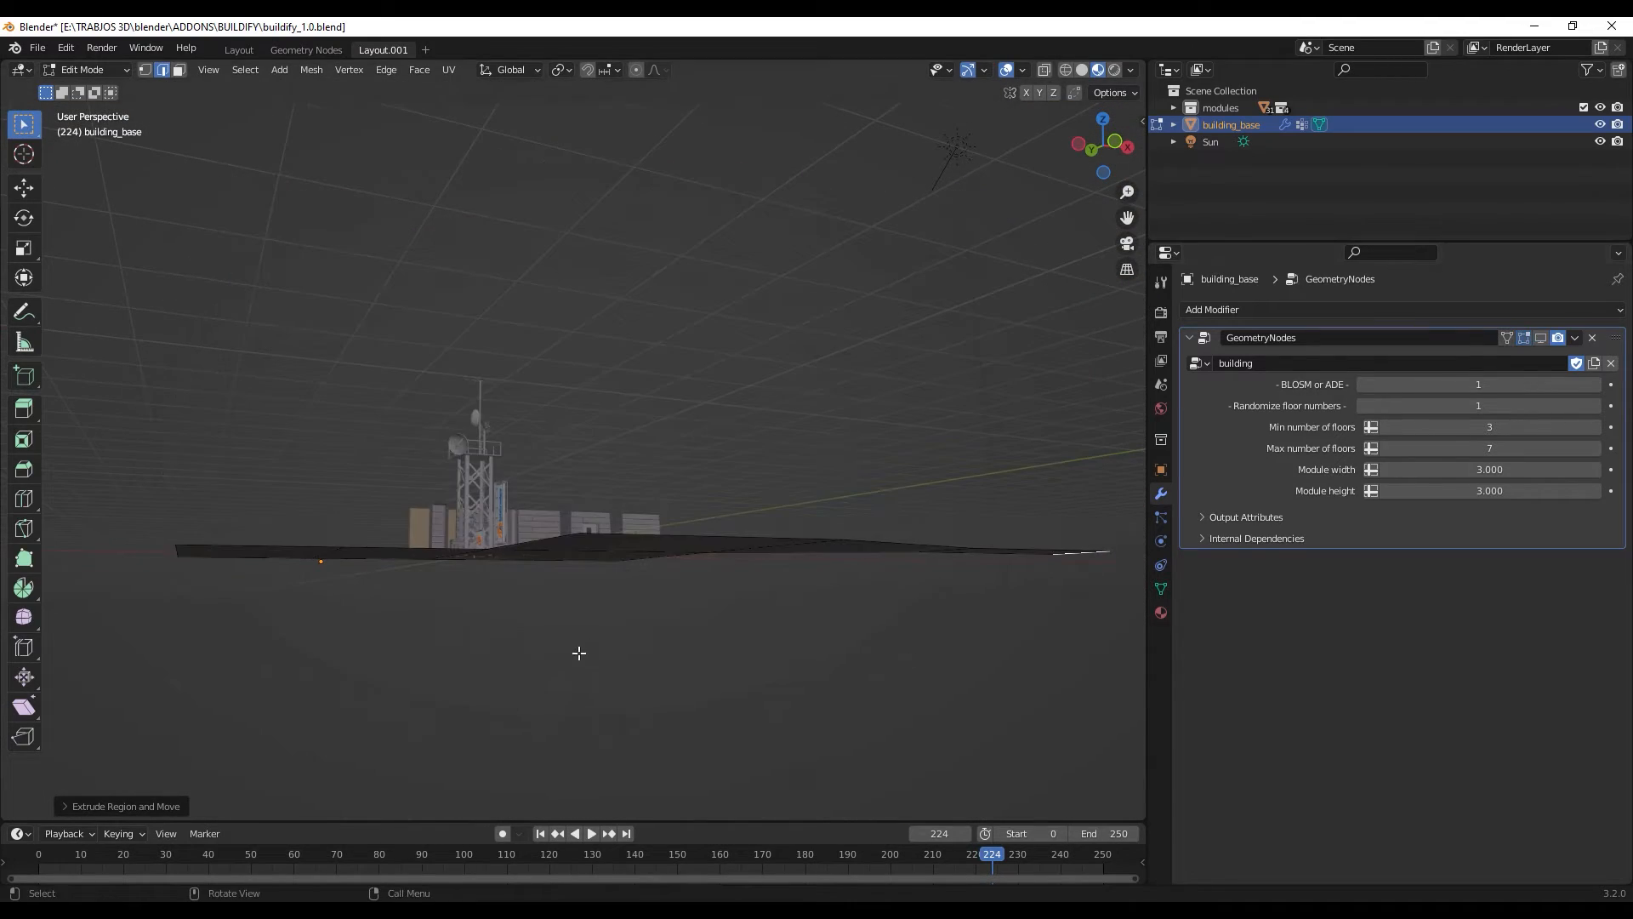
middle_click_drag(576, 754, 620, 622)
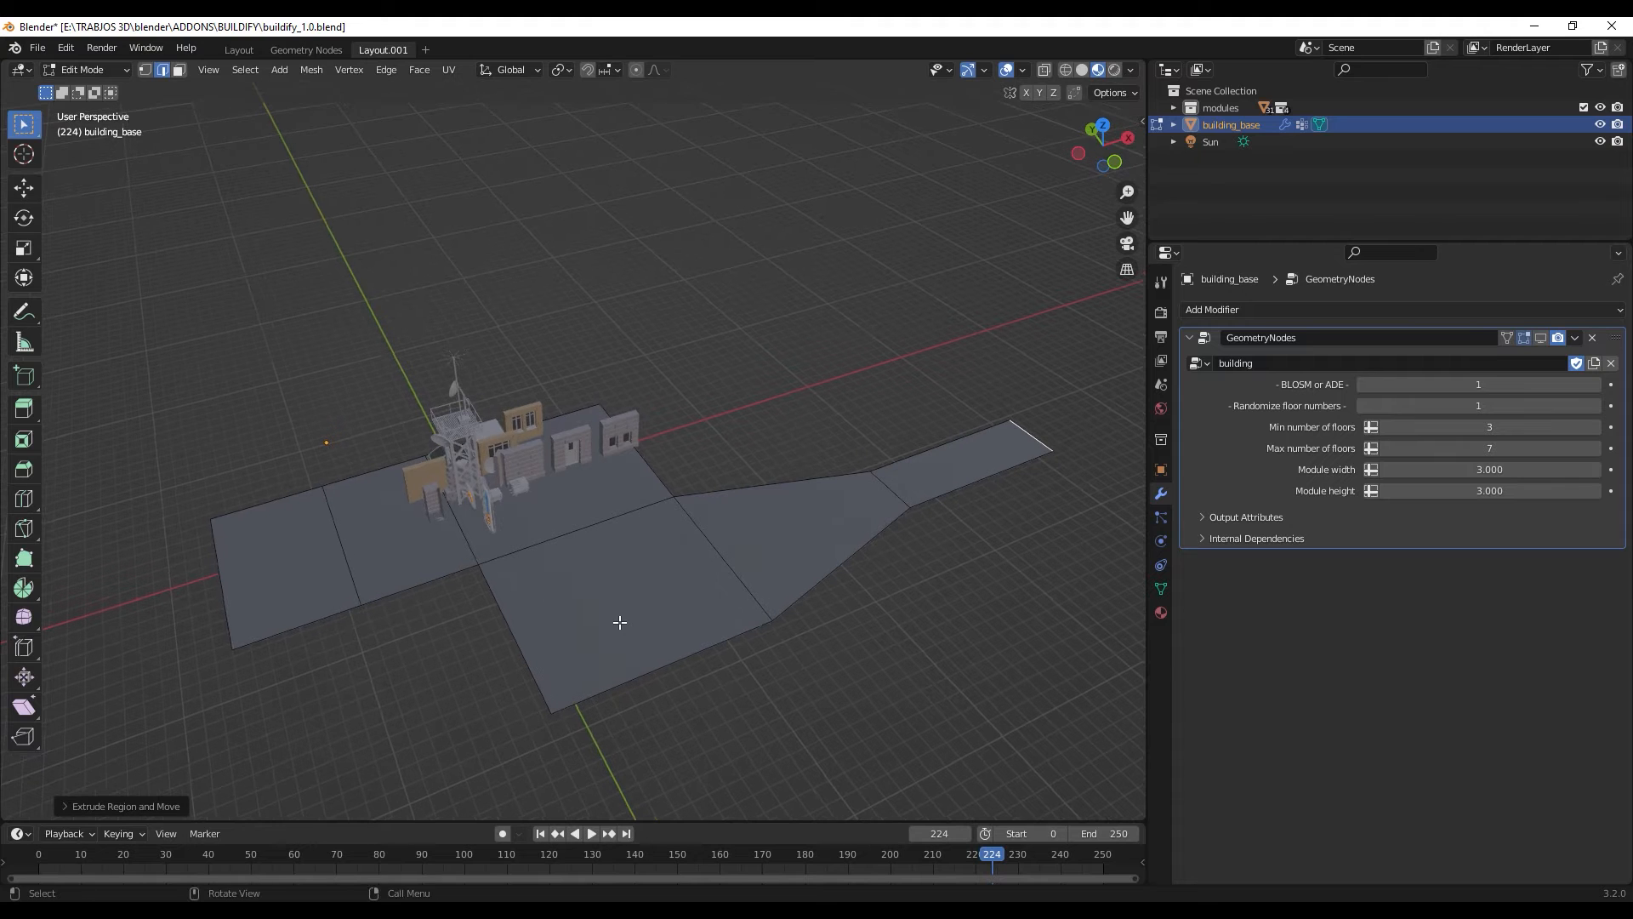
key("ctrl+r")
left_click(642, 668)
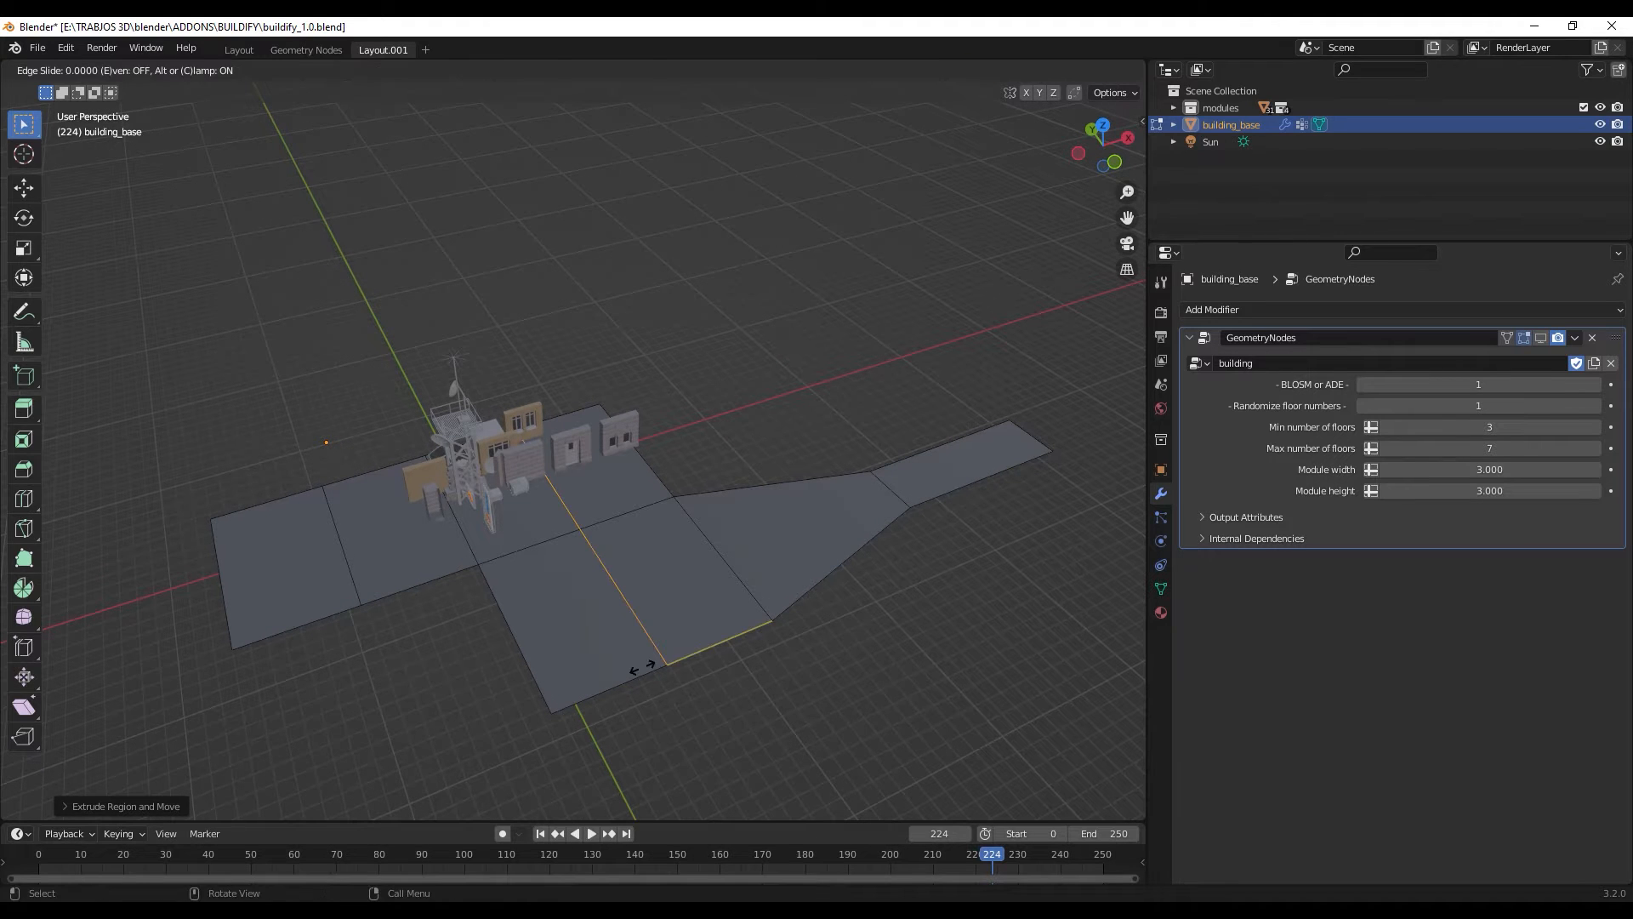
right_click(627, 663)
left_click(1540, 338)
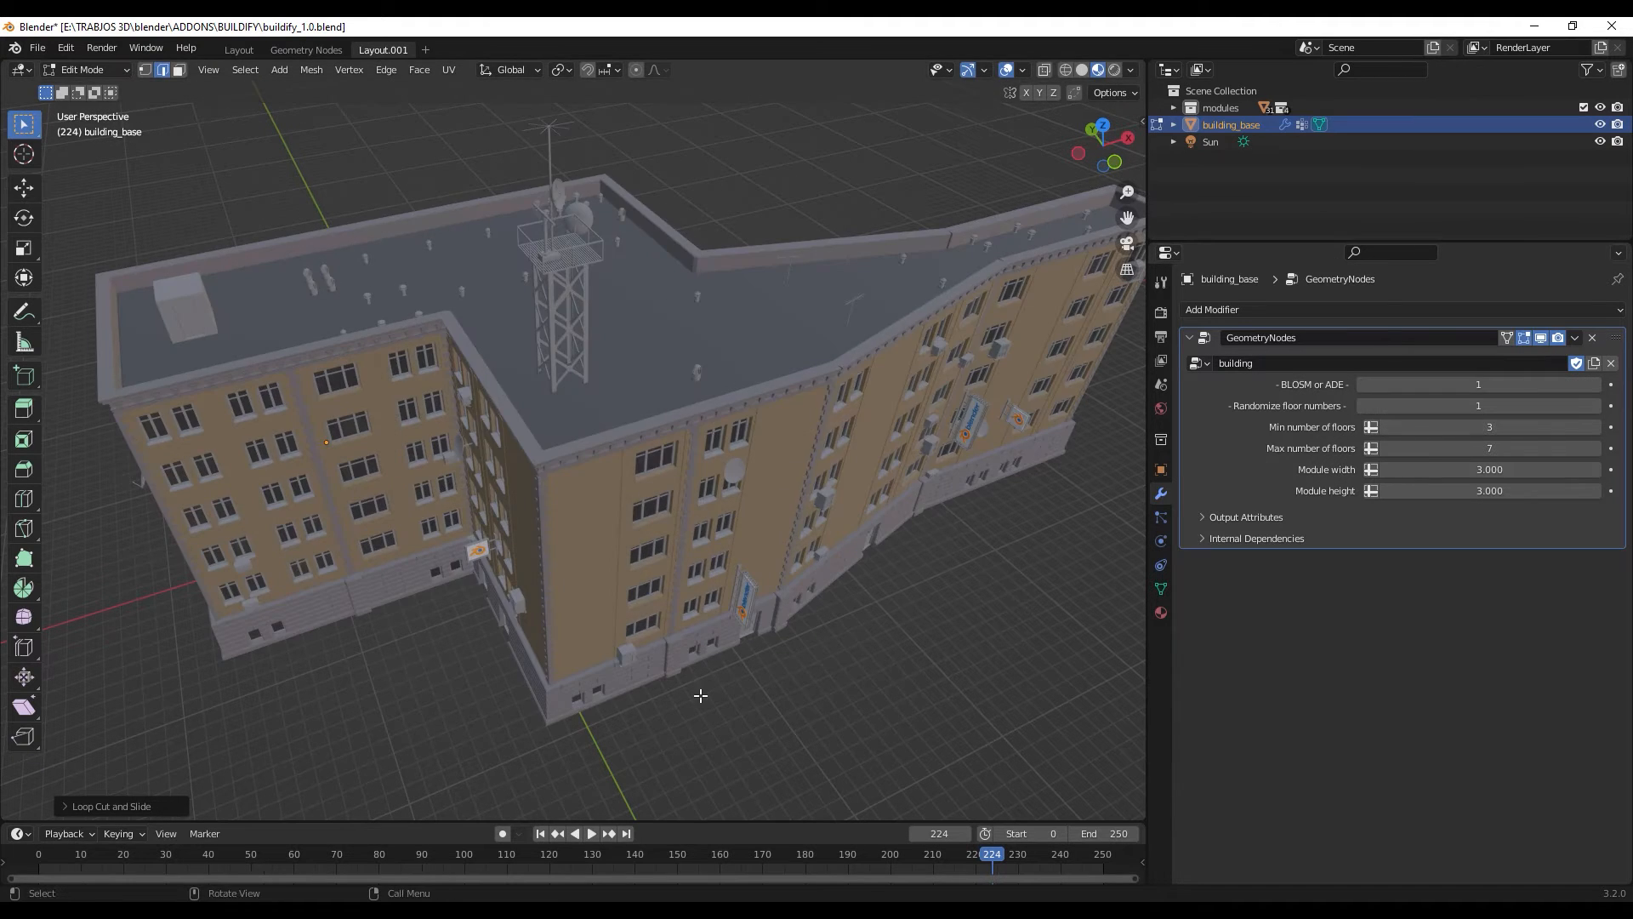
- Extrude the front edge segment beside the loop cut outward along the Y axis as a new wing
middle_click_drag(692, 692, 669, 531)
middle_click_drag(537, 411, 647, 580)
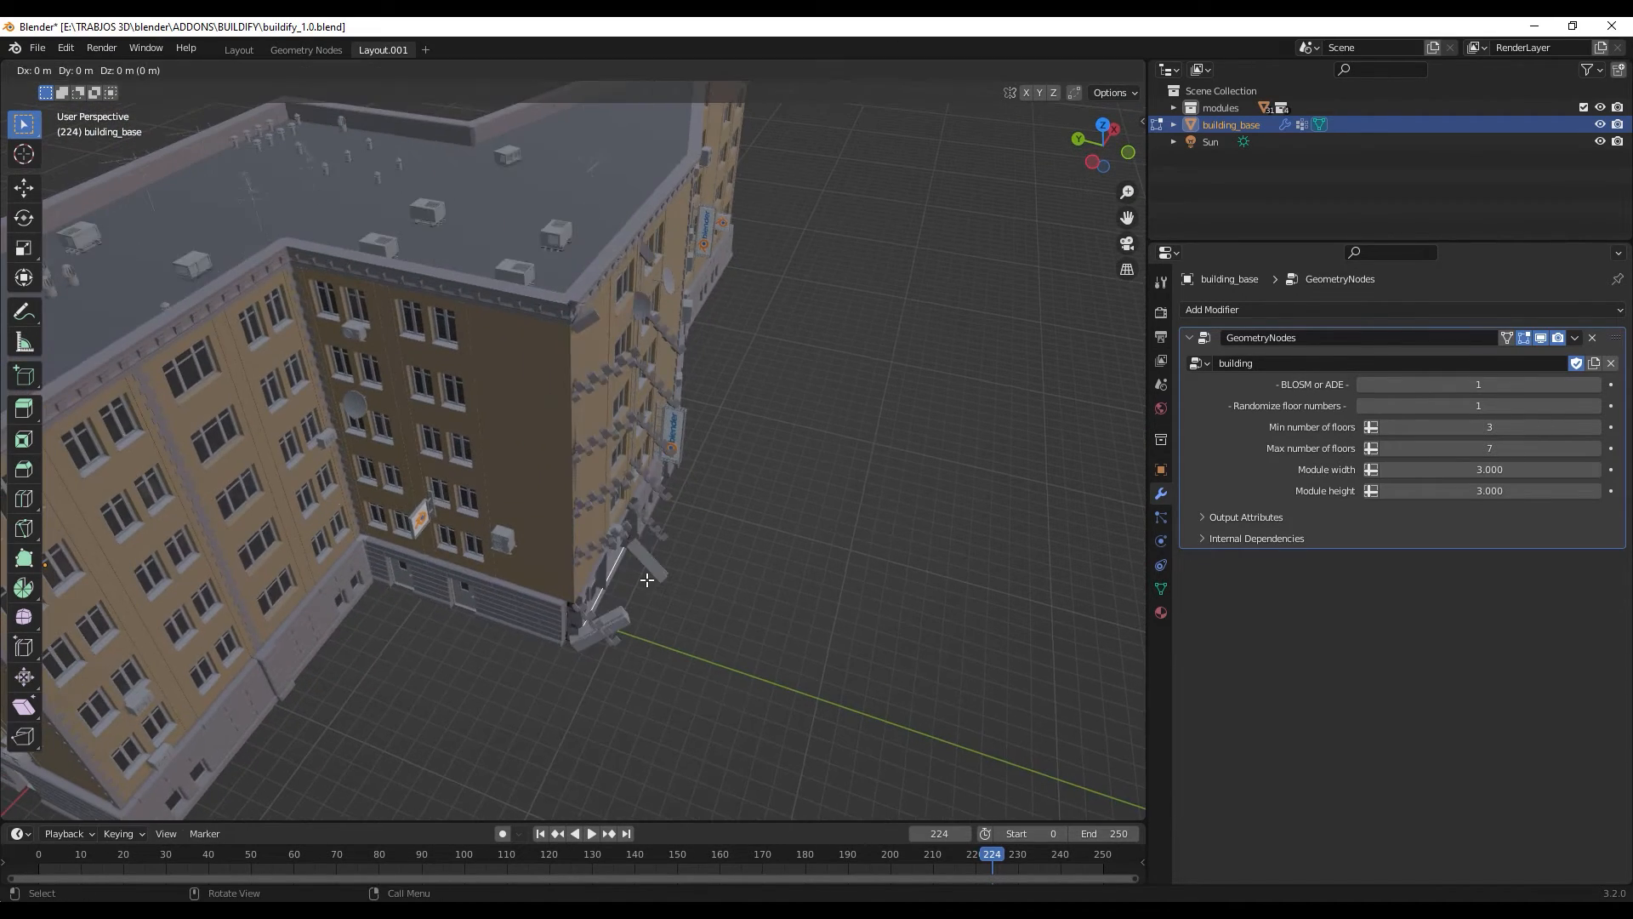
key("g")
key("y")
left_click(900, 647)
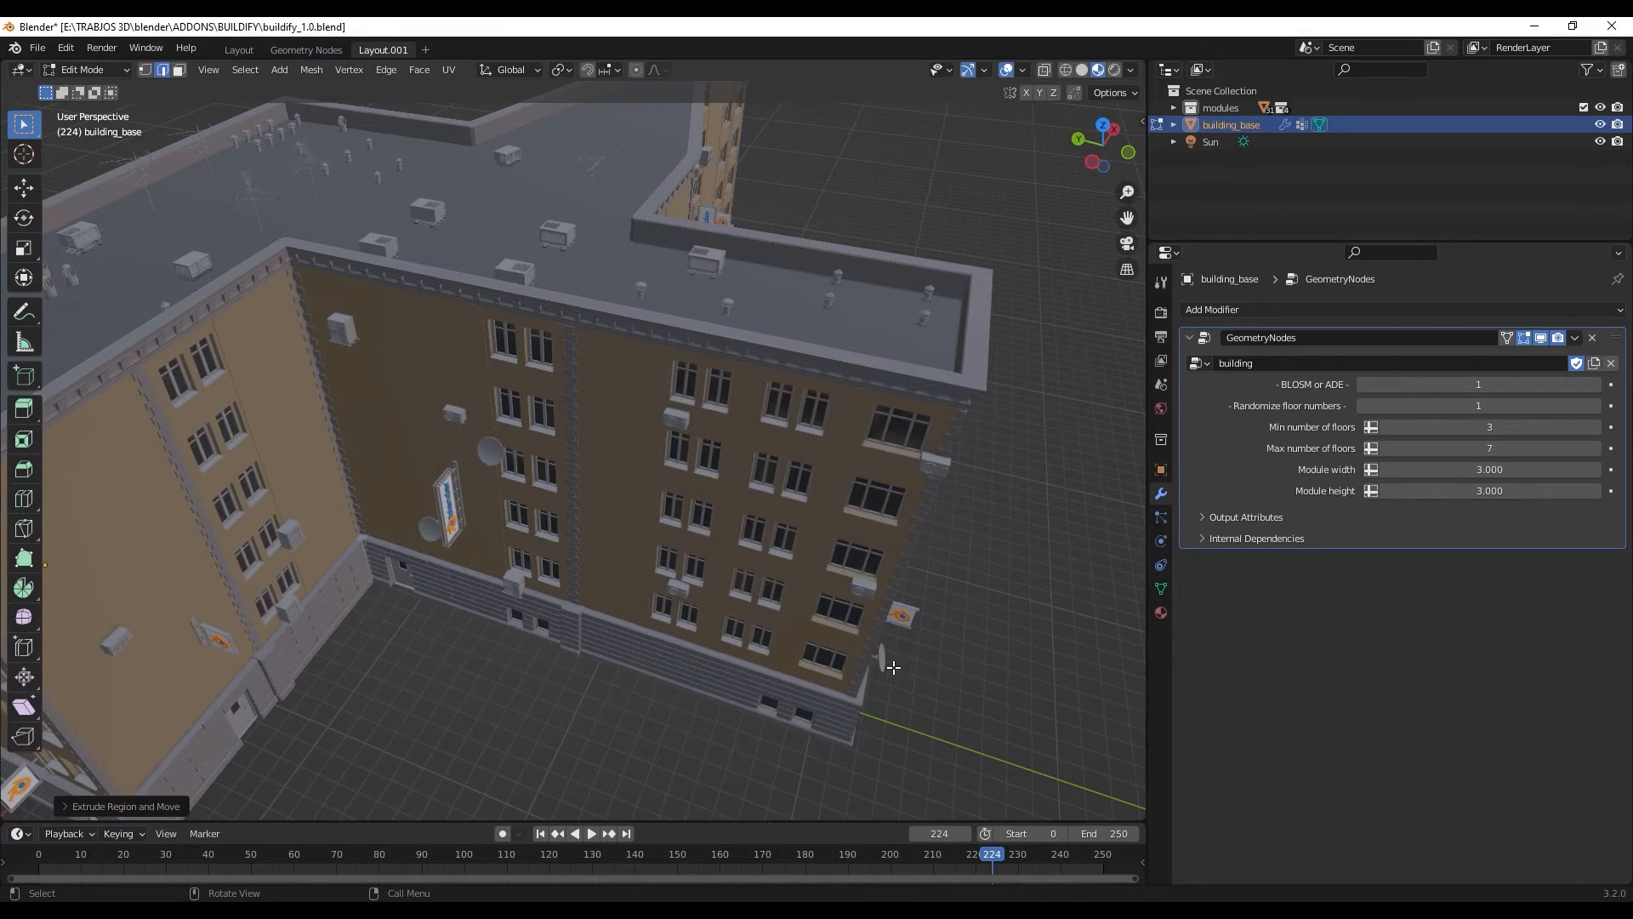
- Scale down the end edge of the wing on the opposite side of the building to narrow it
middle_click_drag(893, 656, 747, 594)
scroll(746, 594, "down", 3)
middle_click_drag(576, 569, 521, 641)
key("s")
left_click(566, 611)
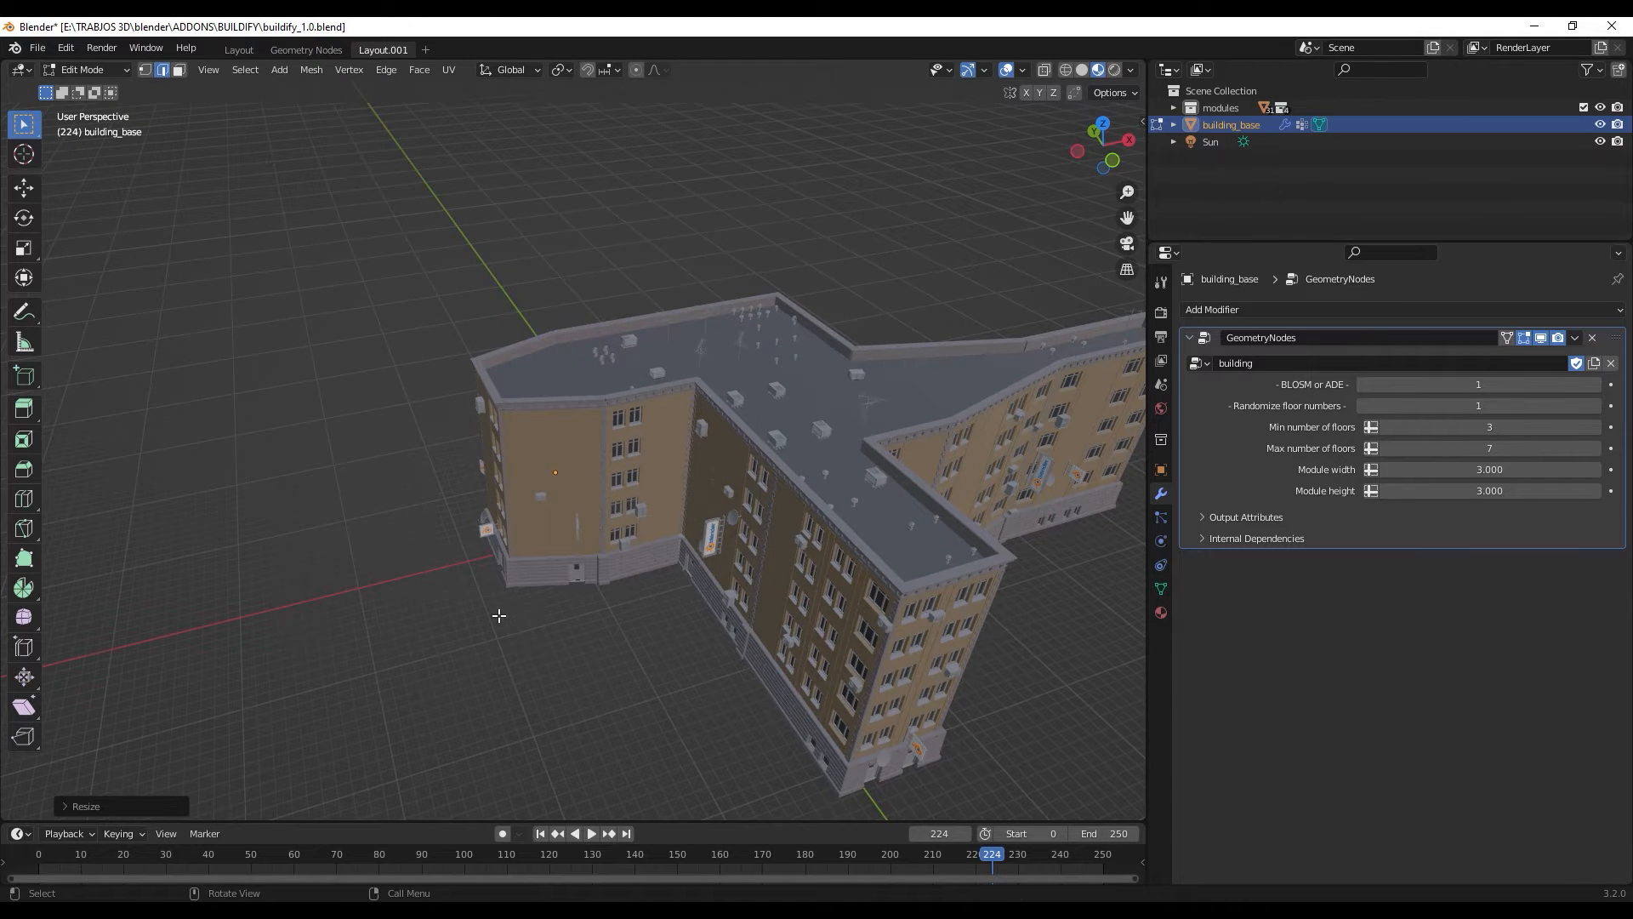
- Extrude the narrowed end edge of the opposite wing about 17.65 m in the negative X direction
key("g")
key("x")
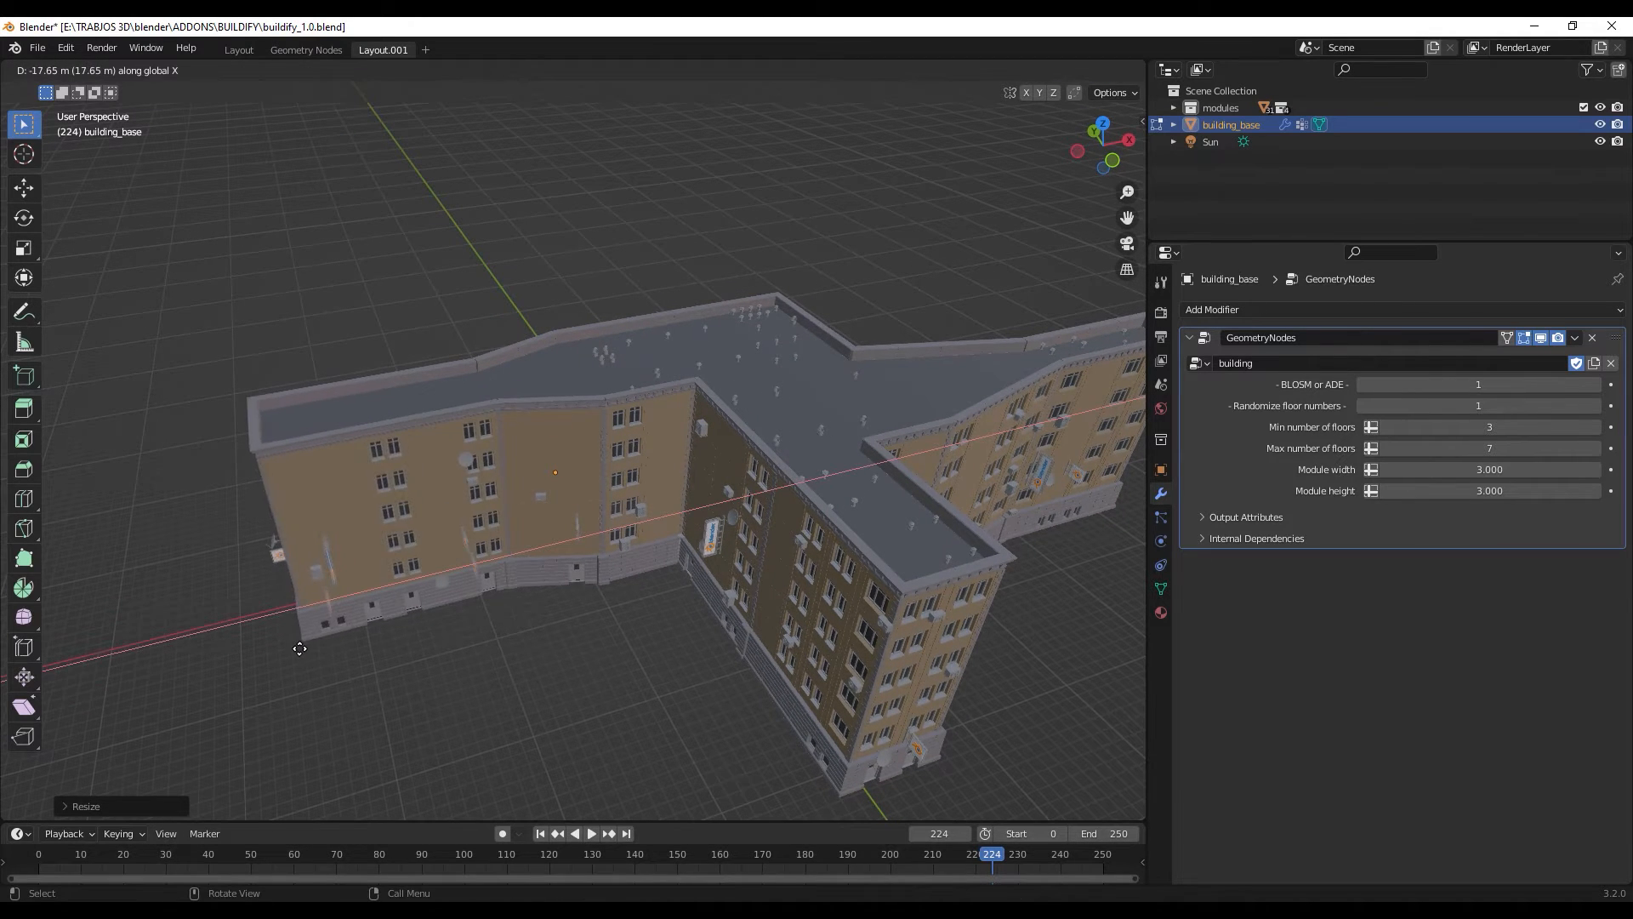
left_click(300, 648)
mouse_move(340, 661)
middle_mouse_down()
mouse_move(314, 613)
mouse_move(356, 665)
middle_mouse_up()
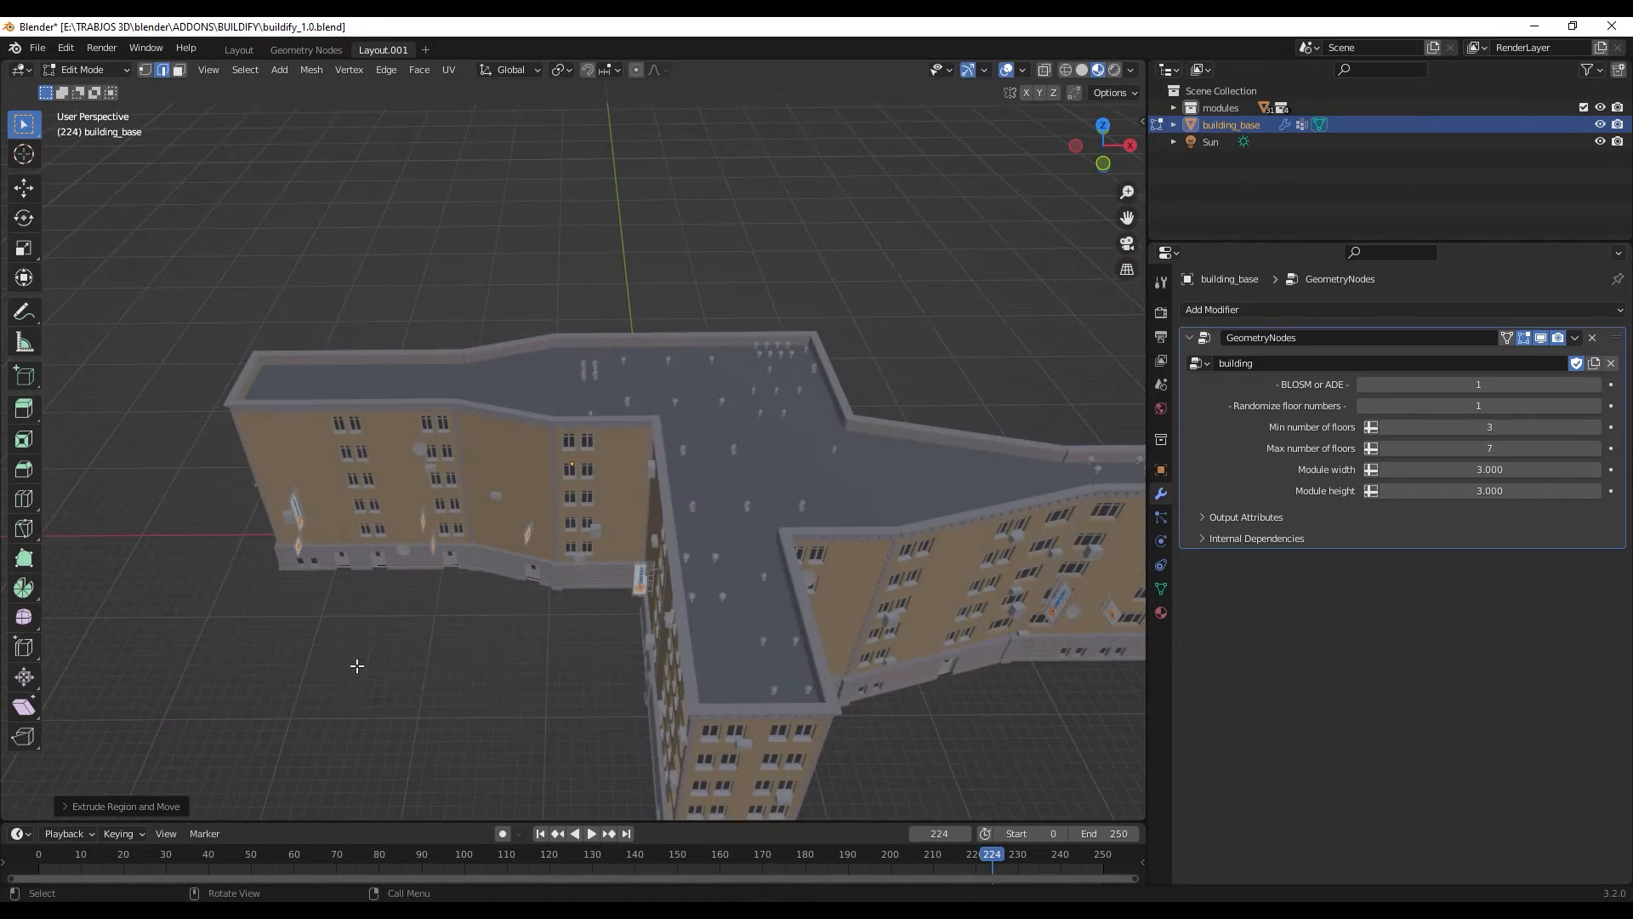
middle_click_drag(617, 705, 794, 601)
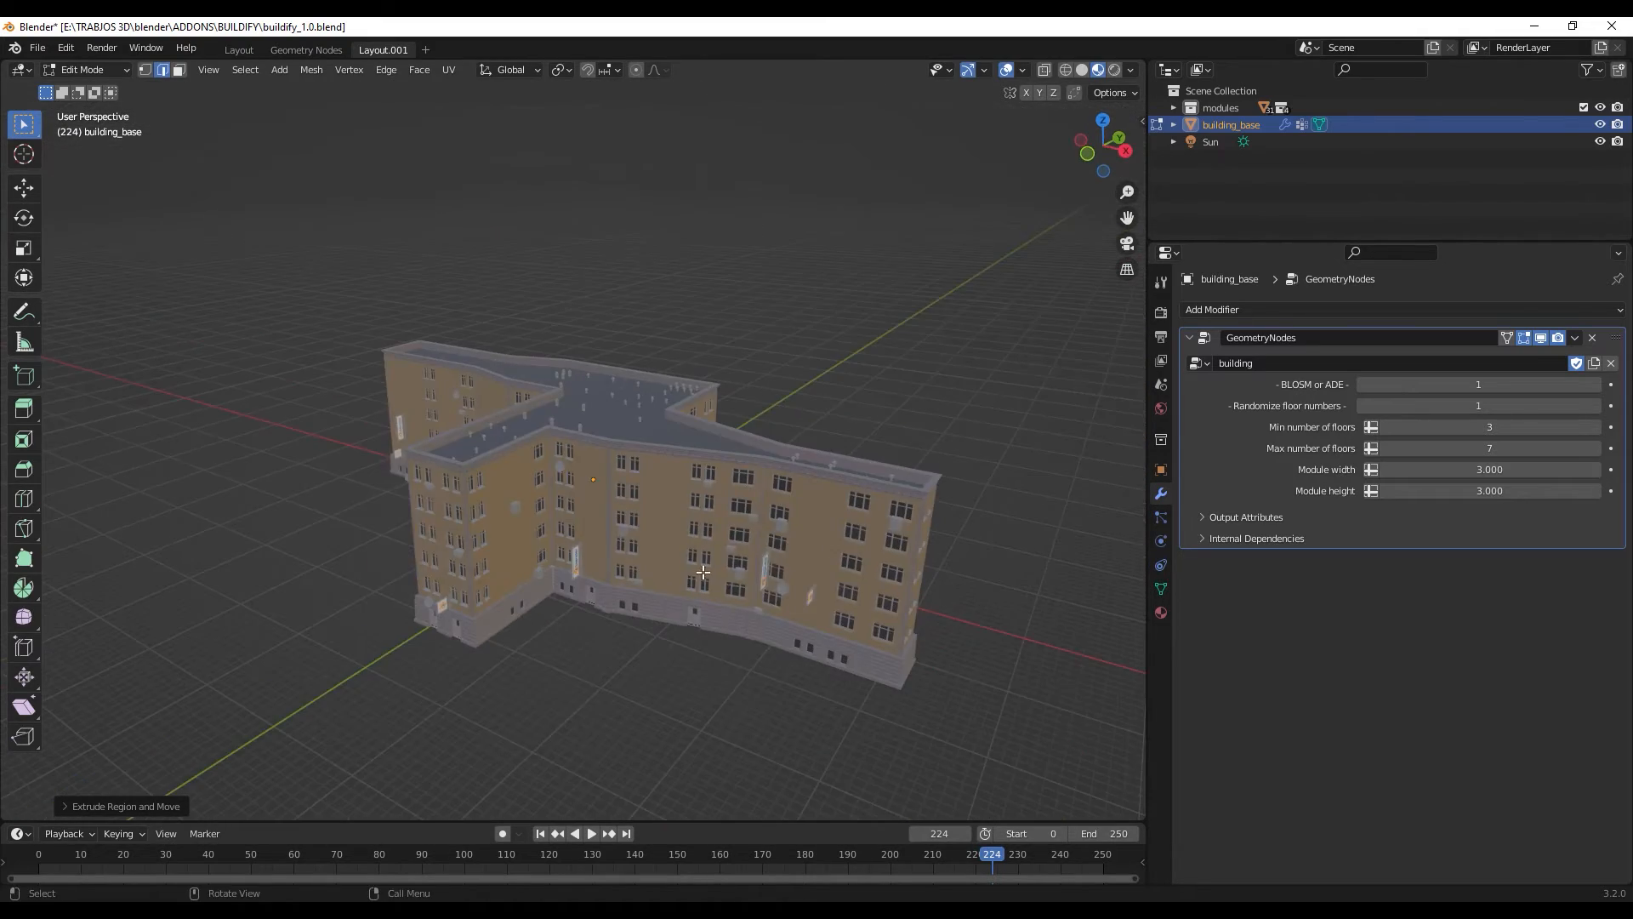
middle_click_drag(703, 572, 916, 522)
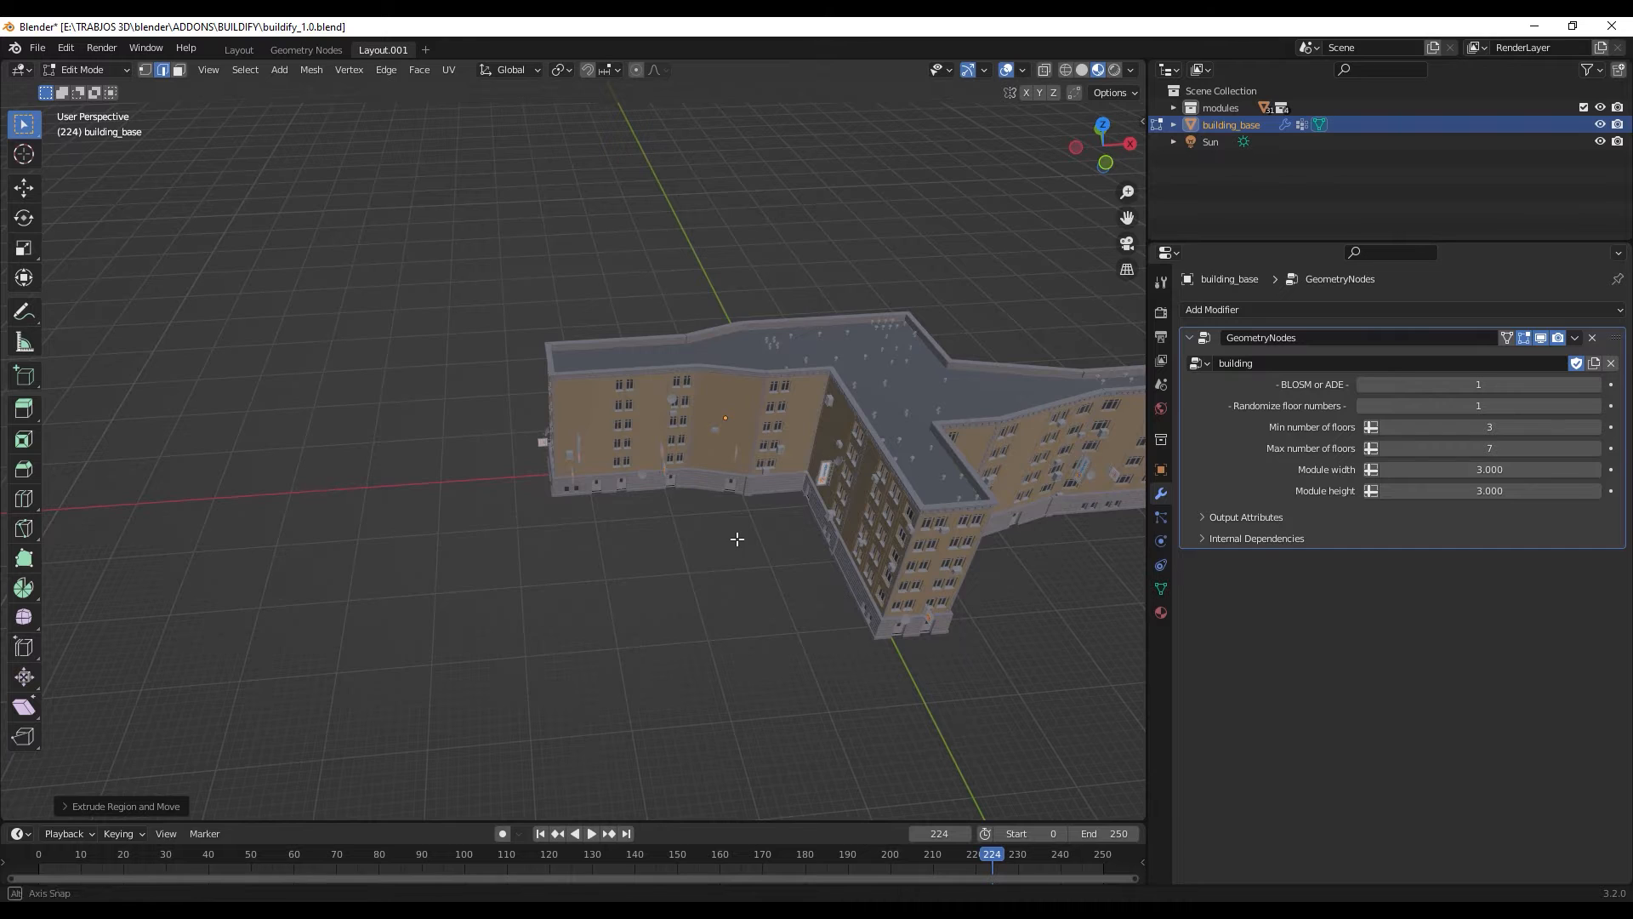
scroll(736, 543, "down", 3)
- Return to Object Mode, place the 3D cursor on the empty ground beside the building, and add a plane mesh there
key("Tab")
mouse_move(748, 569)
middle_mouse_down()
mouse_move(646, 588)
mouse_move(737, 576)
middle_mouse_up()
middle_click_drag(674, 627, 633, 545)
left_click(459, 531)
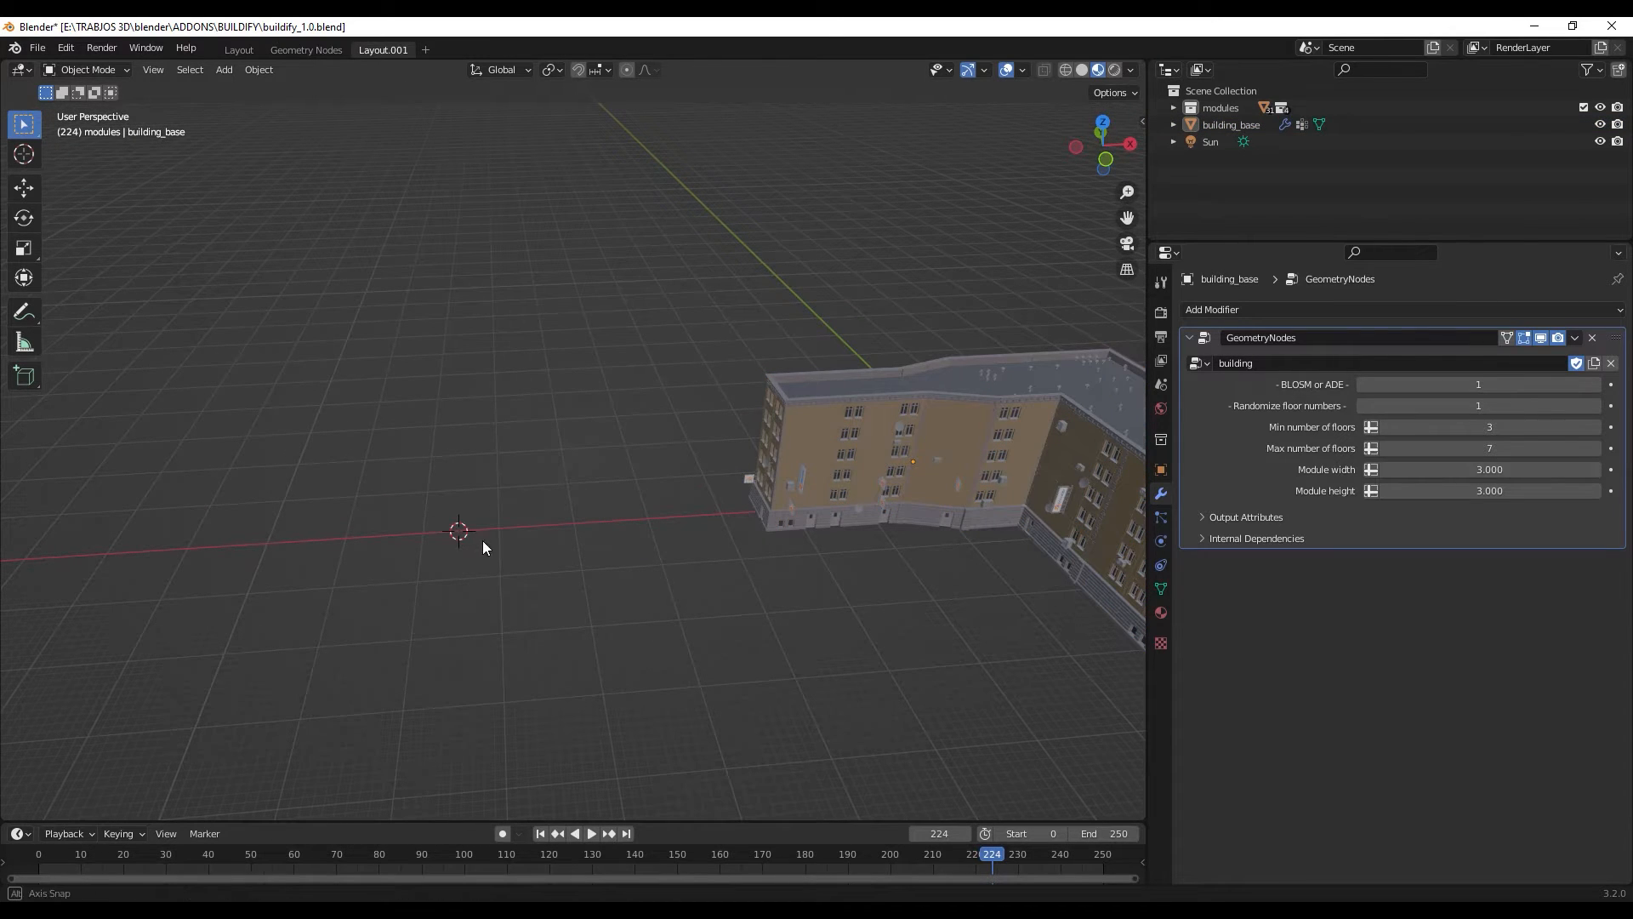
middle_click_drag(482, 539, 439, 612)
key("shift+a")
mouse_move(443, 606)
mouse_move(446, 555)
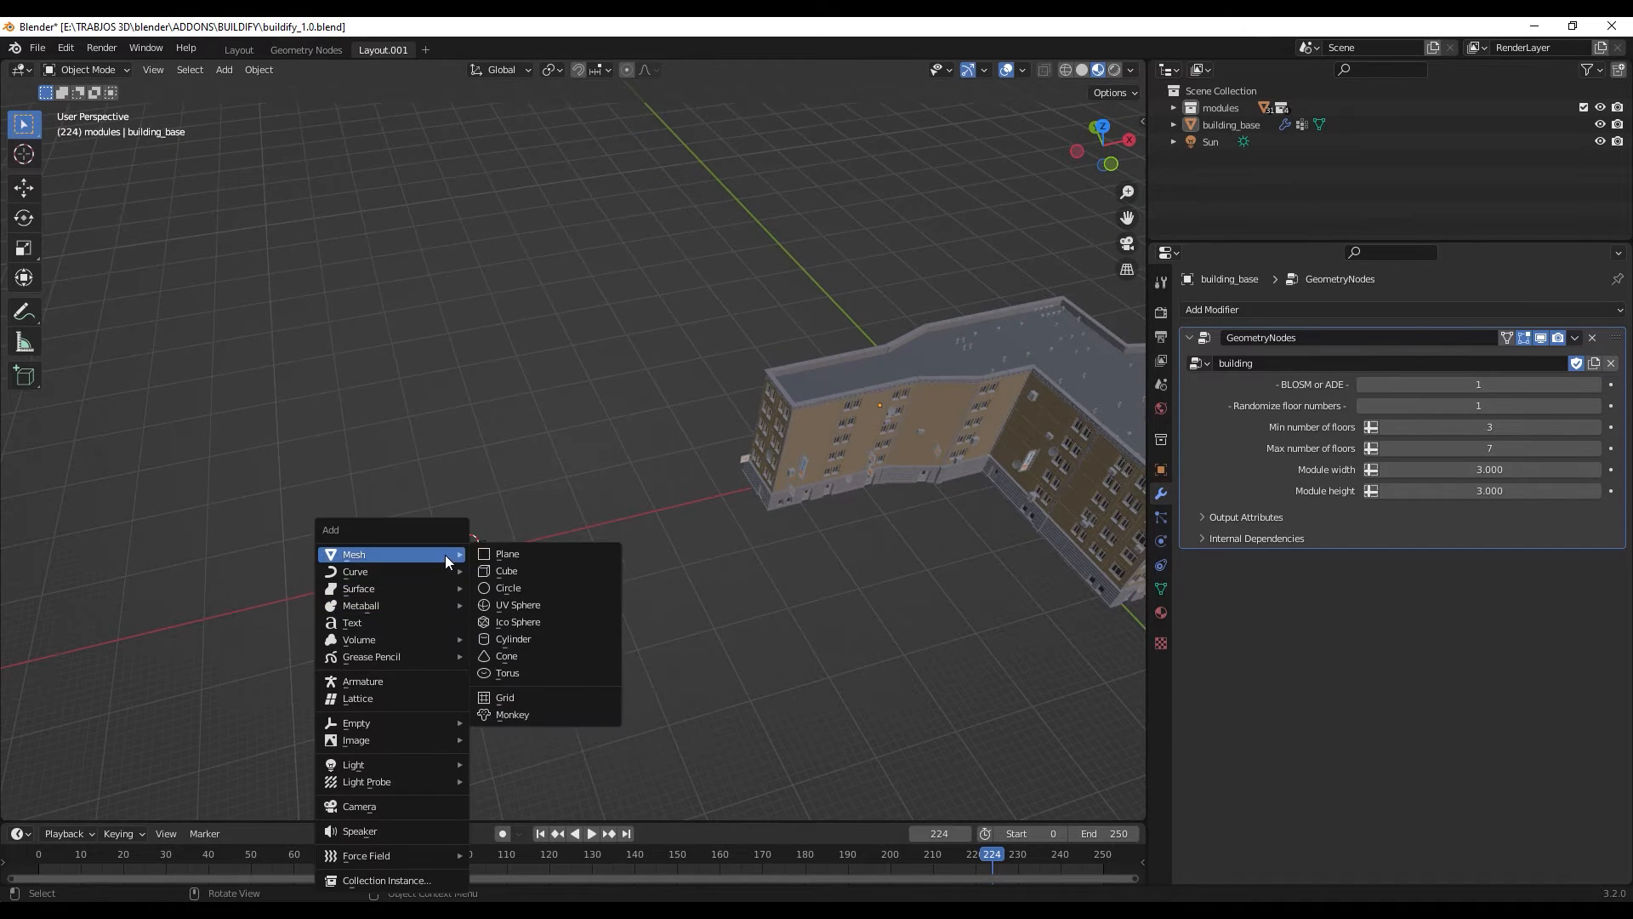
left_click(564, 555)
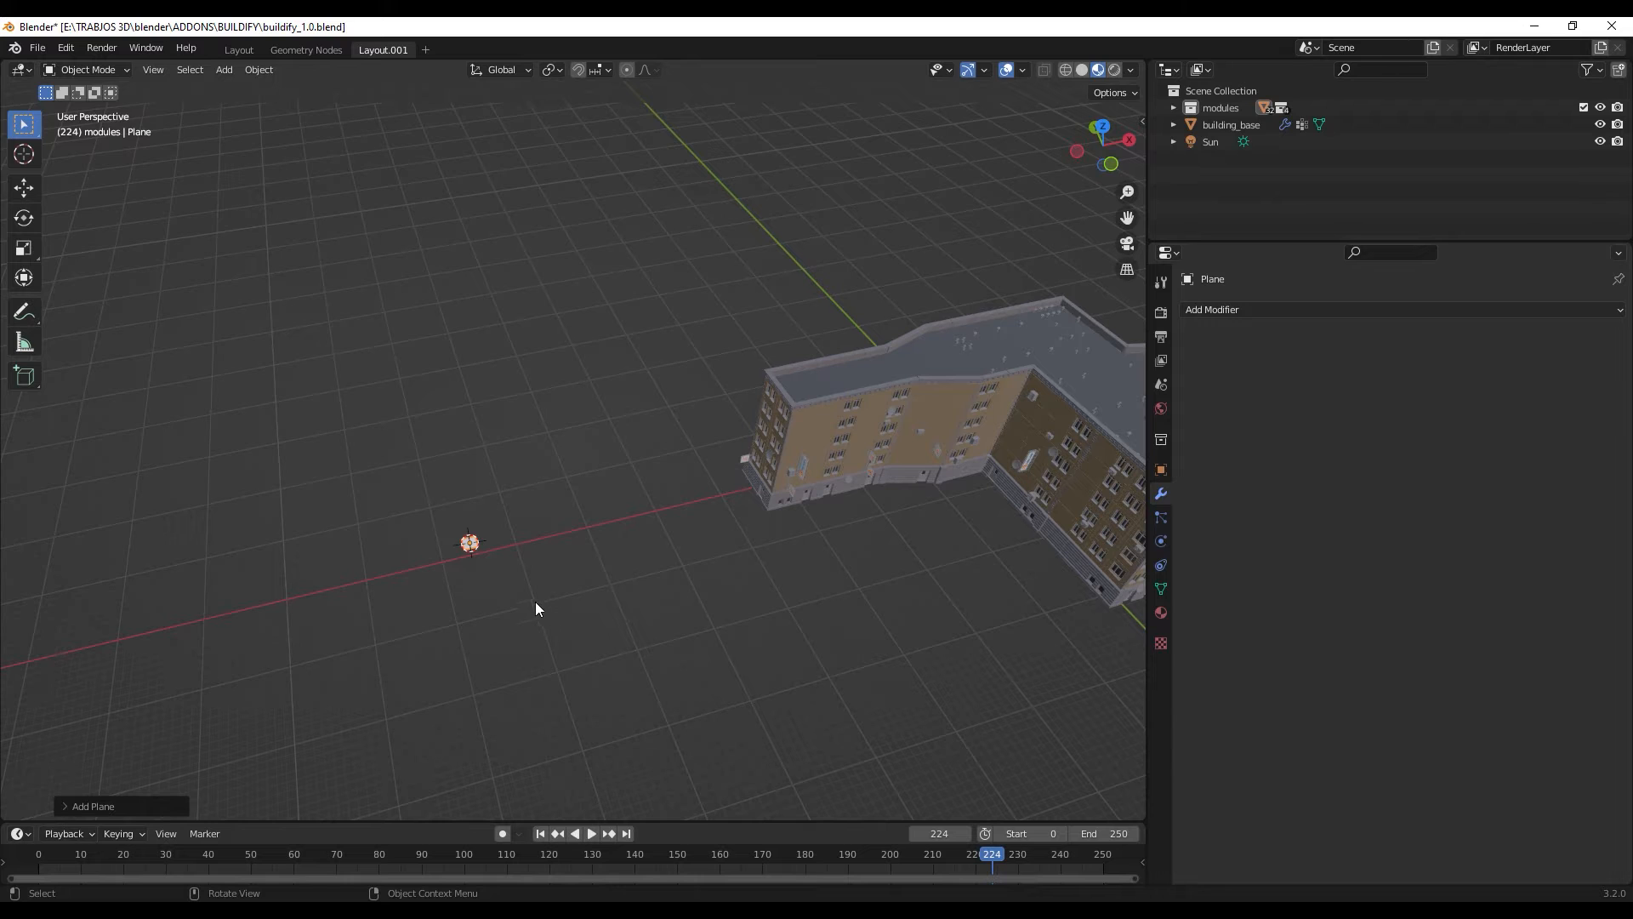
- Scale the new plane up to about 3.9 times its size and raise it along the Z axis in front view
key("s")
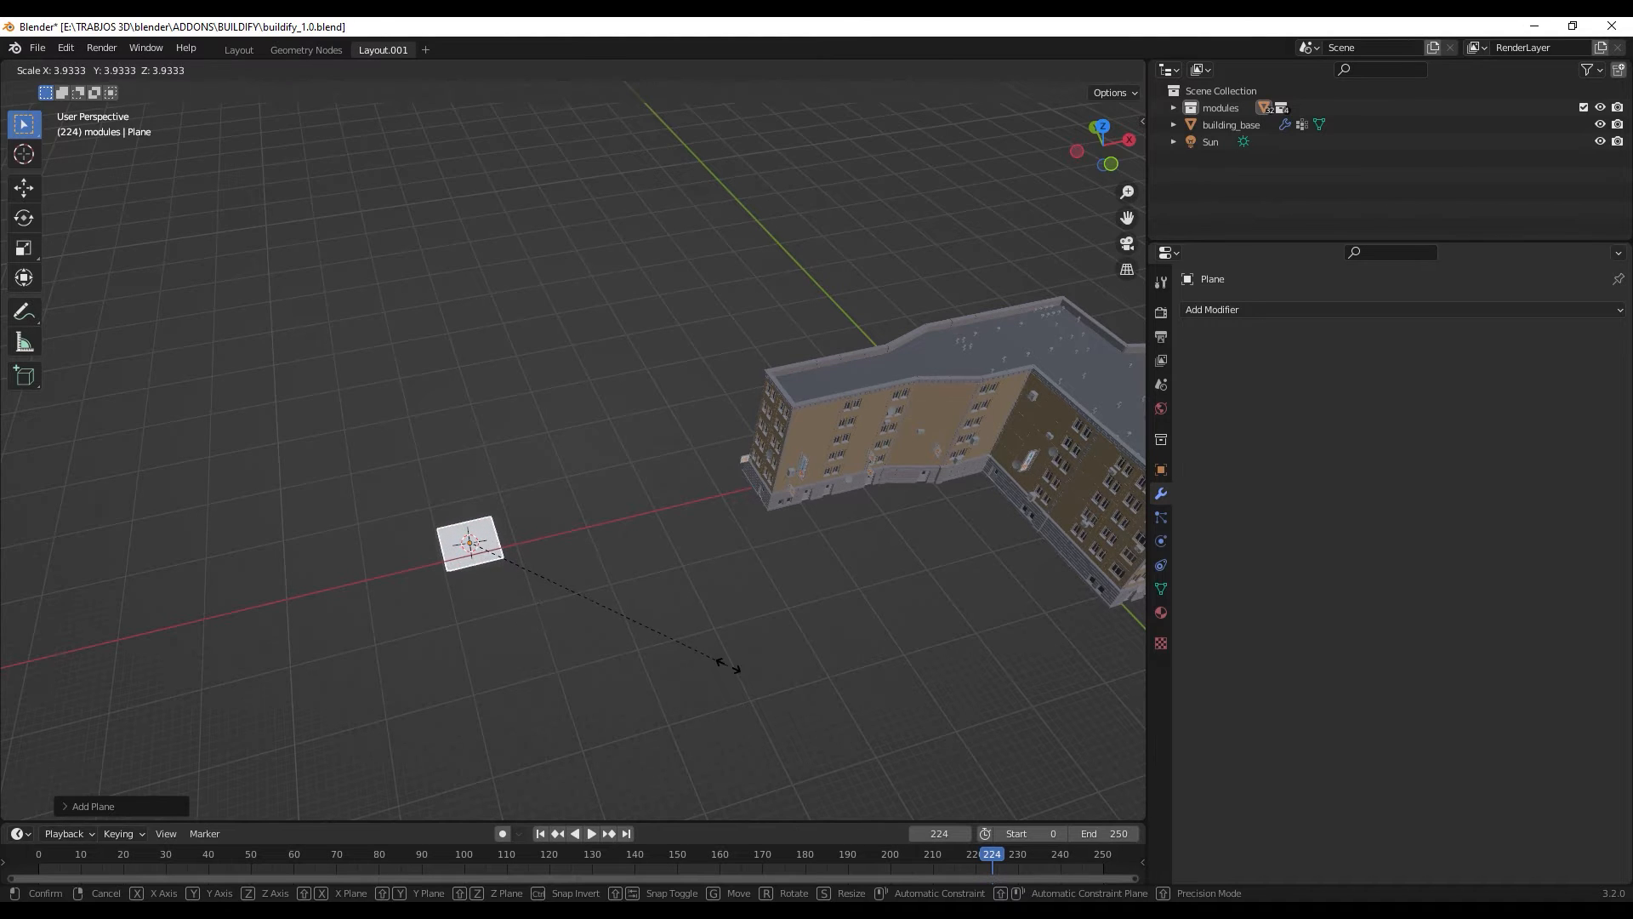
left_click(721, 670)
key("KP_1")
scroll(461, 568, "up", 3)
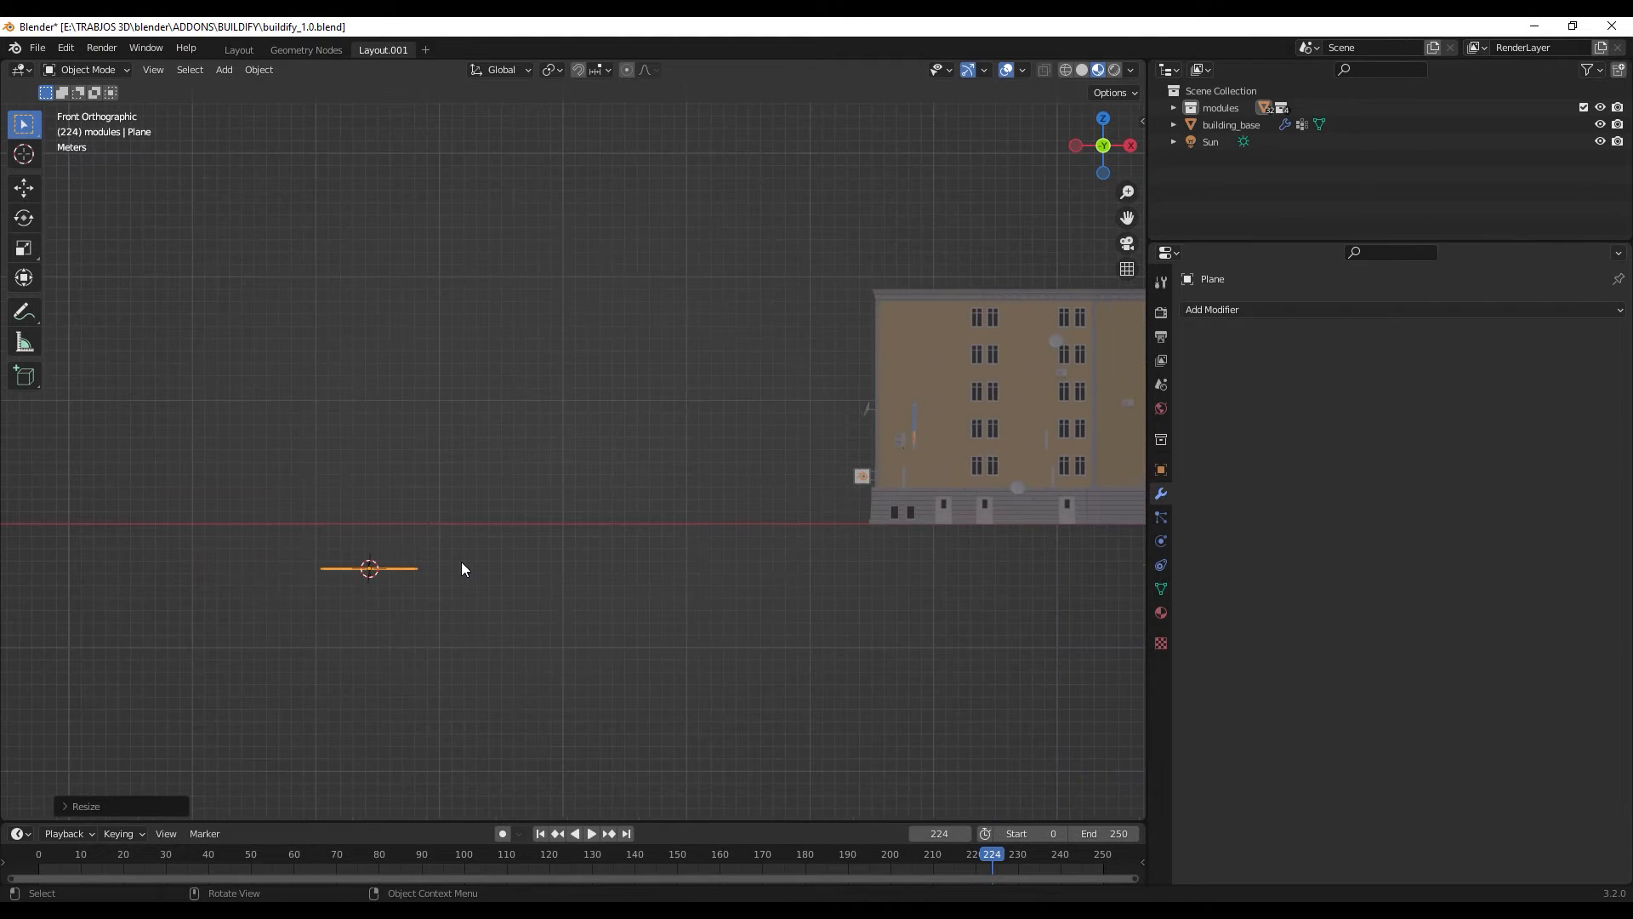
key("g")
key("z")
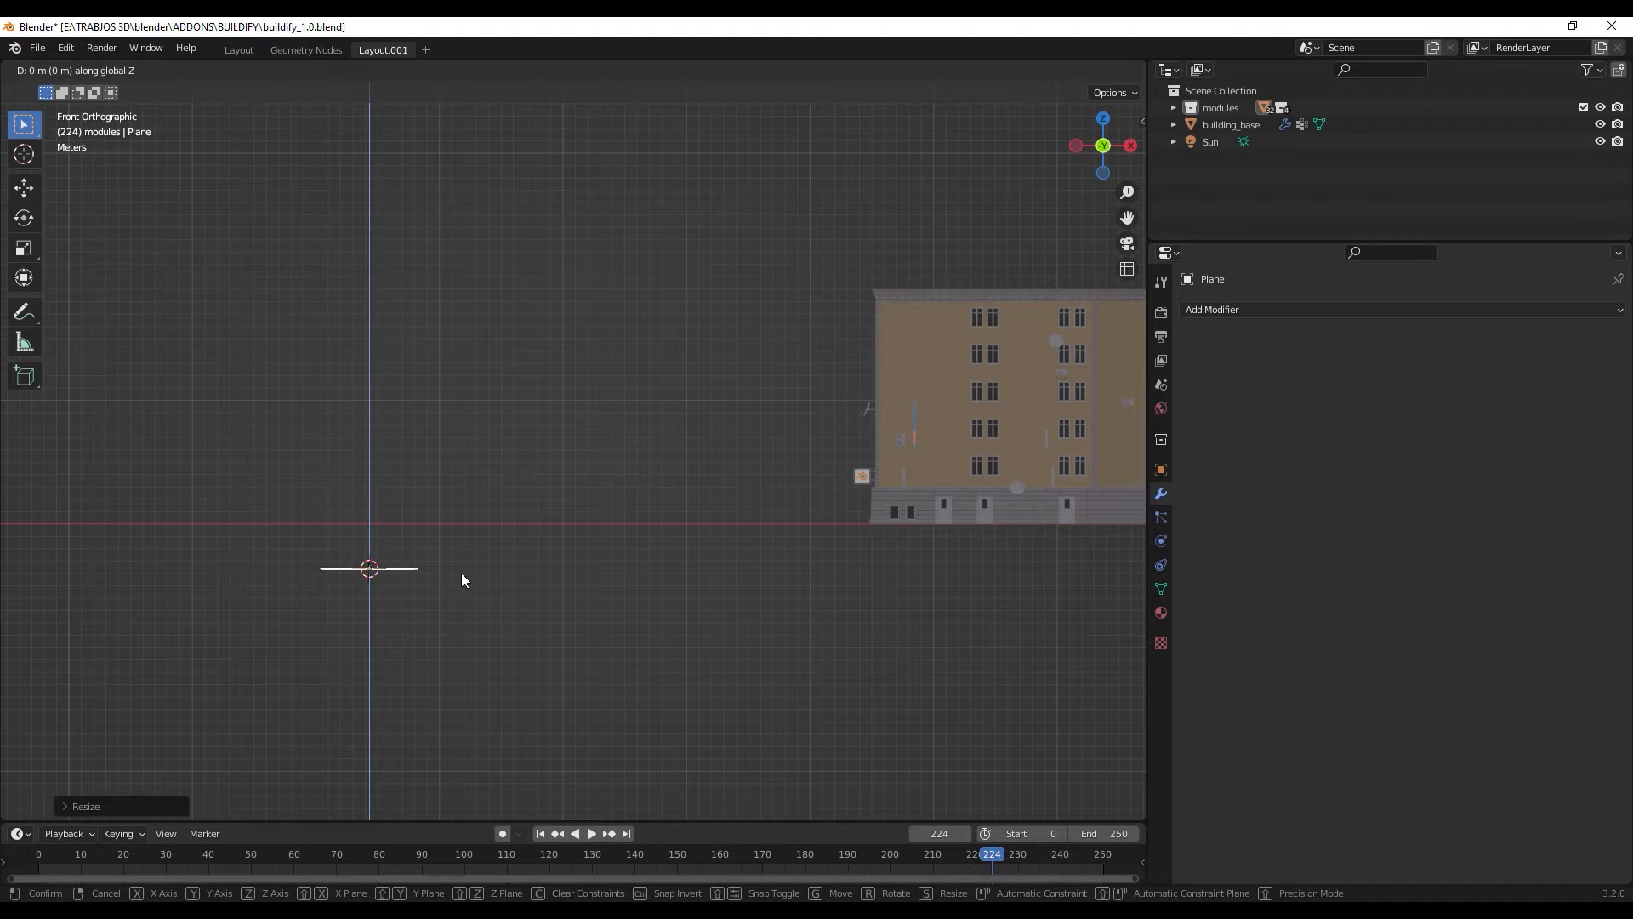
middle_click_drag(468, 528, 440, 559)
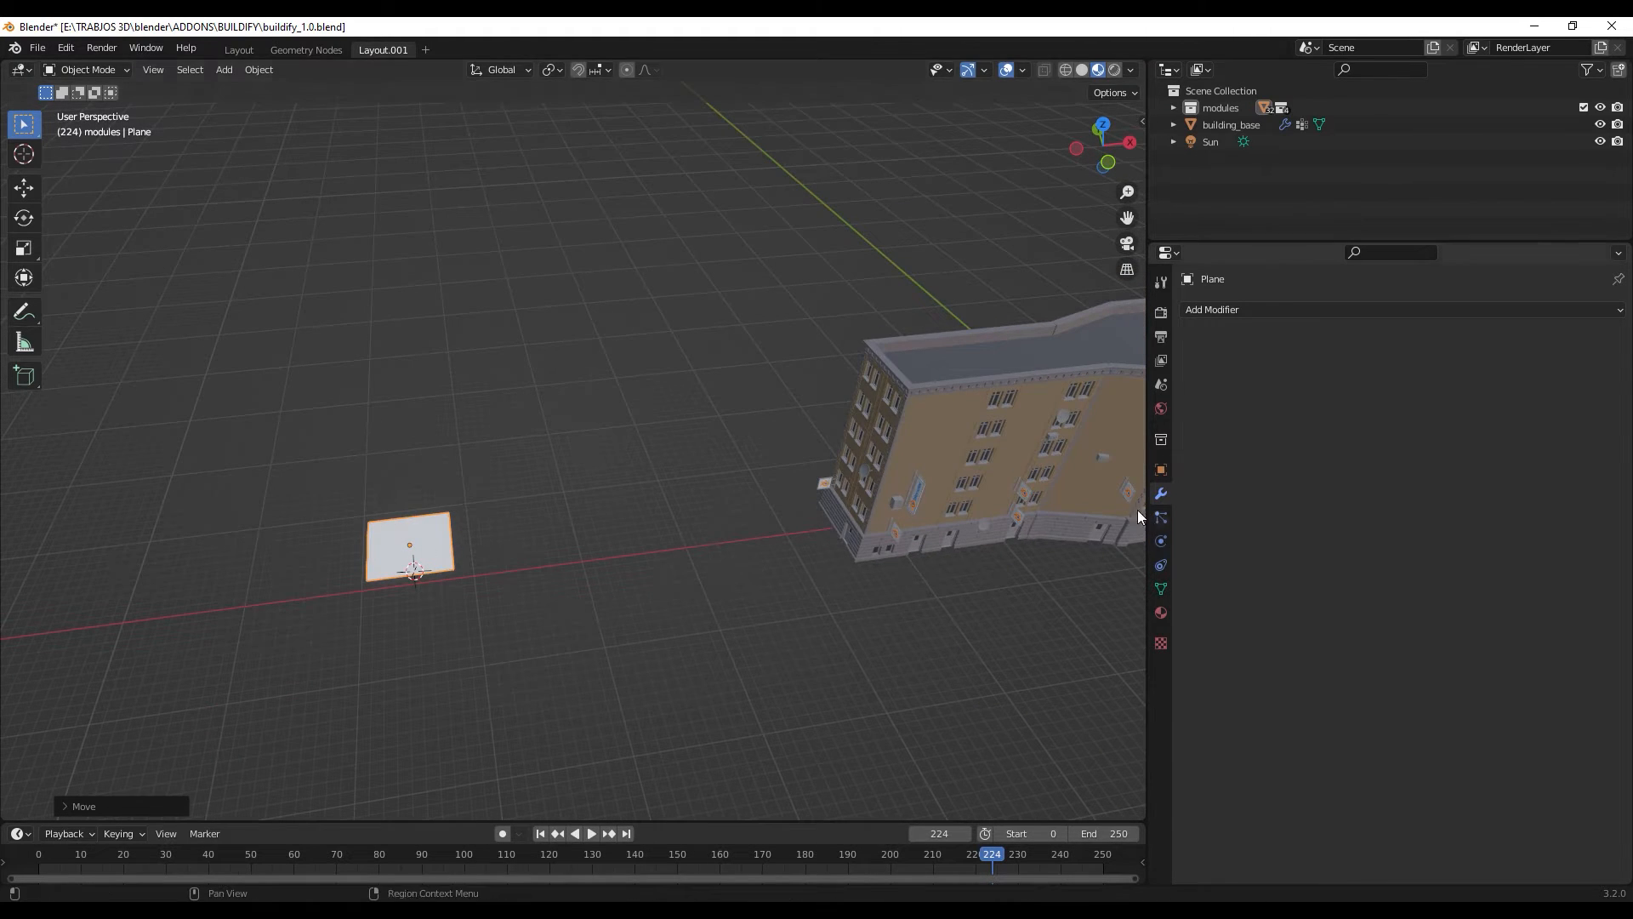
- Add a Geometry Nodes modifier to the plane and assign it the existing "building" node group
left_click(1303, 311)
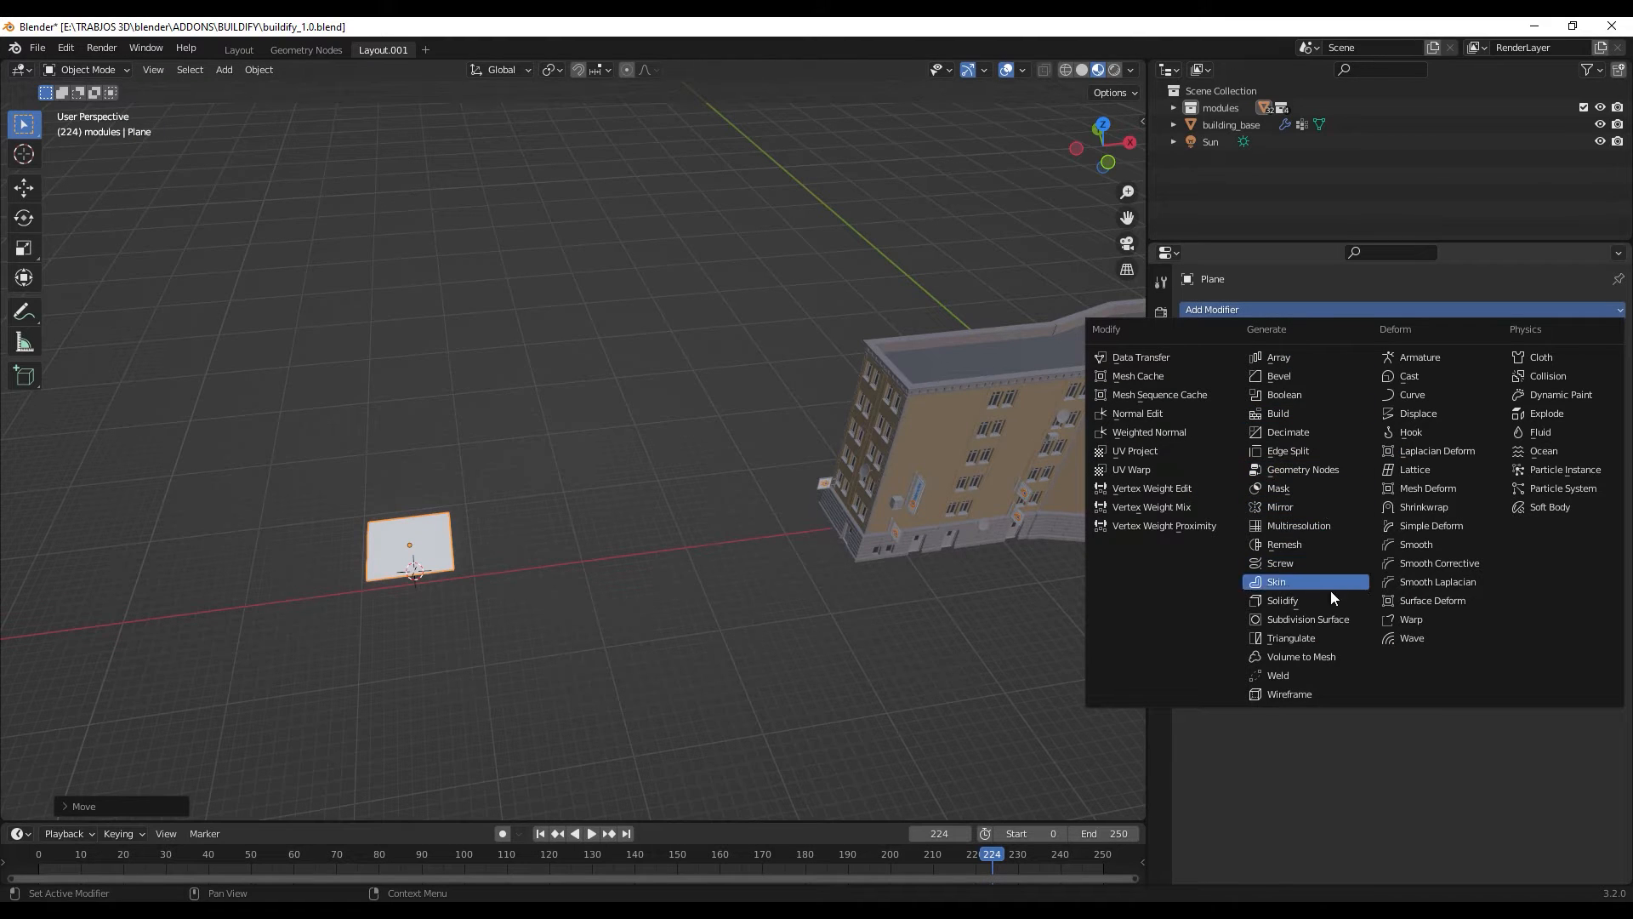
left_click(1341, 468)
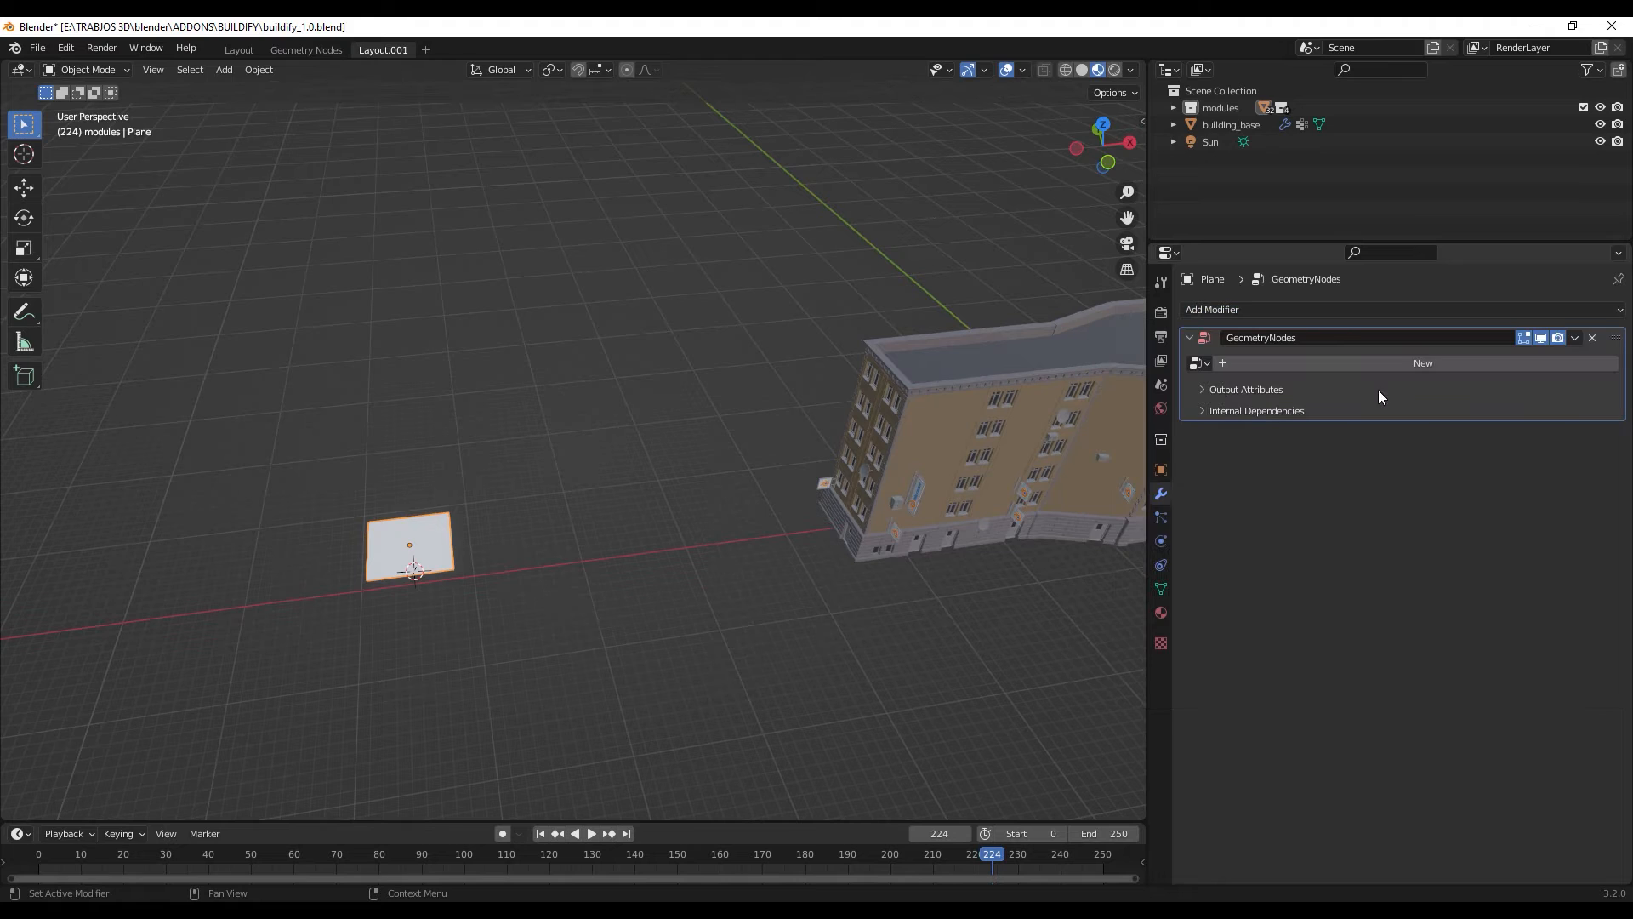
left_click(1201, 364)
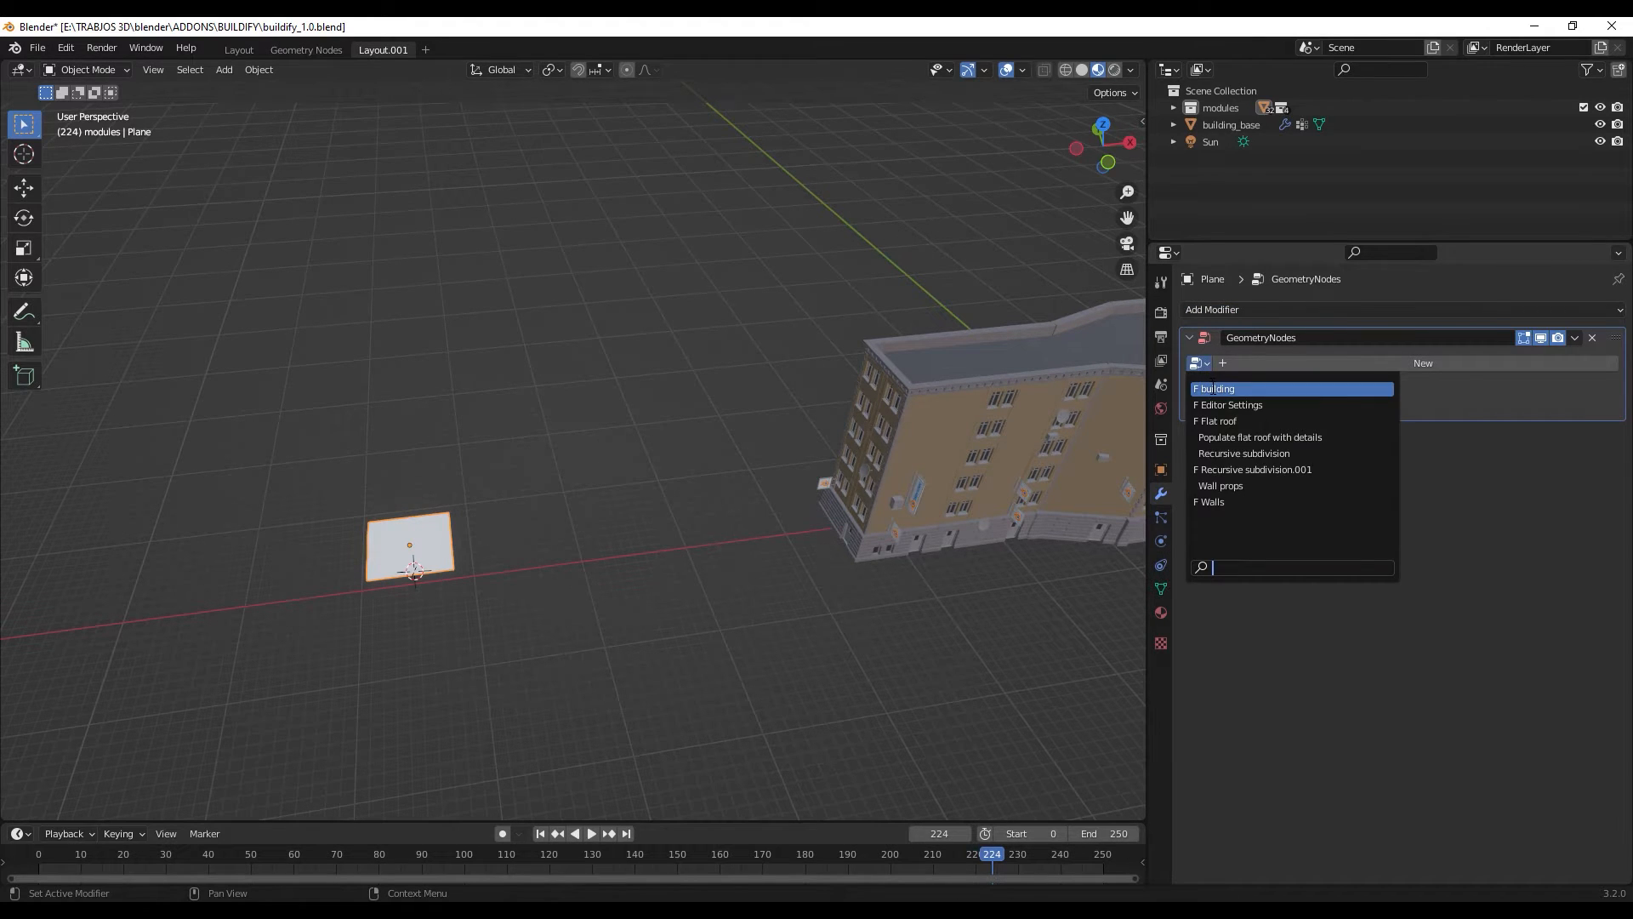
left_click(1213, 388)
scroll(548, 549, "down", 8)
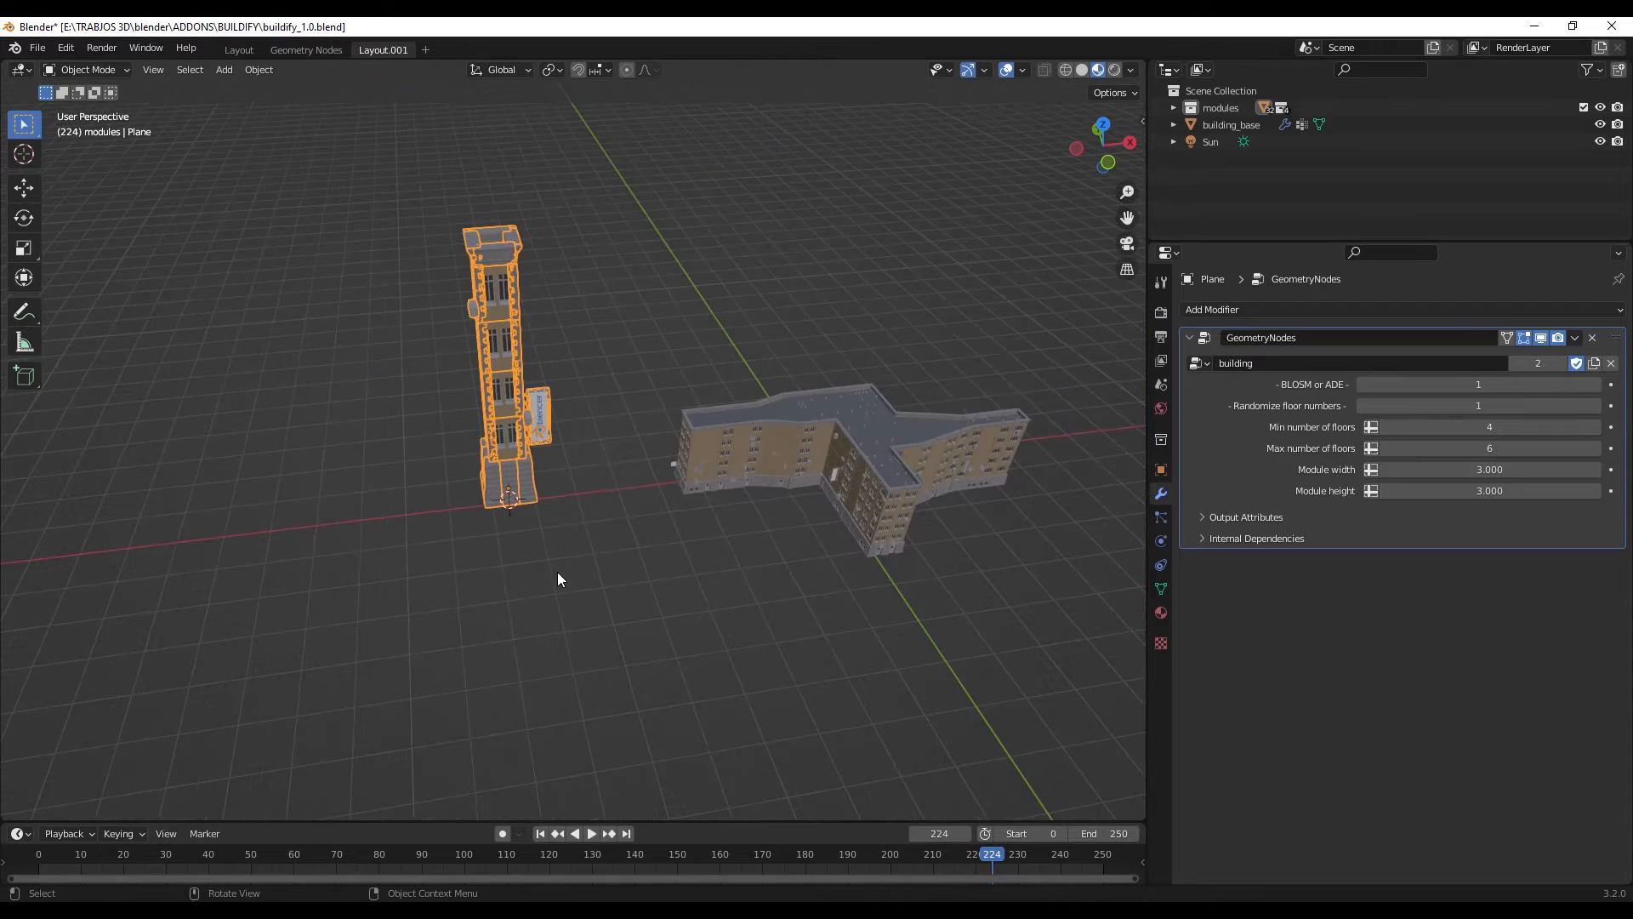
middle_click_drag(597, 452, 646, 621, "shift")
scroll(614, 610, "up", 4)
middle_click_drag(809, 640, 793, 599, "shift")
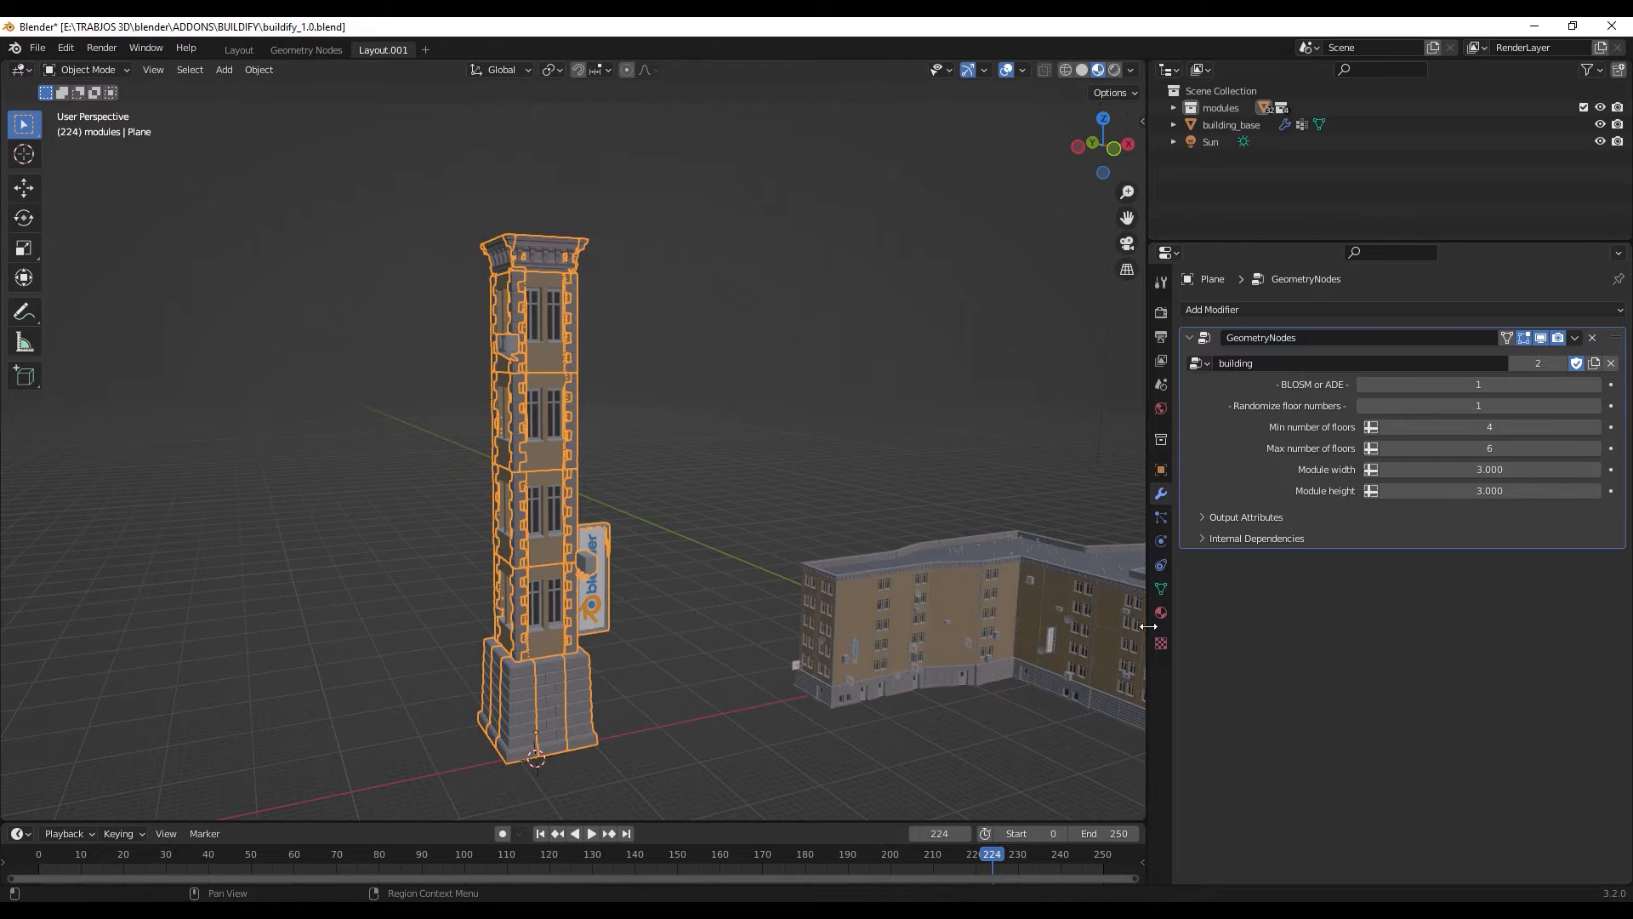
- Set the large building's module height to 2.650 and its module width to 2.860
left_click_drag(1151, 624, 1226, 626)
middle_click_drag(980, 573, 901, 538)
left_click(962, 585)
middle_click_drag(962, 585, 789, 507)
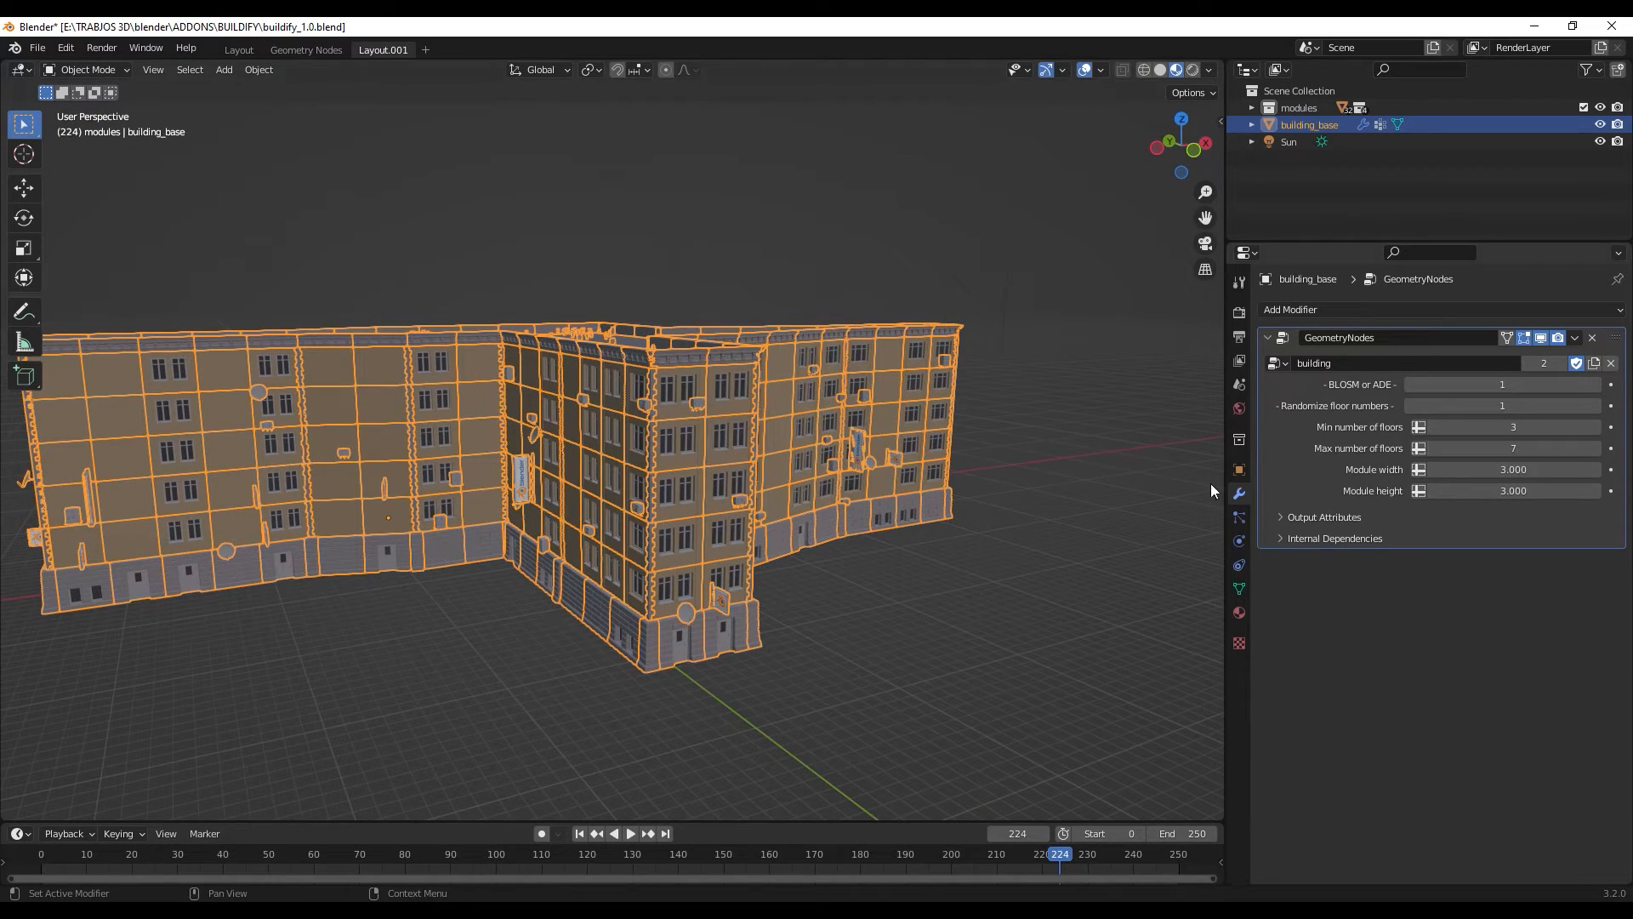
left_click(958, 633)
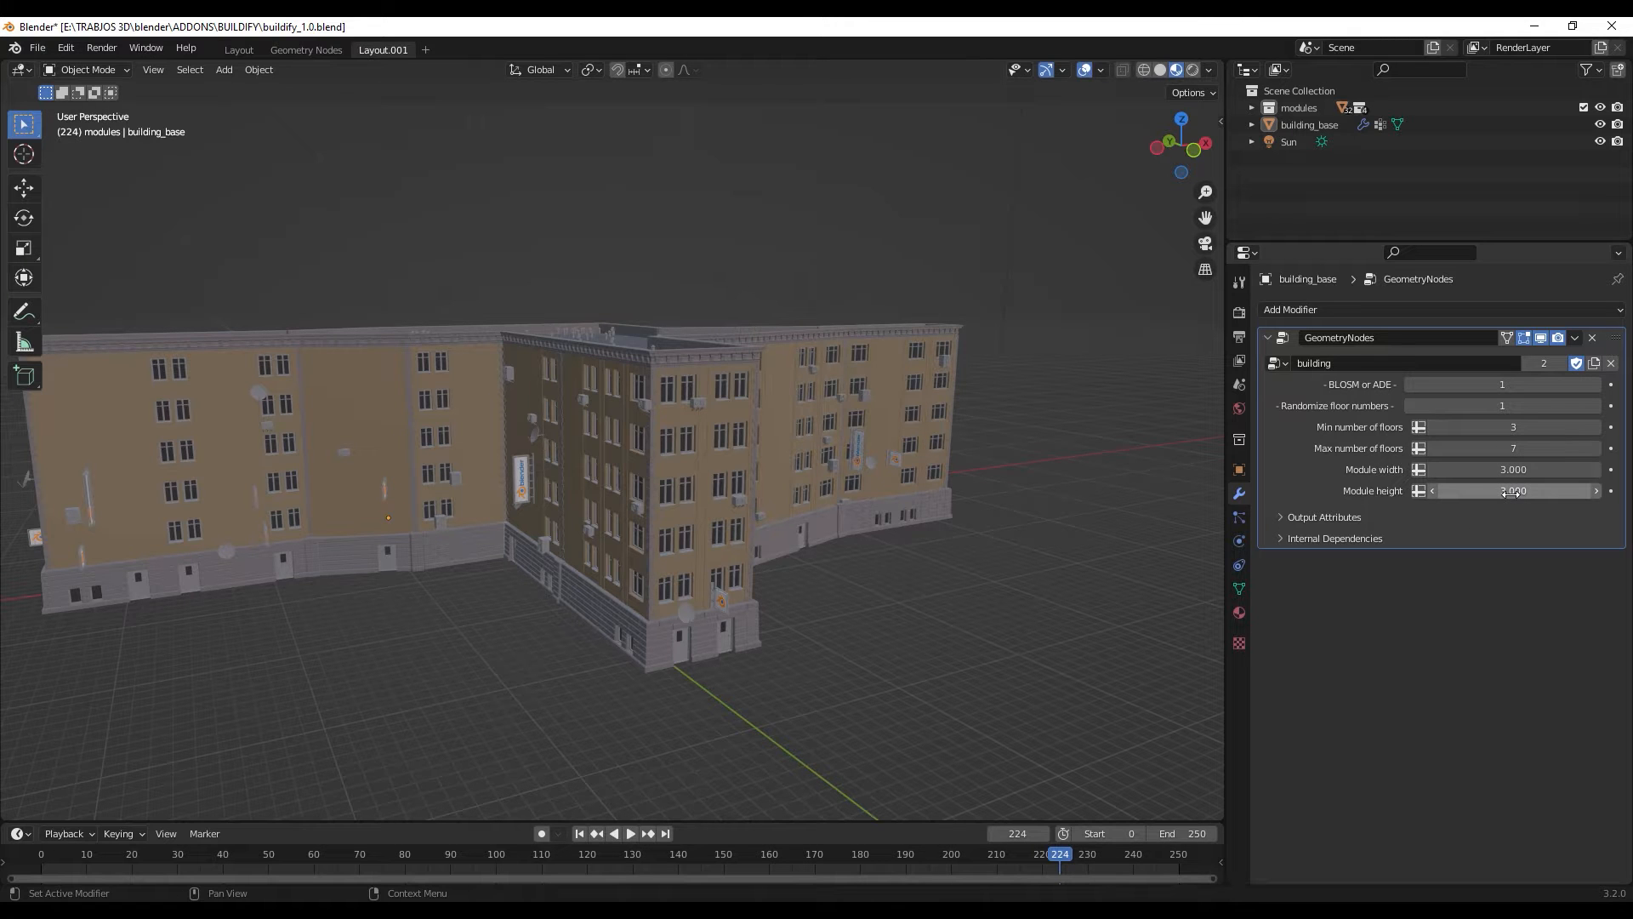
mouse_move(1511, 492)
left_mouse_down()
mouse_move(1394, 492)
mouse_move(1625, 491)
mouse_move(1485, 492)
mouse_move(1505, 473)
mouse_move(1582, 473)
mouse_move(1488, 473)
left_mouse_up()
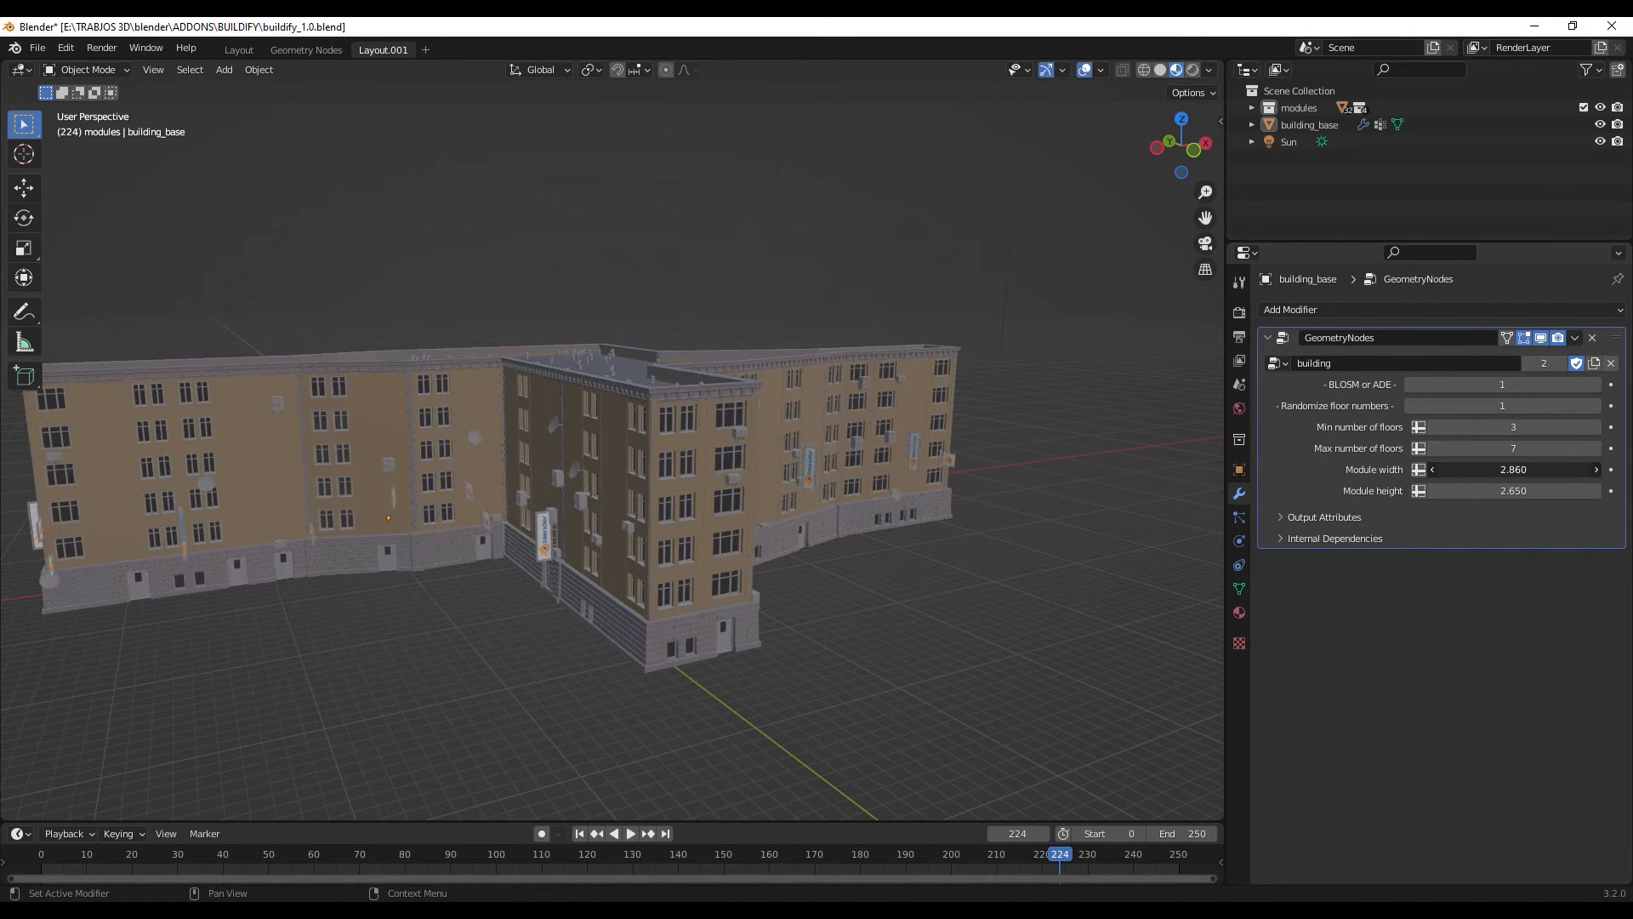
- Set the large building's minimum number of floors to 52 and its maximum number of floors to 11
middle_click_drag(685, 625, 778, 614)
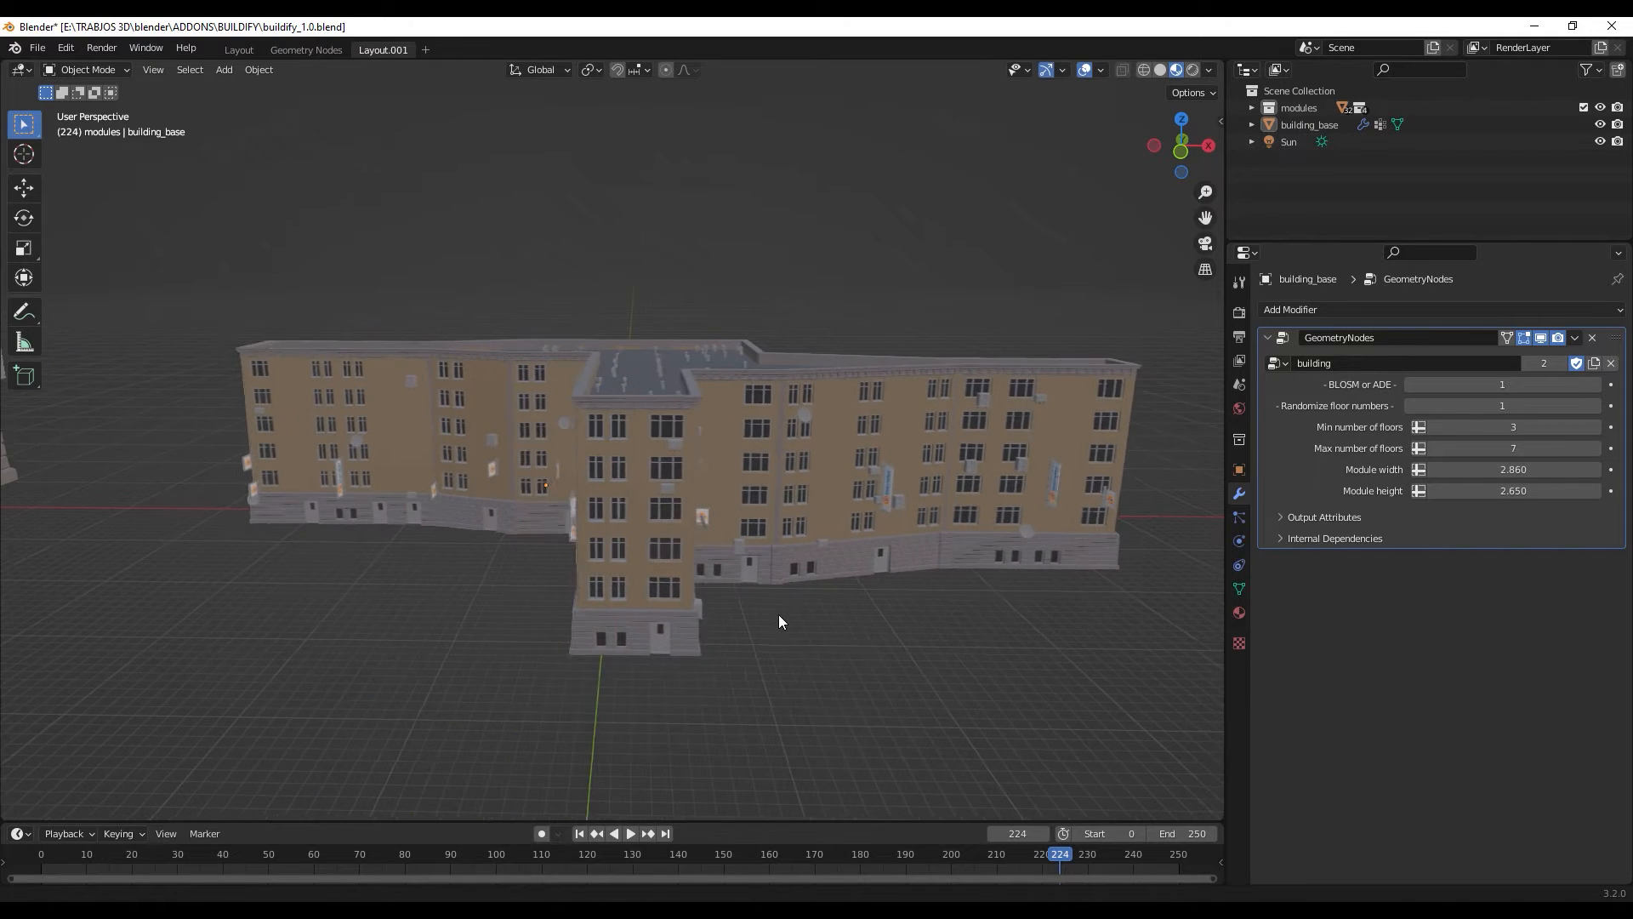
scroll(779, 609, "up", 2)
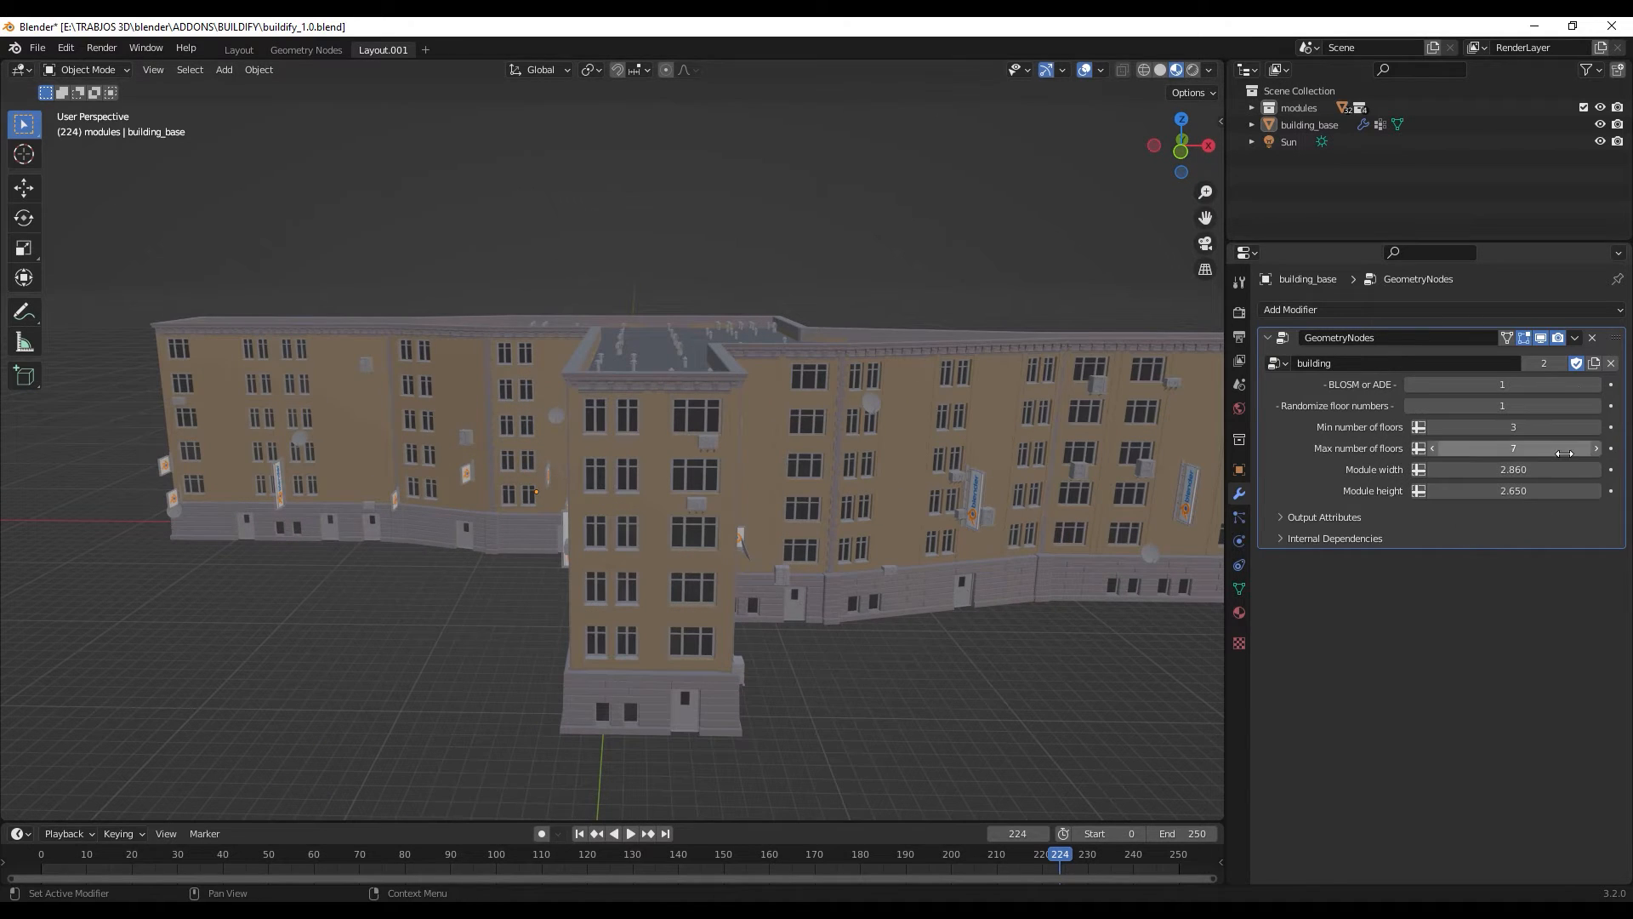
left_click_drag(1512, 450, 1561, 449)
middle_click_drag(835, 614, 1154, 515)
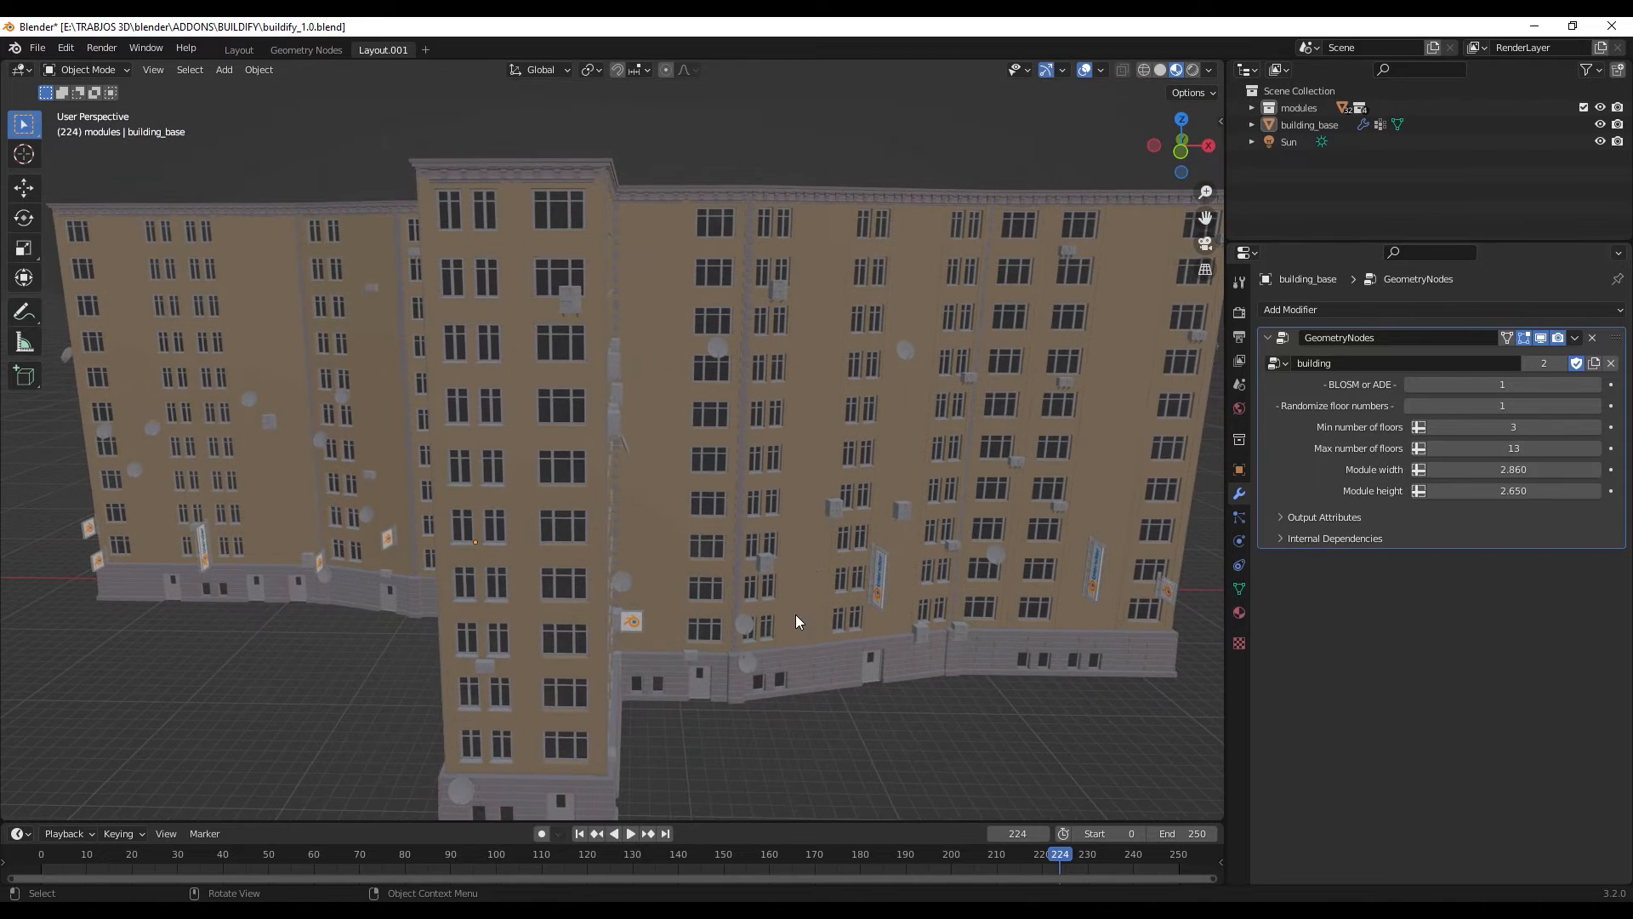
scroll(971, 592, "down", 6)
left_click_drag(1514, 448, 1584, 428)
scroll(977, 493, "up", 2)
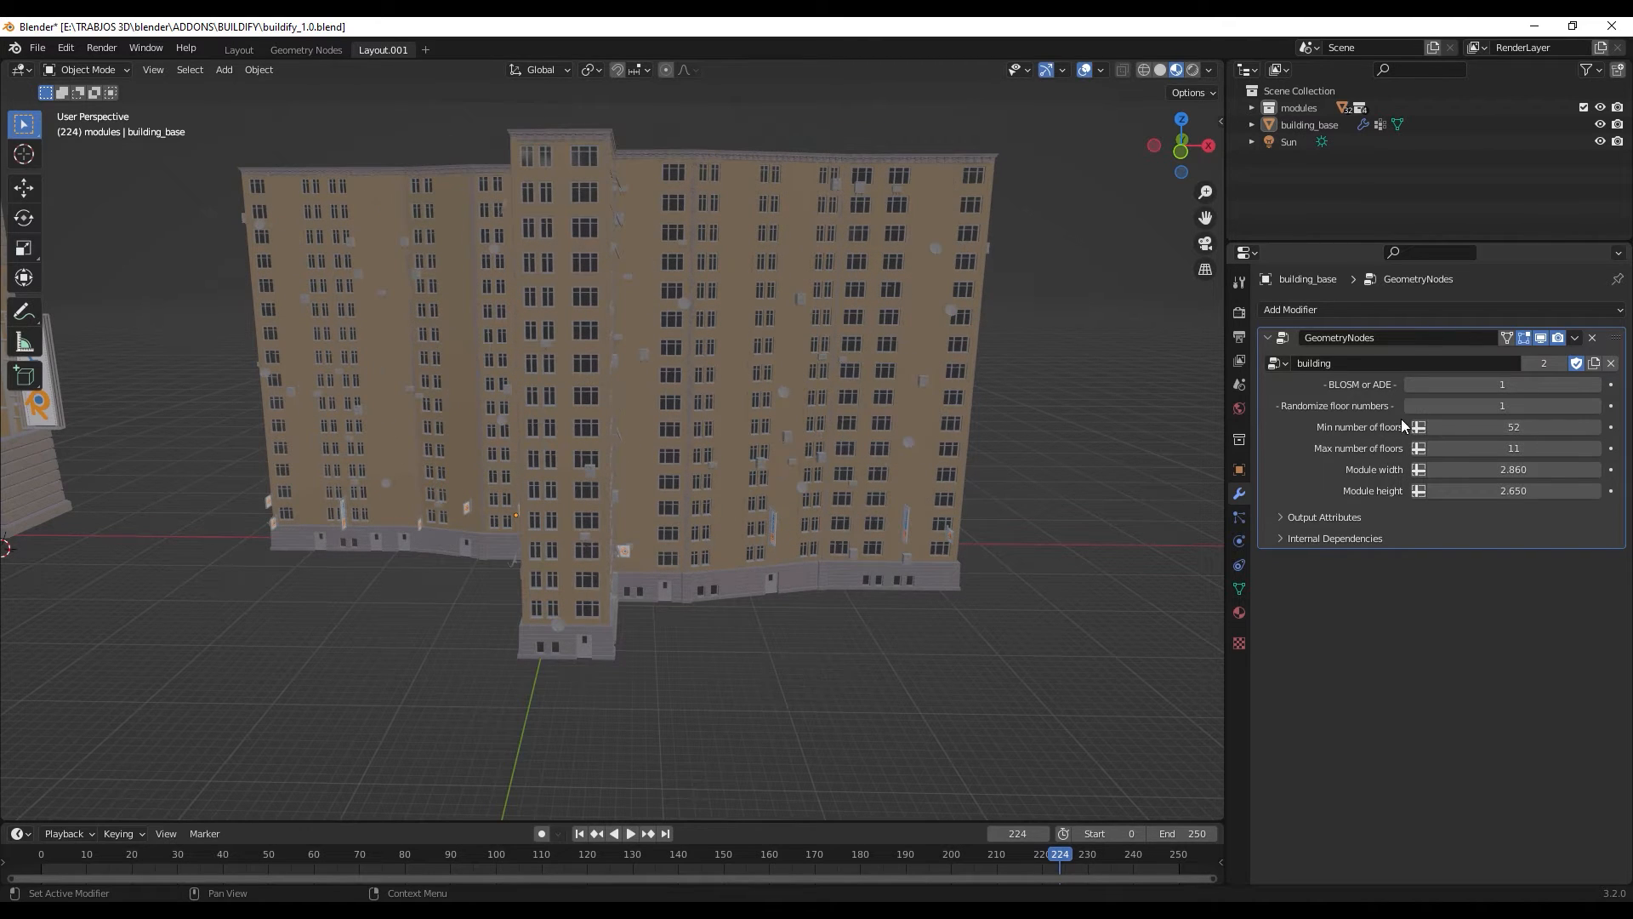
middle_click_drag(1086, 521, 1109, 542)
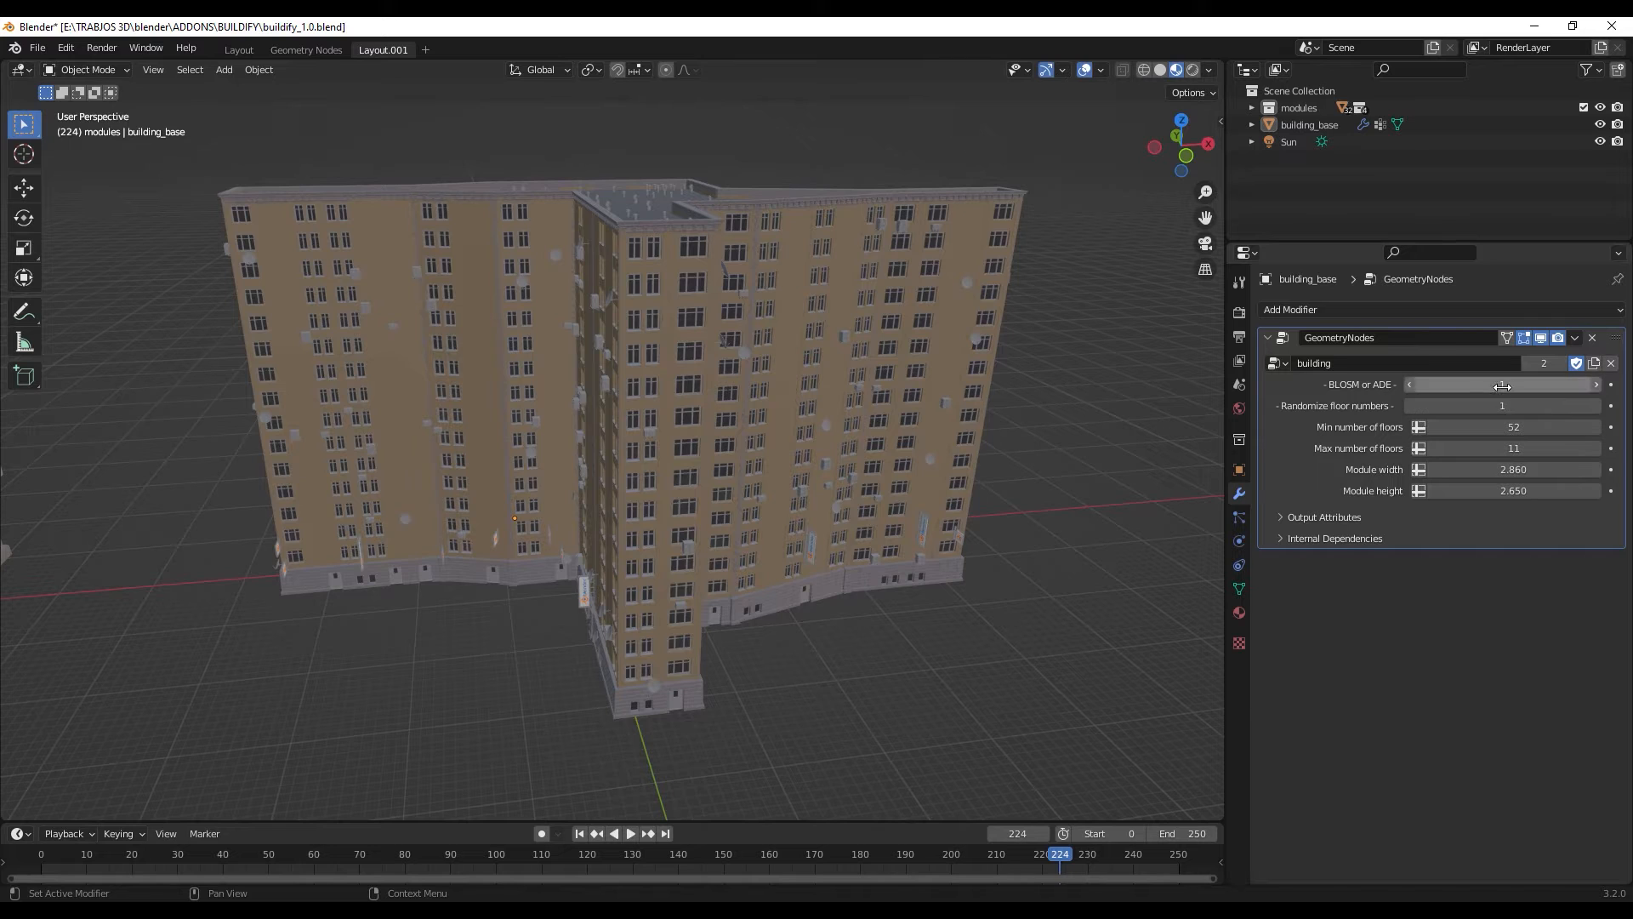
mouse_move(1522, 384)
left_mouse_down()
mouse_move(1501, 384)
mouse_move(1523, 384)
mouse_move(1501, 405)
mouse_move(1522, 406)
left_mouse_up()
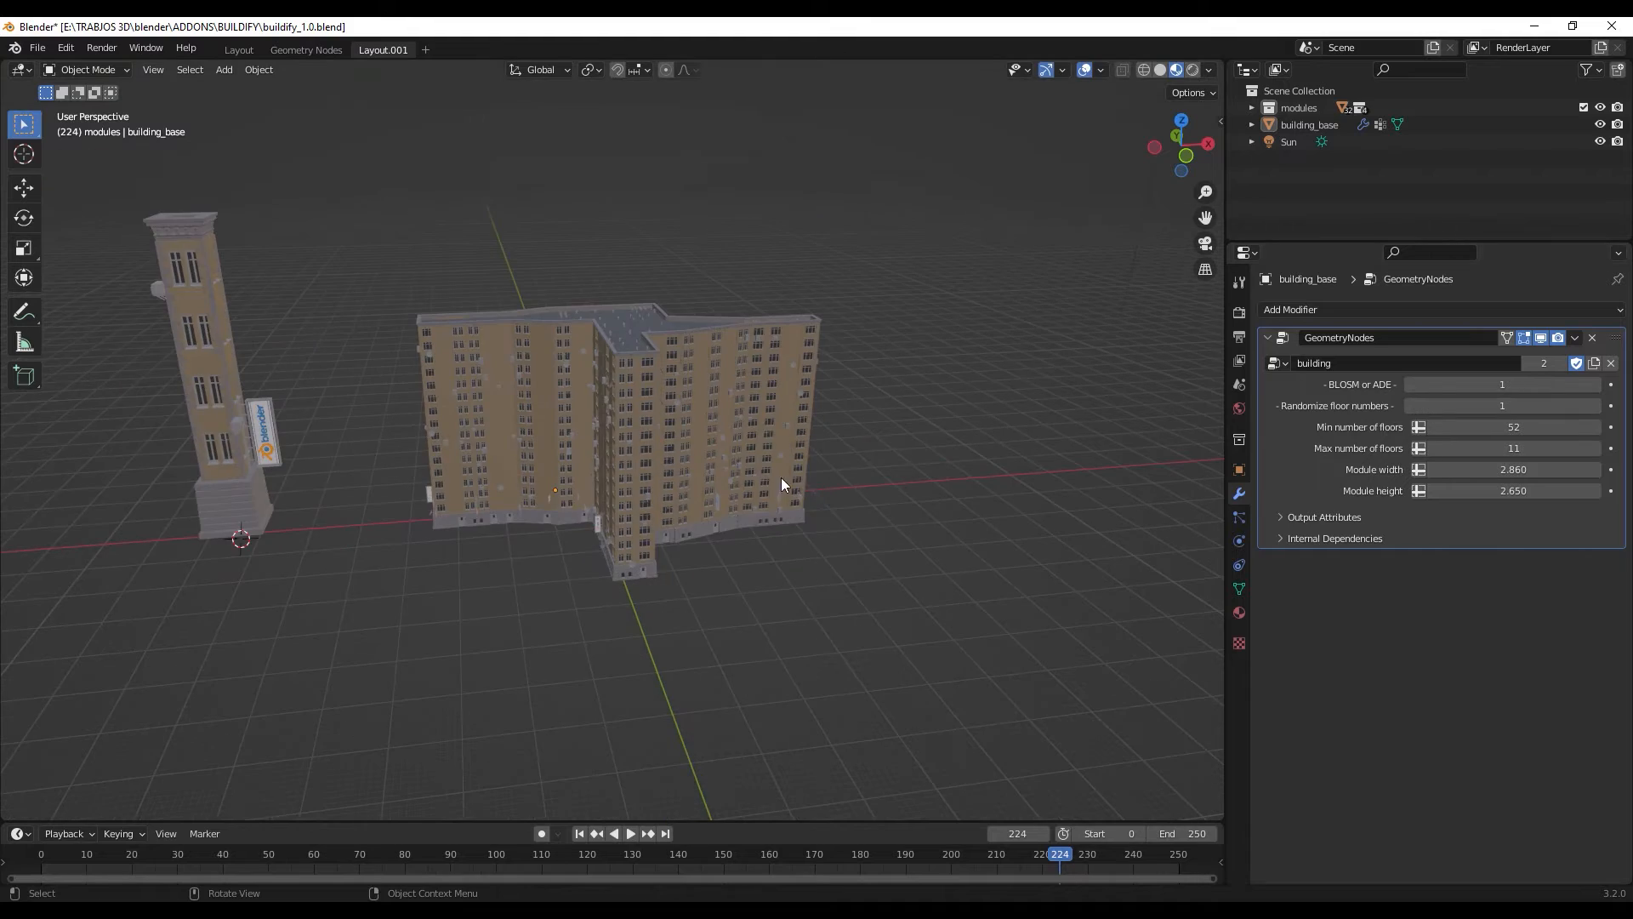
- Scale down the narrow tower generated from the plane
middle_click_drag(736, 493, 794, 427)
left_click(830, 452)
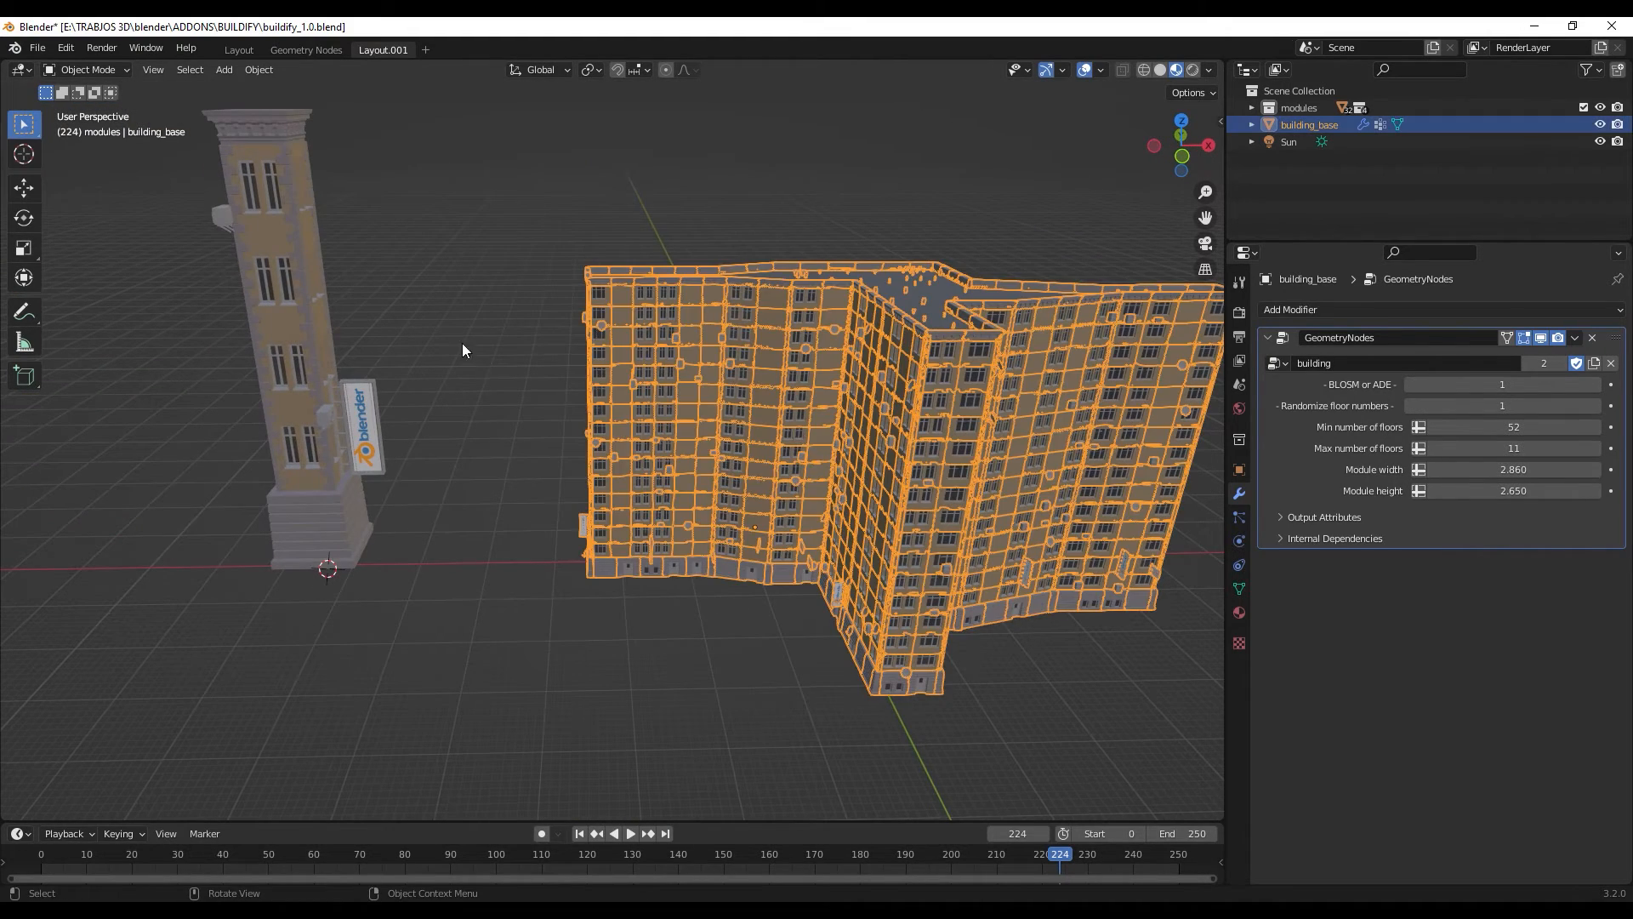
left_click(306, 331)
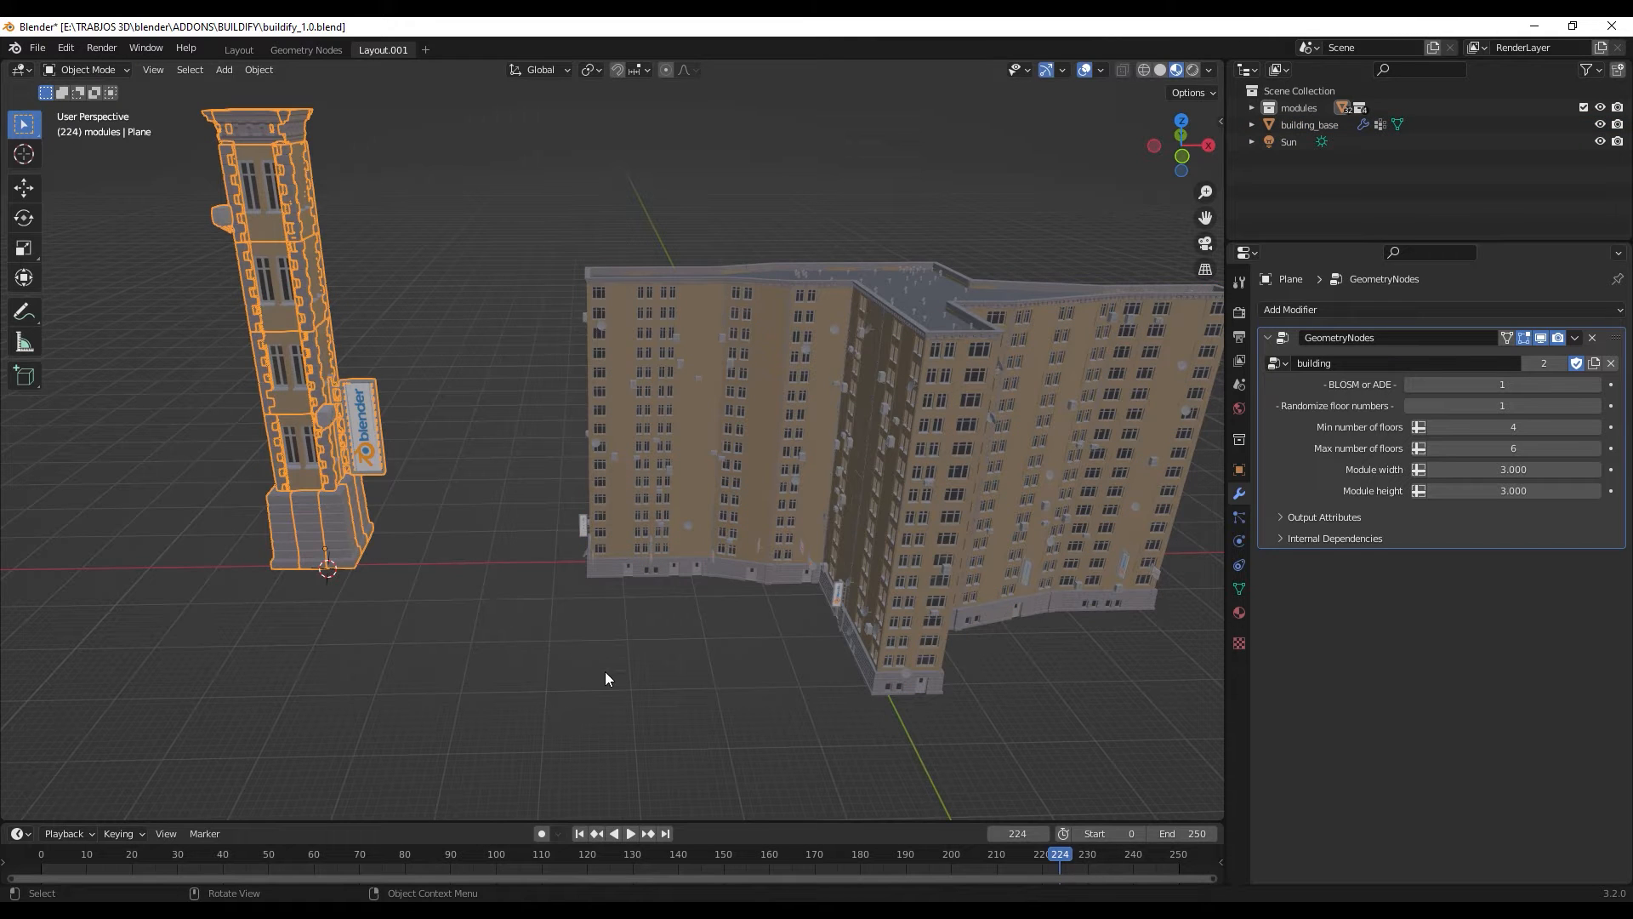
key("s")
left_click(495, 614)
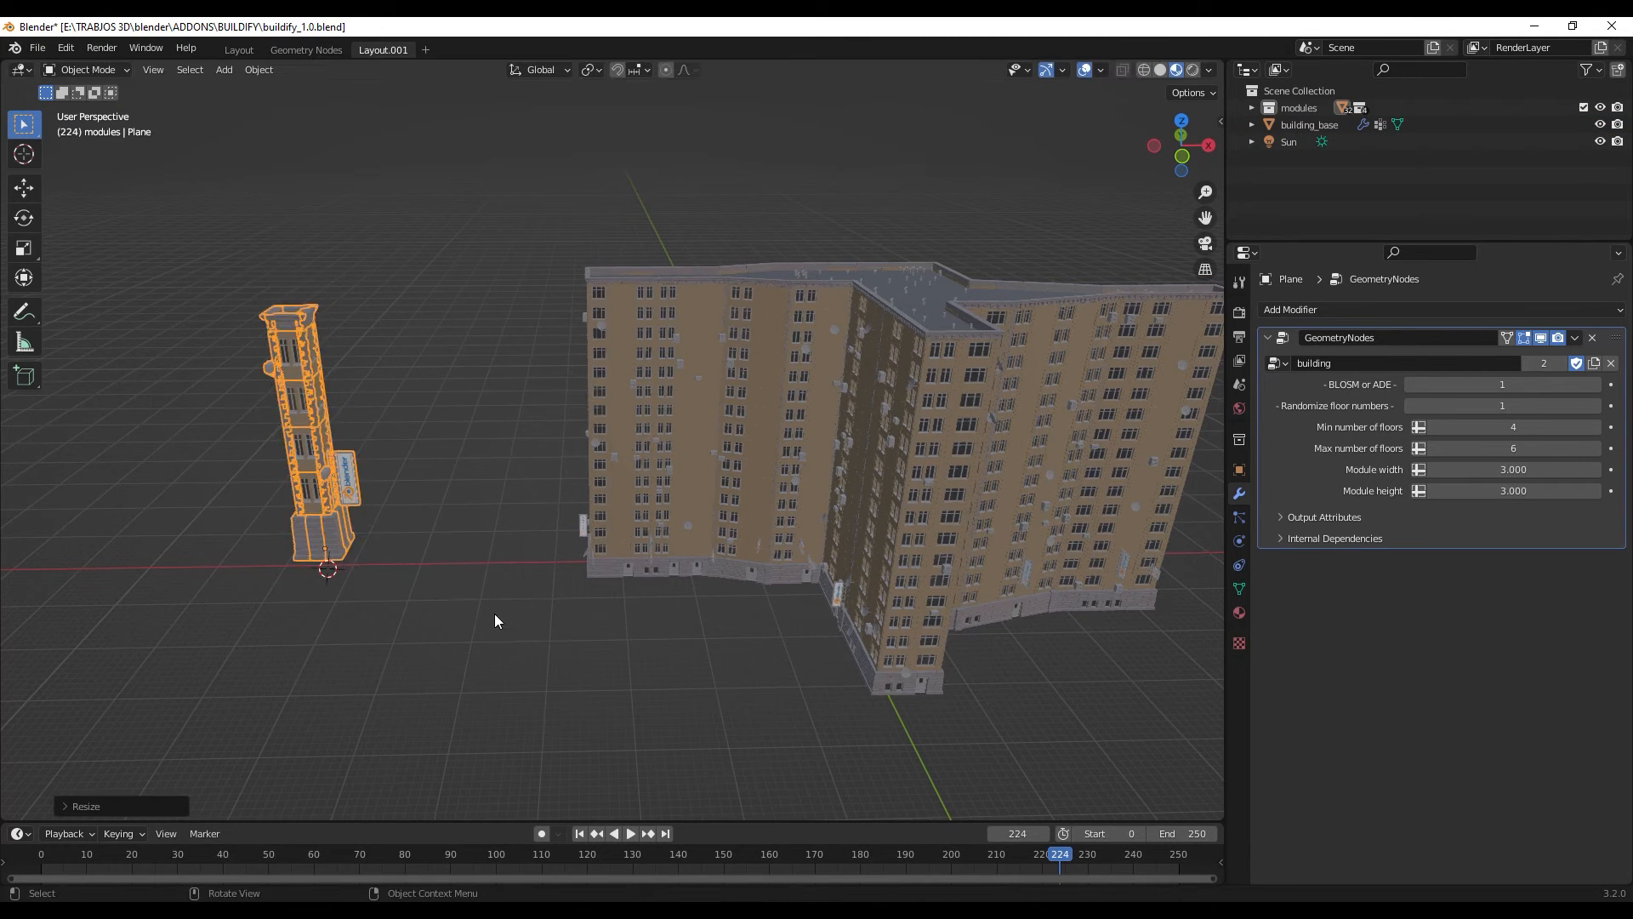
- Move the tower across the ground with the Z axis locked, placing it in front of the large building
middle_click_drag(495, 621, 795, 427)
left_click(795, 427)
middle_click_drag(754, 512, 676, 549)
left_click(375, 567)
middle_click_drag(386, 605, 467, 638)
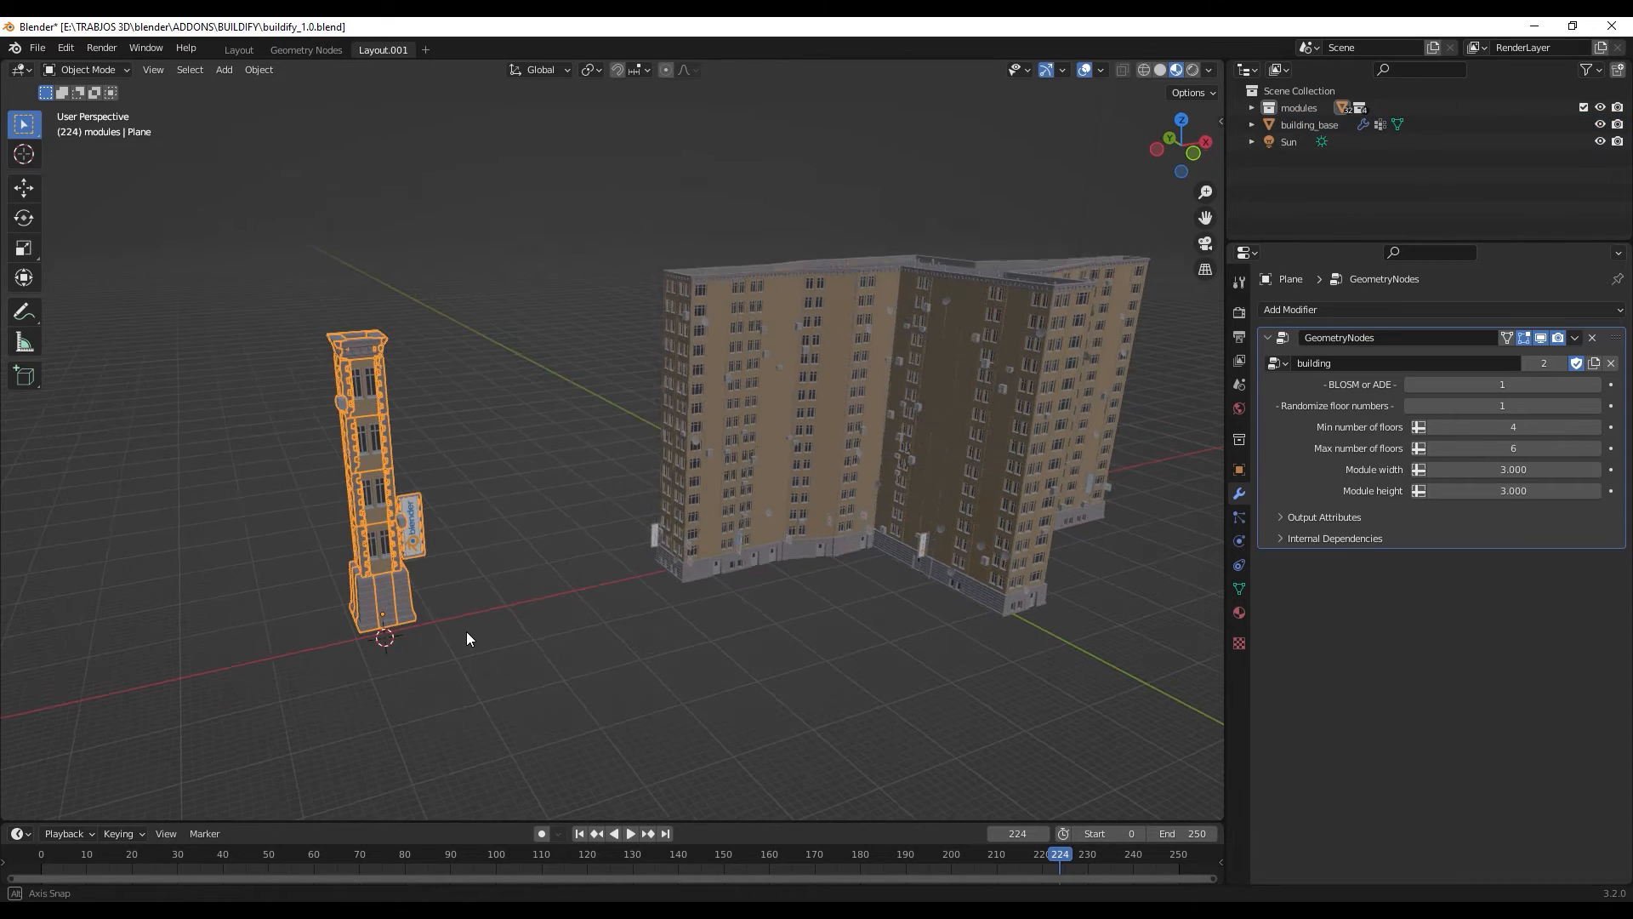
key("g")
key("shift+z")
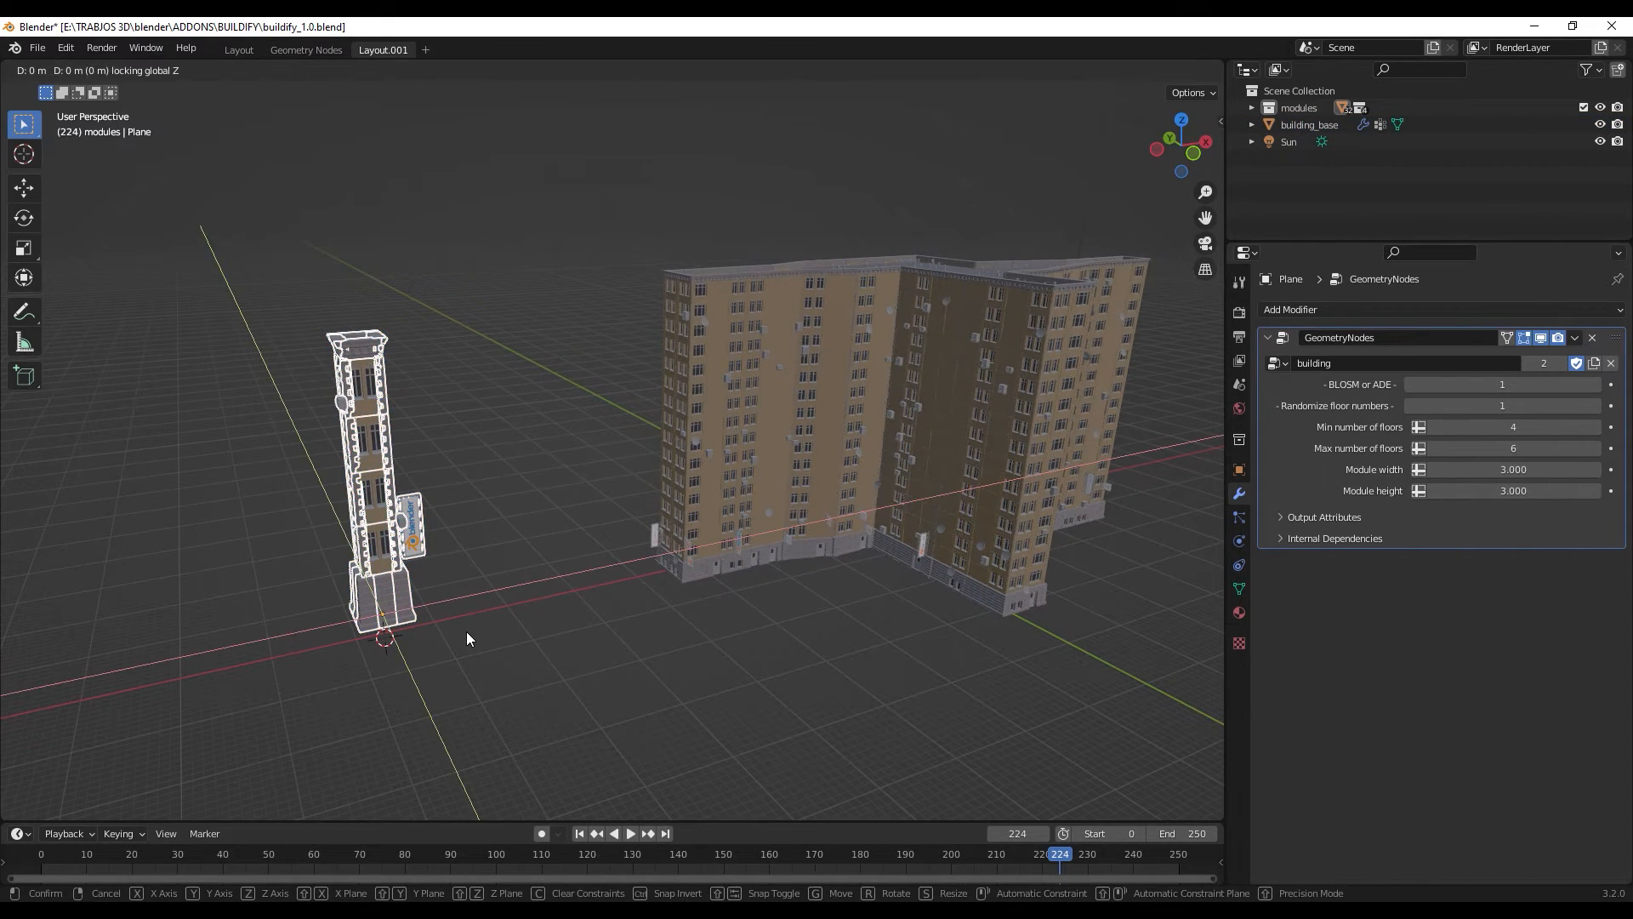
left_click(948, 654)
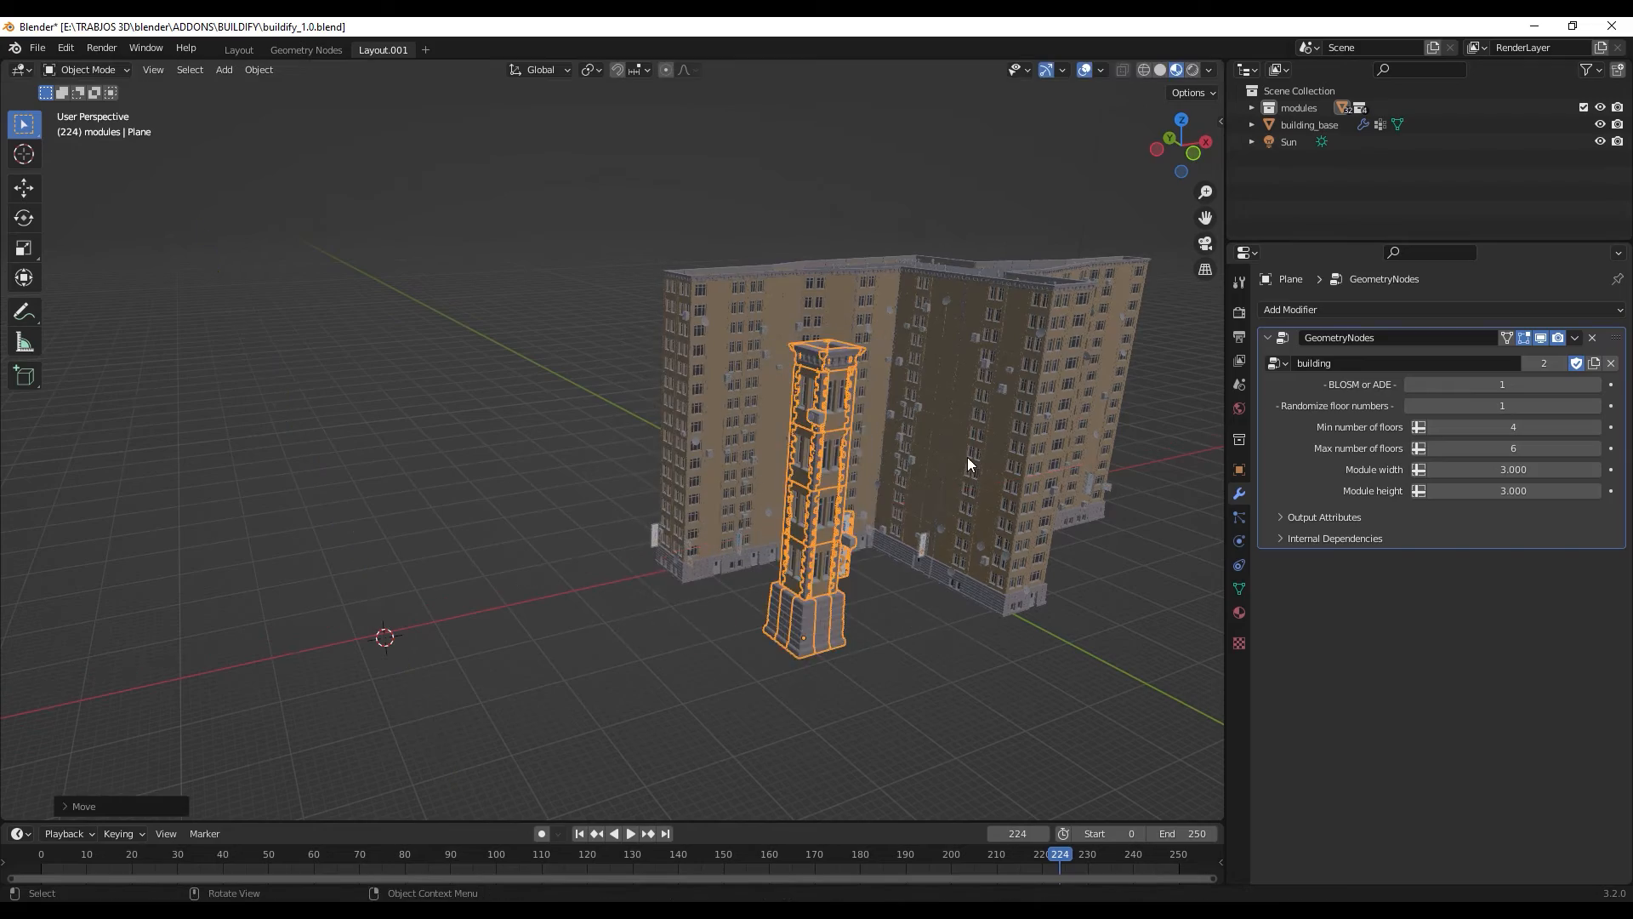
- Widen the 3D viewport by shrinking the properties area, and view both buildings from several sides
left_click(1005, 547)
middle_click_drag(1006, 548, 925, 587)
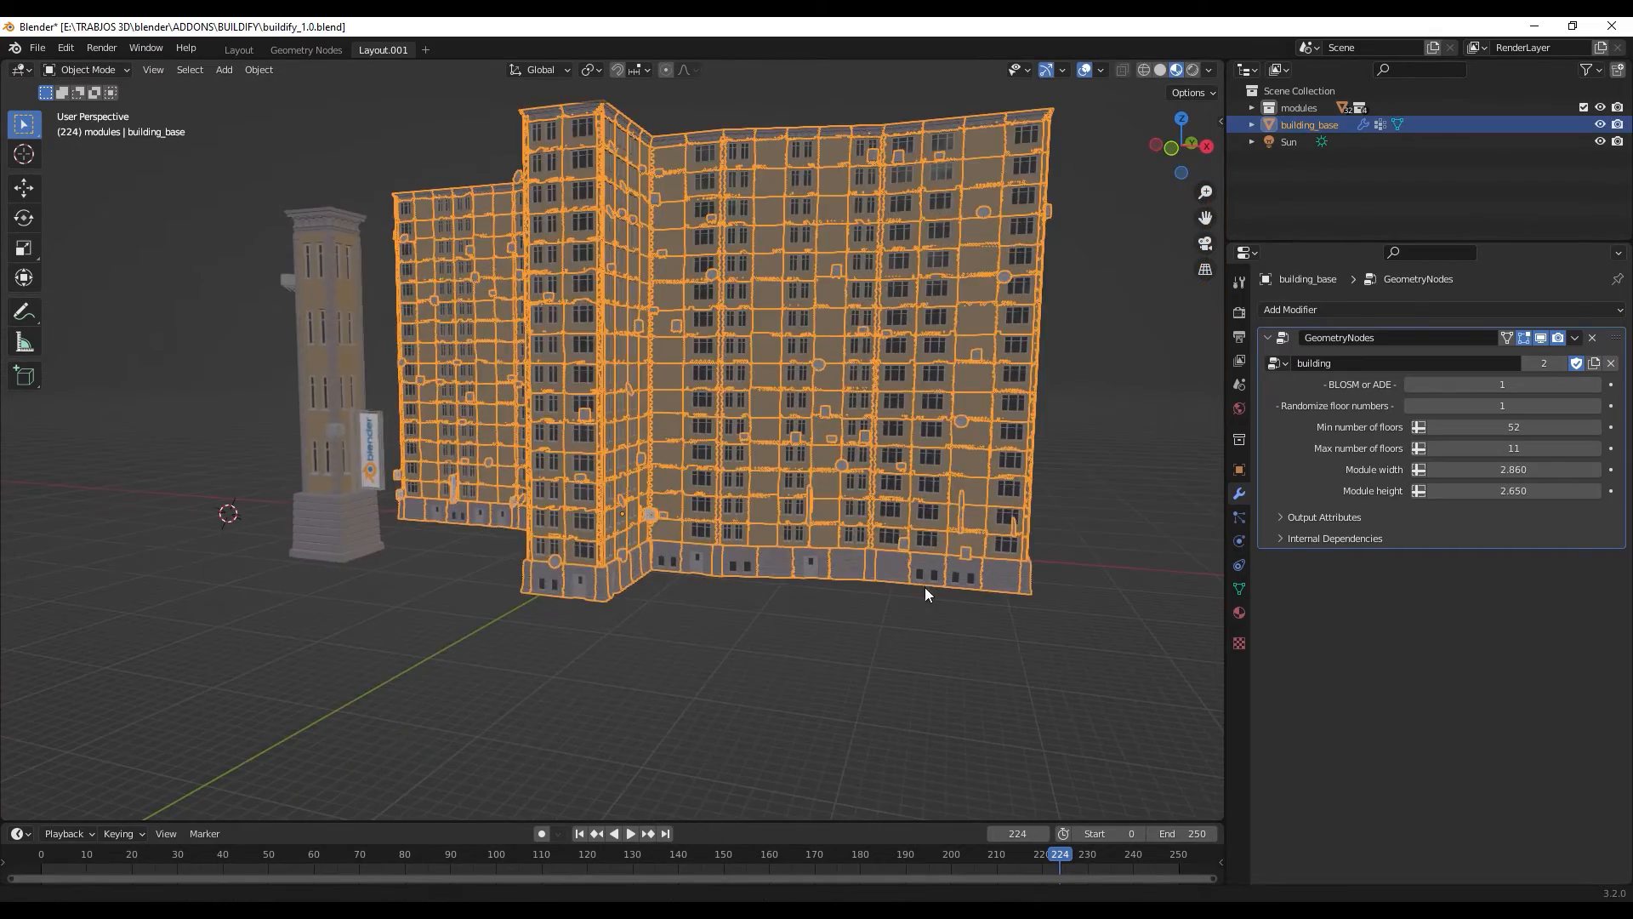
left_click(751, 685)
middle_click_drag(752, 687, 978, 527)
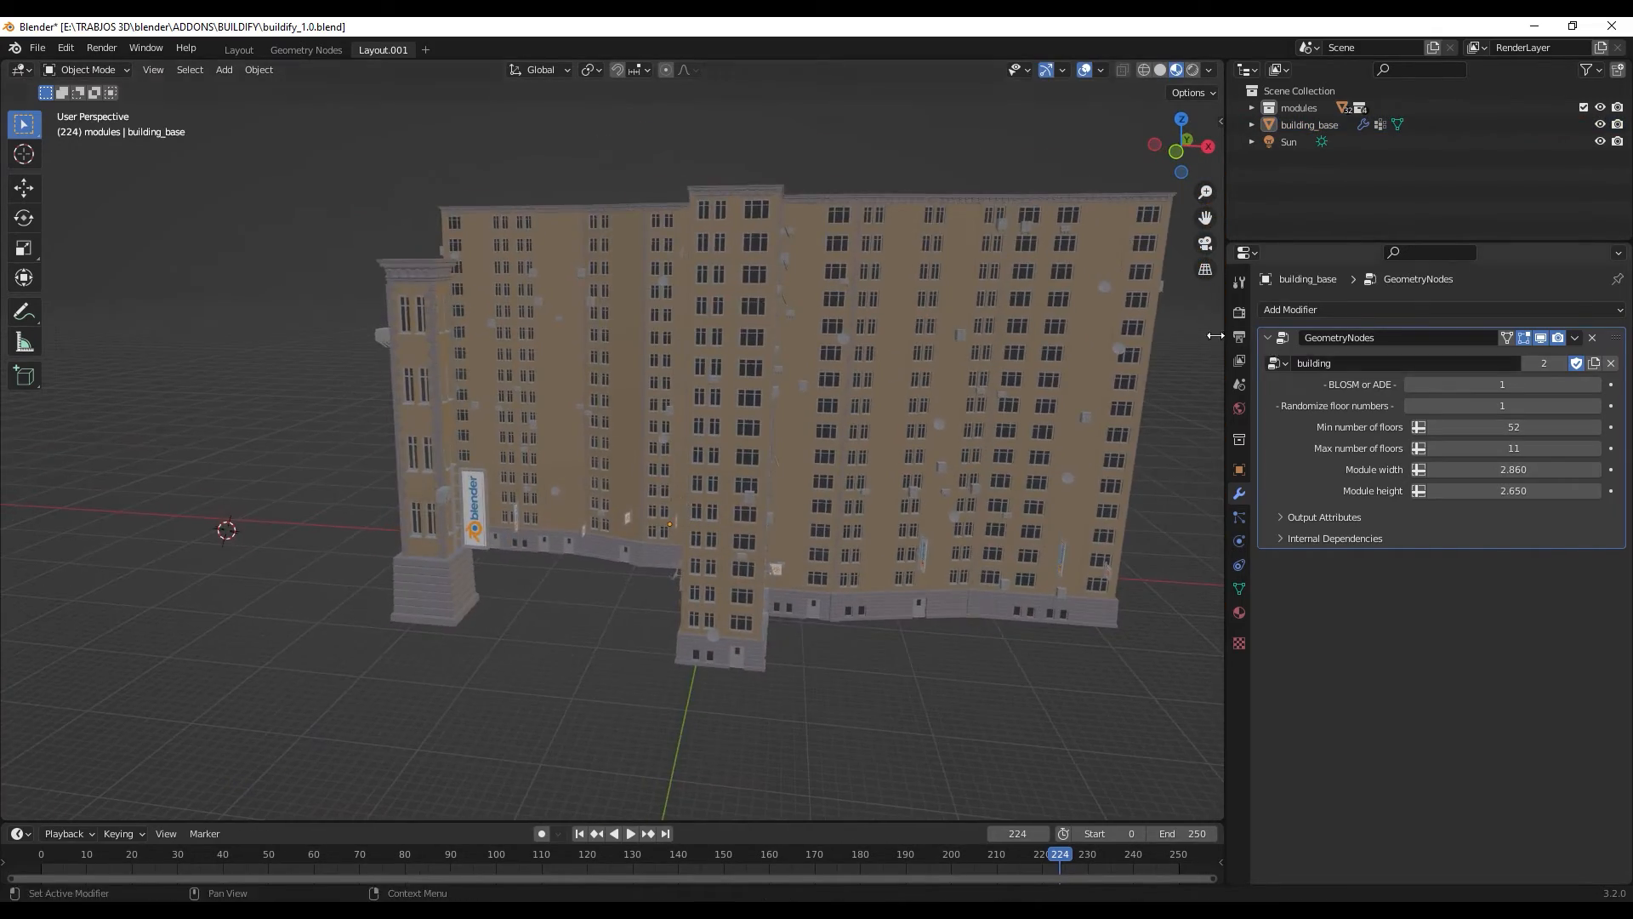
left_click_drag(1223, 323, 1483, 333)
middle_click_drag(1289, 364, 1083, 361, "shift")
scroll(1073, 366, "down", 3)
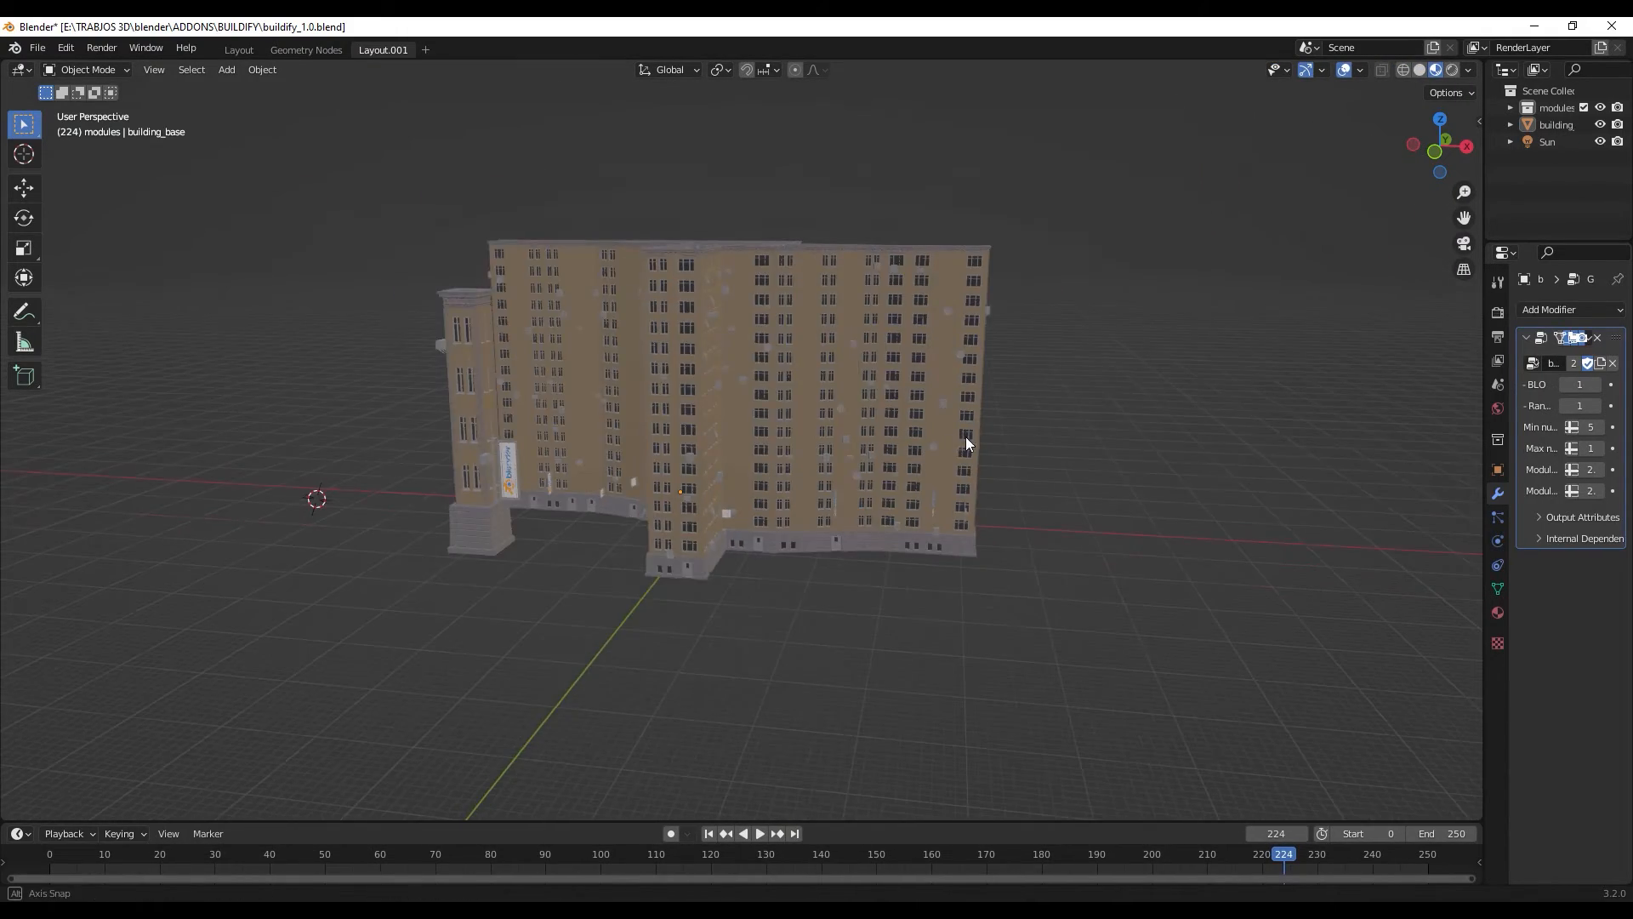
middle_click_drag(966, 437, 1096, 495)
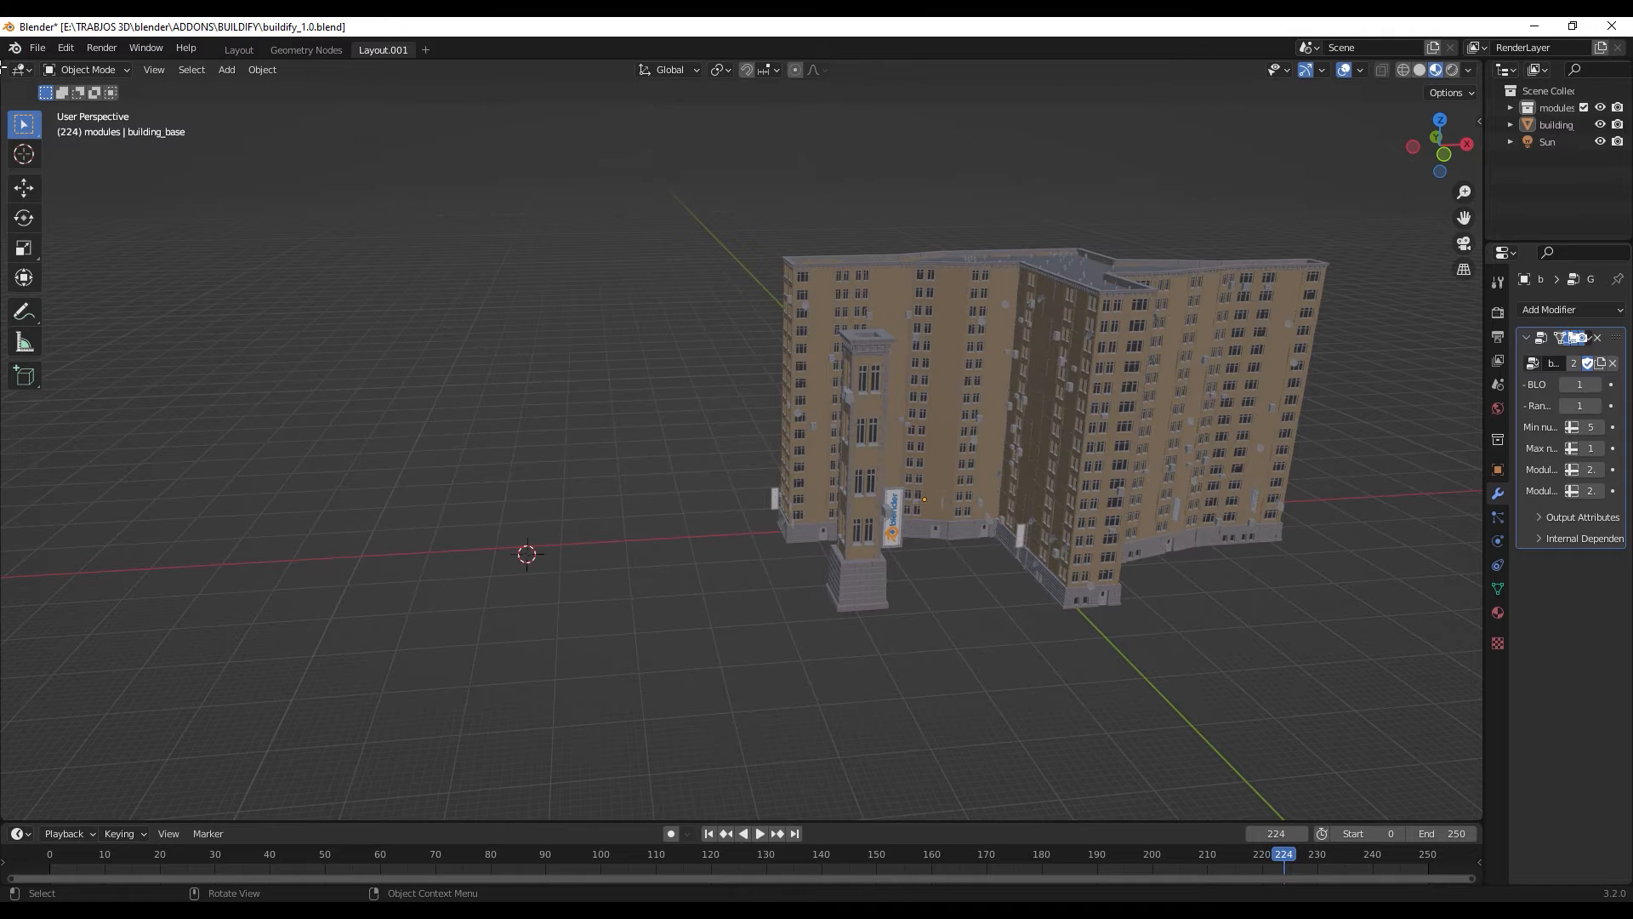
- Split the 3D viewport in two and turn the new area into a Geometry Node Editor
left_click_drag(3, 67, 701, 205)
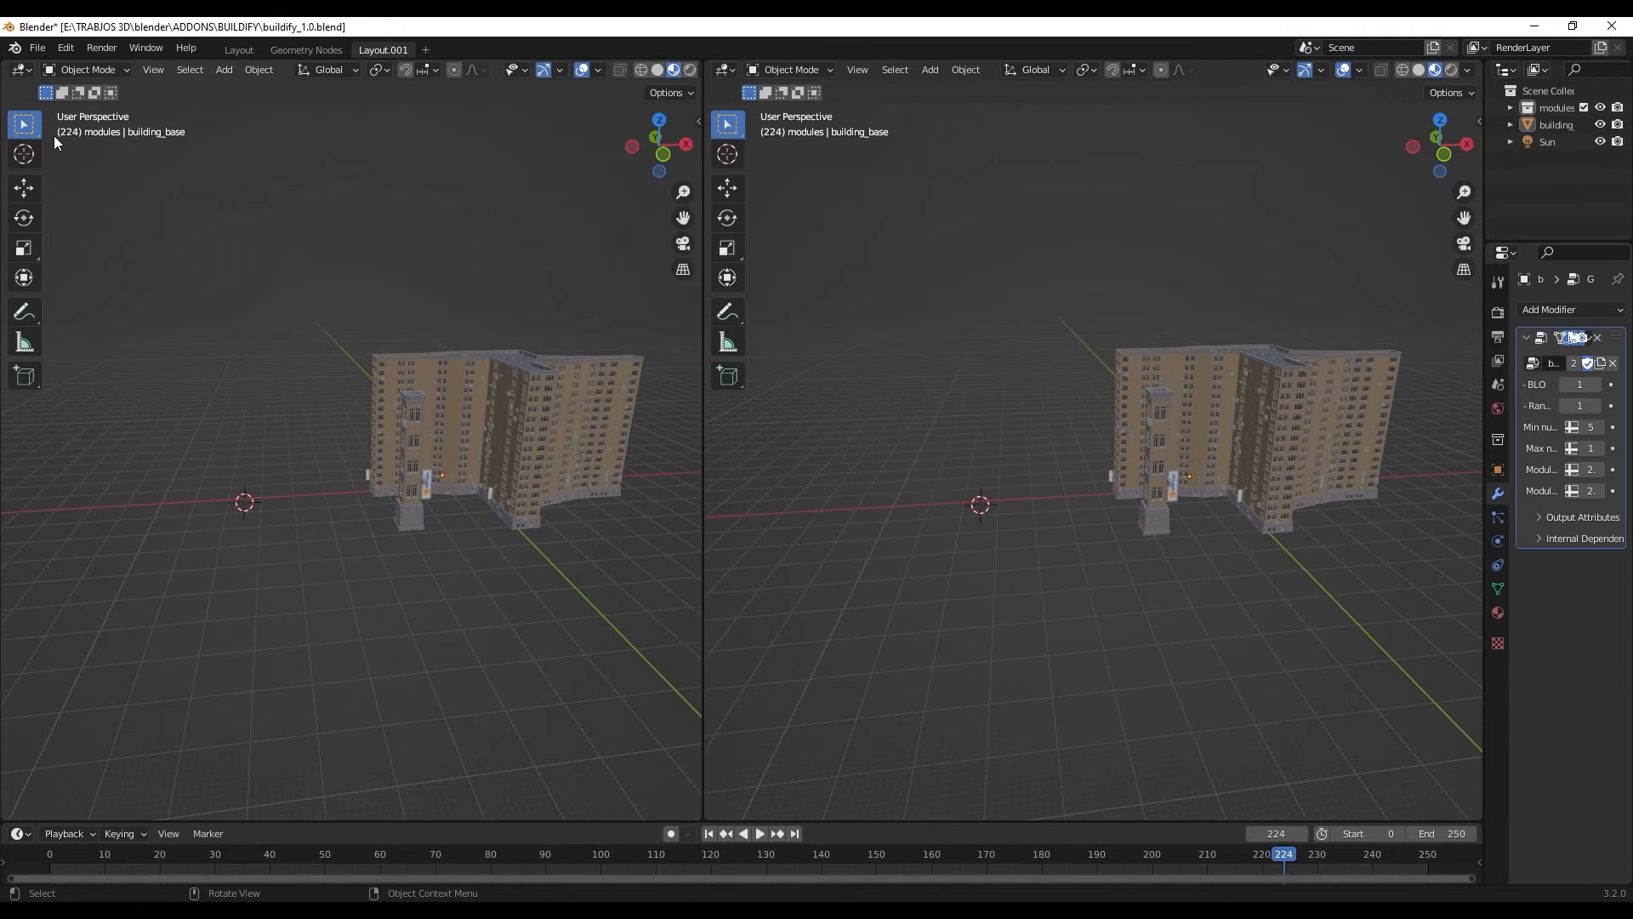
left_click(22, 71)
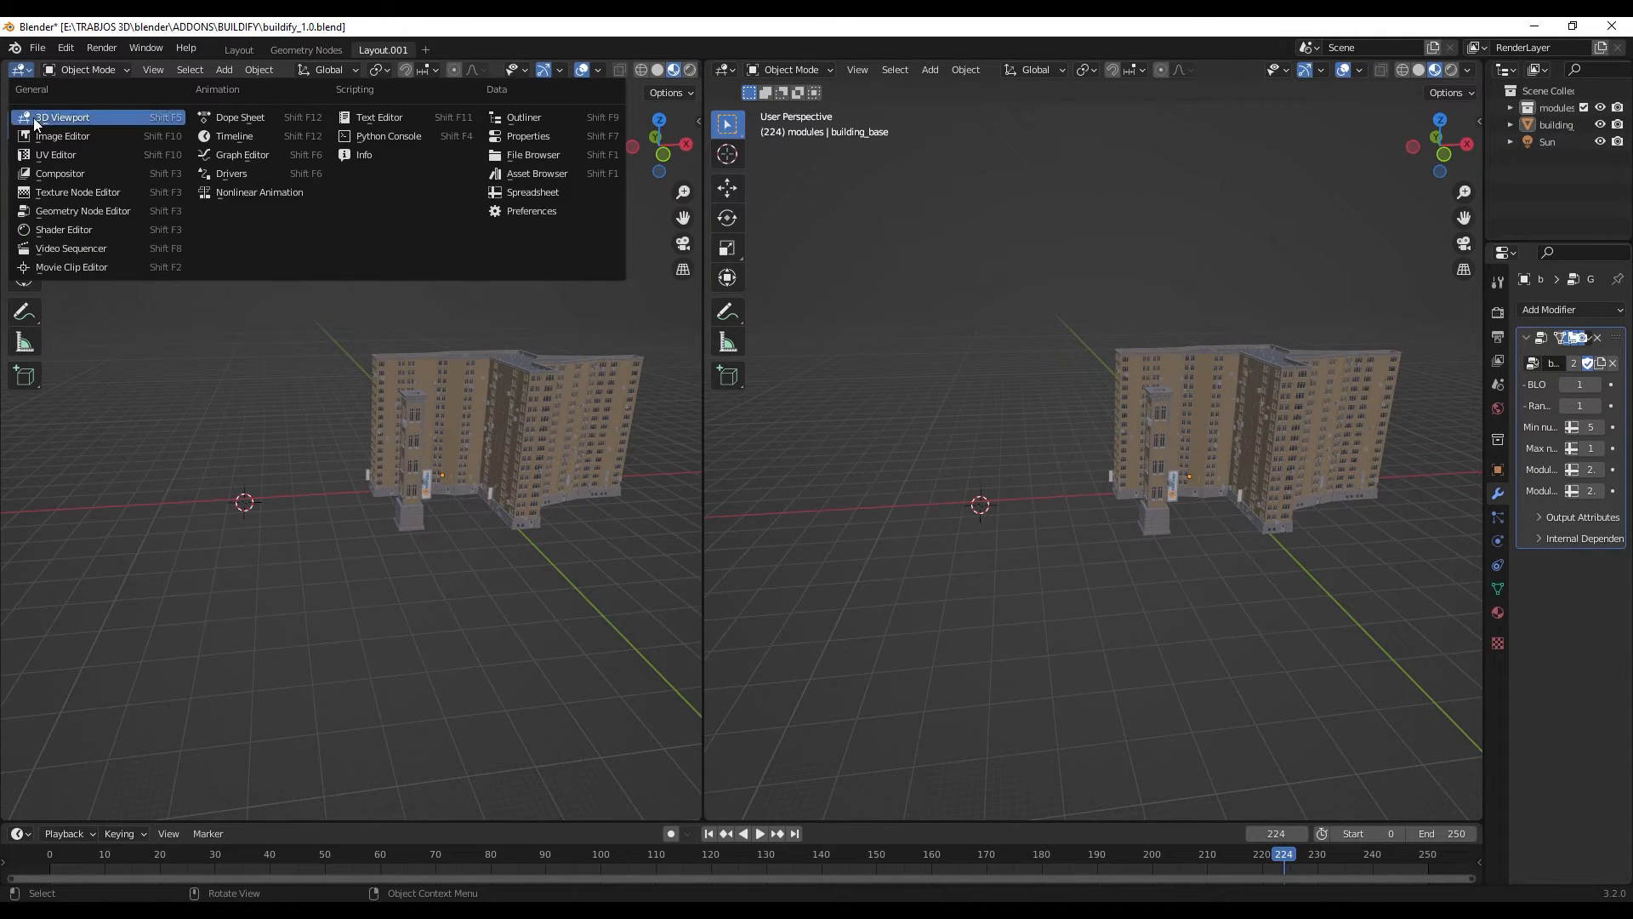
left_click(113, 210)
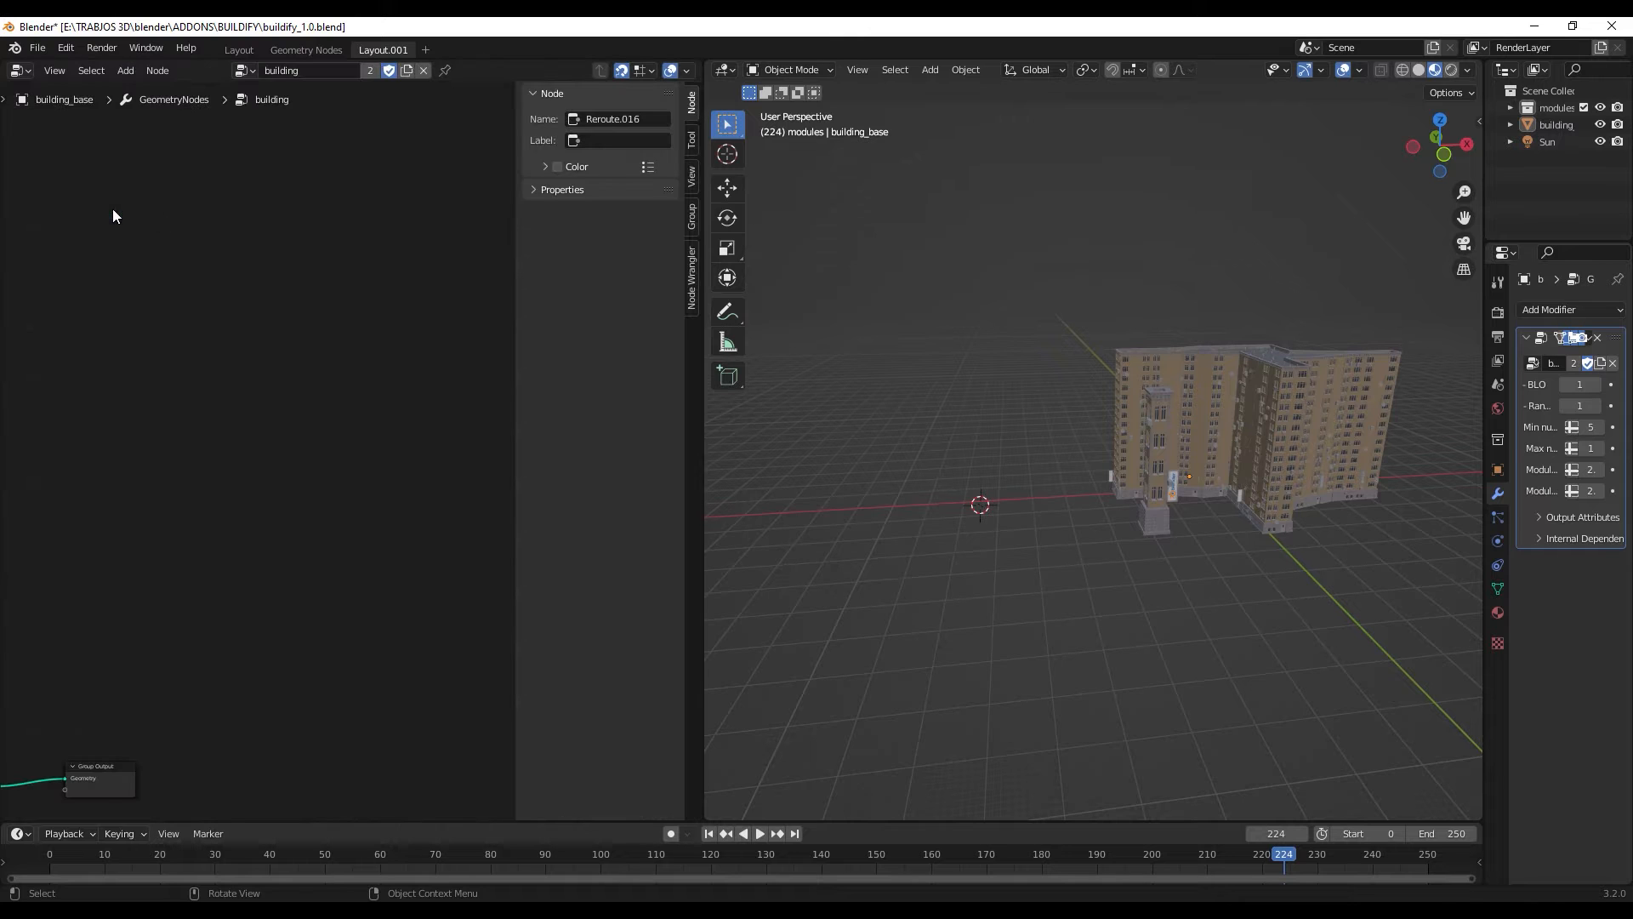
- Examine the large building's window facades, its rooftop details and the tower in front of it
scroll(1126, 451, "up", 3)
mouse_move(1126, 451)
middle_mouse_down()
mouse_move(1161, 410)
mouse_move(1026, 412)
mouse_move(1051, 441)
mouse_move(1046, 485)
mouse_move(1104, 446)
middle_mouse_up()
scroll(1046, 485, "up", 5)
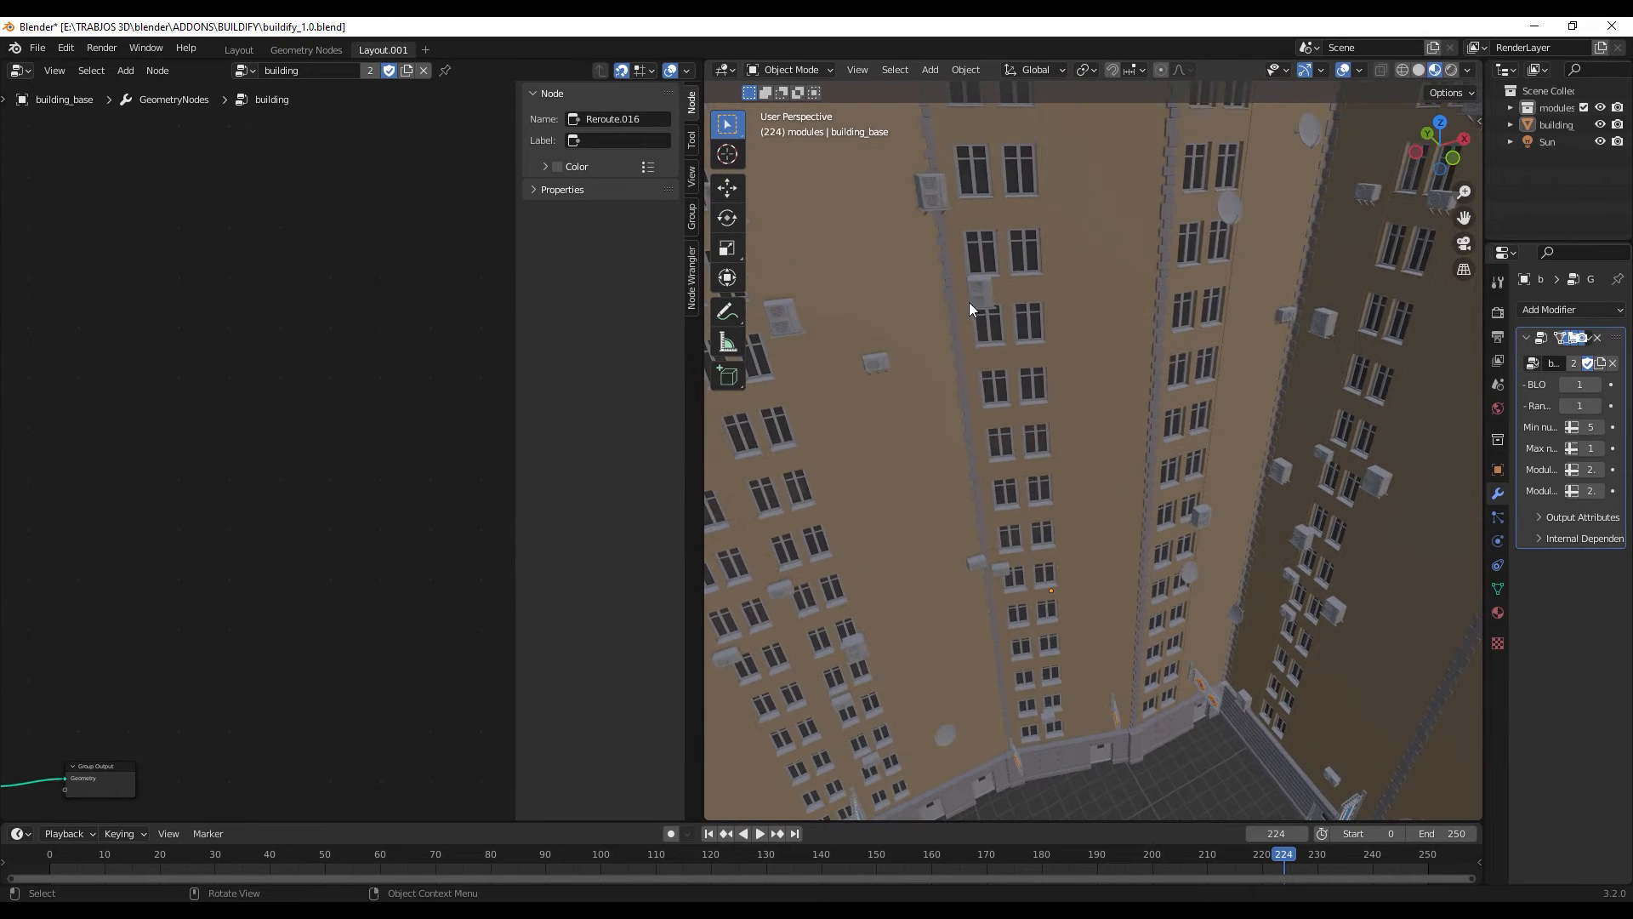
middle_click_drag(985, 269, 1060, 389)
middle_click_drag(1071, 489, 999, 568)
scroll(1068, 426, "up", 5)
scroll(1076, 332, "down", 5)
scroll(1037, 416, "down", 5)
middle_click_drag(1022, 507, 1041, 553)
scroll(1041, 552, "up", 5)
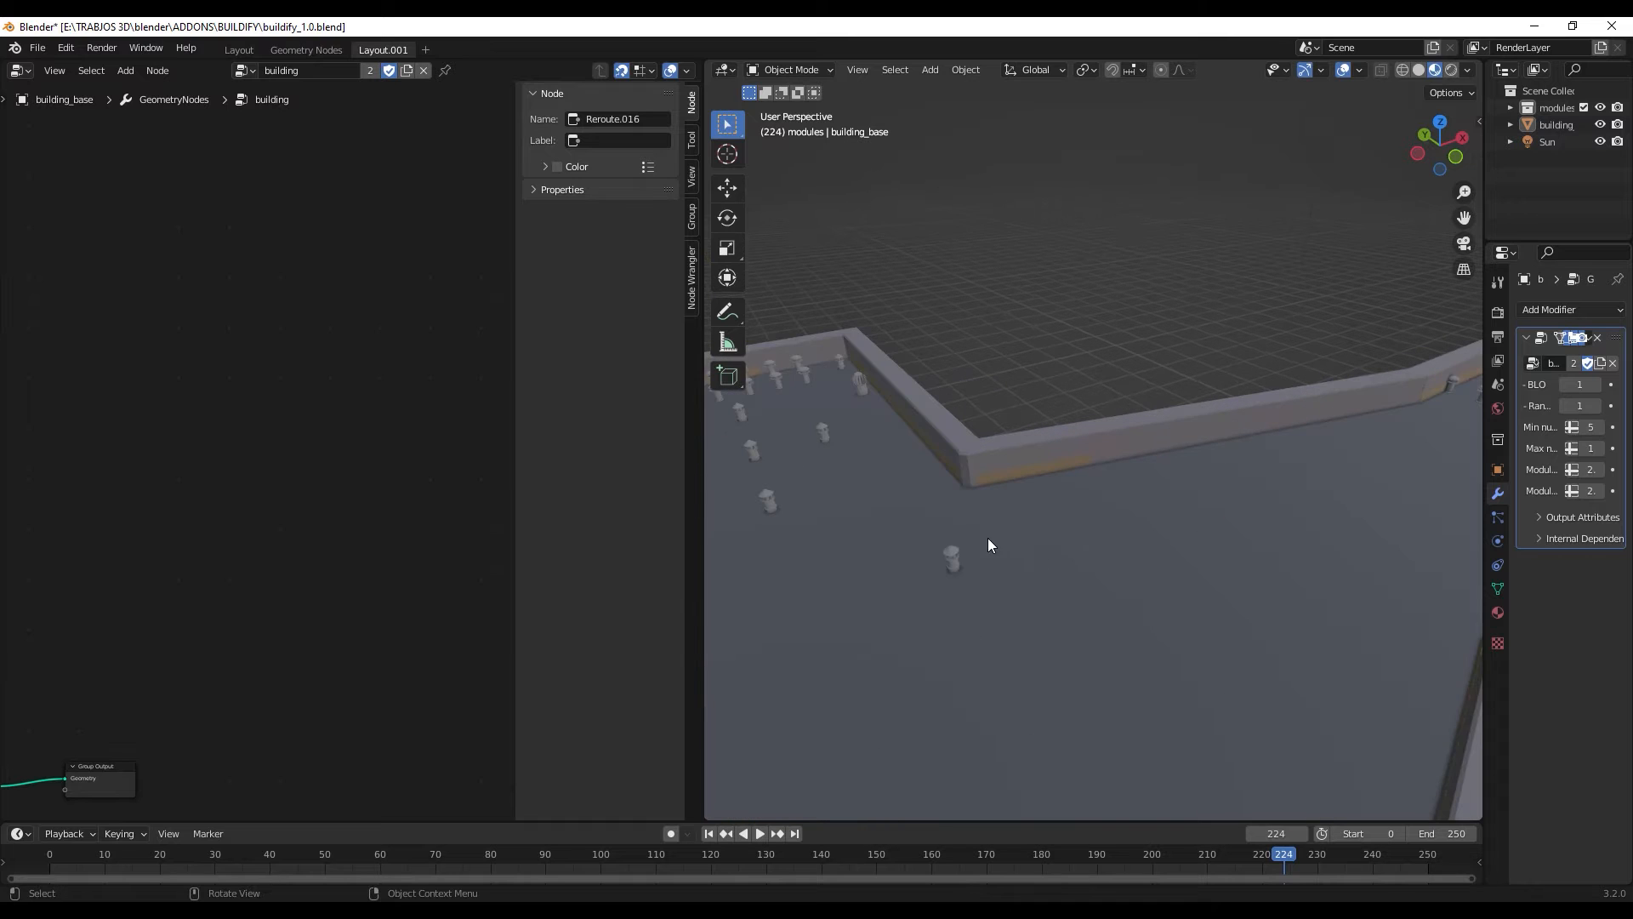
scroll(967, 529, "down", 5)
middle_click_drag(998, 602, 1237, 362)
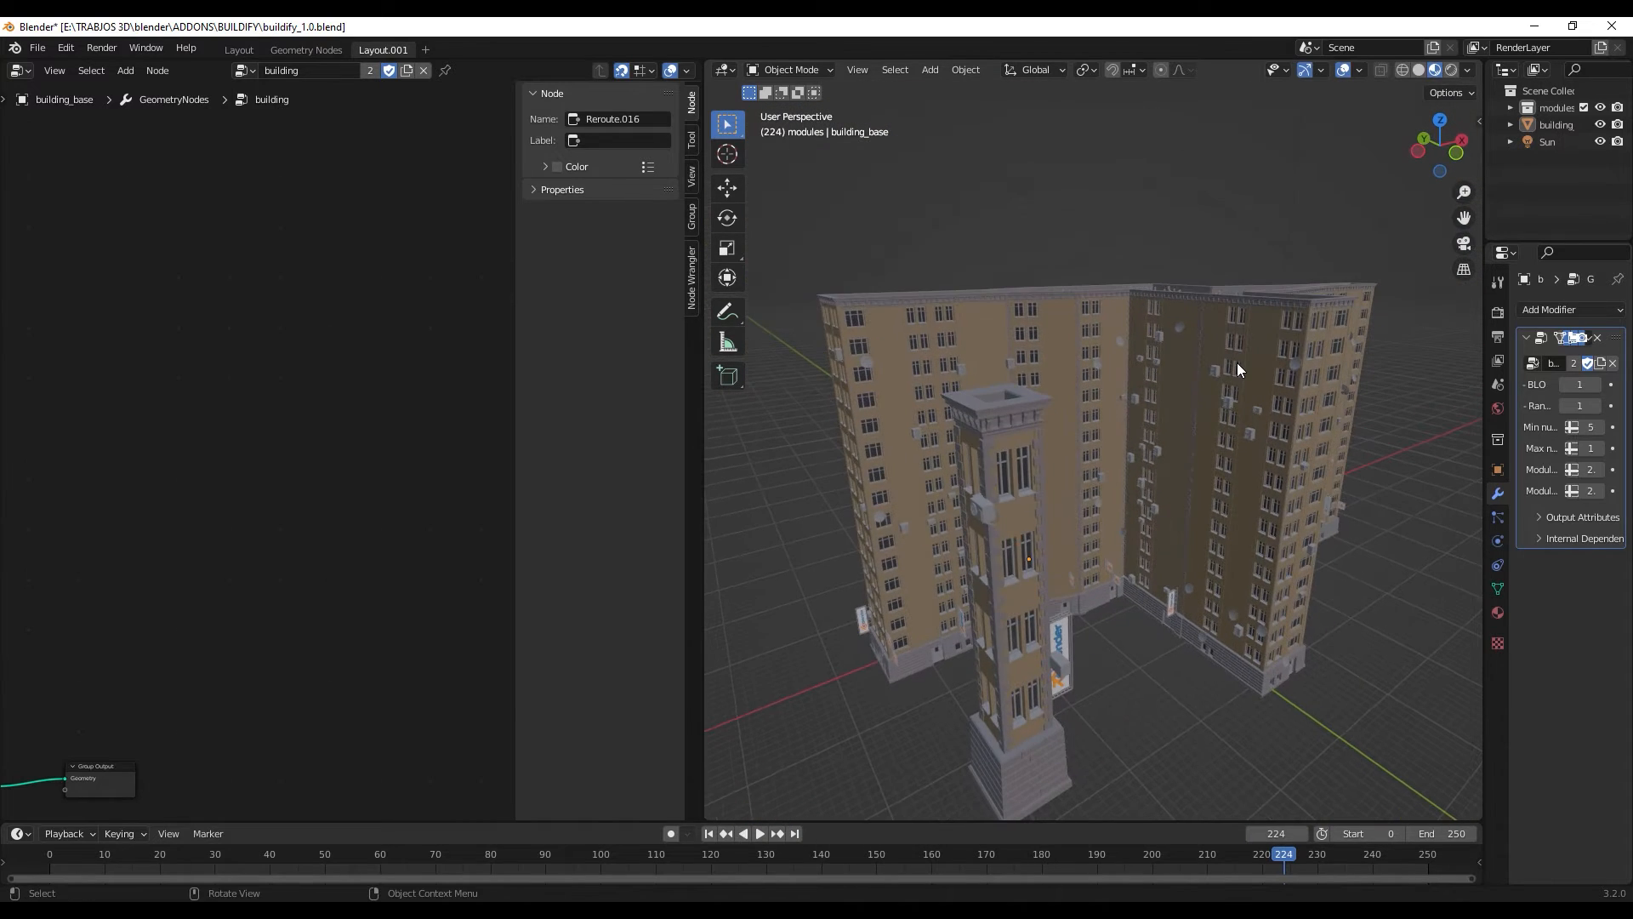
- Select the large building, hide the node editor's sidebar, and widen the node editor with the green node groups in view
left_click(1237, 362)
scroll(281, 442, "down", 3)
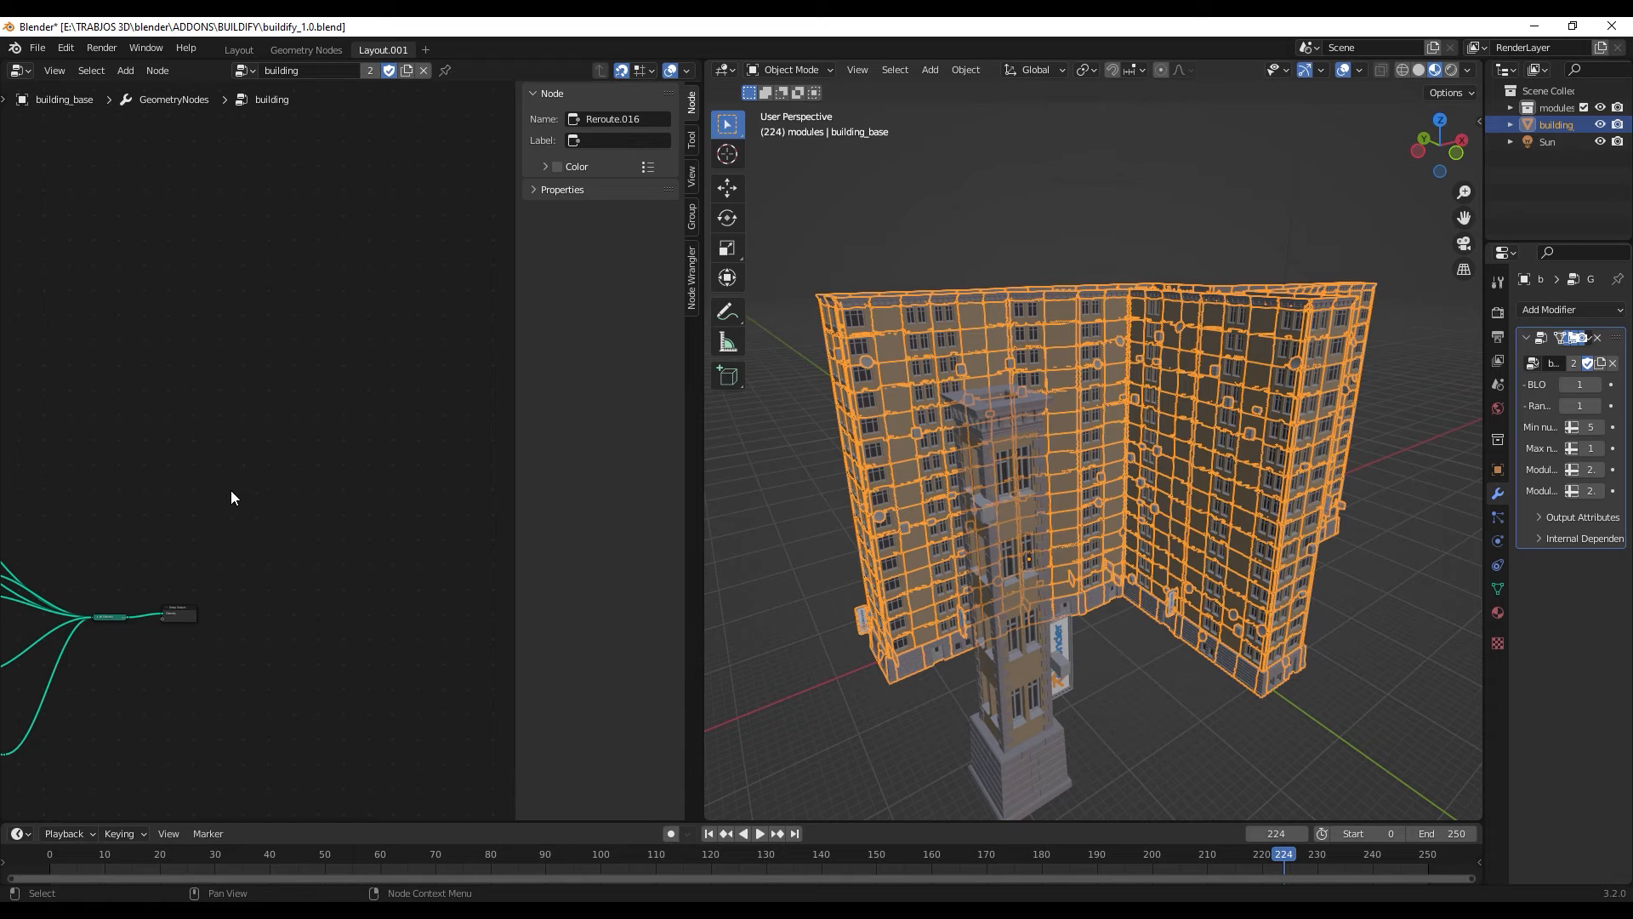
key("n")
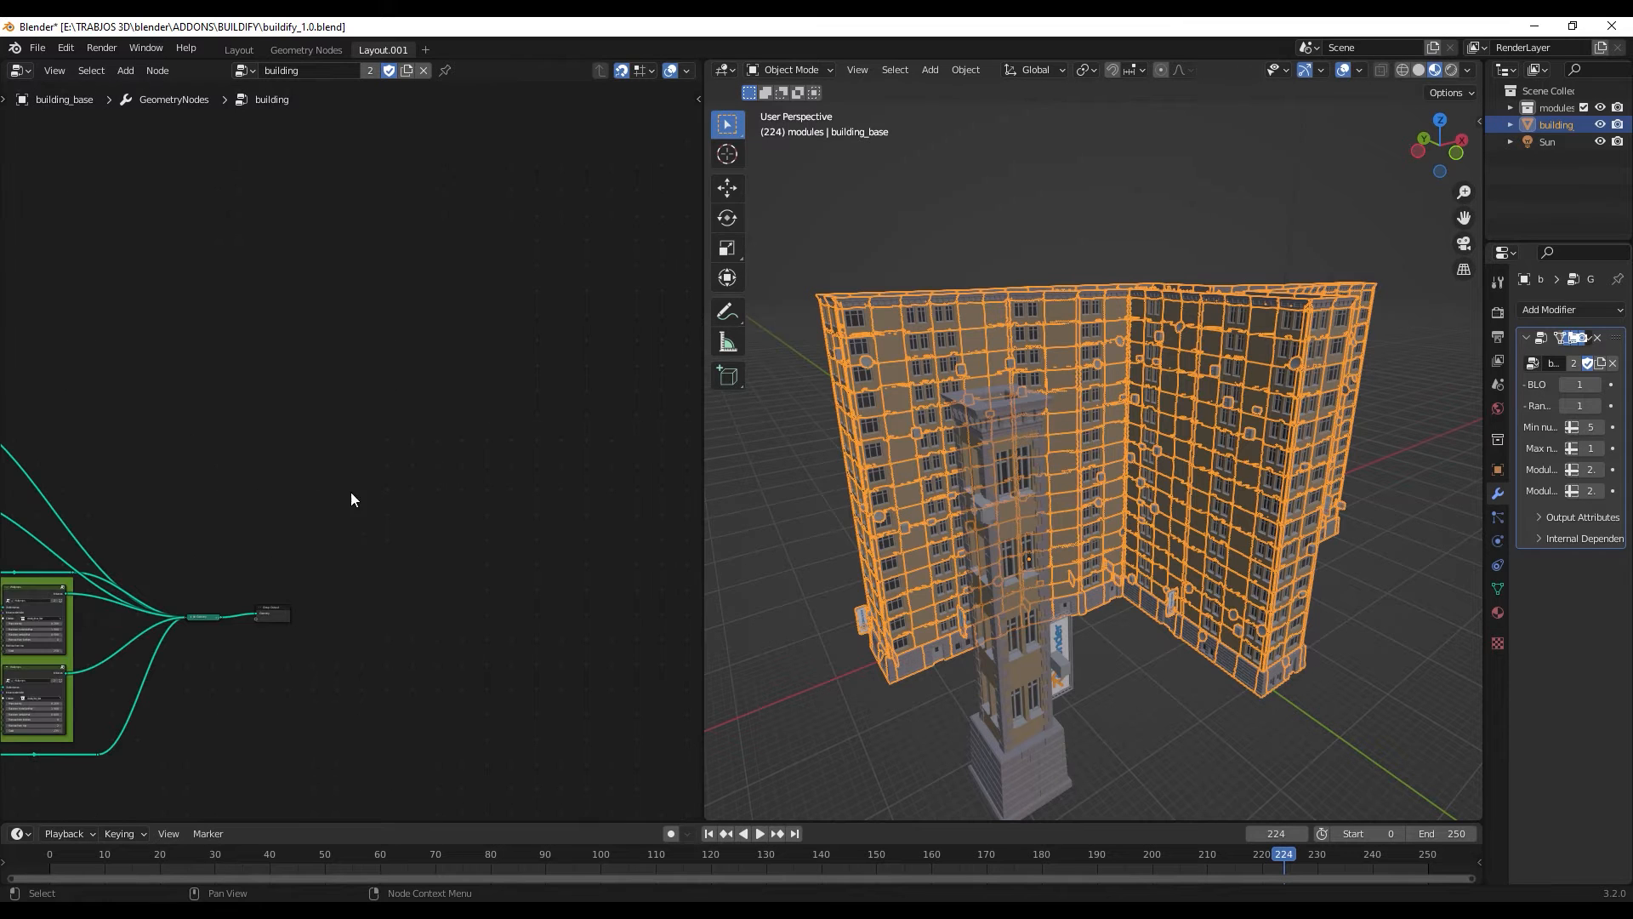
middle_click_drag(339, 492, 601, 374, "shift")
scroll(568, 391, "down", 4)
middle_click_drag(360, 570, 453, 564, "shift")
scroll(455, 563, "up", 4)
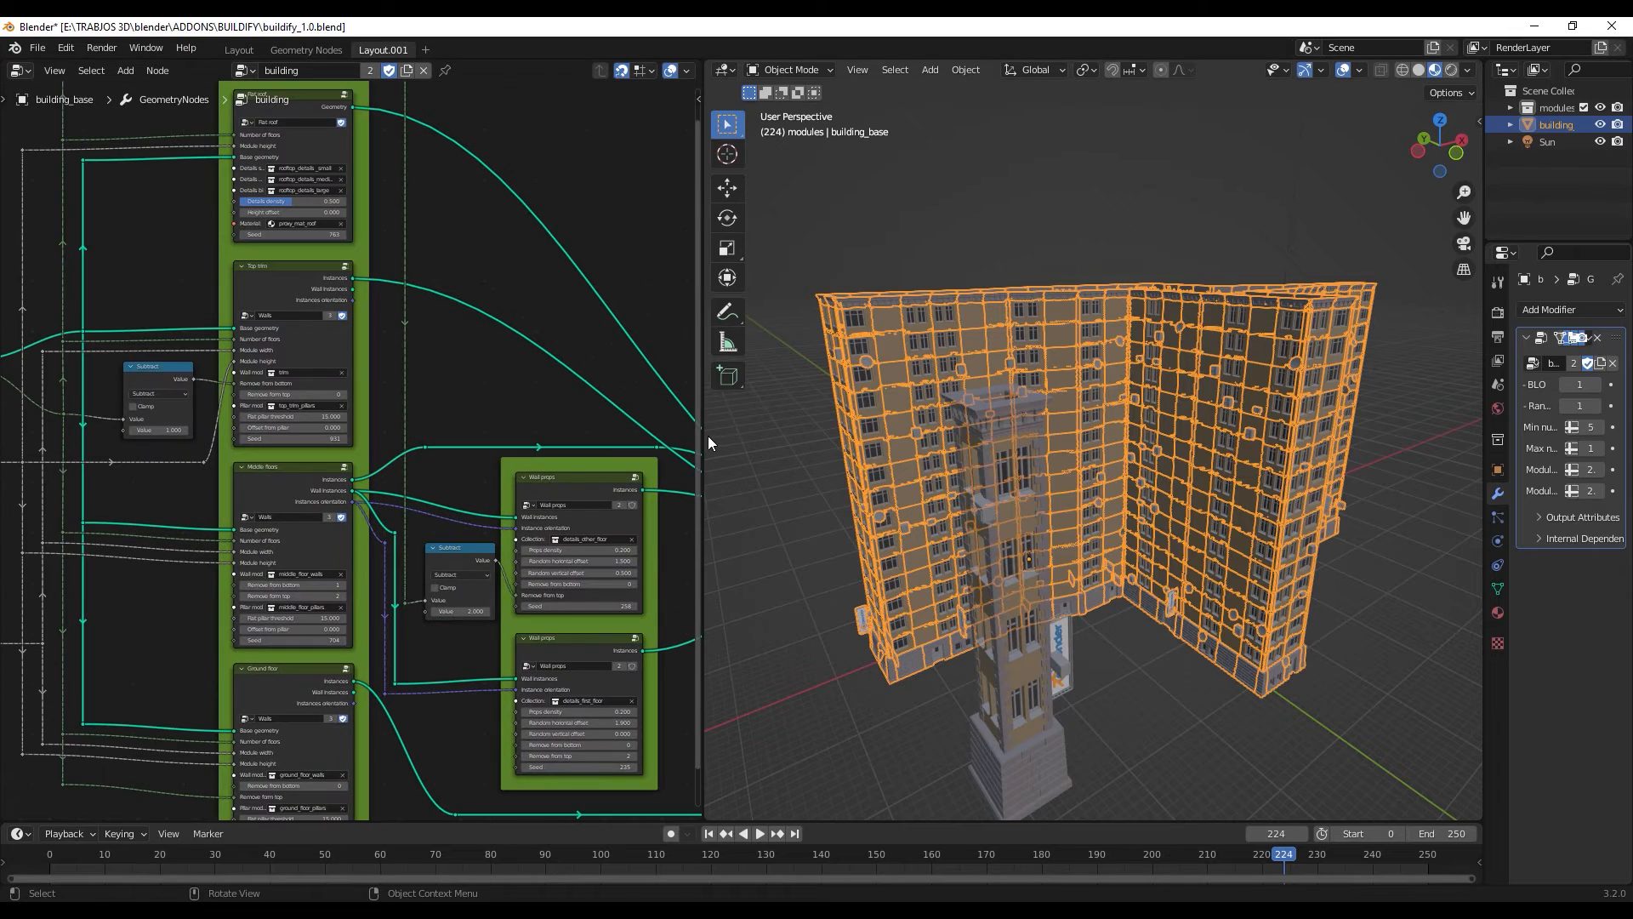
left_click_drag(707, 436, 784, 438)
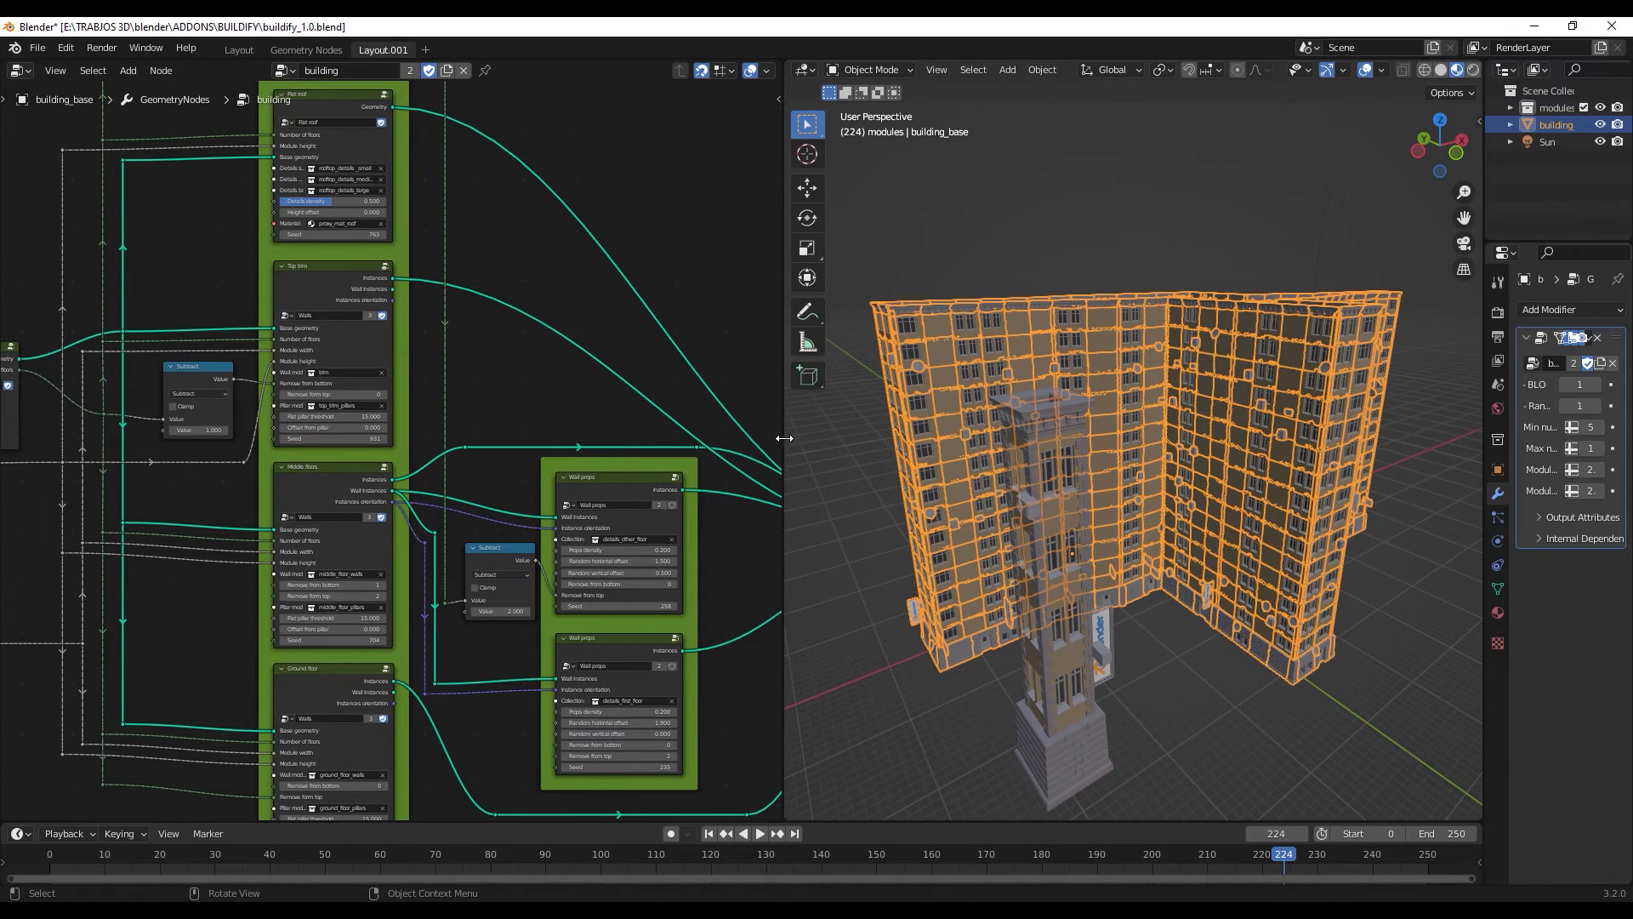
- Deselect the large building and examine its walls from several sides alongside its node tree
left_click(1186, 675)
middle_click_drag(1186, 675, 1131, 662)
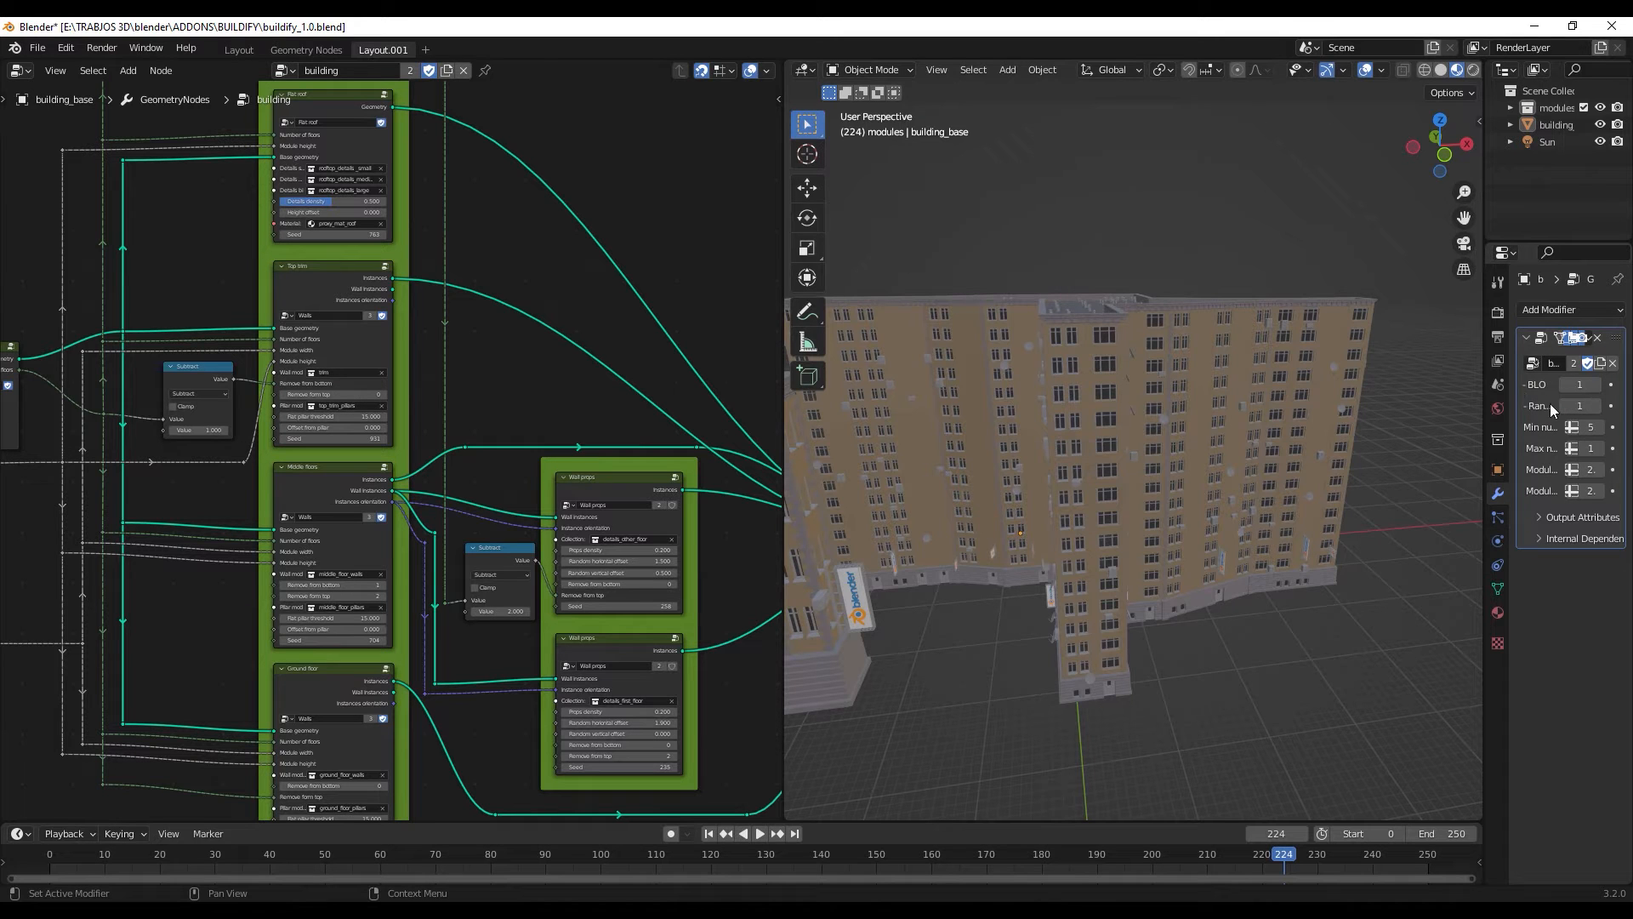
scroll(447, 381, "down", 2)
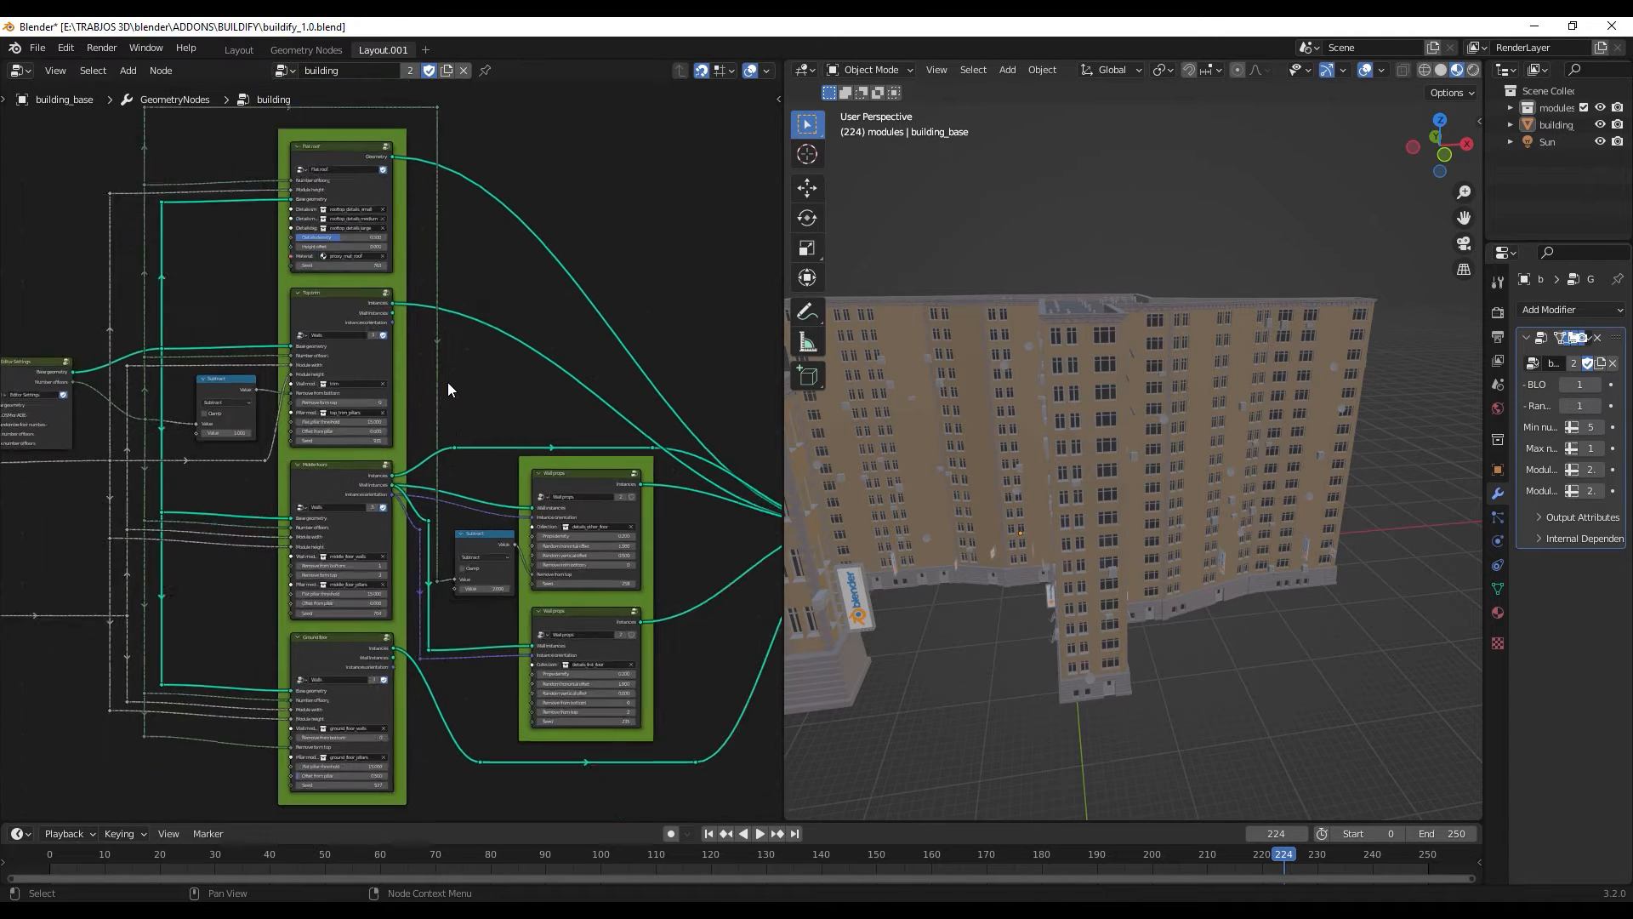
middle_click_drag(1029, 471, 1152, 467)
scroll(1152, 468, "up", 5)
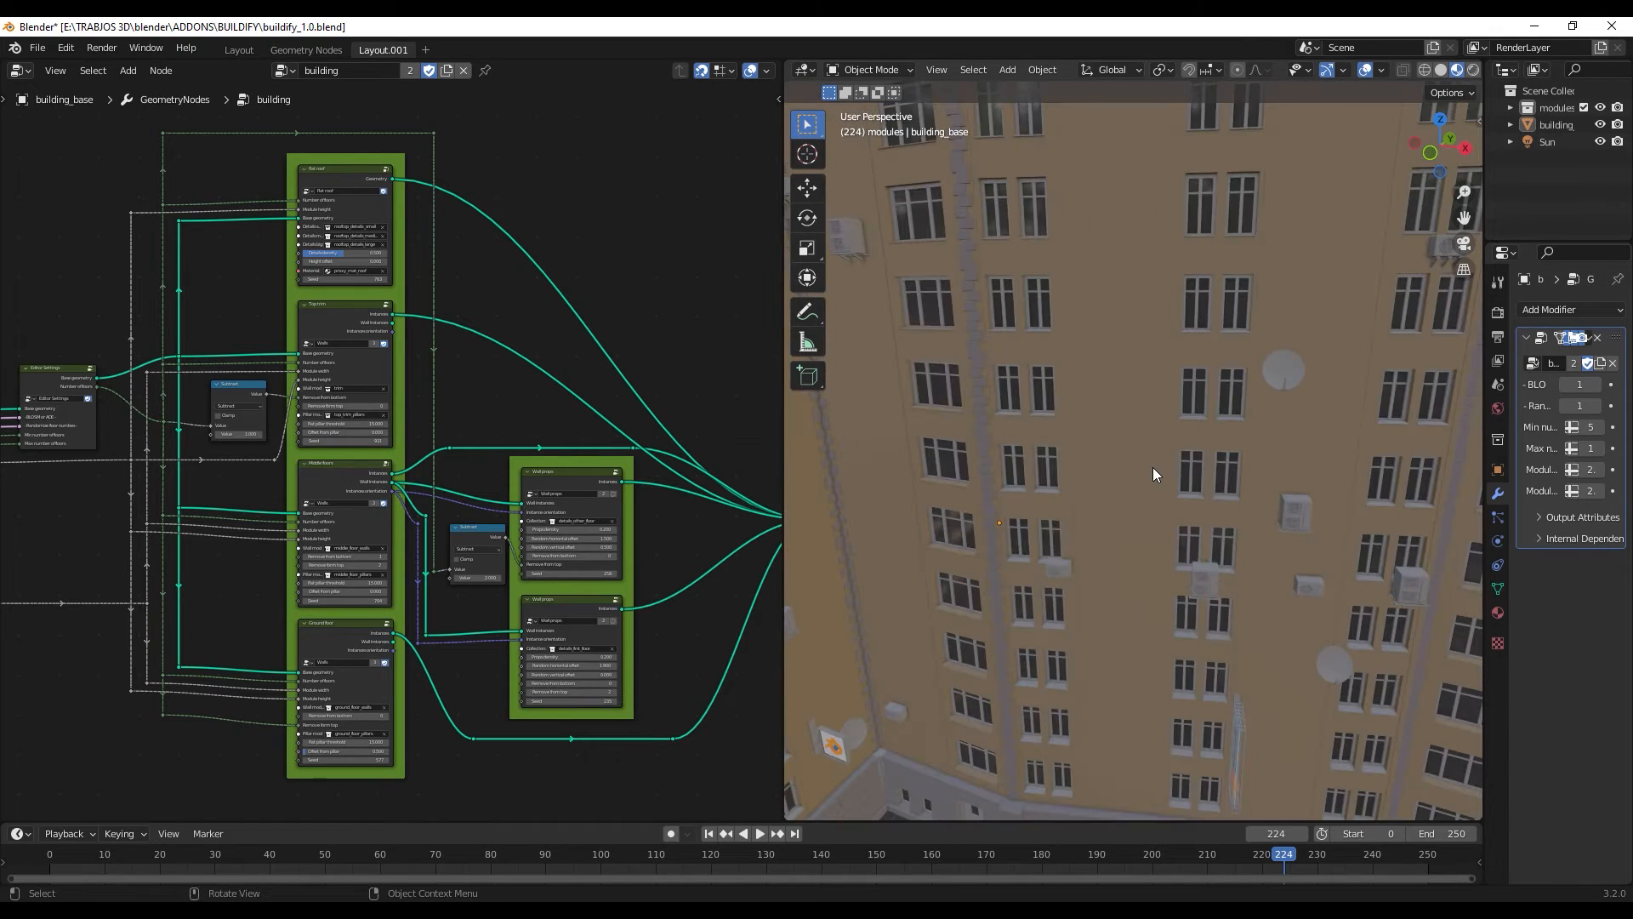
scroll(1153, 467, "down", 3)
scroll(1152, 468, "down", 2)
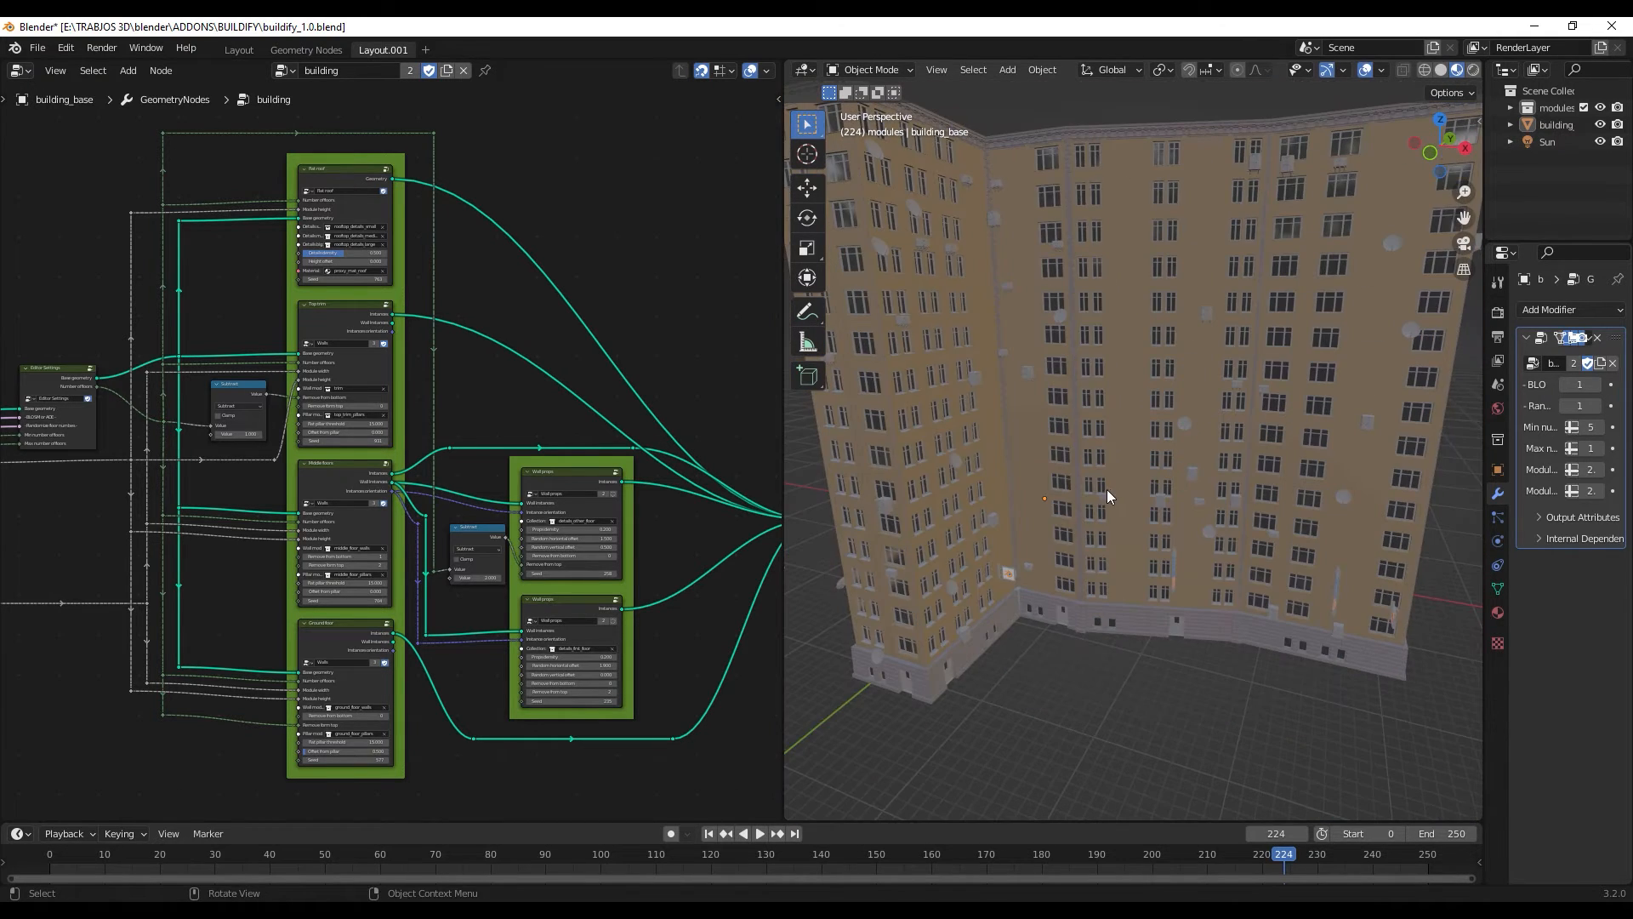
middle_click_drag(1106, 488, 1149, 476)
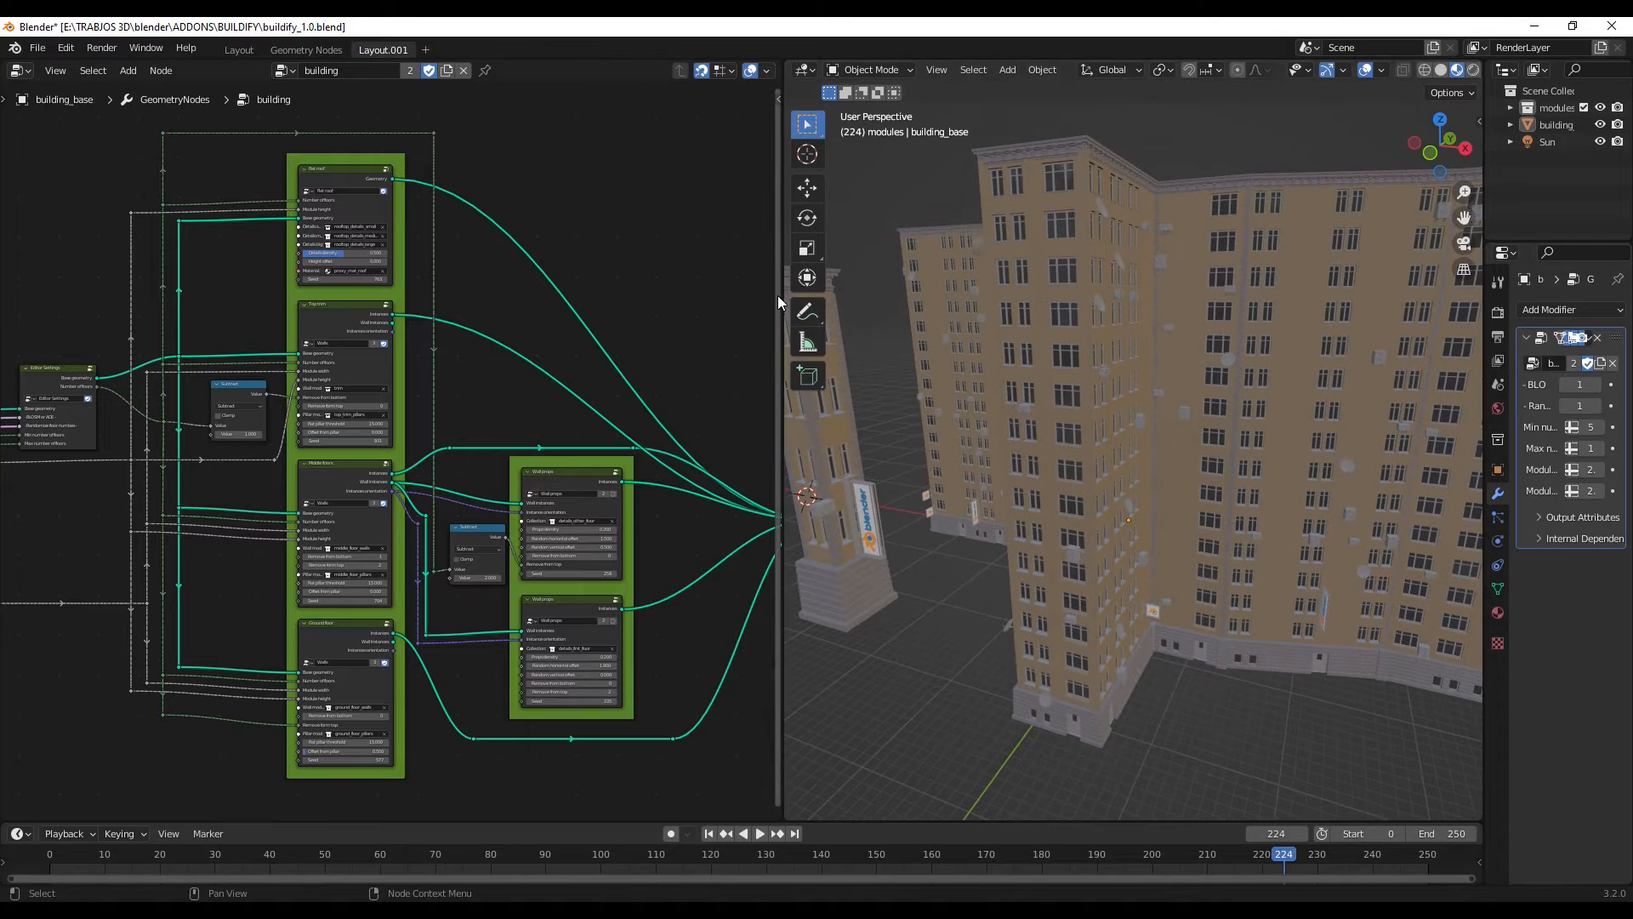
- Set the Flat roof node's details density to 0.384 and its height offset to 0.6
left_click_drag(783, 301, 629, 315)
scroll(392, 317, "up", 3)
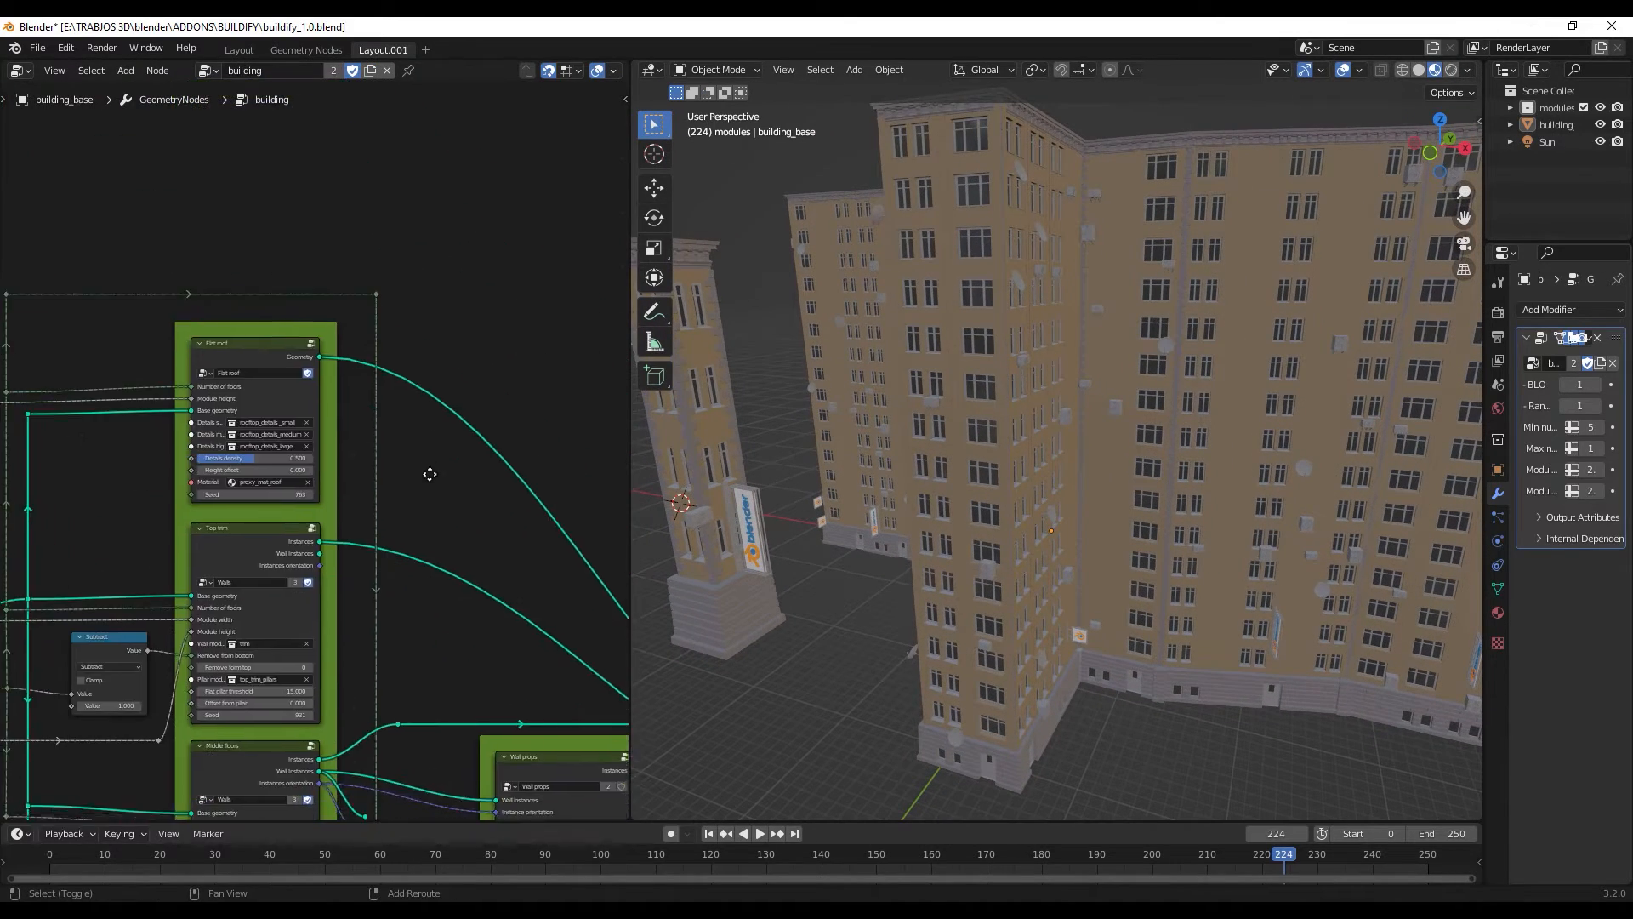
scroll(289, 480, "up", 3)
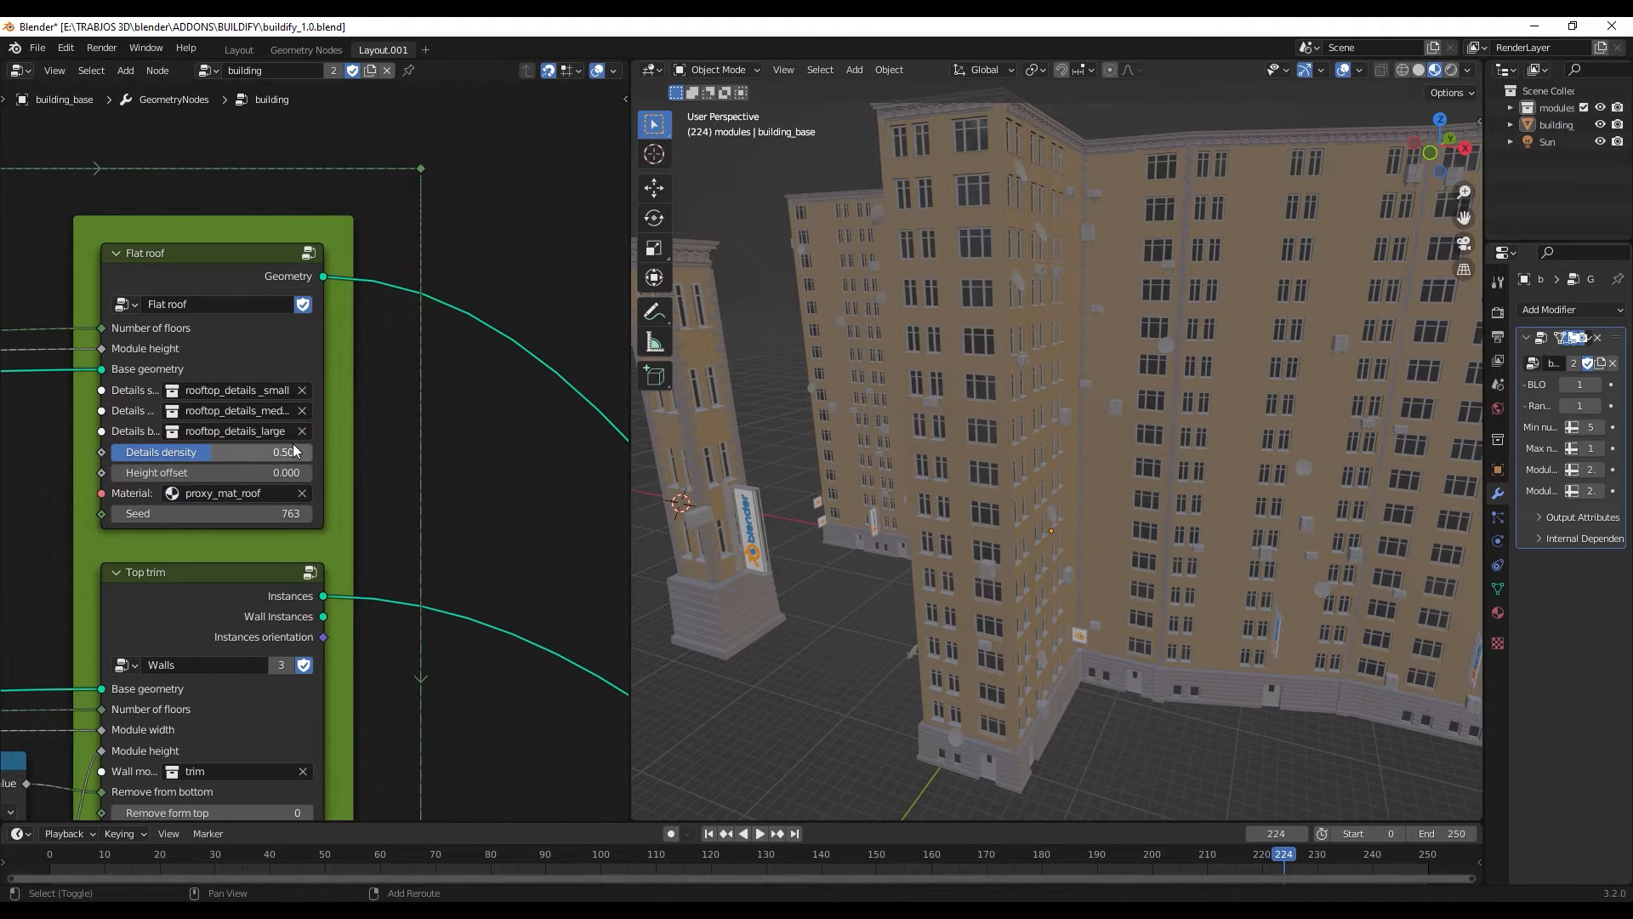
middle_click_drag(292, 442, 369, 440)
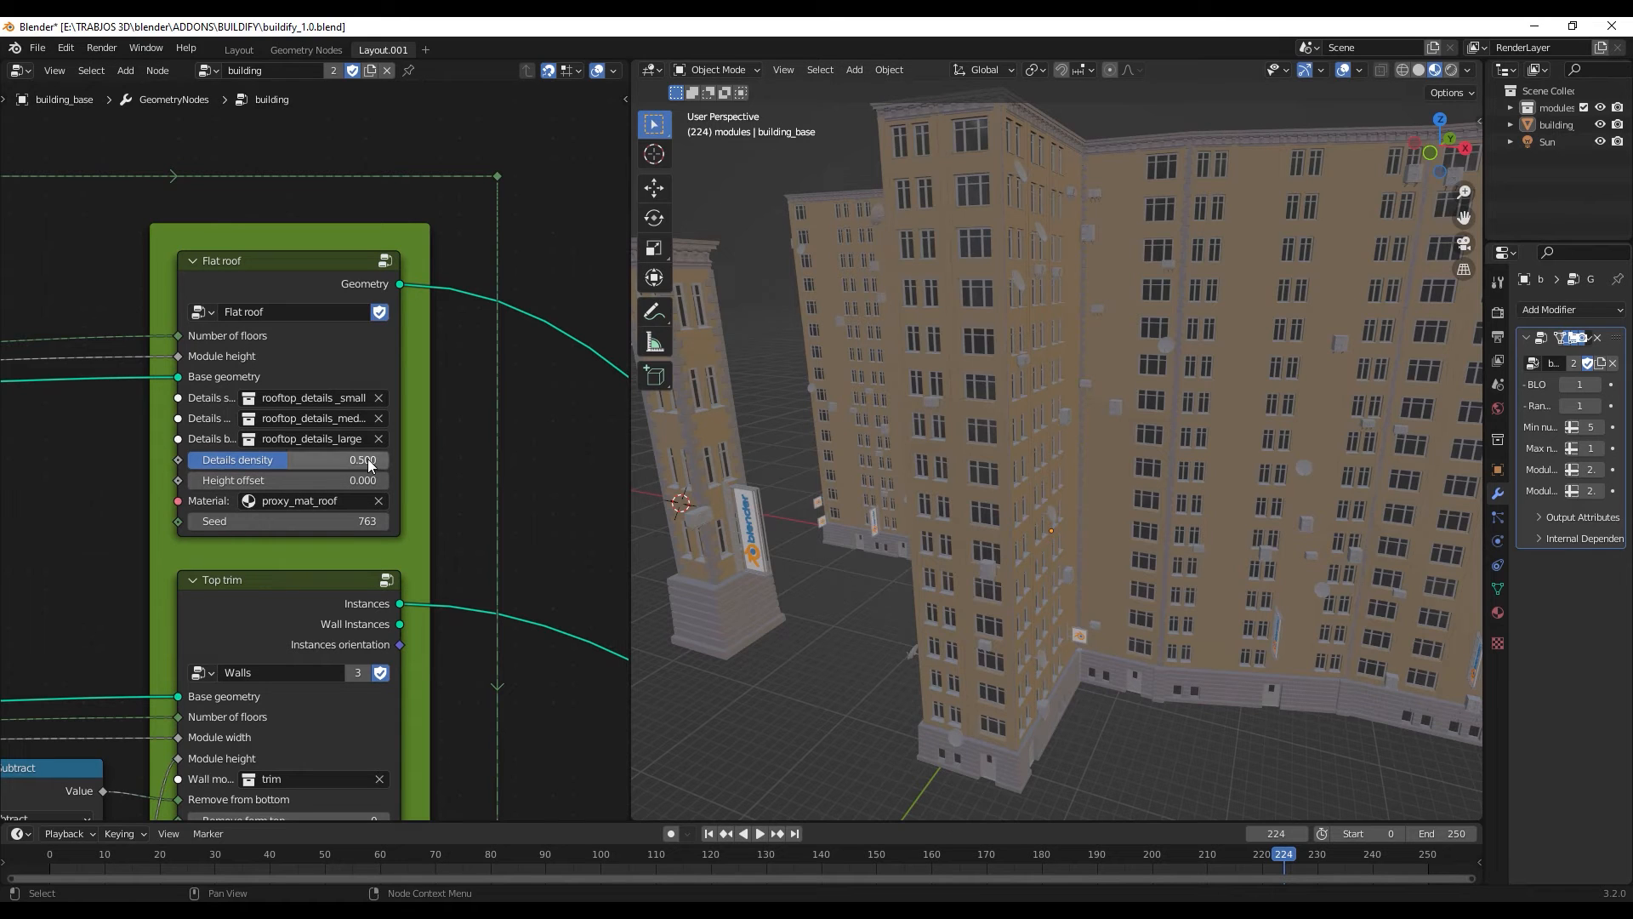
left_click_drag(367, 460, 276, 481)
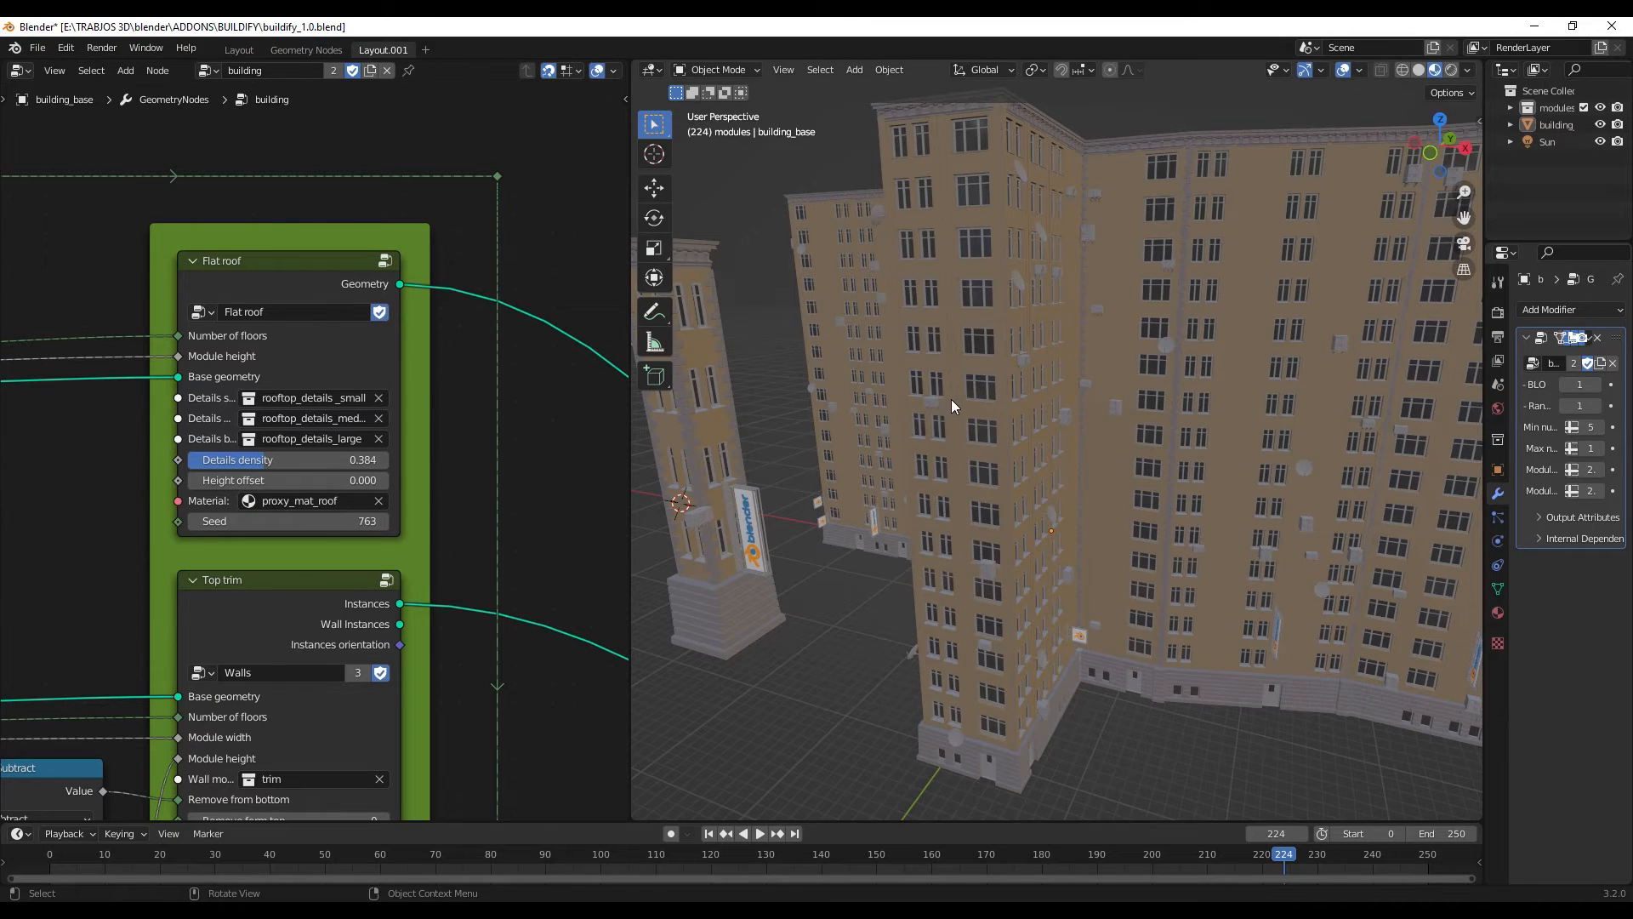
middle_click_drag(951, 400, 859, 387)
mouse_move(359, 476)
left_mouse_down()
mouse_move(380, 476)
mouse_move(353, 478)
left_mouse_up()
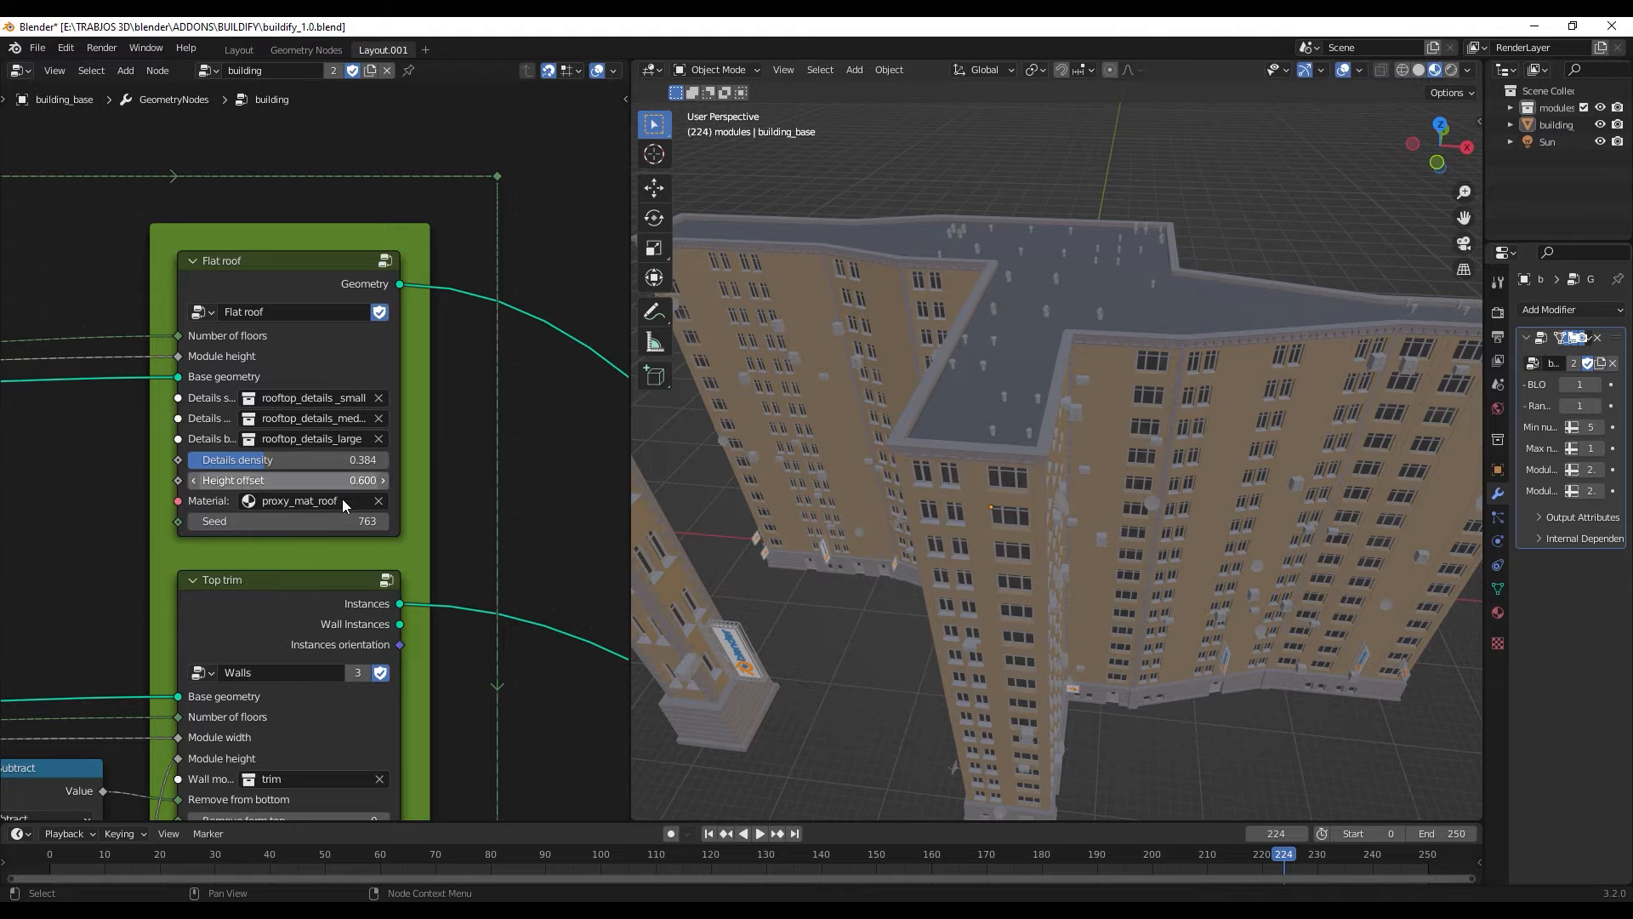
- Set the Top trim node's flat pillar threshold to 13 and seed to 950, and the Middle floors node's flat pillar threshold to 10.9
middle_click_drag(456, 551, 485, 299, "shift")
middle_click_drag(286, 405, 291, 332, "shift")
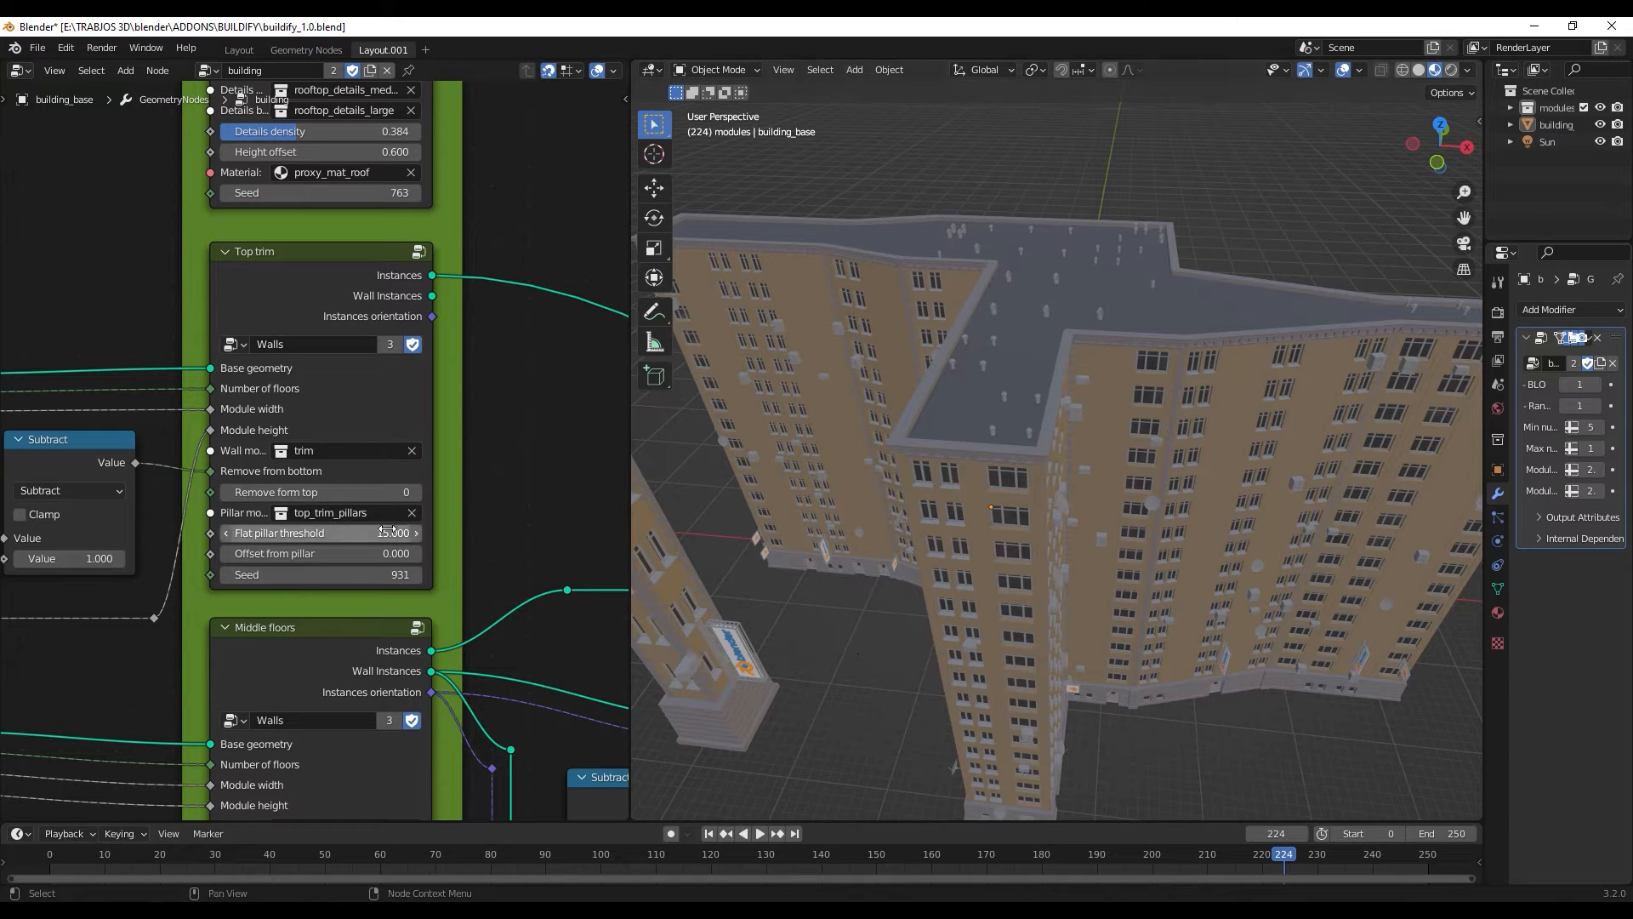
left_click_drag(392, 534, 476, 552)
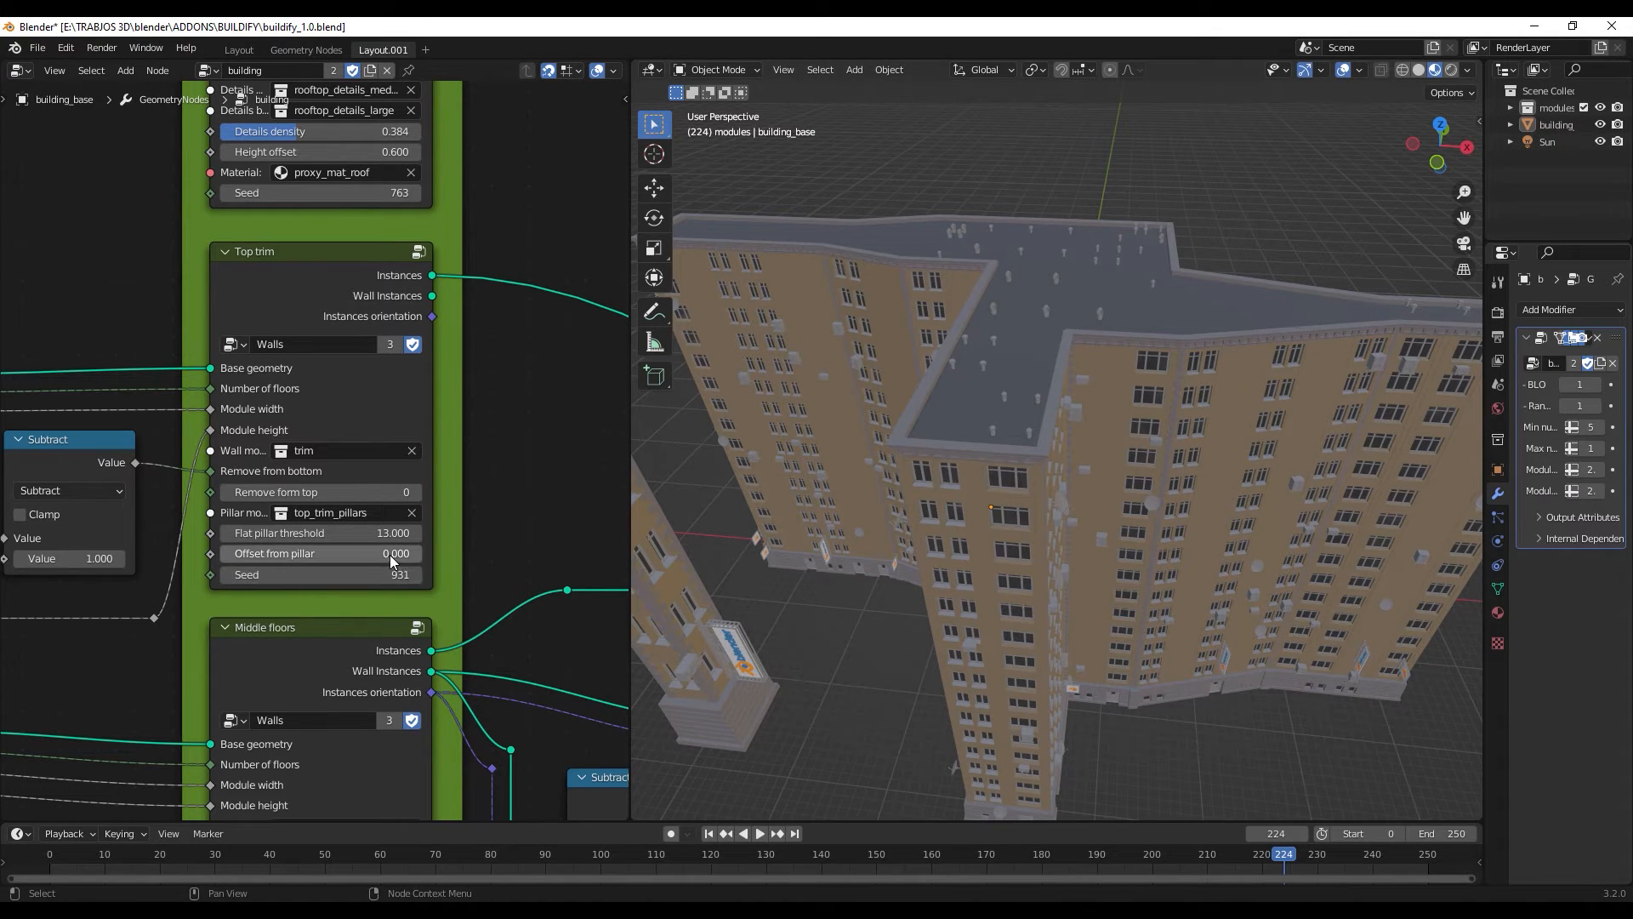
mouse_move(239, 553)
left_mouse_down()
mouse_move(328, 553)
mouse_move(240, 552)
left_mouse_up()
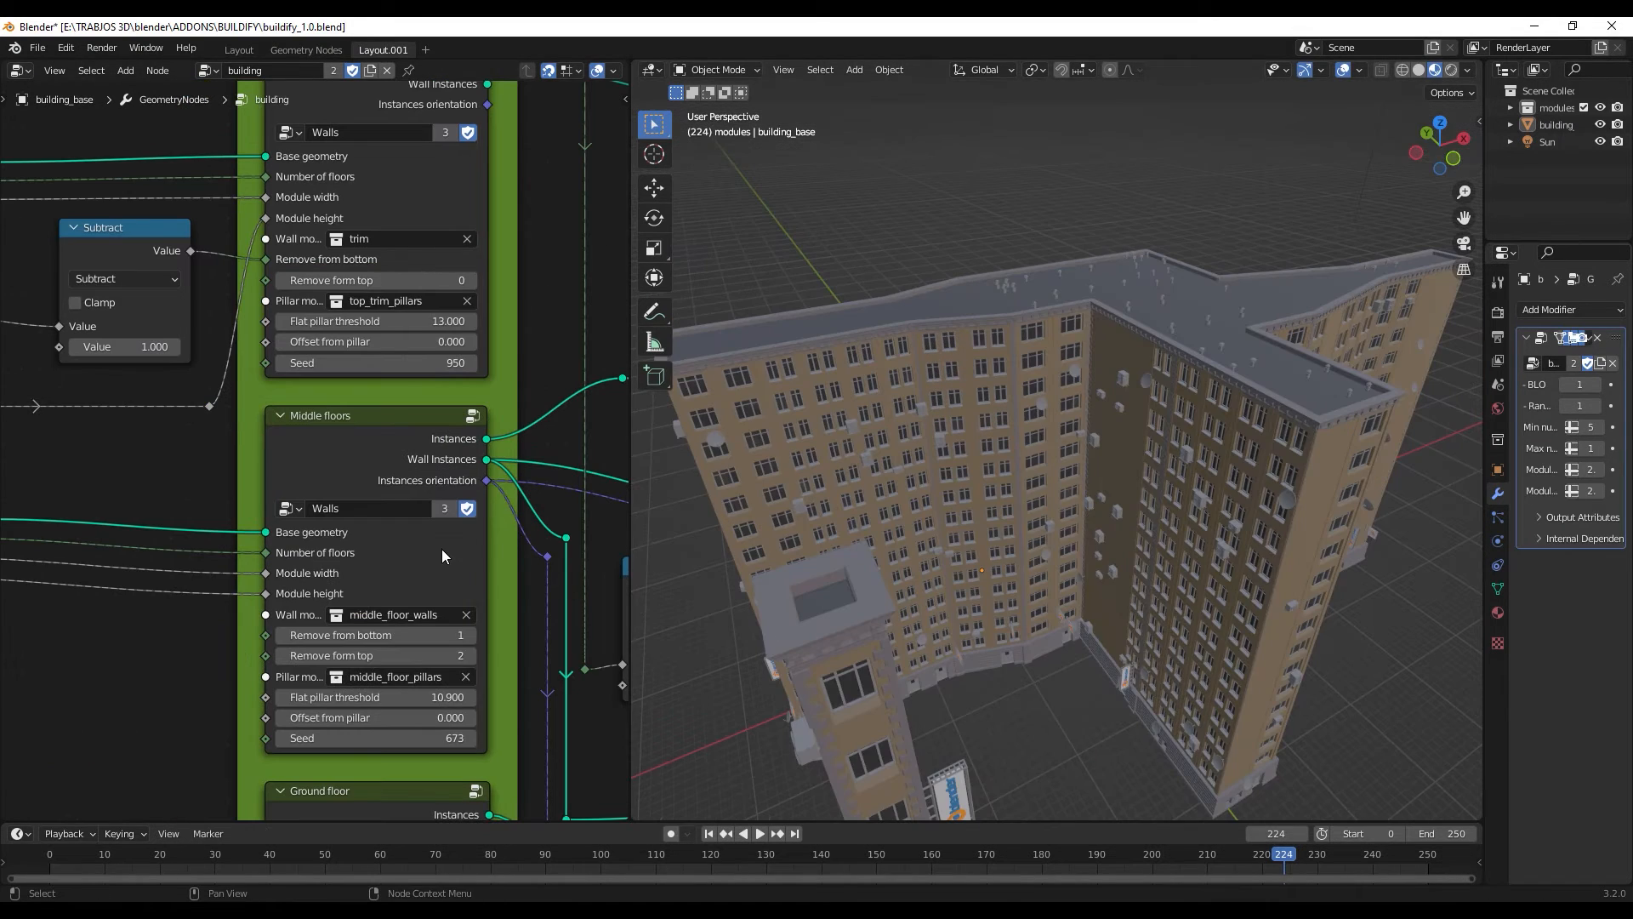
- Set the Middle floors node's seed to 672 to vary the large building's wall modules
middle_click_drag(864, 458, 1043, 437)
scroll(1032, 392, "up", 5)
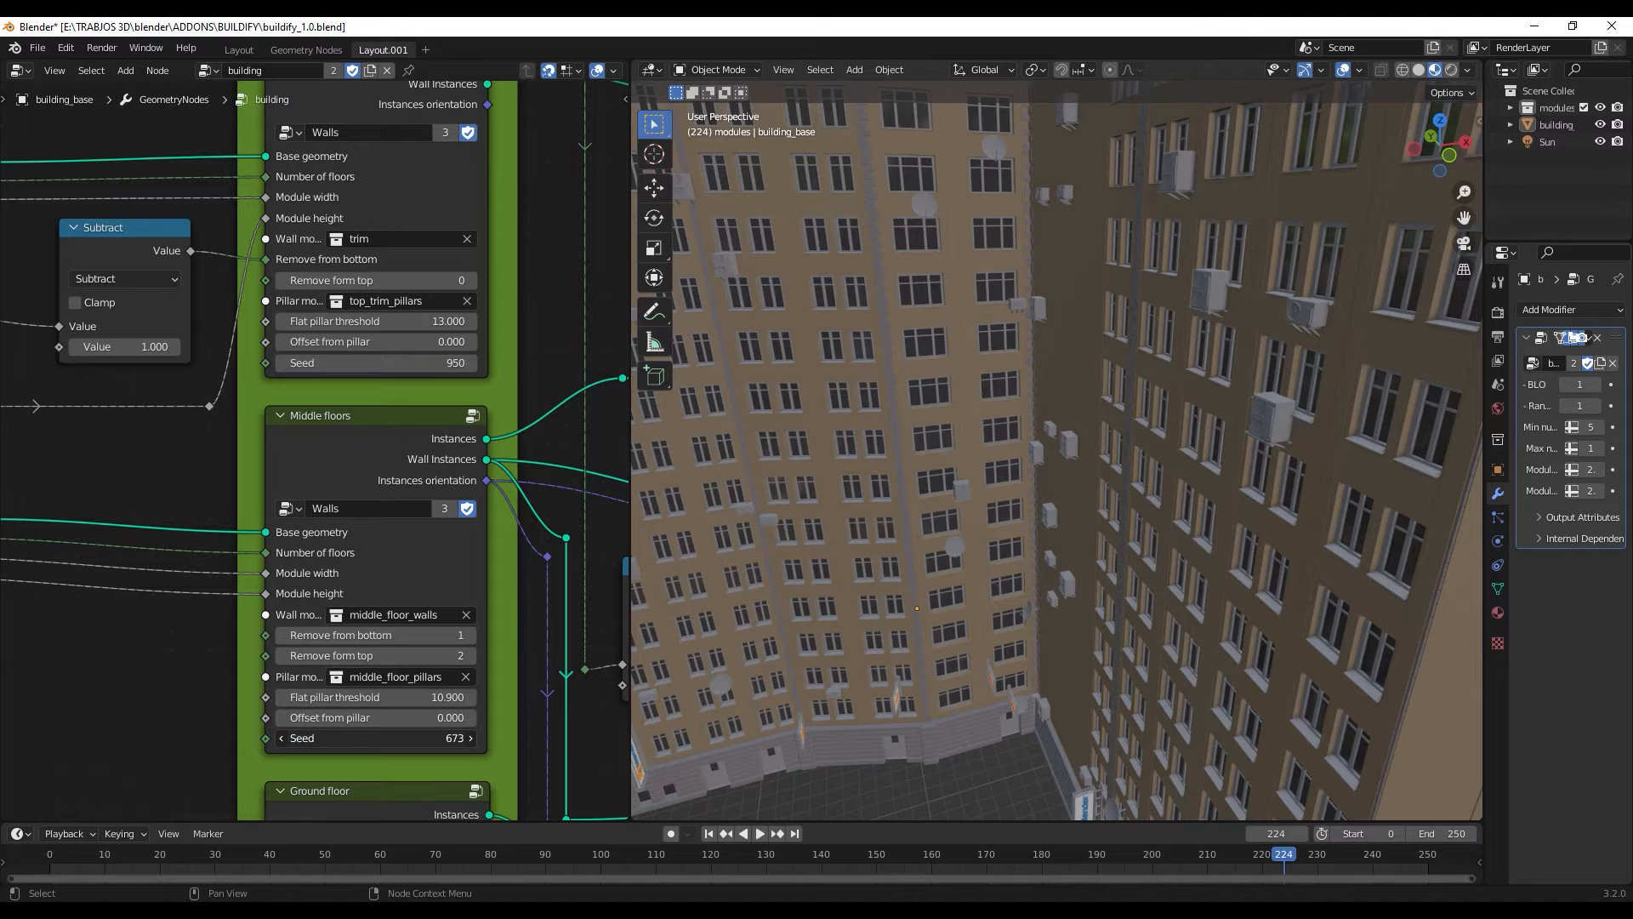
left_click_drag(376, 738, 372, 738)
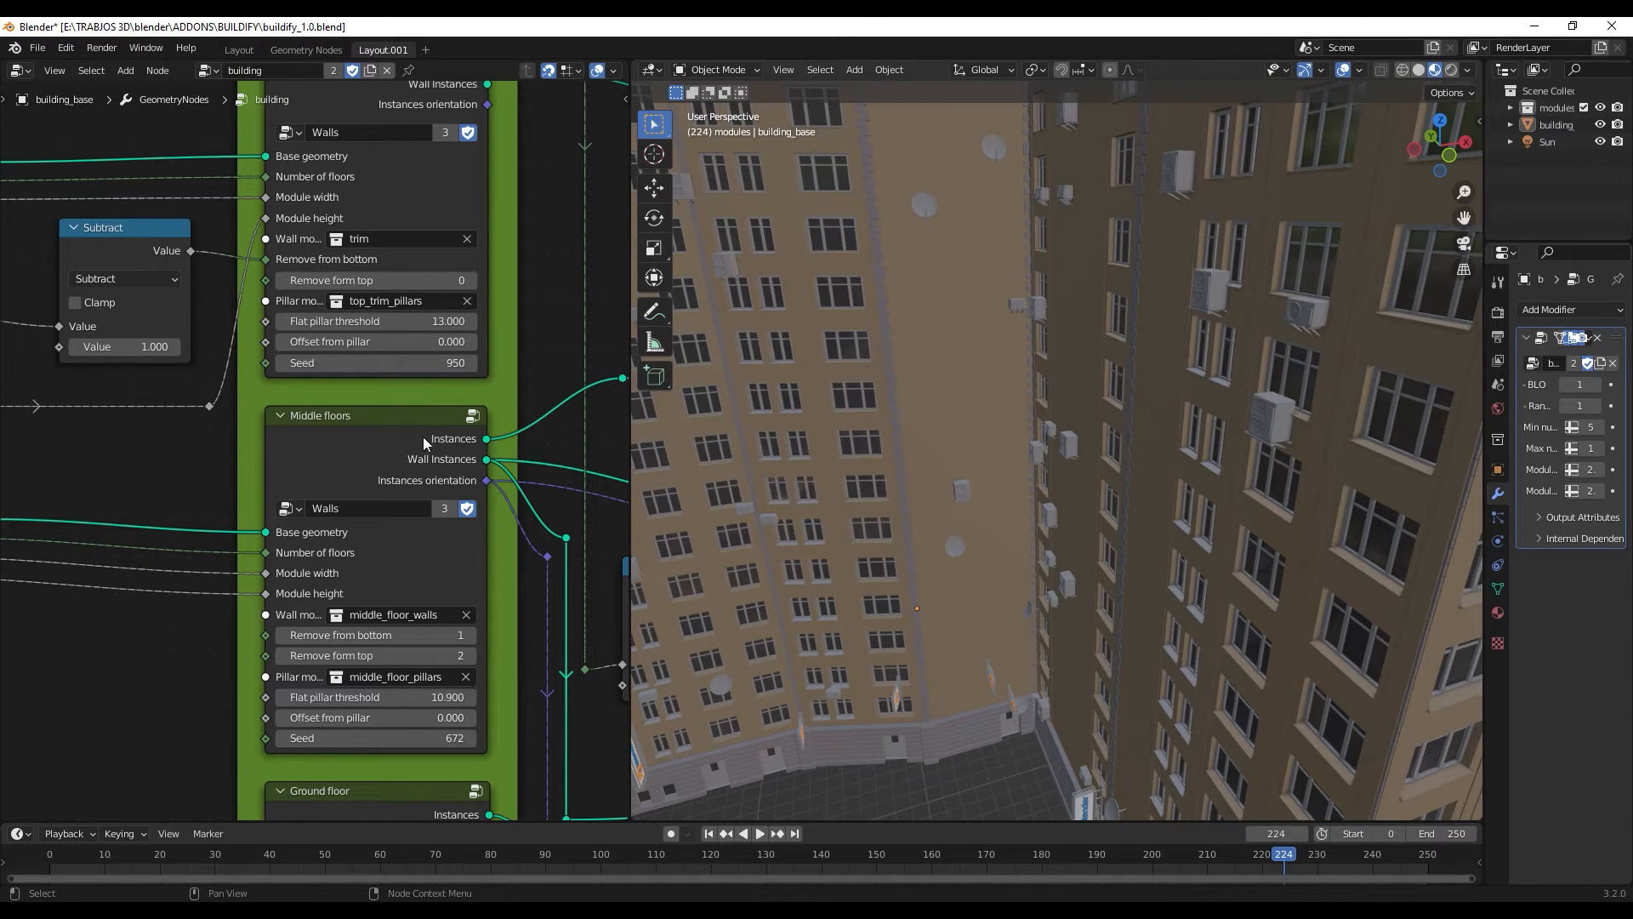
- Open the Flat roof node group and widen the node editor around the nodes controlling the rooftop's height
scroll(479, 325, "down", 2)
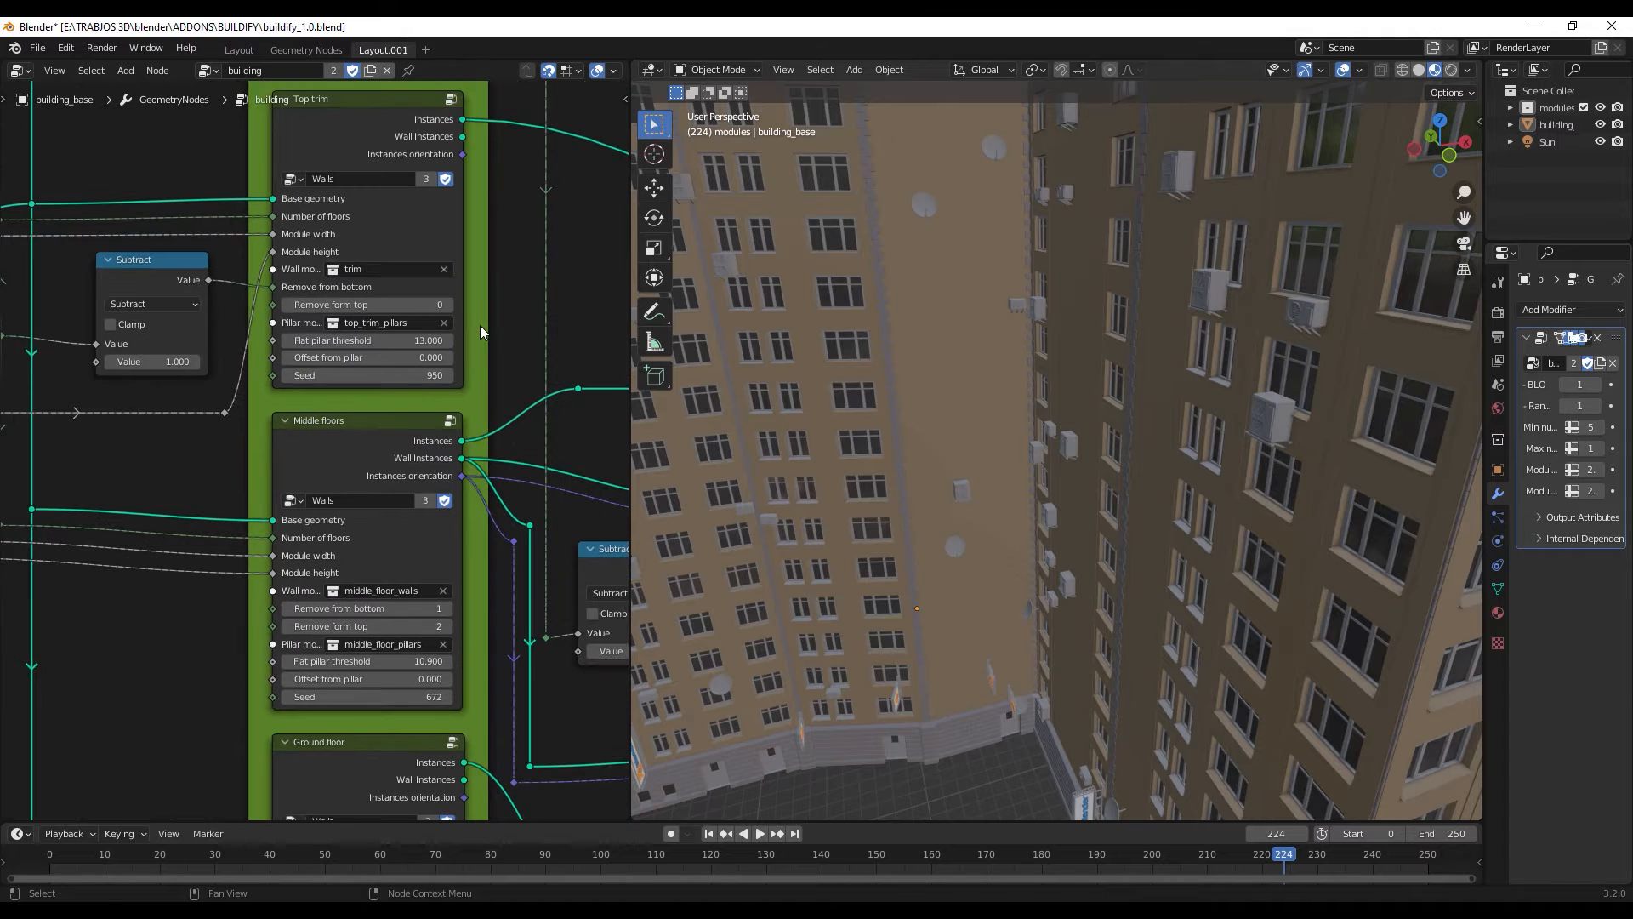
middle_click_drag(480, 325, 432, 656)
middle_click_drag(512, 229, 524, 334)
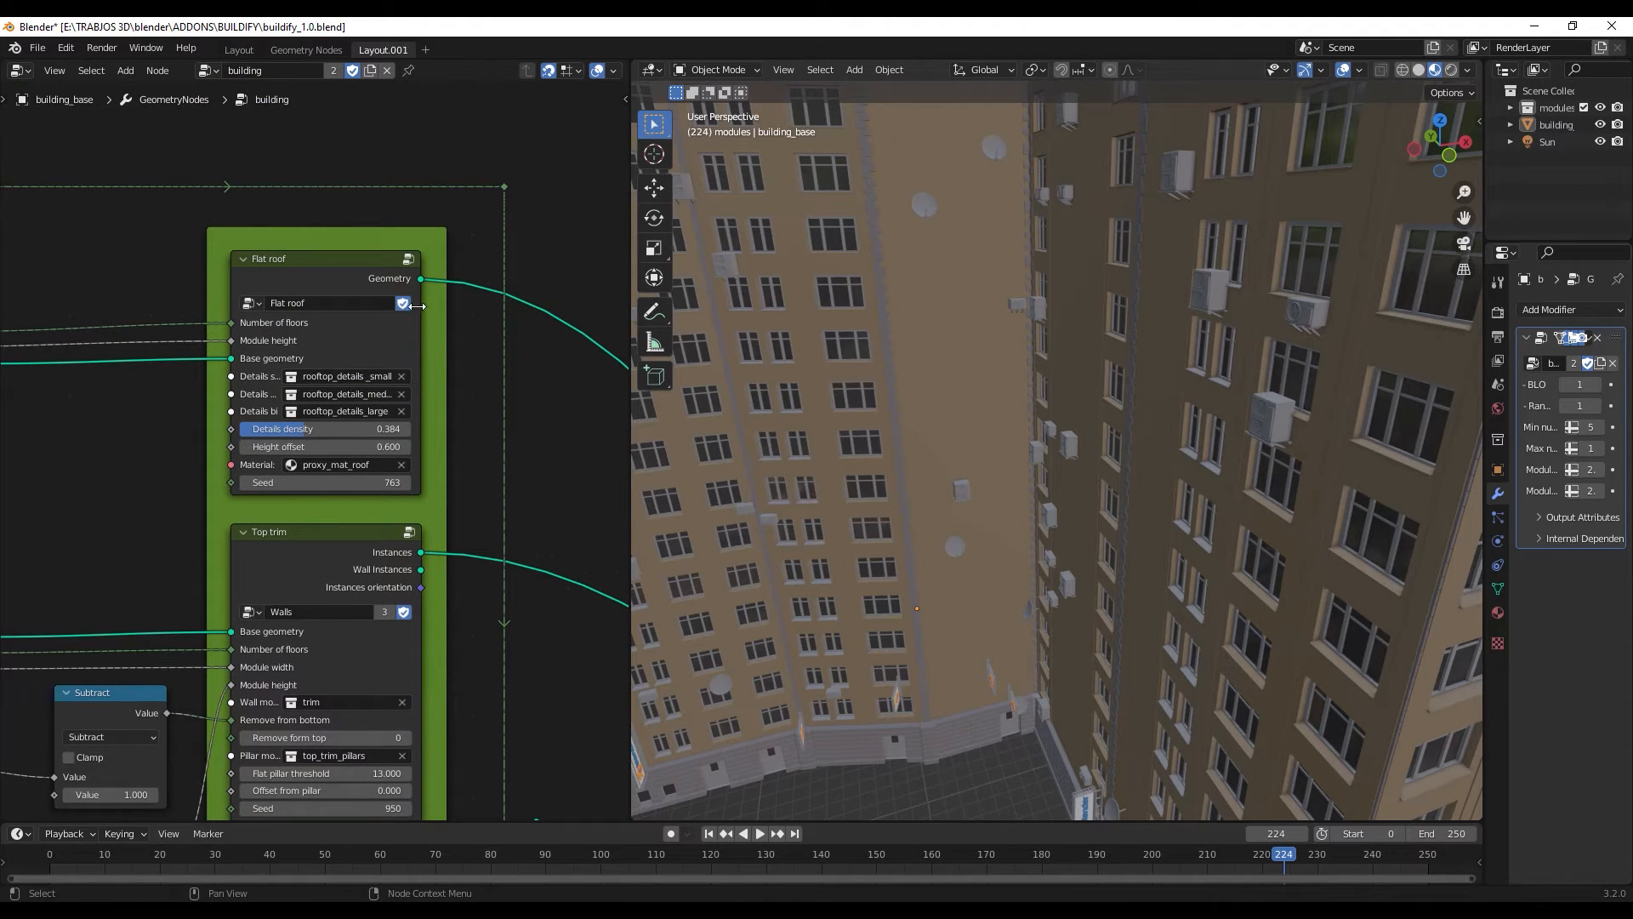
left_click(409, 259)
scroll(411, 421, "down", 7)
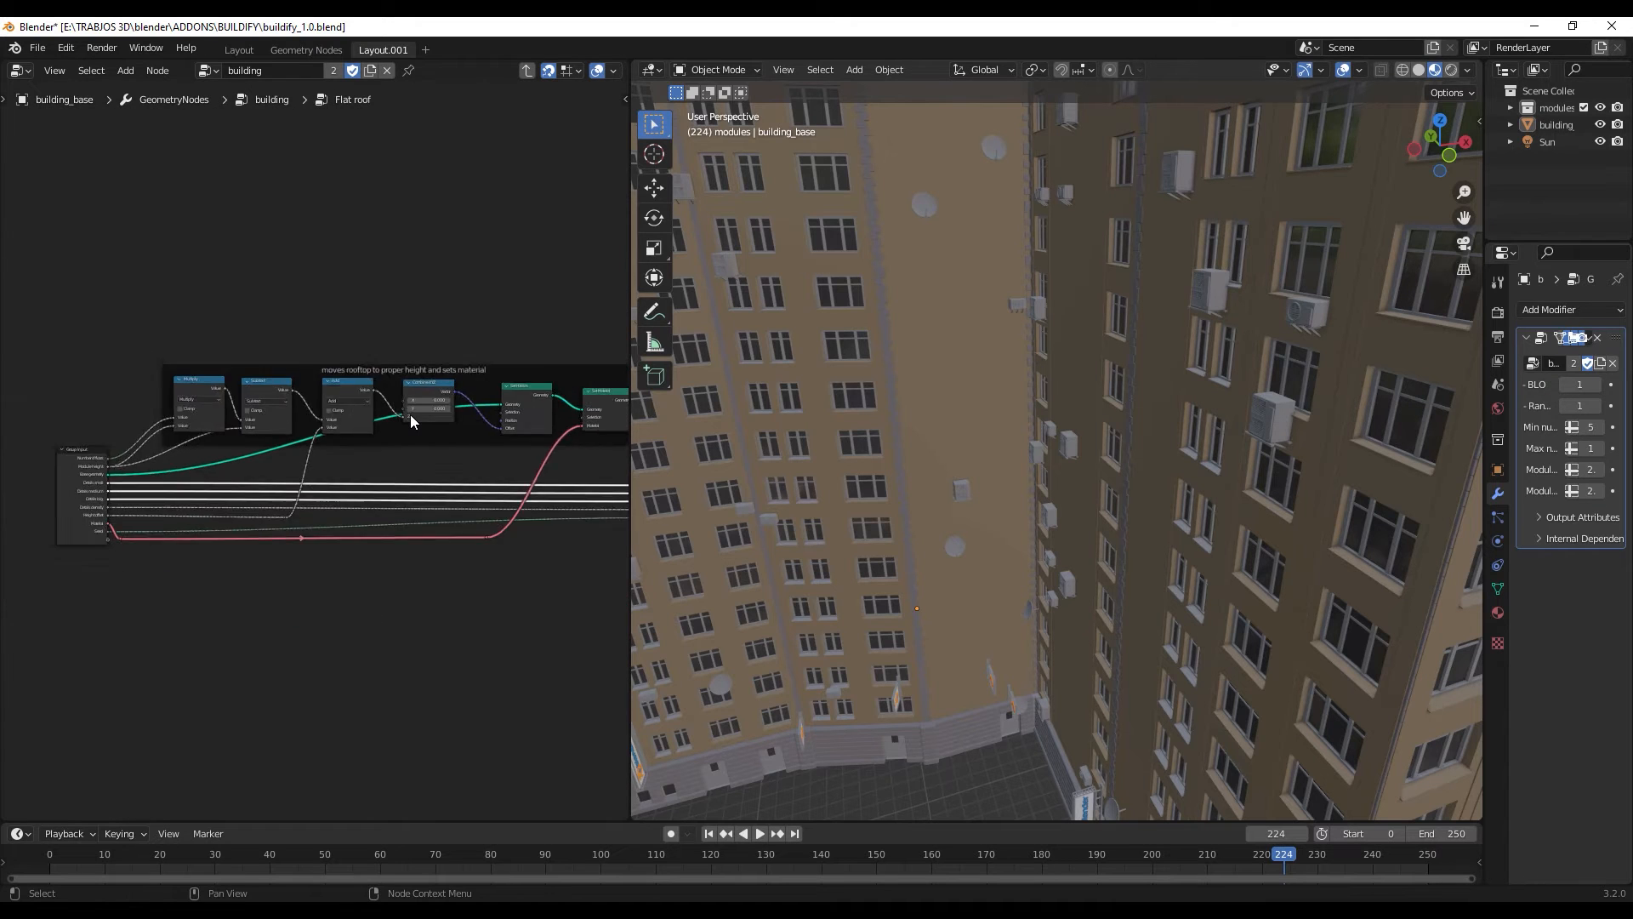
scroll(398, 458, "up", 8)
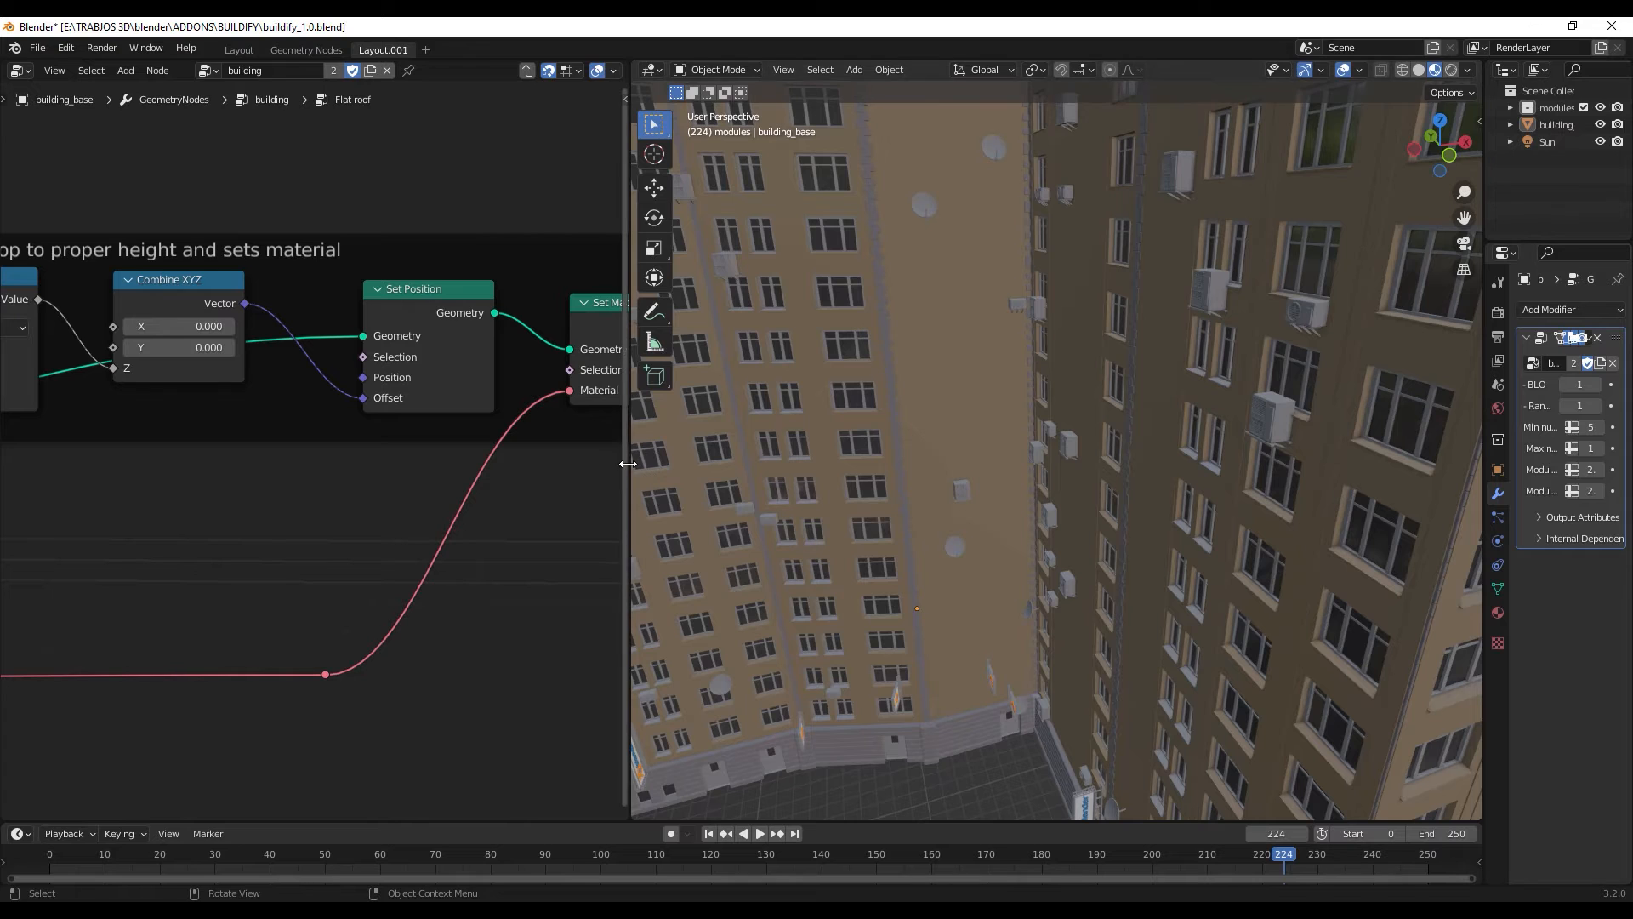
left_click_drag(629, 465, 728, 464)
middle_click_drag(343, 441, 479, 507)
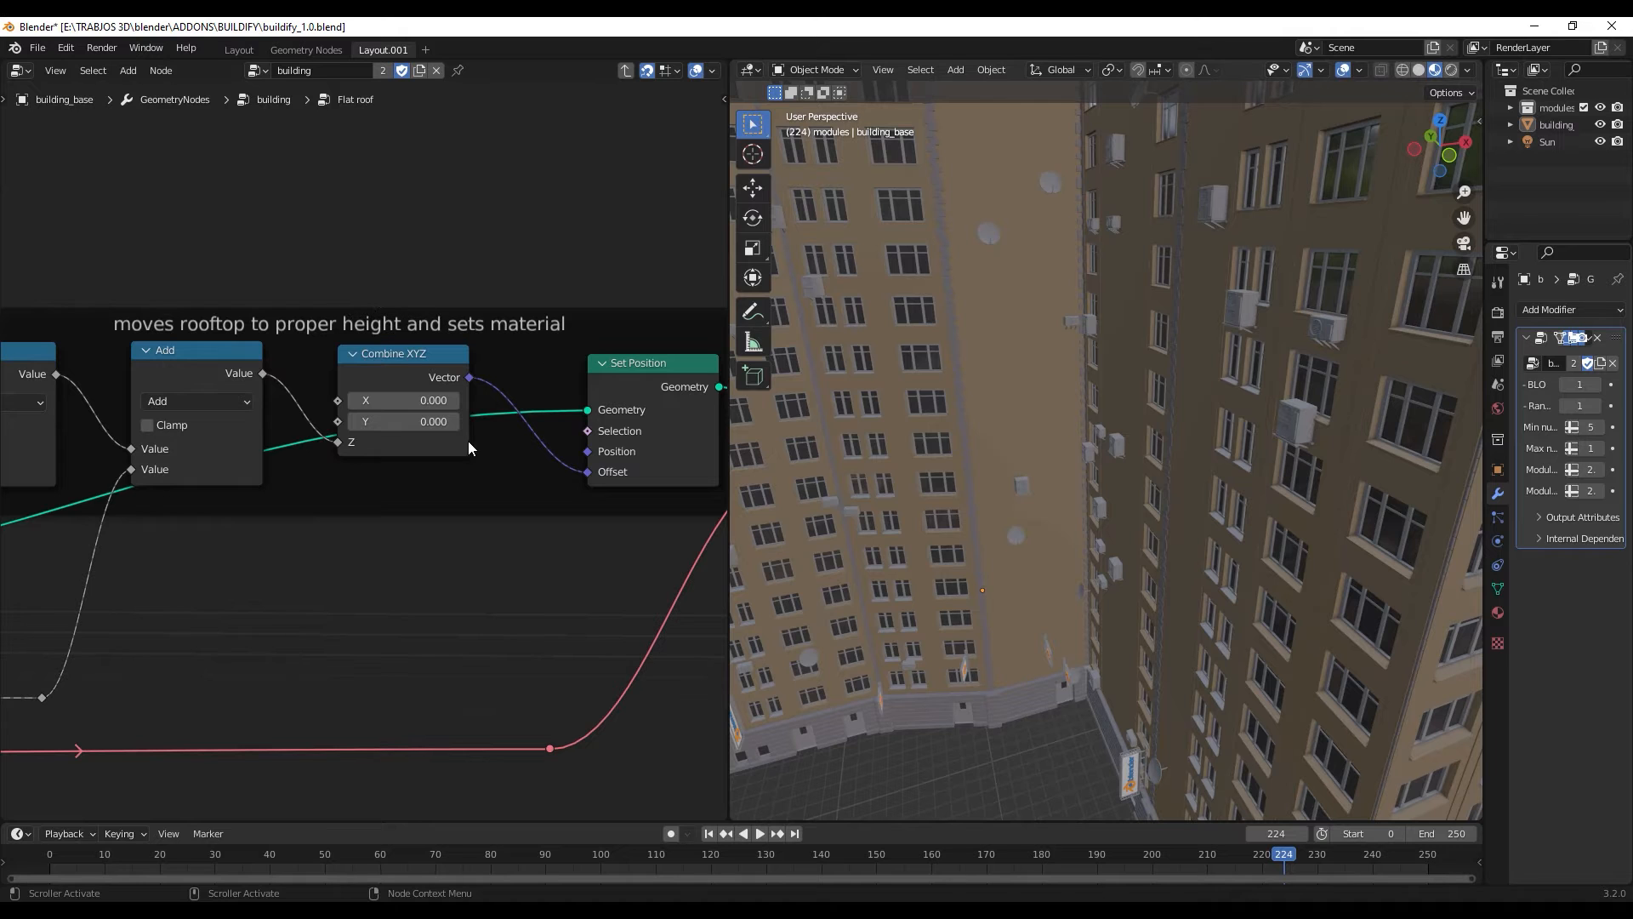
- Try an X offset of 3.9 for the rooftop in the Combine XYZ node, and reset it to 0
scroll(1018, 402, "down", 5)
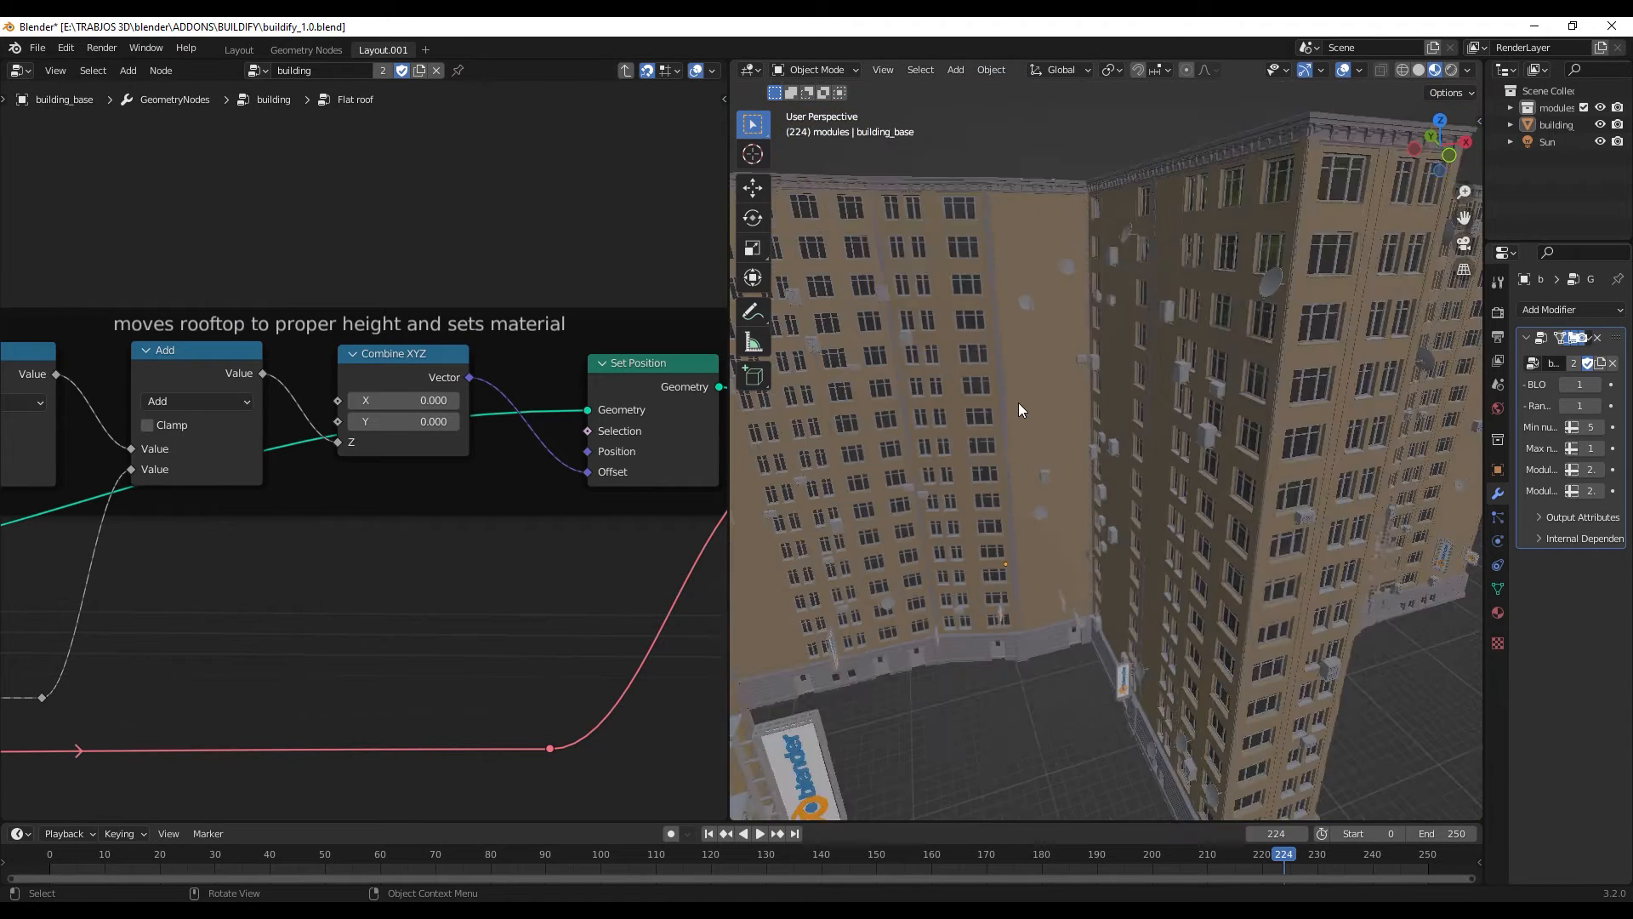
middle_click_drag(992, 389, 995, 409)
left_click_drag(400, 400, 435, 399)
left_click(436, 398)
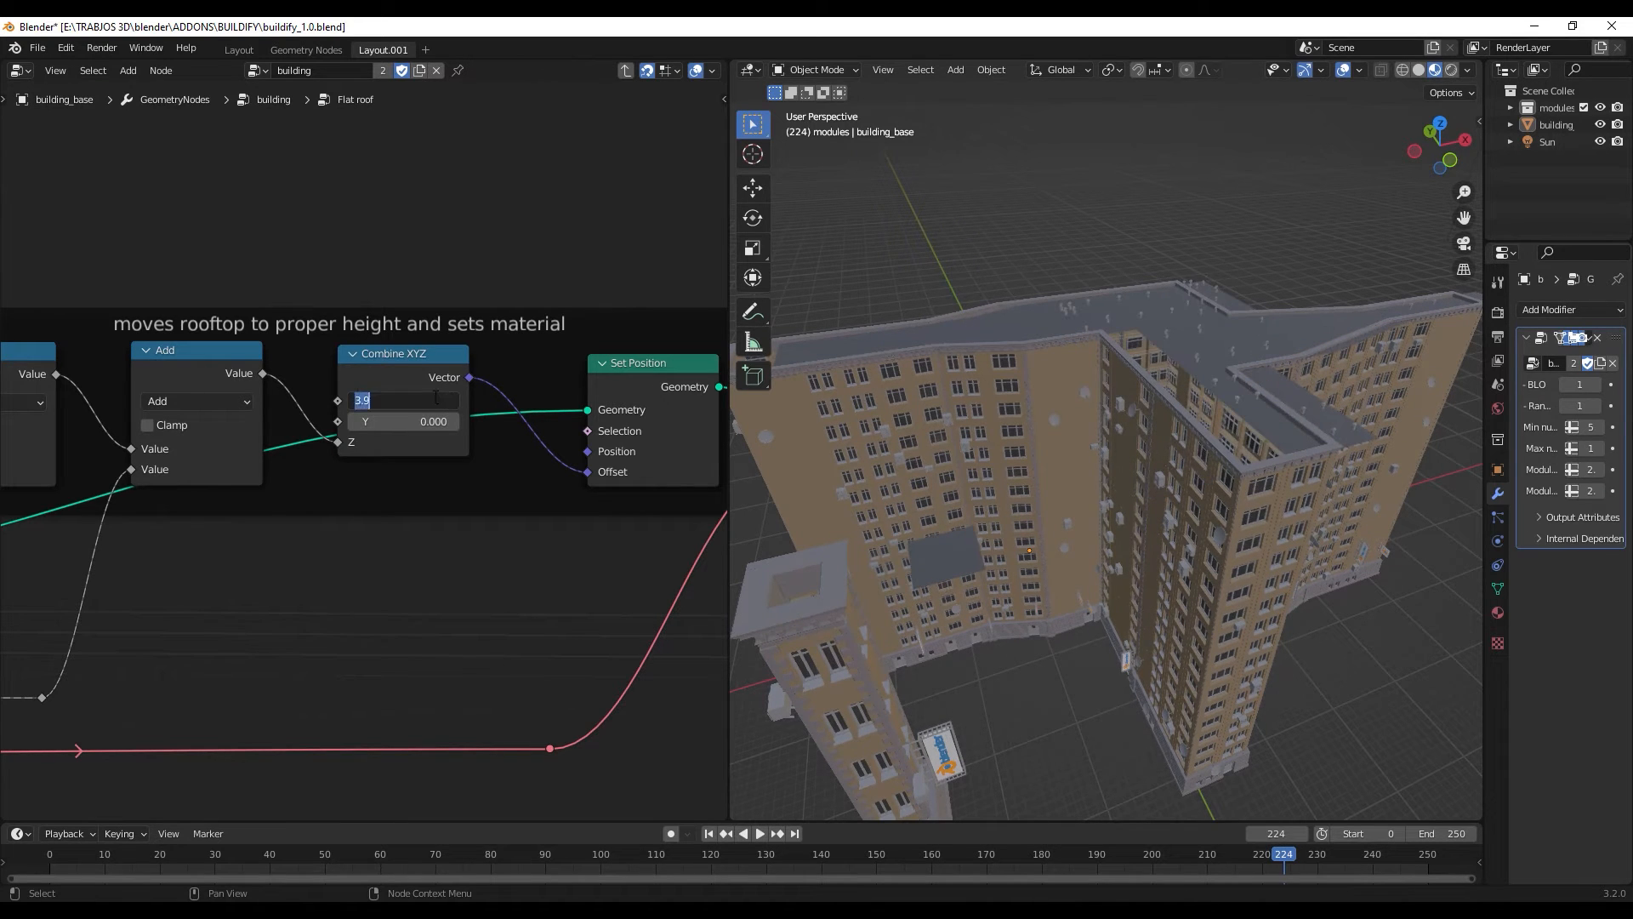
key("Return")
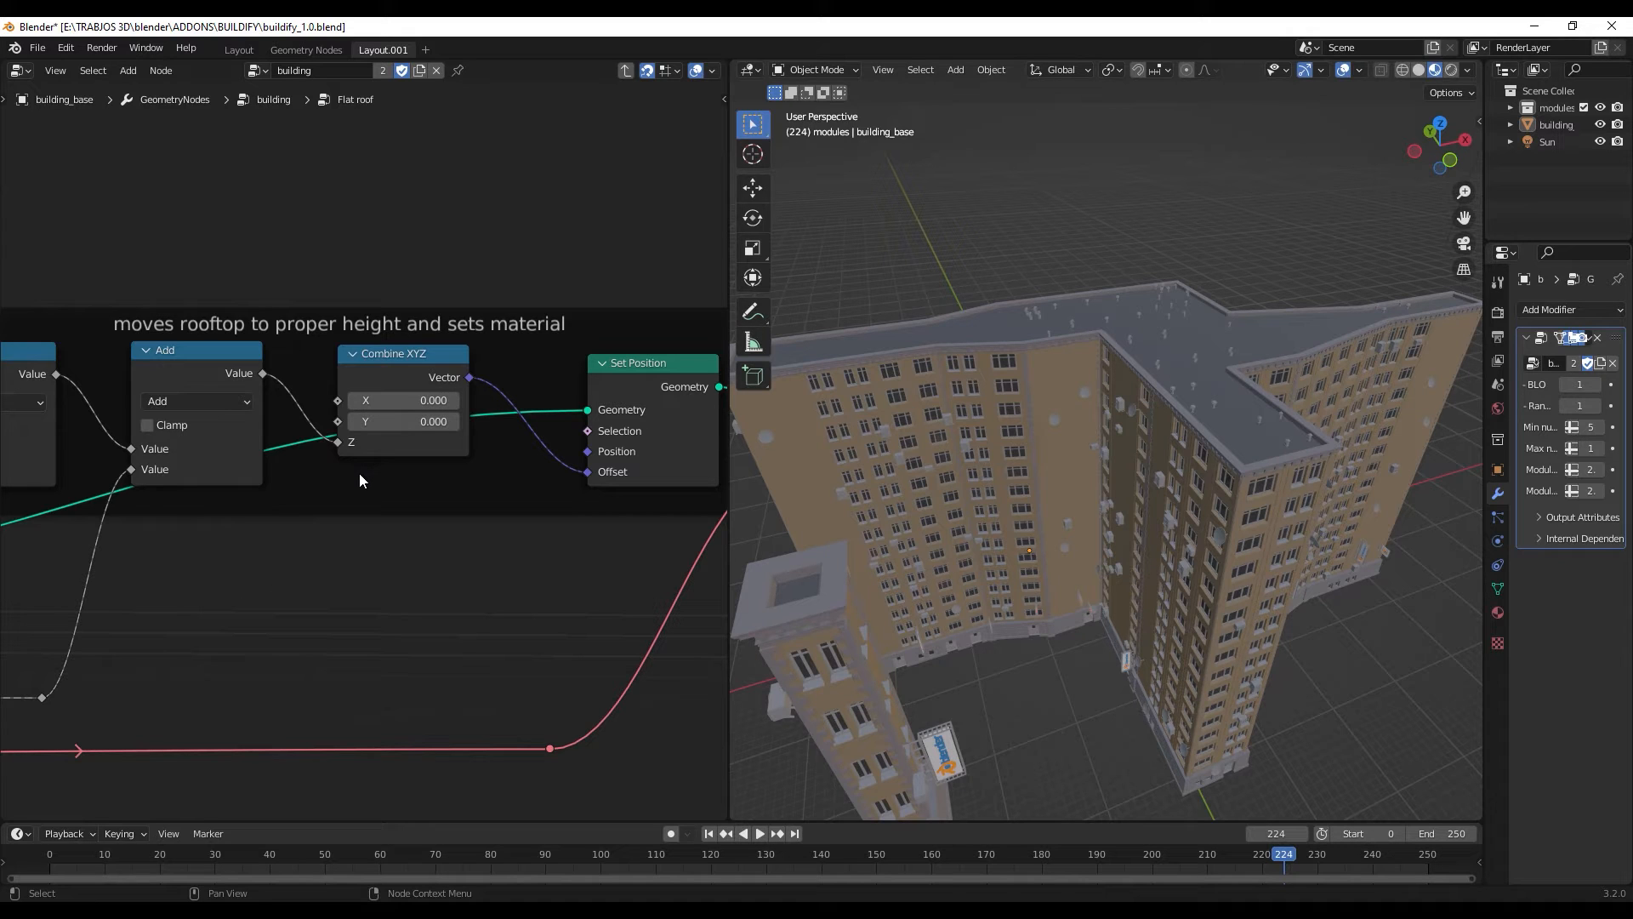
- Examine the nodes in the Flat roof group that set the rooftop's height and material
scroll(350, 515, "down", 4)
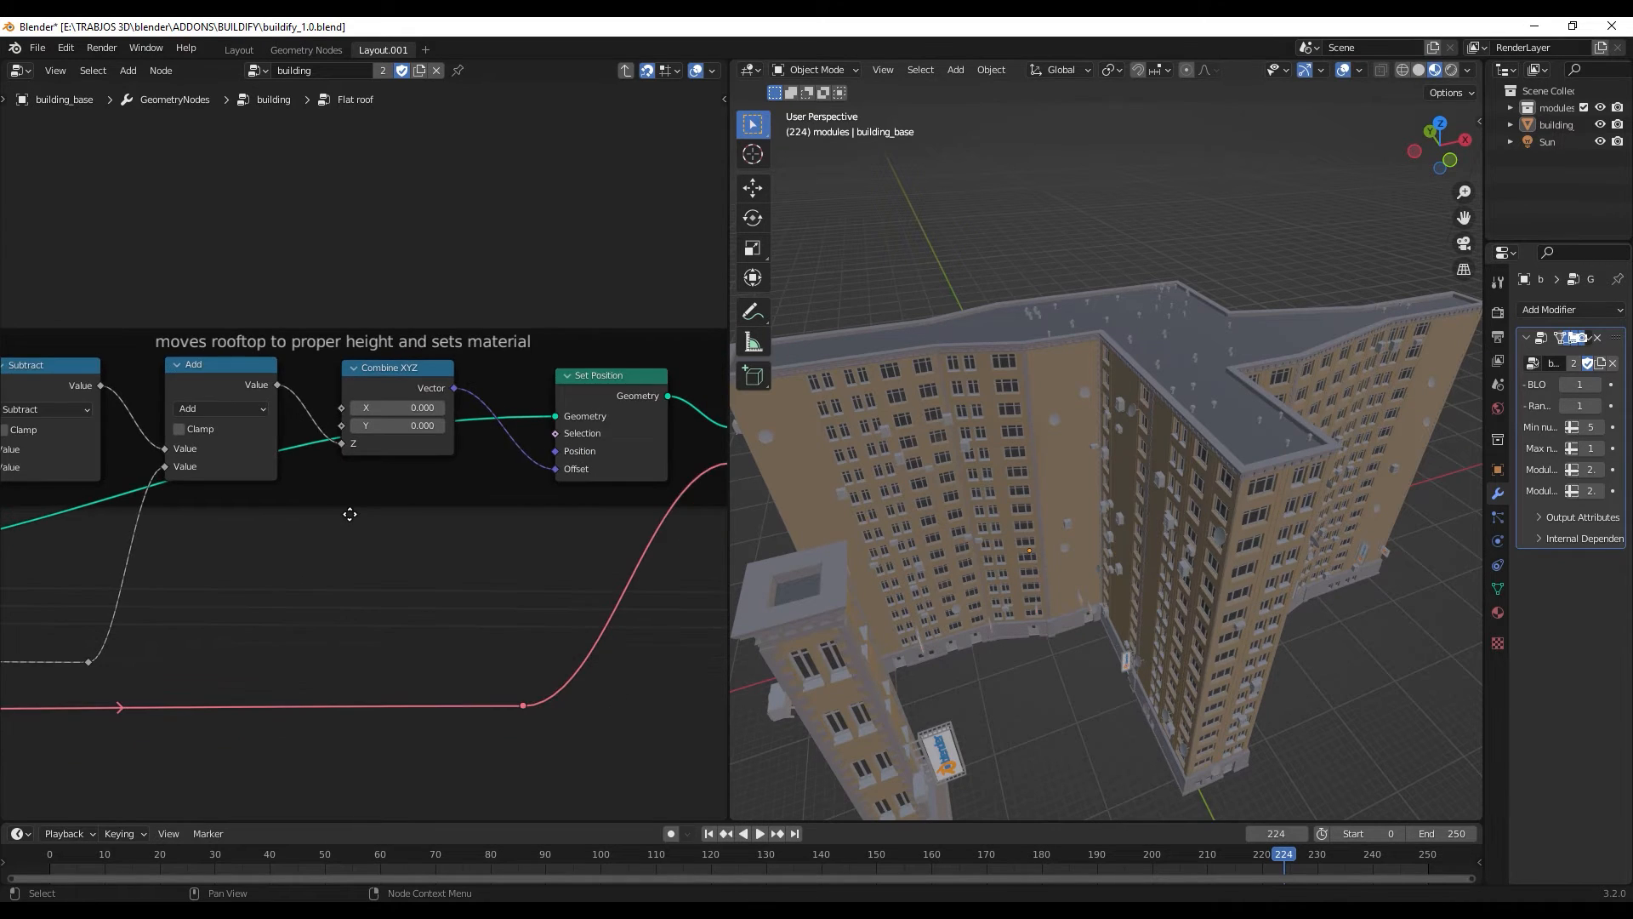
mouse_move(578, 495)
middle_mouse_down()
mouse_move(240, 429)
mouse_move(495, 454)
middle_mouse_up()
scroll(337, 480, "up", 6)
scroll(242, 475, "down", 3)
mouse_move(131, 454)
middle_mouse_down()
mouse_move(469, 418)
mouse_move(189, 436)
middle_mouse_up()
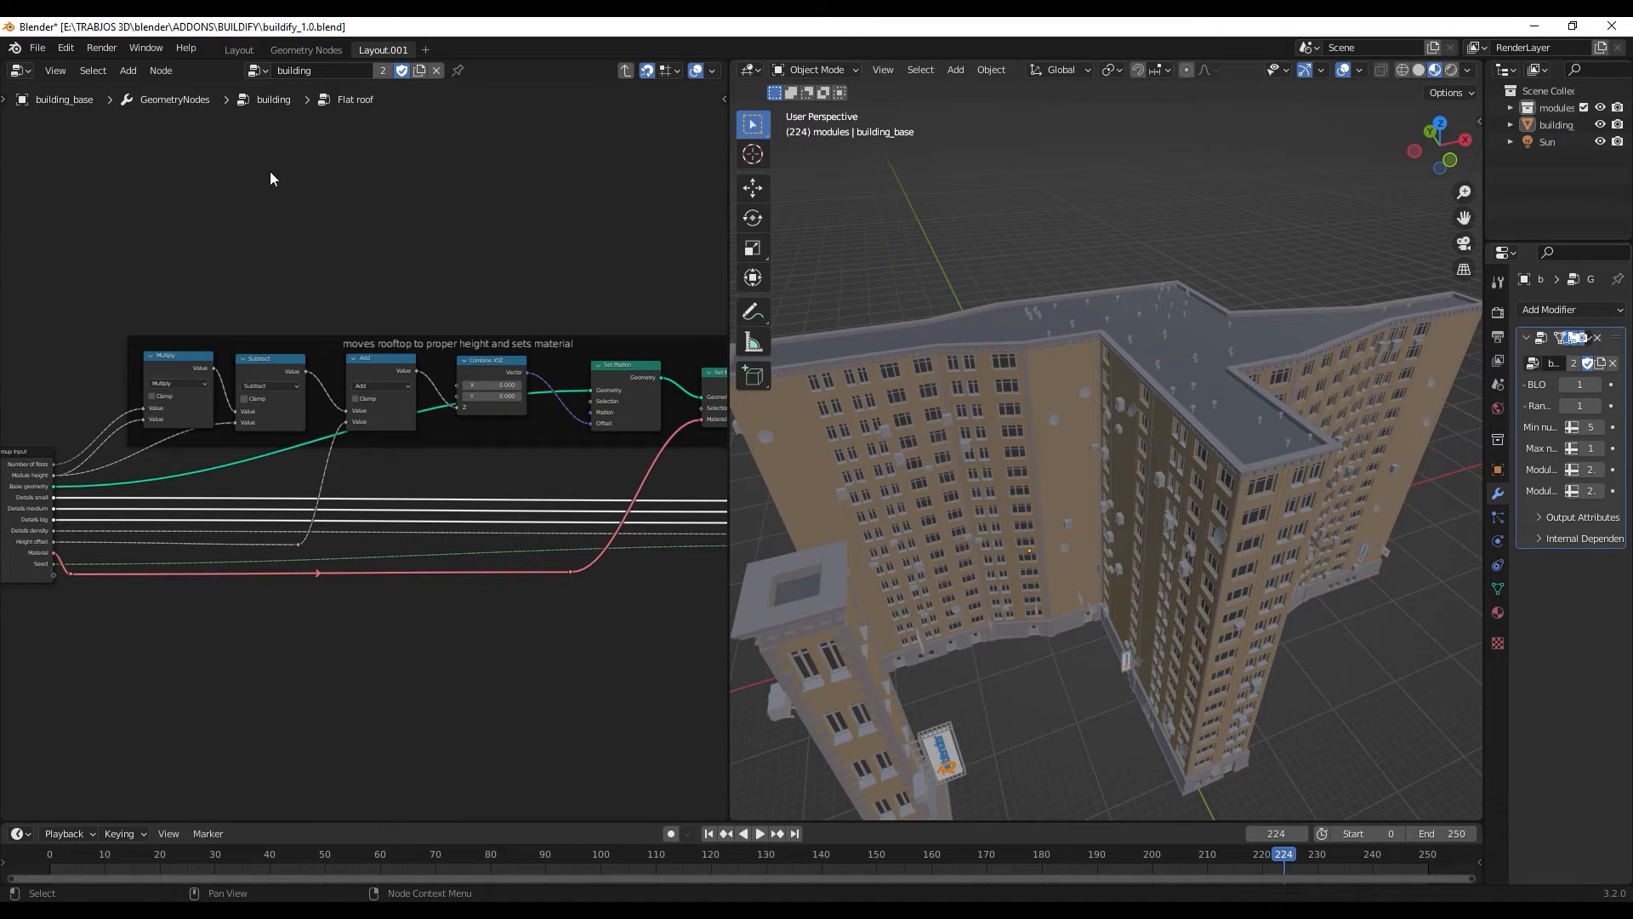
- Follow the Flat roof nodes through to the Group Output, and return to the parent building node group
middle_click_drag(364, 384, 298, 402)
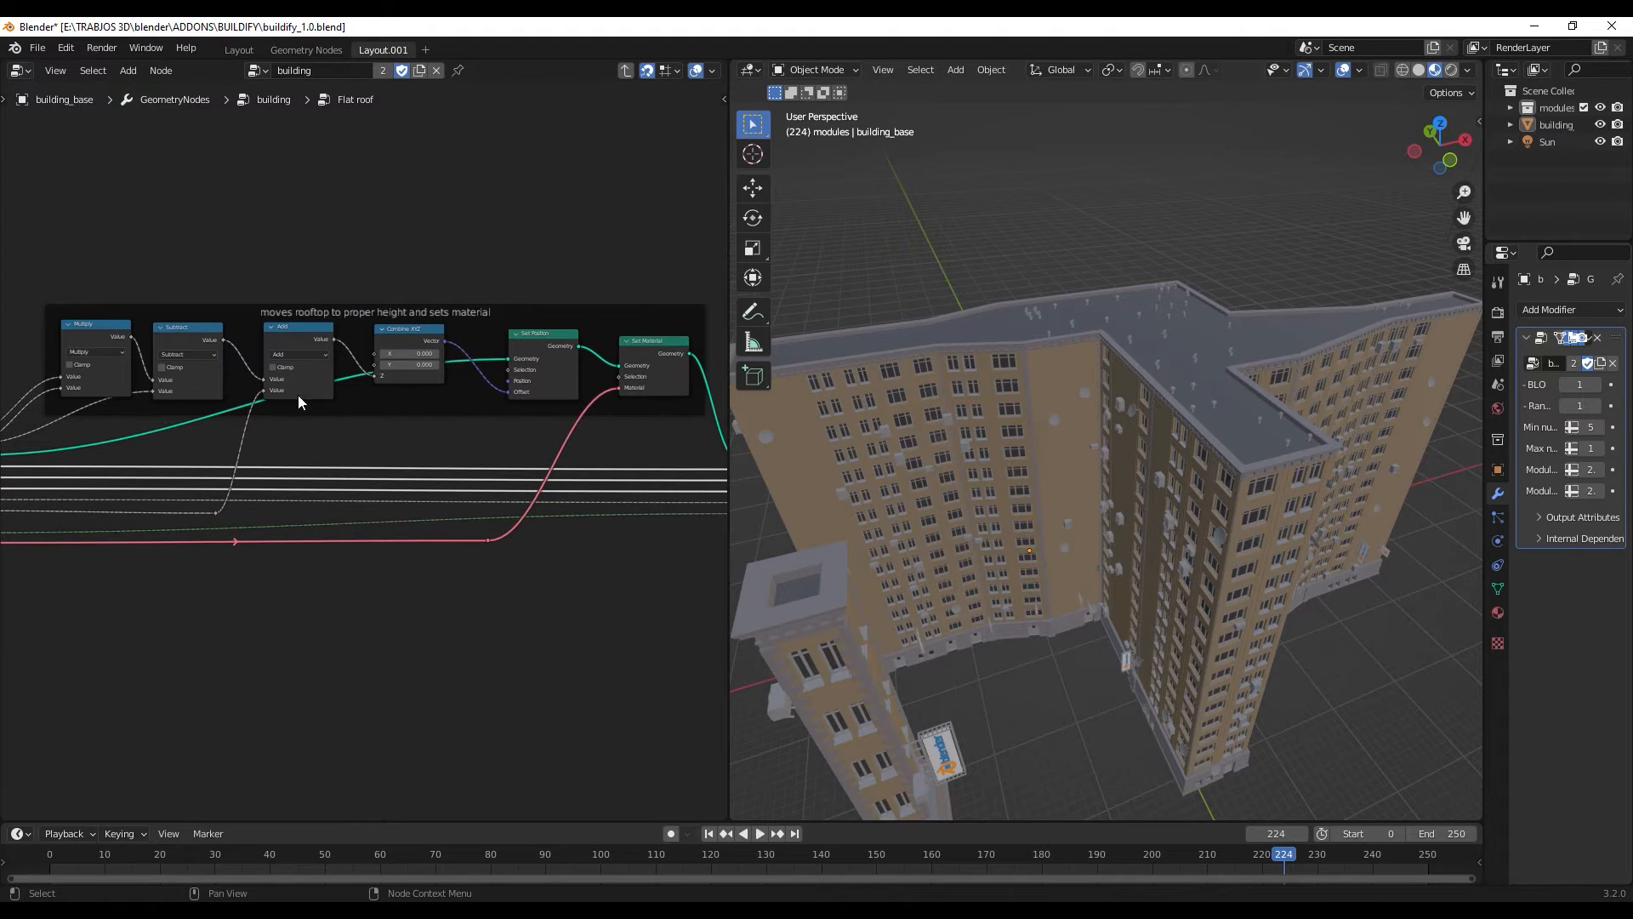
middle_click_drag(489, 352, 382, 384)
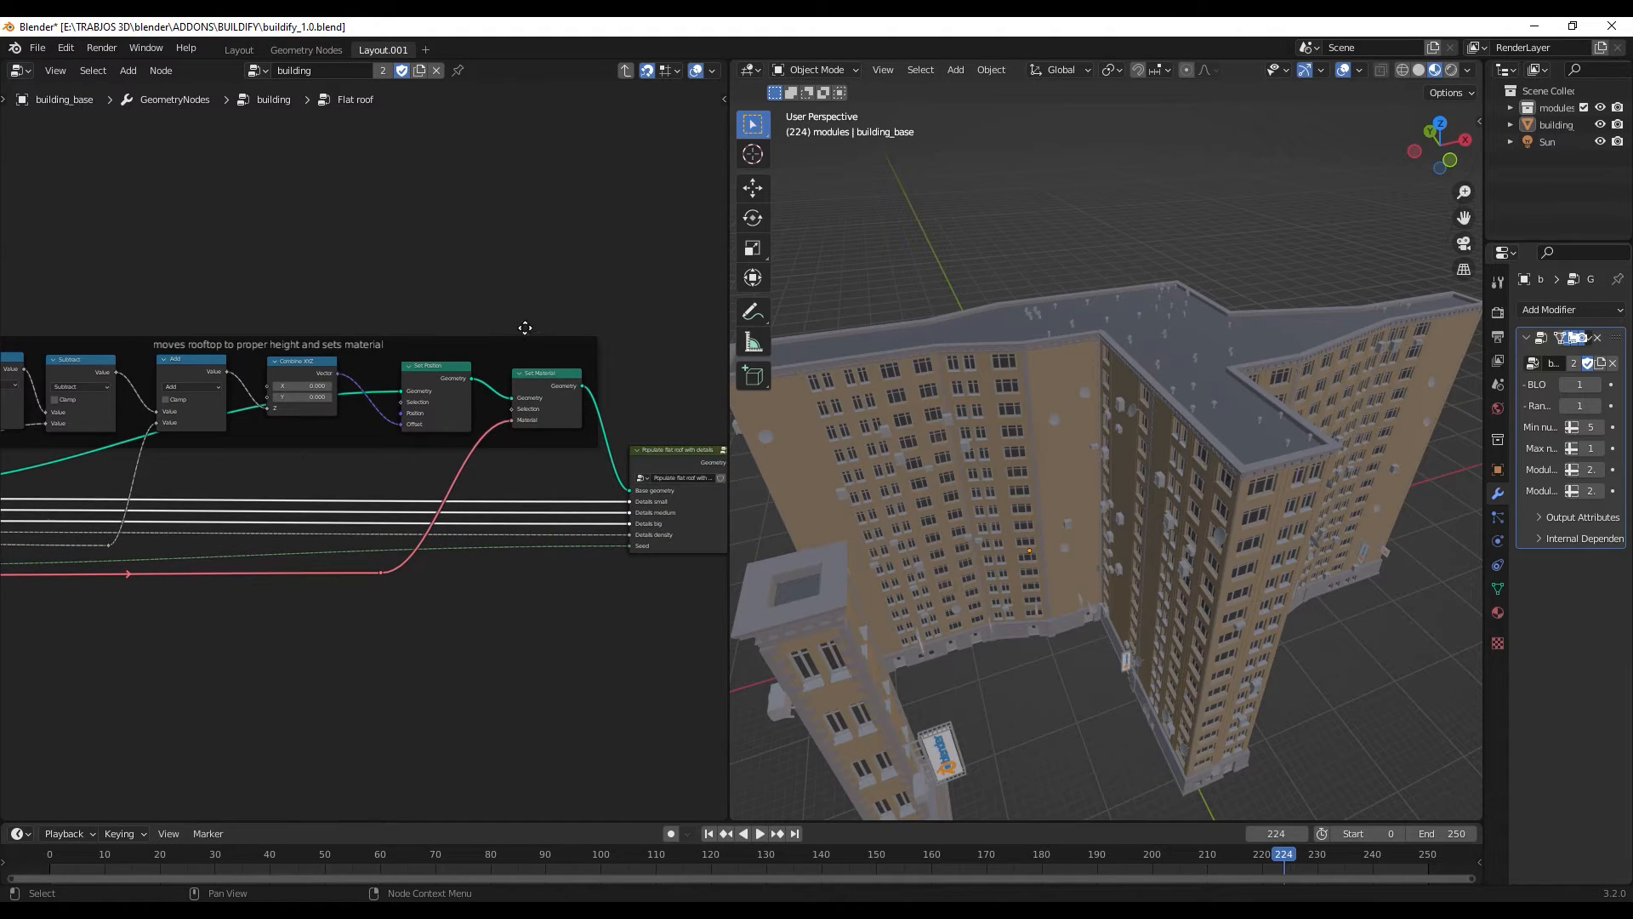
middle_click_drag(524, 327, 405, 330)
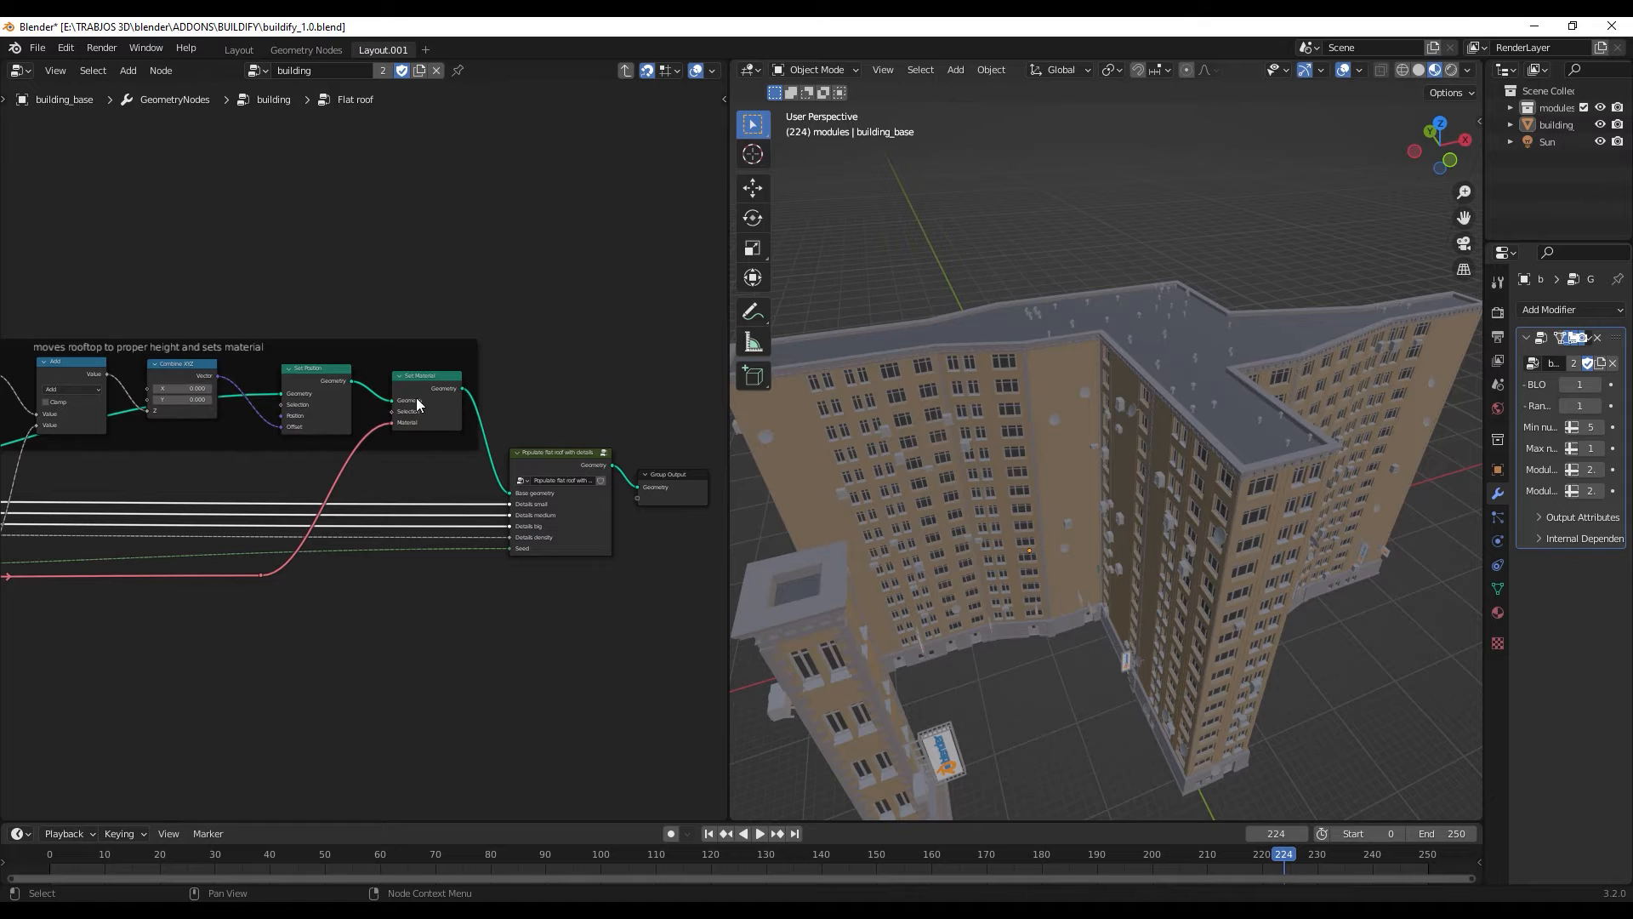
left_click(627, 70)
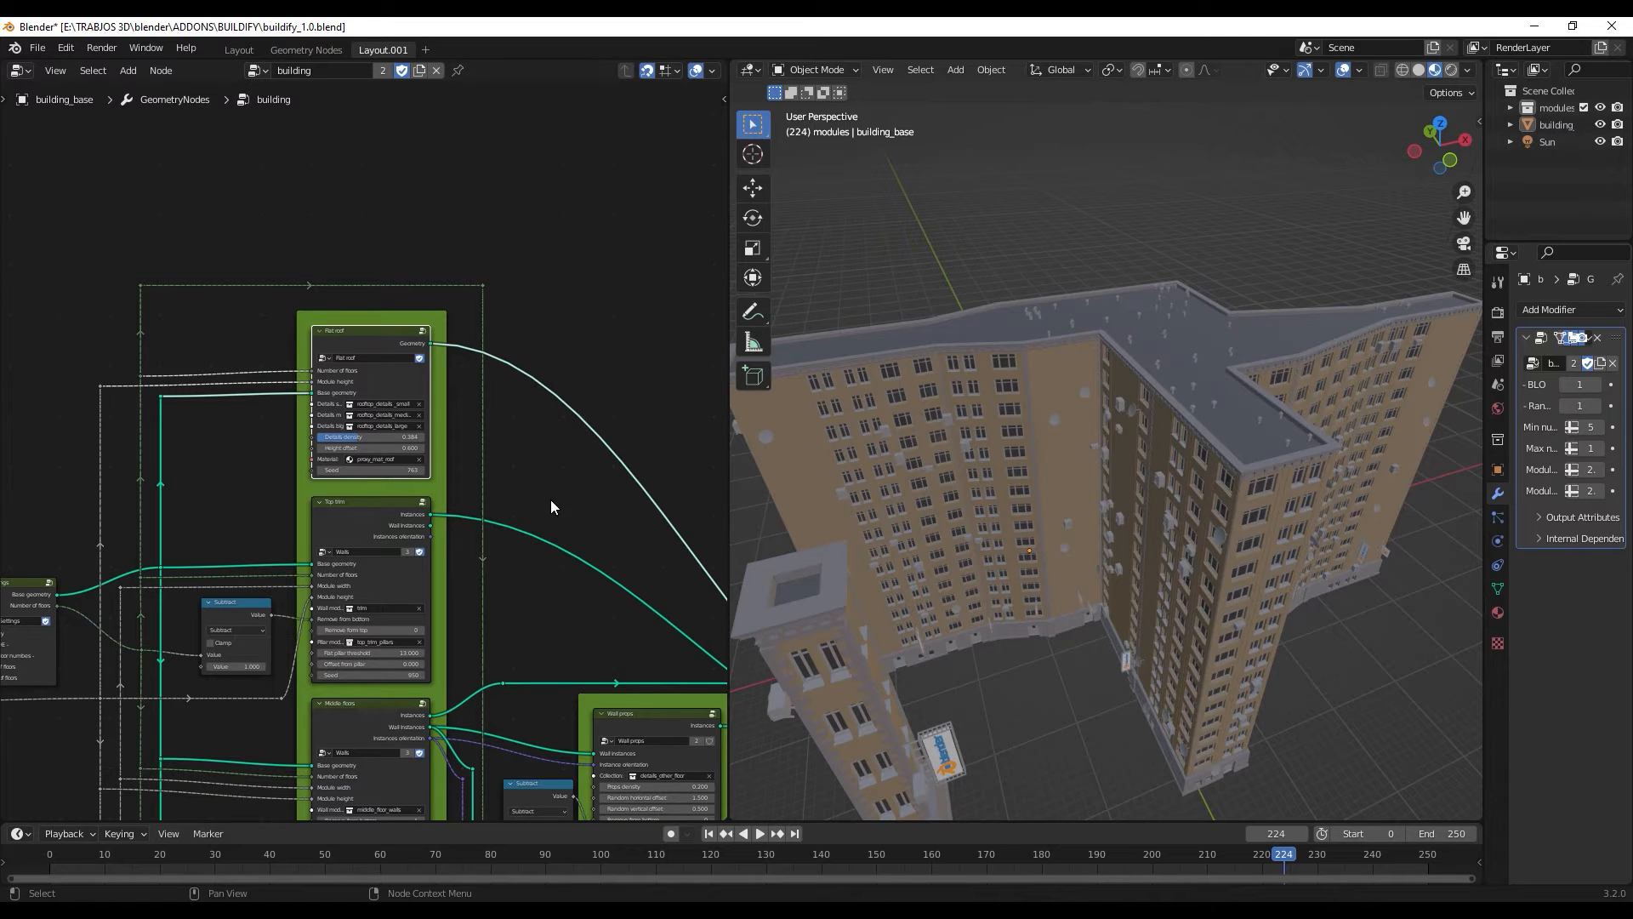
- Set the Ground floor node's flat pillar threshold to 12.6, offset from pillar to 0.225 and seed to 563, with the building's base in close view
middle_click_drag(544, 459, 511, 176)
scroll(461, 605, "up", 3)
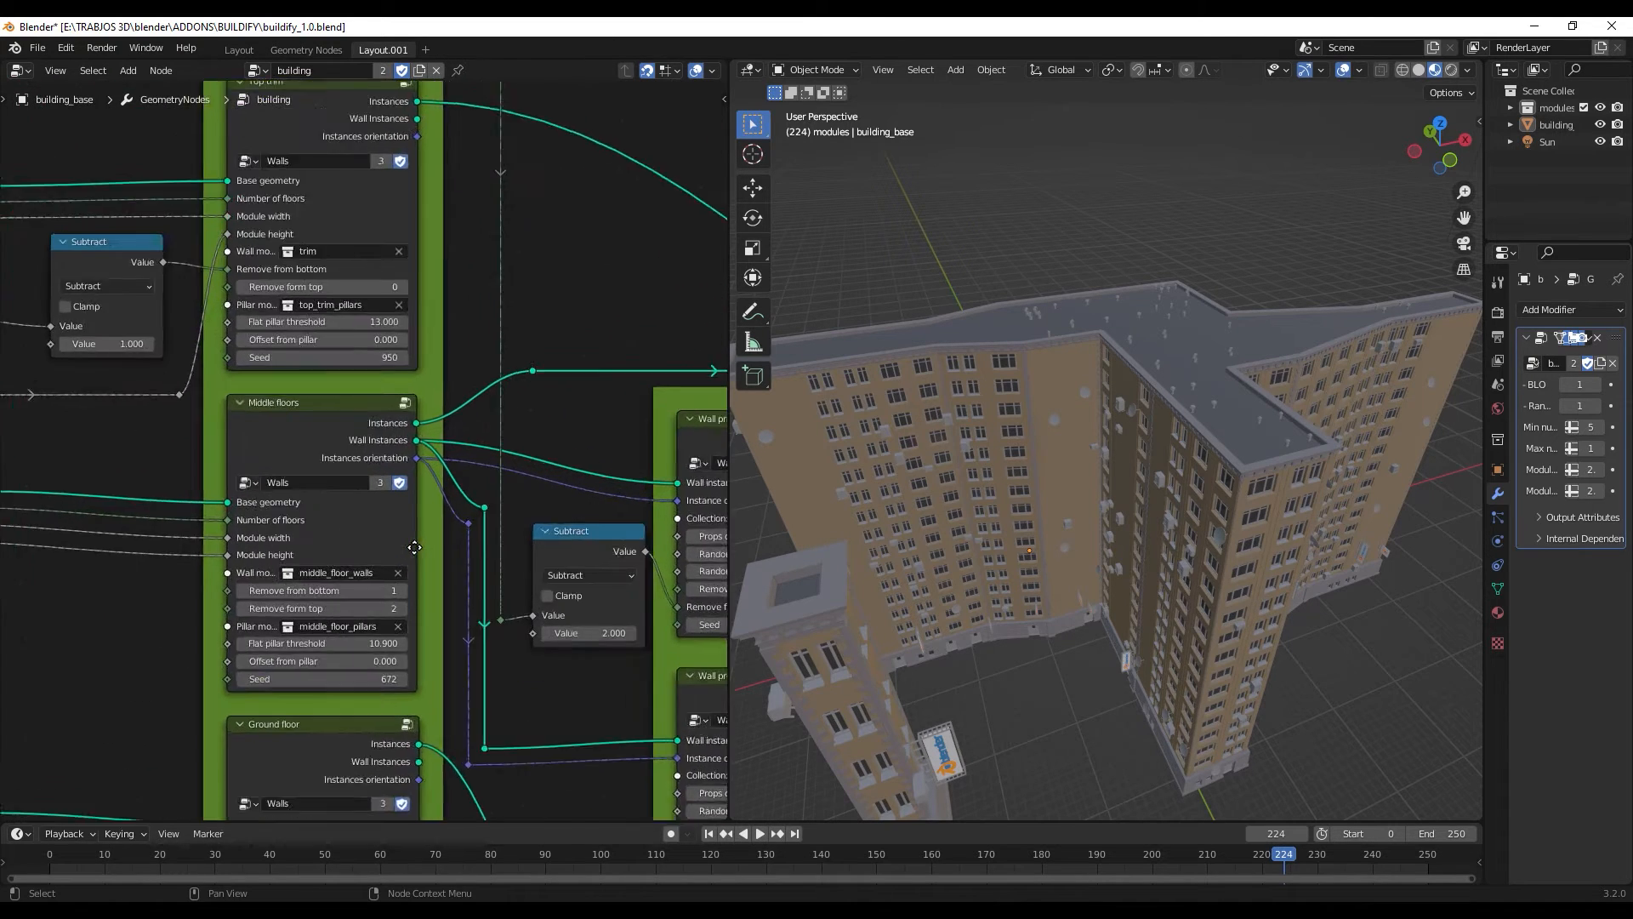
middle_click_drag(443, 570, 553, 214)
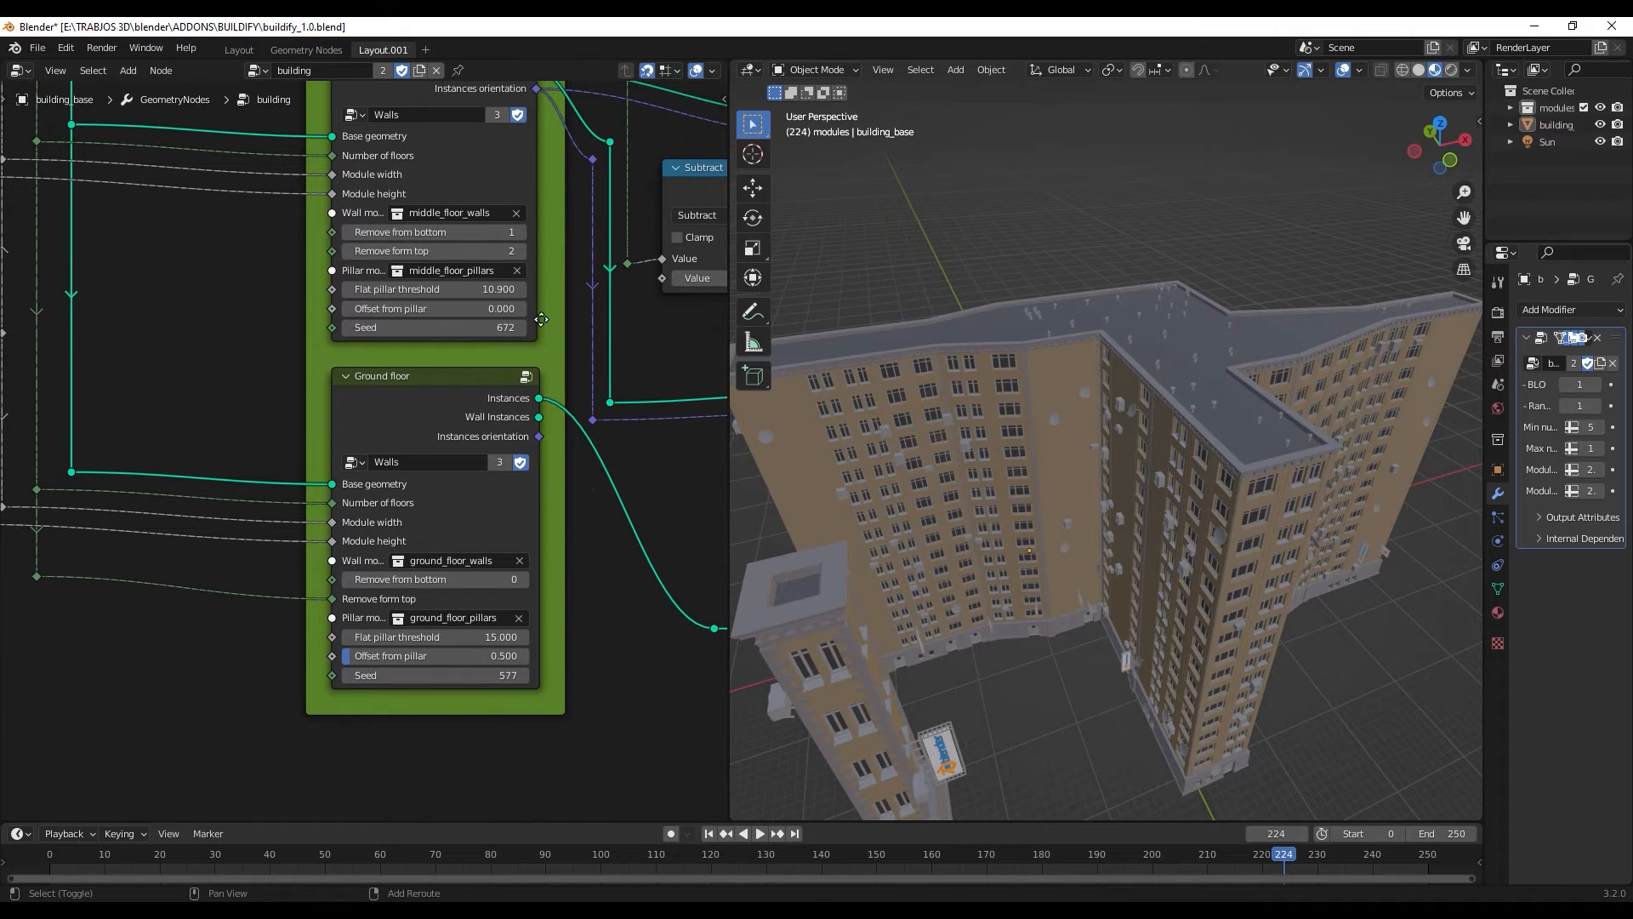
middle_click_drag(1181, 631, 1105, 544)
scroll(1161, 585, "up", 5)
scroll(1161, 585, "down", 4)
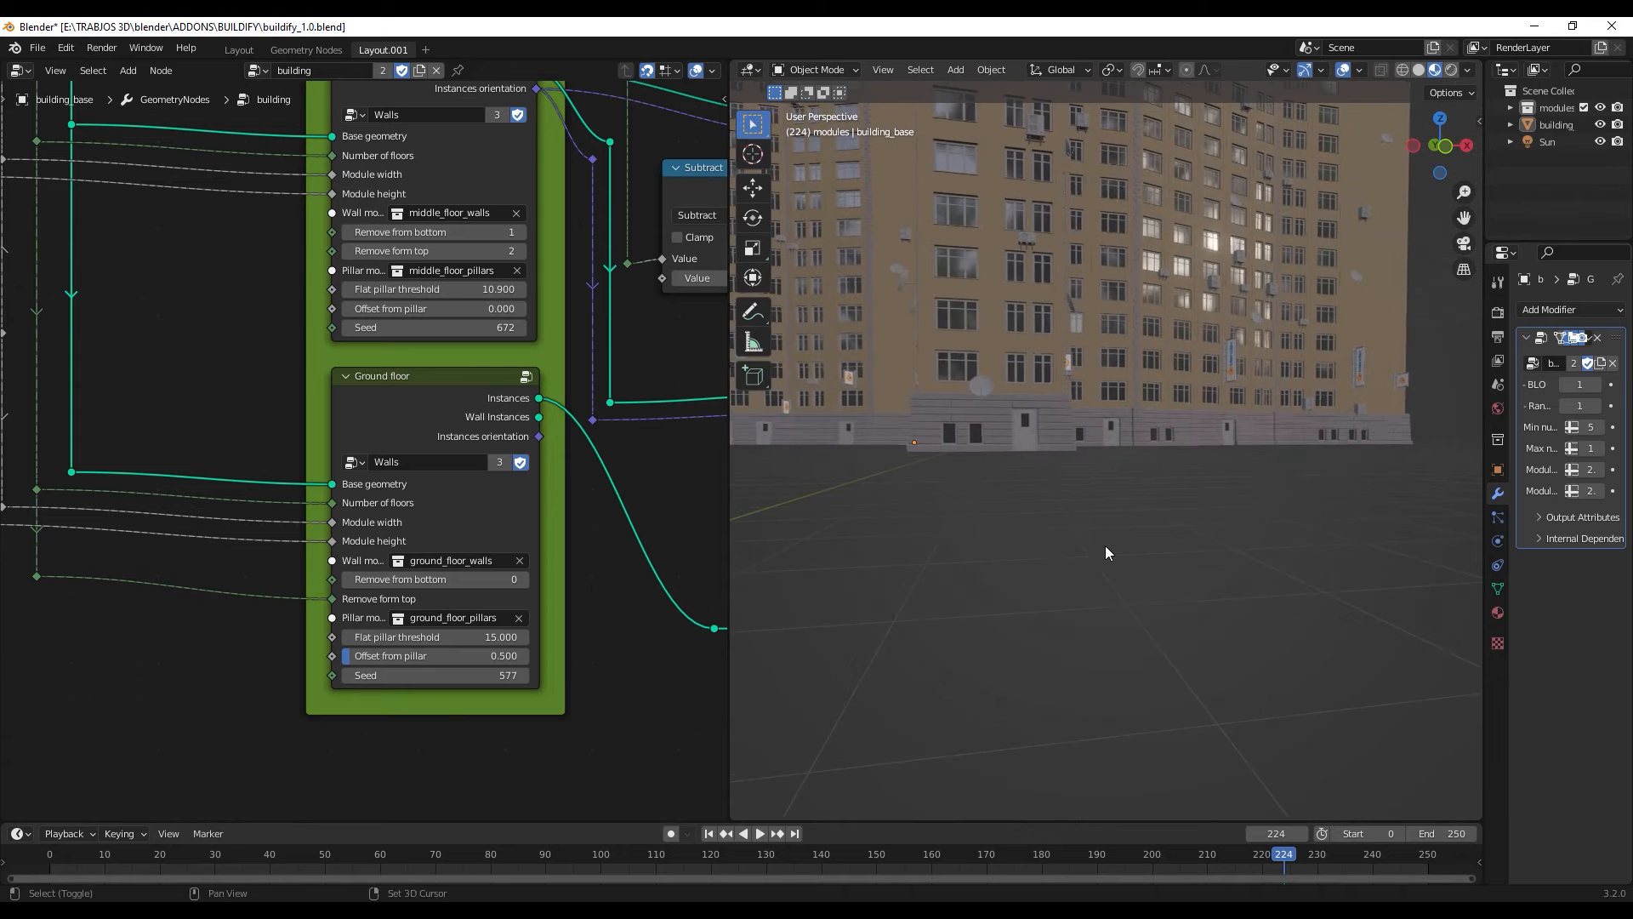
scroll(998, 424, "up", 2)
middle_click_drag(1003, 403, 1029, 425)
left_click_drag(434, 637, 467, 675)
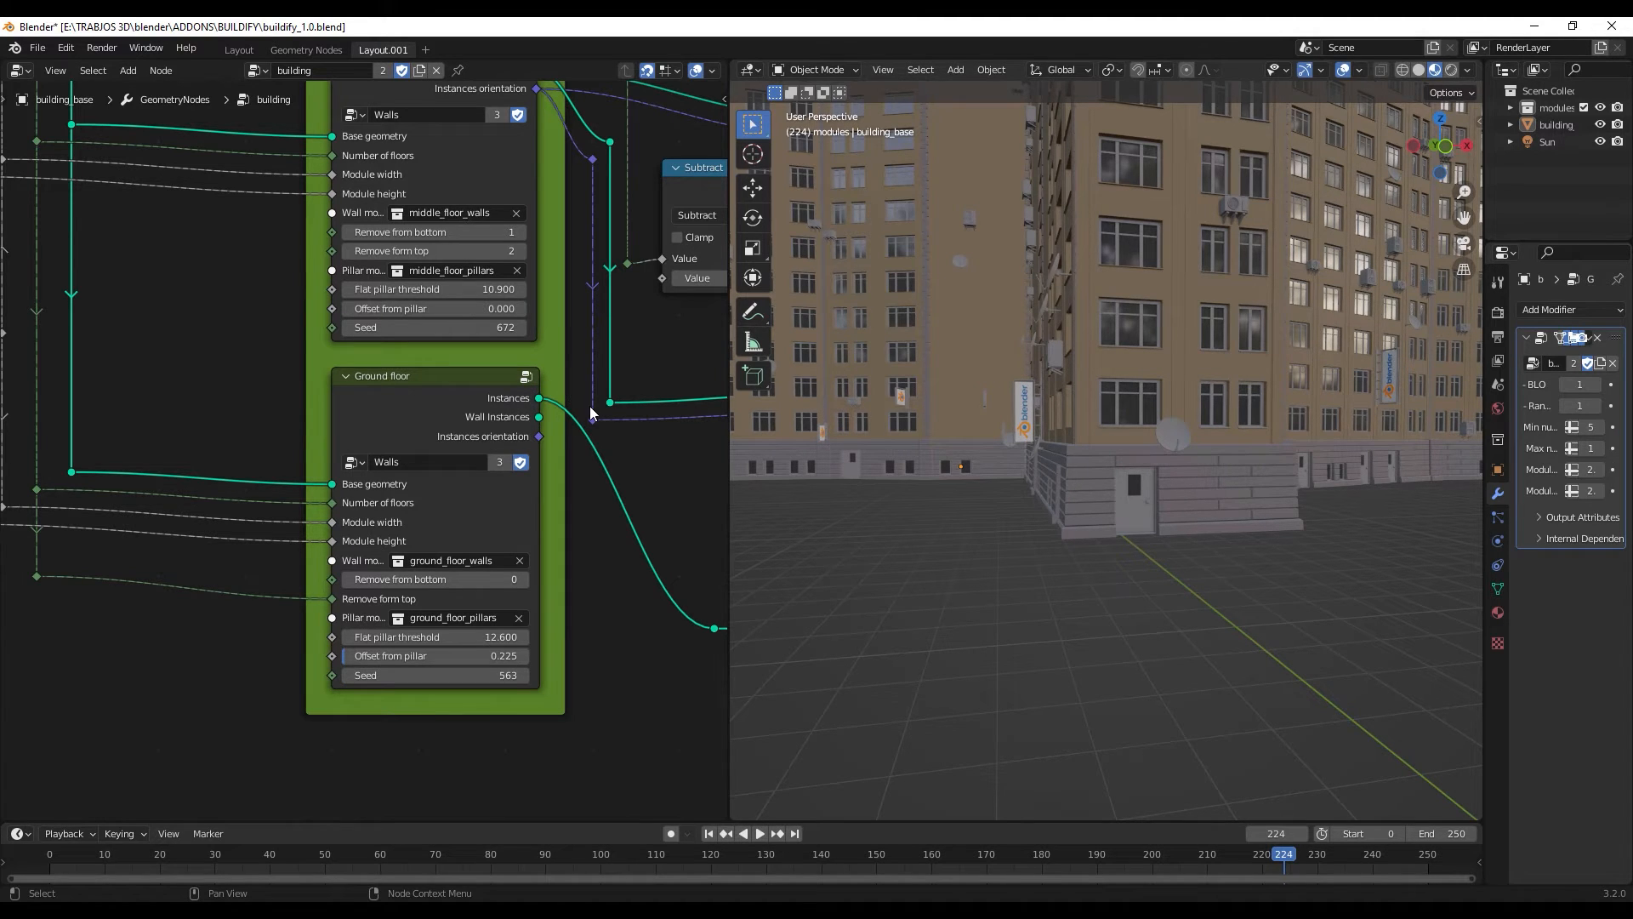
- Open the Ground floor's Walls node group and examine the nodes in the "get border edges" frame
middle_click_drag(569, 450, 441, 515)
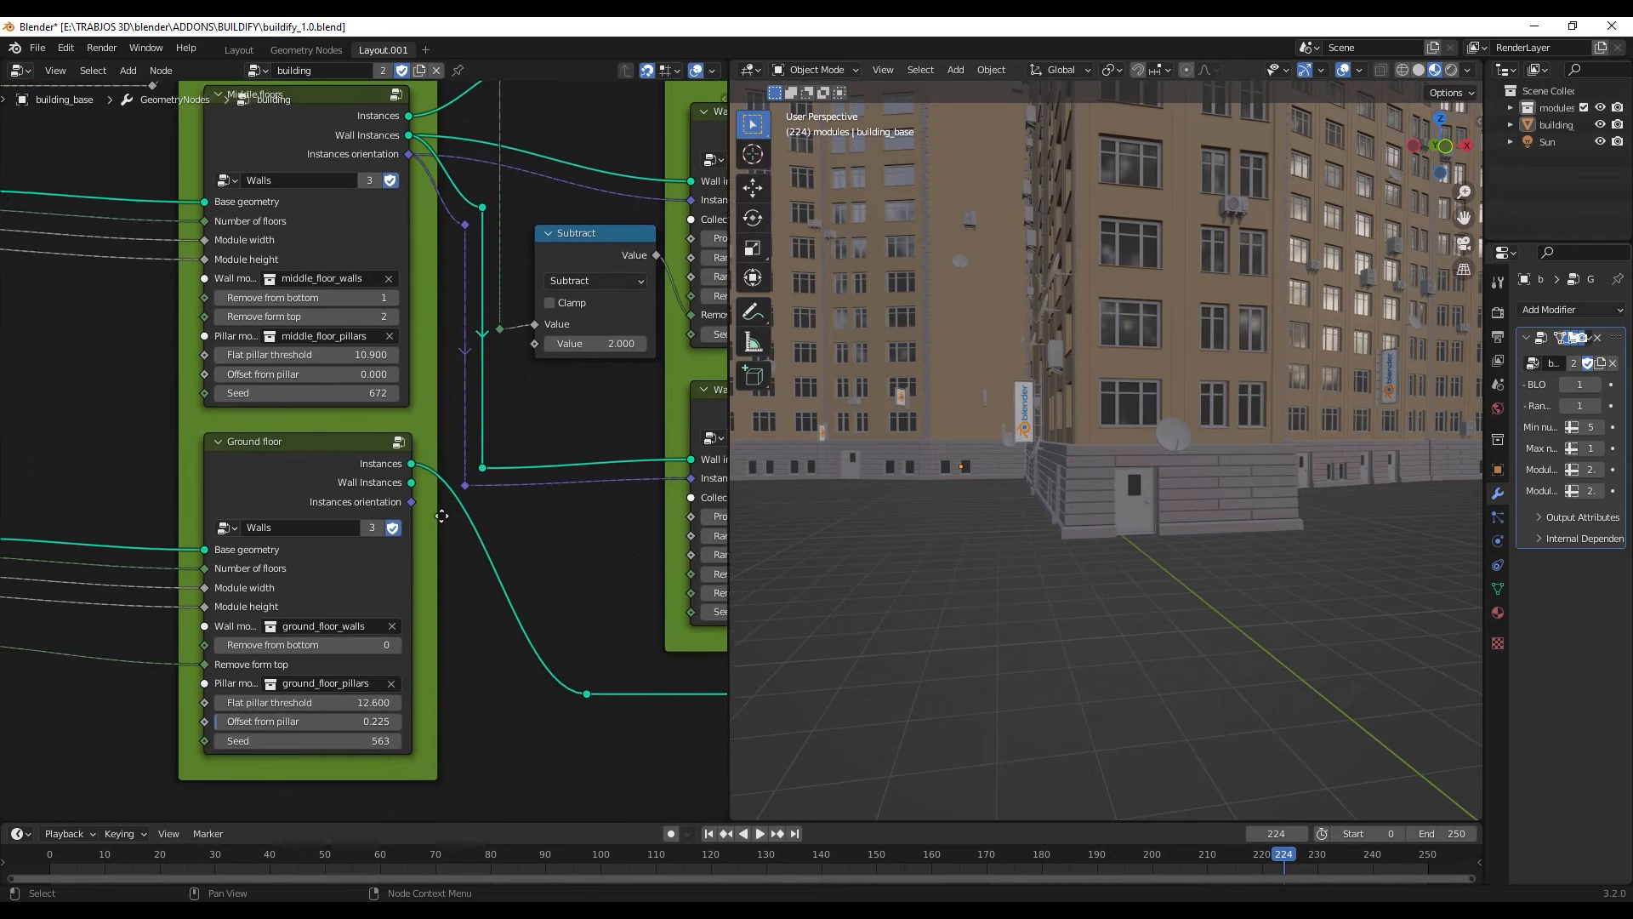
left_click(403, 440)
middle_click_drag(529, 642, 135, 764)
scroll(464, 421, "down", 2)
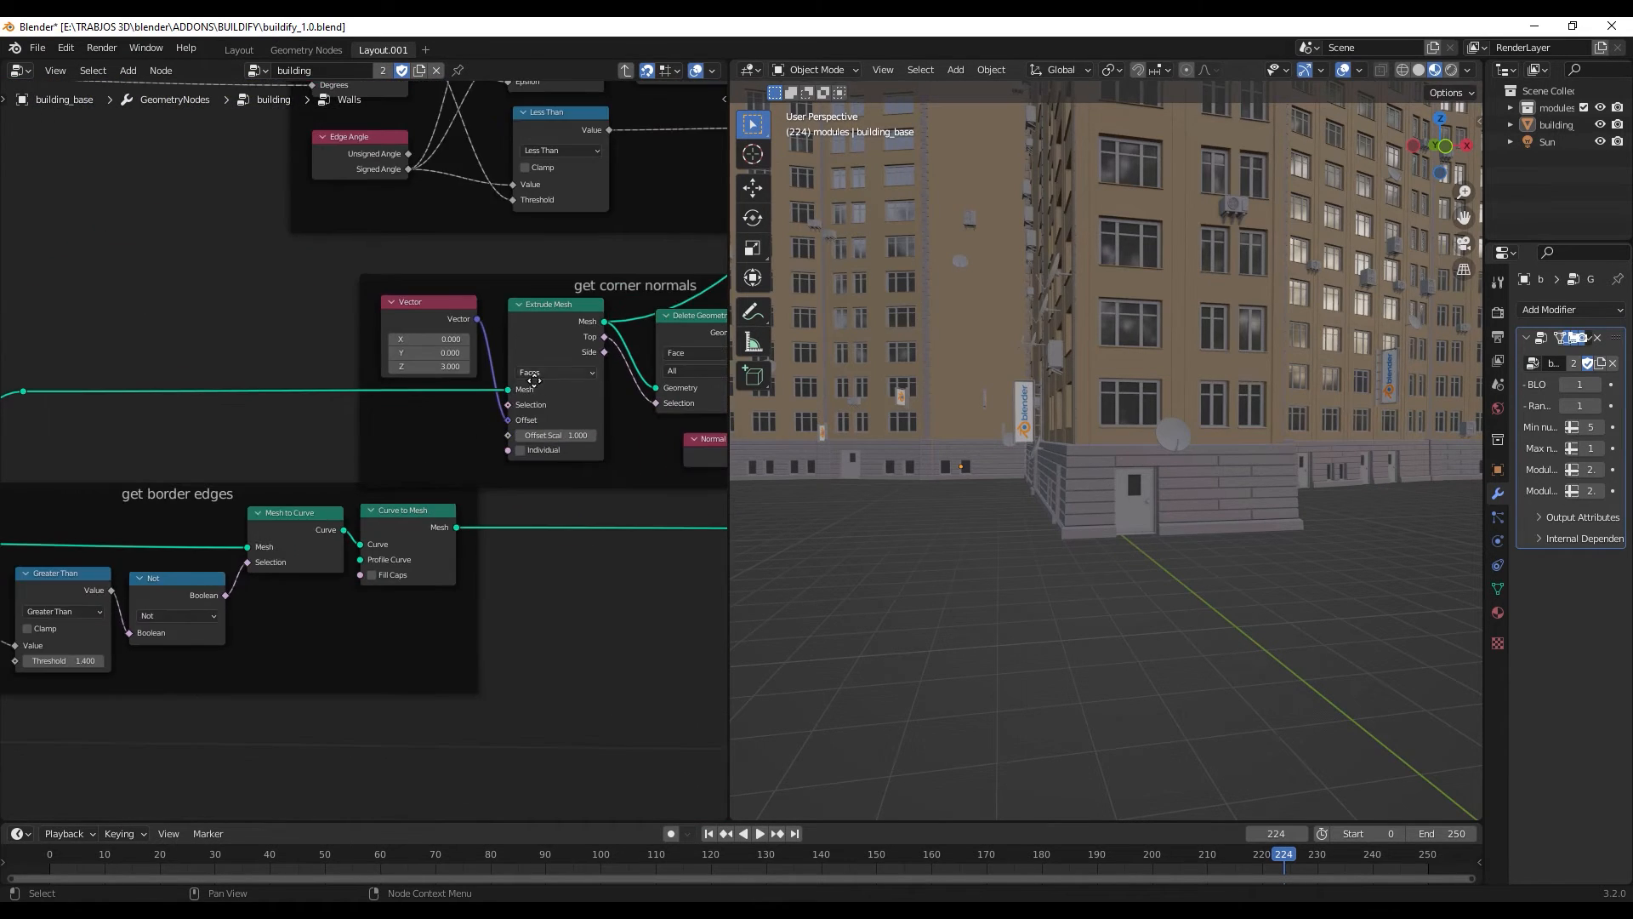
middle_click_drag(534, 381, 611, 334)
middle_click_drag(232, 592, 376, 560)
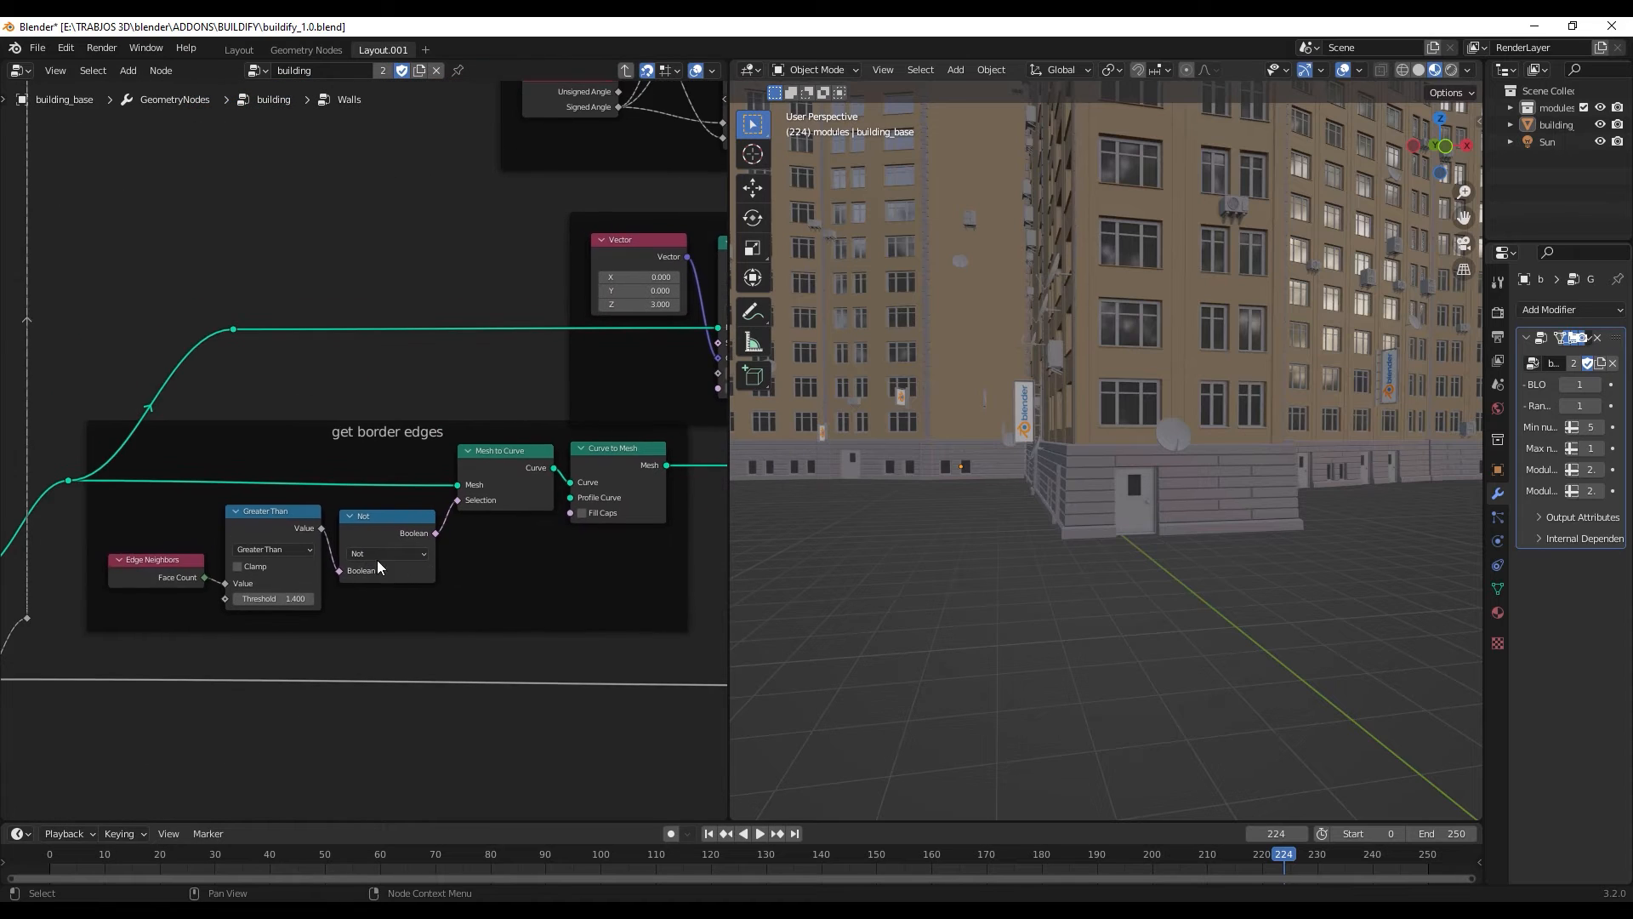
scroll(385, 518, "up", 1)
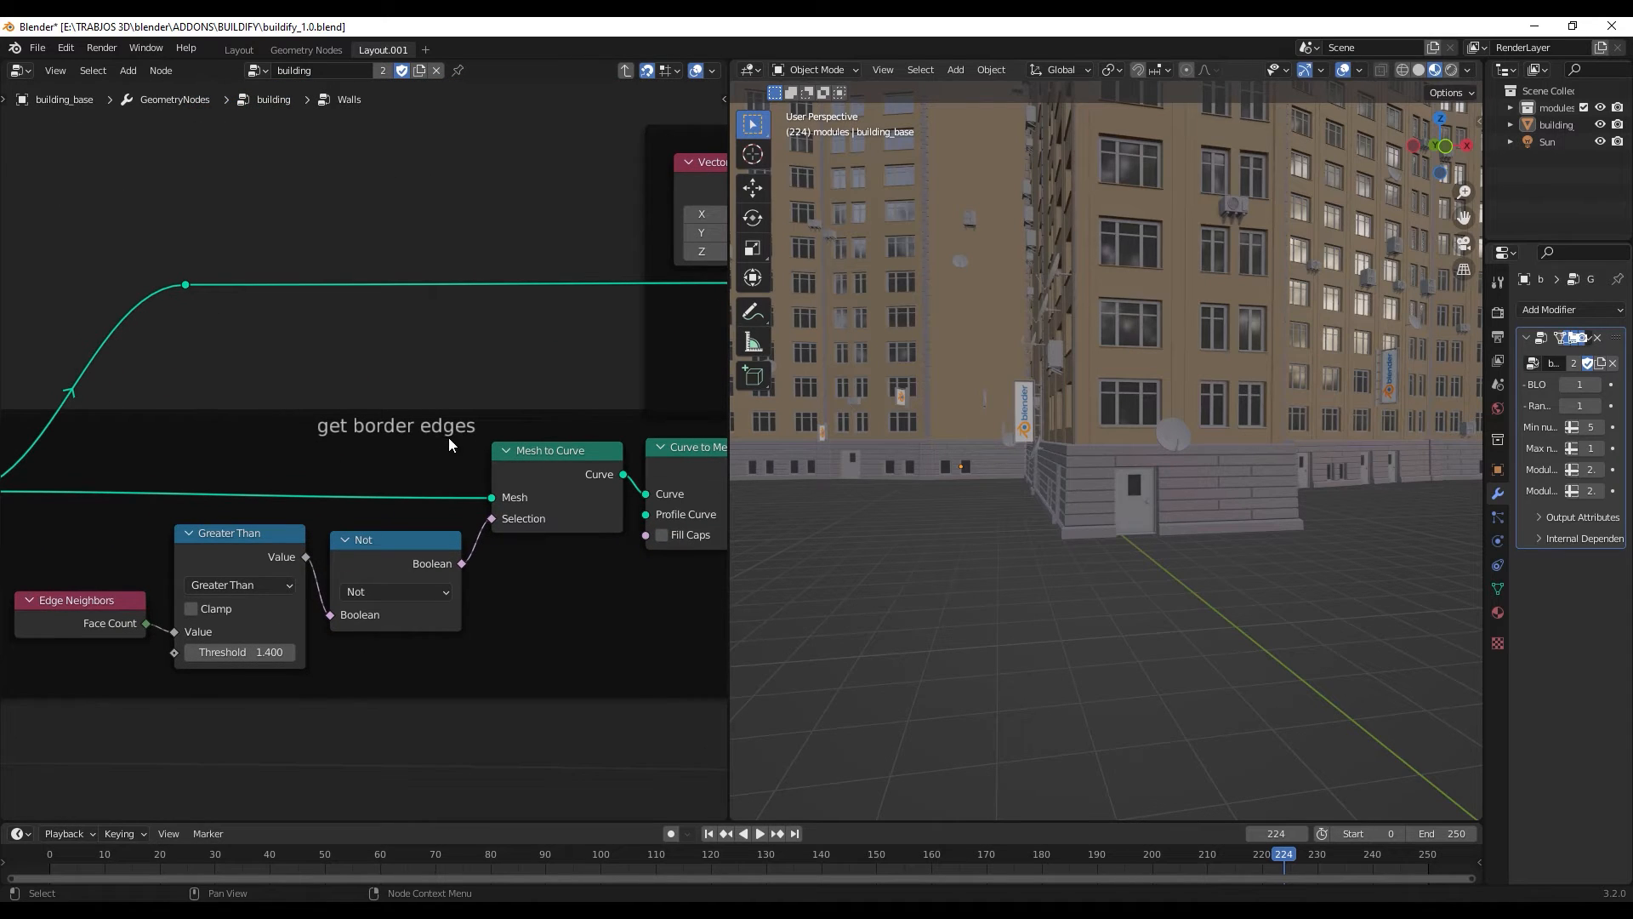
- Examine the nodes that get the corner normals and choose between the flat, concave and convex variants
middle_click_drag(466, 433, 270, 512)
middle_click_drag(387, 491, 9, 647)
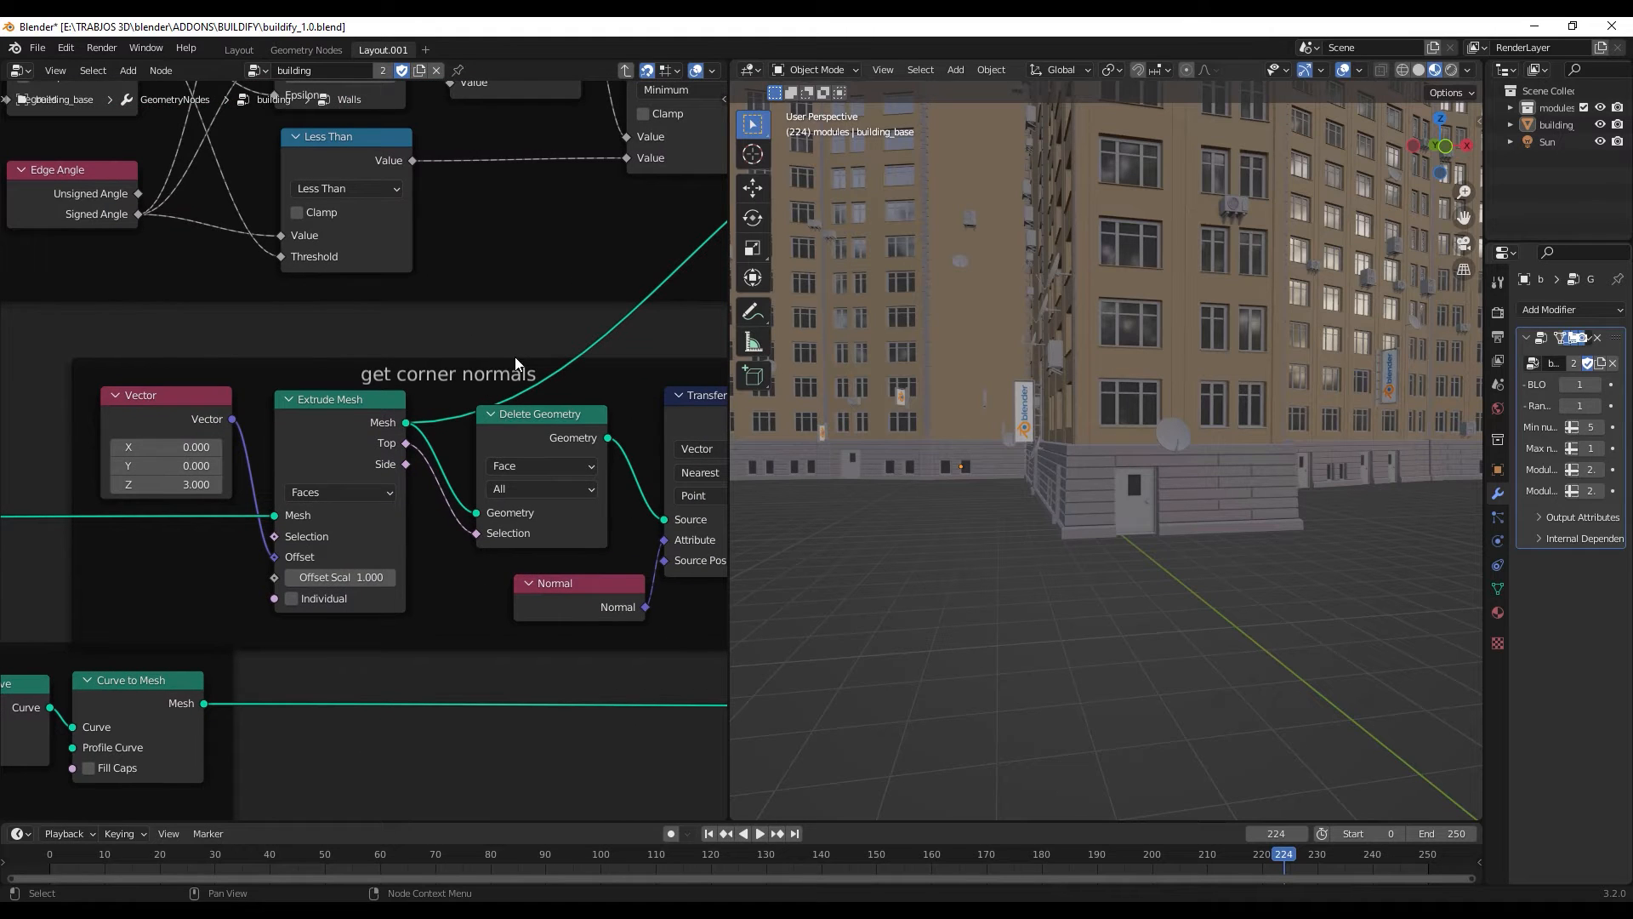
middle_click_drag(515, 362, 284, 376)
middle_click_drag(400, 364, 500, 690)
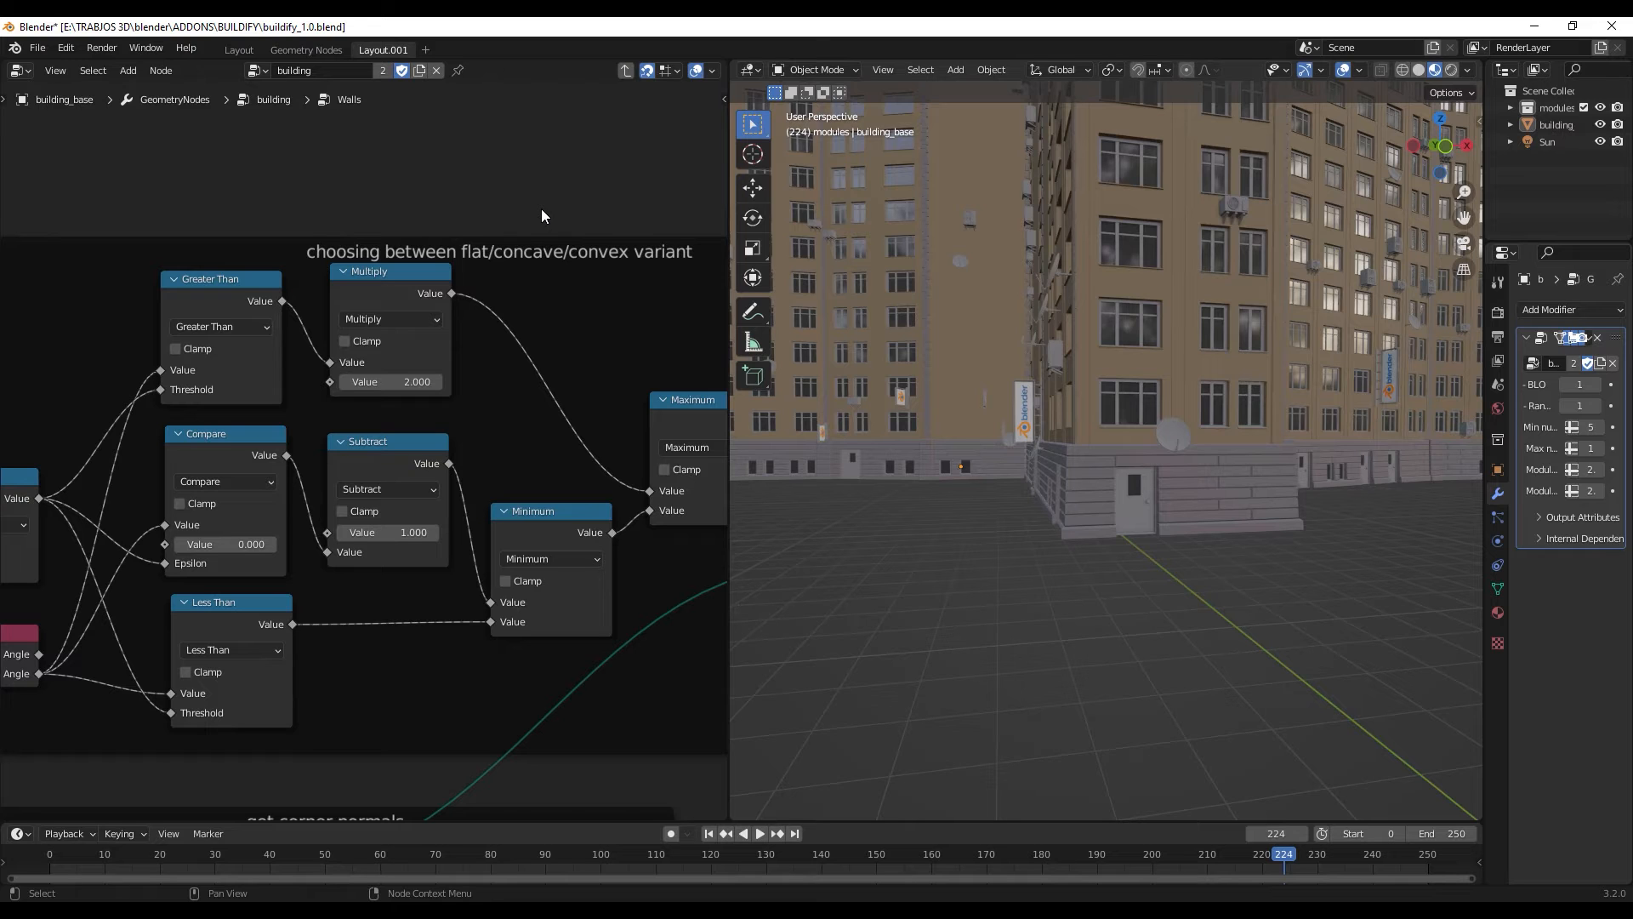
- Examine the rest of the Walls group, including the floor duplicates nodes, and return to the parent building node group
middle_click_drag(517, 299, 158, 239)
scroll(525, 263, "down", 5)
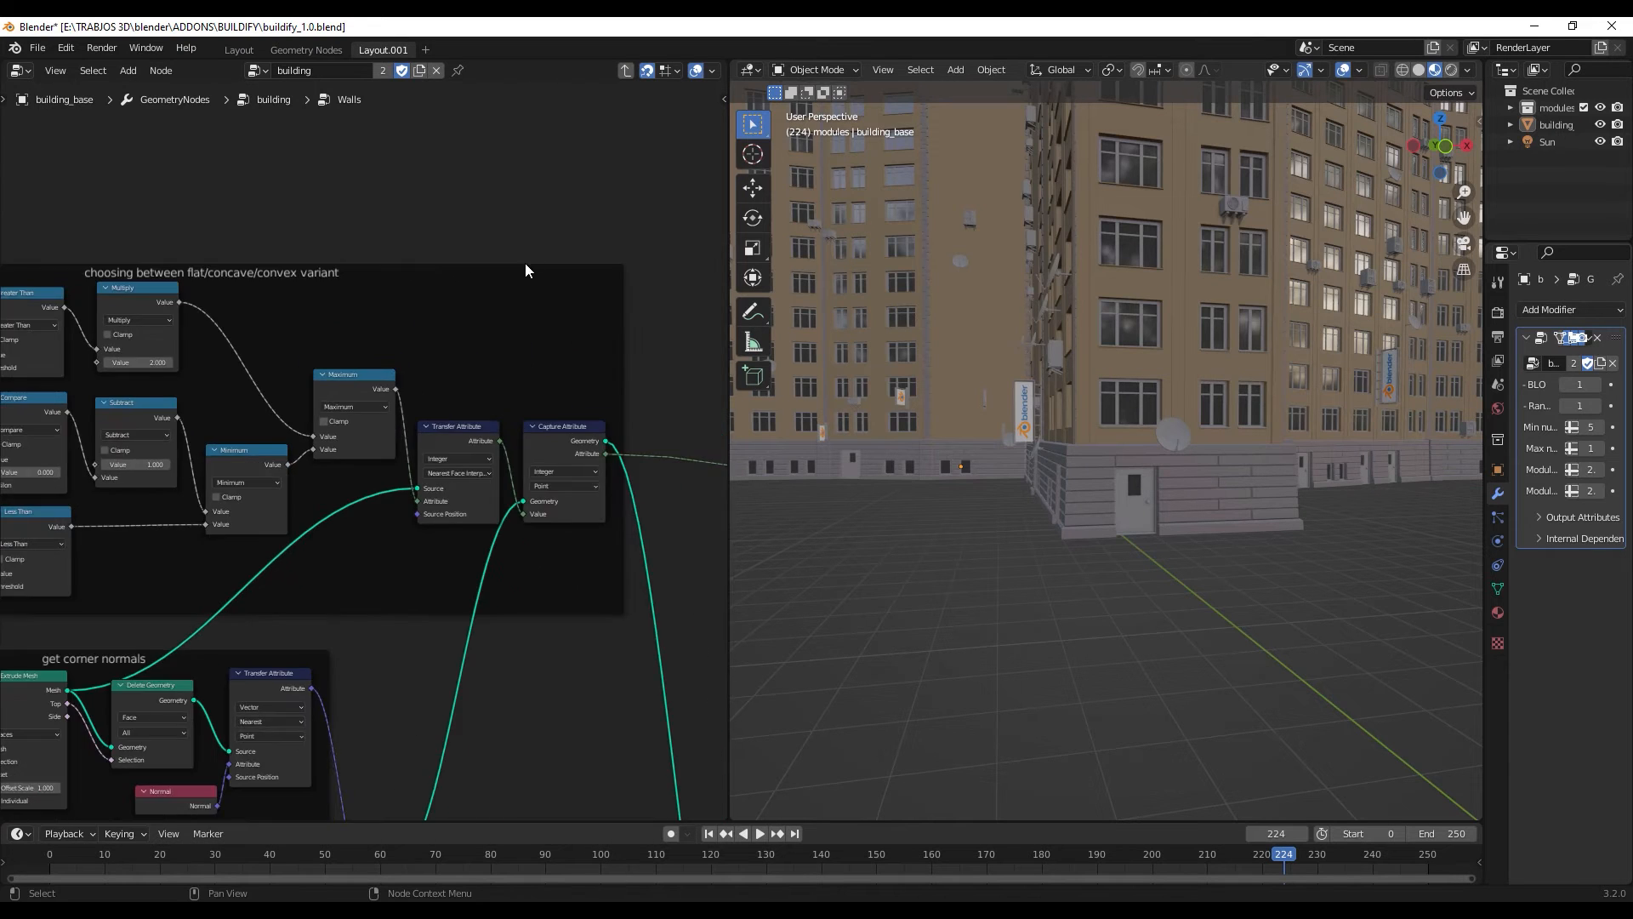
scroll(524, 267, "down", 7)
middle_click_drag(437, 482, 244, 281)
middle_click_drag(573, 500, 382, 299)
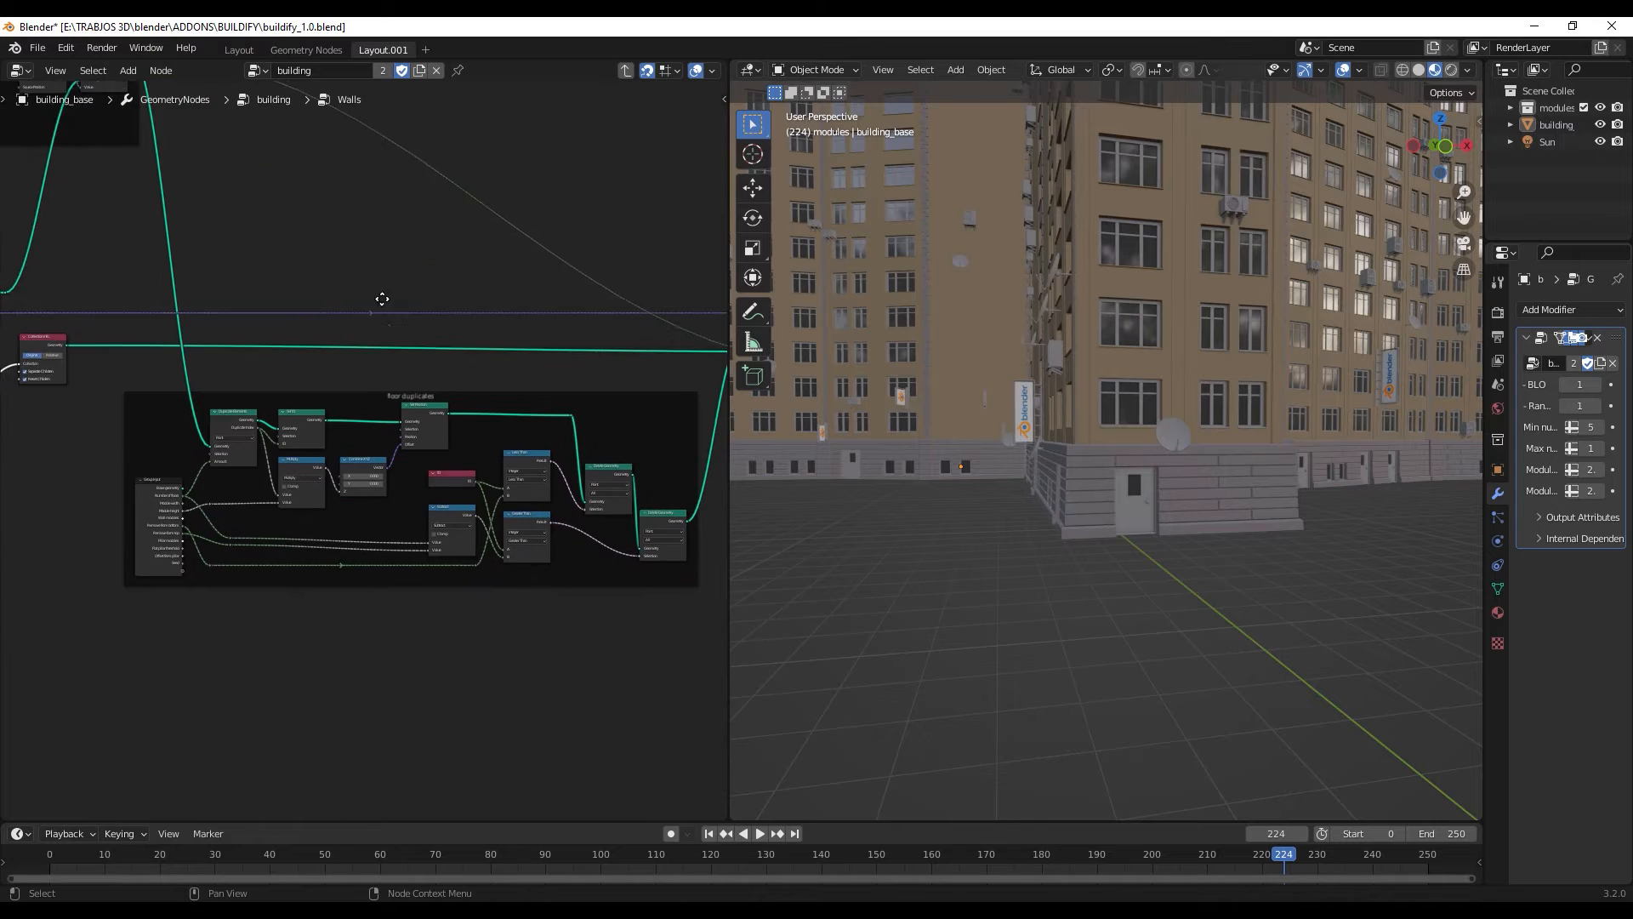
scroll(406, 379, "up", 2)
scroll(406, 379, "up", 2)
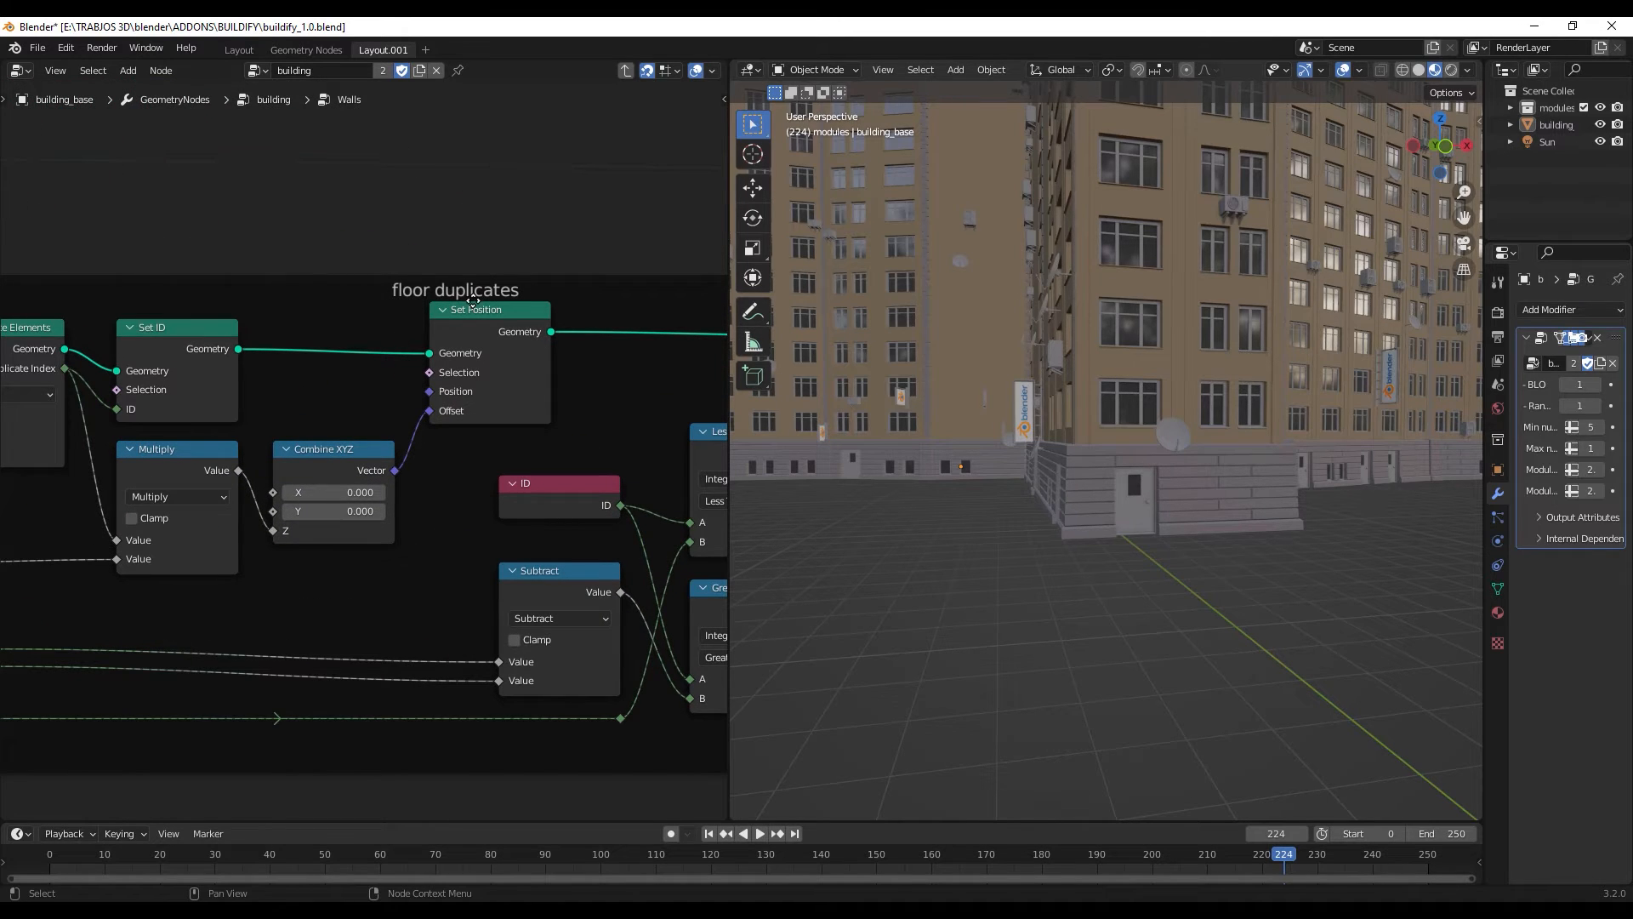
scroll(560, 277, "down", 7)
scroll(555, 278, "down", 1)
middle_click_drag(560, 267, 291, 375)
middle_click_drag(552, 228, 509, 435)
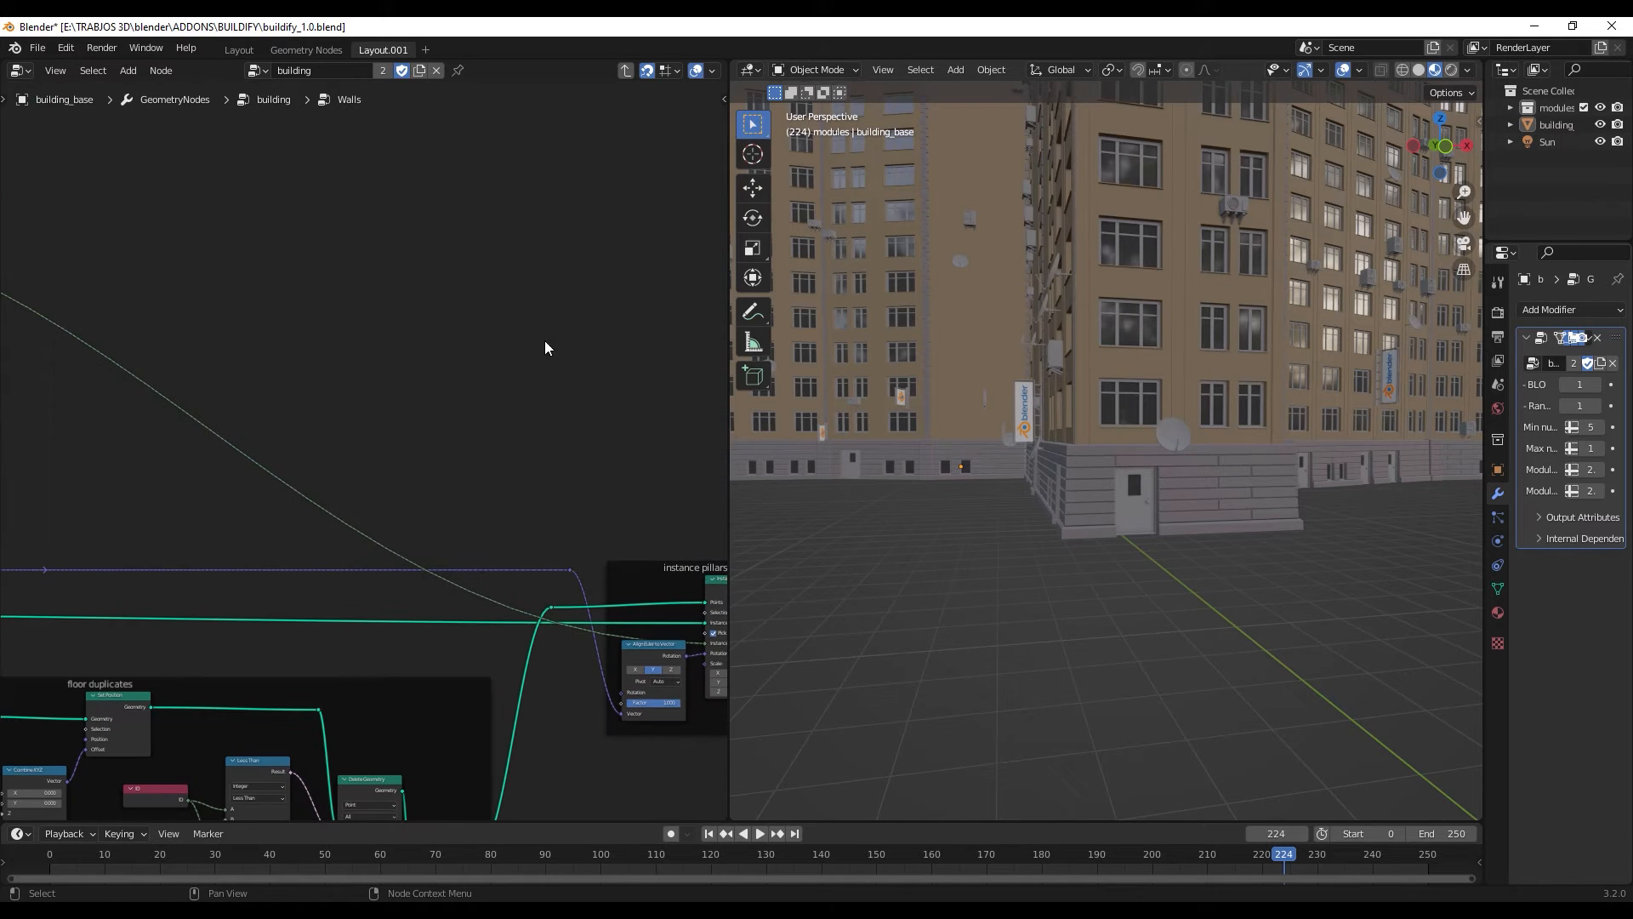
left_click(627, 72)
- Set the props density of the Wall props node using details_other_floor to 1.000 and inspect the facades
scroll(529, 369, "up", 6)
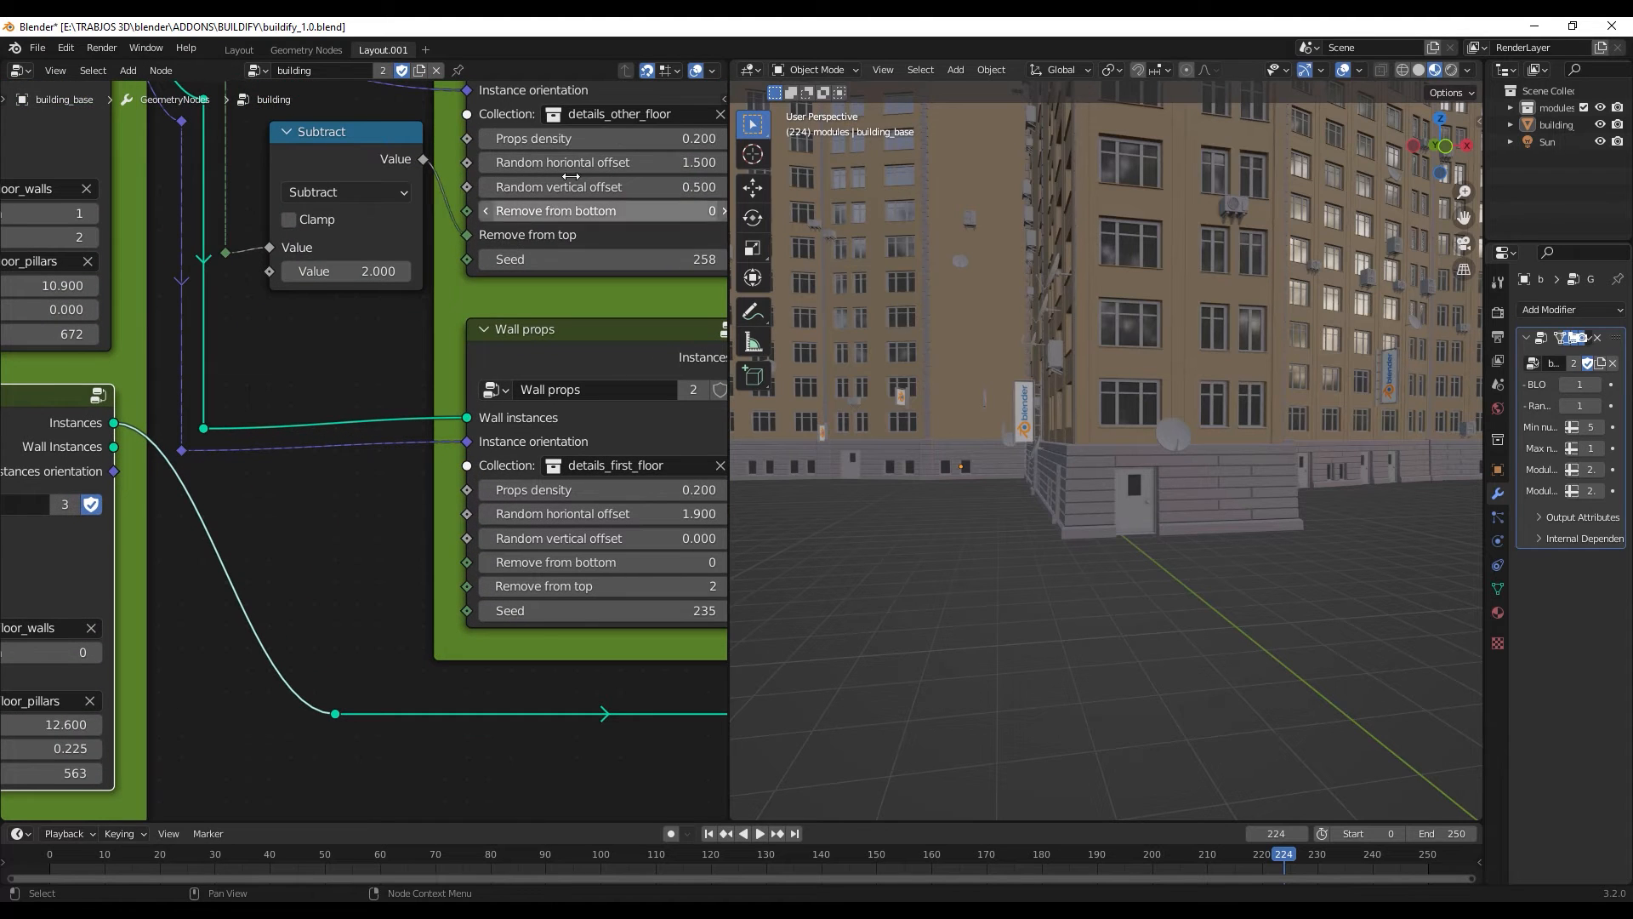
middle_click_drag(569, 167, 441, 464)
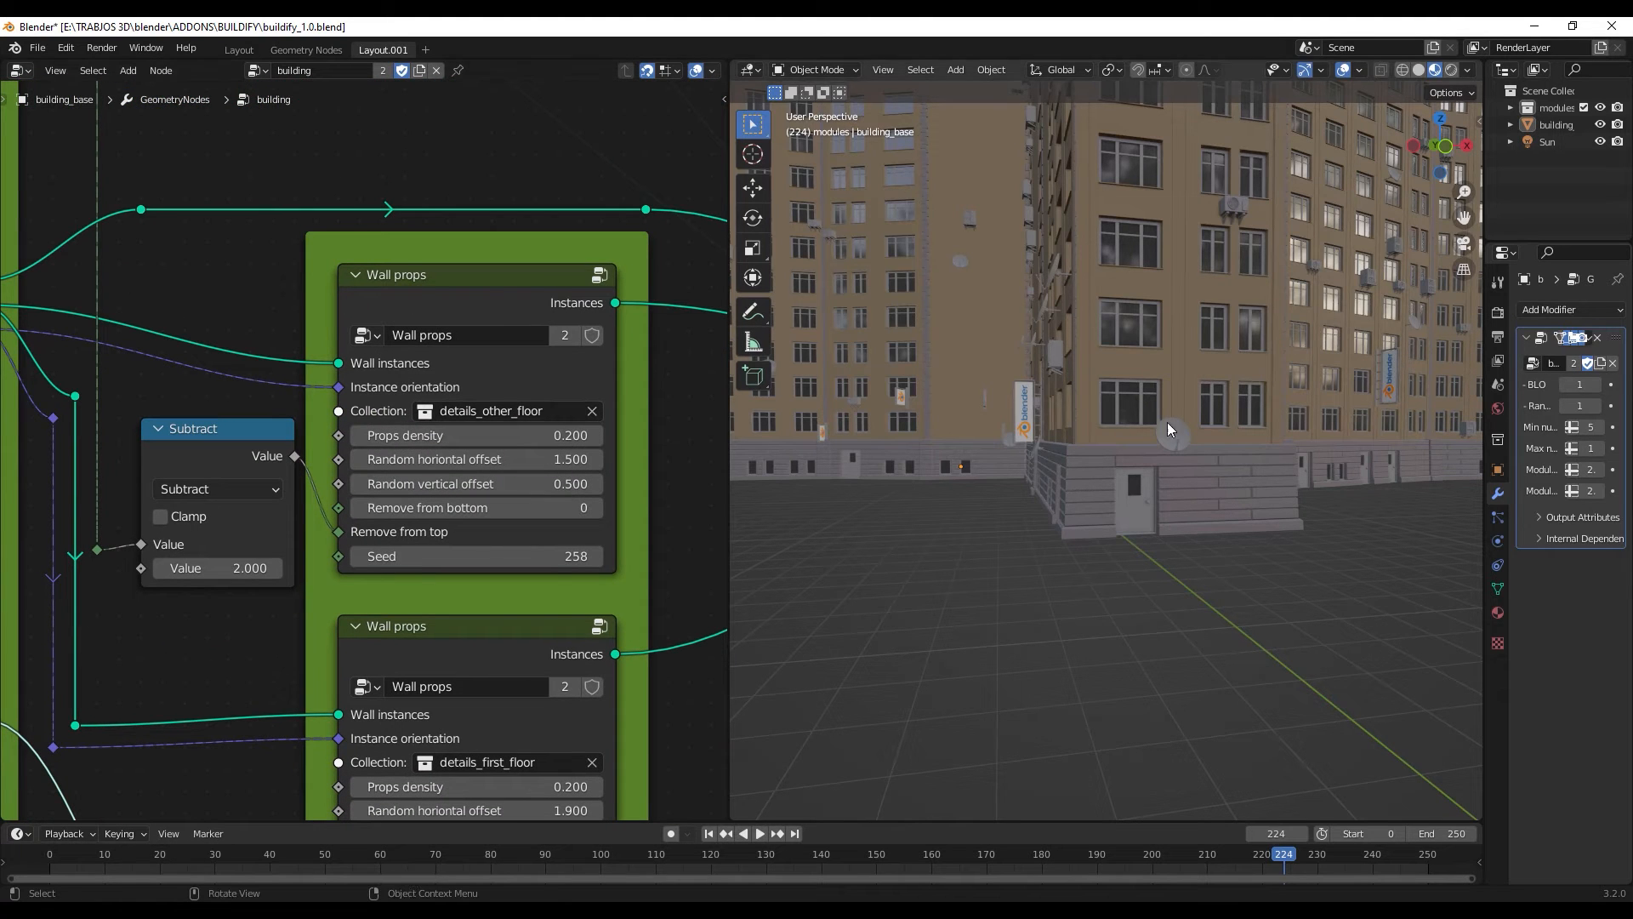
middle_click_drag(861, 287, 998, 304)
scroll(1071, 294, "down", 4)
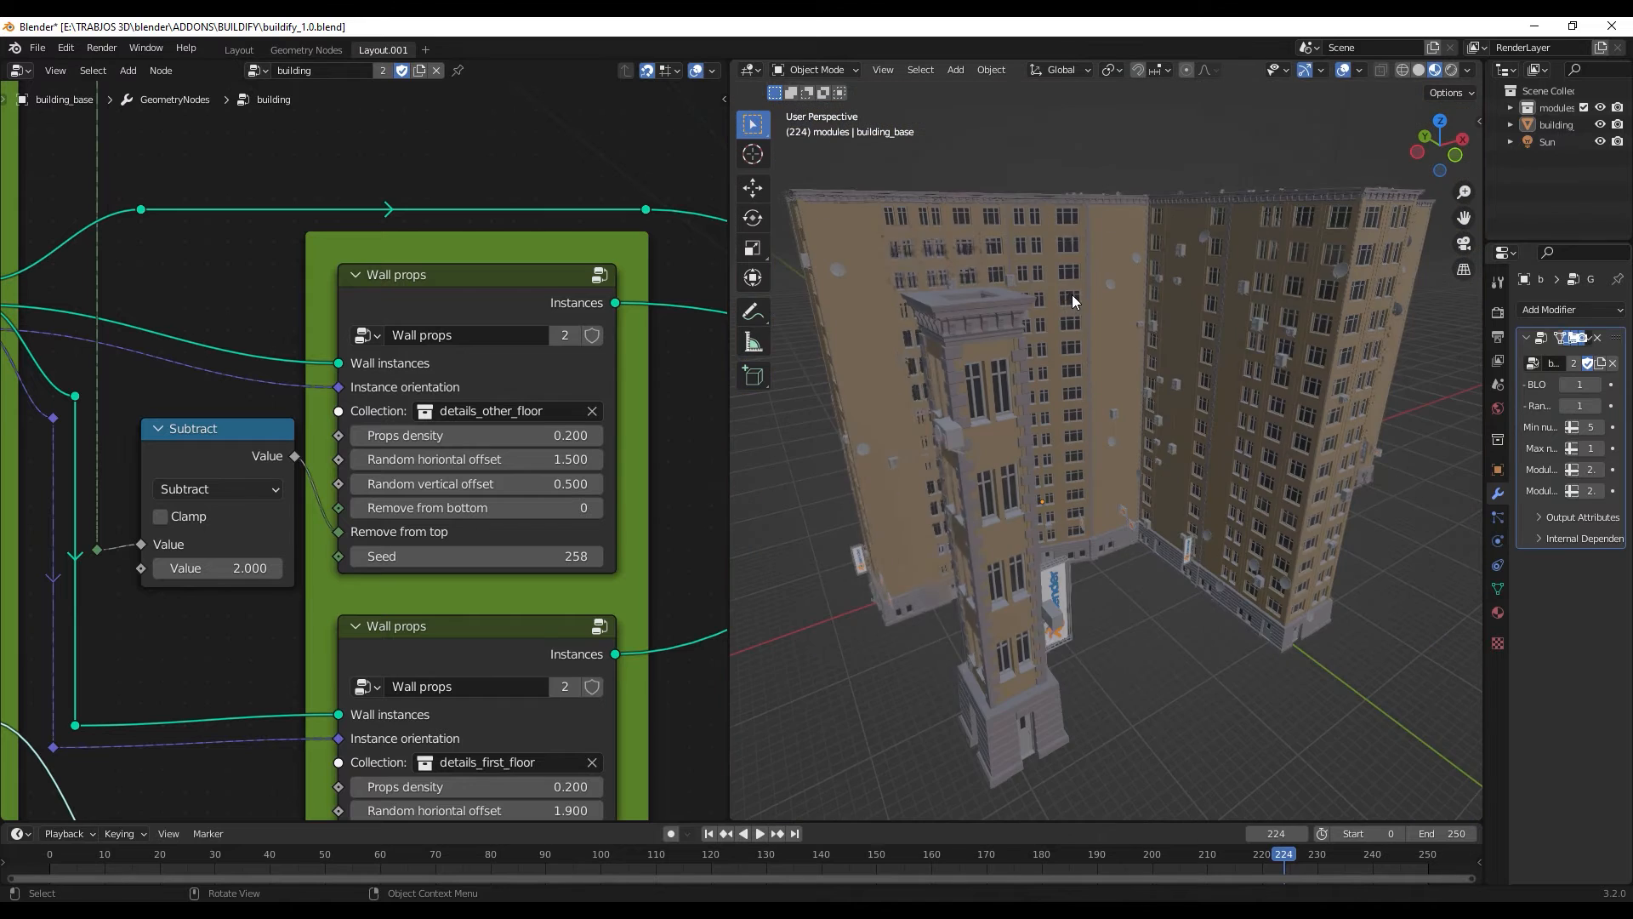
middle_click_drag(1099, 339, 1004, 514)
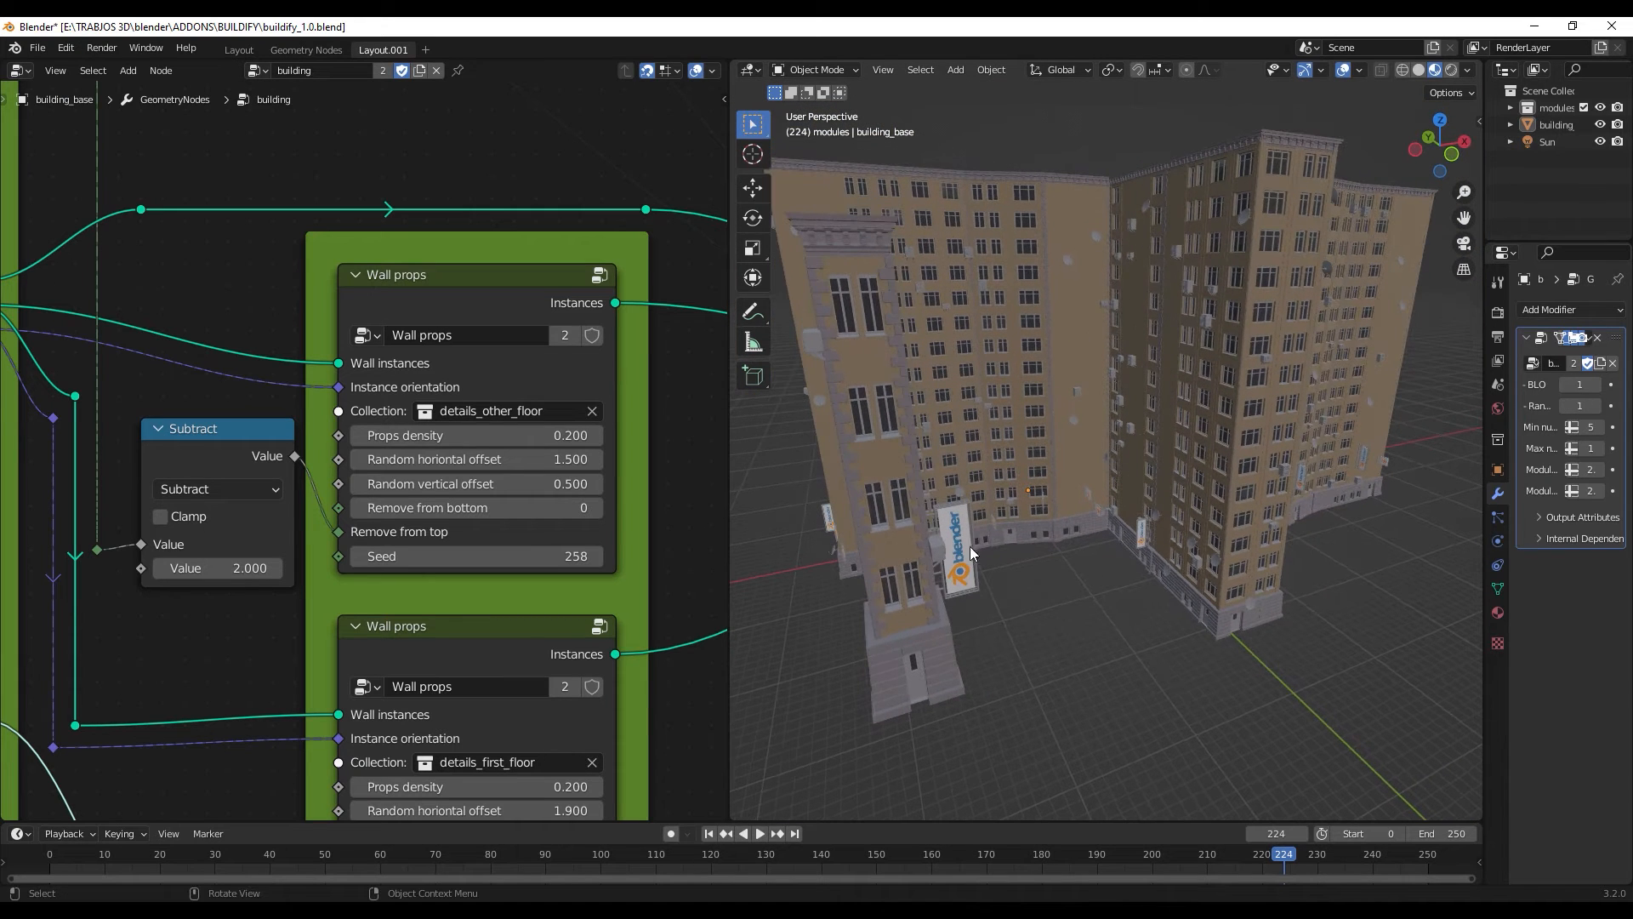
scroll(1136, 428, "up", 8)
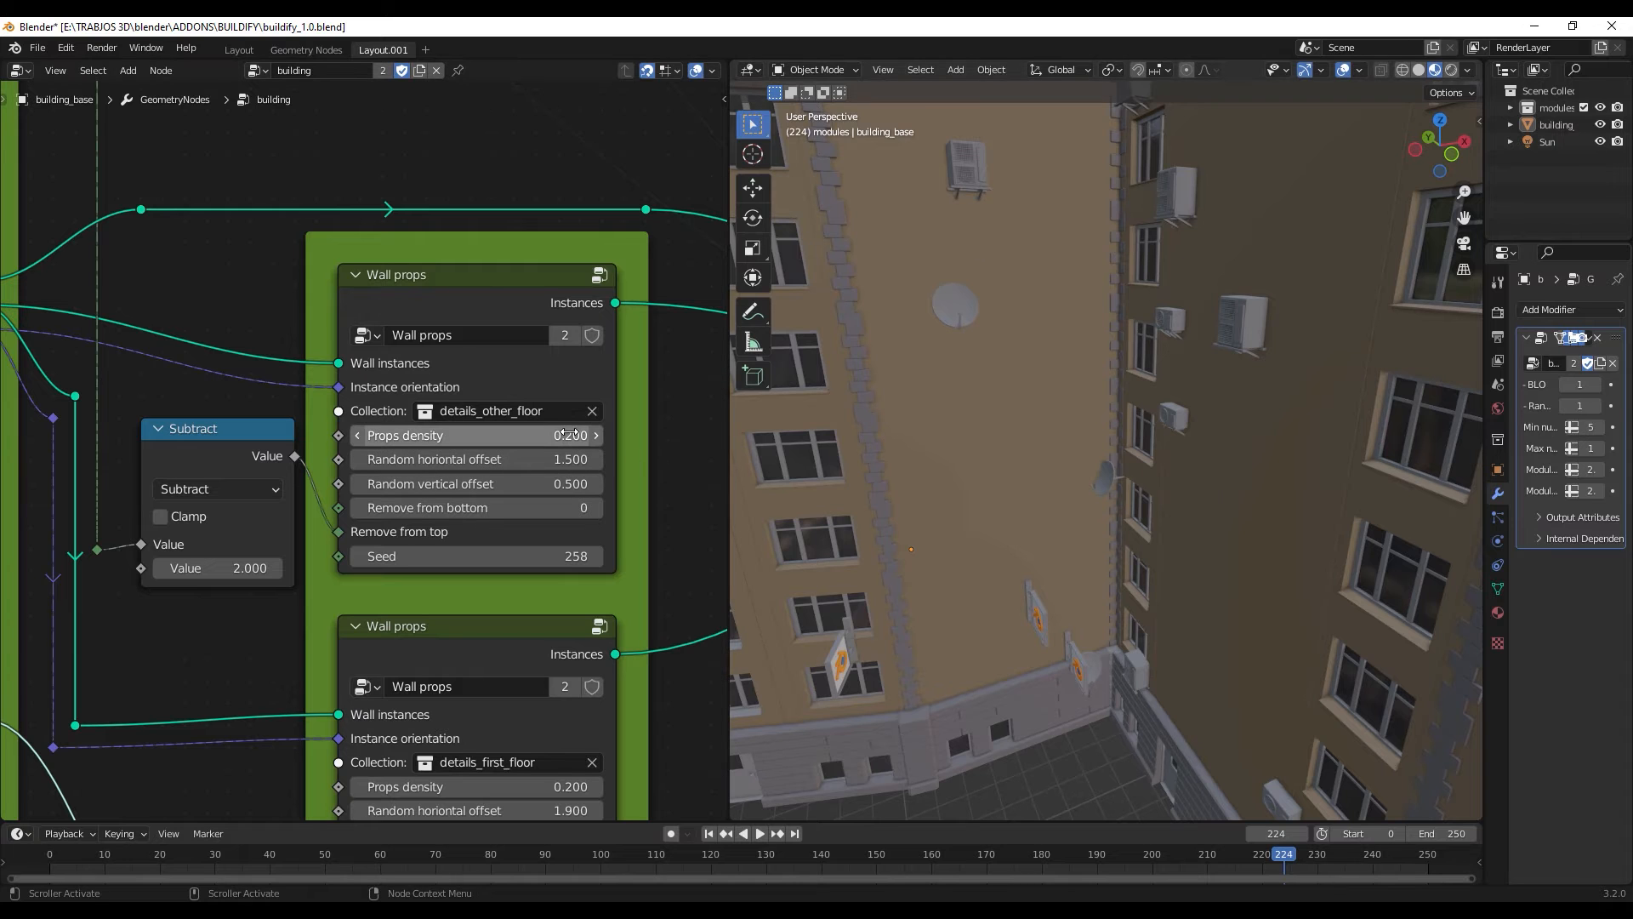
mouse_move(556, 435)
left_mouse_down()
mouse_move(493, 436)
mouse_move(578, 435)
left_mouse_up()
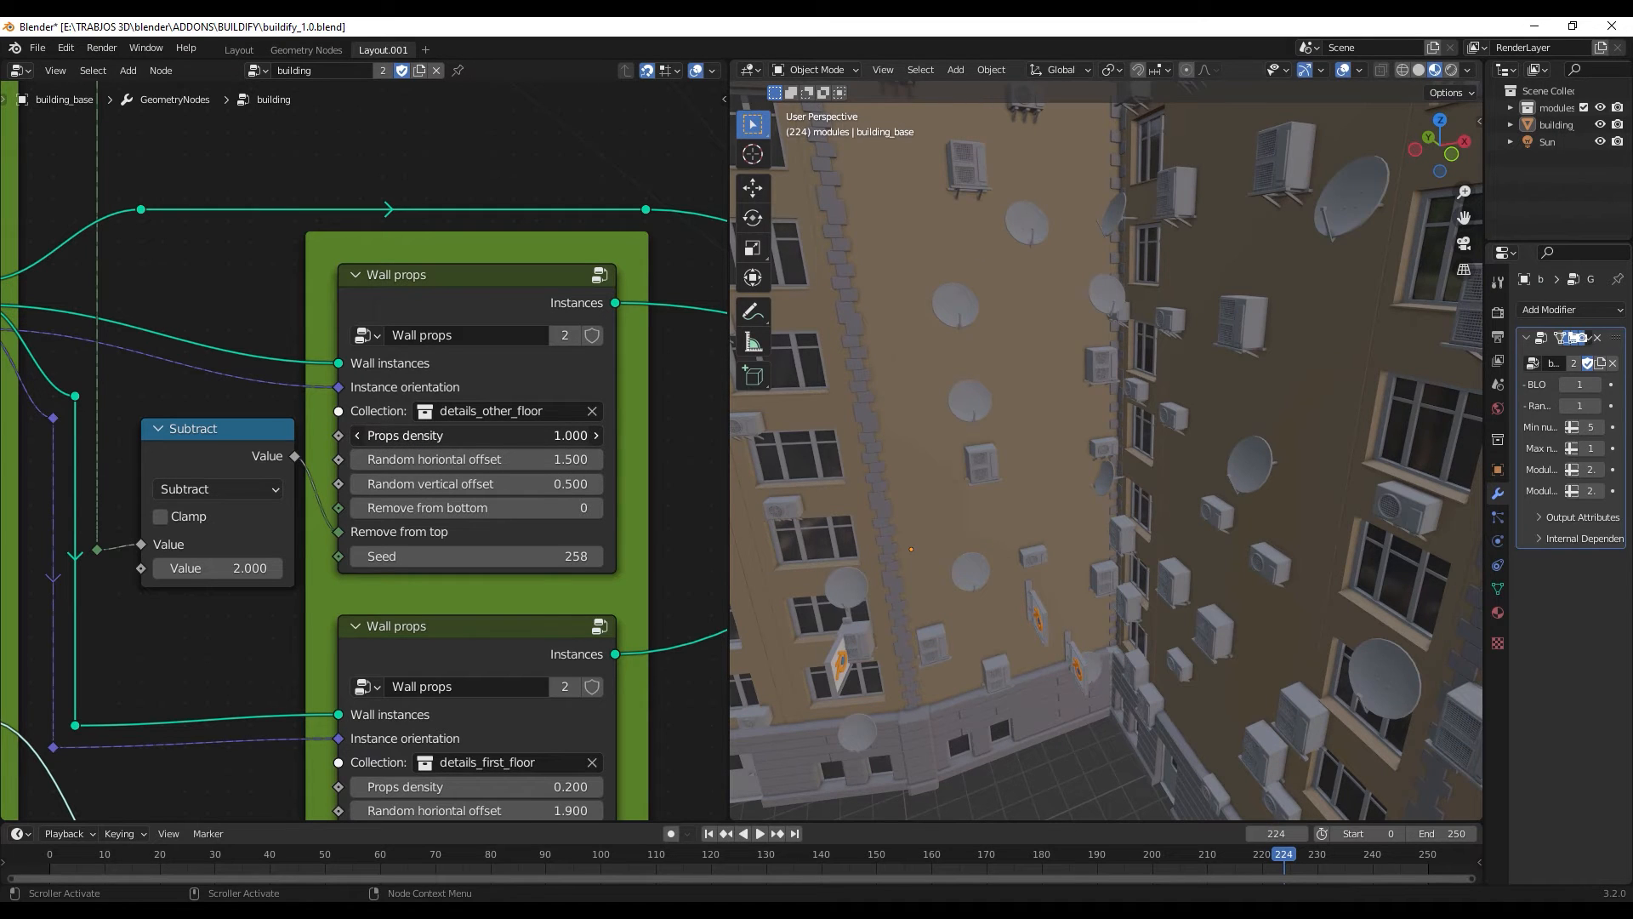
scroll(1171, 386, "down", 4)
middle_click_drag(1170, 386, 1141, 418)
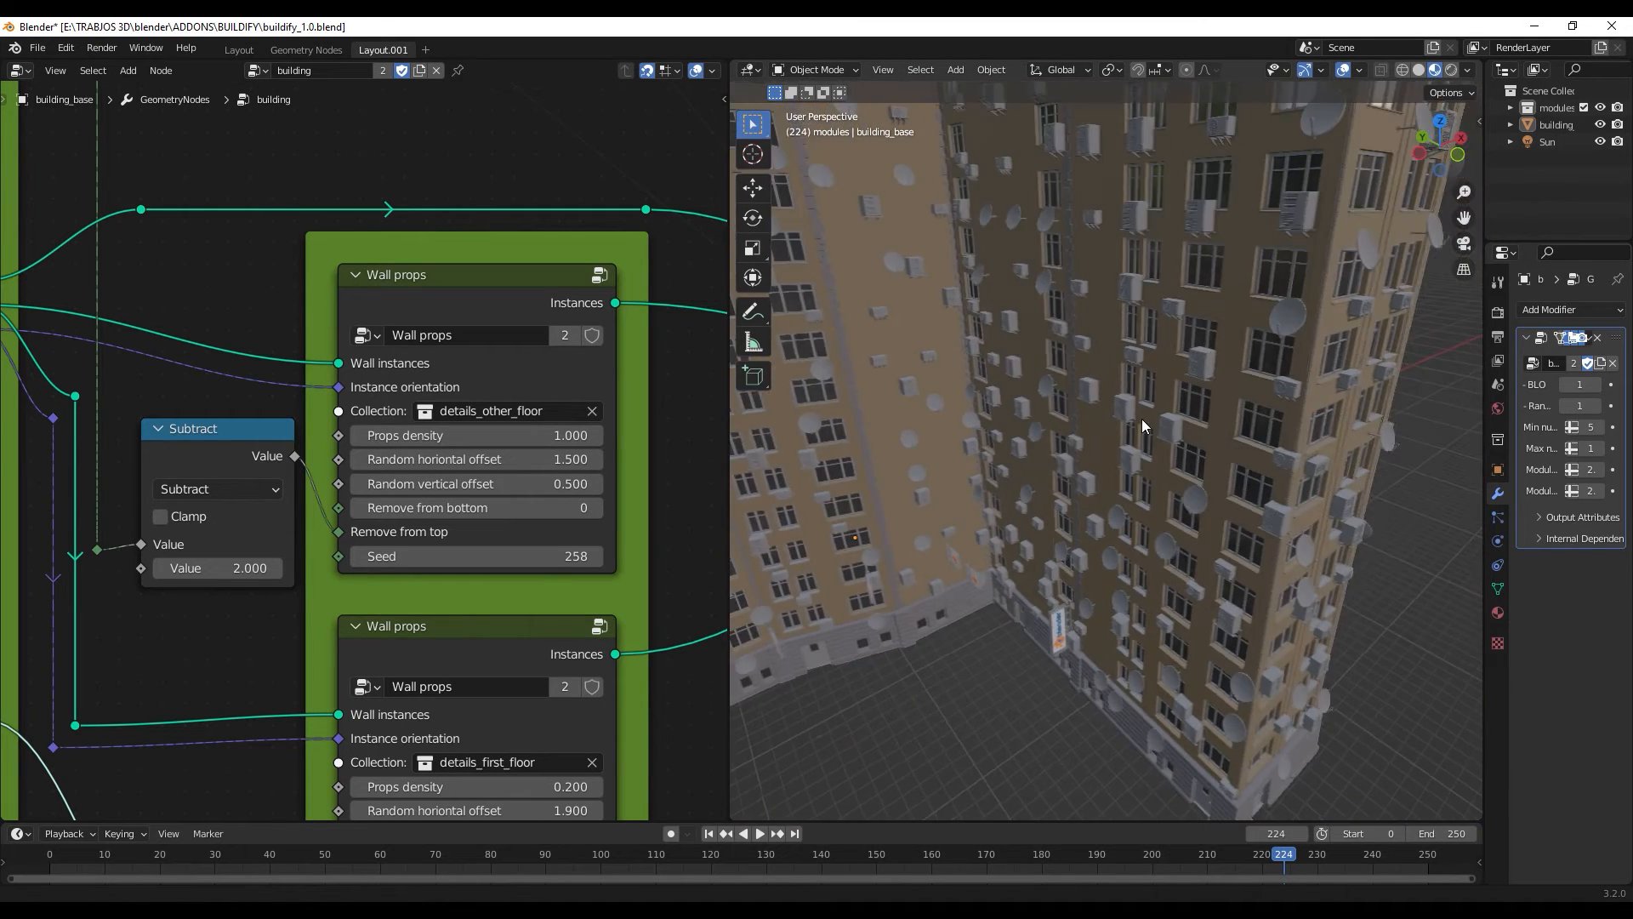
scroll(1116, 456, "down", 2)
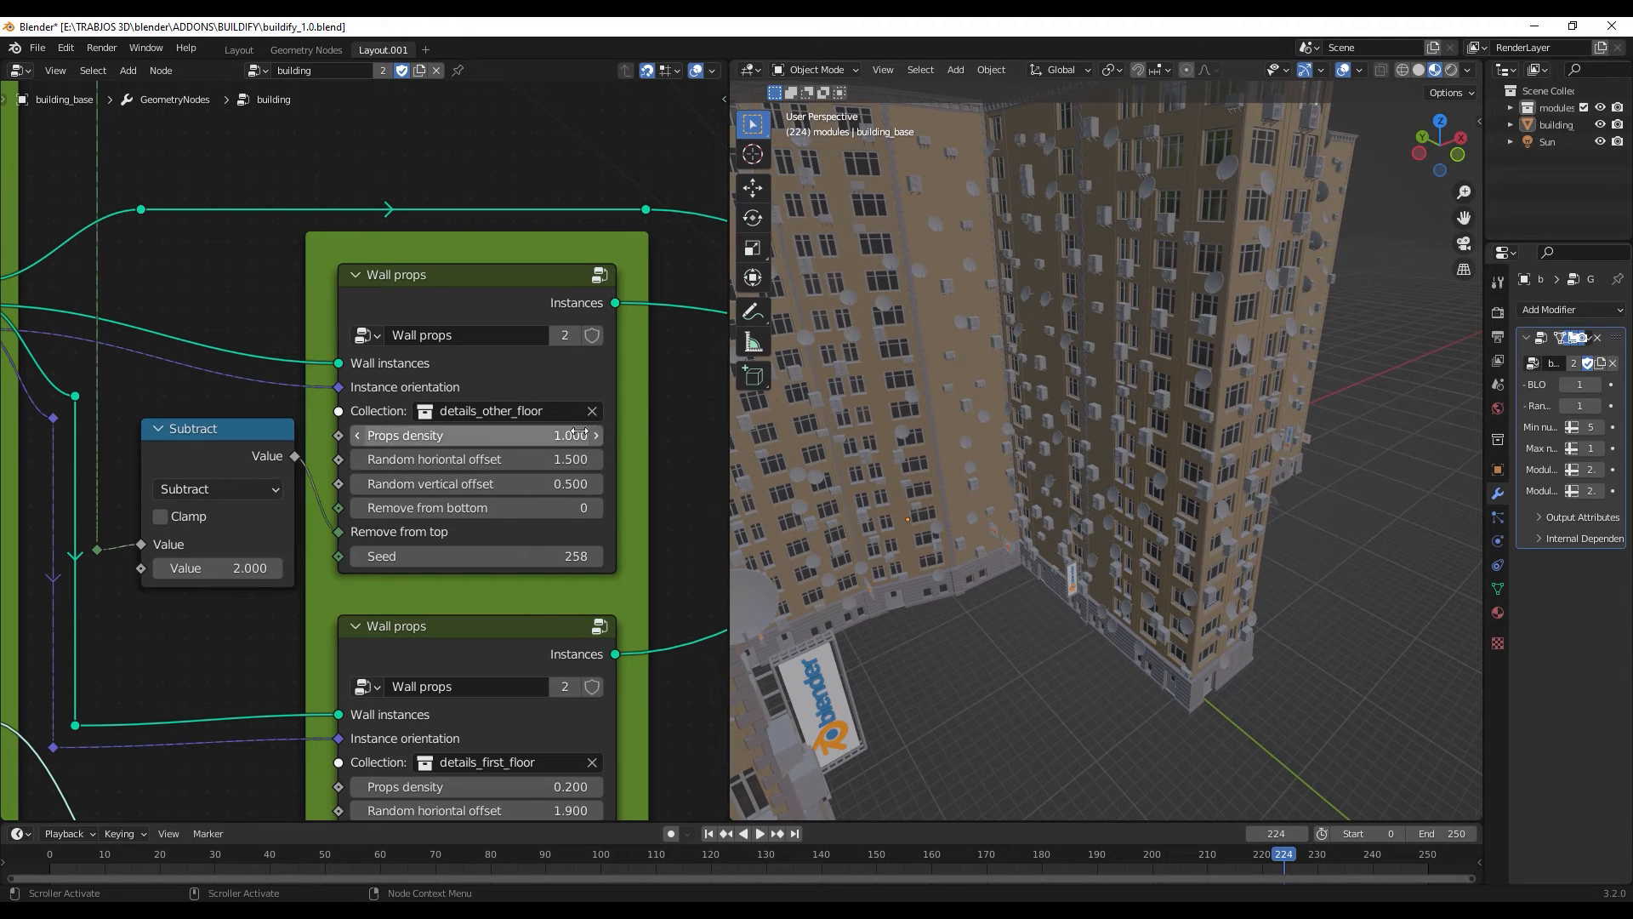
- Set the details_other_floor Wall props to density 0.100, horizontal offset 0.000, vertical offset 9.100, remove from bottom 0 and seed 220
left_click_drag(579, 432, 450, 458)
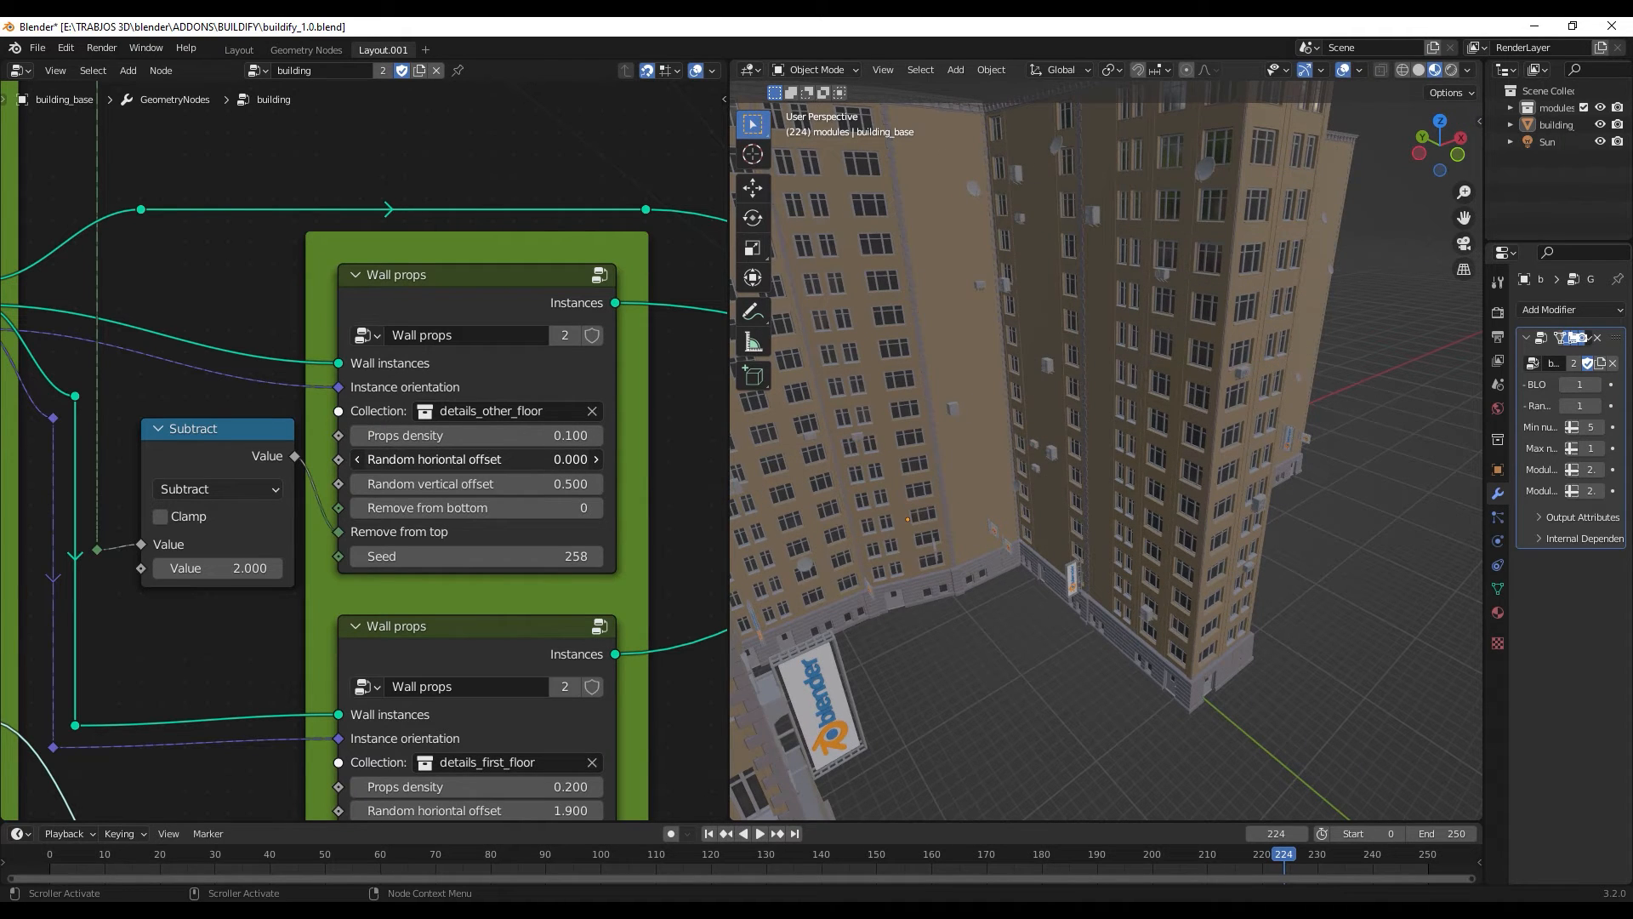
left_click_drag(558, 487, 598, 509)
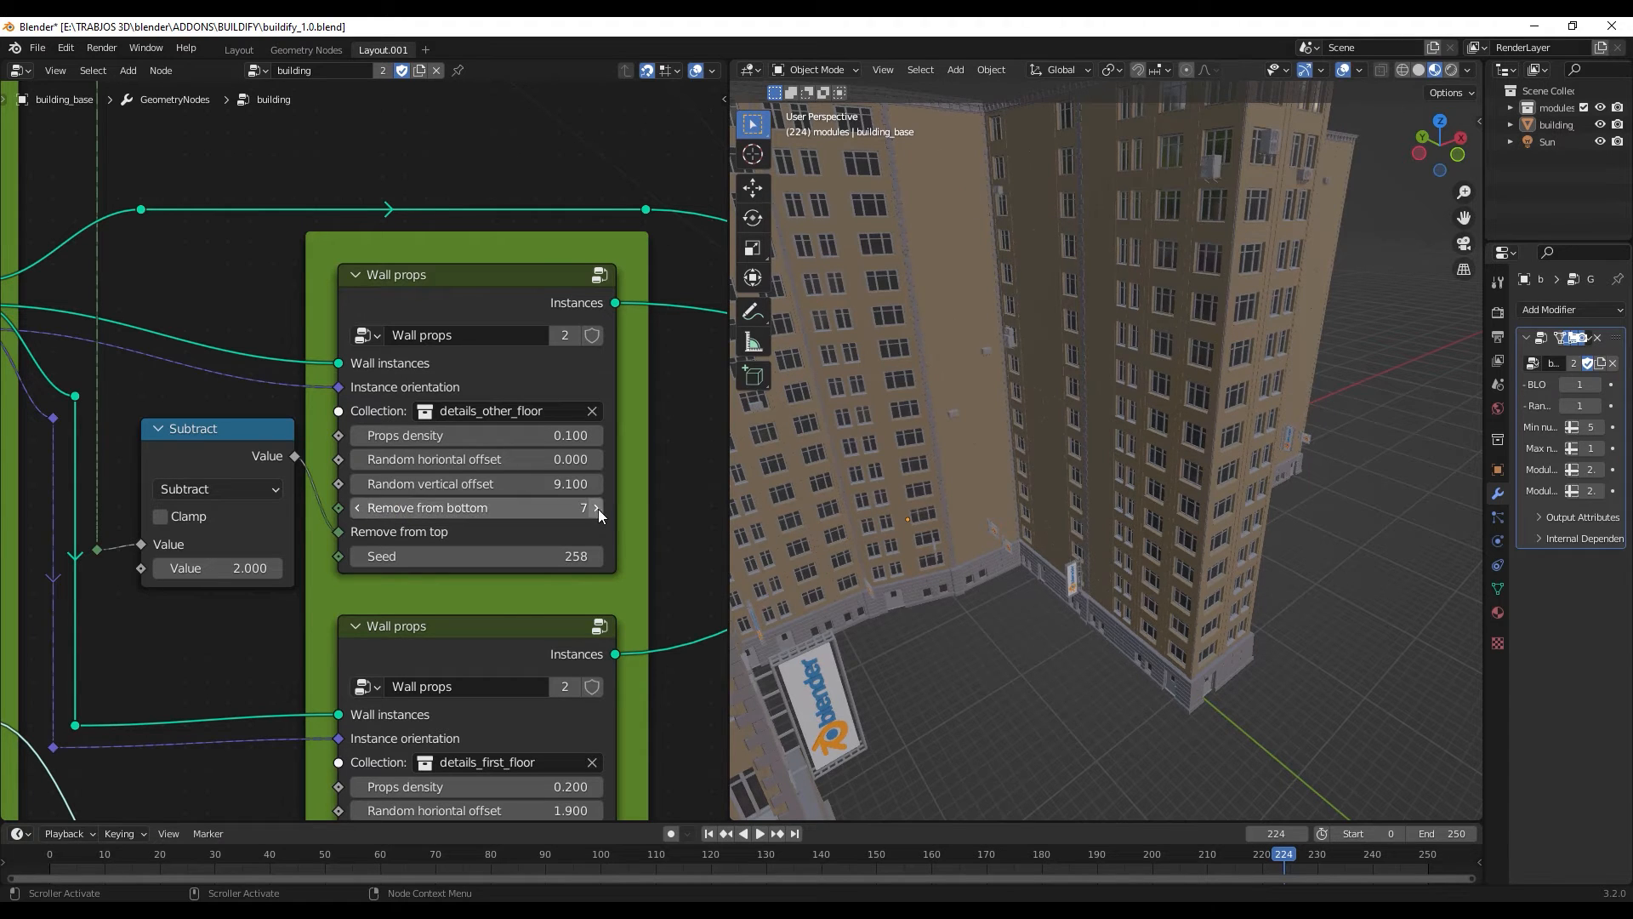
left_click(580, 509)
key("Return")
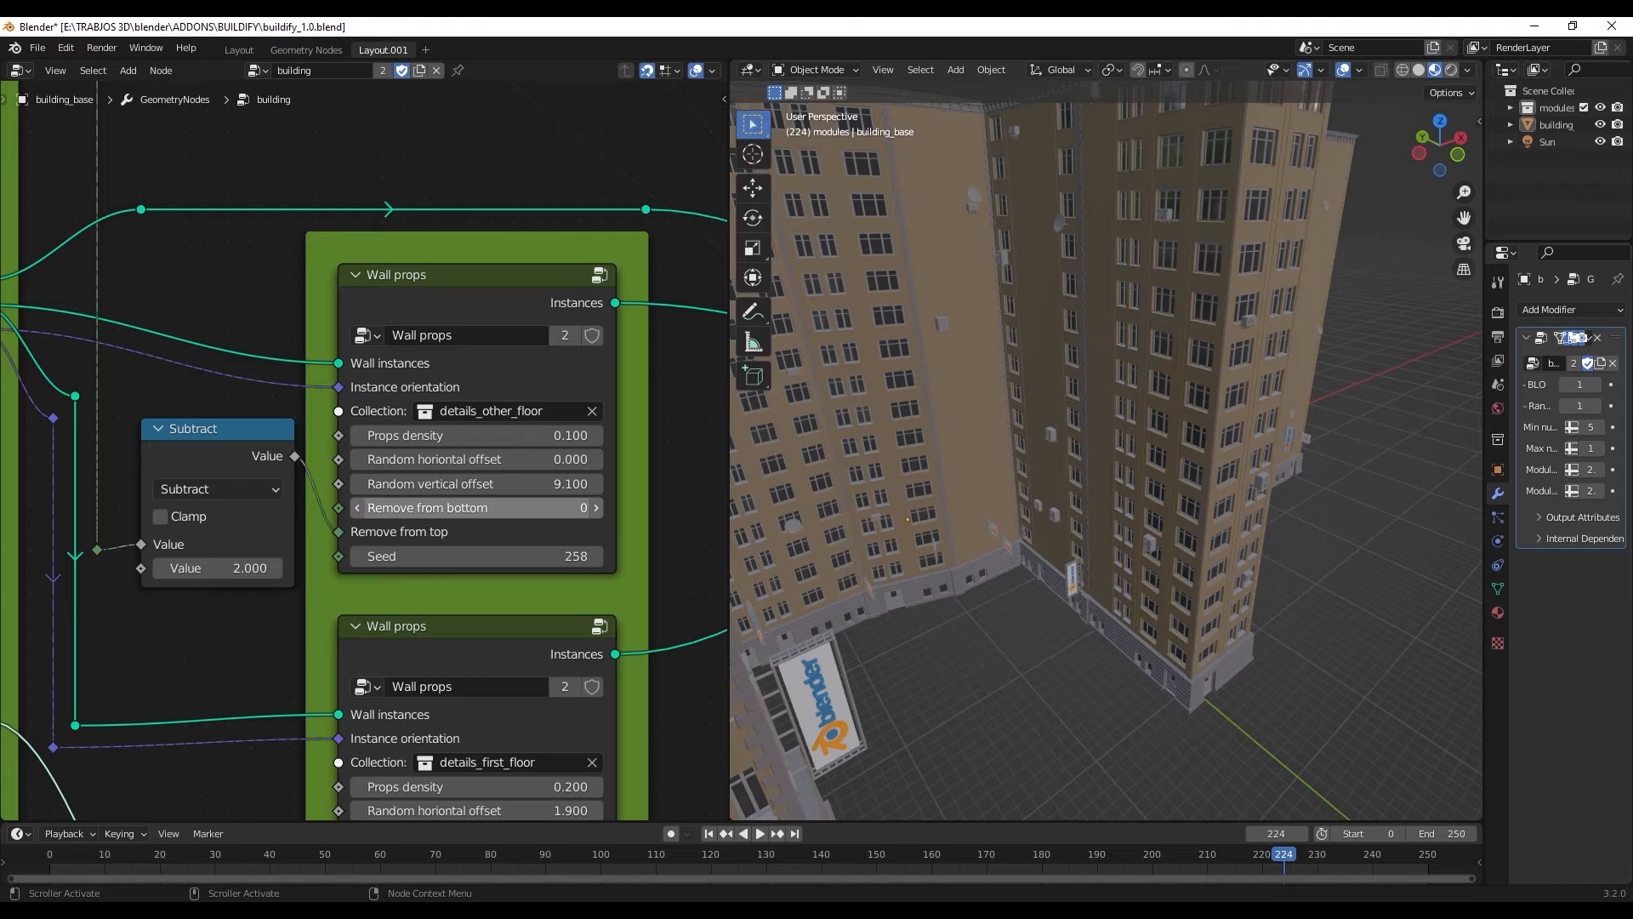
left_click_drag(557, 556, 523, 556)
scroll(1156, 376, "down", 2)
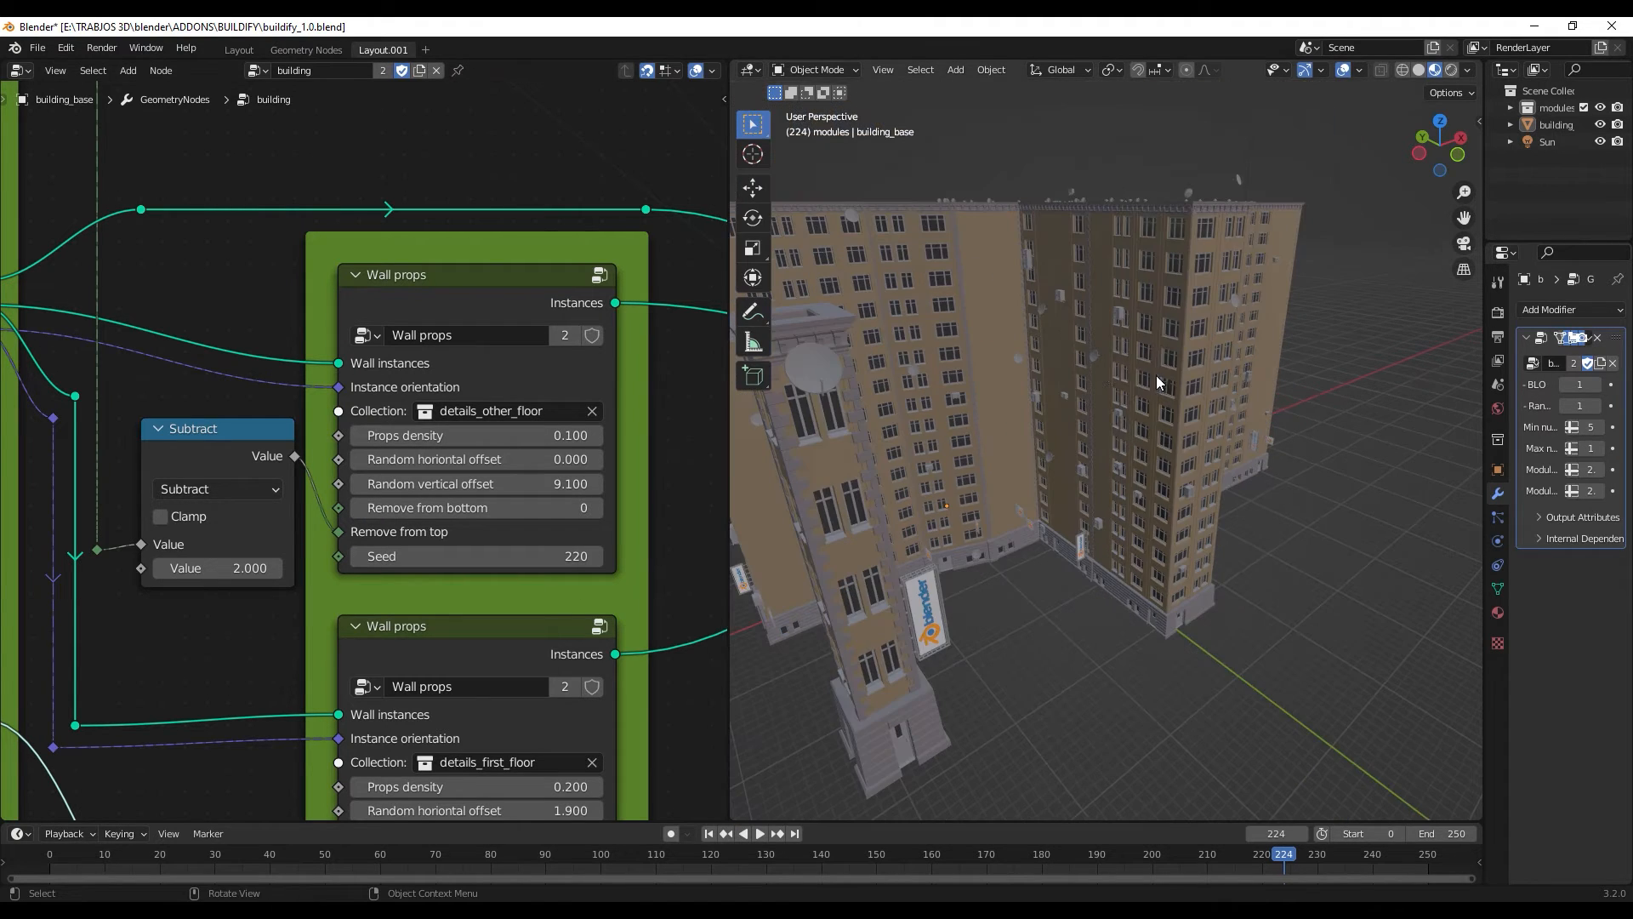
- Open the upper Wall props node group and examine the nodes in the "random translation offset" frame
left_click(600, 277)
scroll(516, 468, "down", 4)
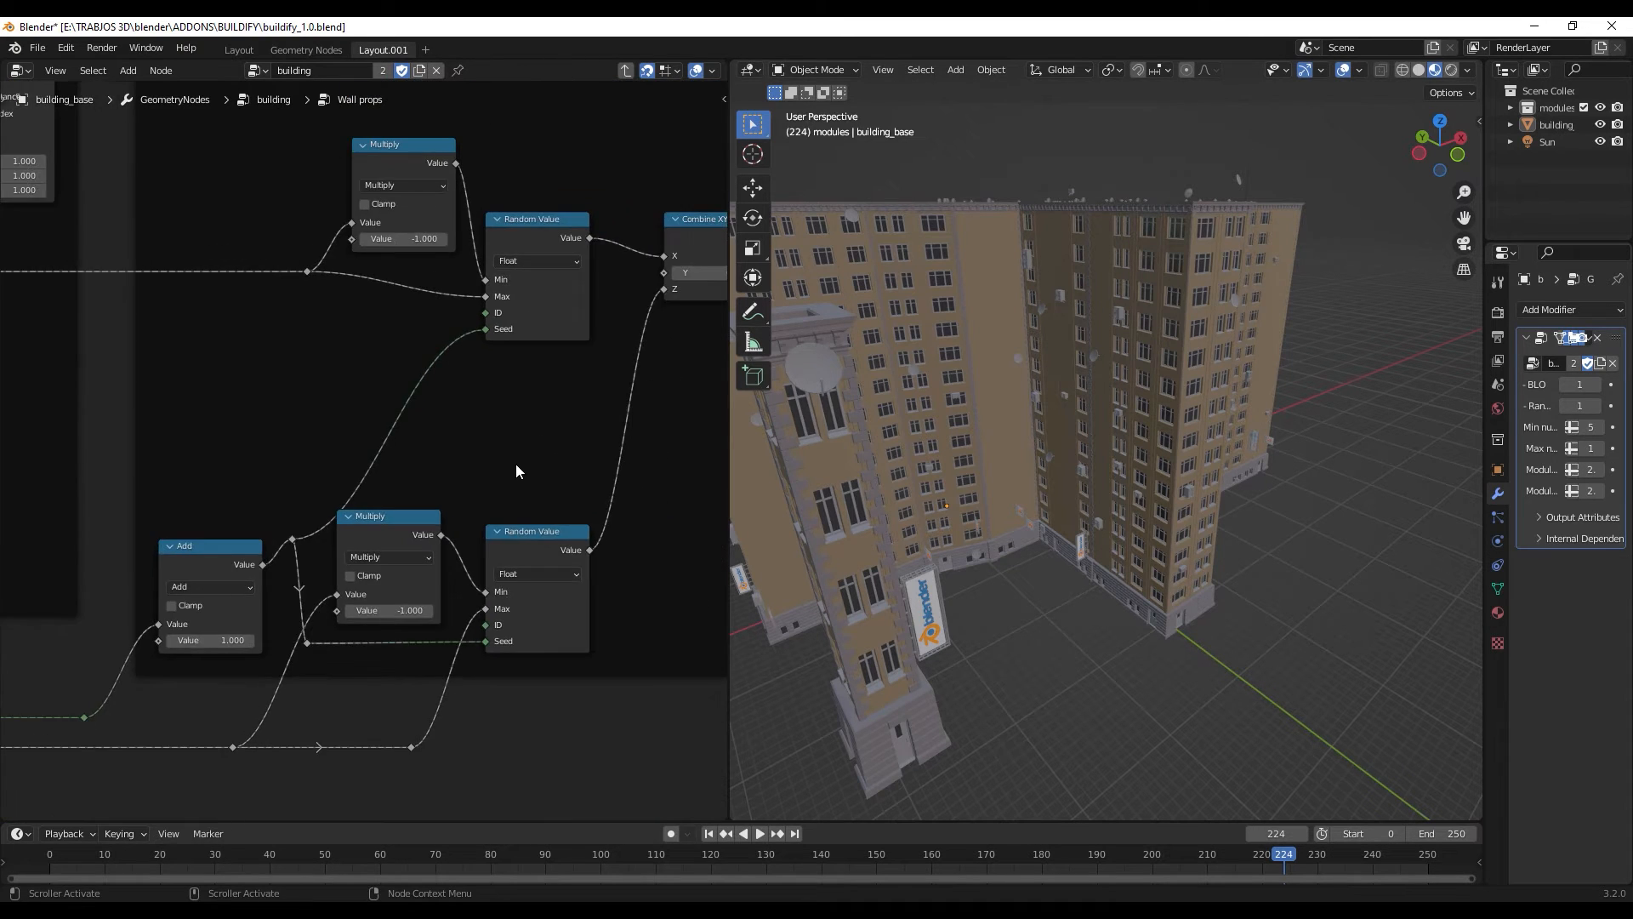
scroll(516, 459, "down", 2)
middle_click_drag(518, 455, 558, 554)
scroll(525, 364, "up", 3)
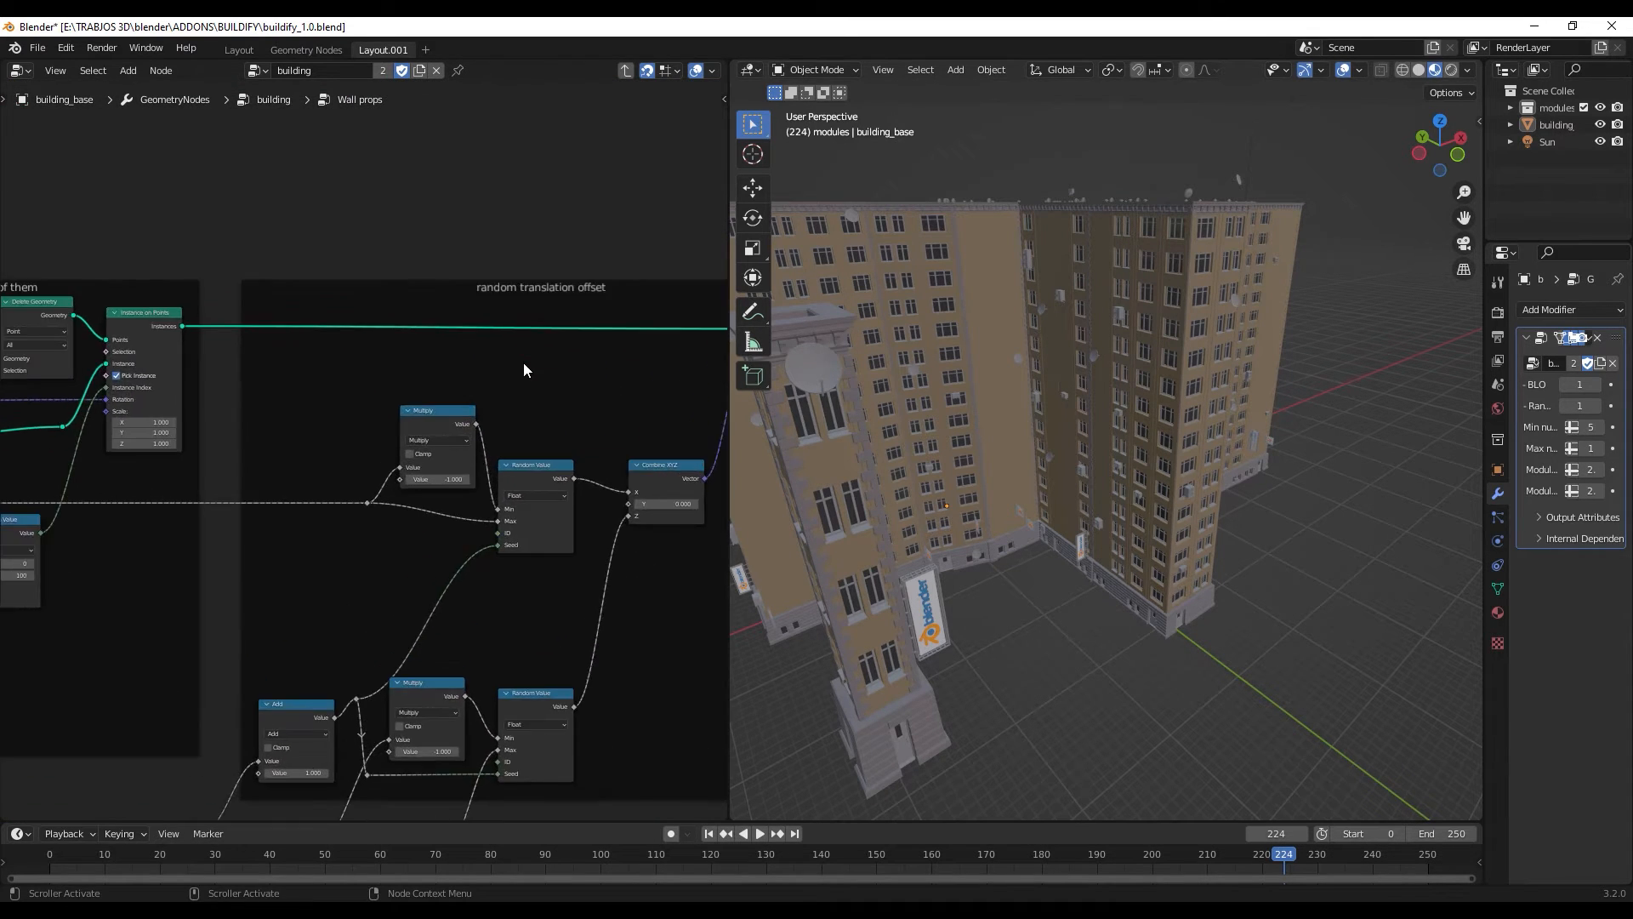
middle_click_drag(545, 355, 467, 369)
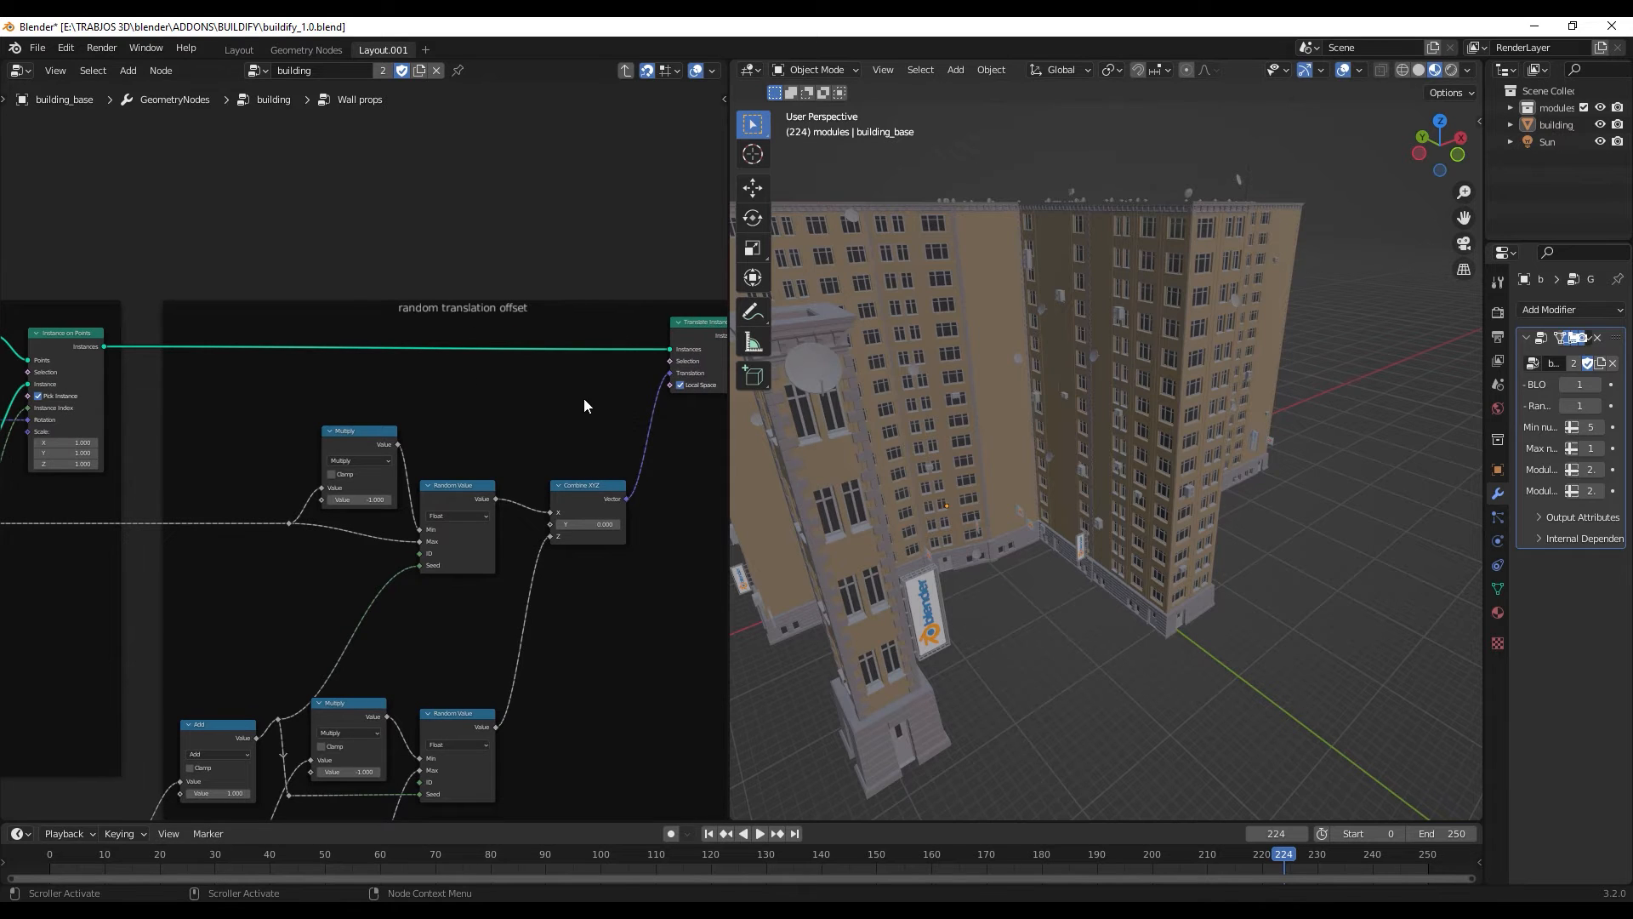
scroll(584, 398, "down", 2)
scroll(561, 416, "down", 2)
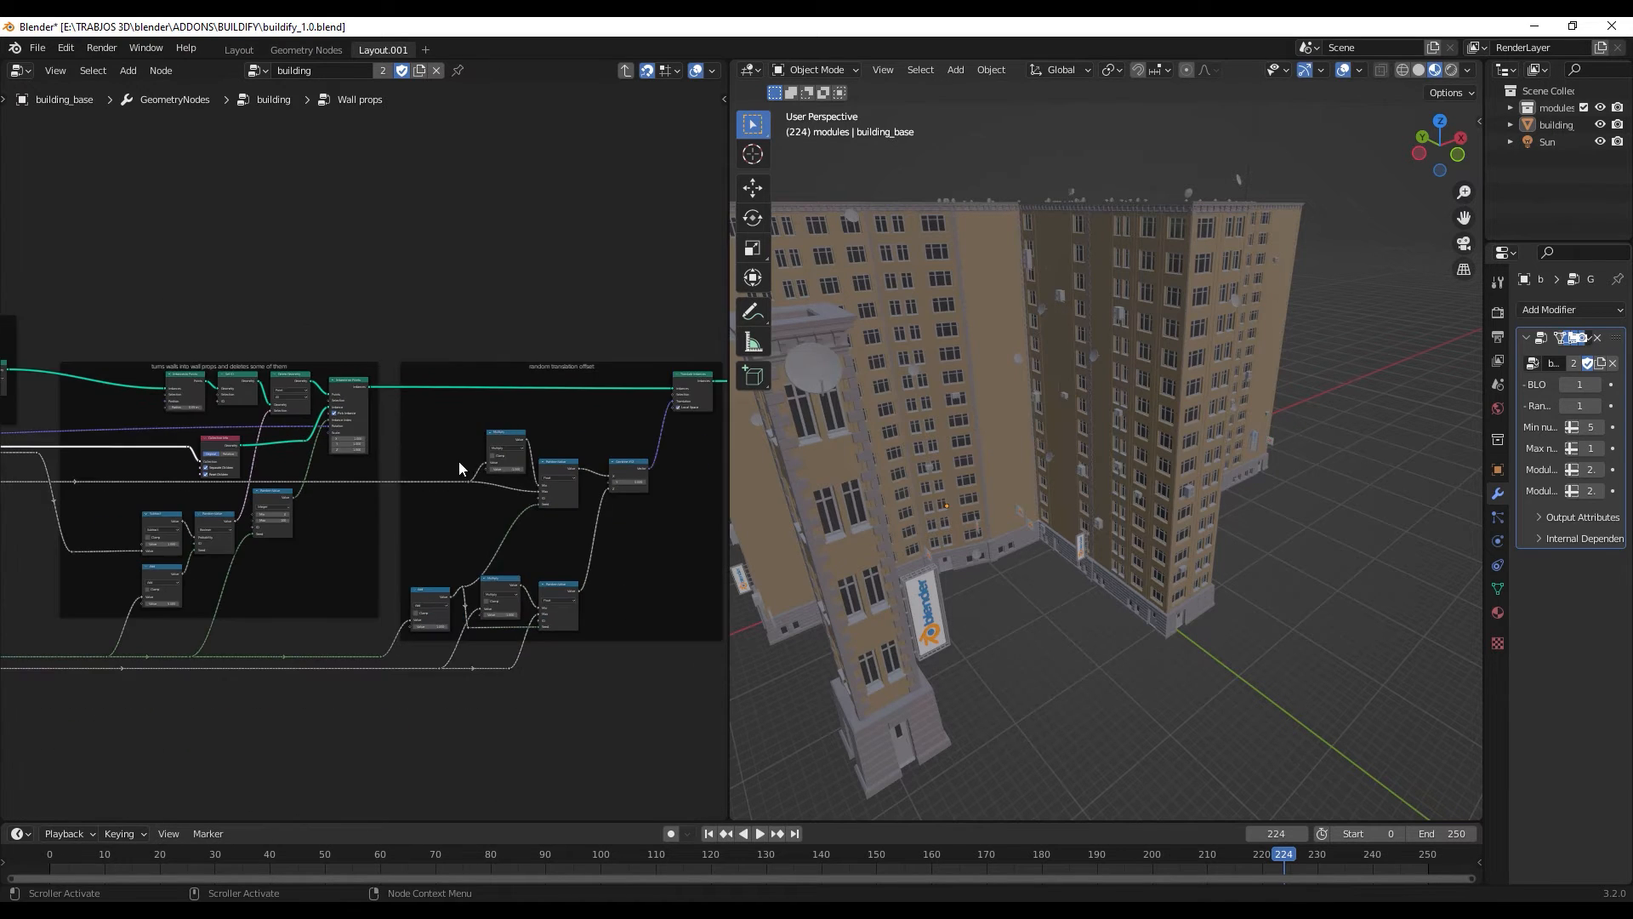
- Examine the nodes that turn walls into wall props and delete some of them
scroll(459, 462, "up", 2)
middle_click_drag(512, 416, 618, 426)
scroll(468, 416, "up", 1)
scroll(401, 422, "up", 6)
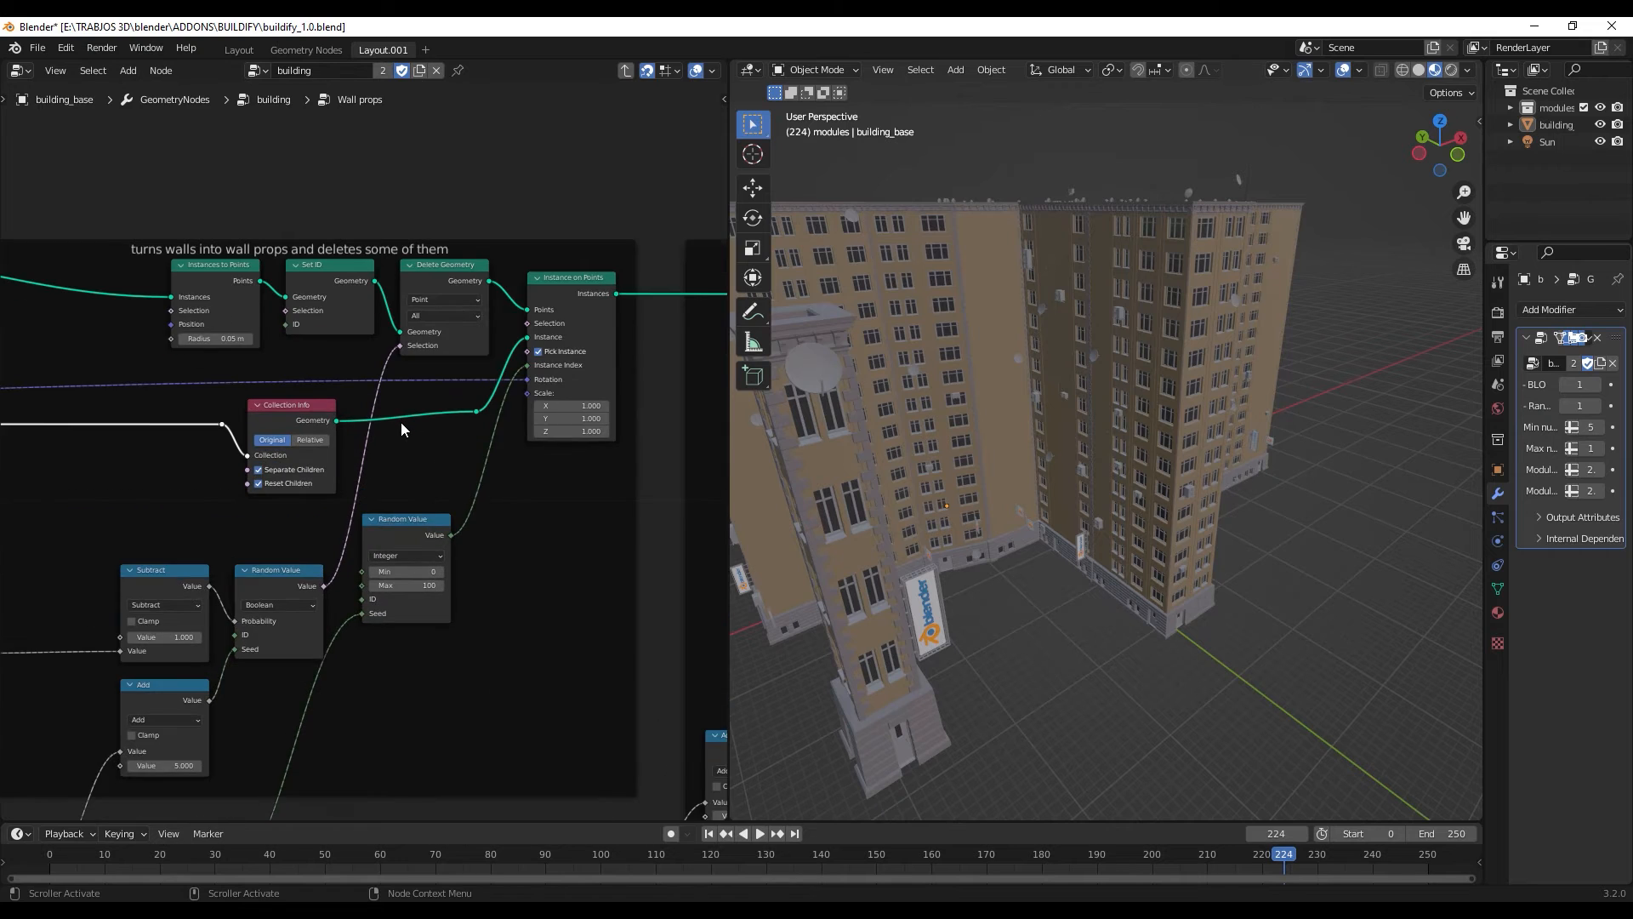
scroll(401, 422, "up", 5)
middle_click_drag(433, 394, 582, 546)
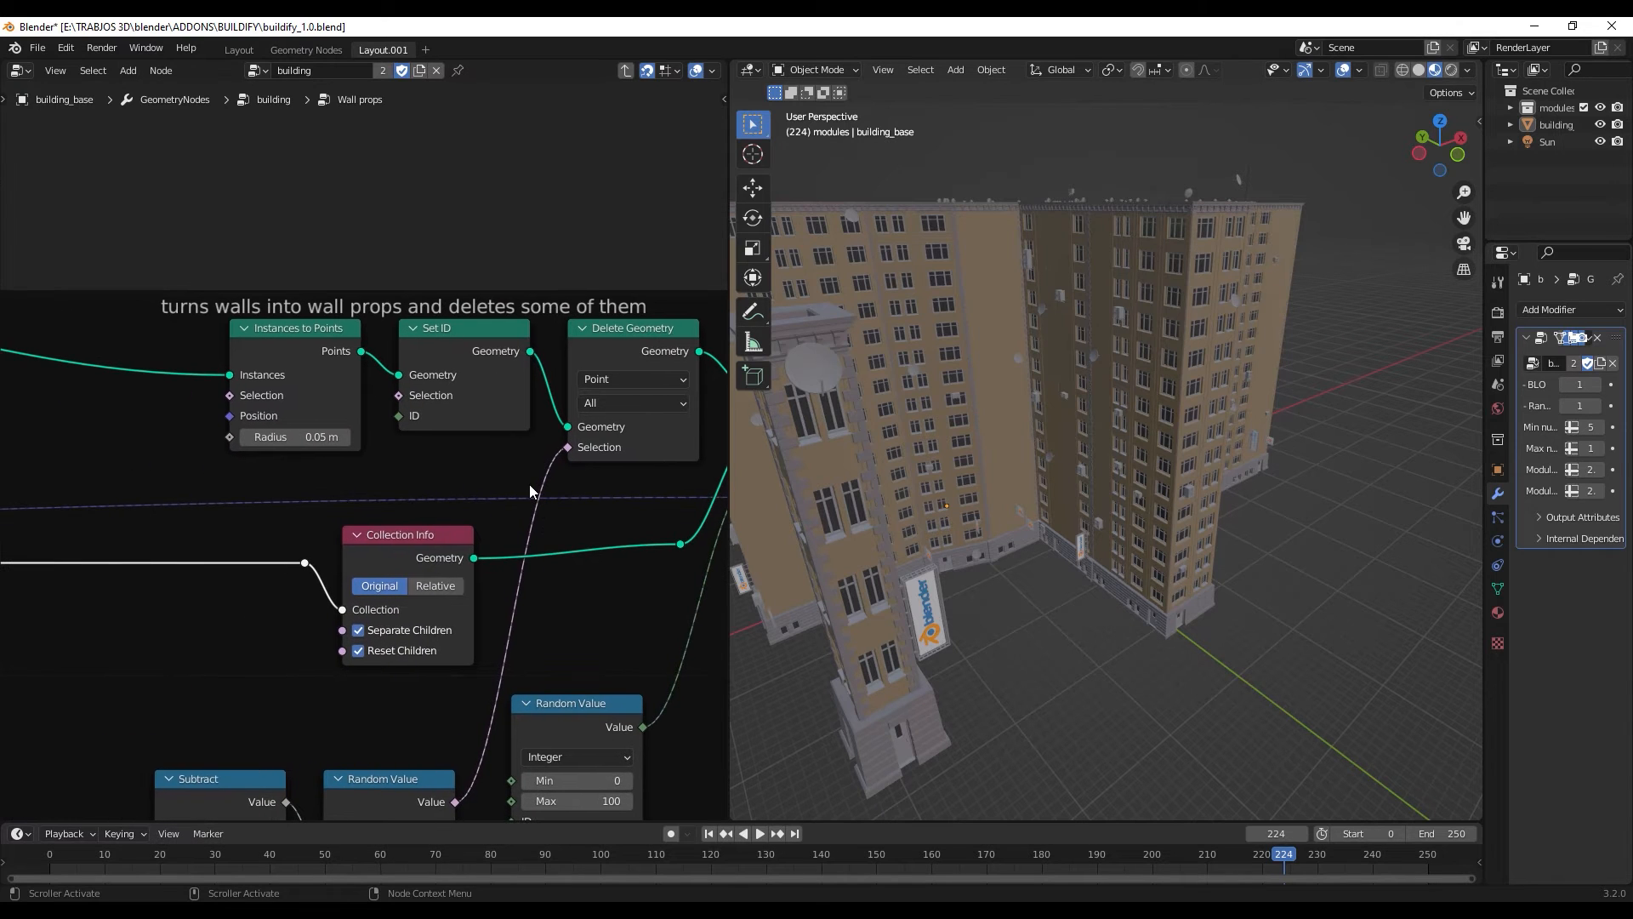
- Follow the Wall props nodes through the random translation offset to the Group Output, and return to the parent building node group
scroll(529, 484, "down", 11)
middle_click_drag(491, 588, 315, 436)
scroll(499, 411, "down", 5)
scroll(365, 462, "down", 3)
scroll(478, 534, "up", 5)
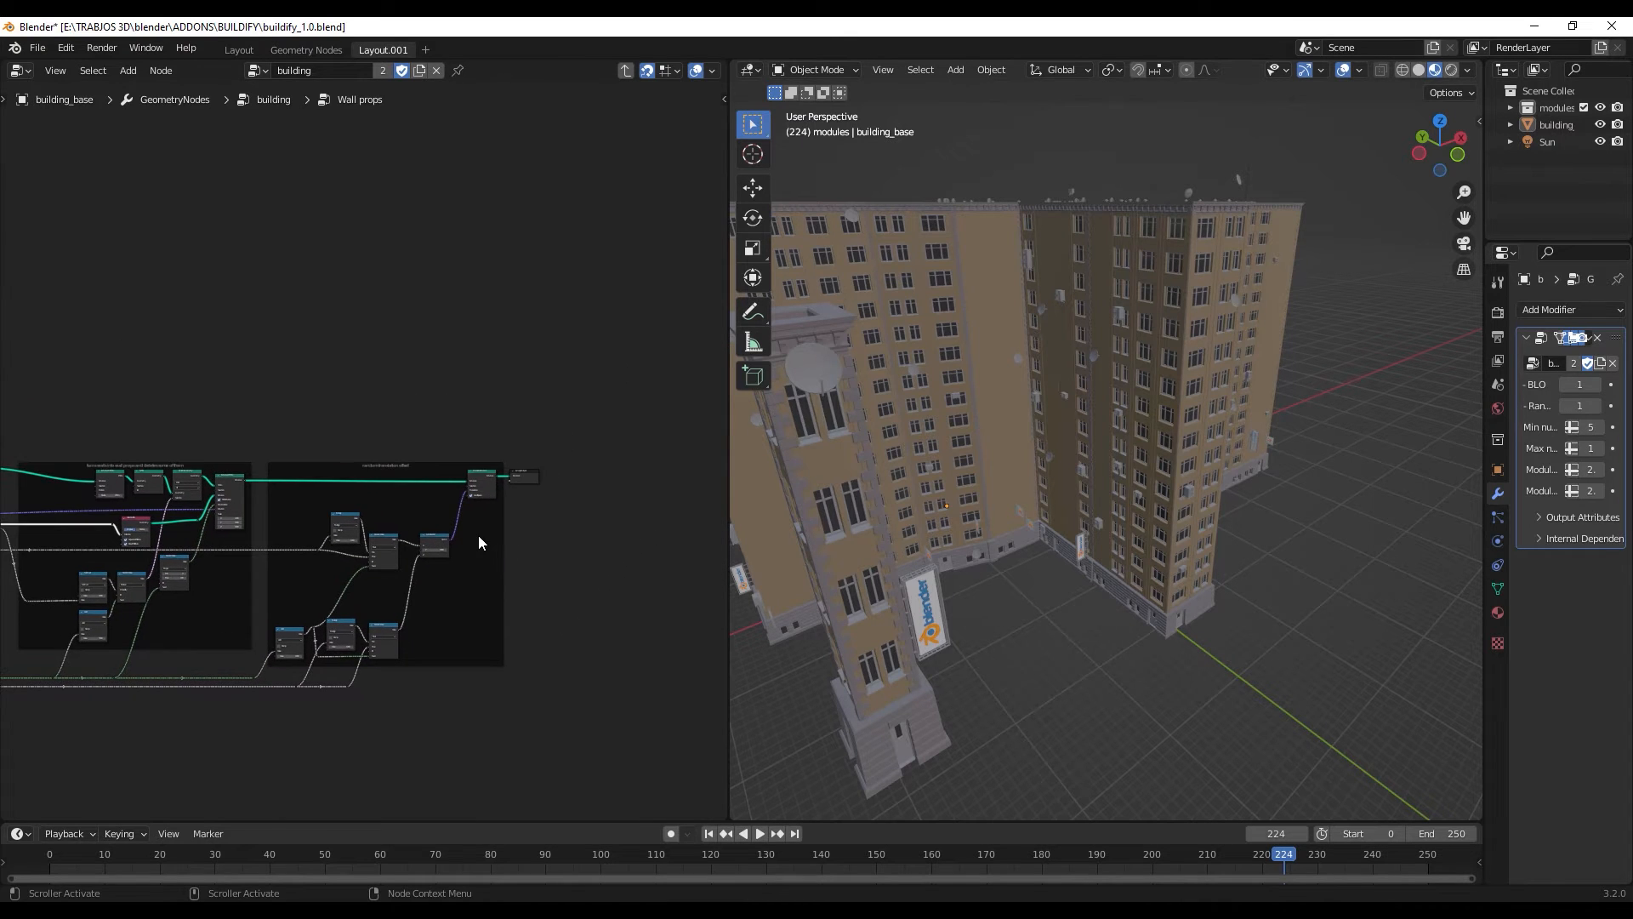
scroll(572, 525, "down", 6)
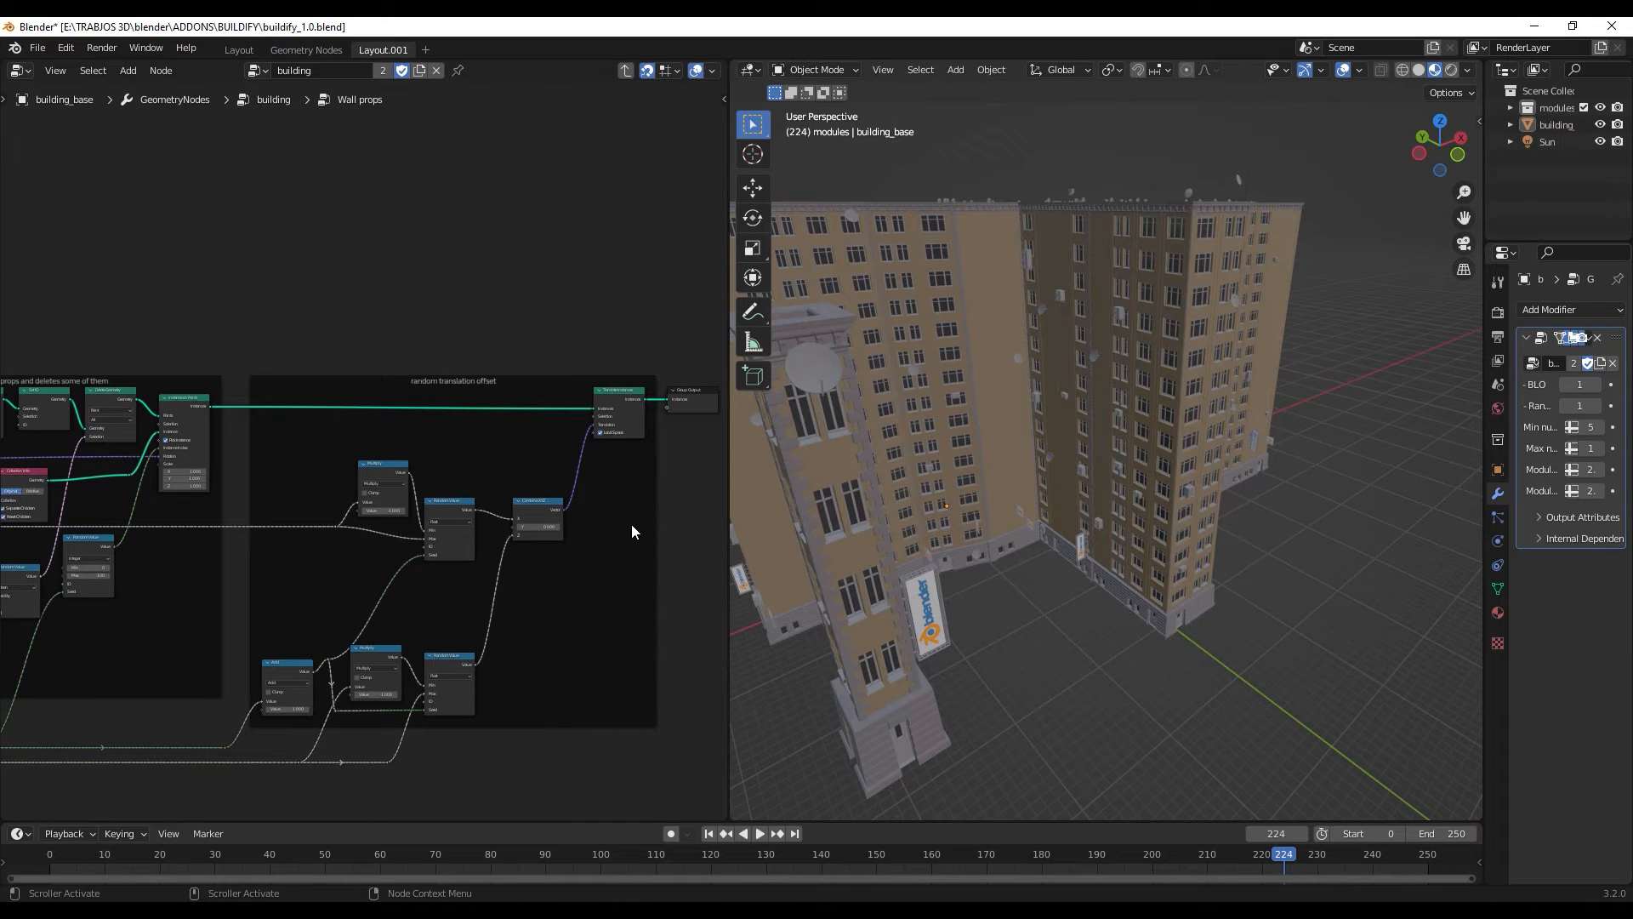
scroll(620, 529, "up", 6)
middle_click_drag(614, 457, 381, 467)
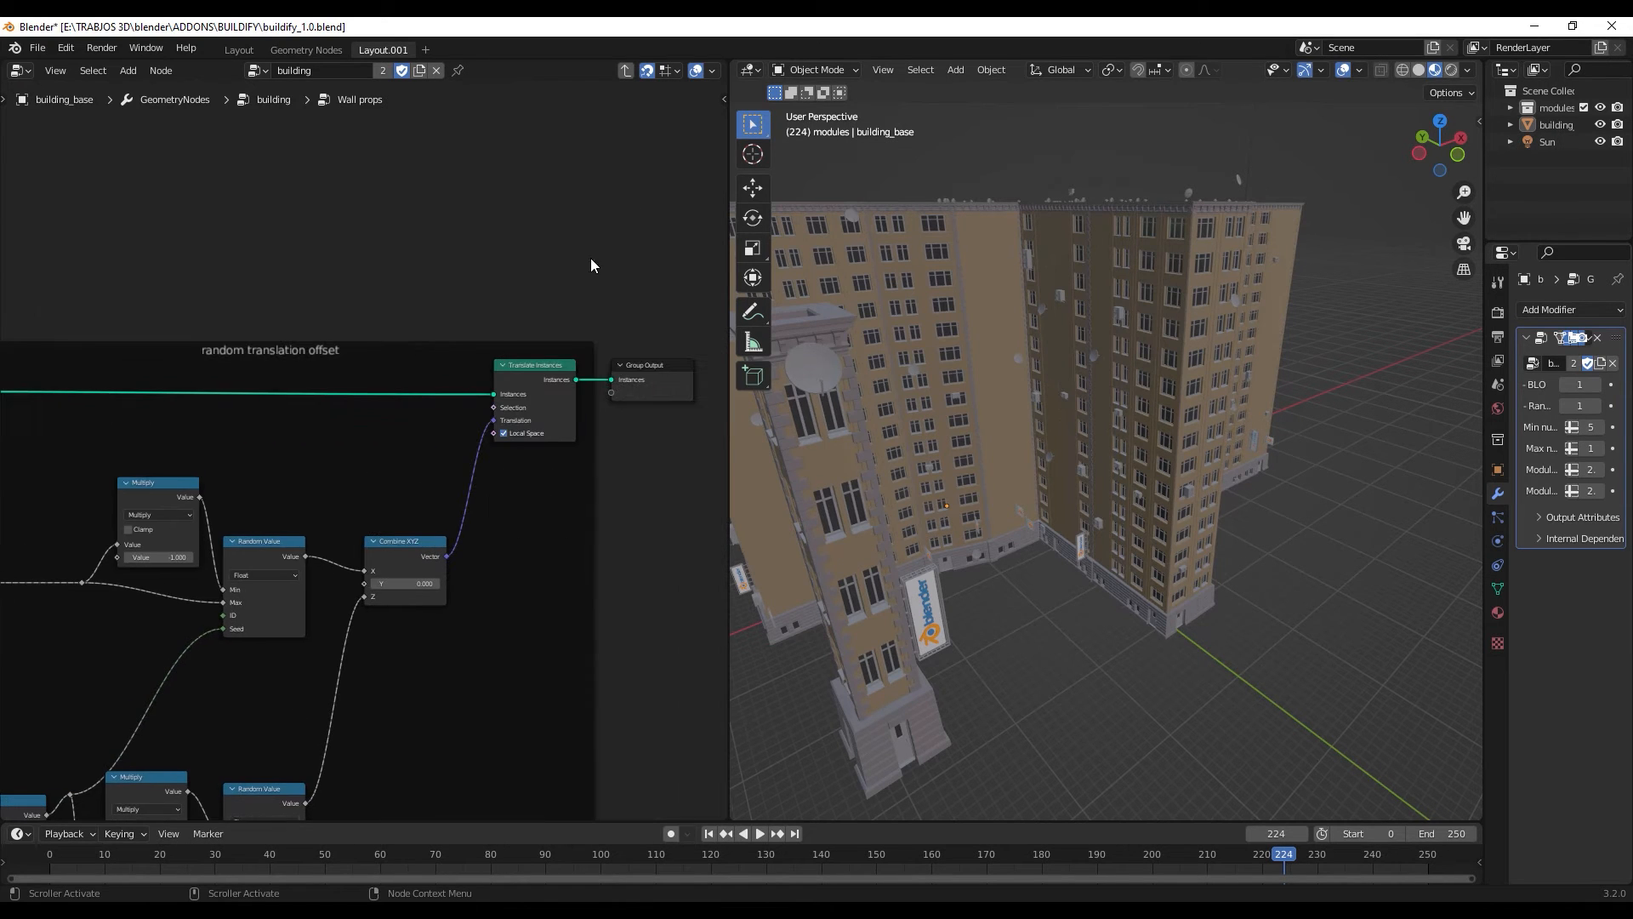
left_click(624, 71)
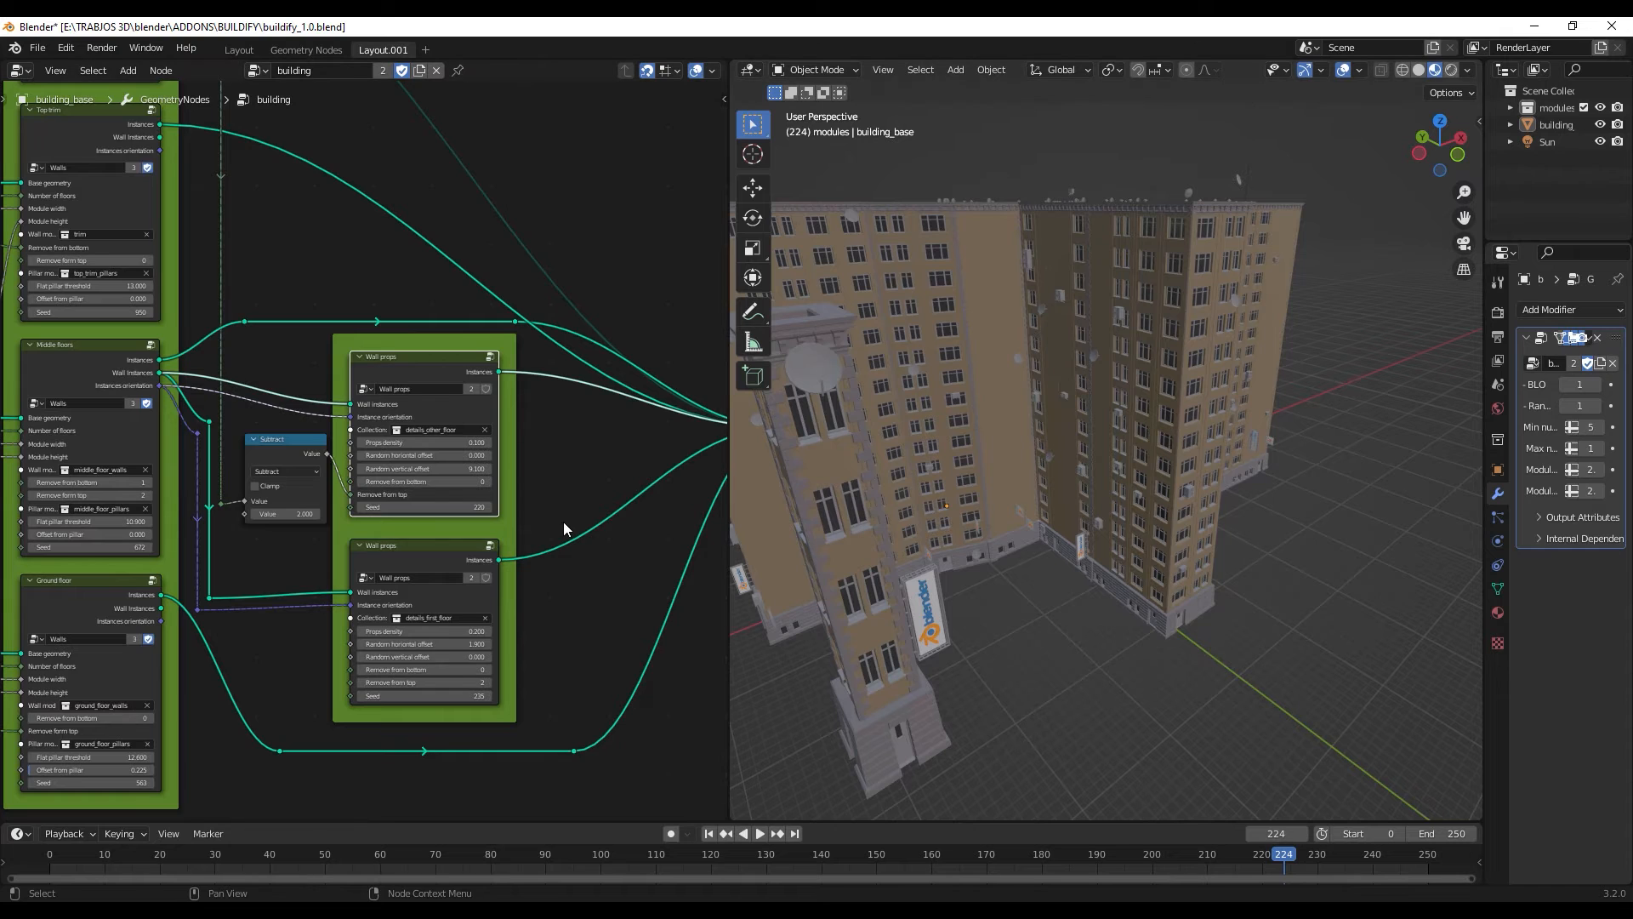
- Set the props density of the Wall props node using details_first_floor to 1.000 and inspect the signs above the ground floor
middle_click_drag(552, 593, 605, 447)
scroll(572, 505, "up", 6)
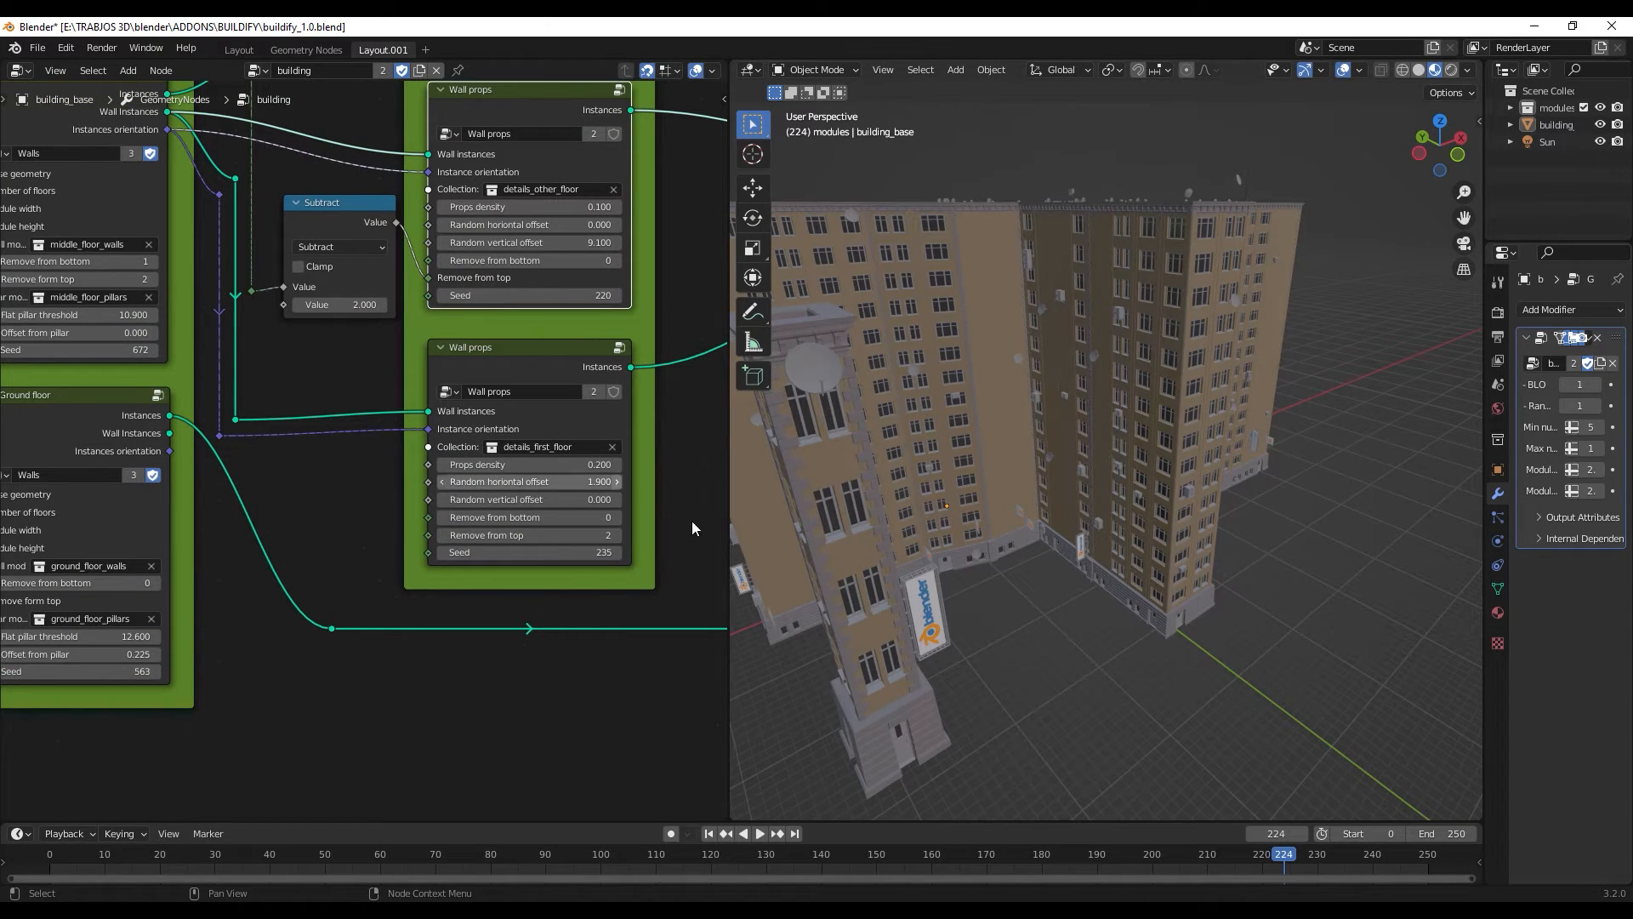
scroll(811, 607, "up", 3)
scroll(917, 575, "down", 4)
middle_click_drag(917, 575, 926, 500)
scroll(926, 476, "up", 6)
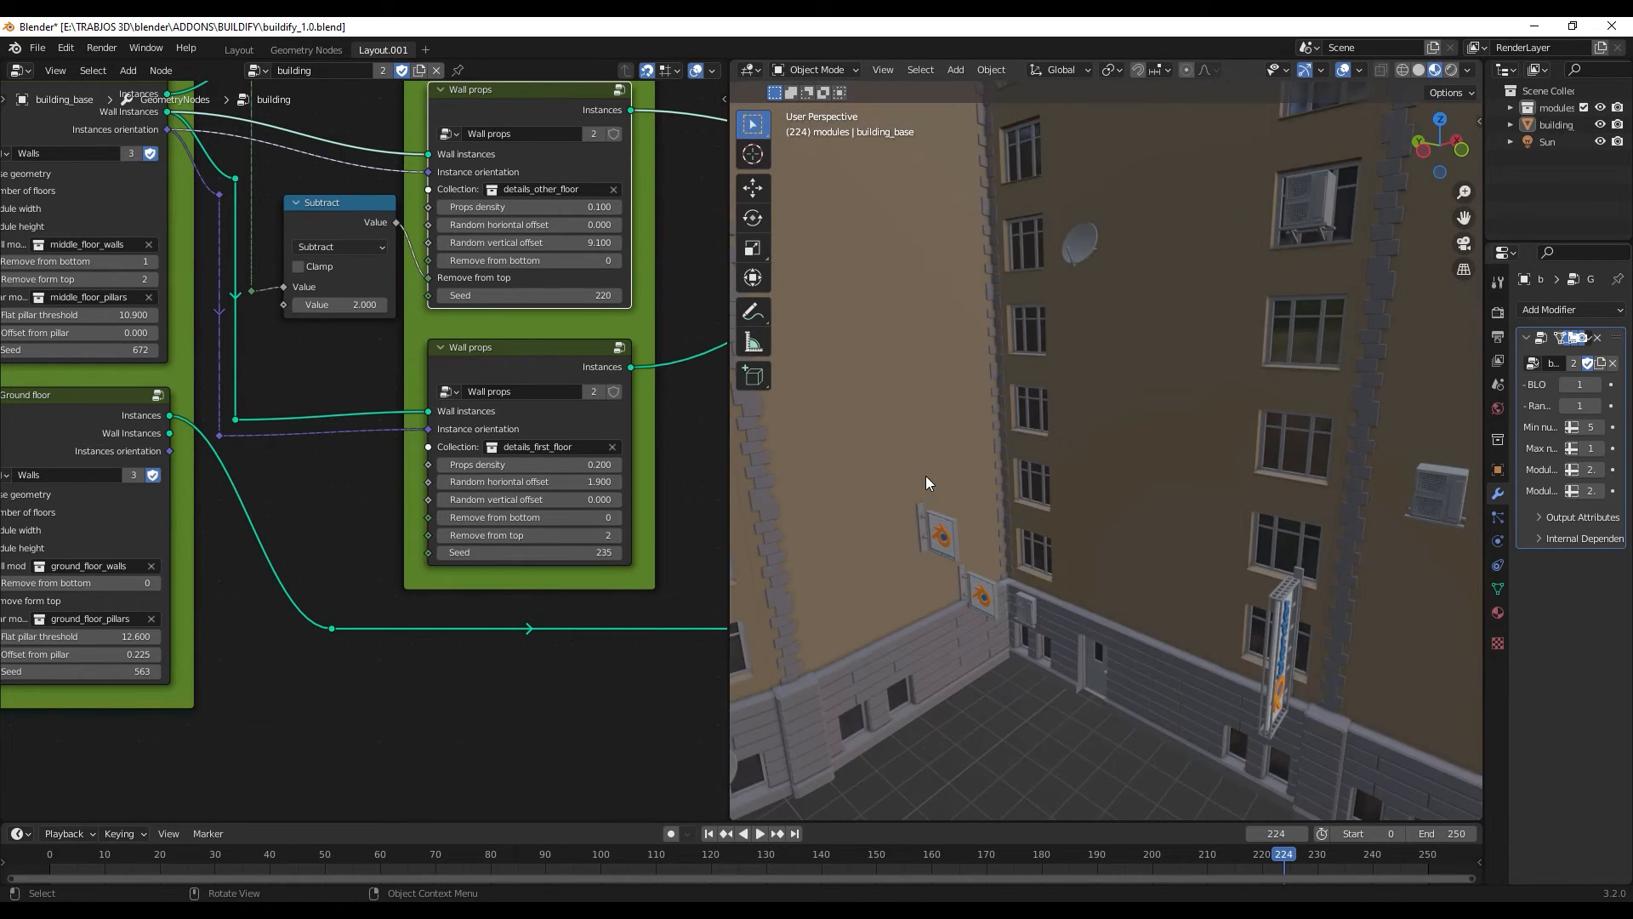
left_click_drag(523, 464, 595, 464)
scroll(1026, 574, "down", 5)
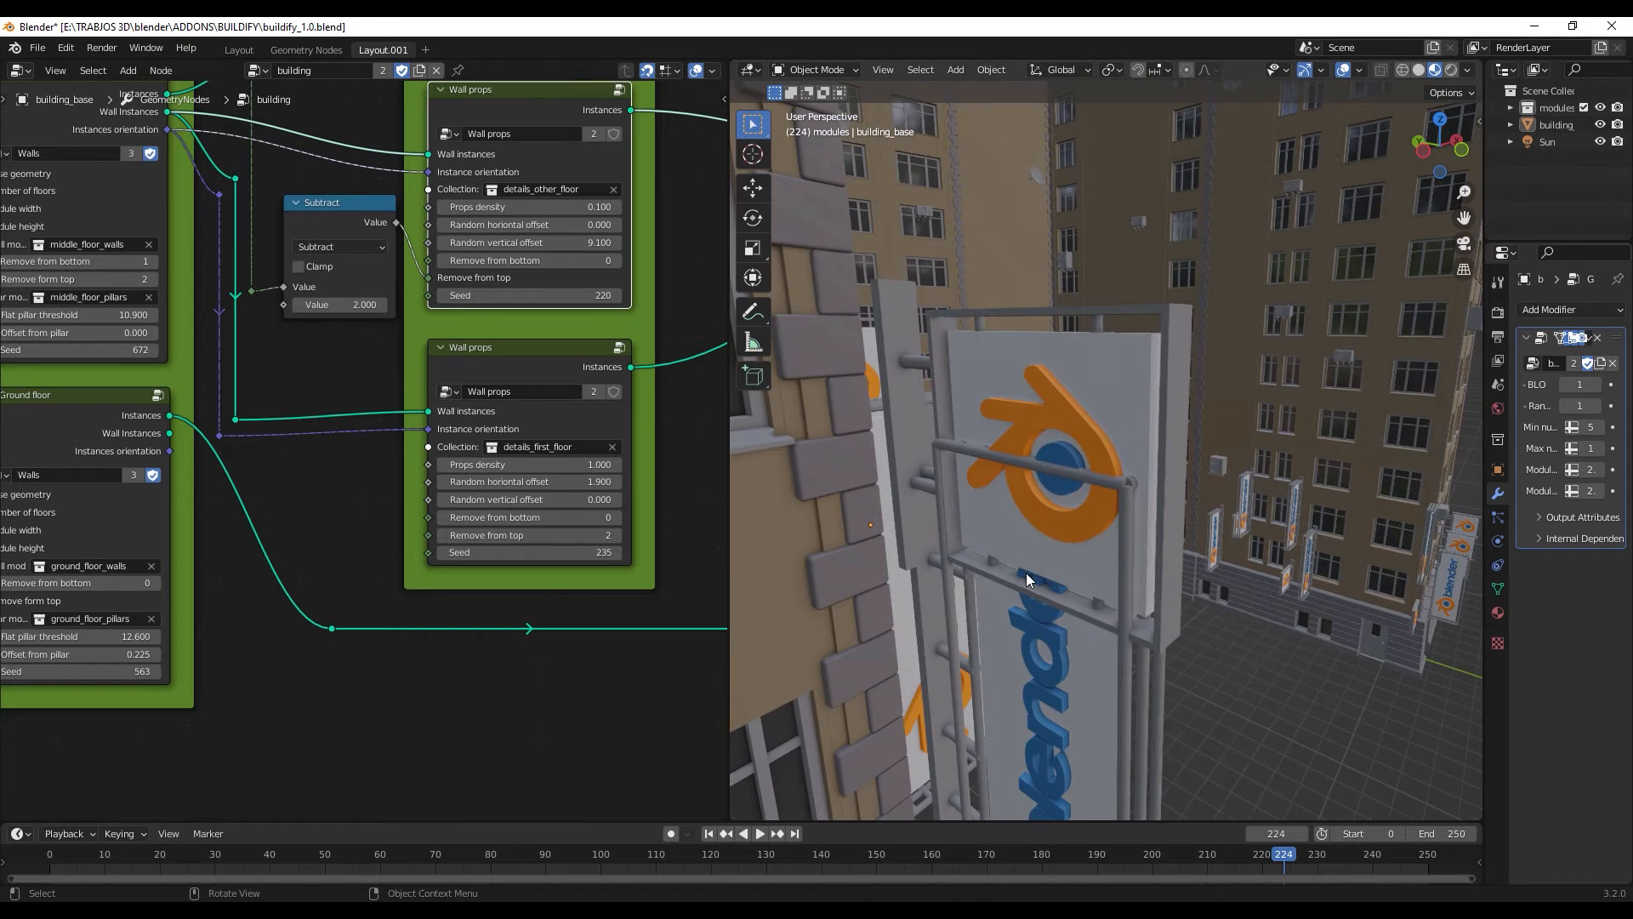
middle_click_drag(1041, 589, 921, 584, "shift")
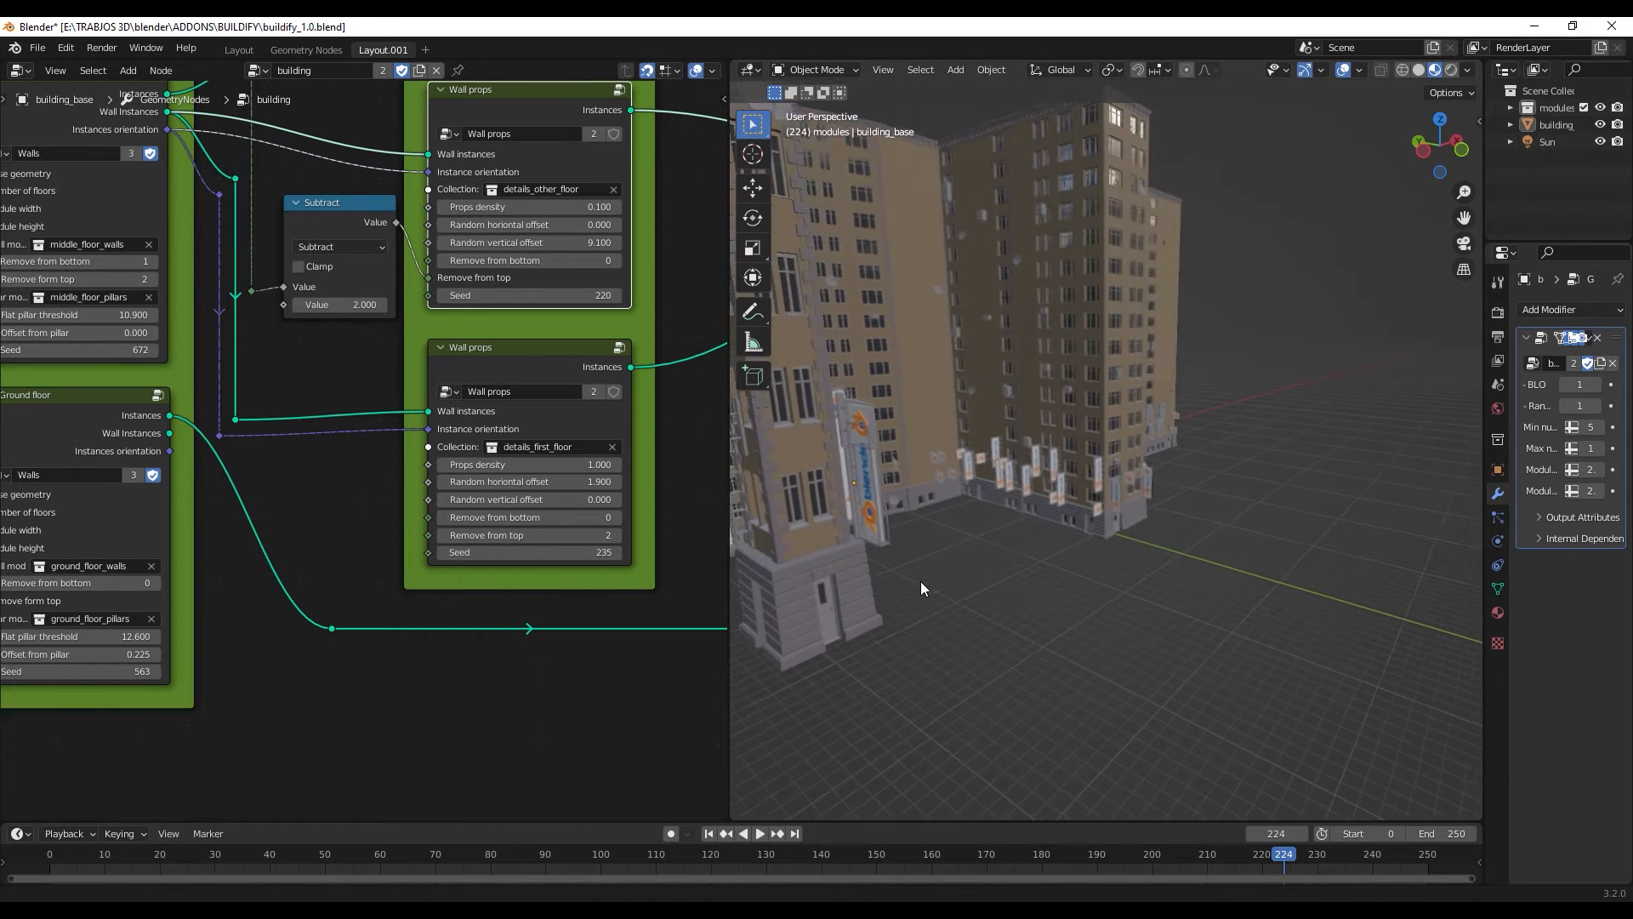
scroll(1005, 542, "up", 5)
middle_click_drag(1009, 544, 1018, 499)
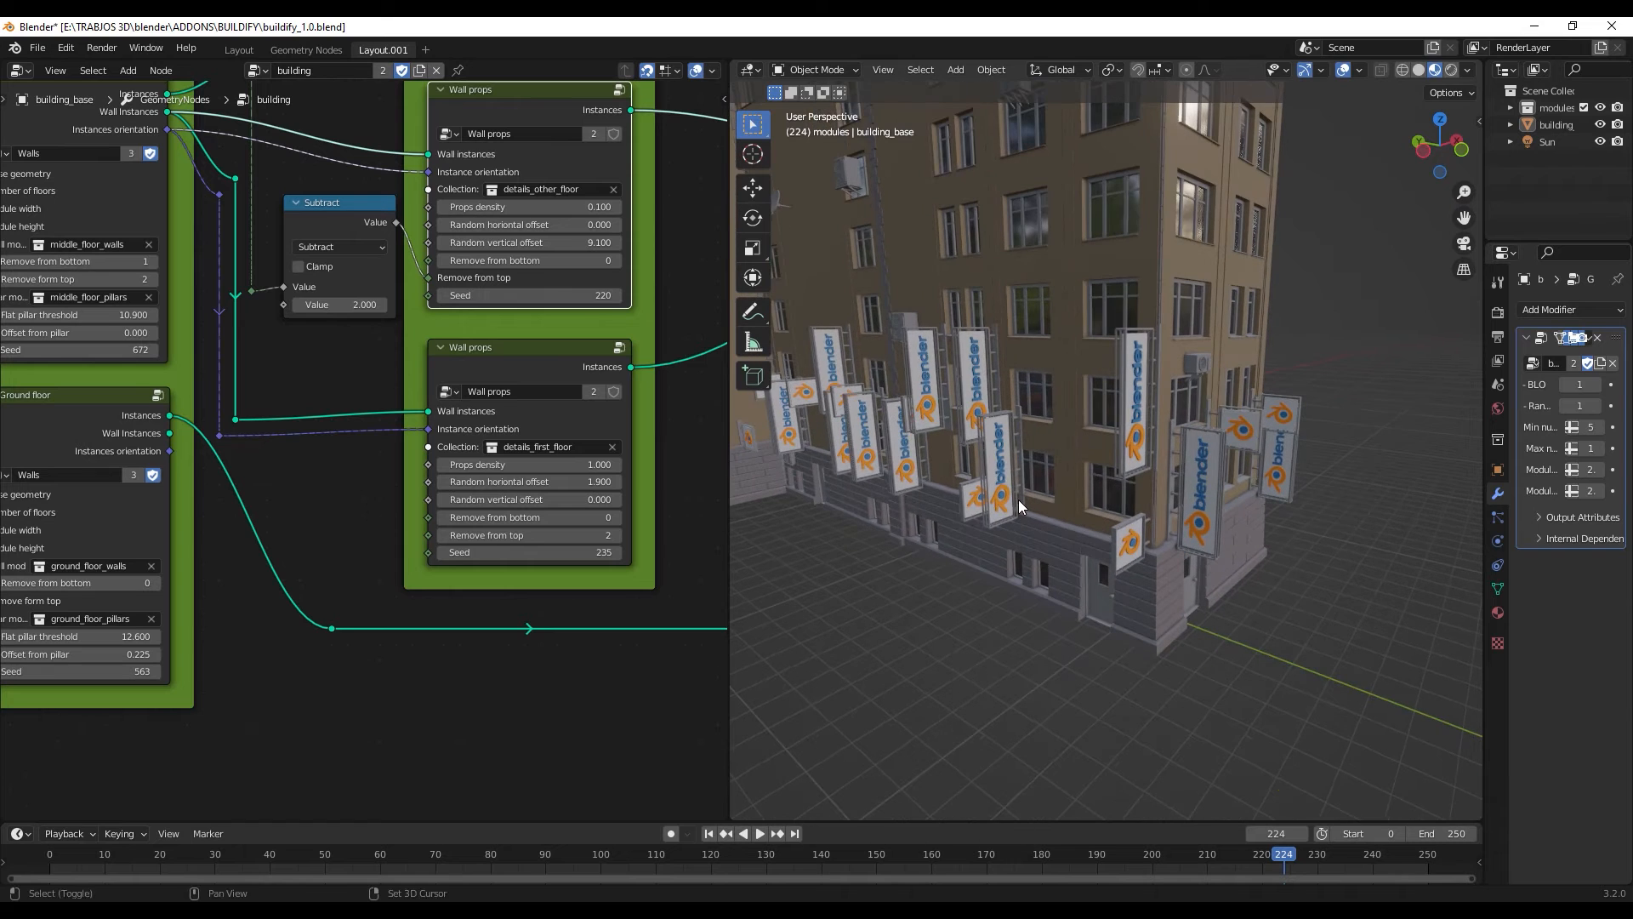
- Set the details_first_floor Wall props to density 0.300, random horizontal offset 2.600 and seed 200
left_click_drag(590, 468, 648, 482)
scroll(656, 509, "down", 1)
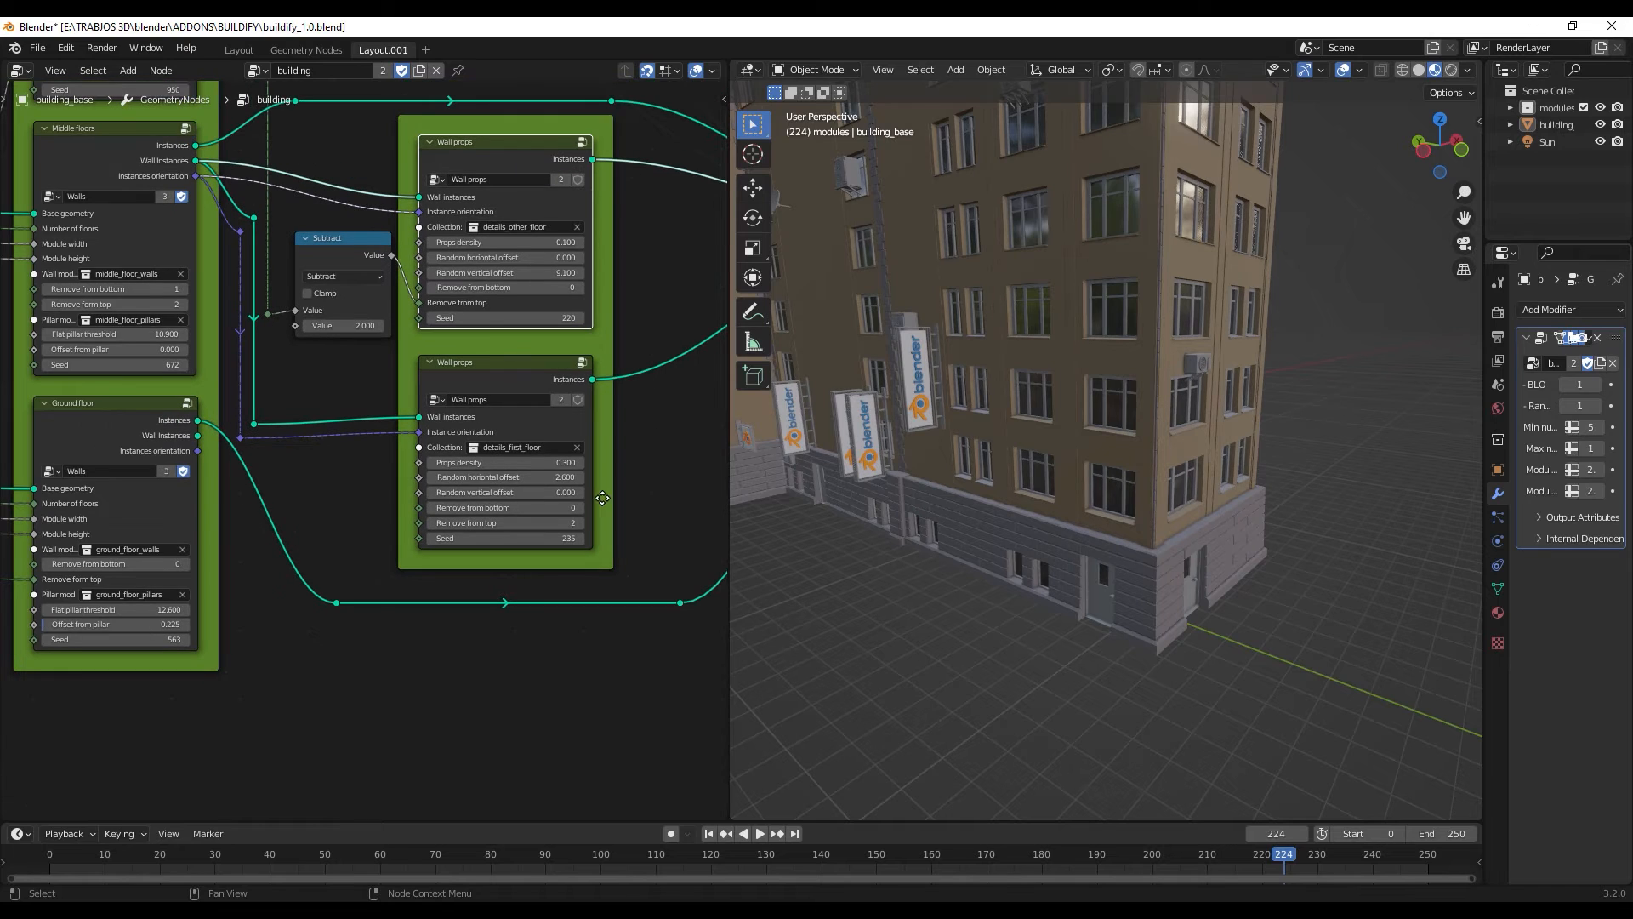
left_click(506, 493)
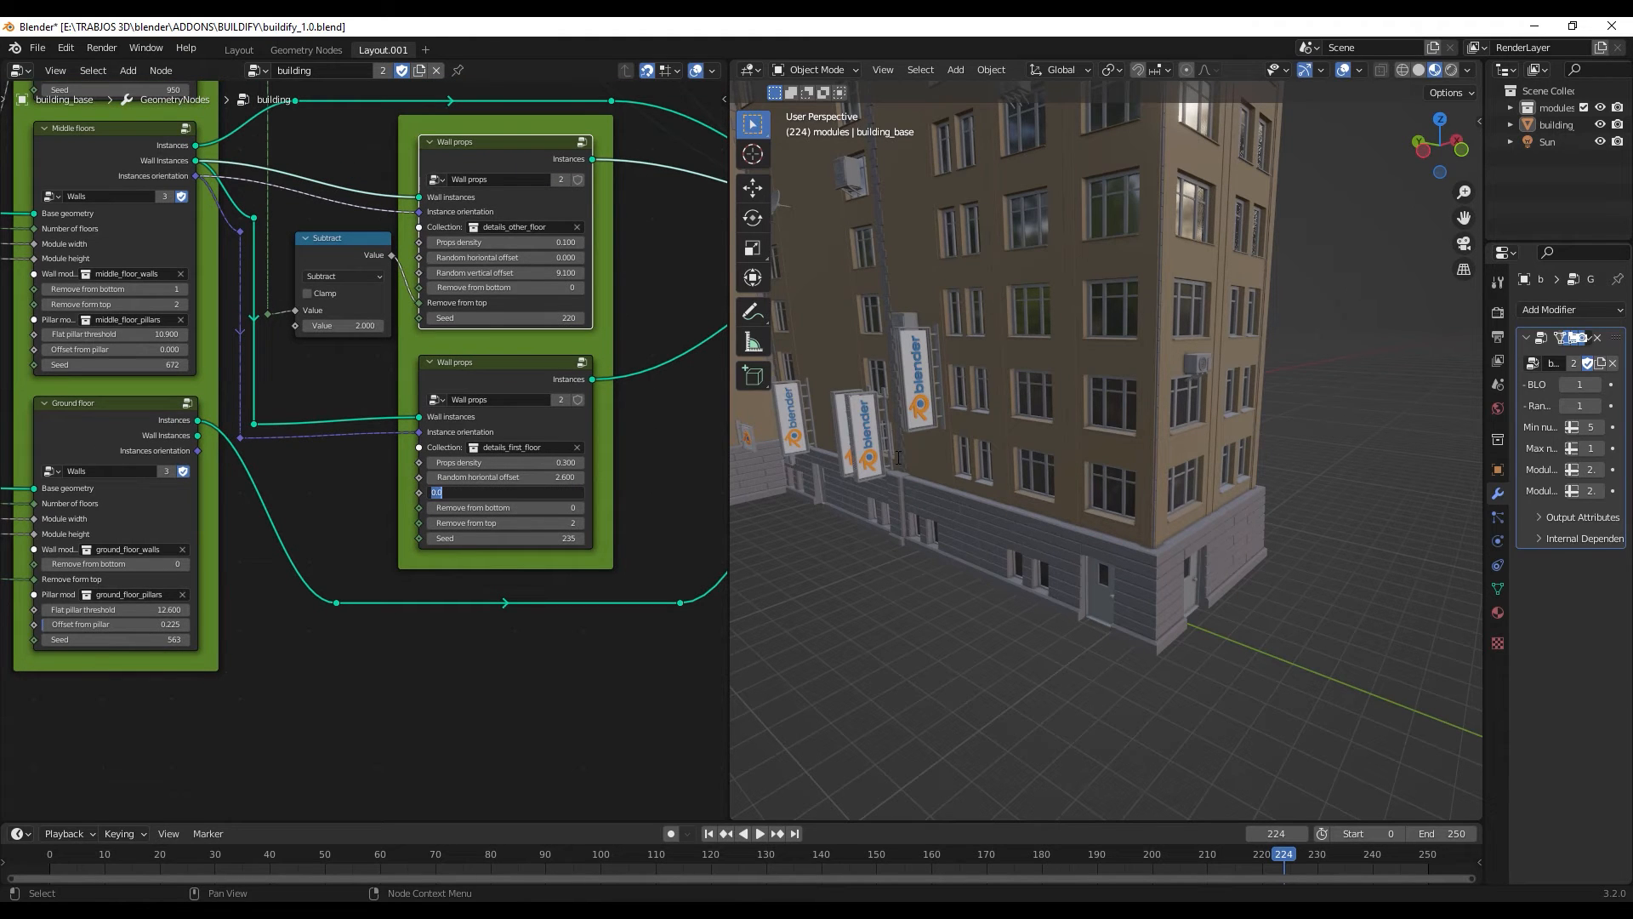
left_click(565, 541)
left_click_drag(565, 541, 534, 540)
- Inspect the whole building from above, with the roof surface and its small props in close view
scroll(1078, 486, "down", 5)
mouse_move(1077, 466)
middle_mouse_down()
mouse_move(1063, 494)
mouse_move(1056, 459)
mouse_move(1052, 481)
middle_mouse_up()
scroll(1056, 463, "down", 4)
scroll(1051, 424, "up", 6)
middle_click_drag(1051, 423, 1101, 432, "shift")
scroll(1102, 431, "down", 3)
scroll(1111, 381, "up", 2)
scroll(1109, 371, "down", 4)
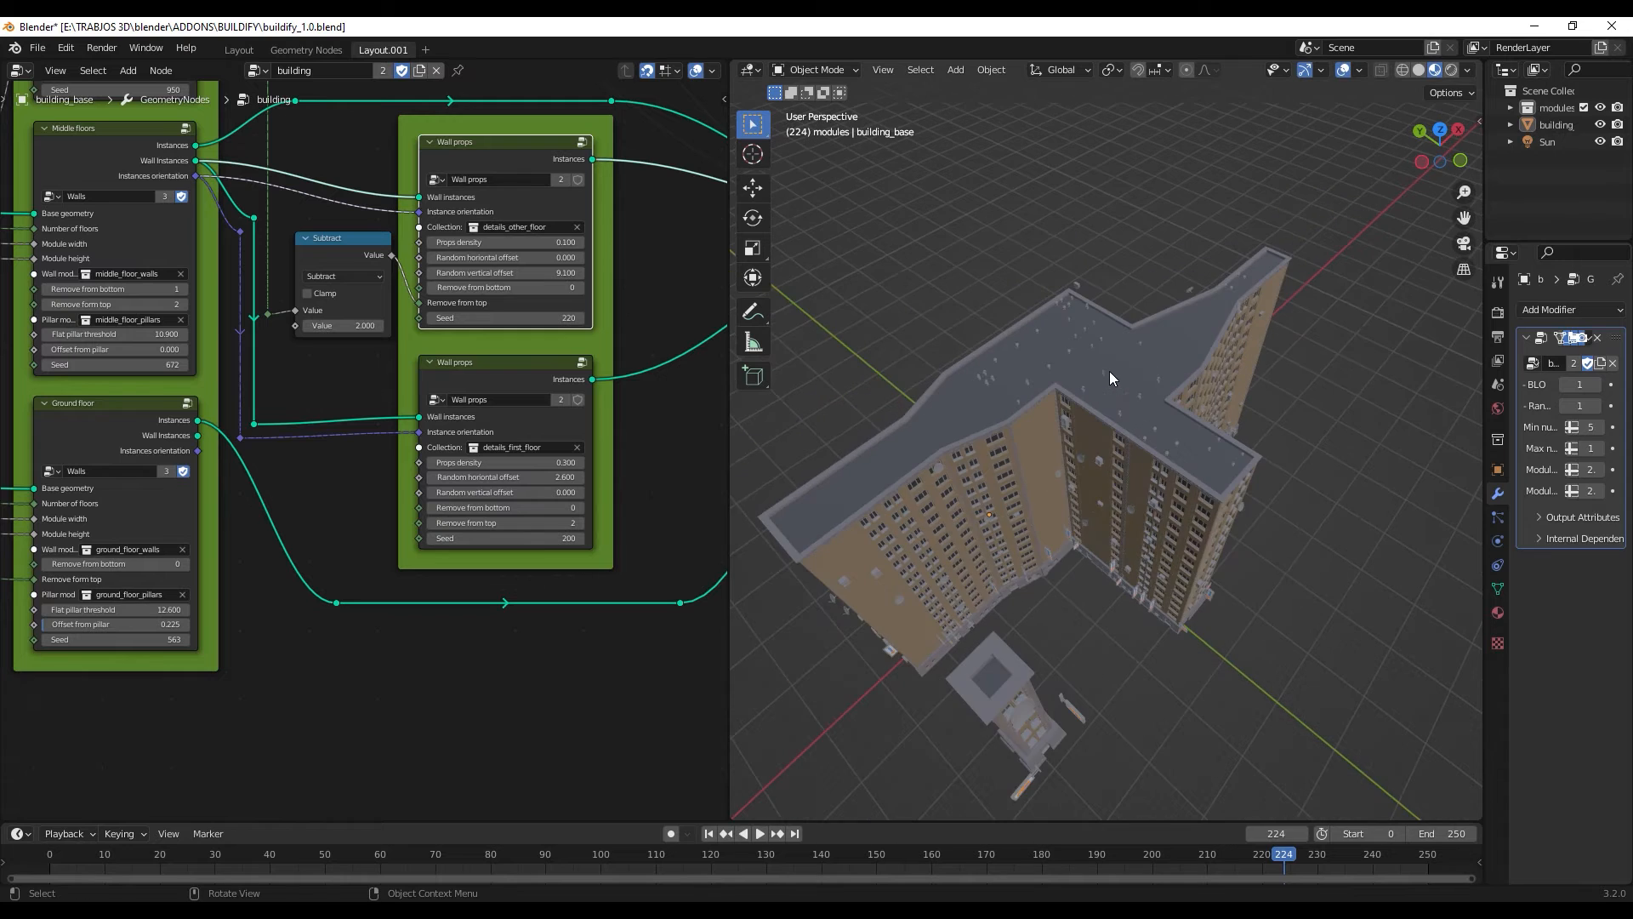
scroll(1140, 399, "up", 6)
mouse_move(1140, 400)
middle_mouse_down()
mouse_move(1096, 410)
mouse_move(1099, 456)
mouse_move(1151, 425)
middle_mouse_up()
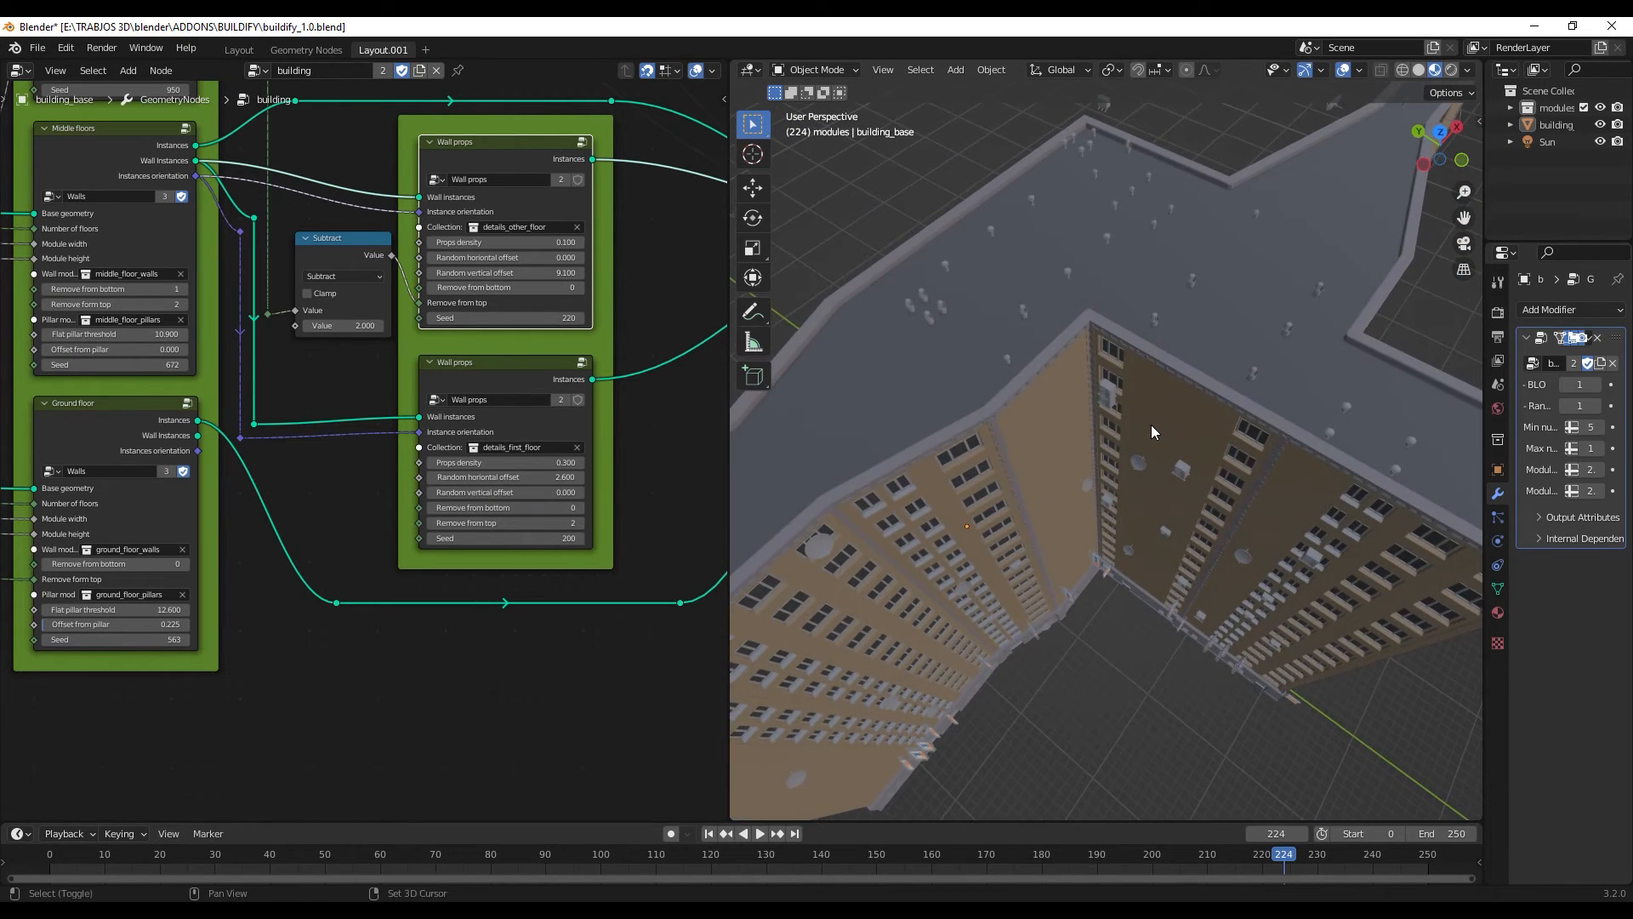
- Set the Flat roof node to details density 1.000, height offset 0.100 and seed 744, and inspect the rooftop props
left_click_drag(730, 459, 640, 489)
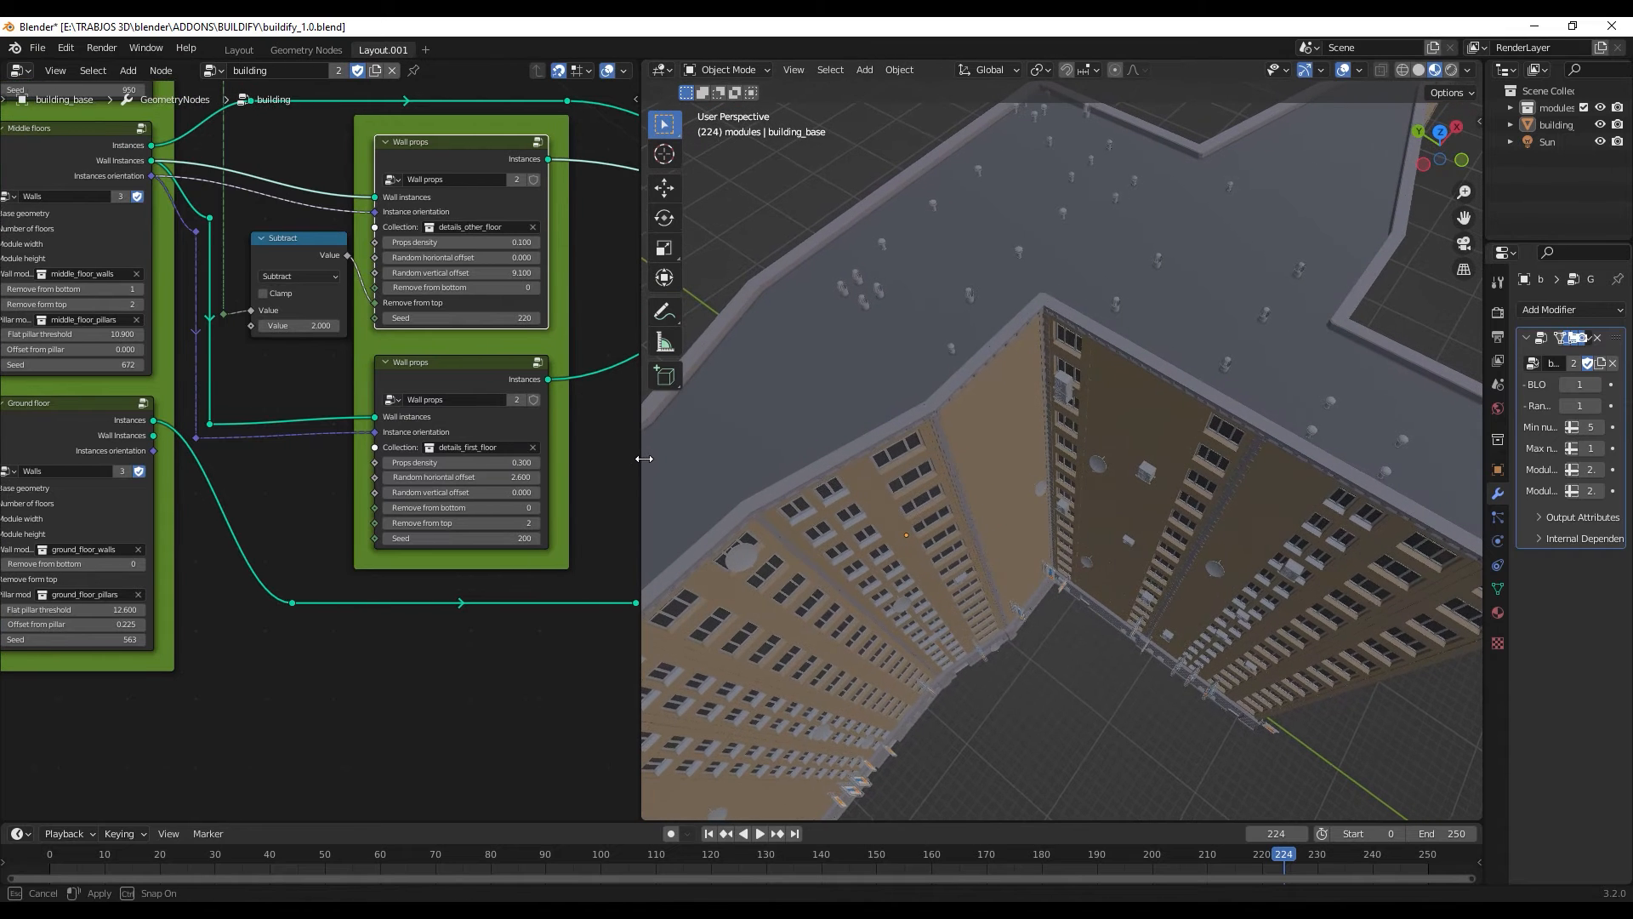
middle_click_drag(281, 438, 490, 763)
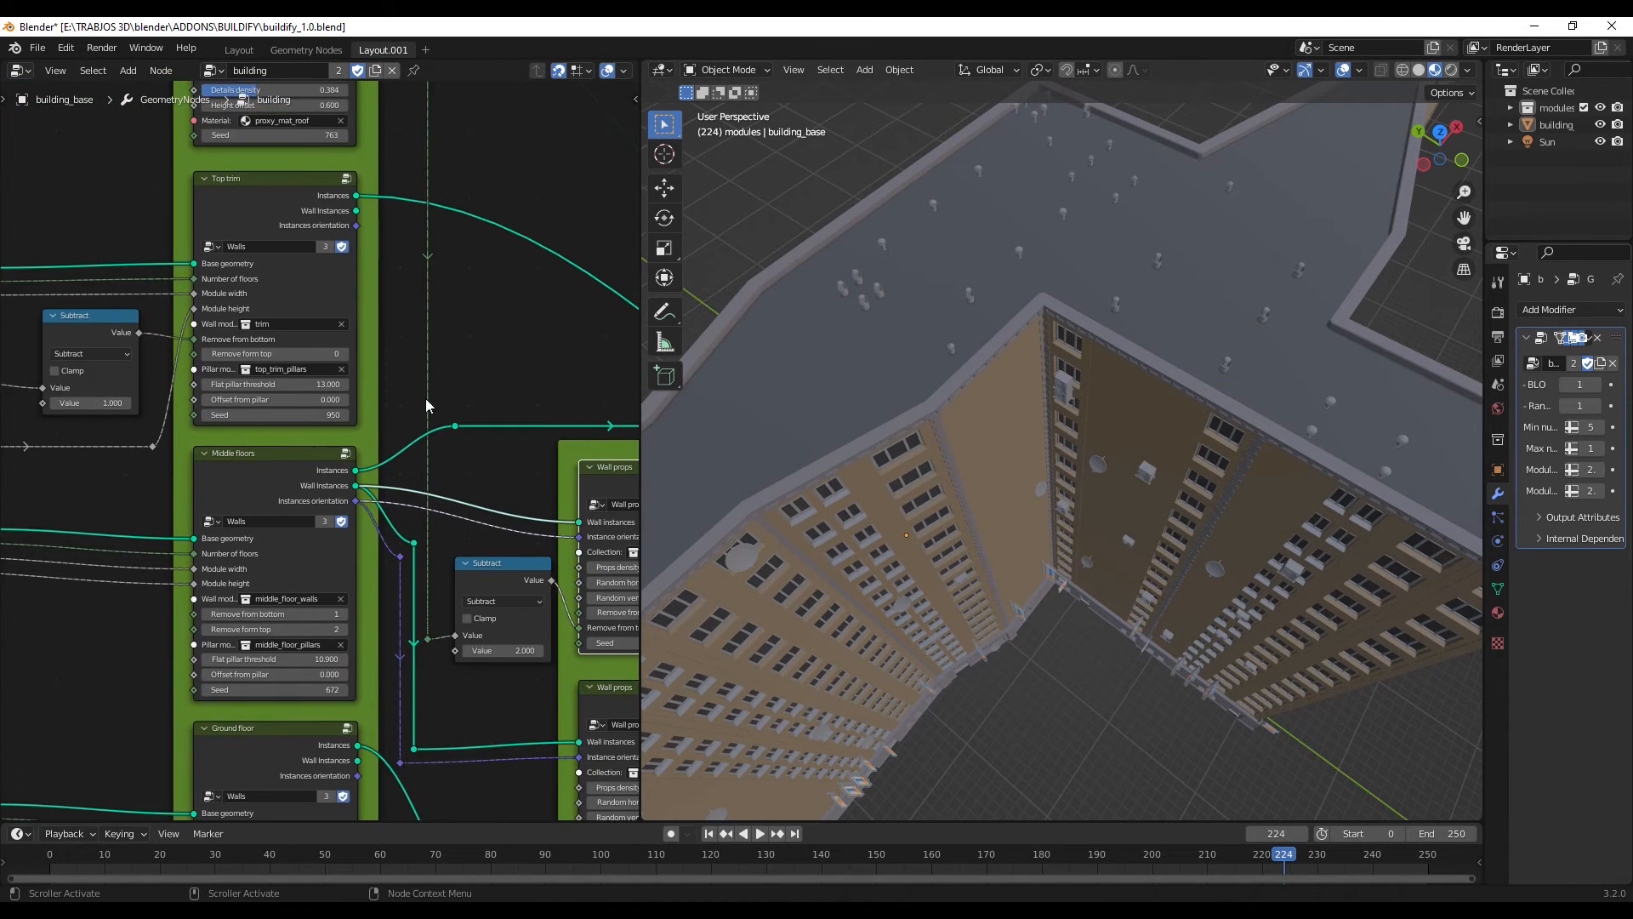
middle_click_drag(432, 349, 455, 628)
scroll(329, 381, "up", 1)
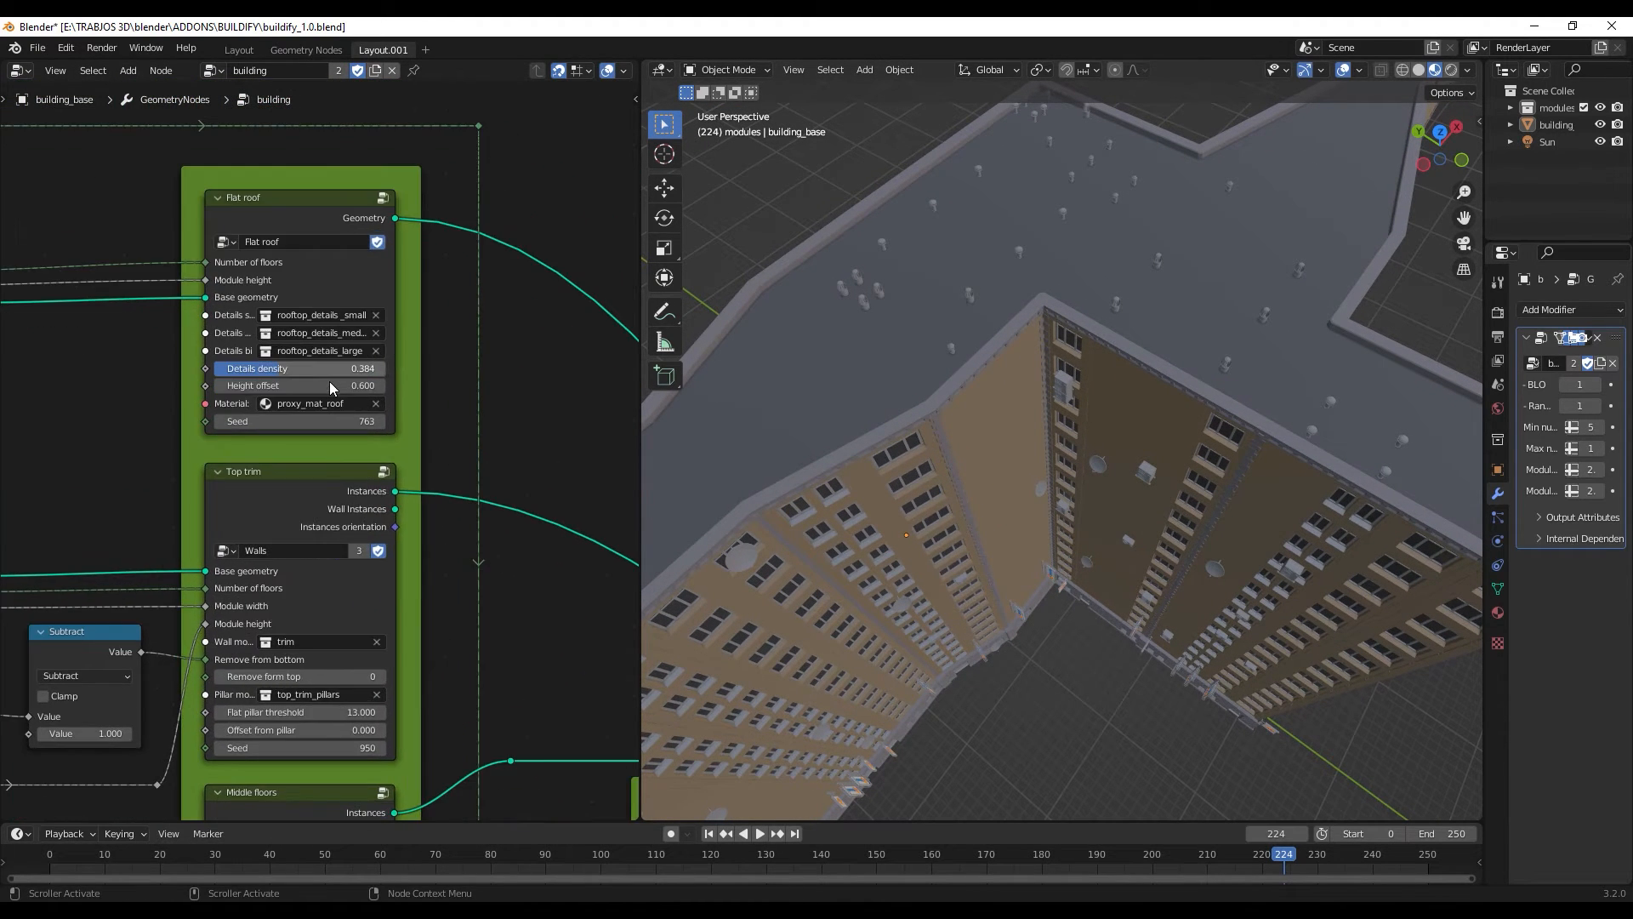
scroll(329, 381, "up", 1)
left_click_drag(370, 360, 336, 421)
middle_click_drag(1028, 339, 978, 417)
scroll(1040, 396, "up", 4)
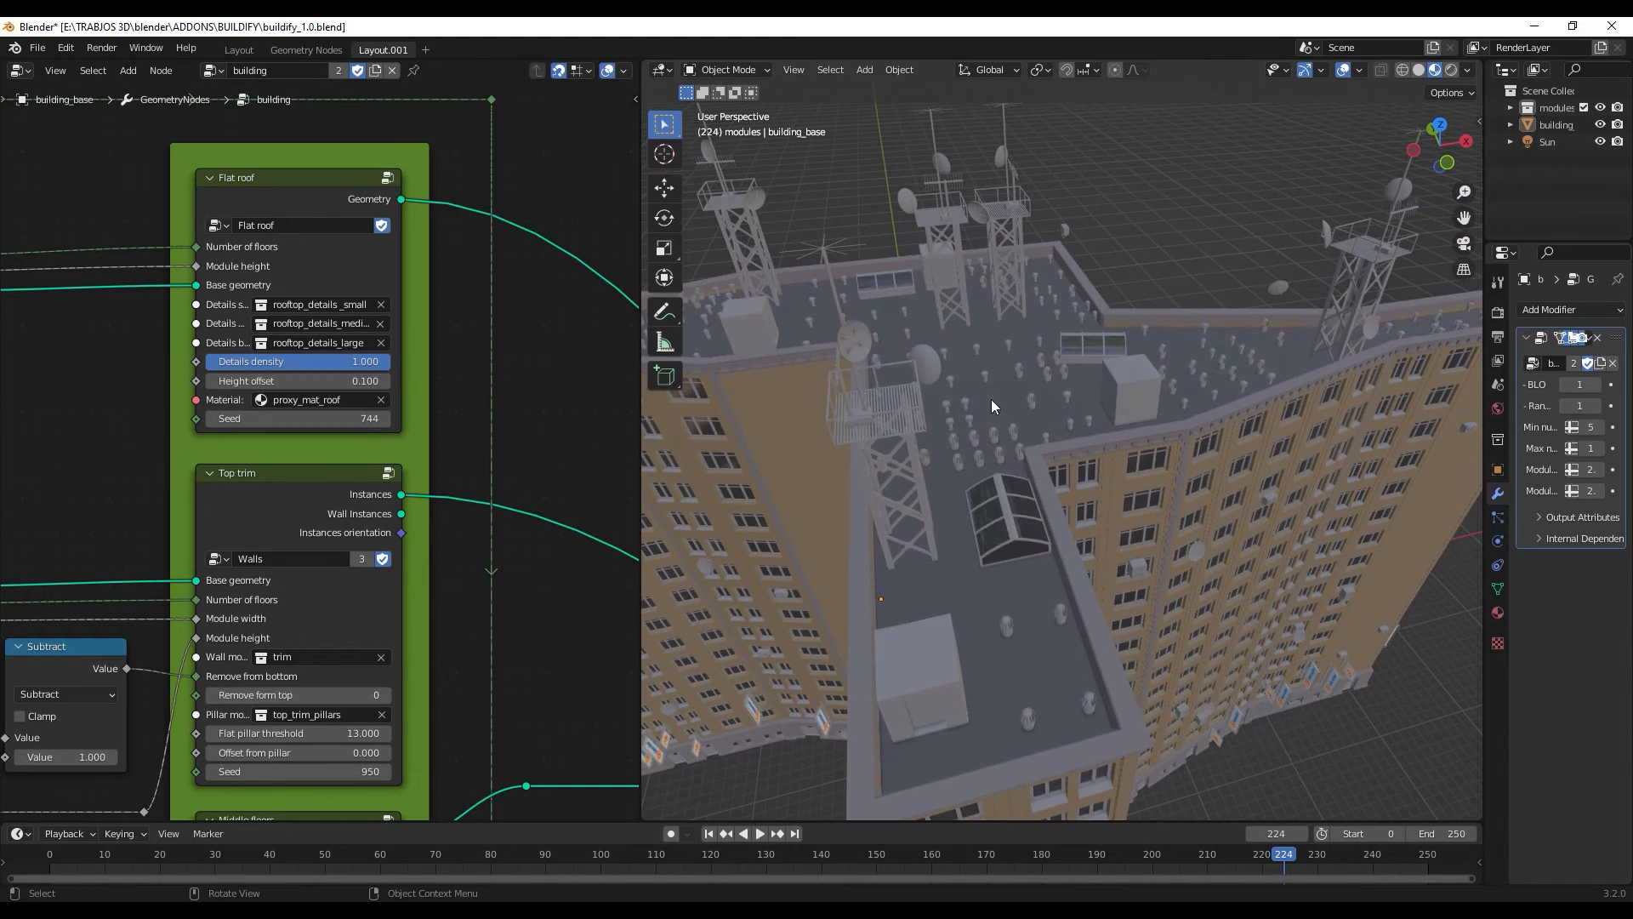
middle_click_drag(908, 561, 923, 547)
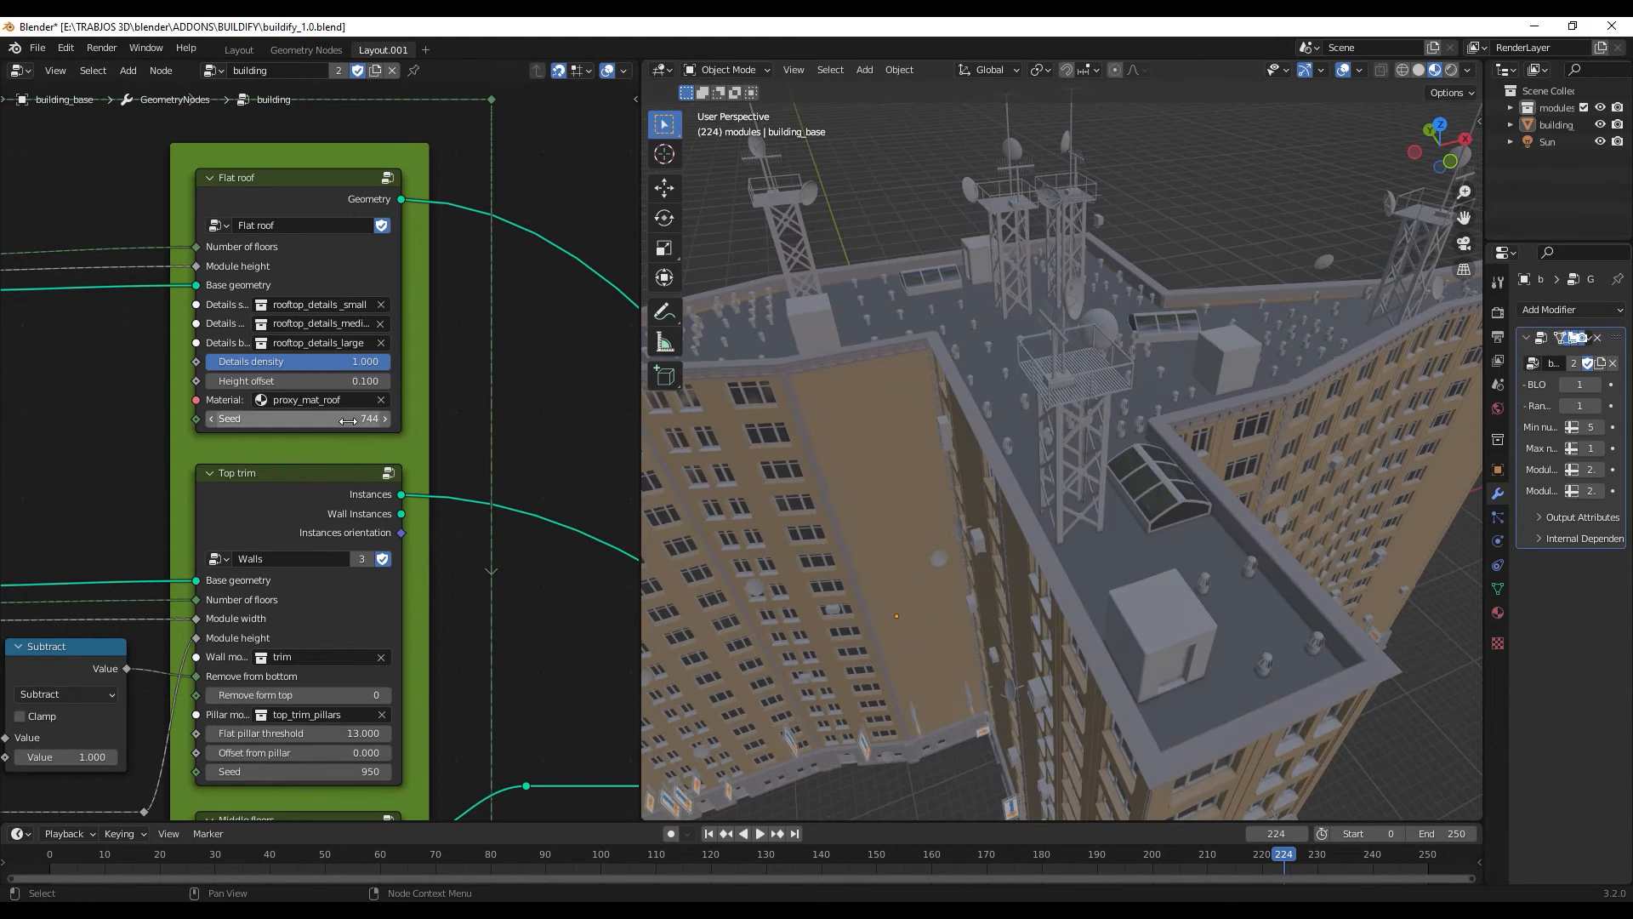
- Set the Flat roof seed to 749 and view the resulting roof arrangement on the whole building
mouse_move(344, 419)
left_mouse_down()
mouse_move(330, 419)
mouse_move(366, 419)
left_mouse_up()
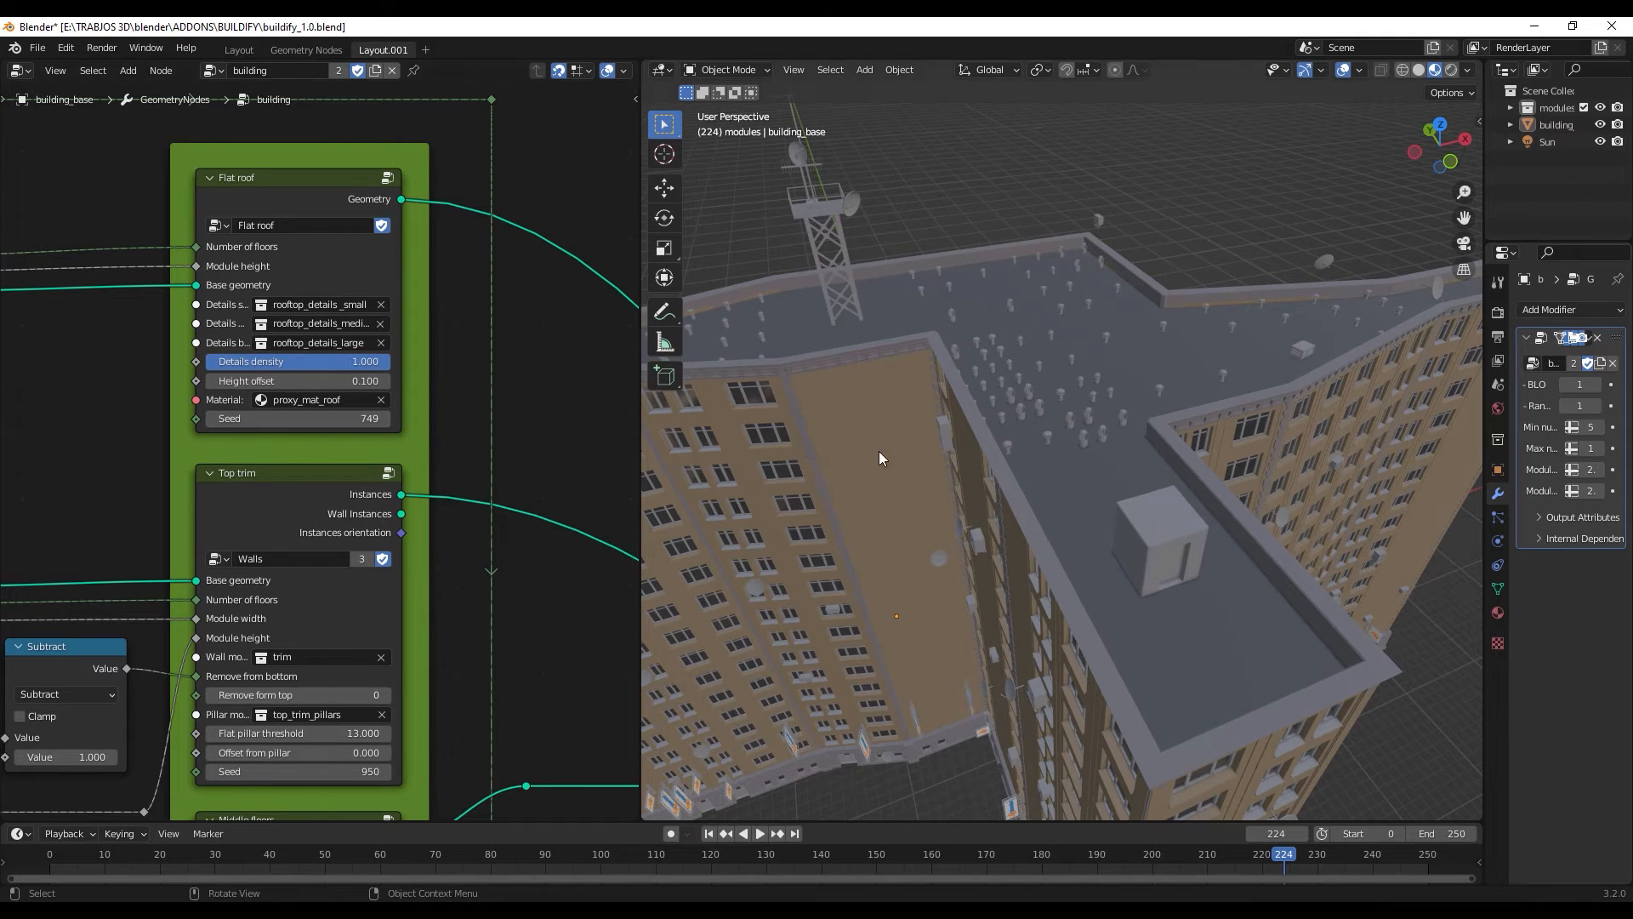
middle_click_drag(879, 450, 983, 420)
scroll(967, 426, "down", 6)
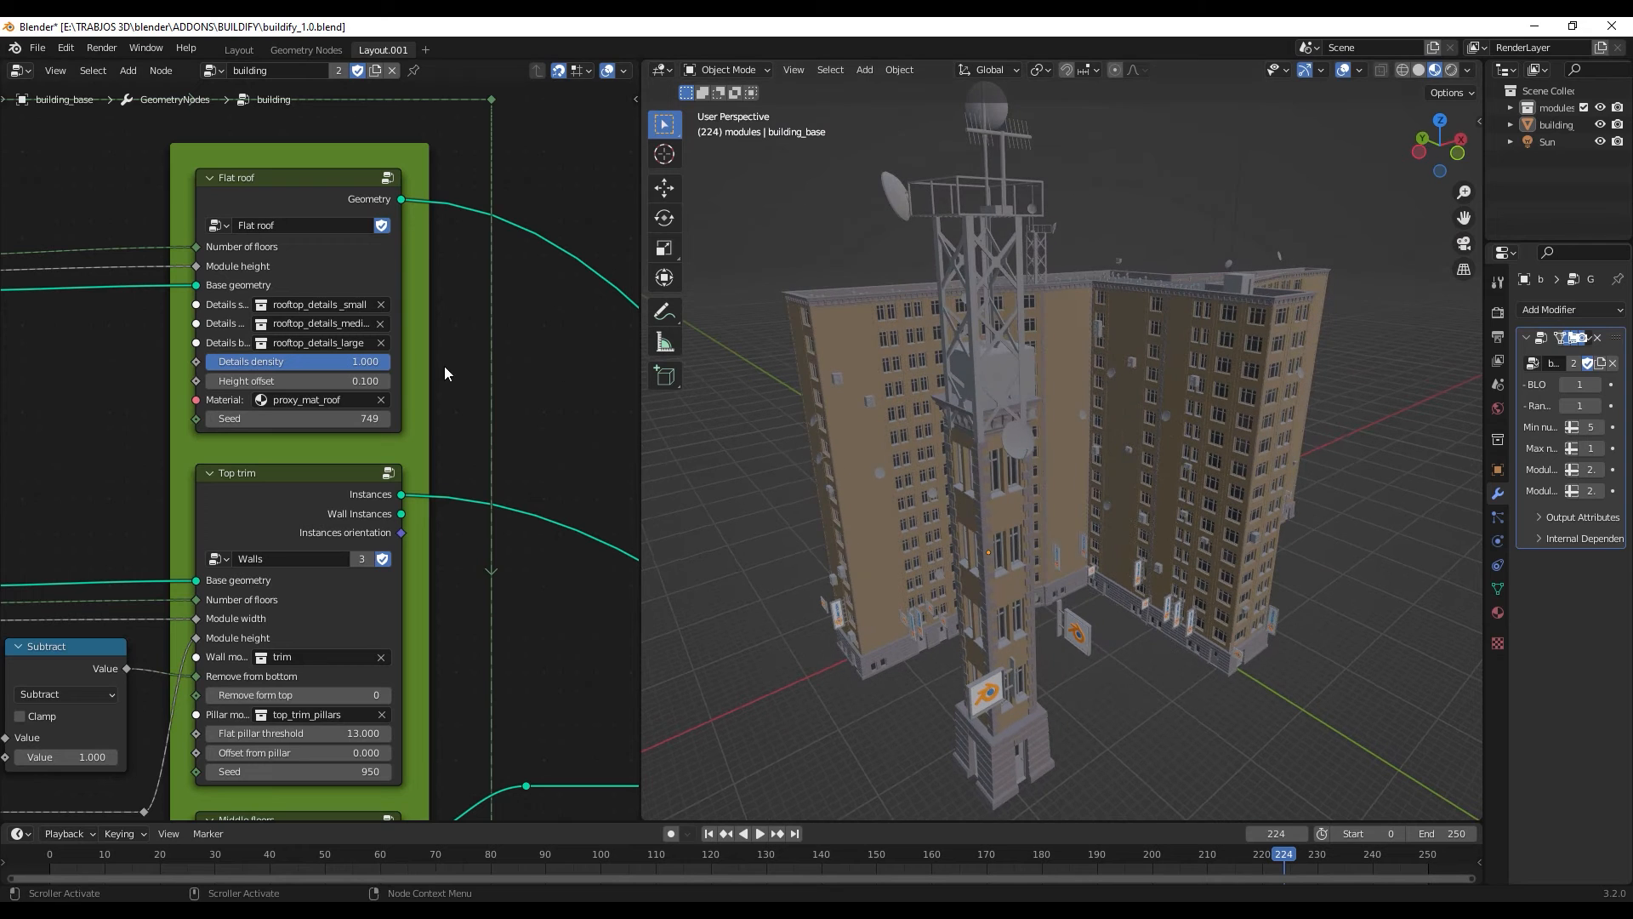
- Open the Flat roof node group and examine the nodes that move the rooftop to its height and set its material
left_click(385, 181)
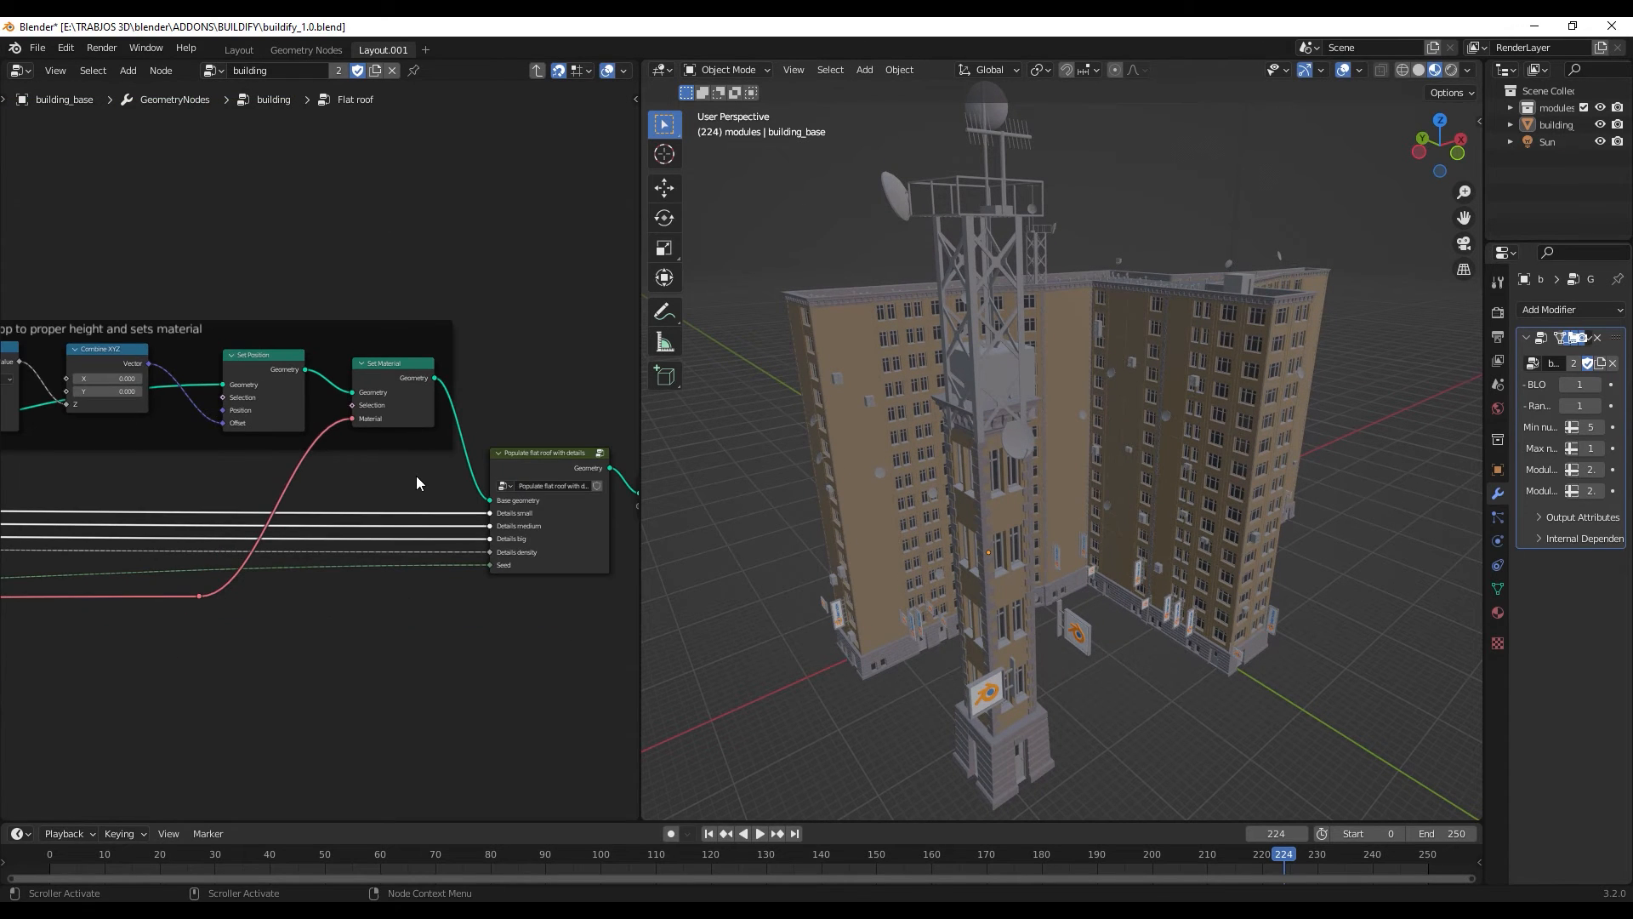
middle_click_drag(363, 483, 517, 514)
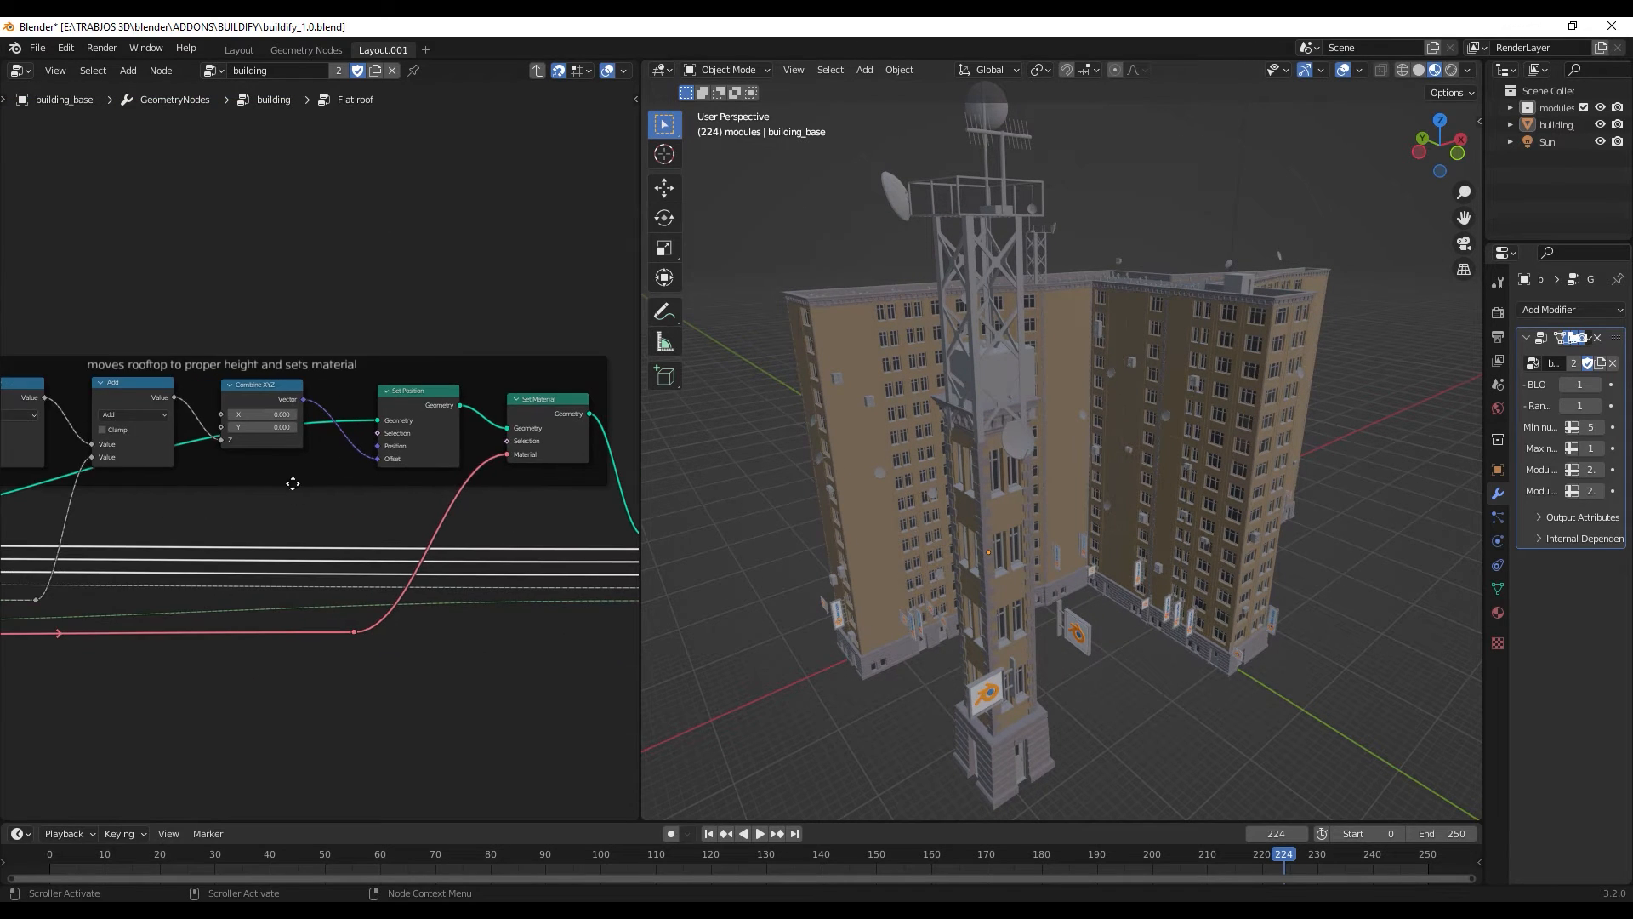
middle_click_drag(293, 482, 415, 525)
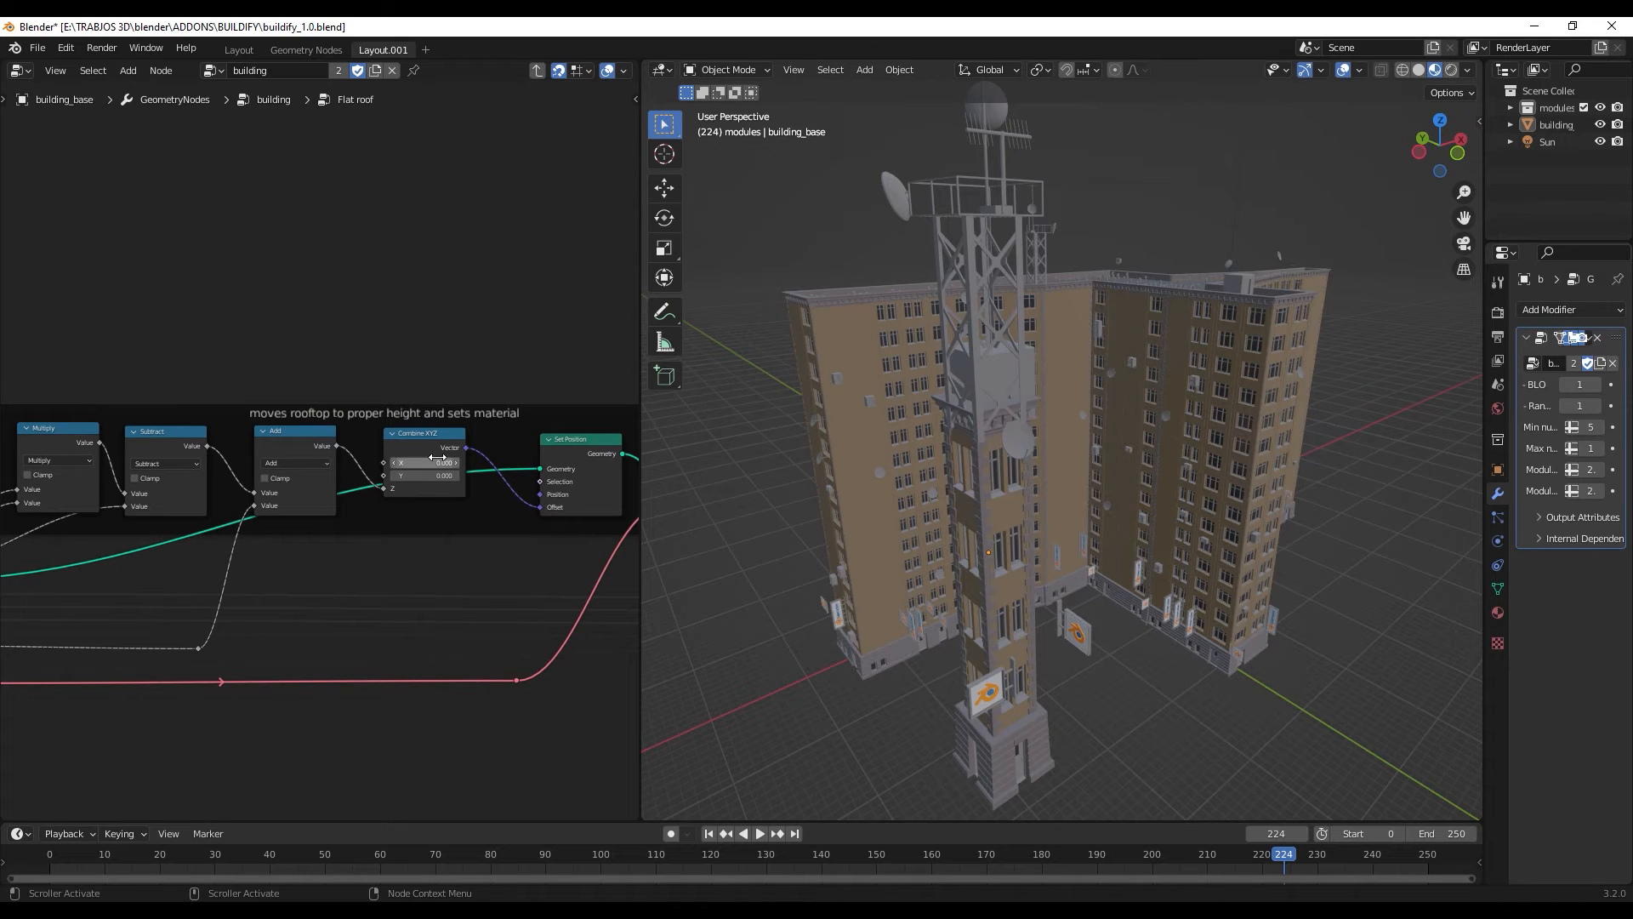
scroll(425, 464, "up", 3)
middle_click_drag(476, 454, 114, 435)
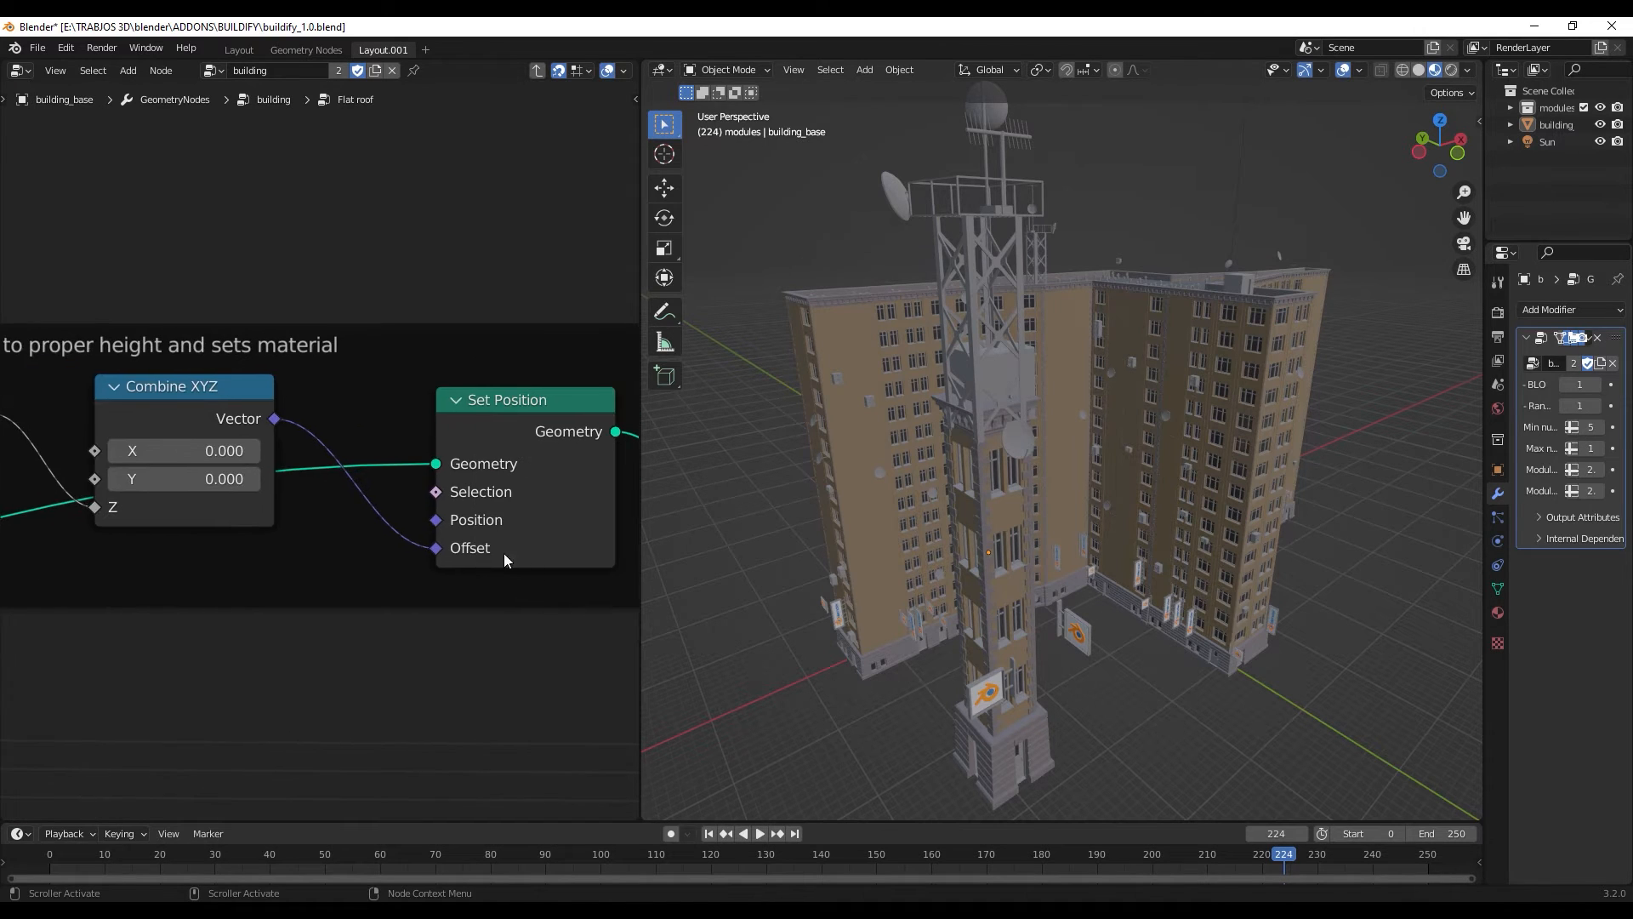
middle_click_drag(534, 557, 300, 462)
scroll(331, 449, "down", 6)
middle_click_drag(506, 560, 270, 529)
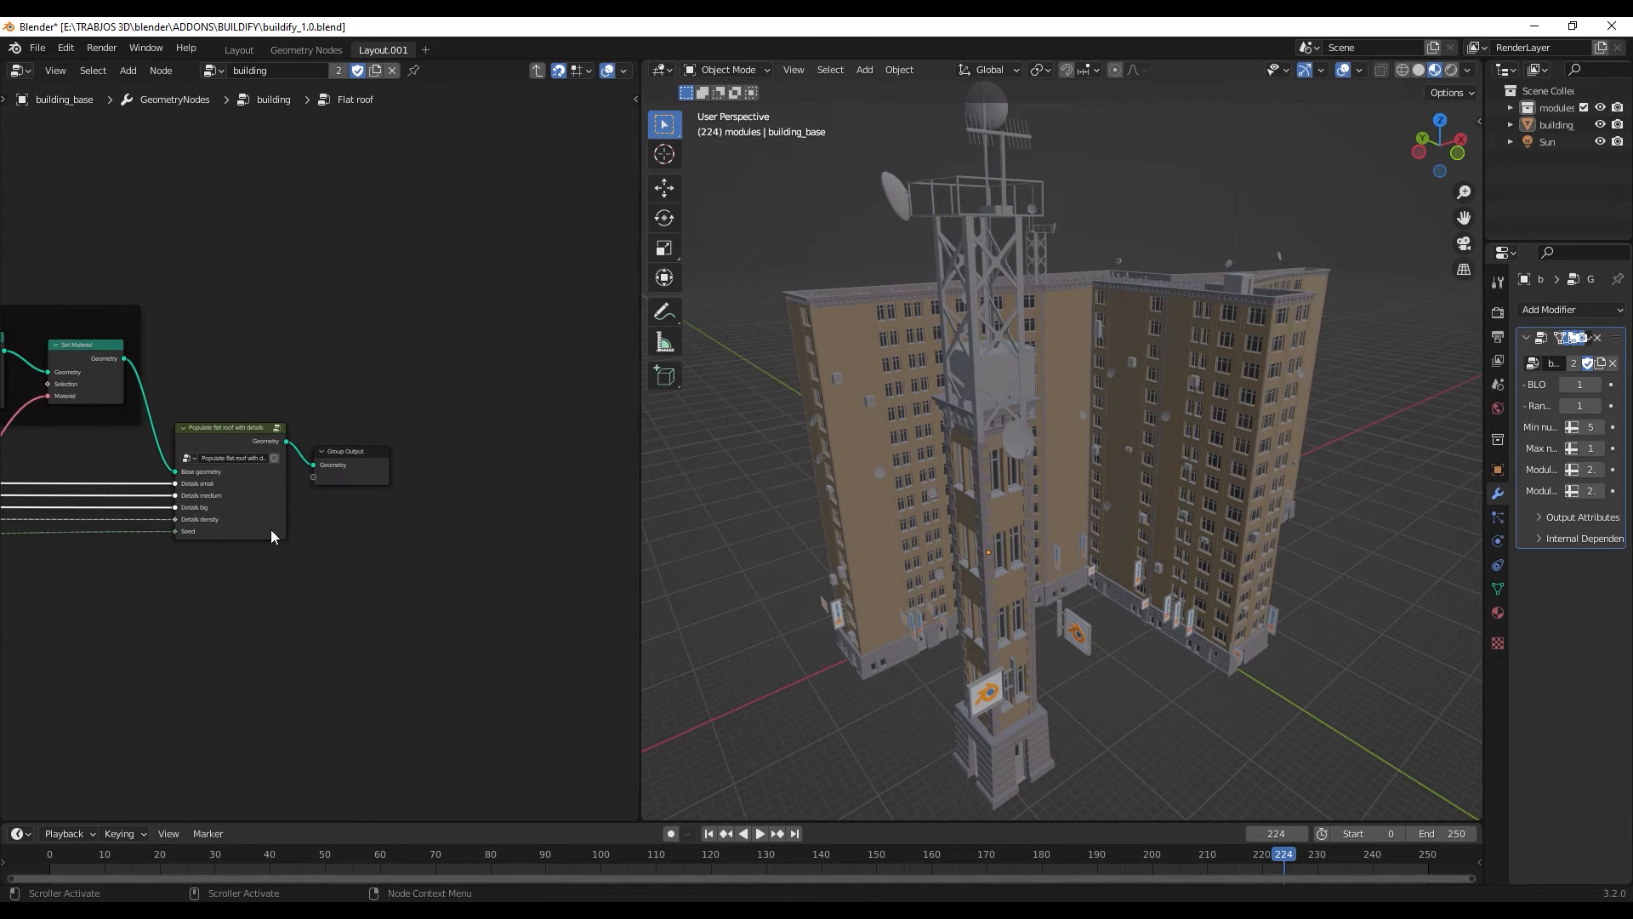
- Open the Populate flat roof with details group and examine the Map Range and comparison nodes that split faces for instancing
scroll(381, 460, "up", 4)
scroll(382, 453, "up", 1)
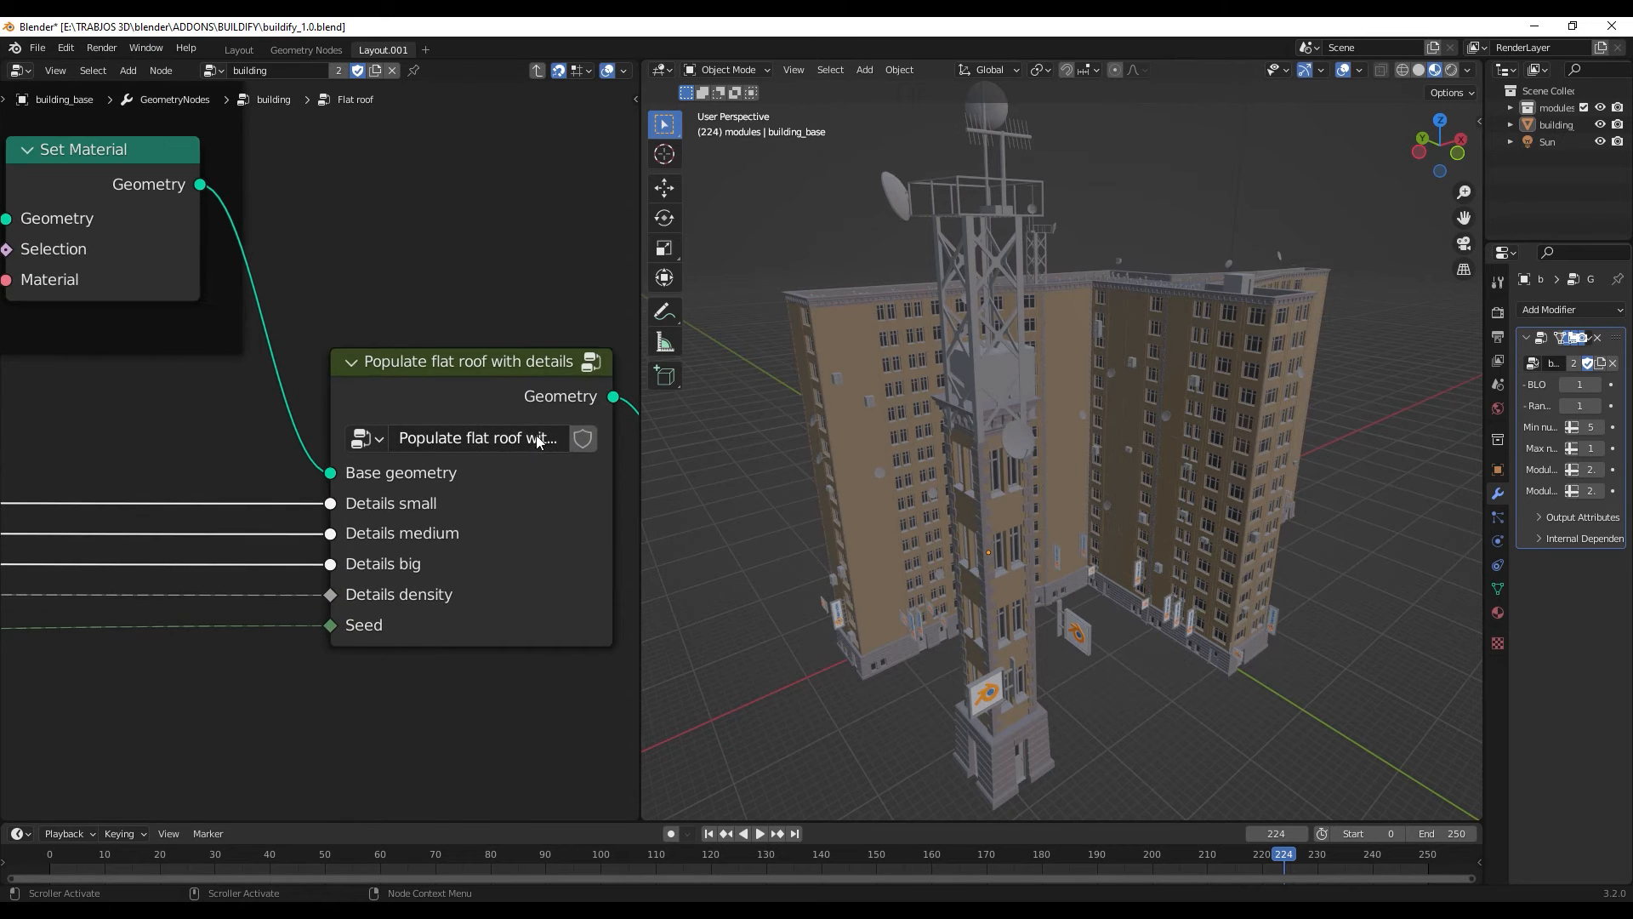
scroll(536, 435, "down", 2)
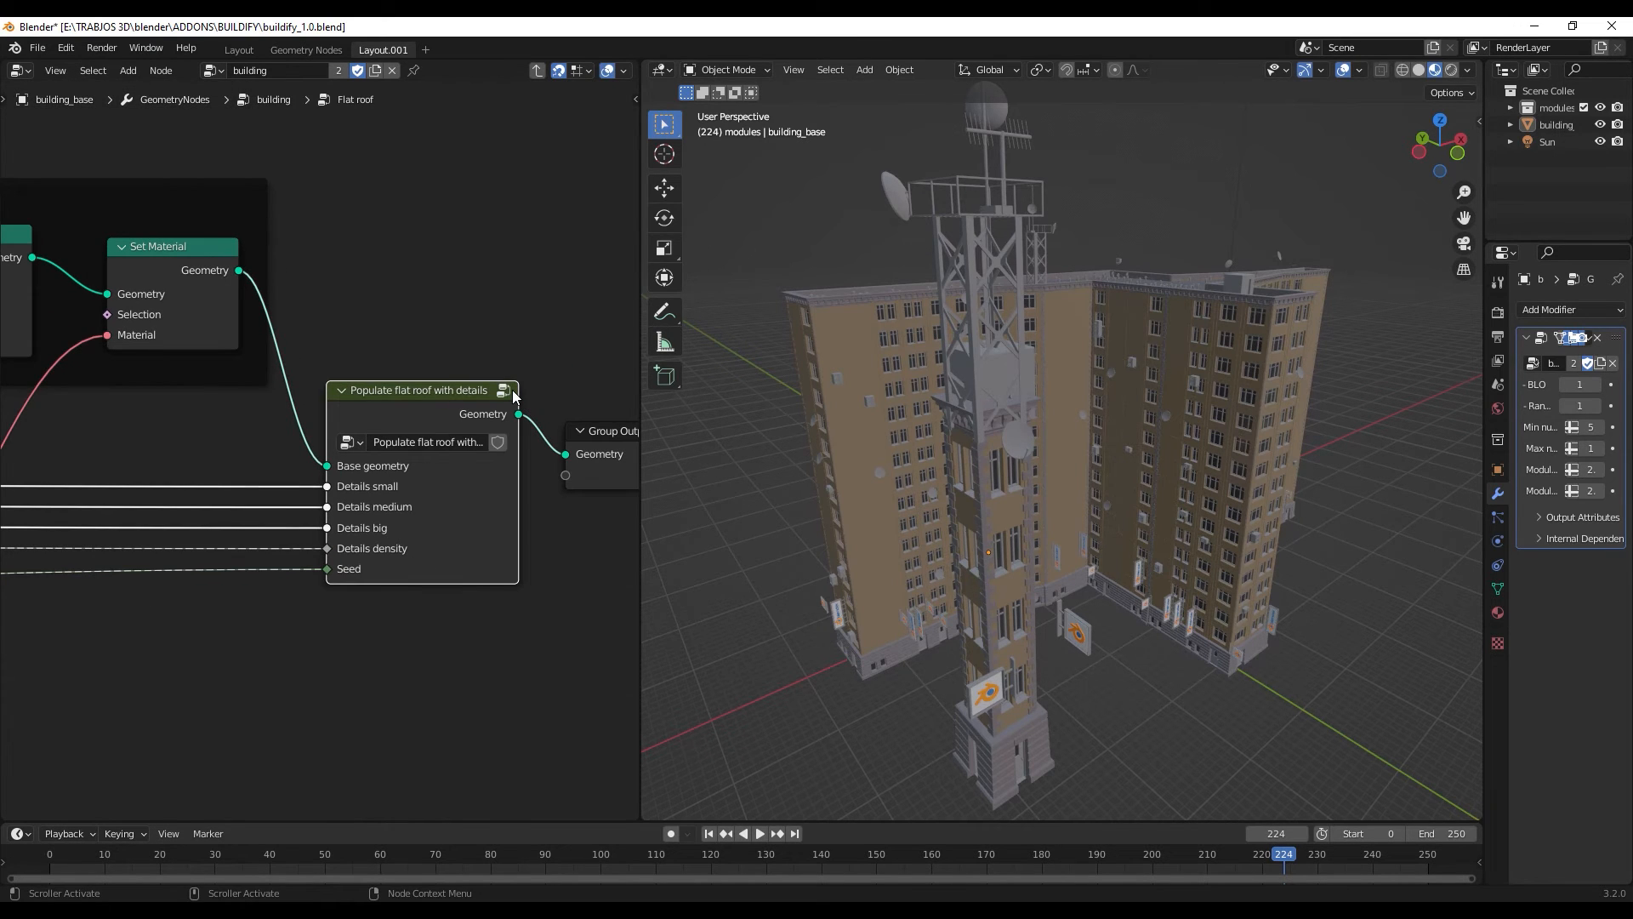
left_click(509, 392)
scroll(507, 419, "down", 3)
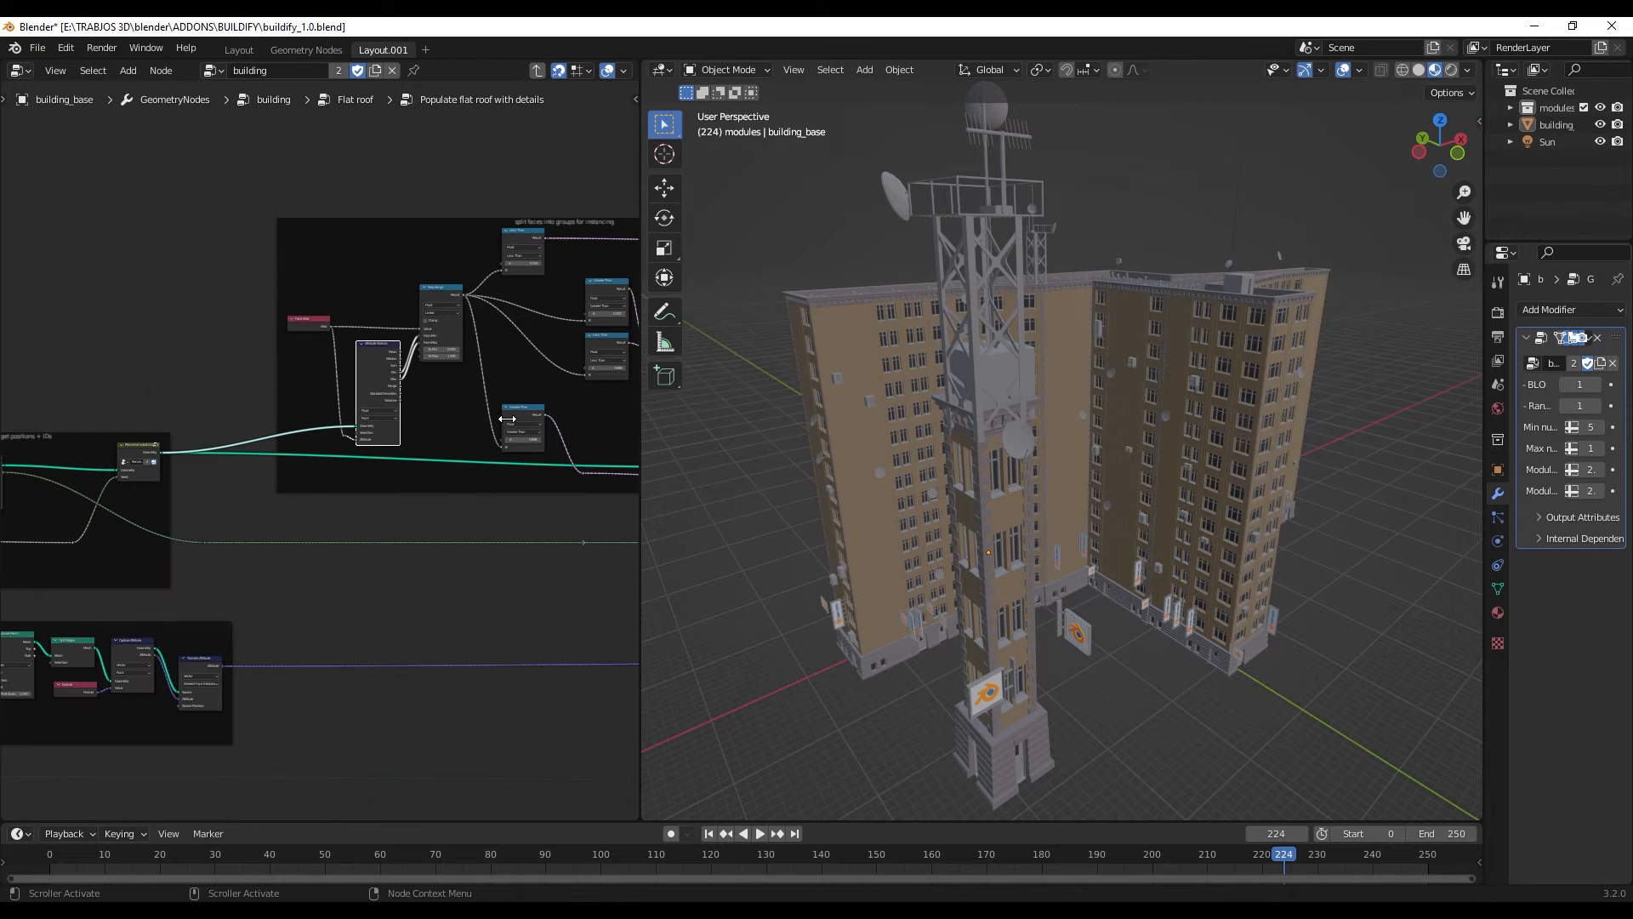
scroll(507, 418, "up", 2)
scroll(454, 354, "up", 3)
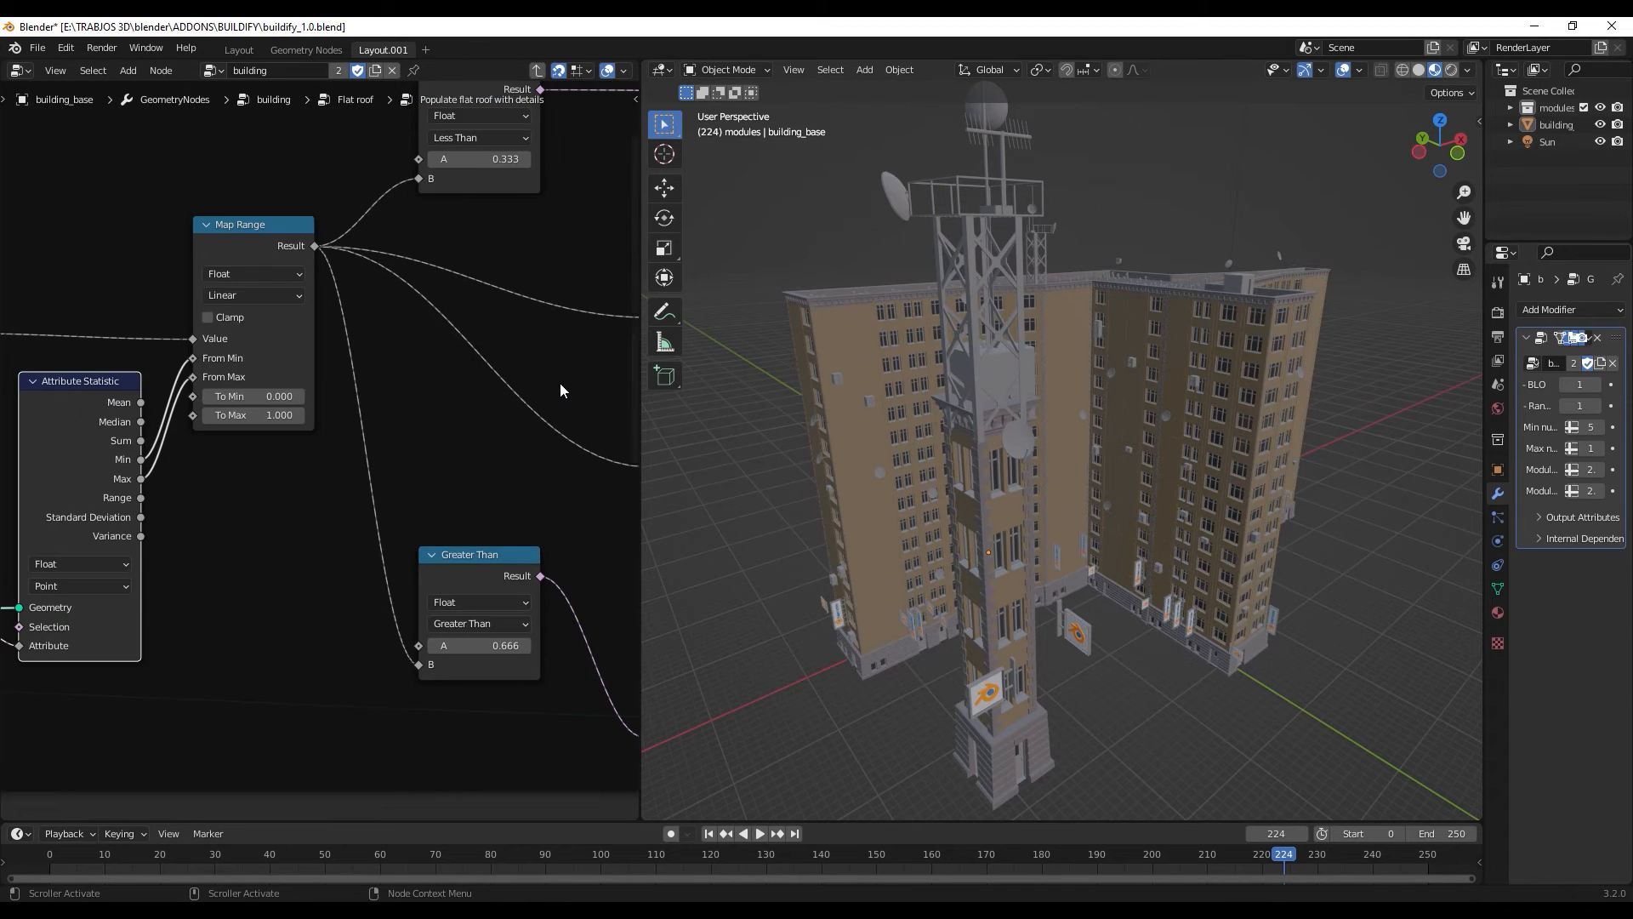
middle_click_drag(561, 390, 40, 505)
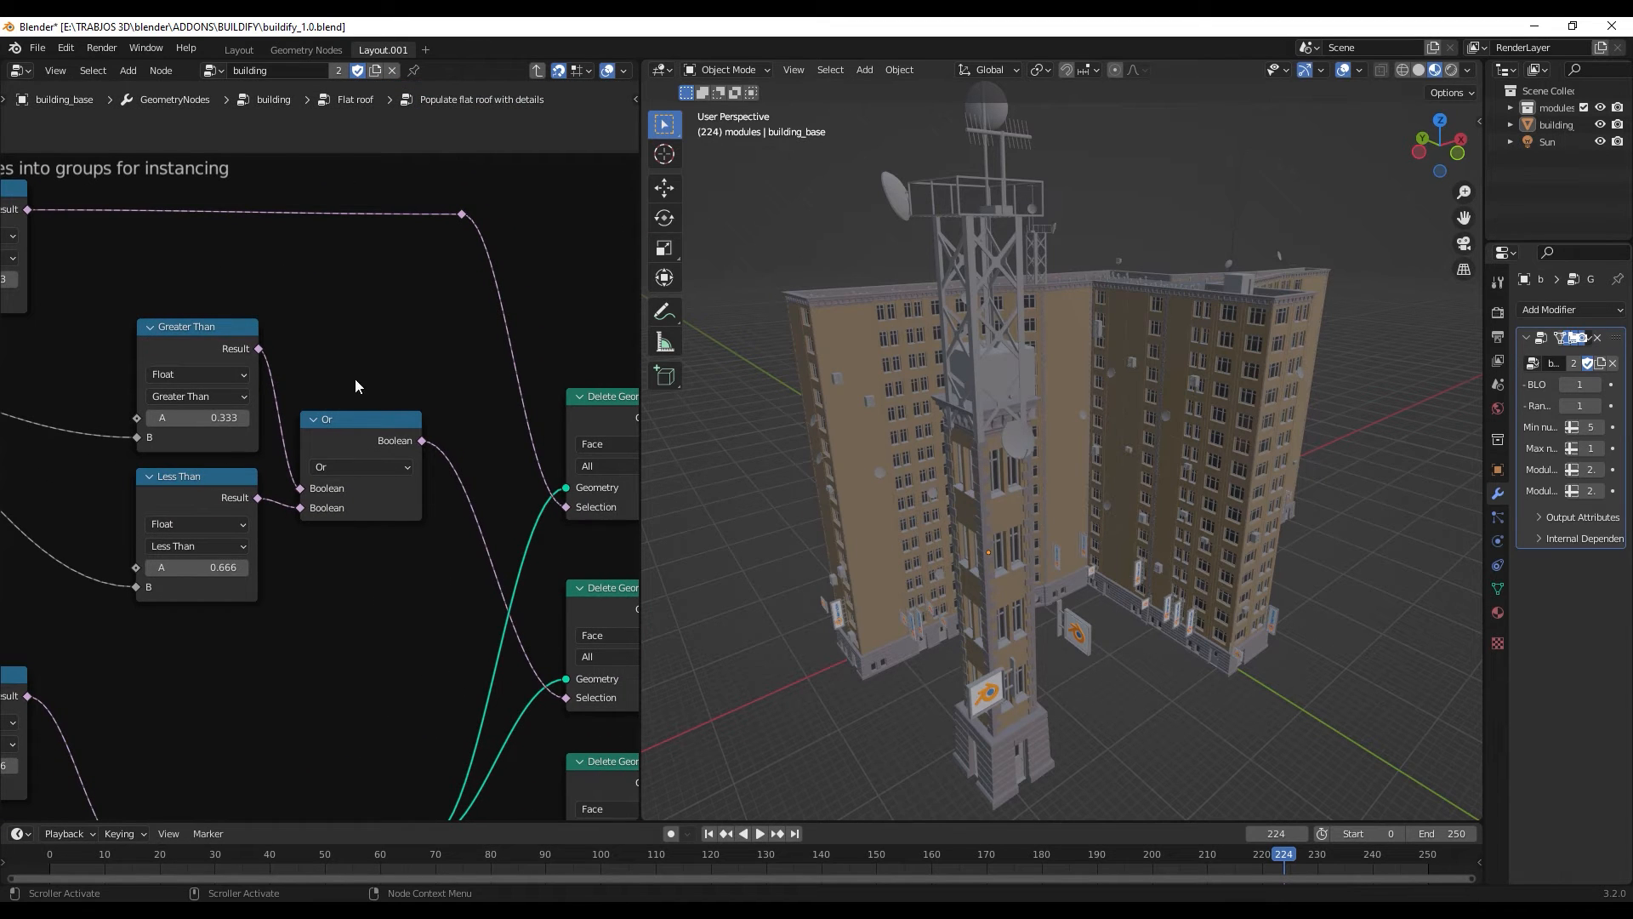
middle_click_drag(345, 370, 346, 300)
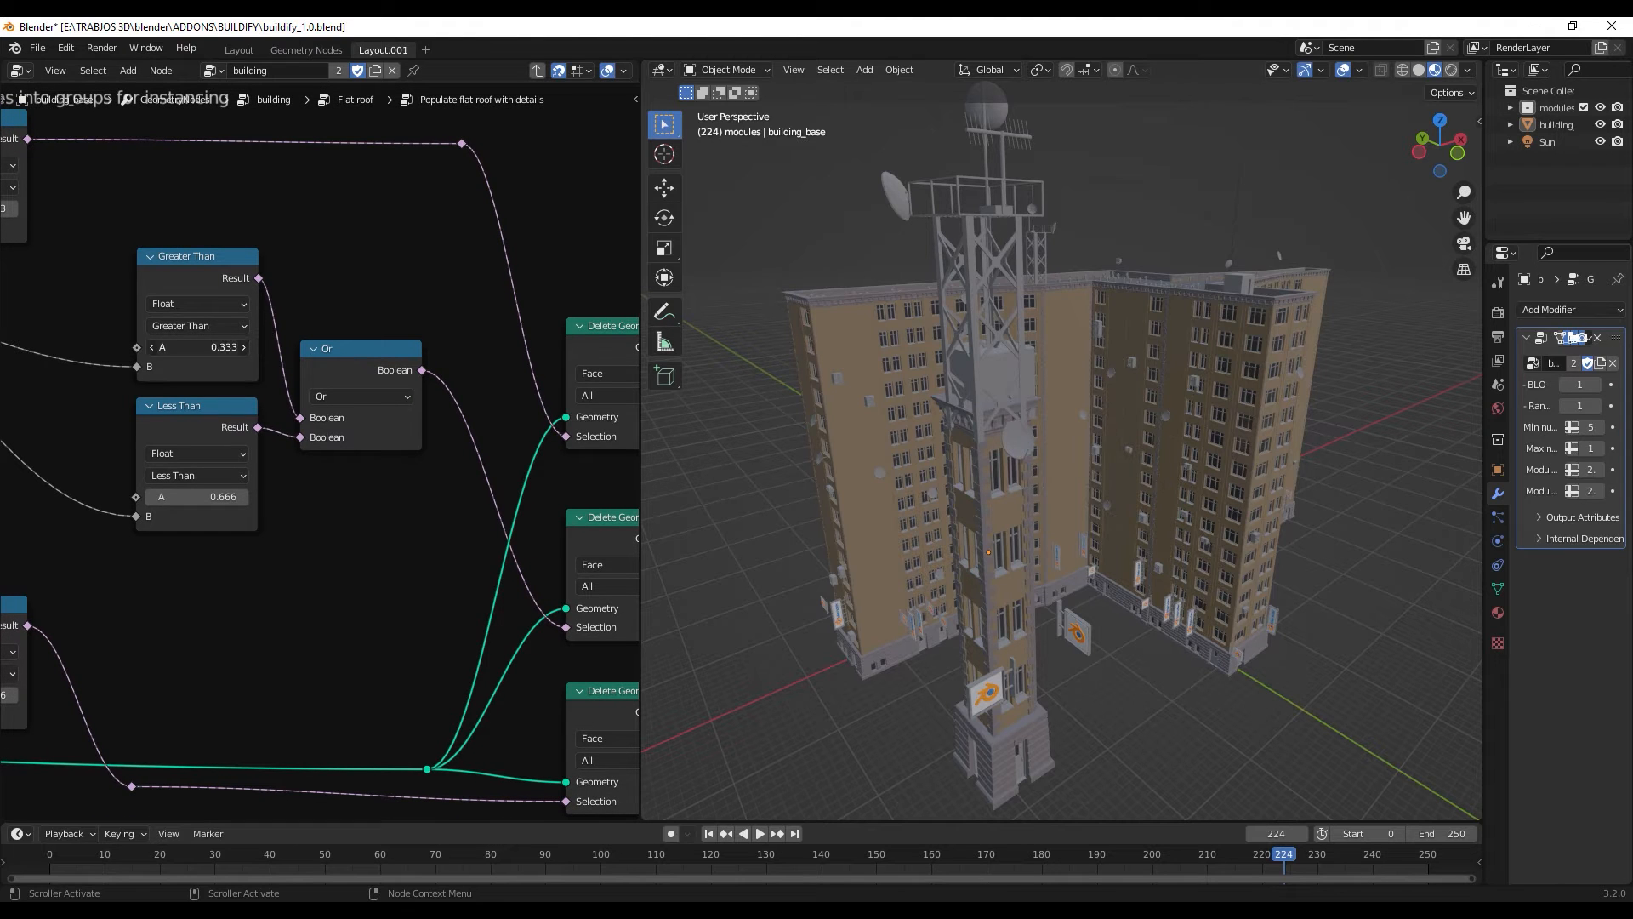
- Try a value A of -14.367 in the Greater Than node feeding the Or node and inspect the rooftop props up close
left_click_drag(197, 347, 54, 347)
middle_click_drag(809, 337, 818, 386)
scroll(966, 430, "up", 5)
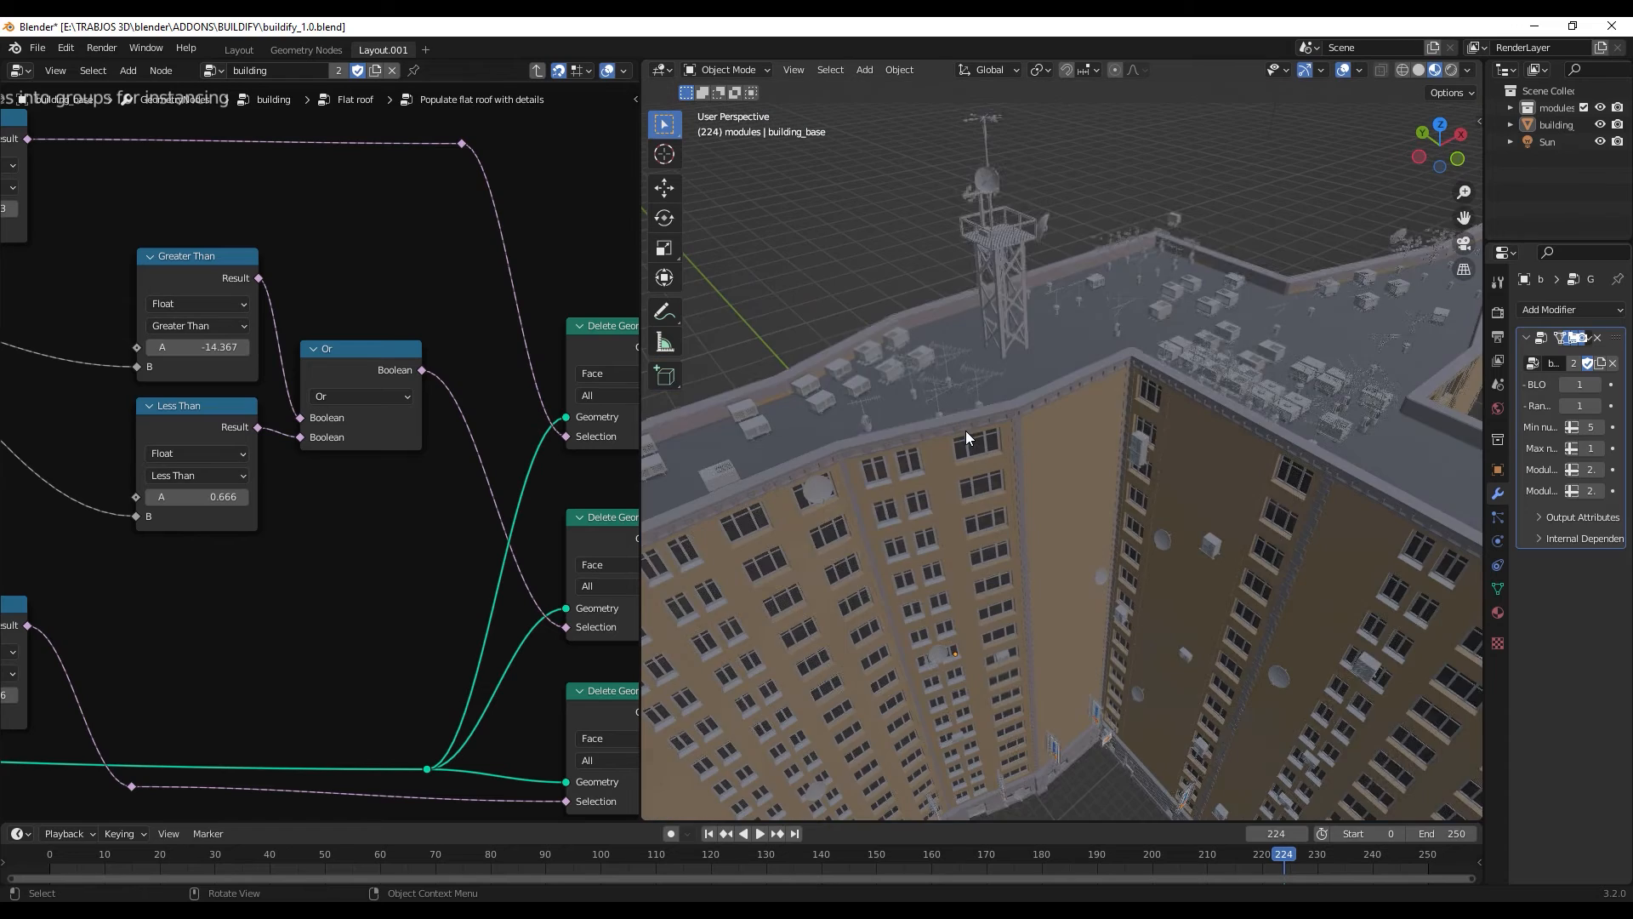
middle_click_drag(915, 427, 1006, 426)
scroll(1002, 410, "up", 5)
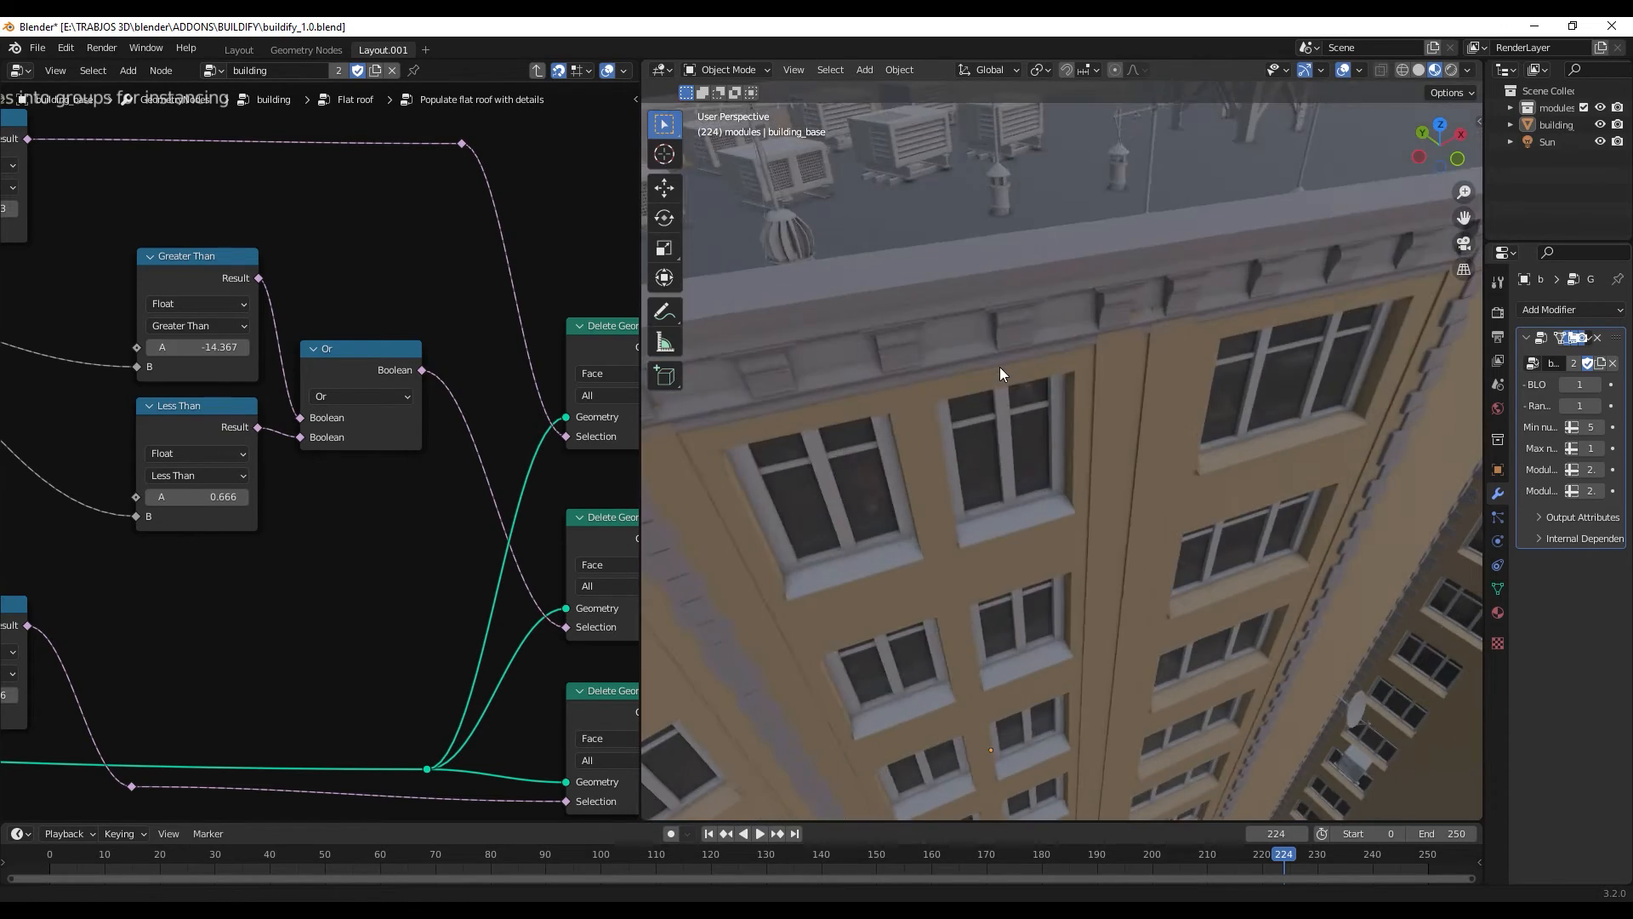
scroll(998, 366, "down", 3)
middle_click_drag(999, 365, 968, 458)
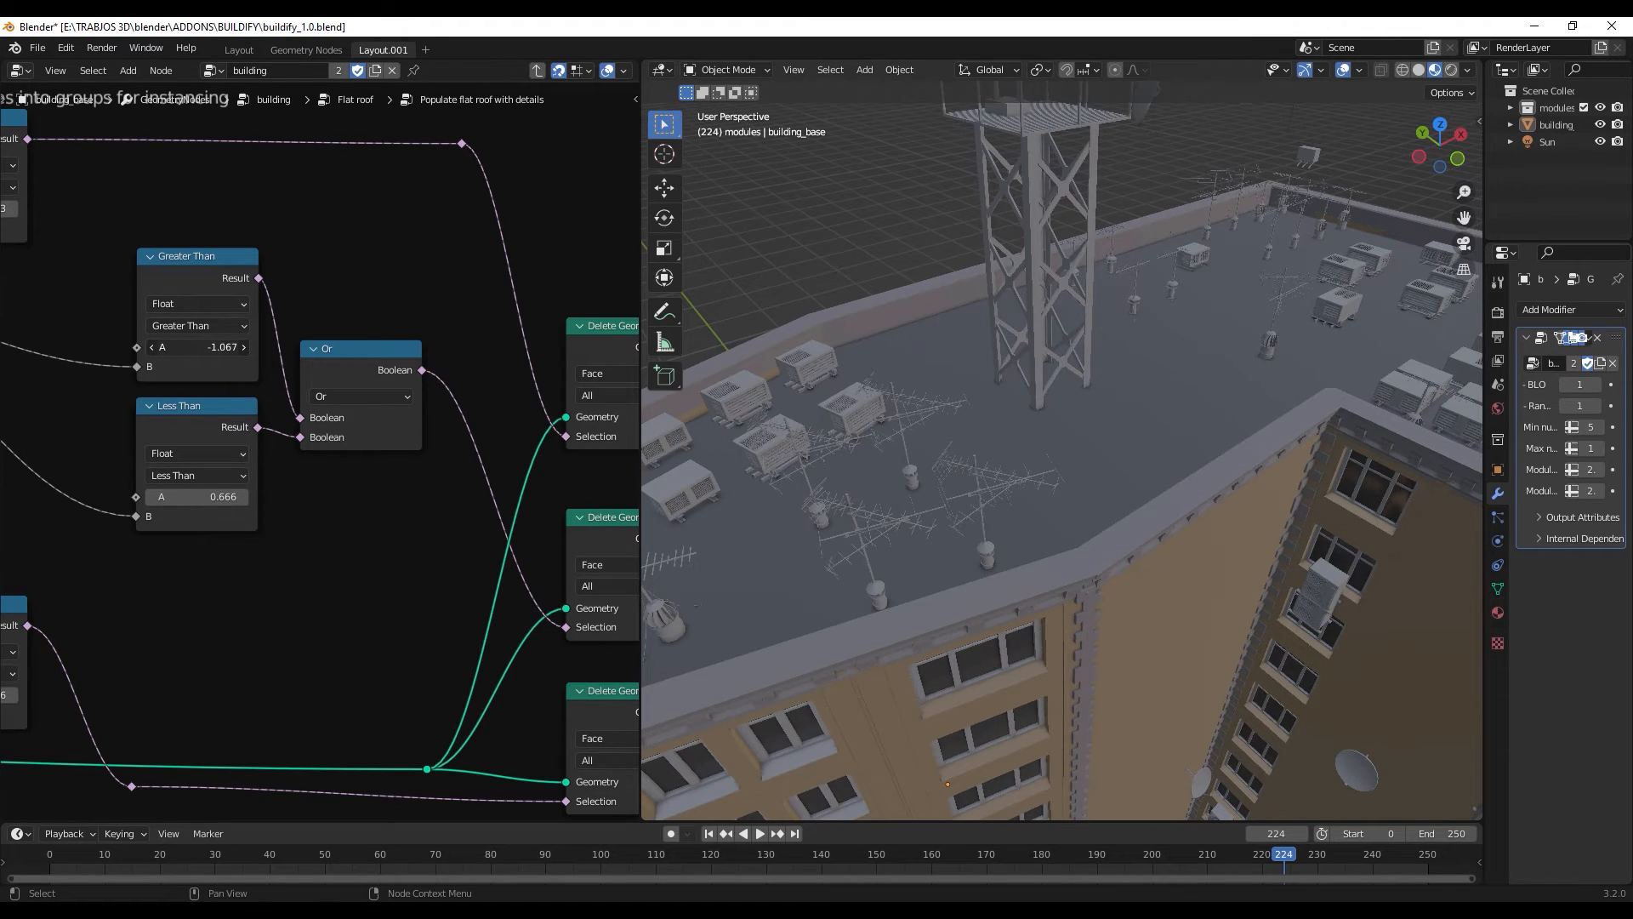
- Set value A to -10.467 in the Greater Than node and 0.566 in the Less Than node feeding the Or node
mouse_move(204, 347)
left_mouse_down()
mouse_move(247, 347)
mouse_move(174, 347)
left_mouse_up()
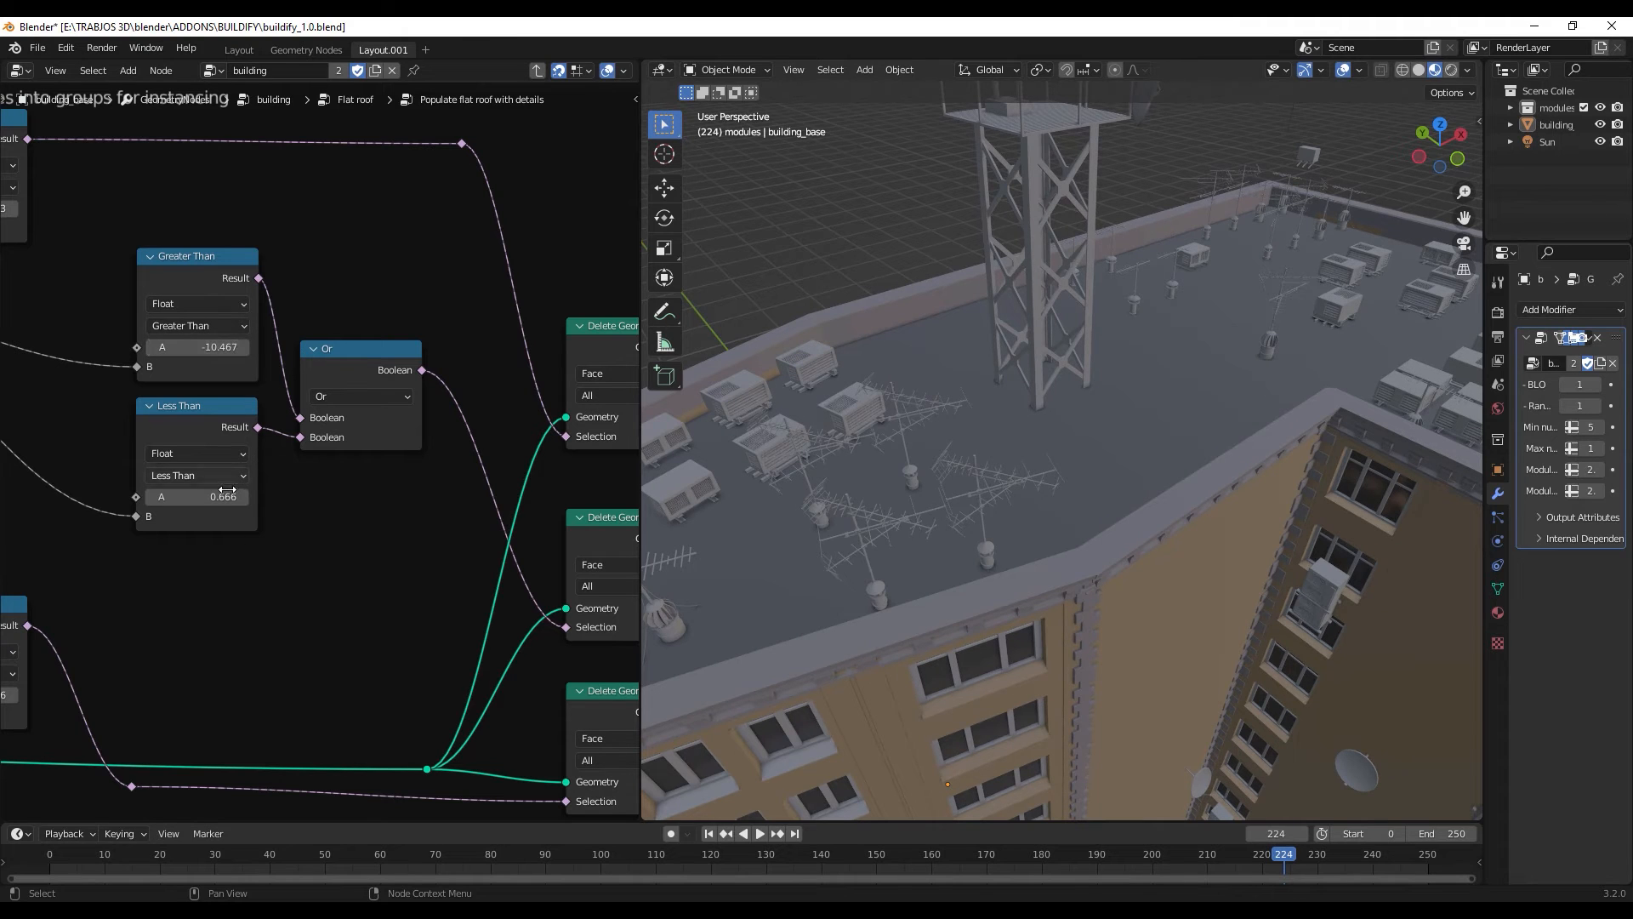
mouse_move(227, 496)
left_mouse_down()
mouse_move(174, 496)
mouse_move(212, 496)
left_mouse_up()
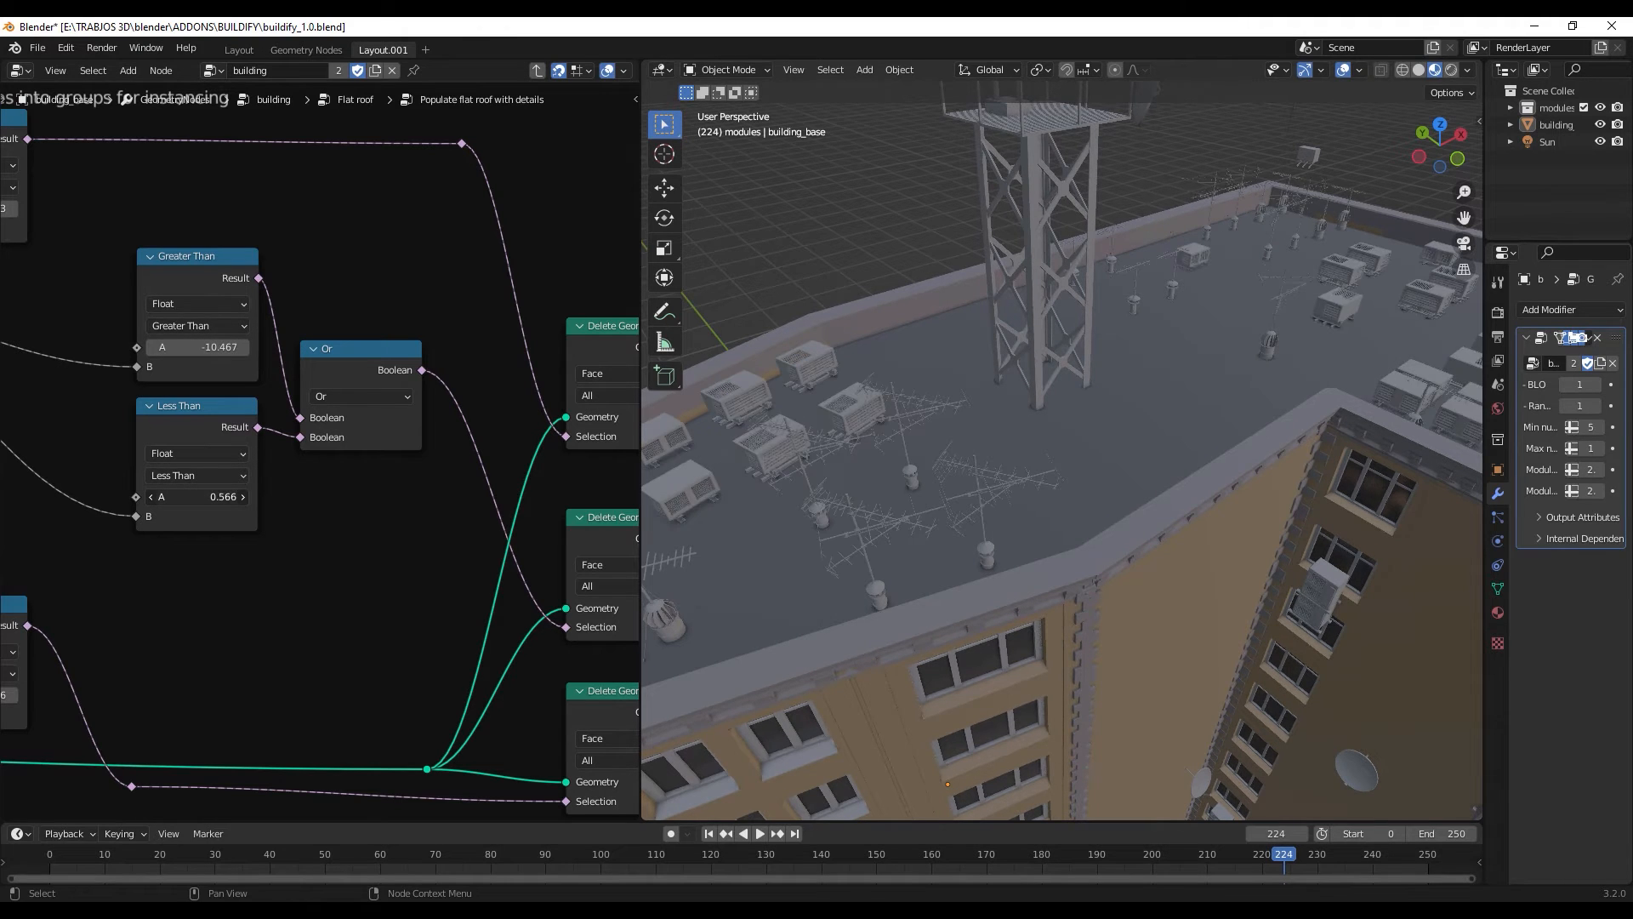
scroll(926, 413, "down", 10)
middle_click_drag(925, 414, 1000, 485)
scroll(1001, 492, "up", 8)
scroll(1001, 491, "down", 4)
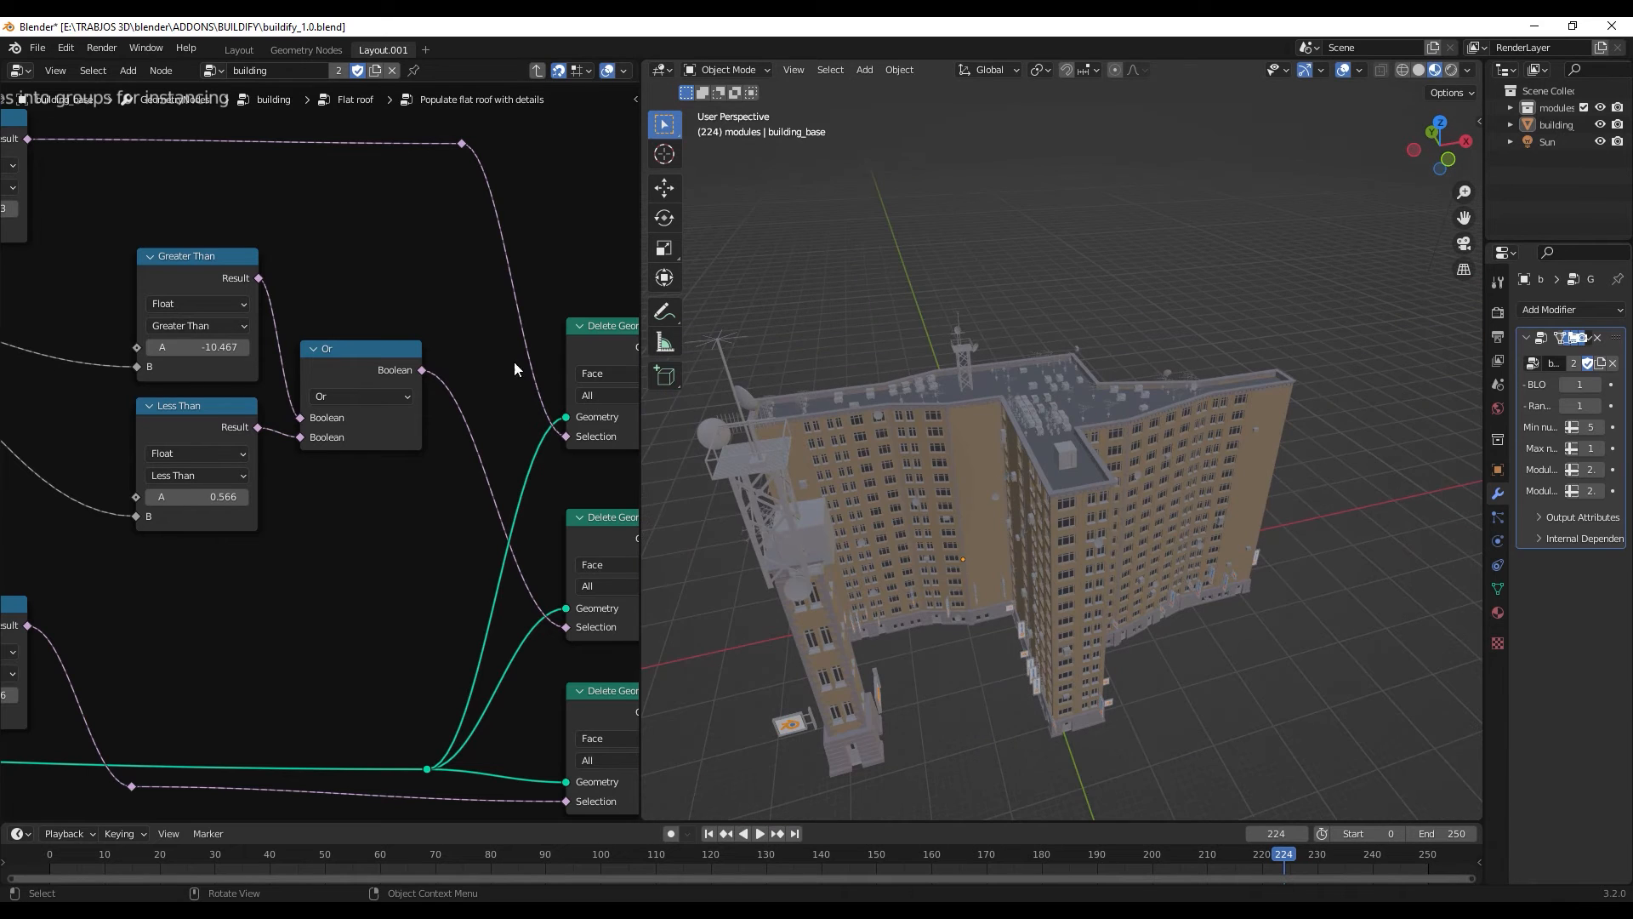
- Return to the parent building node group and expand the 3D viewport over the node editor area
left_click(537, 70)
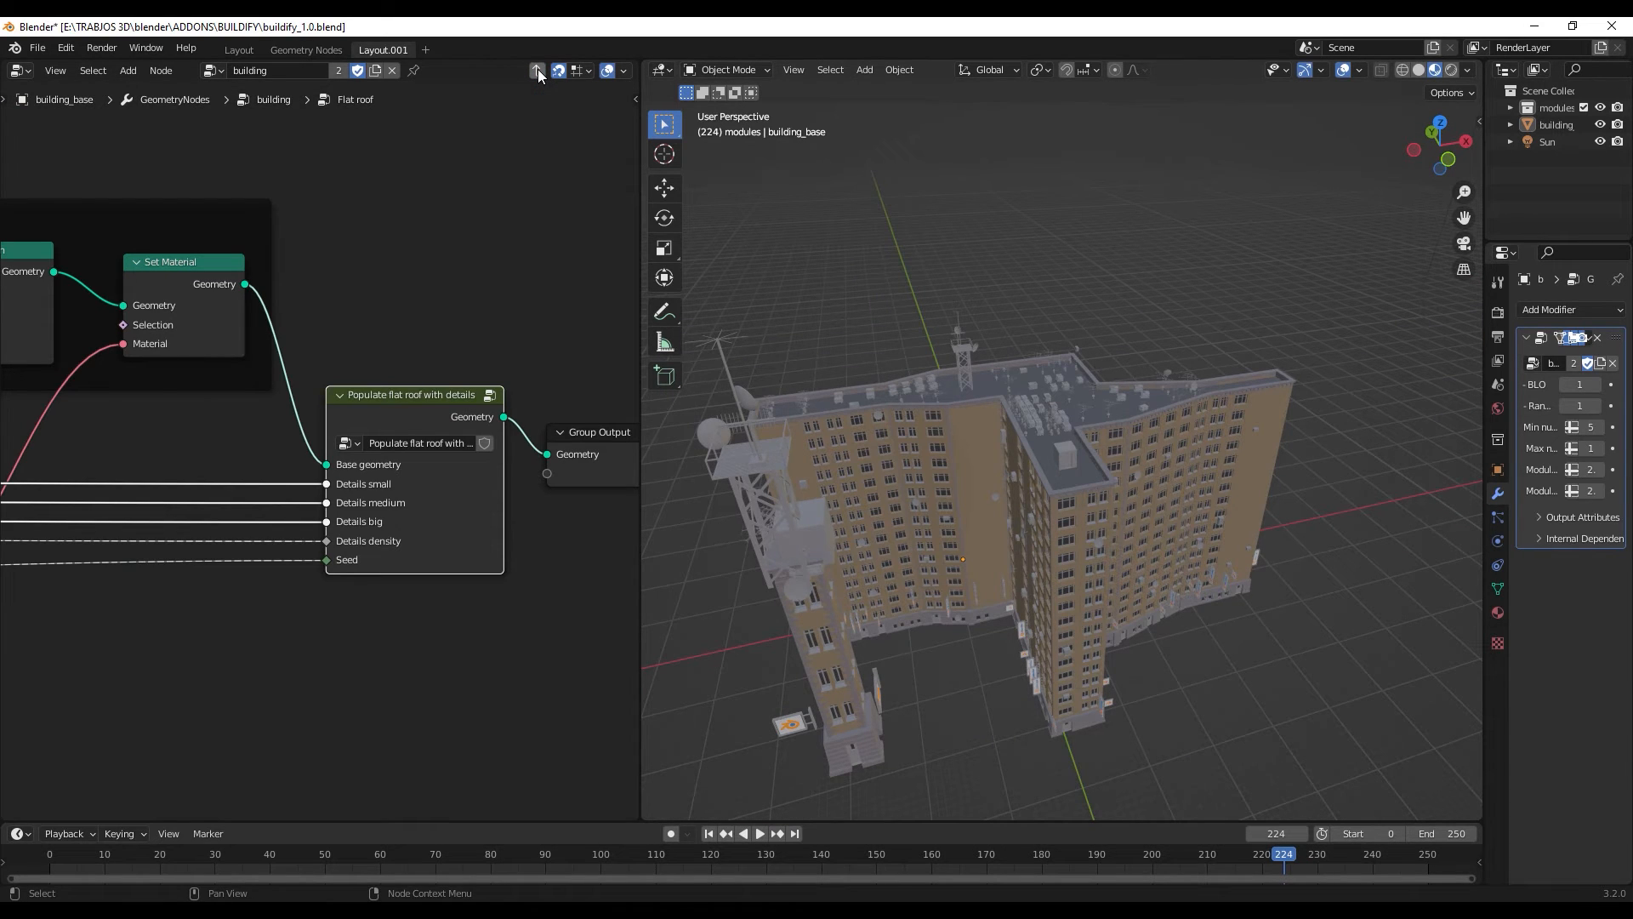
left_click(541, 70)
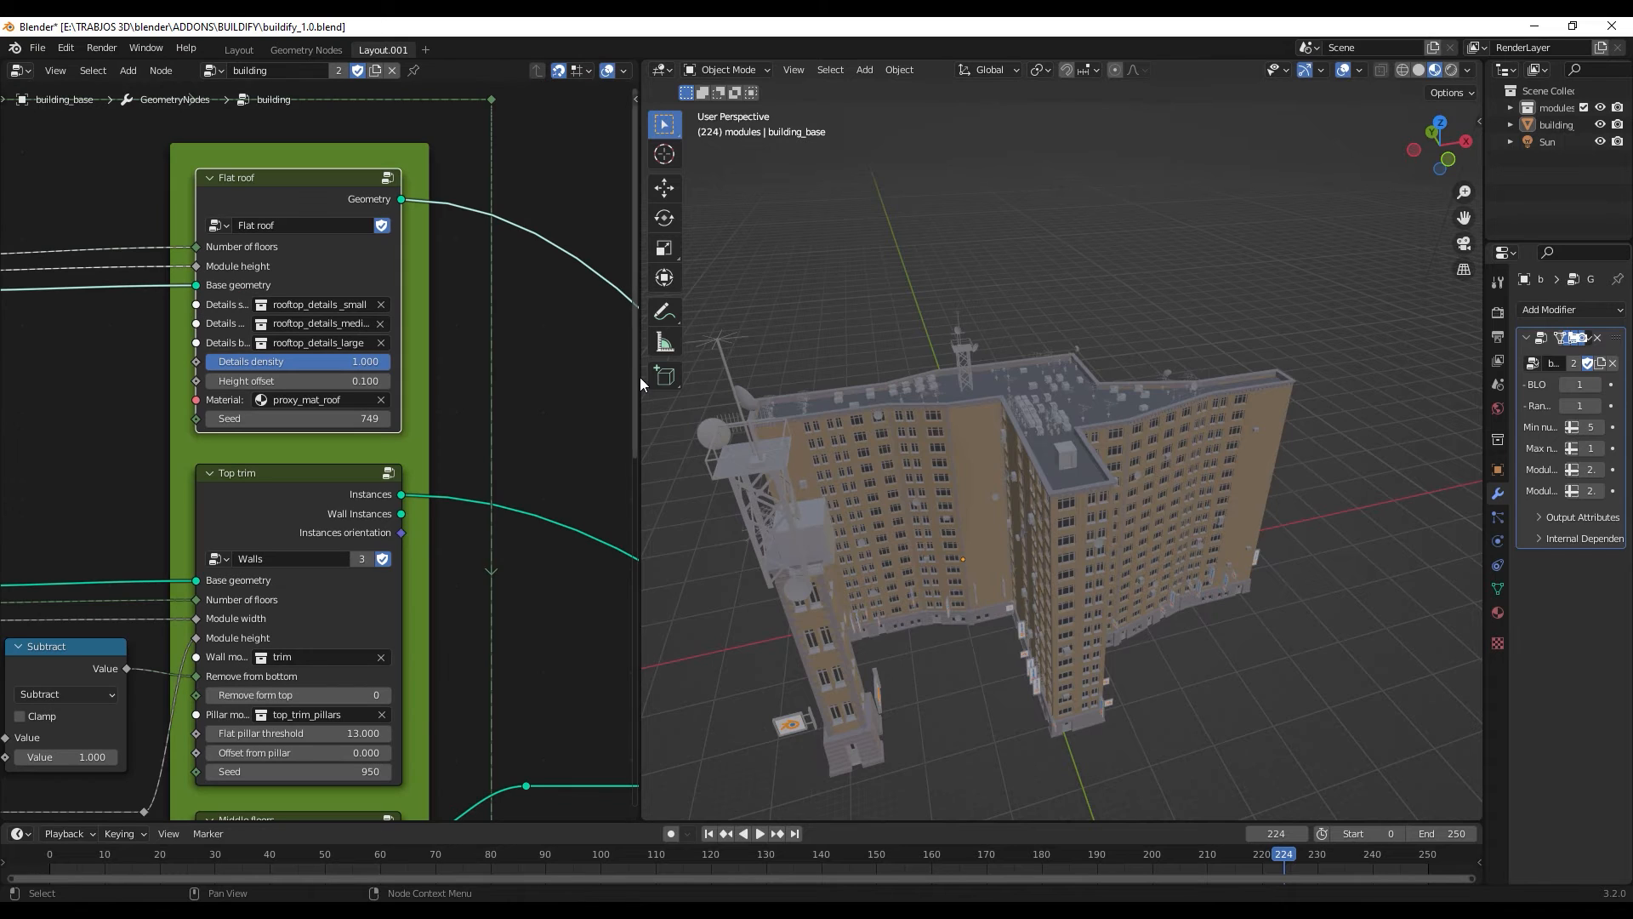
left_click_drag(642, 405, 425, 406)
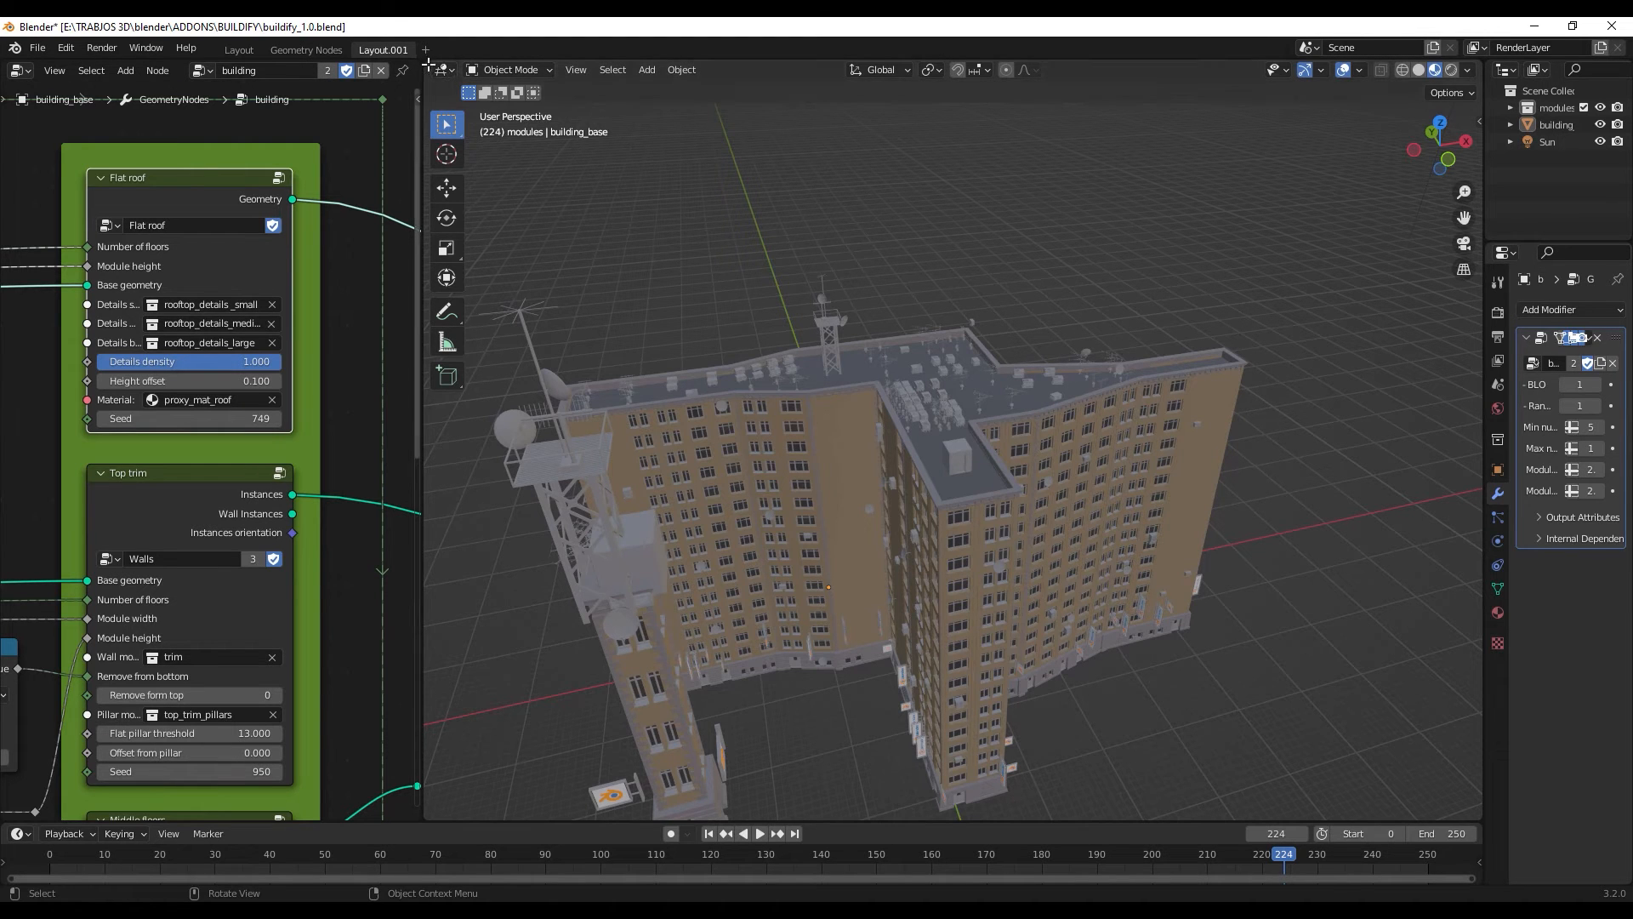
left_click_drag(428, 65, 513, 137)
scroll(718, 290, "down", 5)
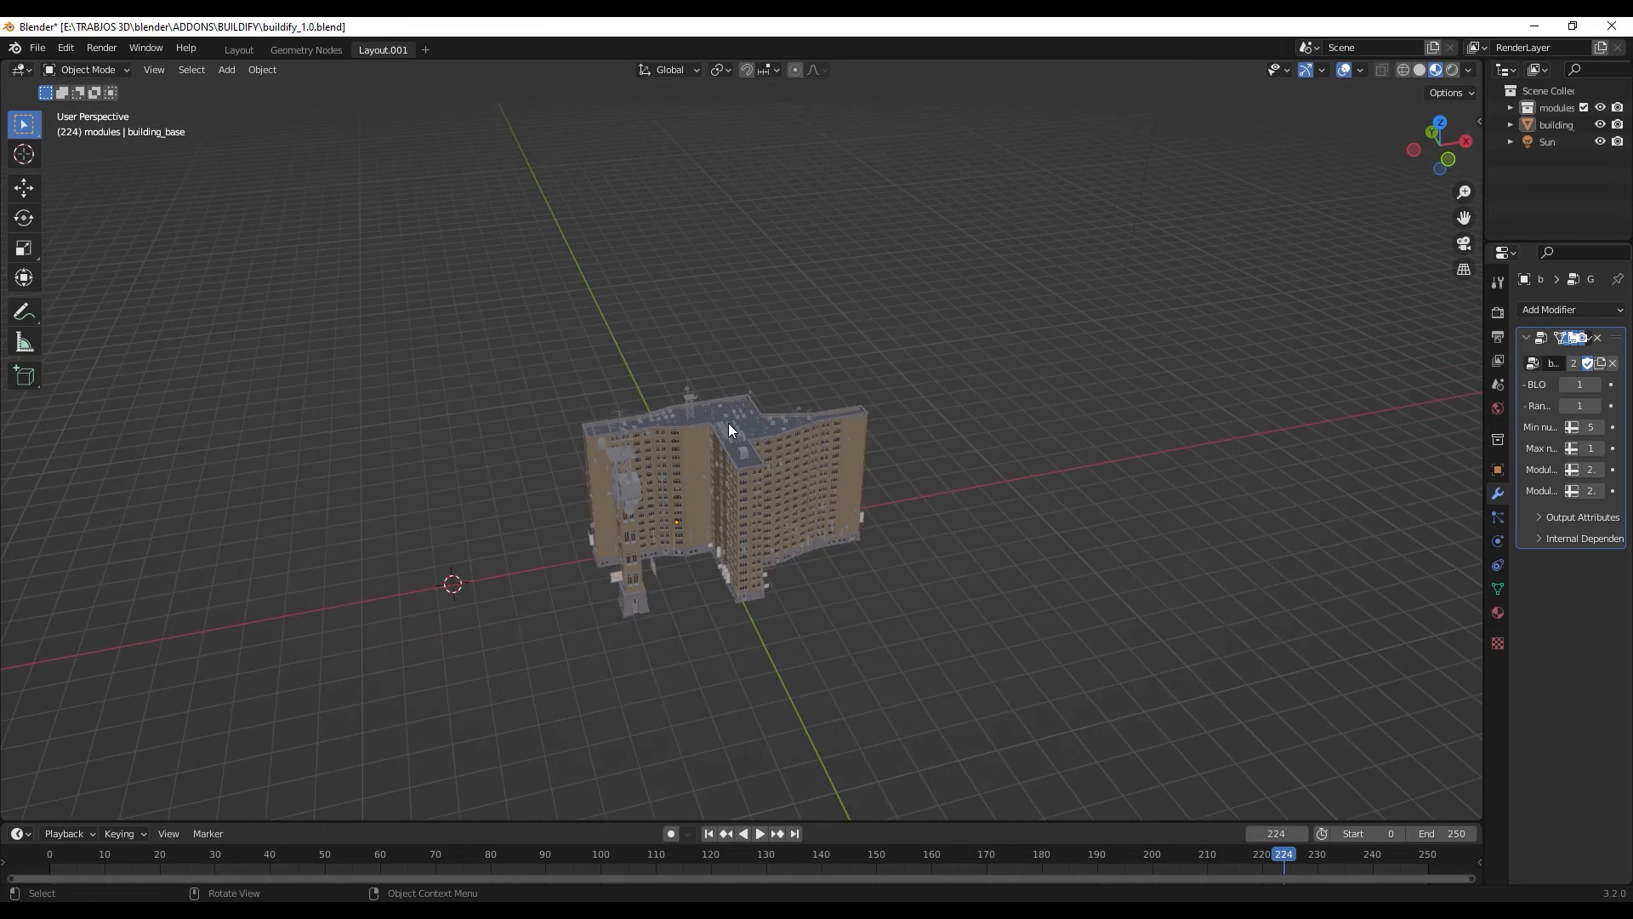
scroll(738, 397, "up", 3)
scroll(748, 420, "down", 2)
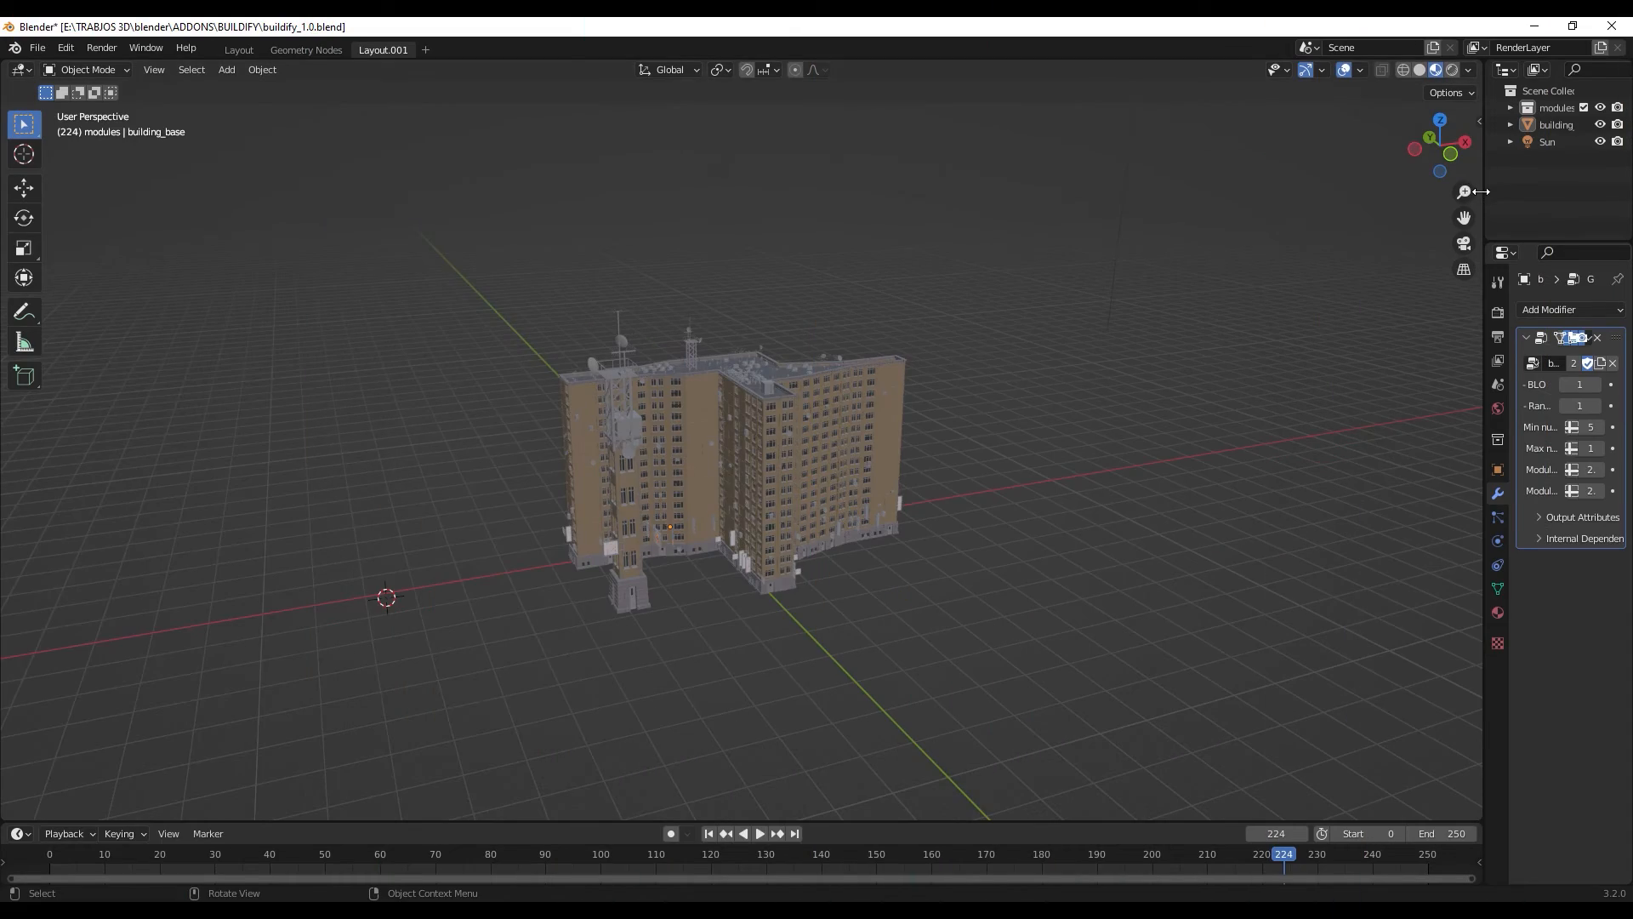
- Select the building_base object and inspect the whole building in the enlarged viewport
left_click(762, 436)
scroll(762, 437, "up", 2)
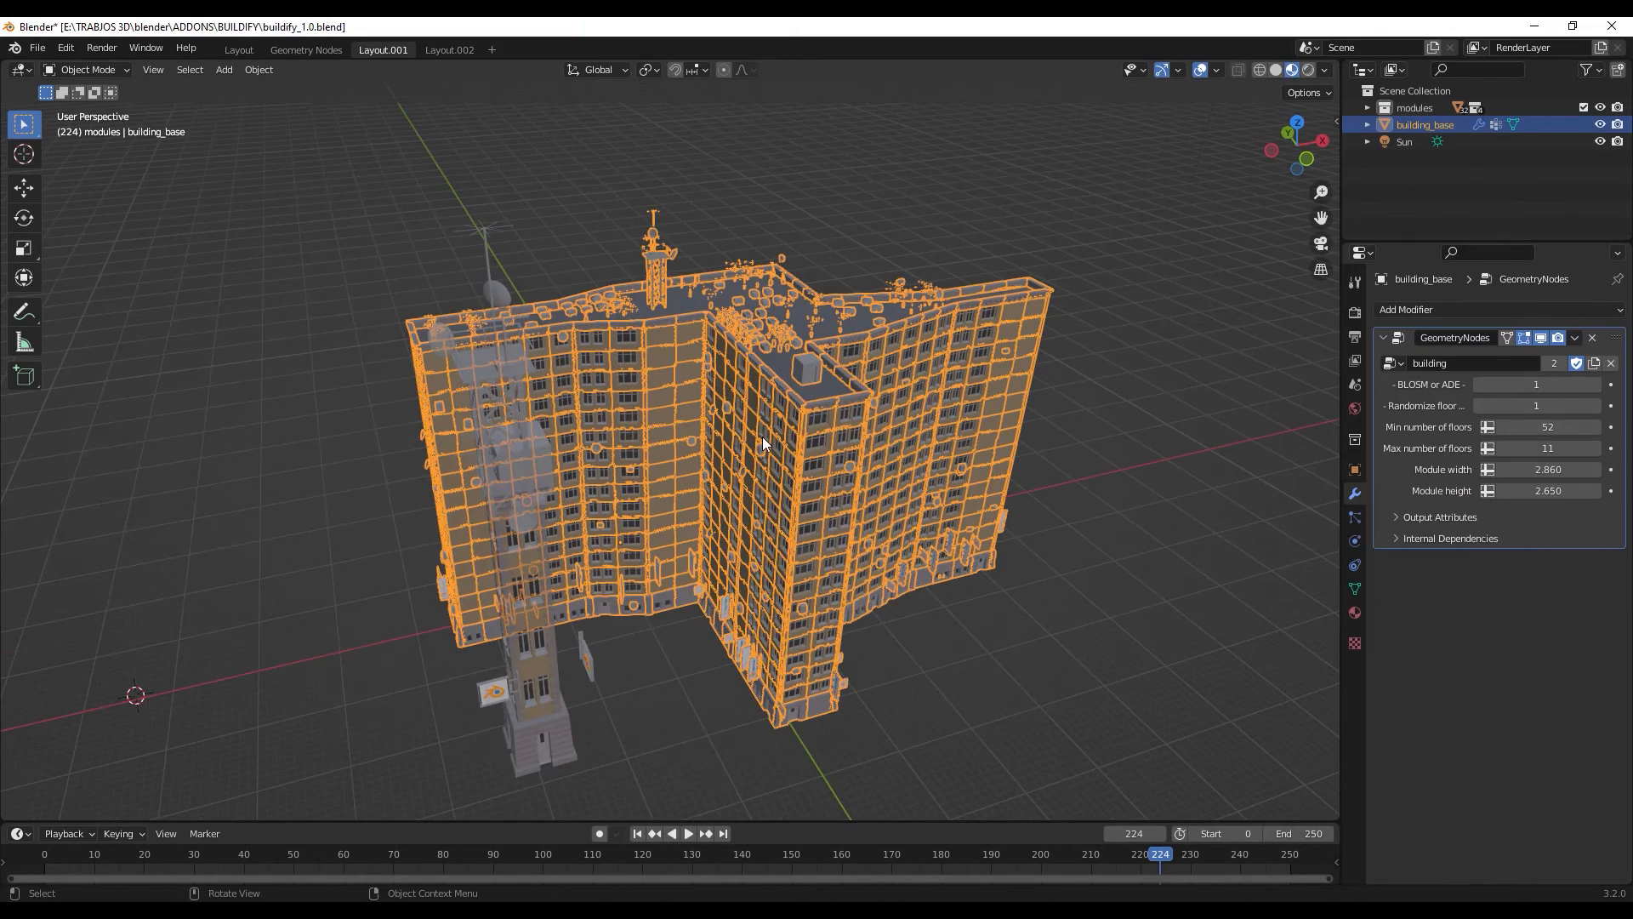
scroll(762, 437, "down", 2)
scroll(759, 431, "down", 2)
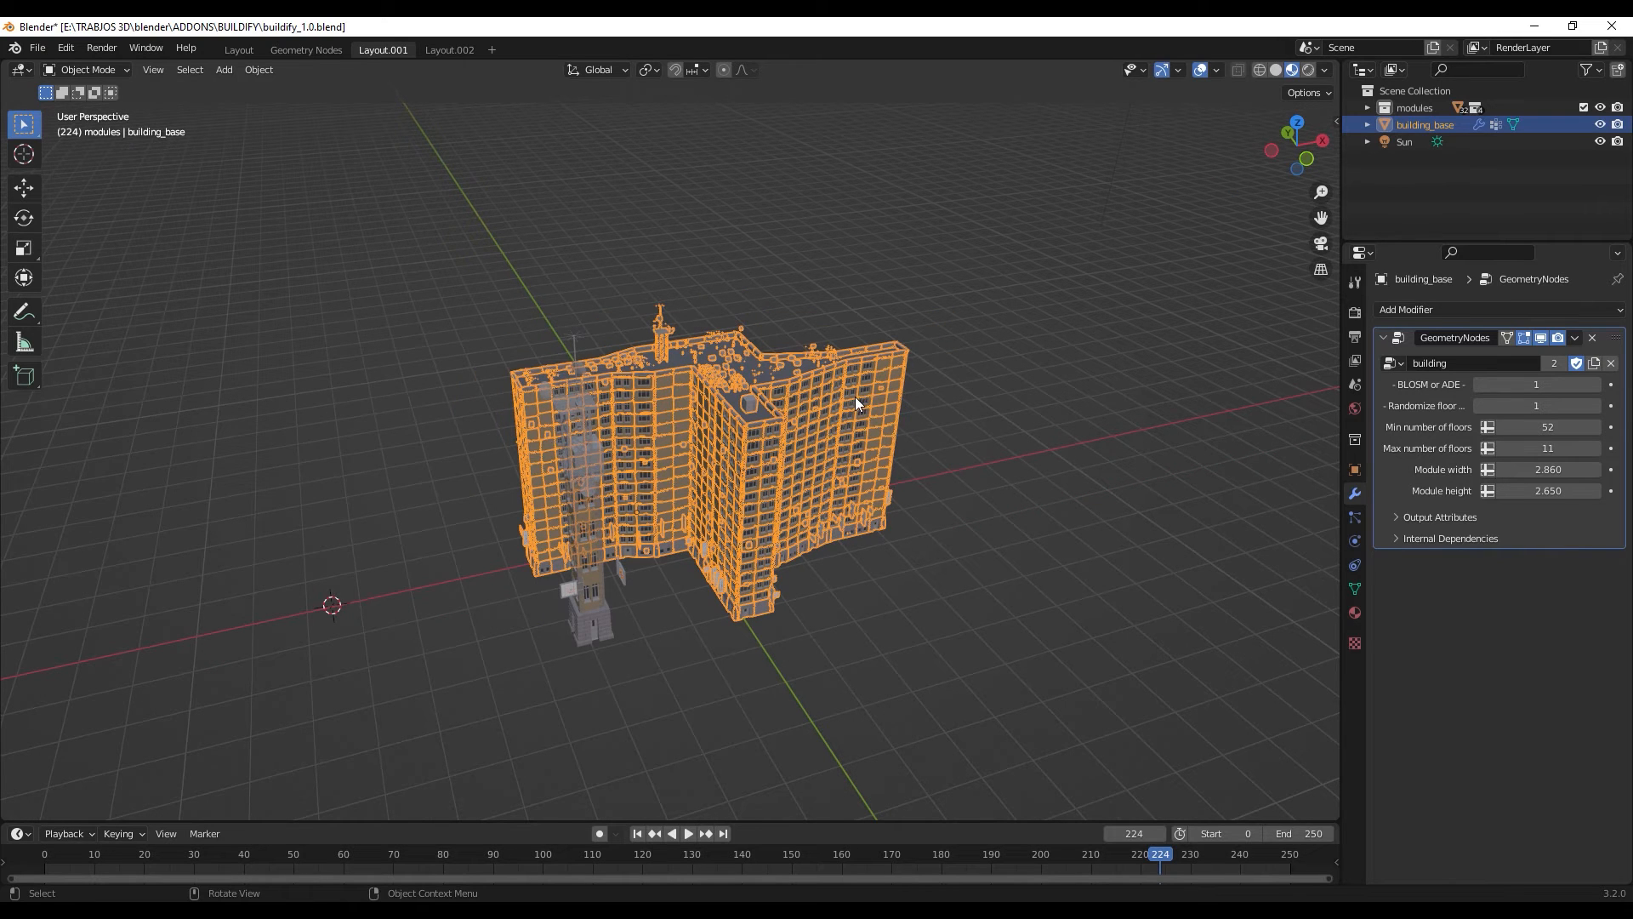
scroll(855, 397, "down", 1)
scroll(886, 421, "down", 1)
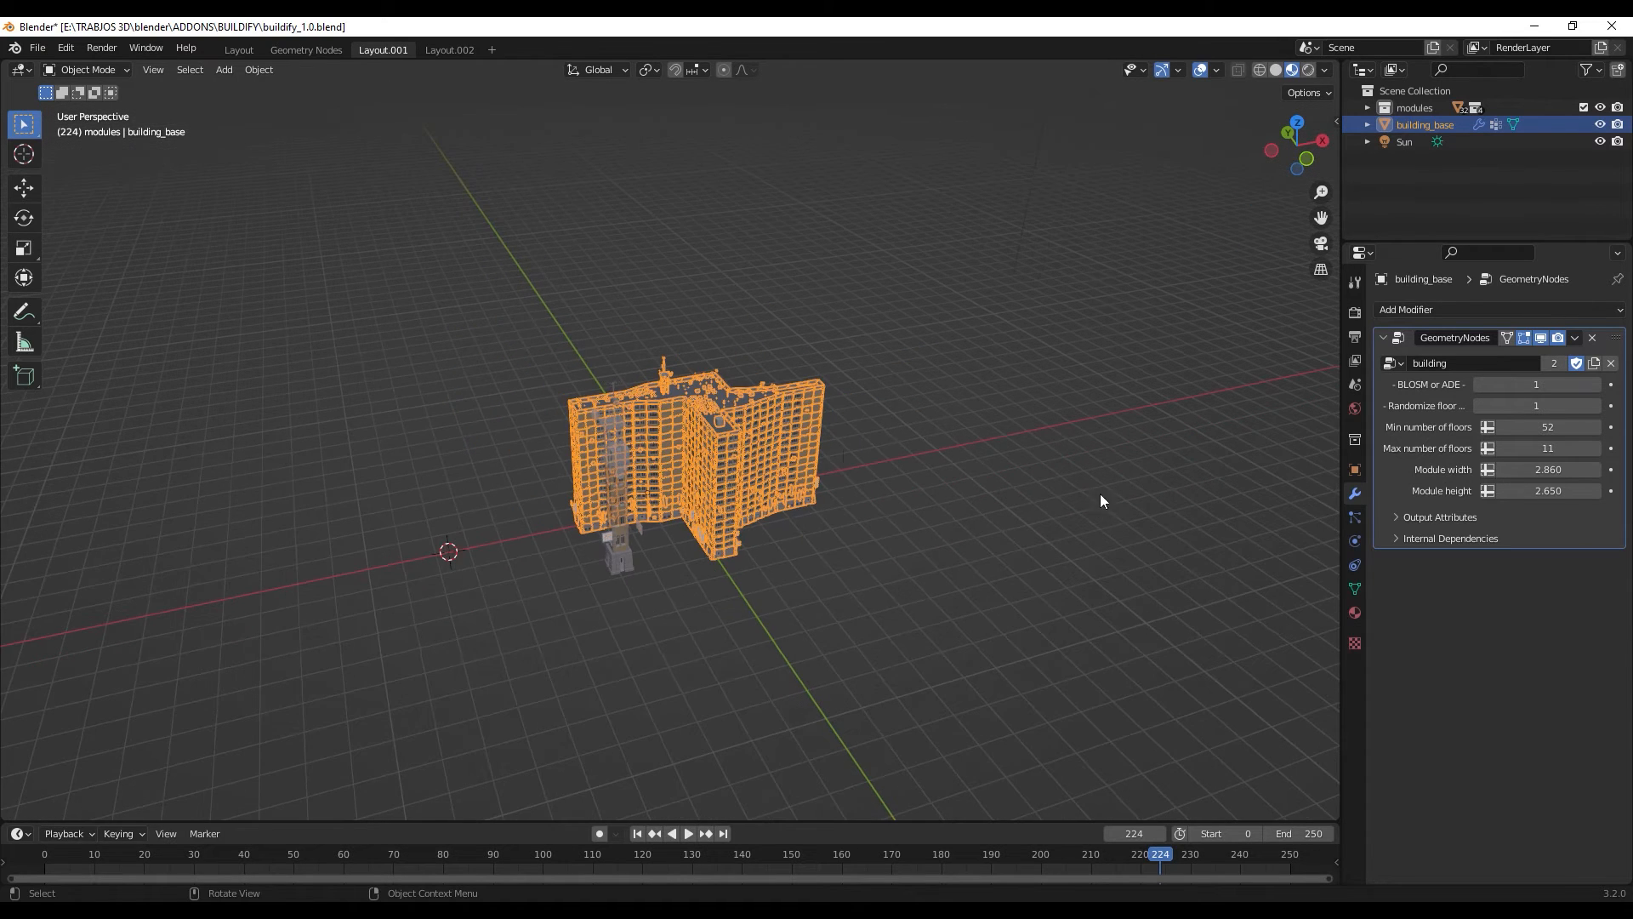
- Deselect the building and show the blender-osm import settings in the viewport sidebar
left_click(1122, 417)
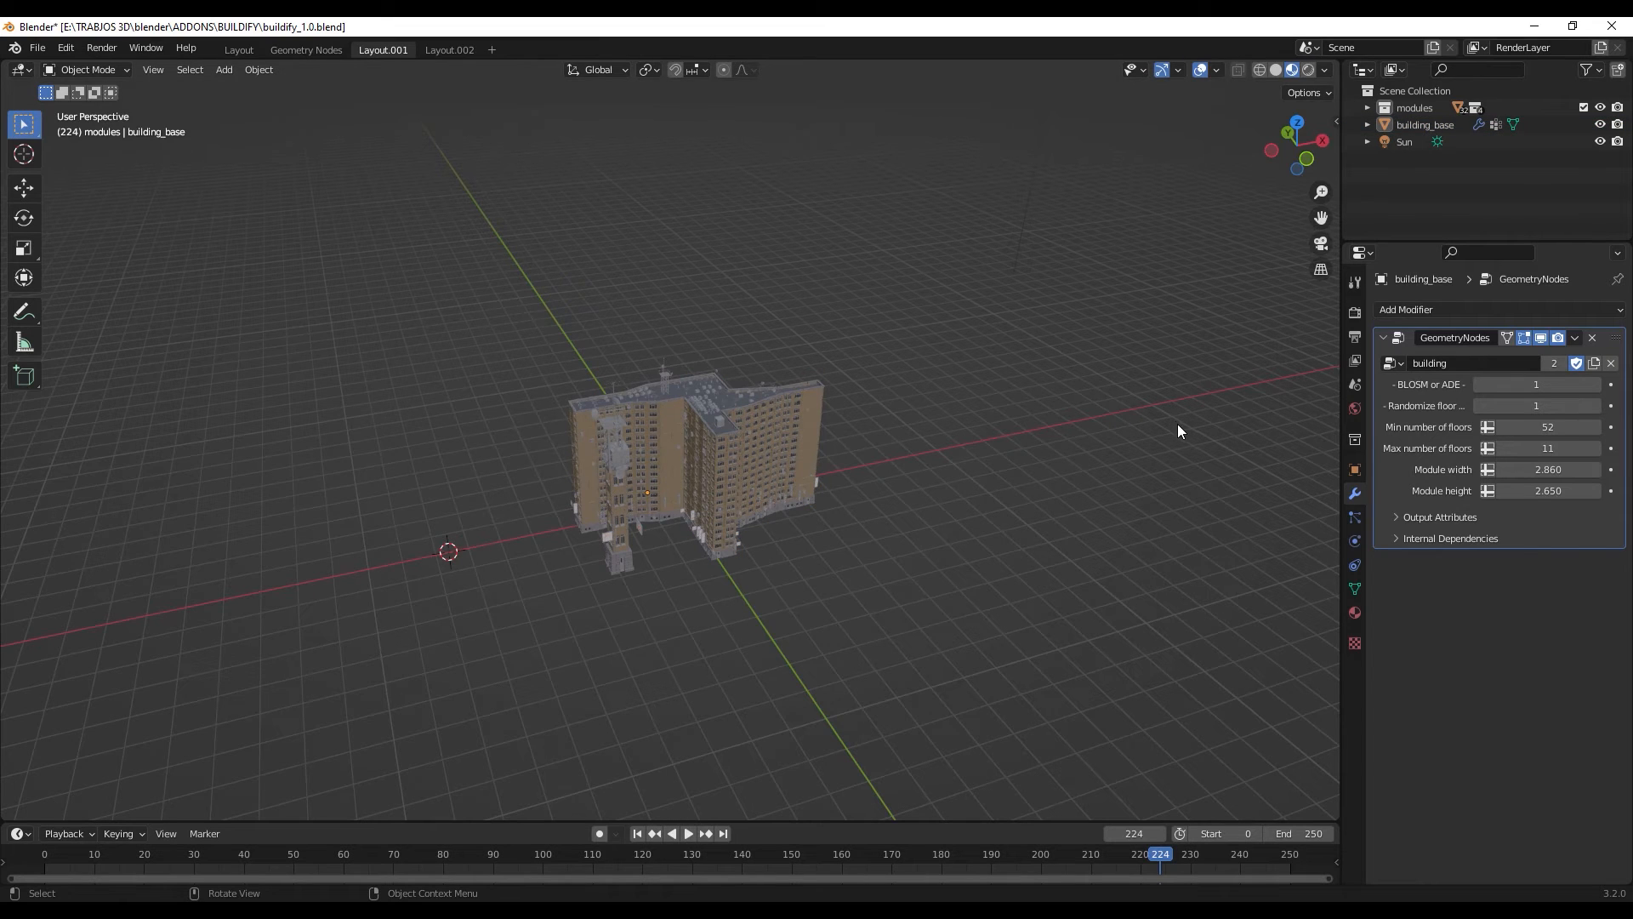
key("n")
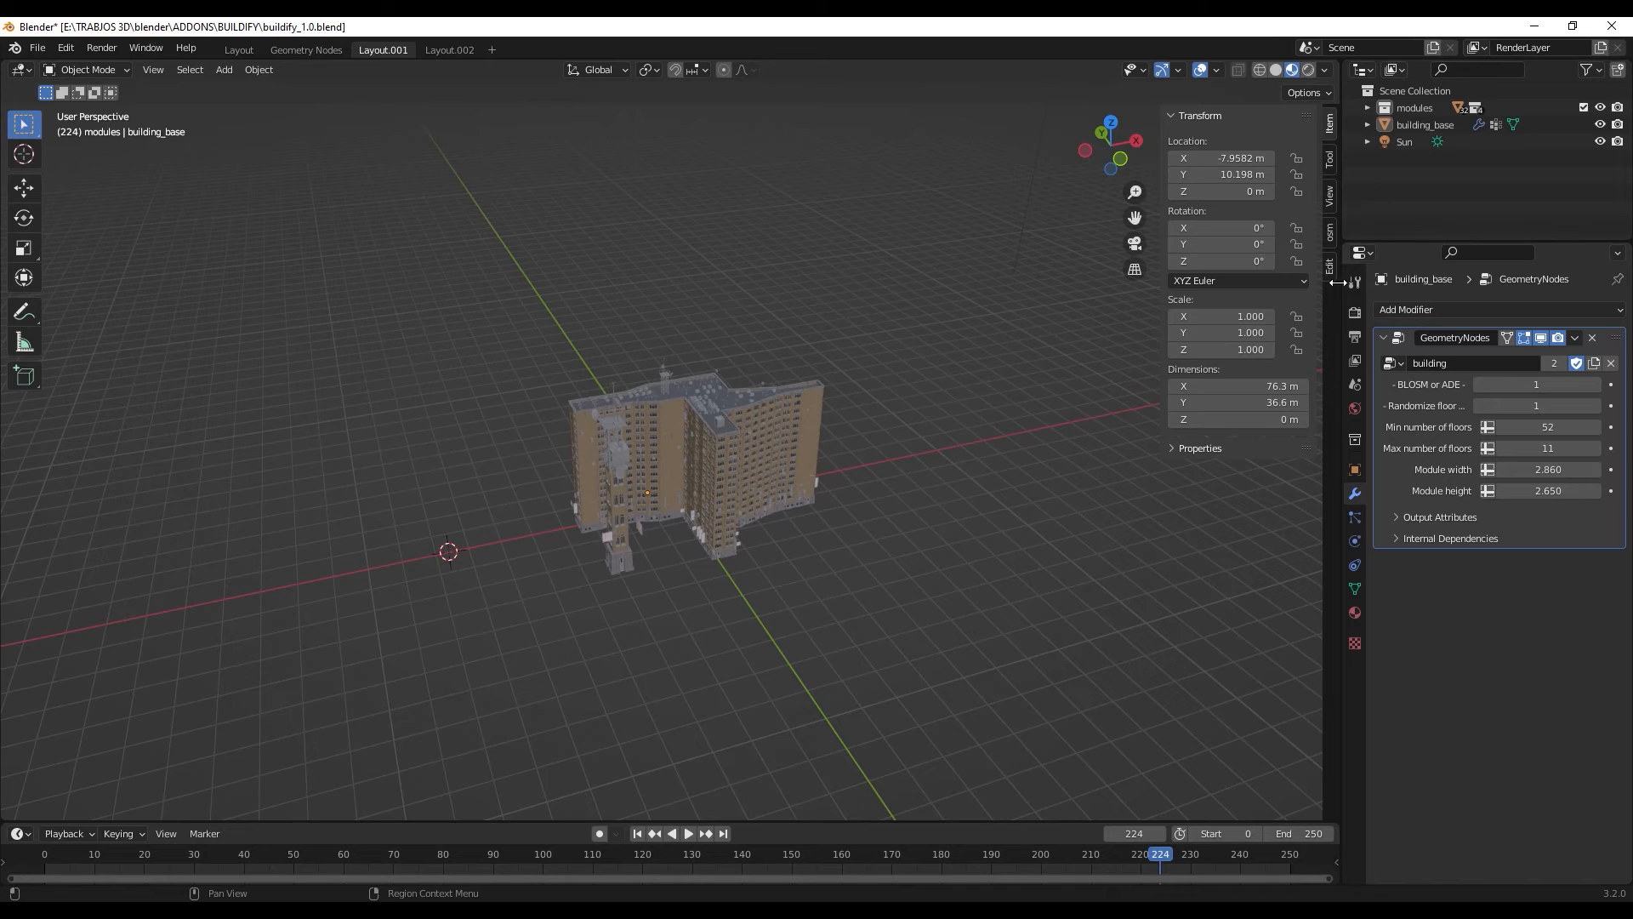
left_click(1330, 231)
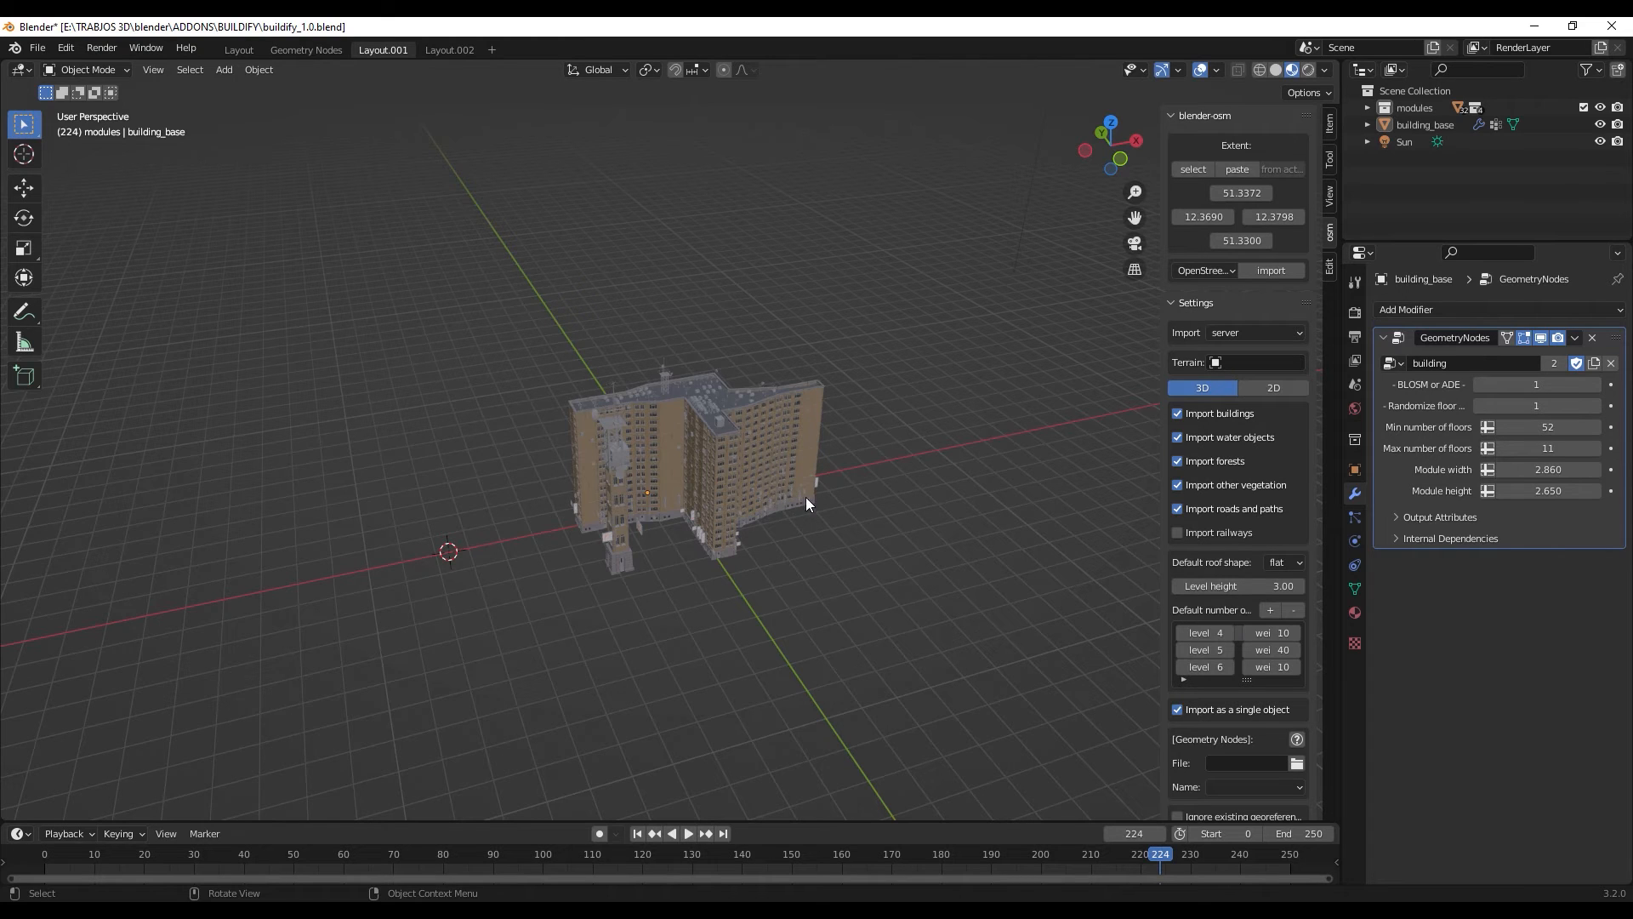
- Set the OpenStreetMap import to 2D and exclude forests from it
left_click(1280, 391)
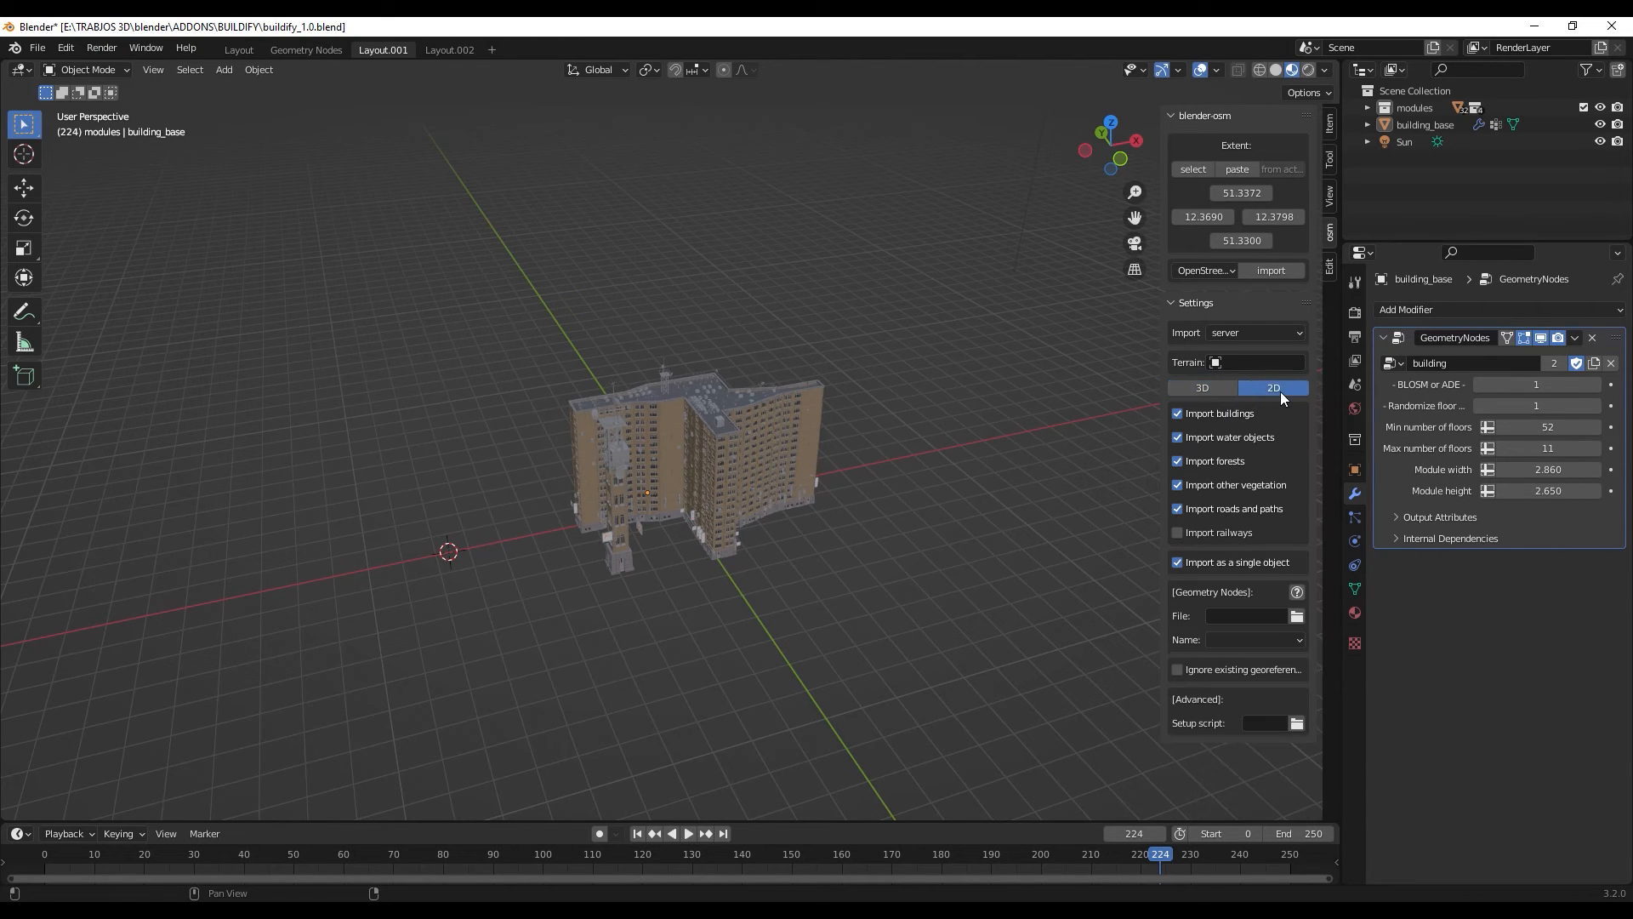
left_click(1177, 462)
- Load buildify_1.0.blend as the import's geometry nodes file and choose the building node setup
left_click(1296, 618)
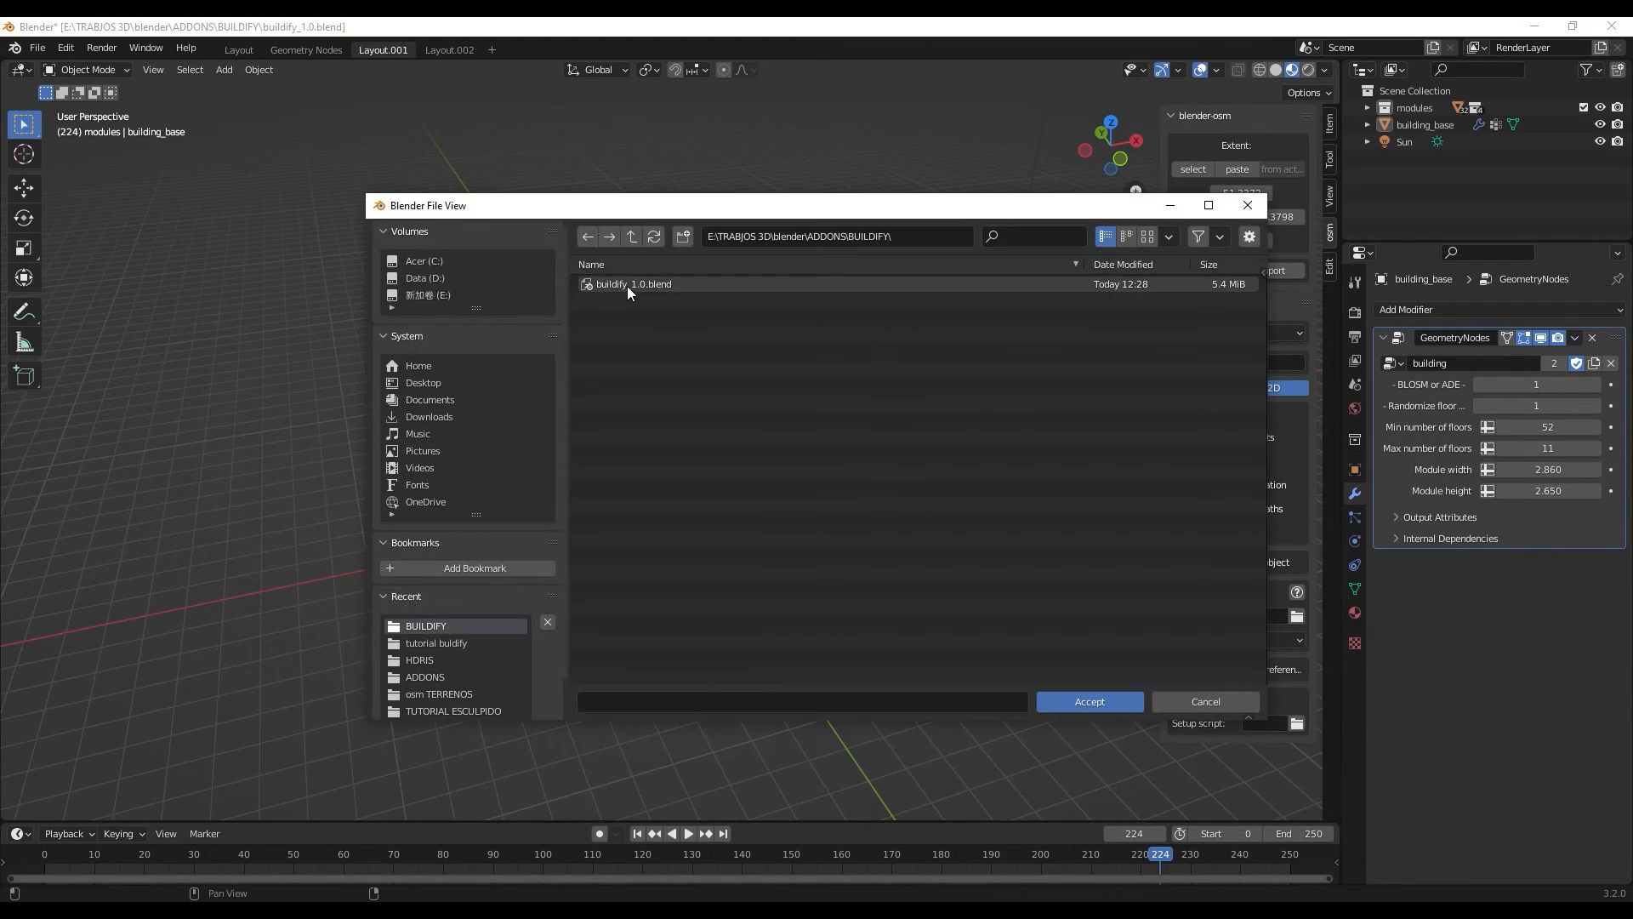
left_click(626, 286)
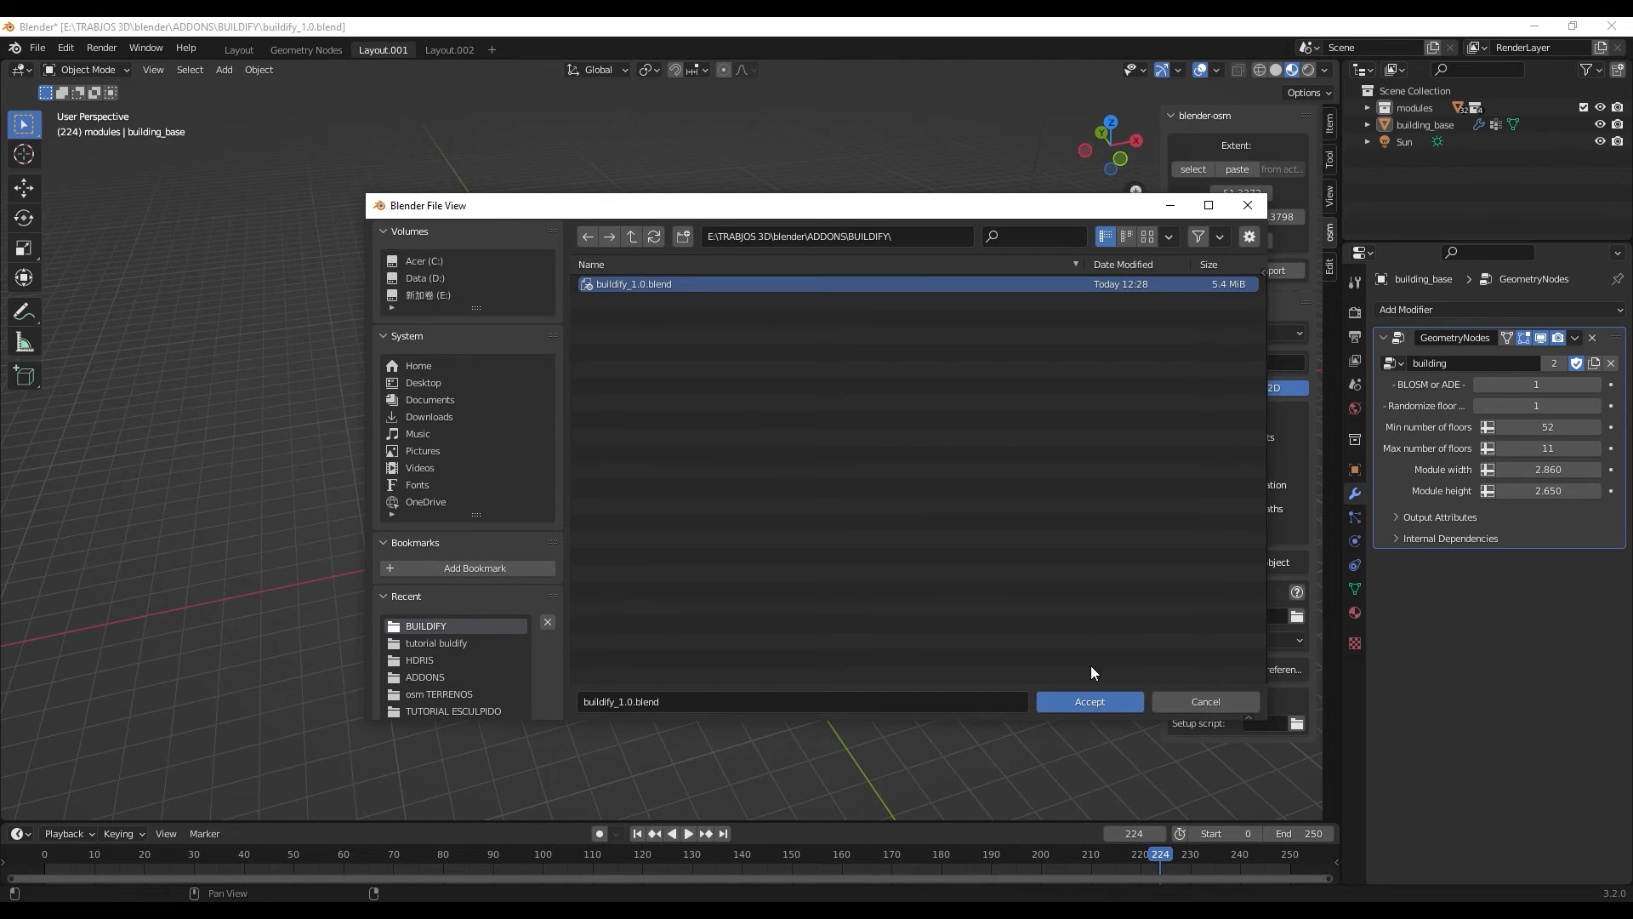
left_click(1099, 701)
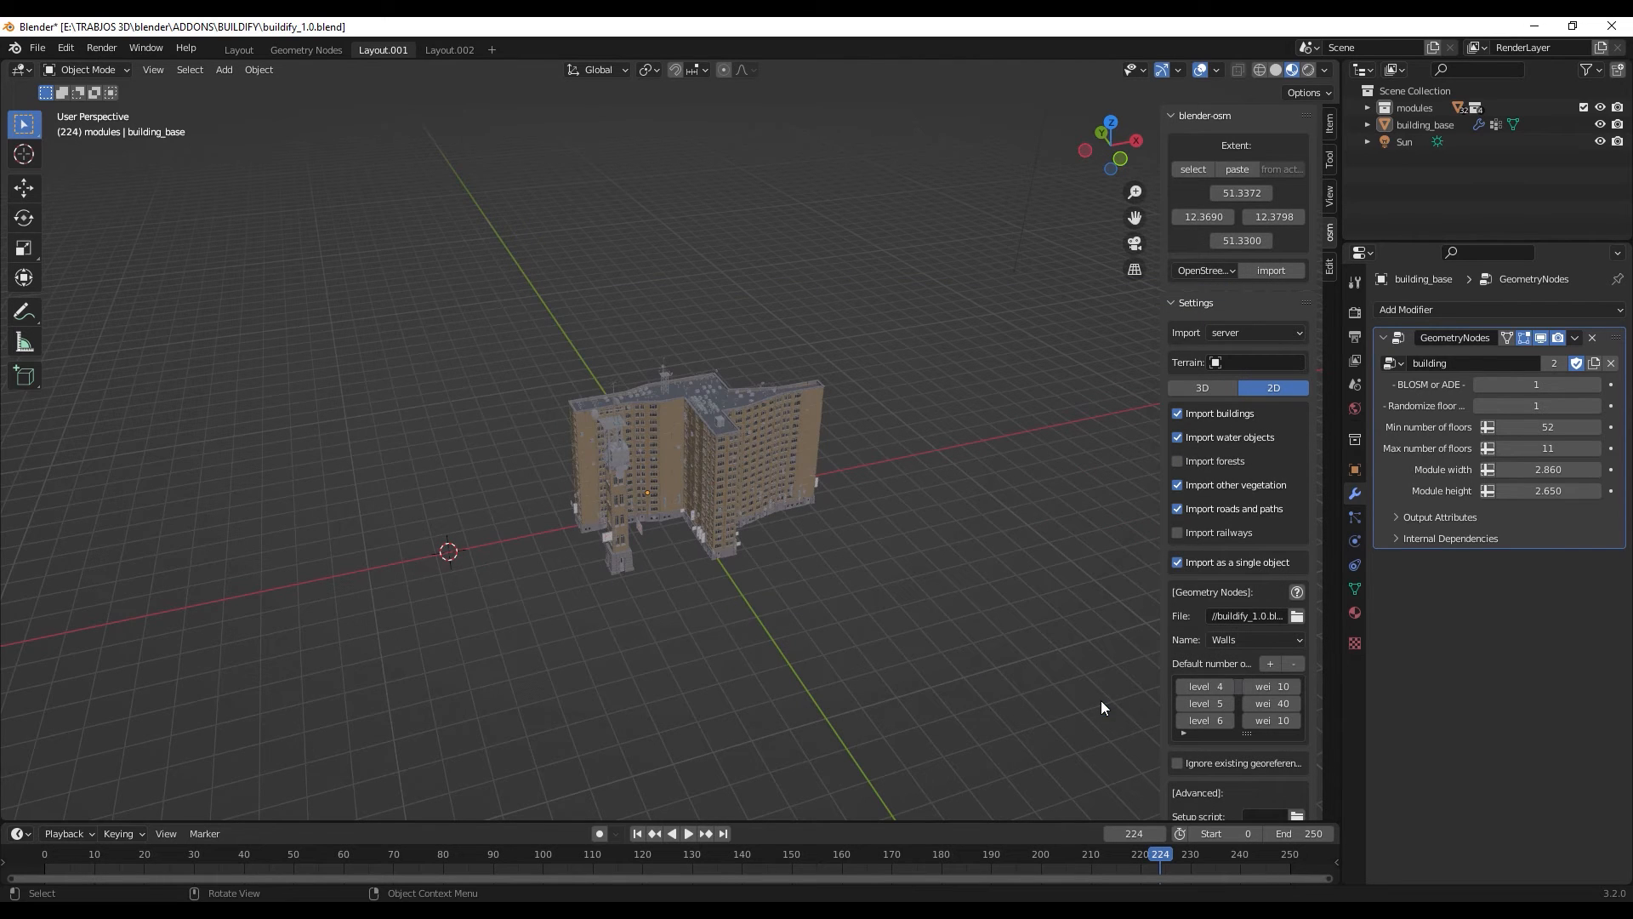
left_click(1246, 641)
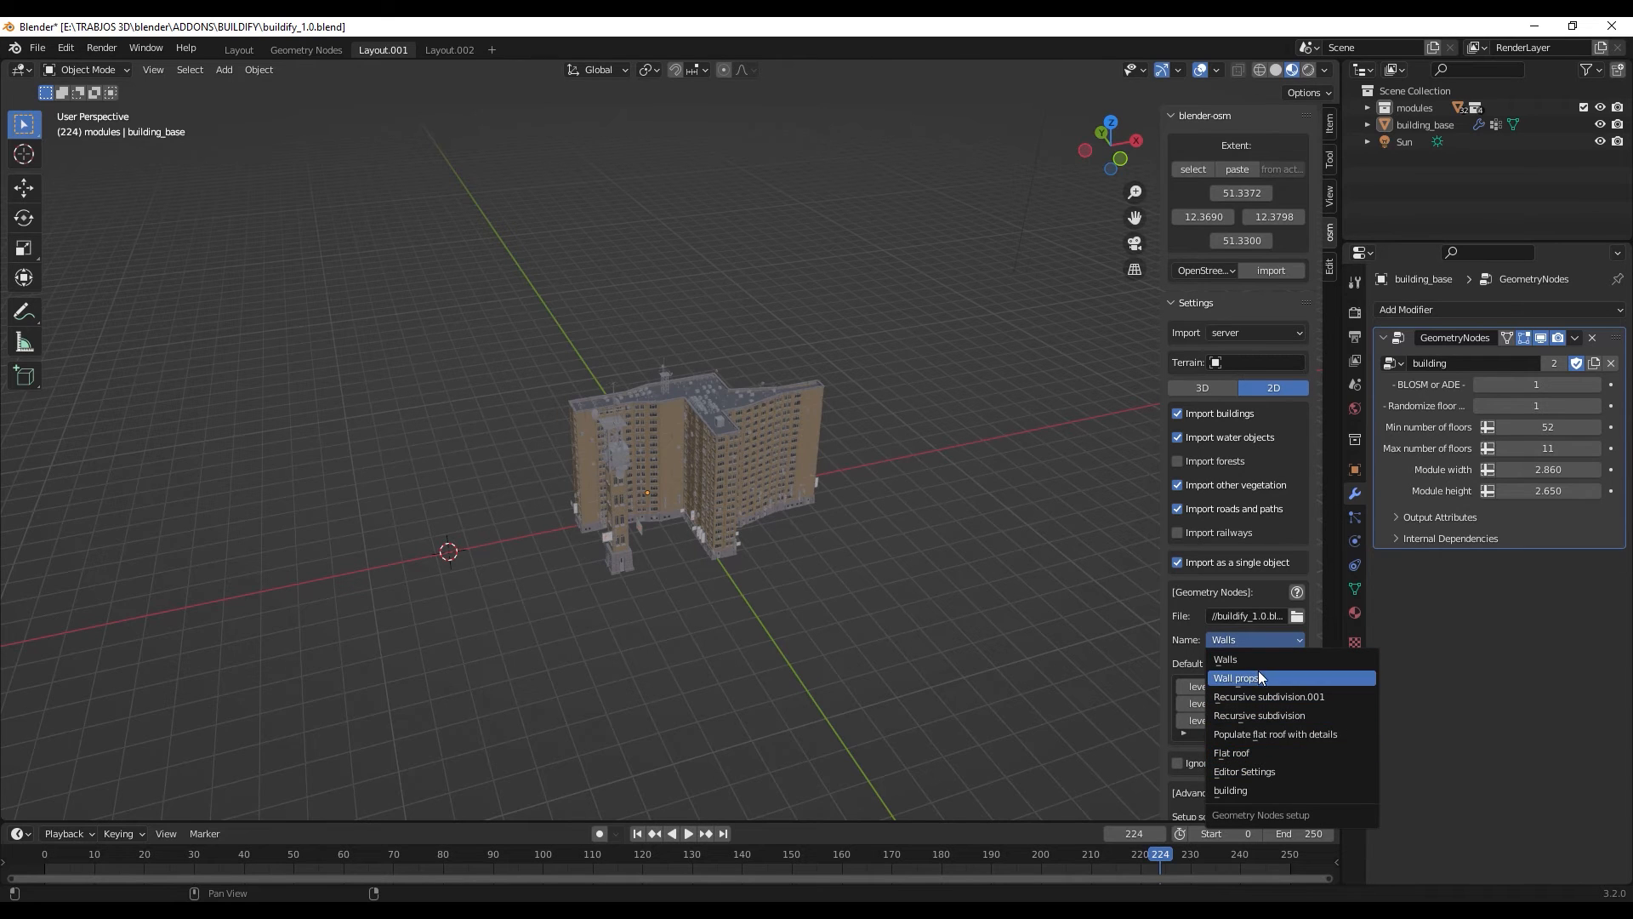
left_click(1241, 791)
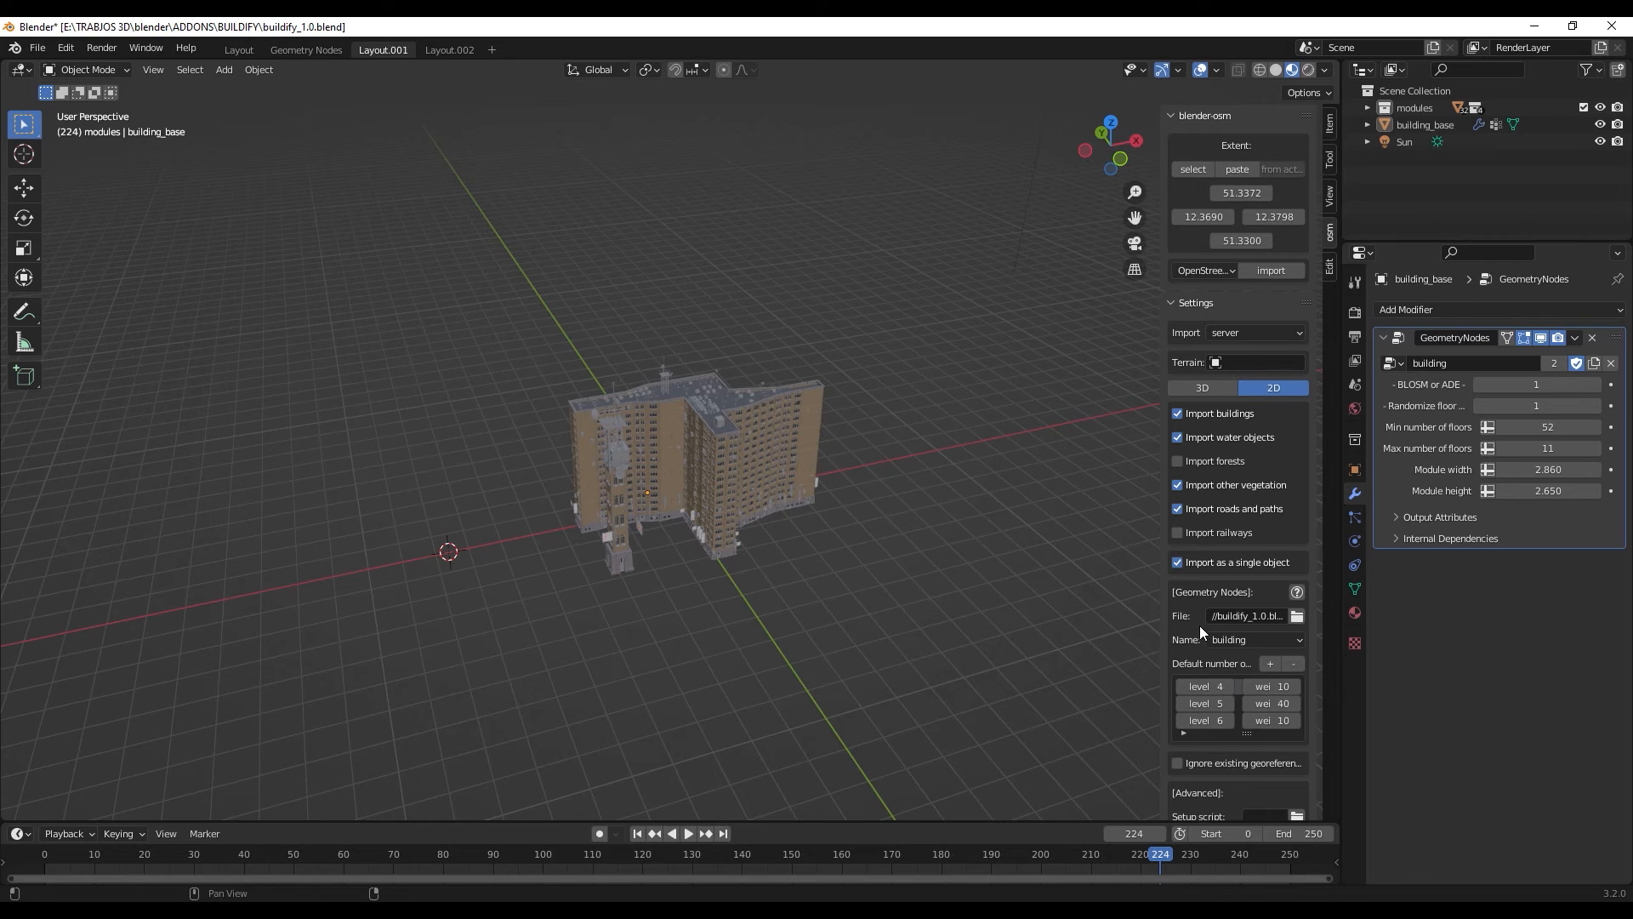
scroll(1200, 630, "down", 1)
scroll(1205, 487, "up", 1)
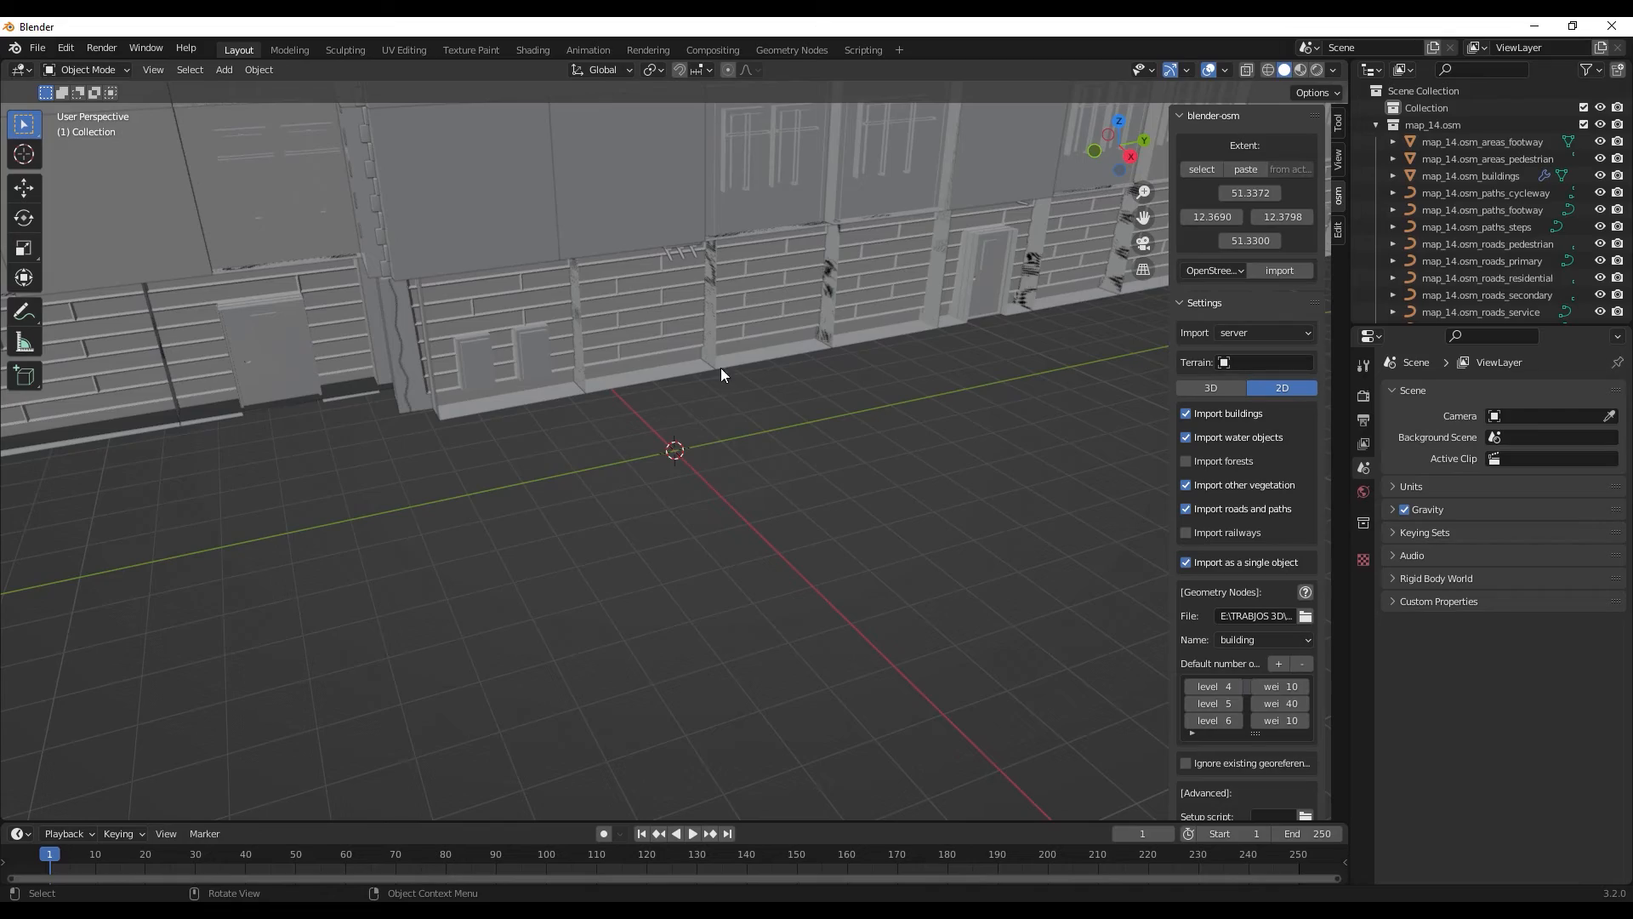
- Examine the imported city's roofs, facades and street layout, both from above and up close
scroll(672, 344, "down", 8)
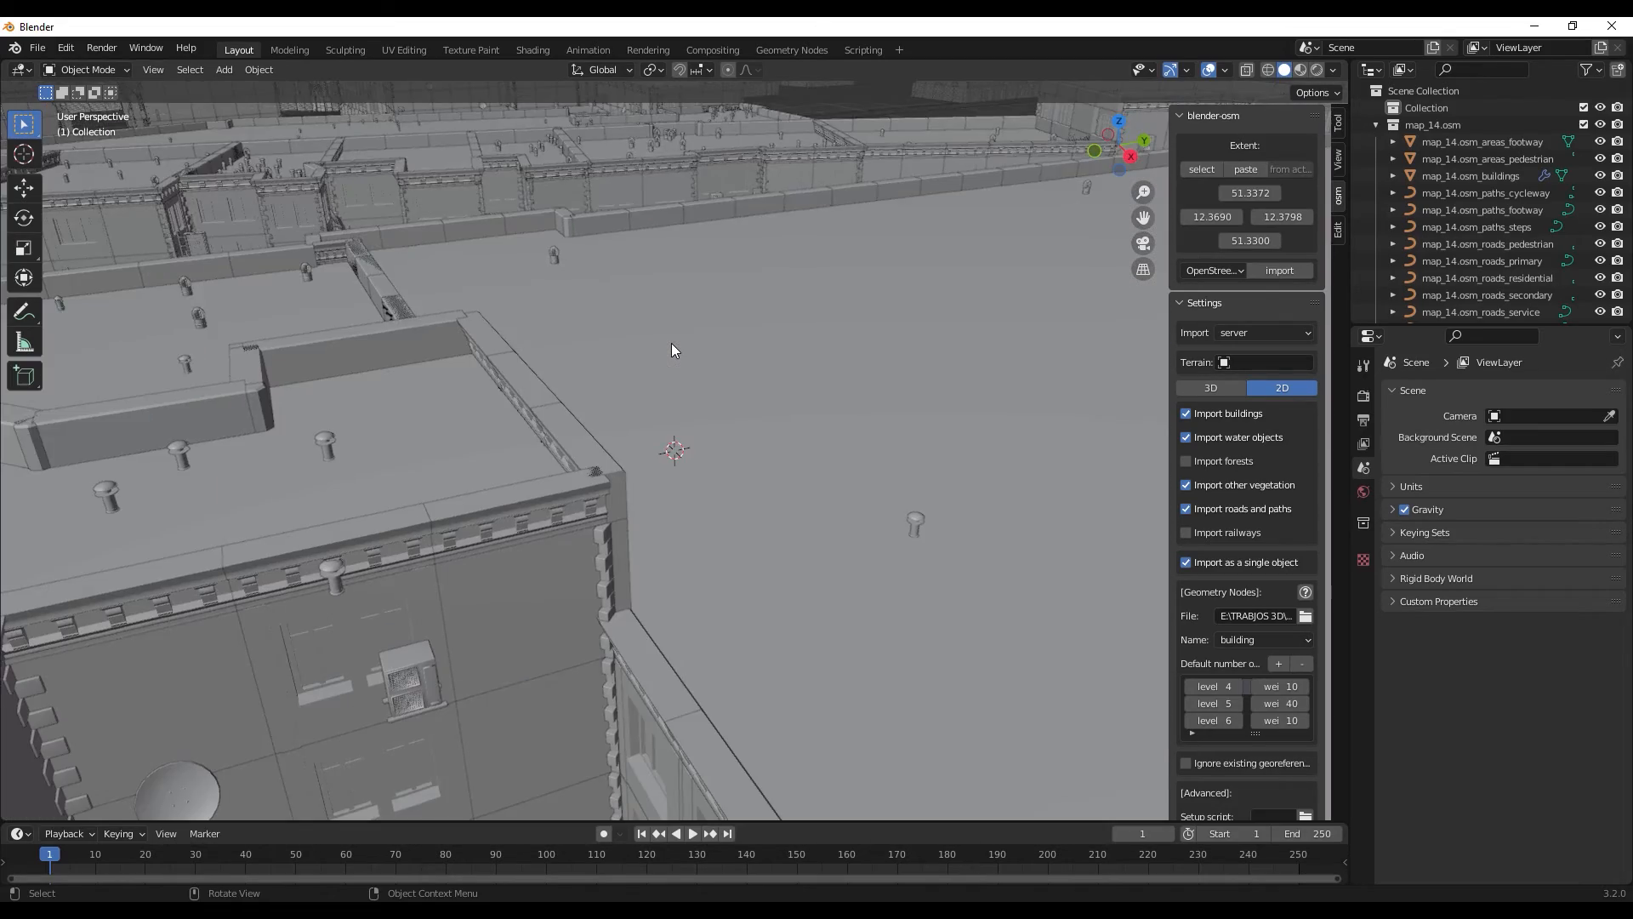
scroll(671, 344, "down", 10)
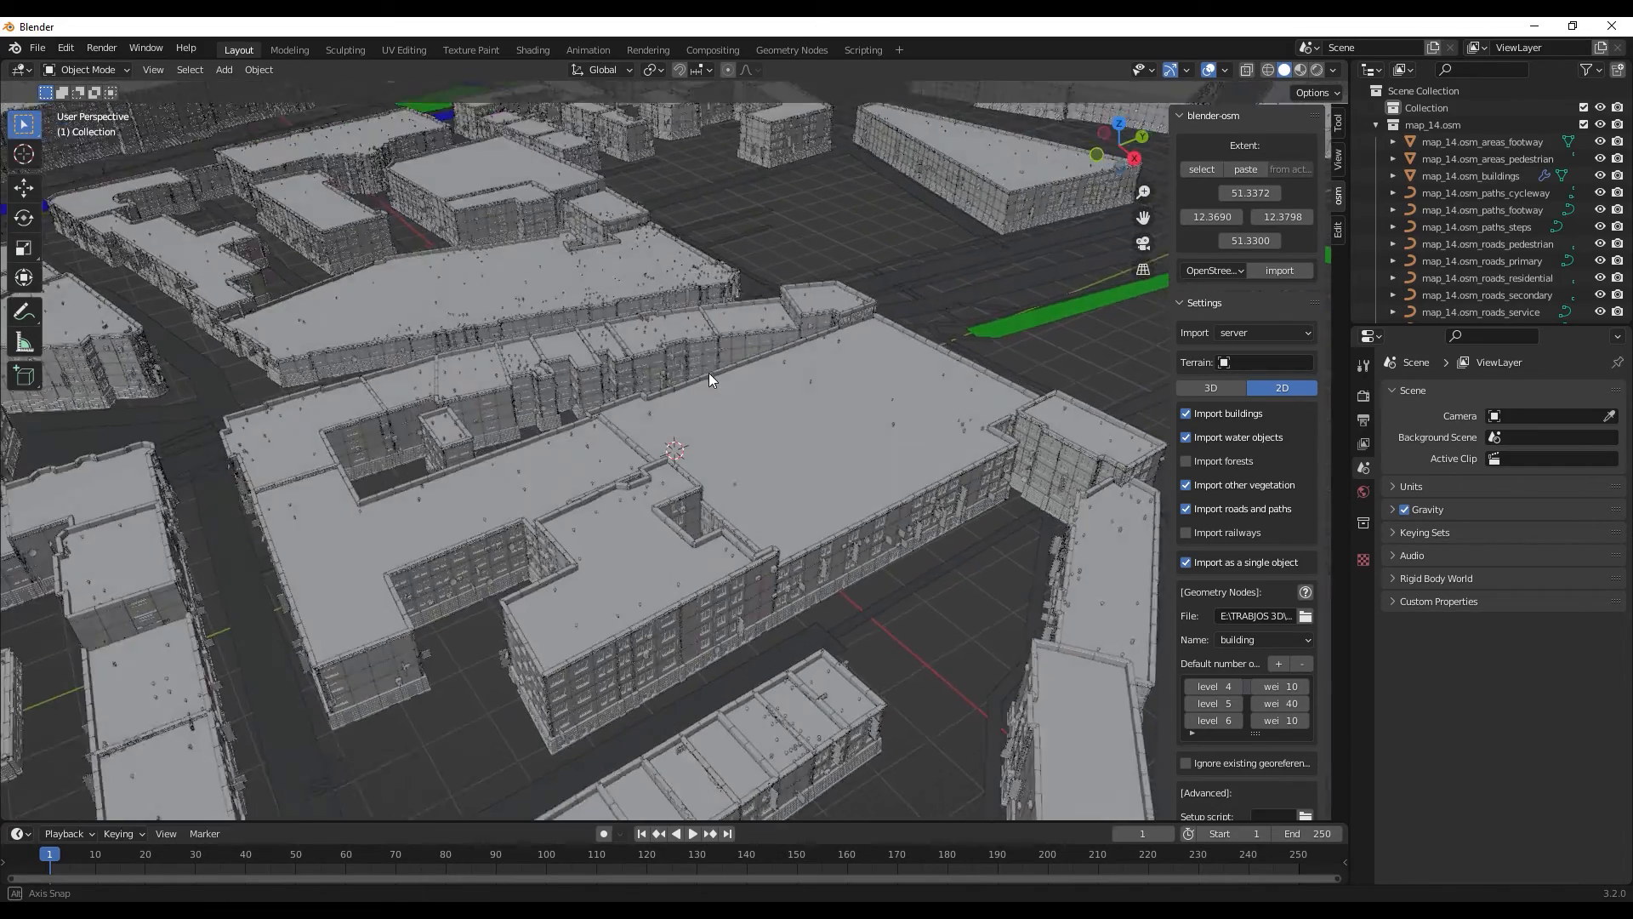
scroll(708, 373, "down", 5)
scroll(711, 391, "up", 3)
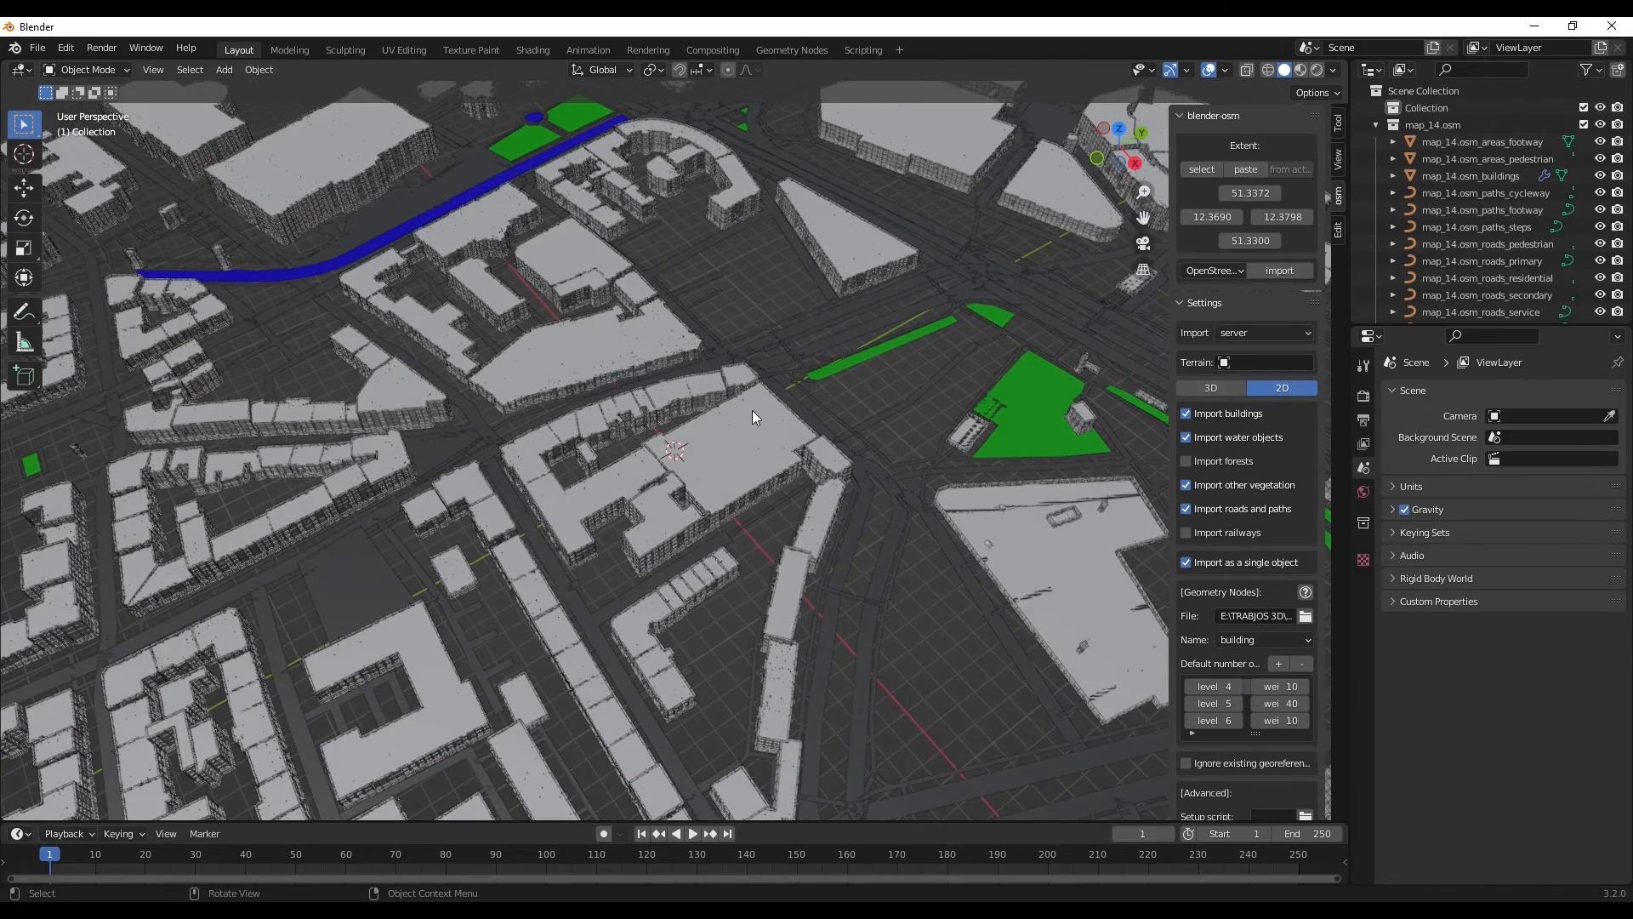
middle_click_drag(752, 410, 845, 376)
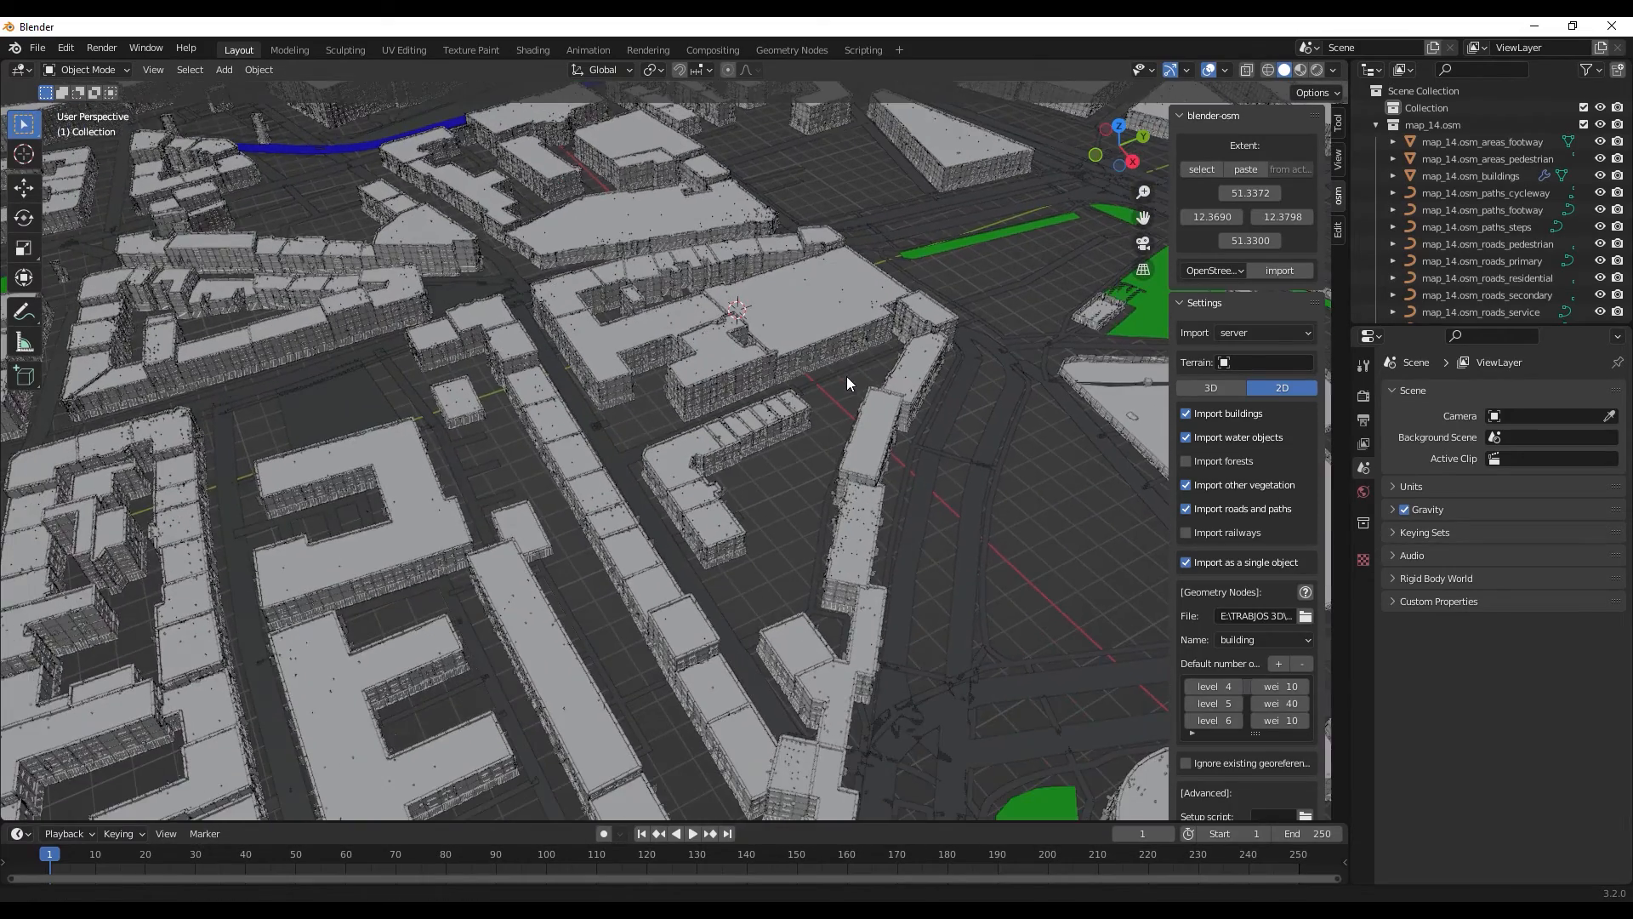
scroll(855, 432, "up", 3)
scroll(855, 432, "down", 3)
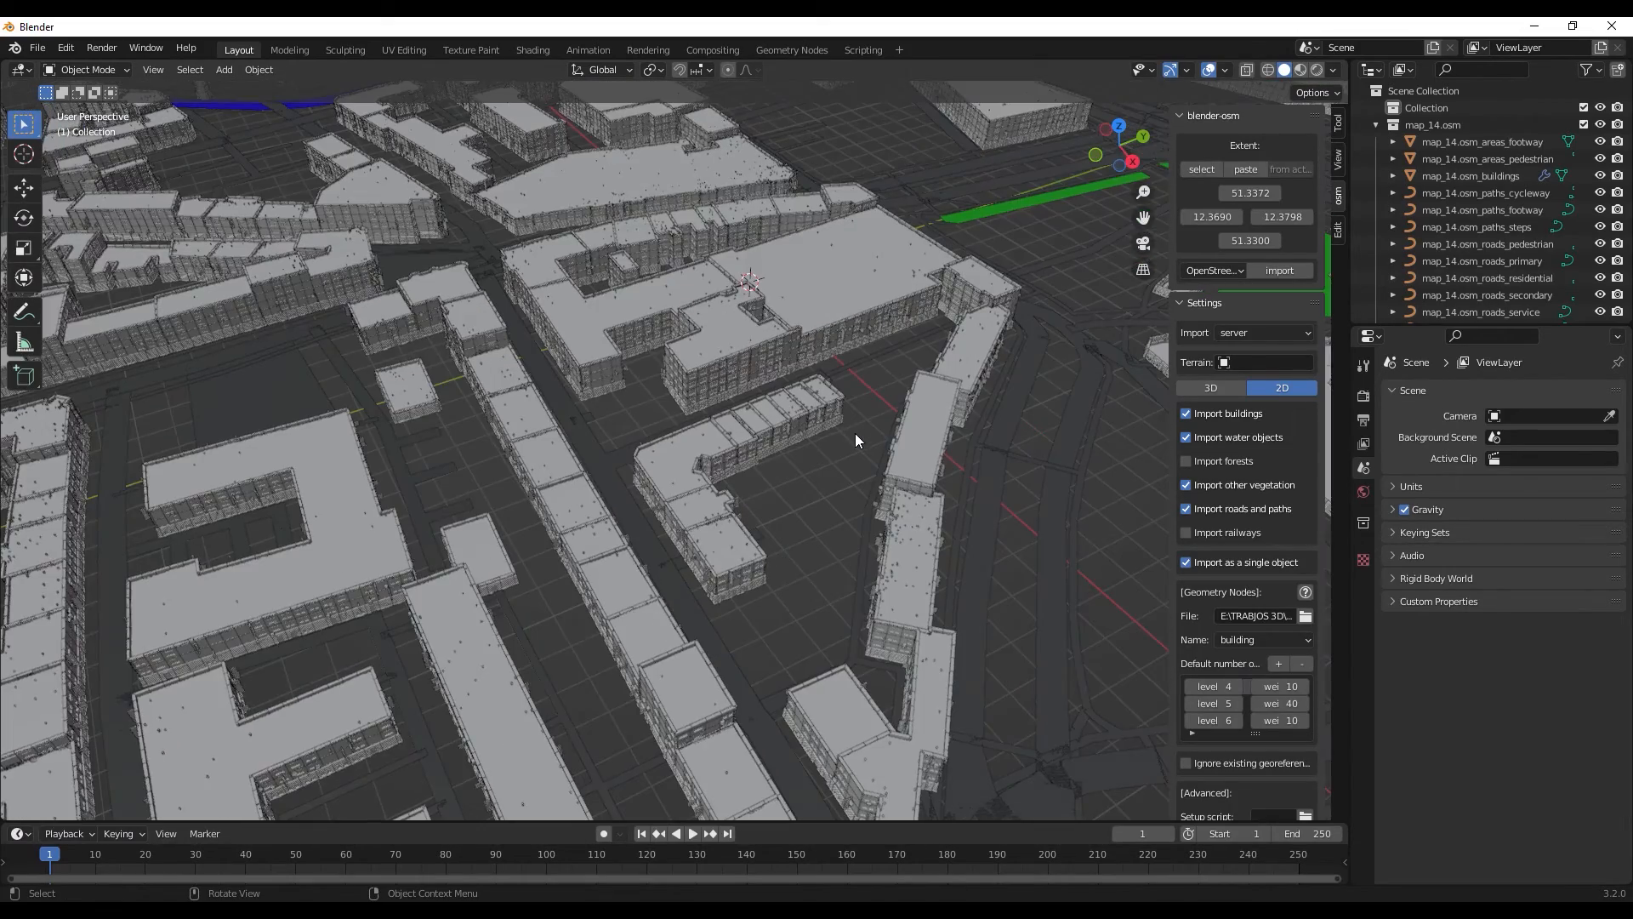
middle_click_drag(855, 433, 815, 416)
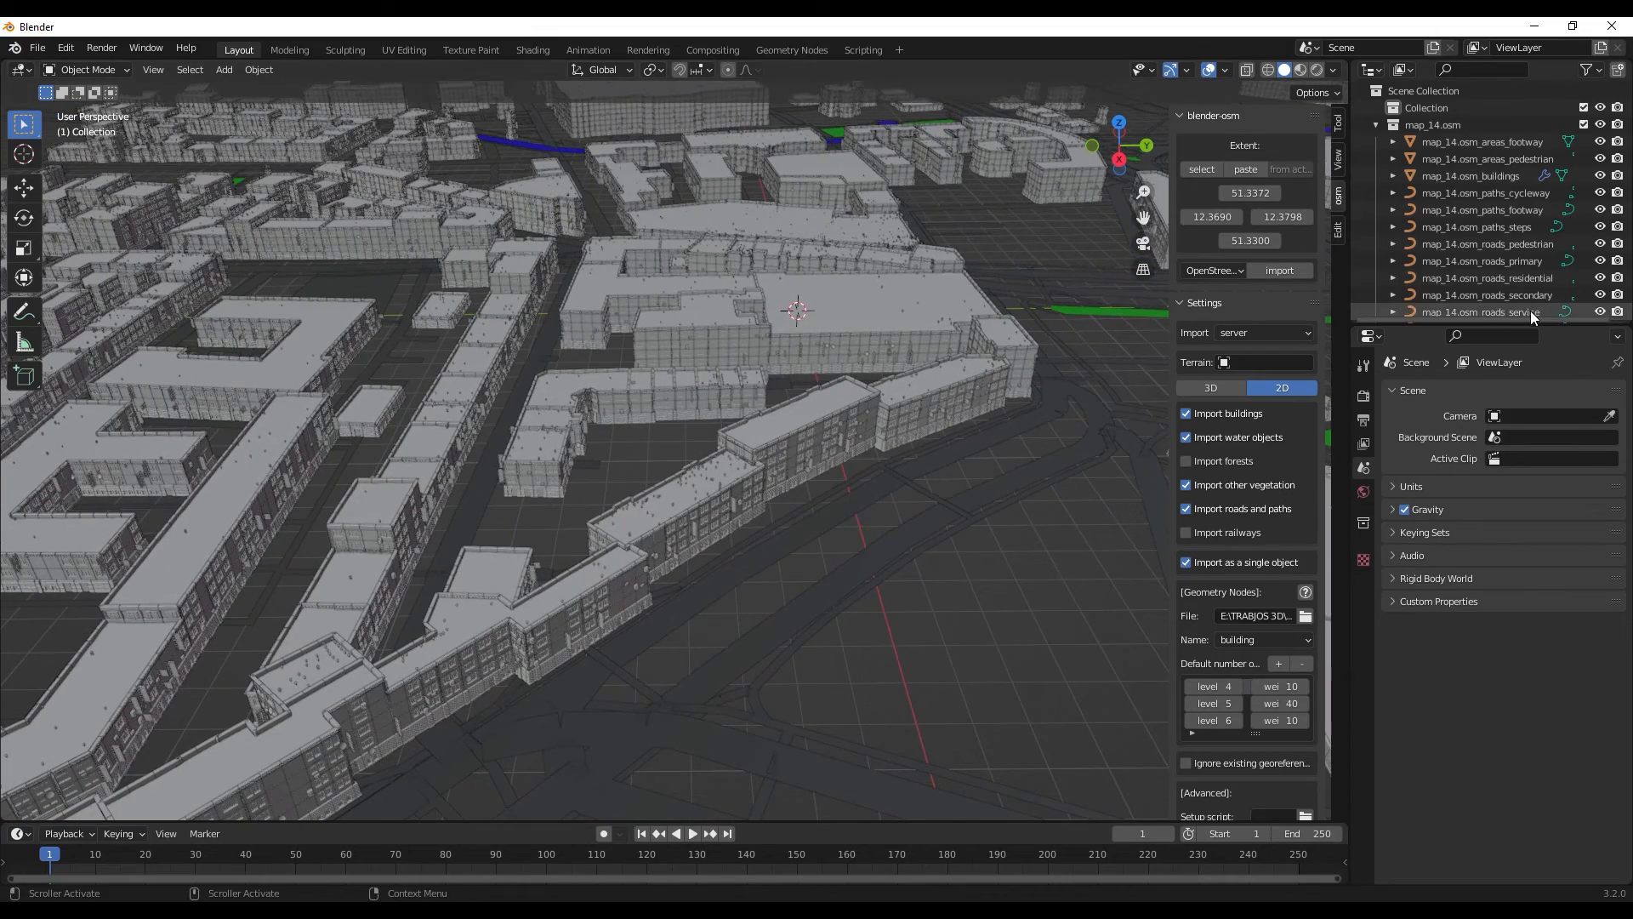
scroll(738, 437, "up", 10)
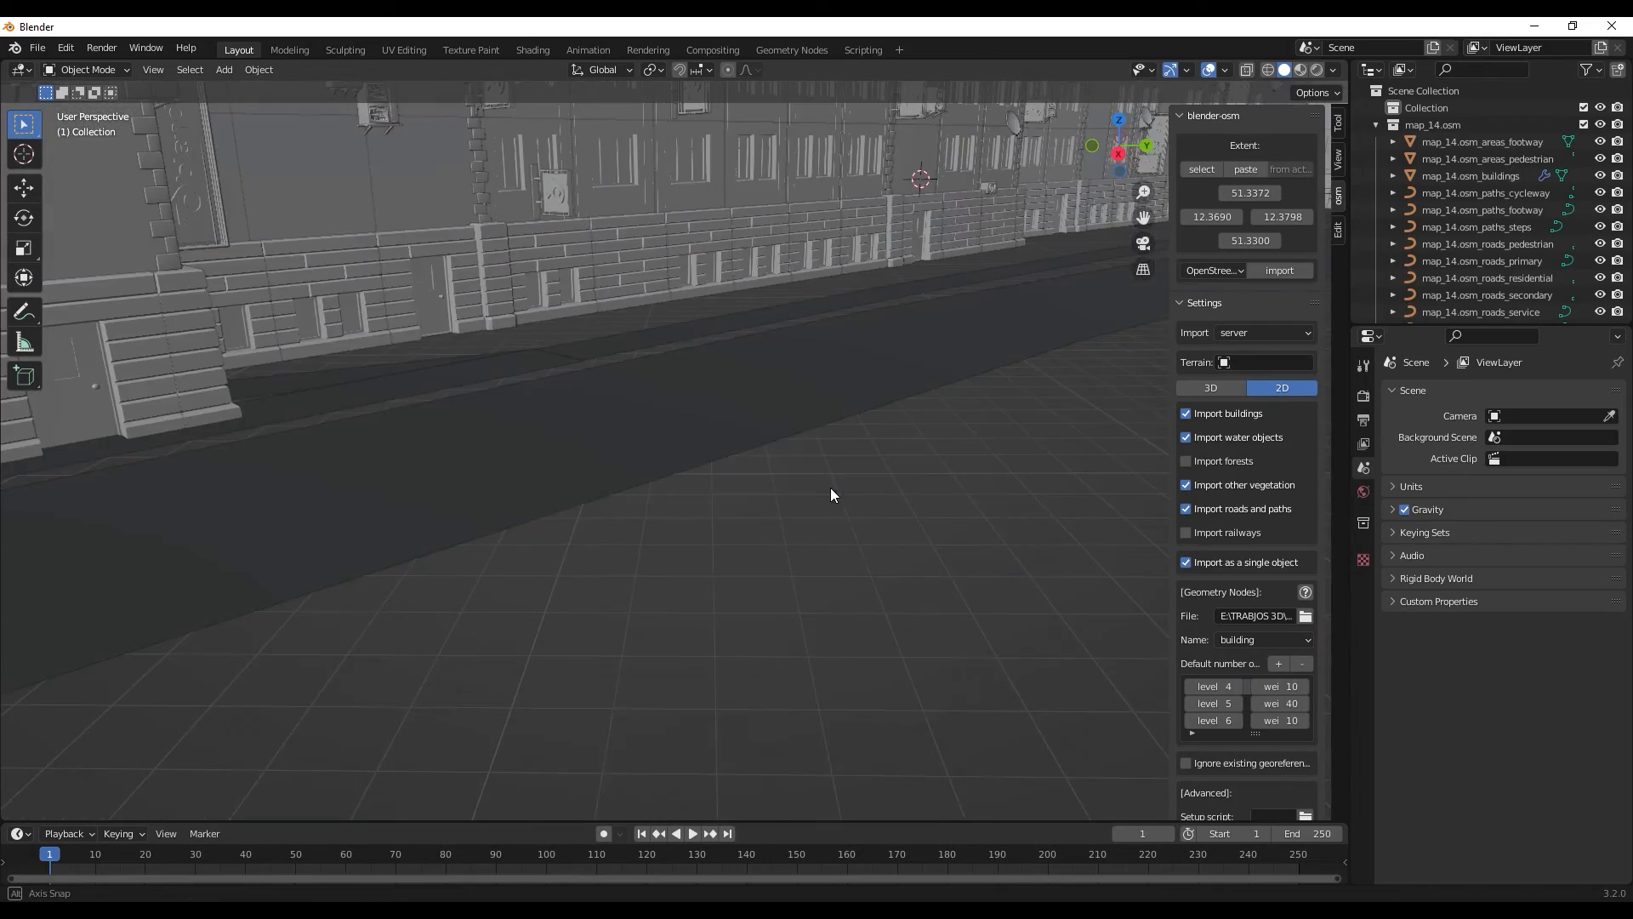
middle_click_drag(830, 487, 829, 502)
scroll(829, 501, "down", 6)
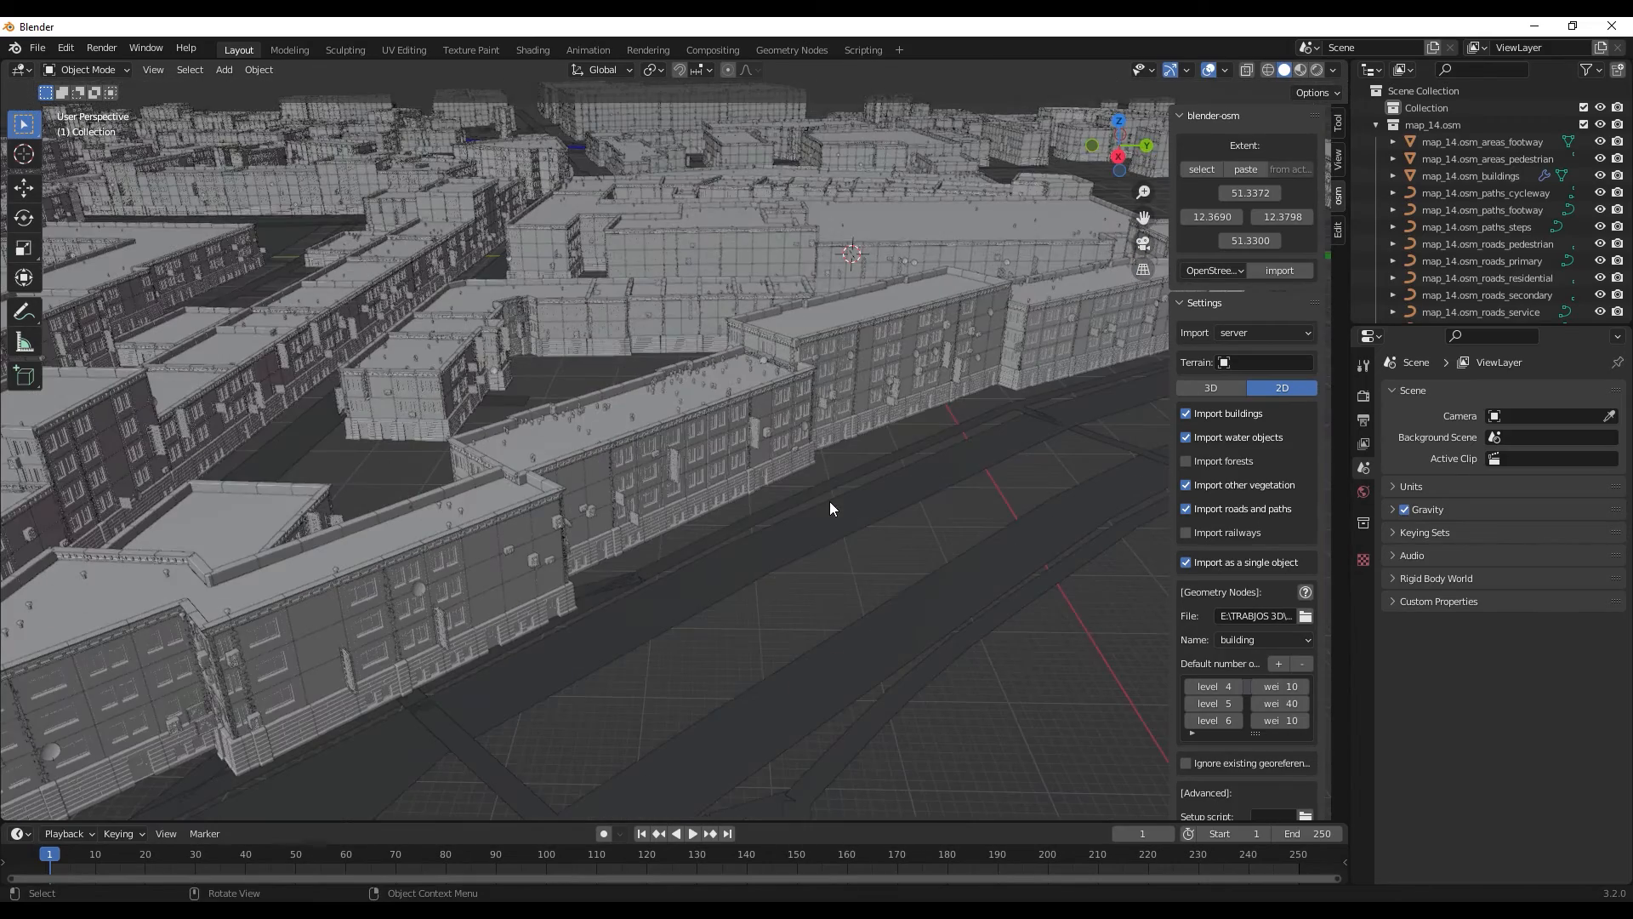
- Switch the viewport shading to Material Preview
key("z")
key("z")
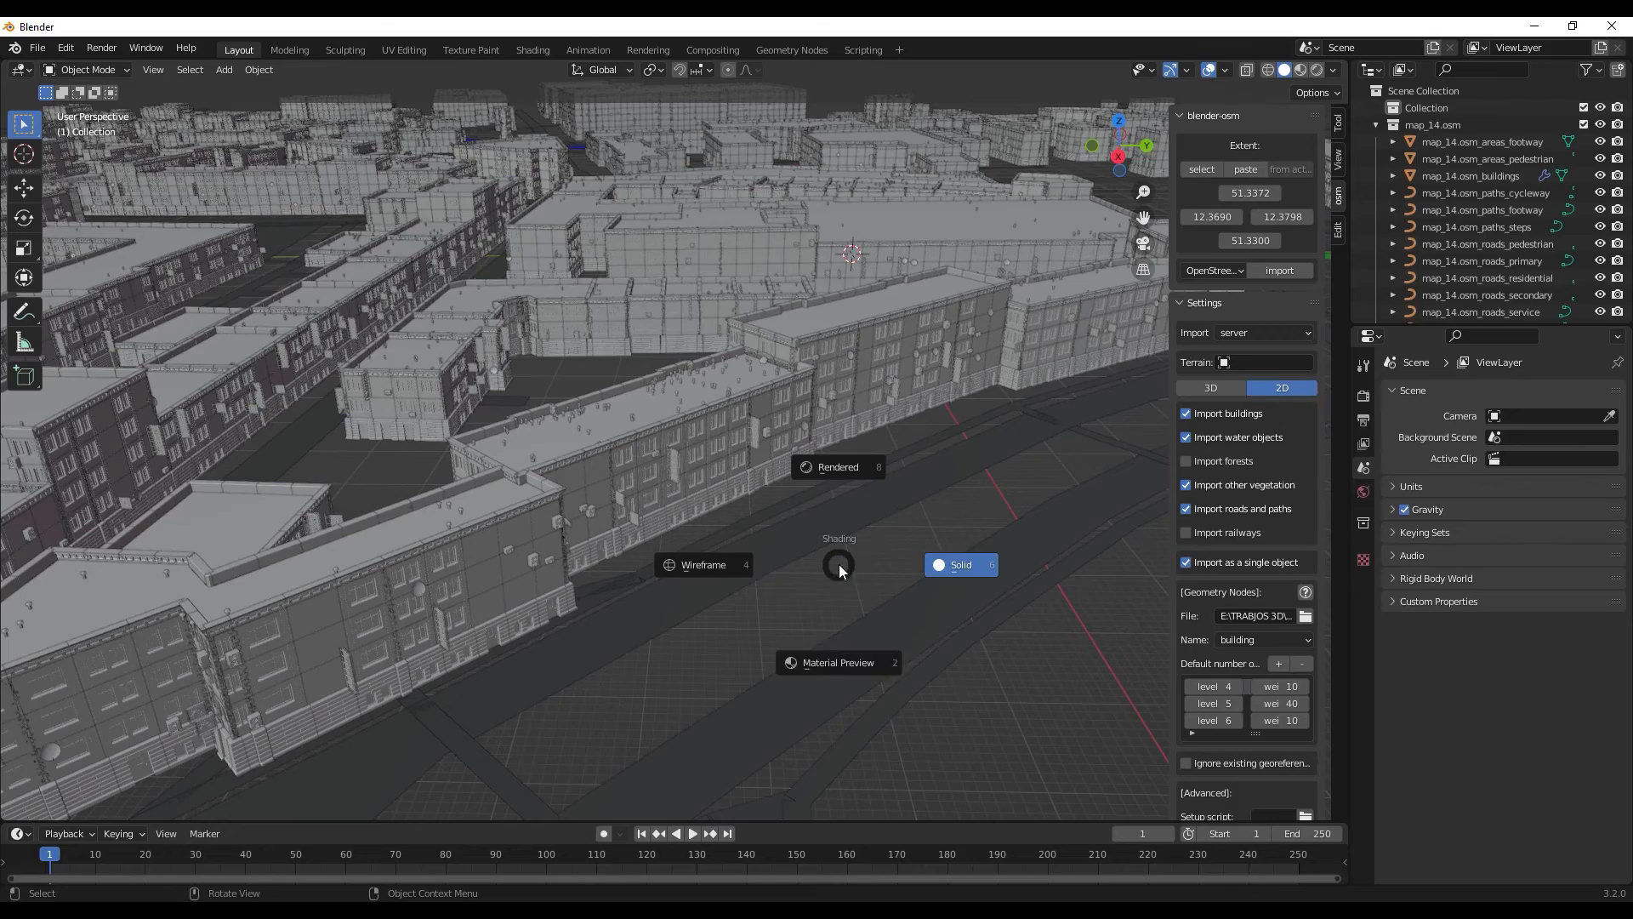
left_click(849, 663)
- Examine the textured buildings, roads and green areas across the city, including how its far edge is displayed
middle_click_drag(842, 512, 915, 527)
scroll(759, 507, "down", 6)
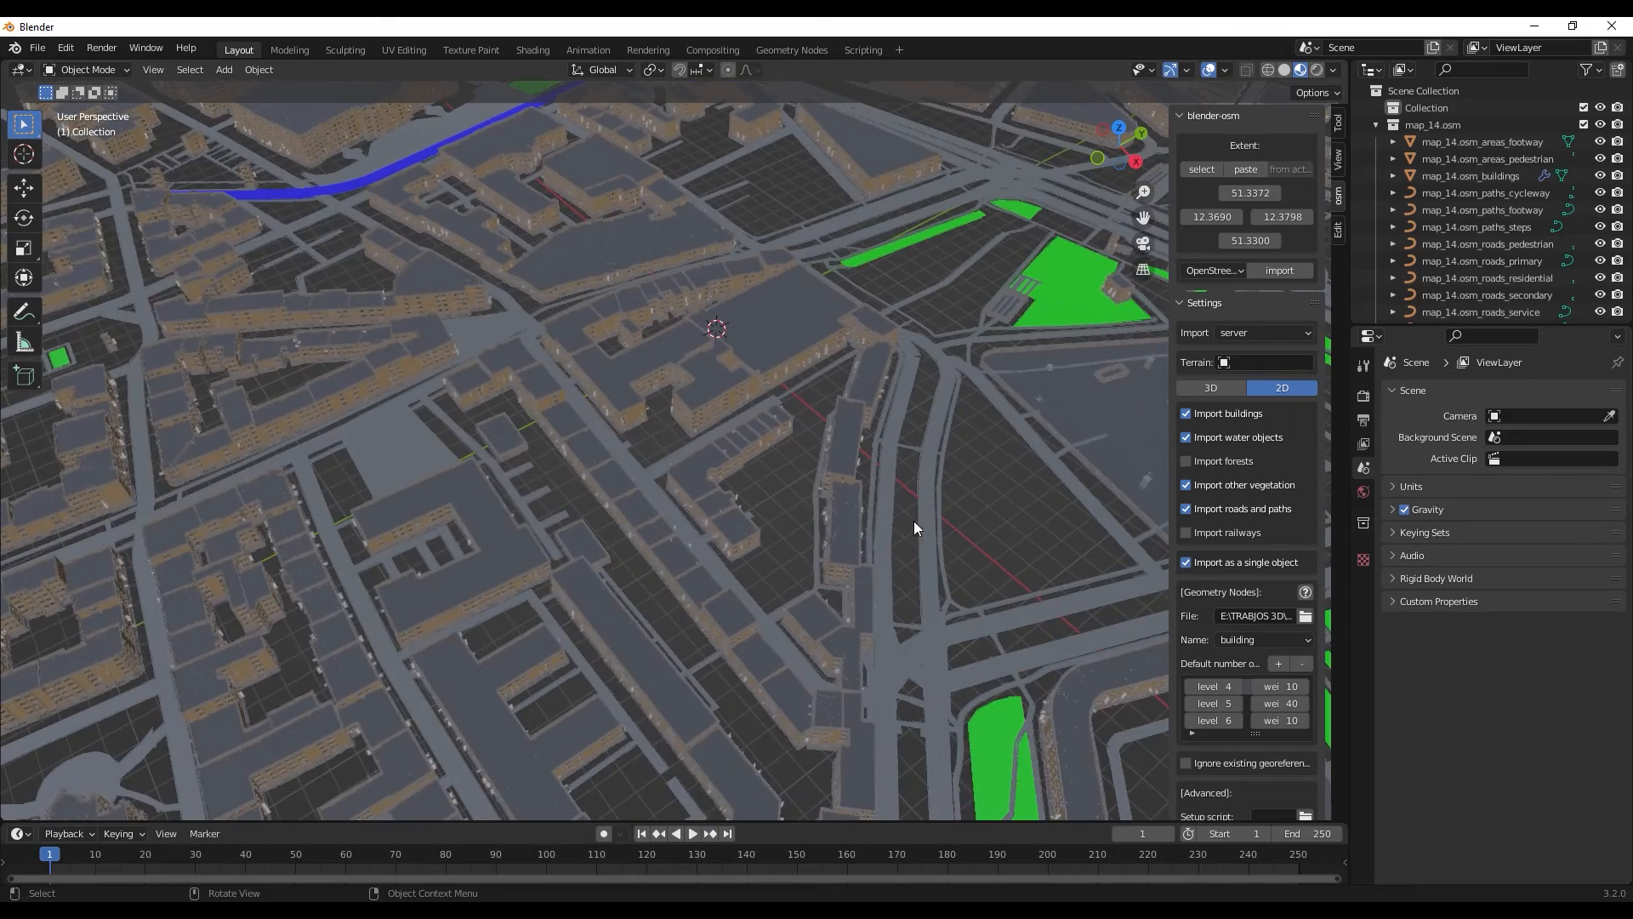
middle_click_drag(1029, 512, 760, 366, "shift")
scroll(854, 503, "down", 10)
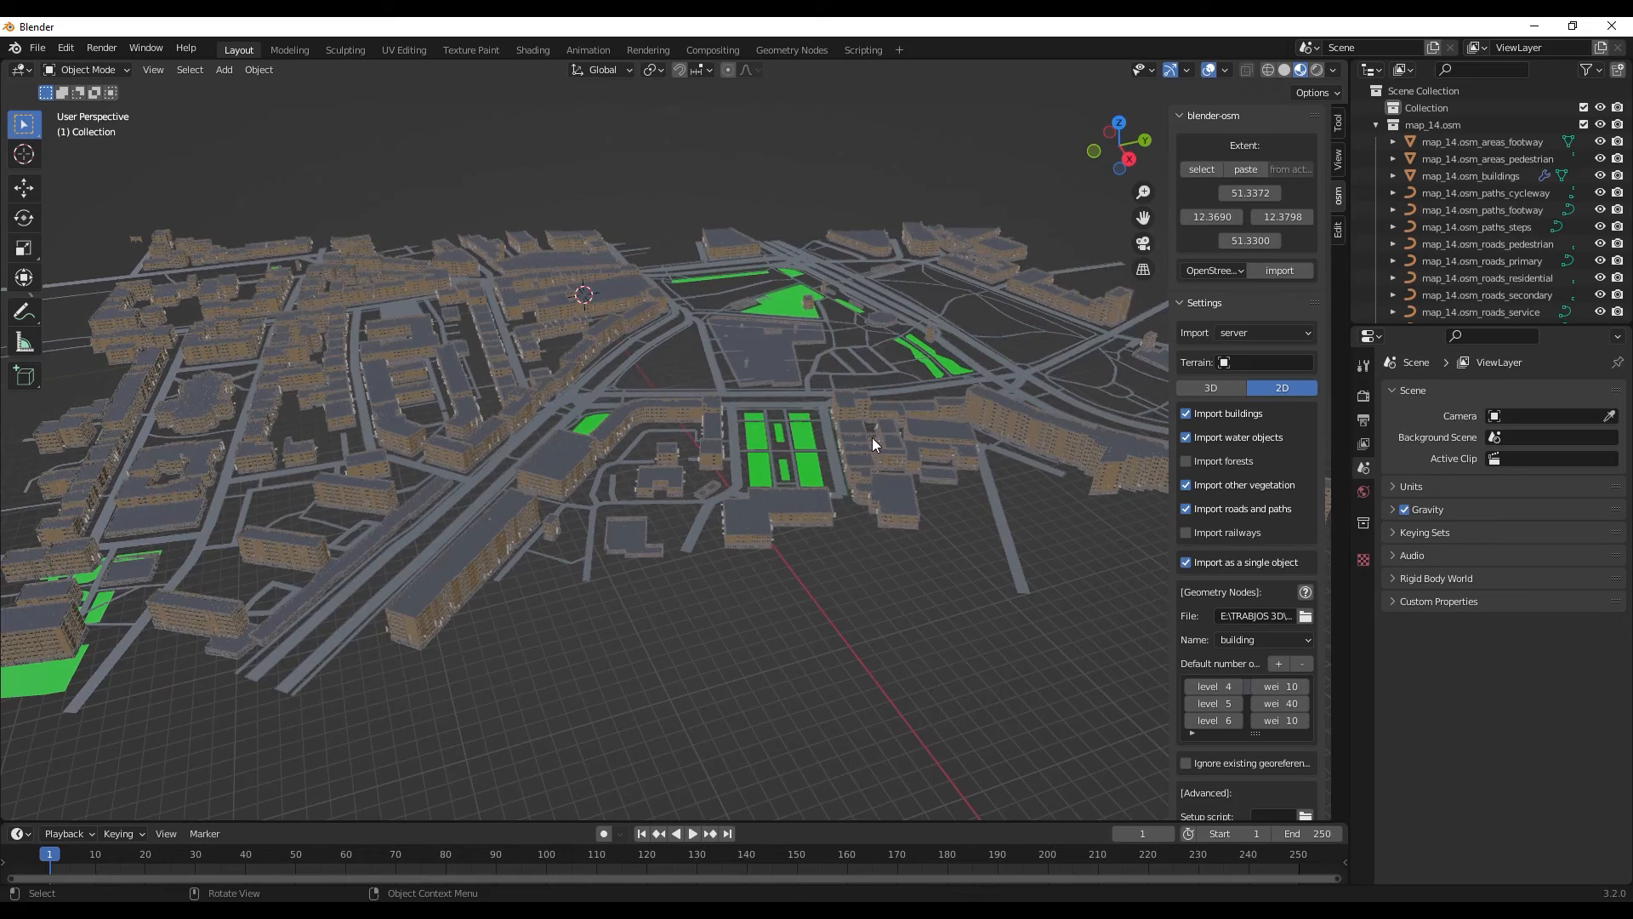
middle_click_drag(870, 437, 876, 479)
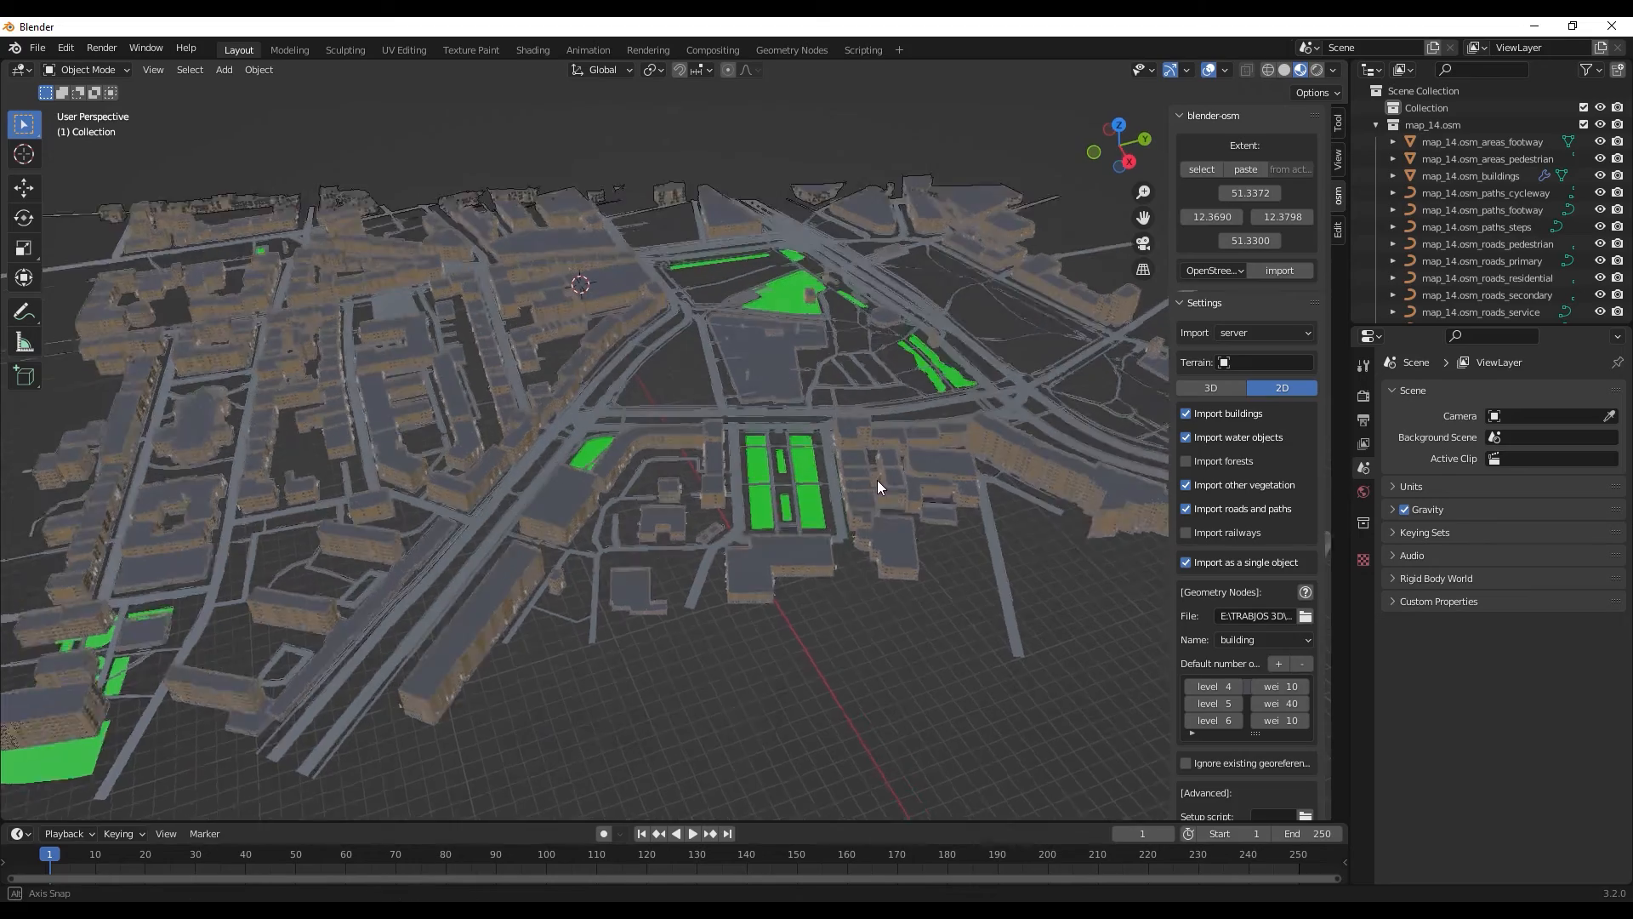
scroll(874, 391, "down", 1)
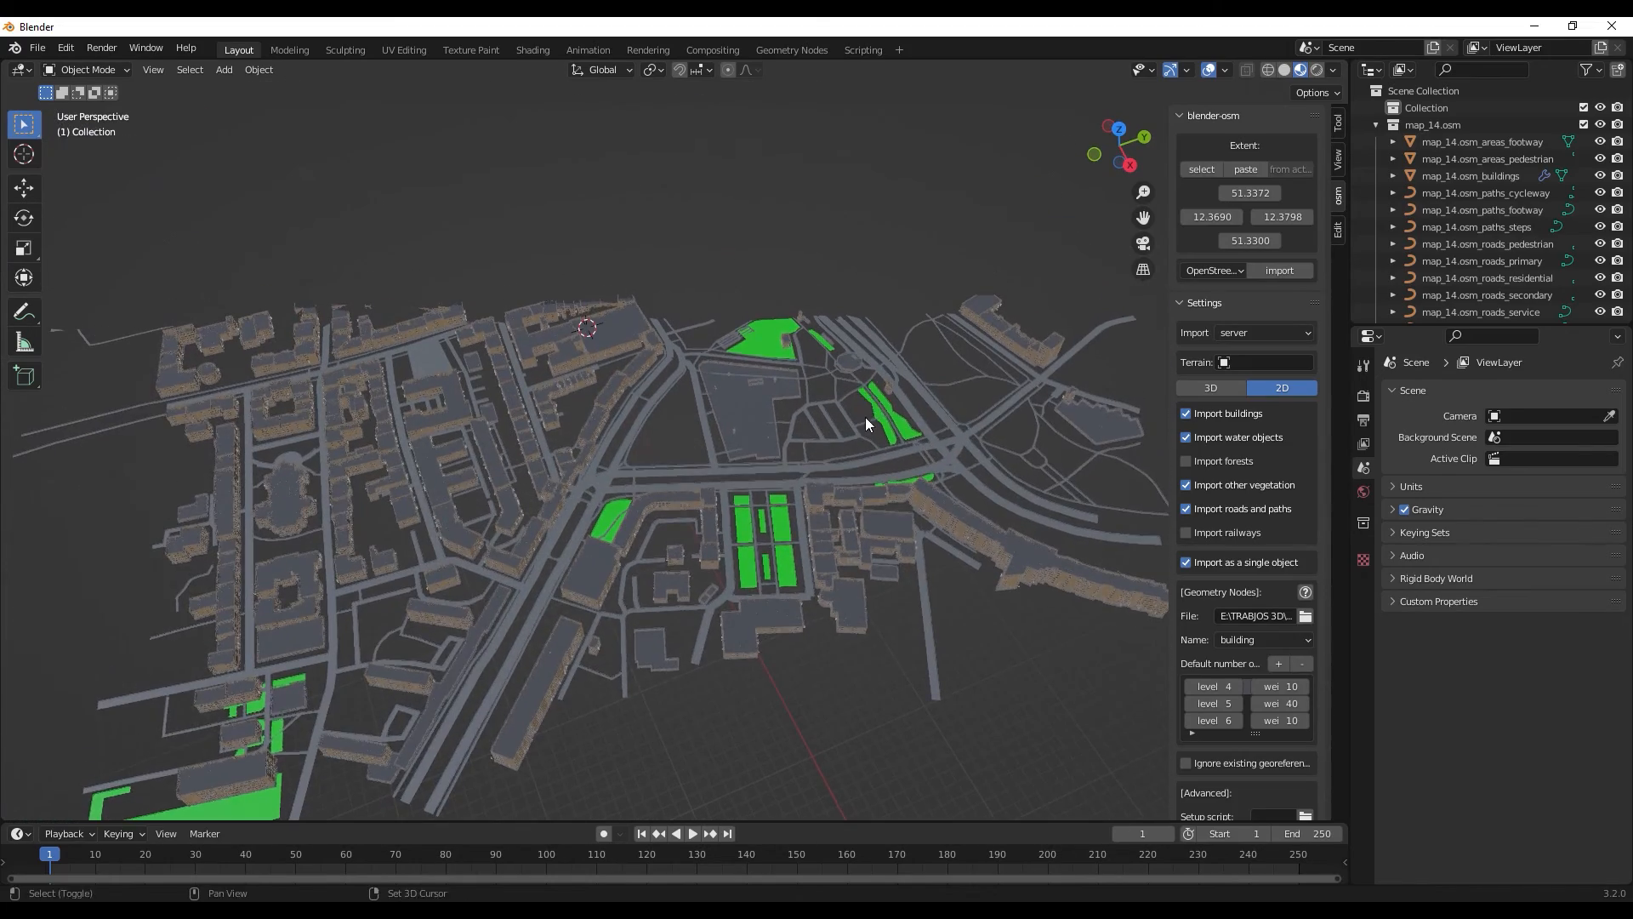
scroll(864, 416, "up", 4)
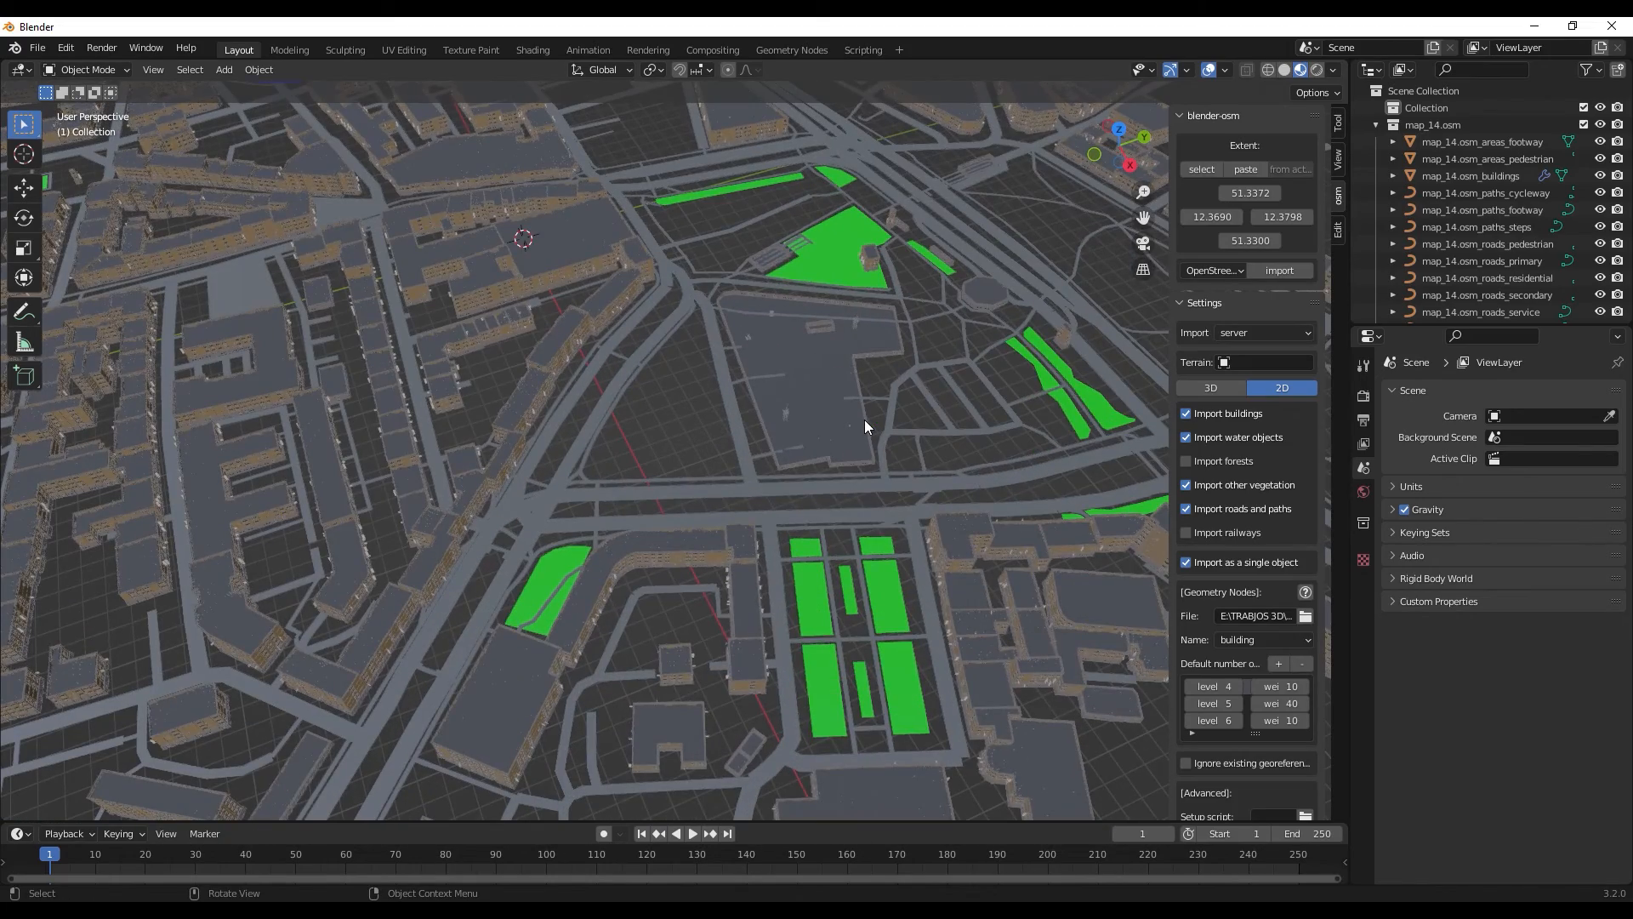
scroll(865, 422, "down", 8)
scroll(865, 422, "up", 8)
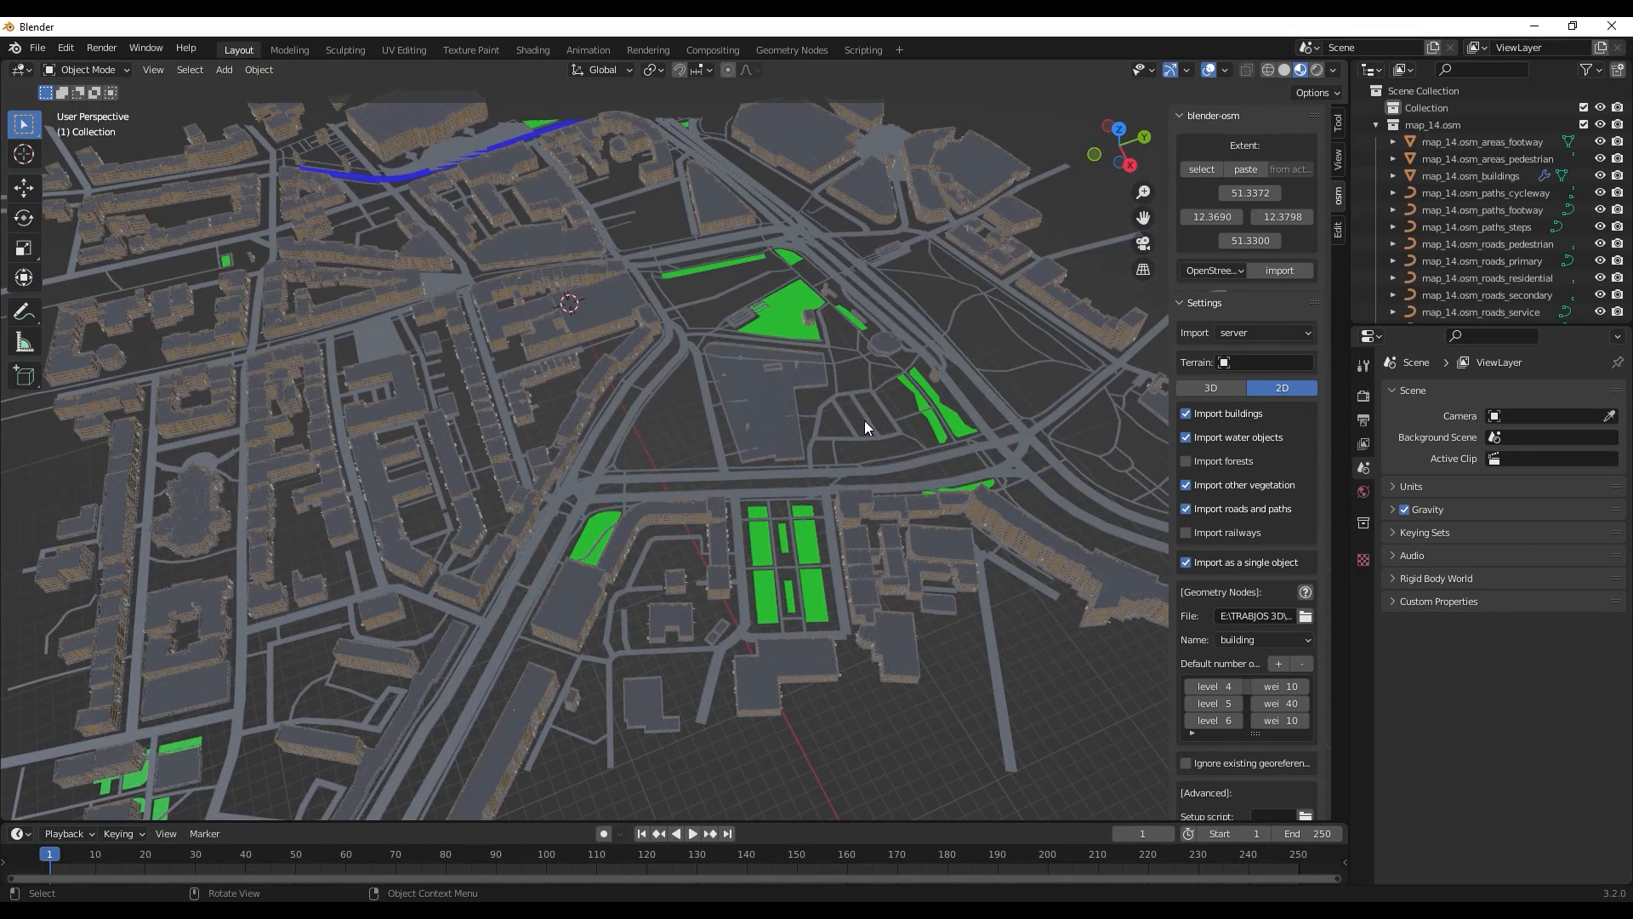
middle_click_drag(851, 459, 855, 444)
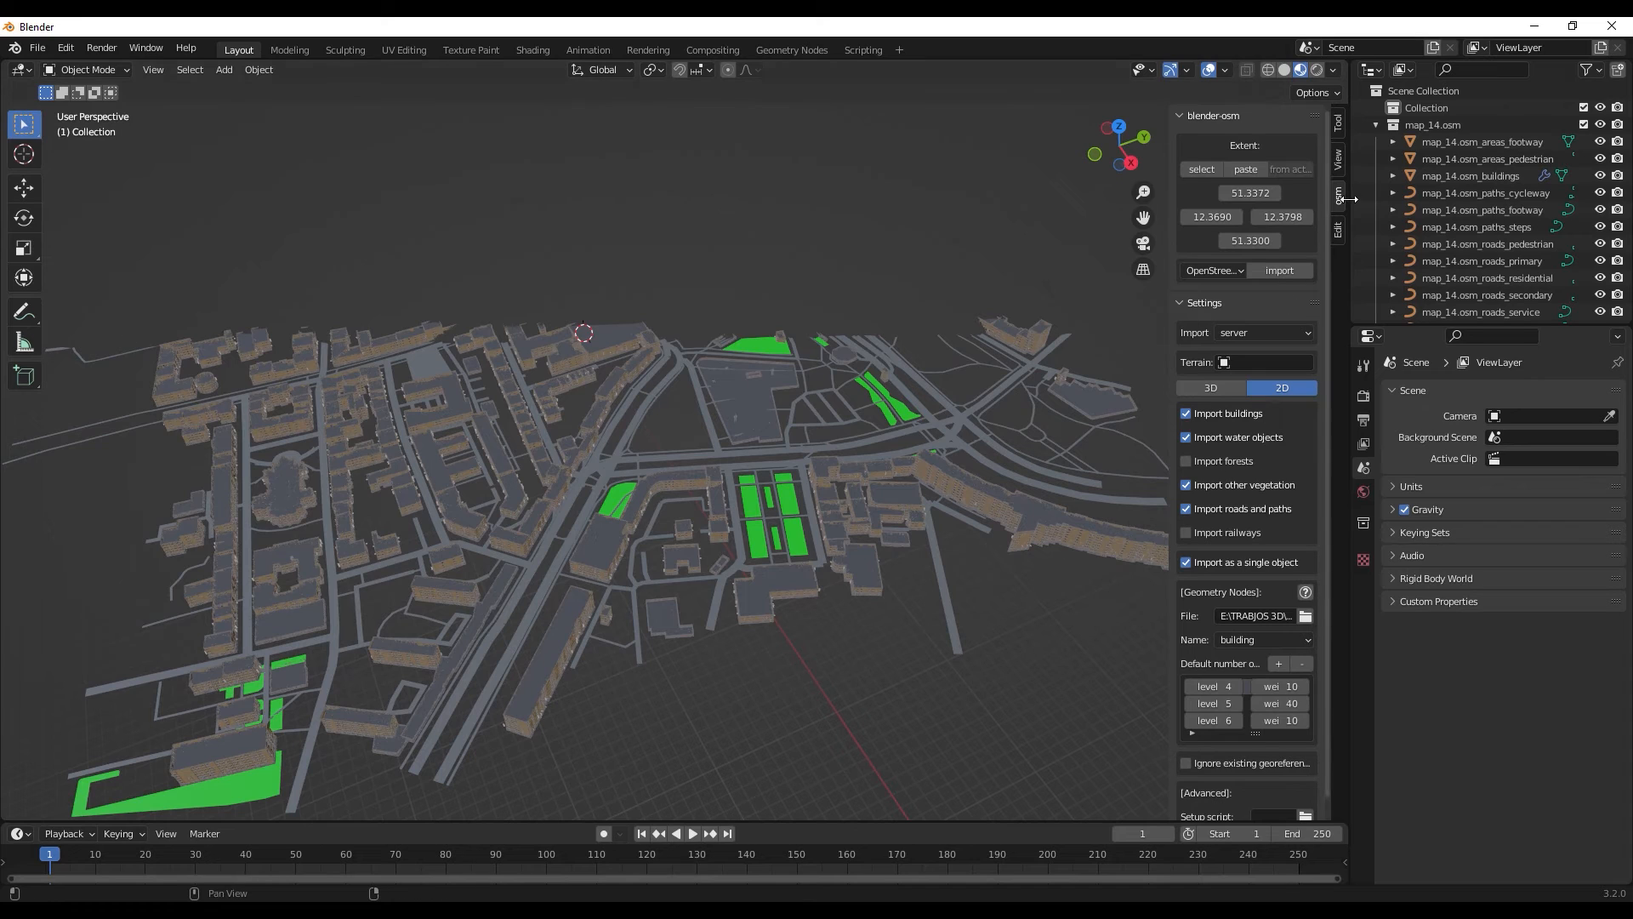
- Set the viewport's clip end distance to 10000 m so distant parts of the city are displayed
left_click(1339, 158)
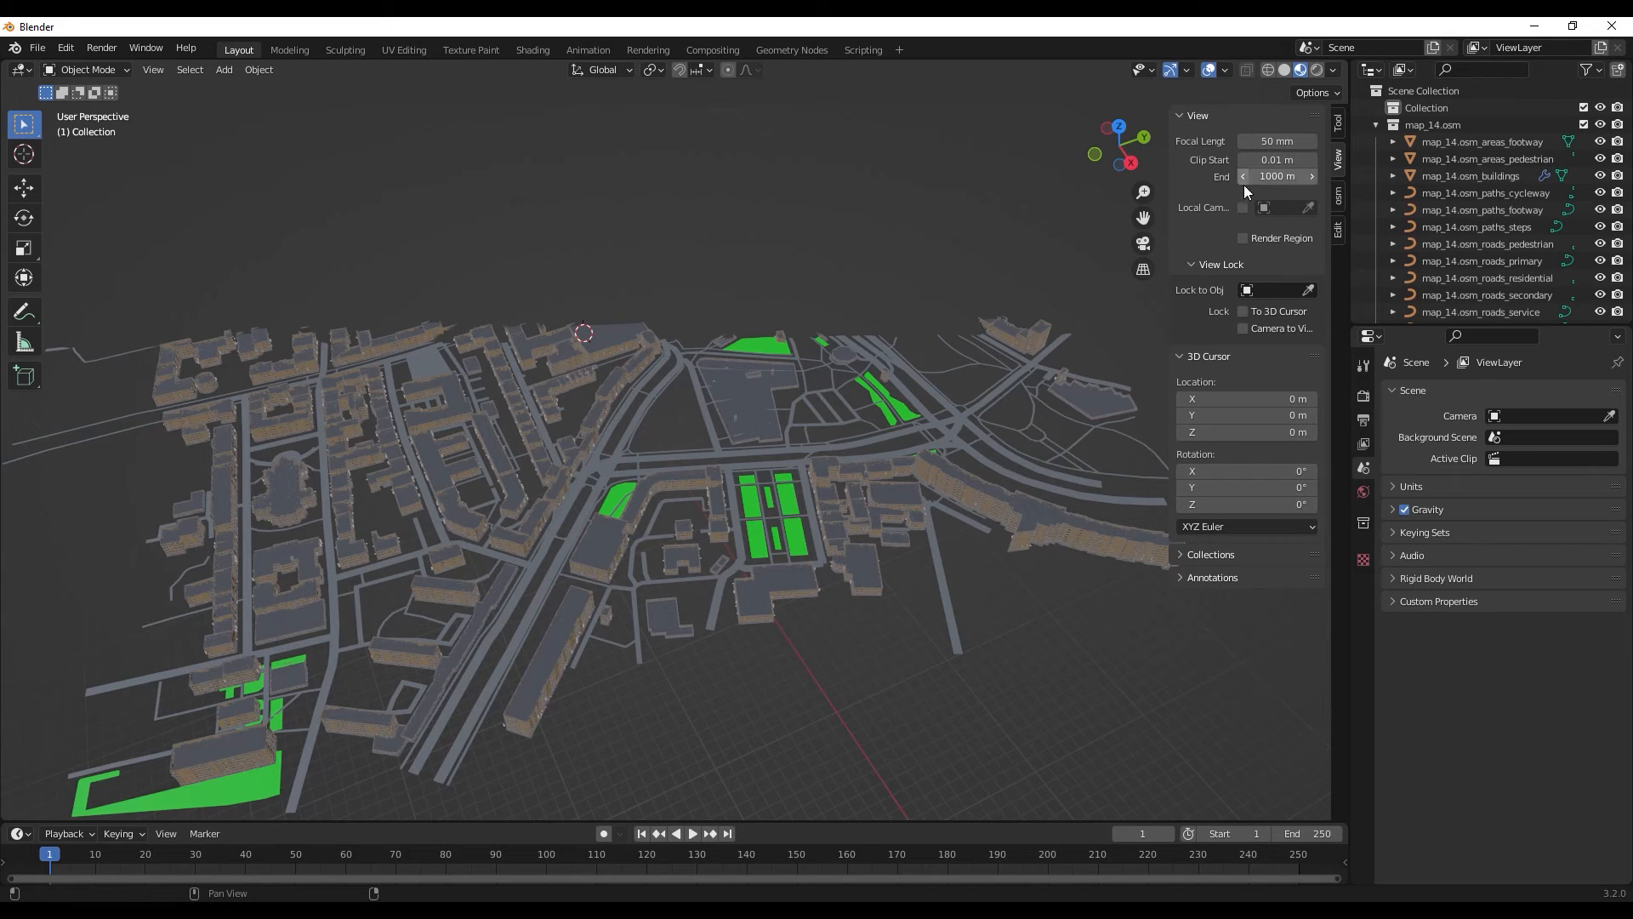
left_click(1276, 176)
type("10000")
key("Return")
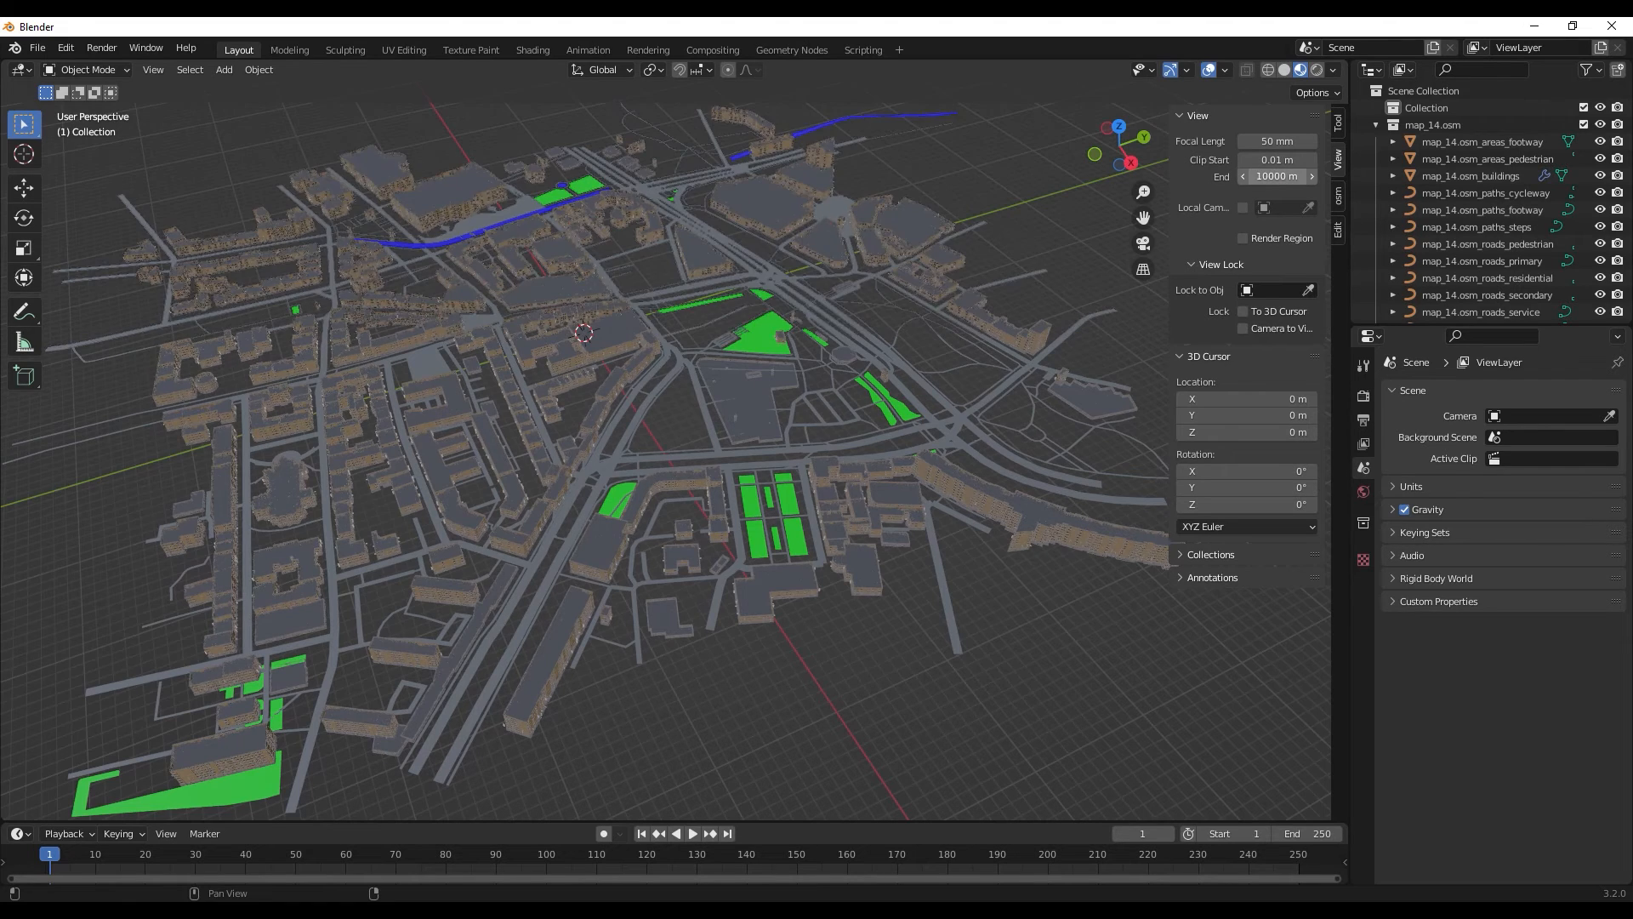
scroll(805, 359, "up", 7)
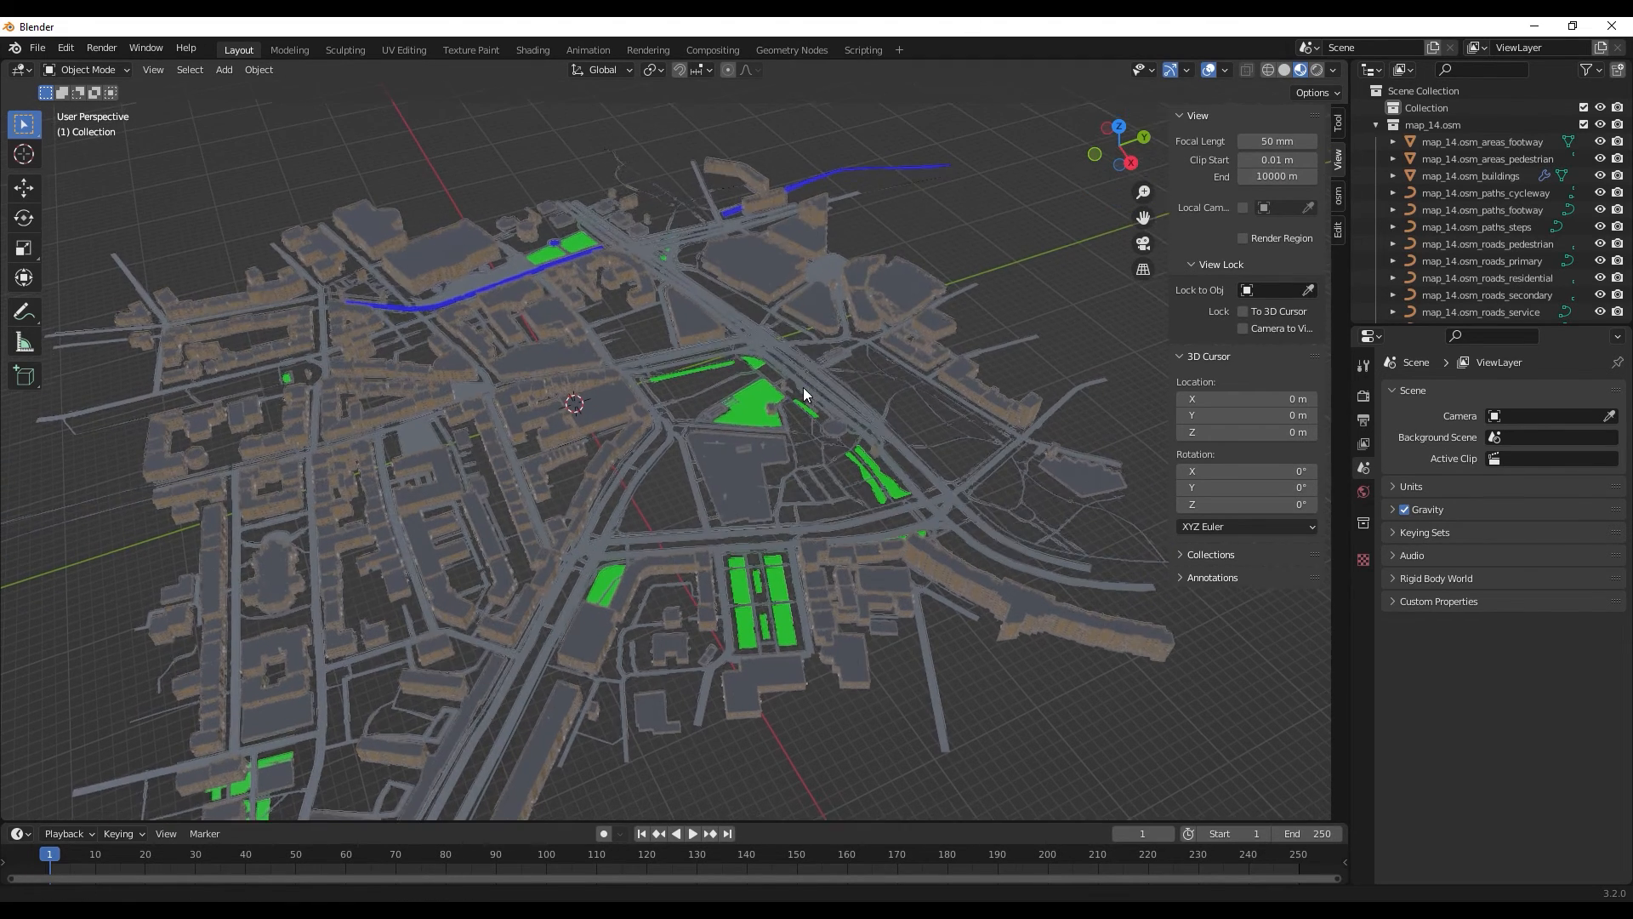
scroll(795, 363, "up", 3)
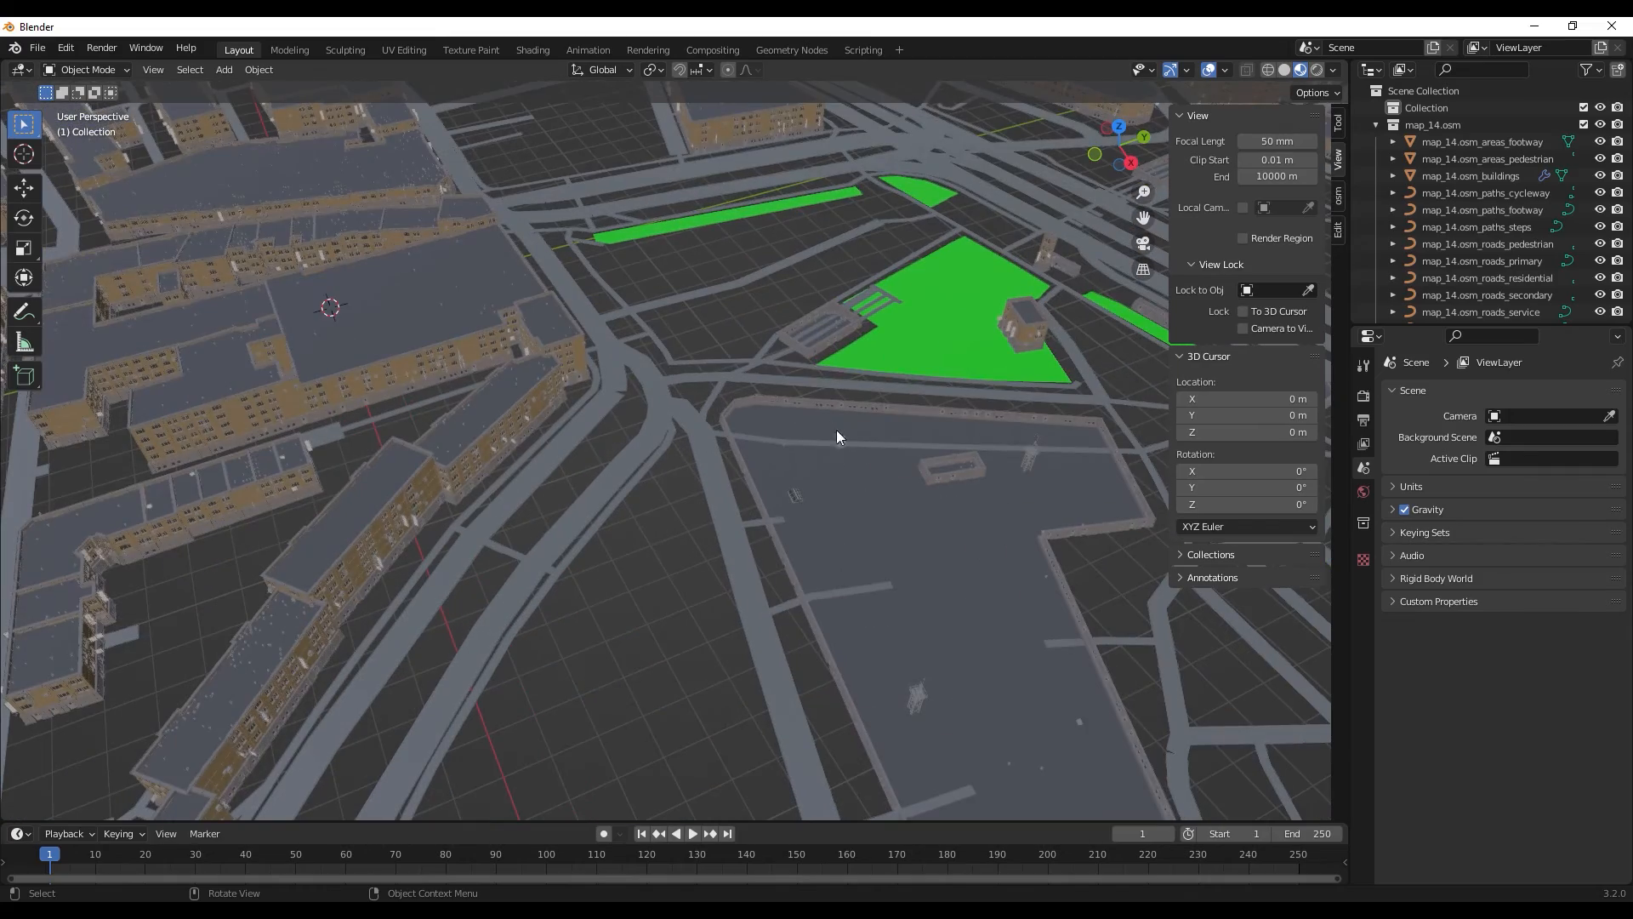
middle_click_drag(845, 435, 684, 447)
scroll(552, 439, "up", 3)
scroll(738, 420, "up", 2)
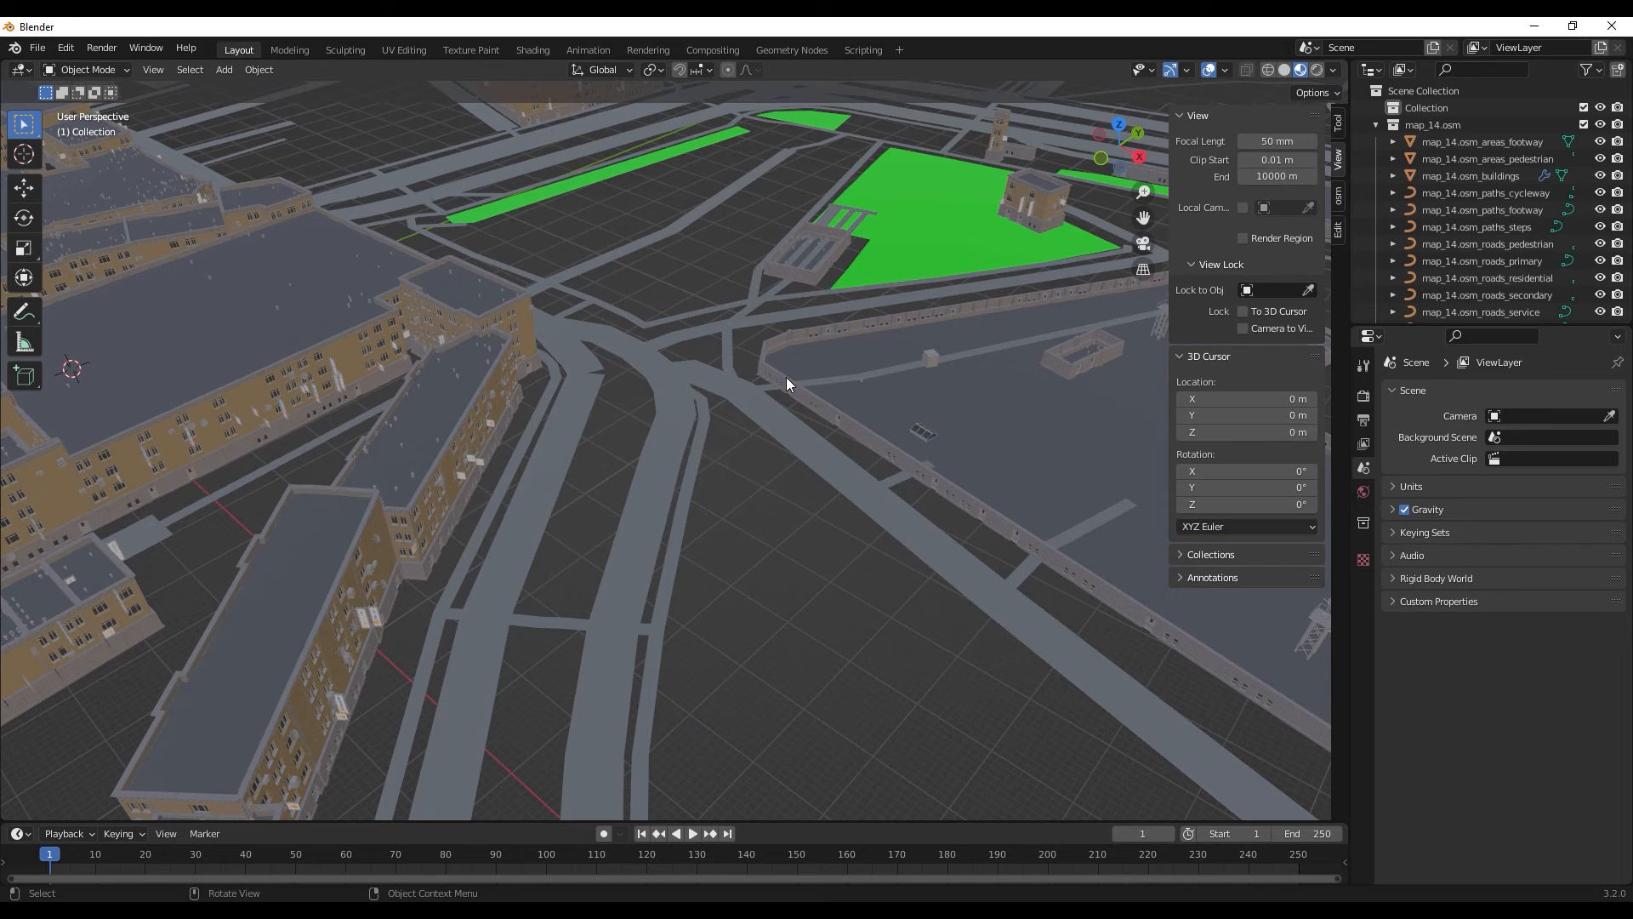
scroll(800, 381, "down", 2)
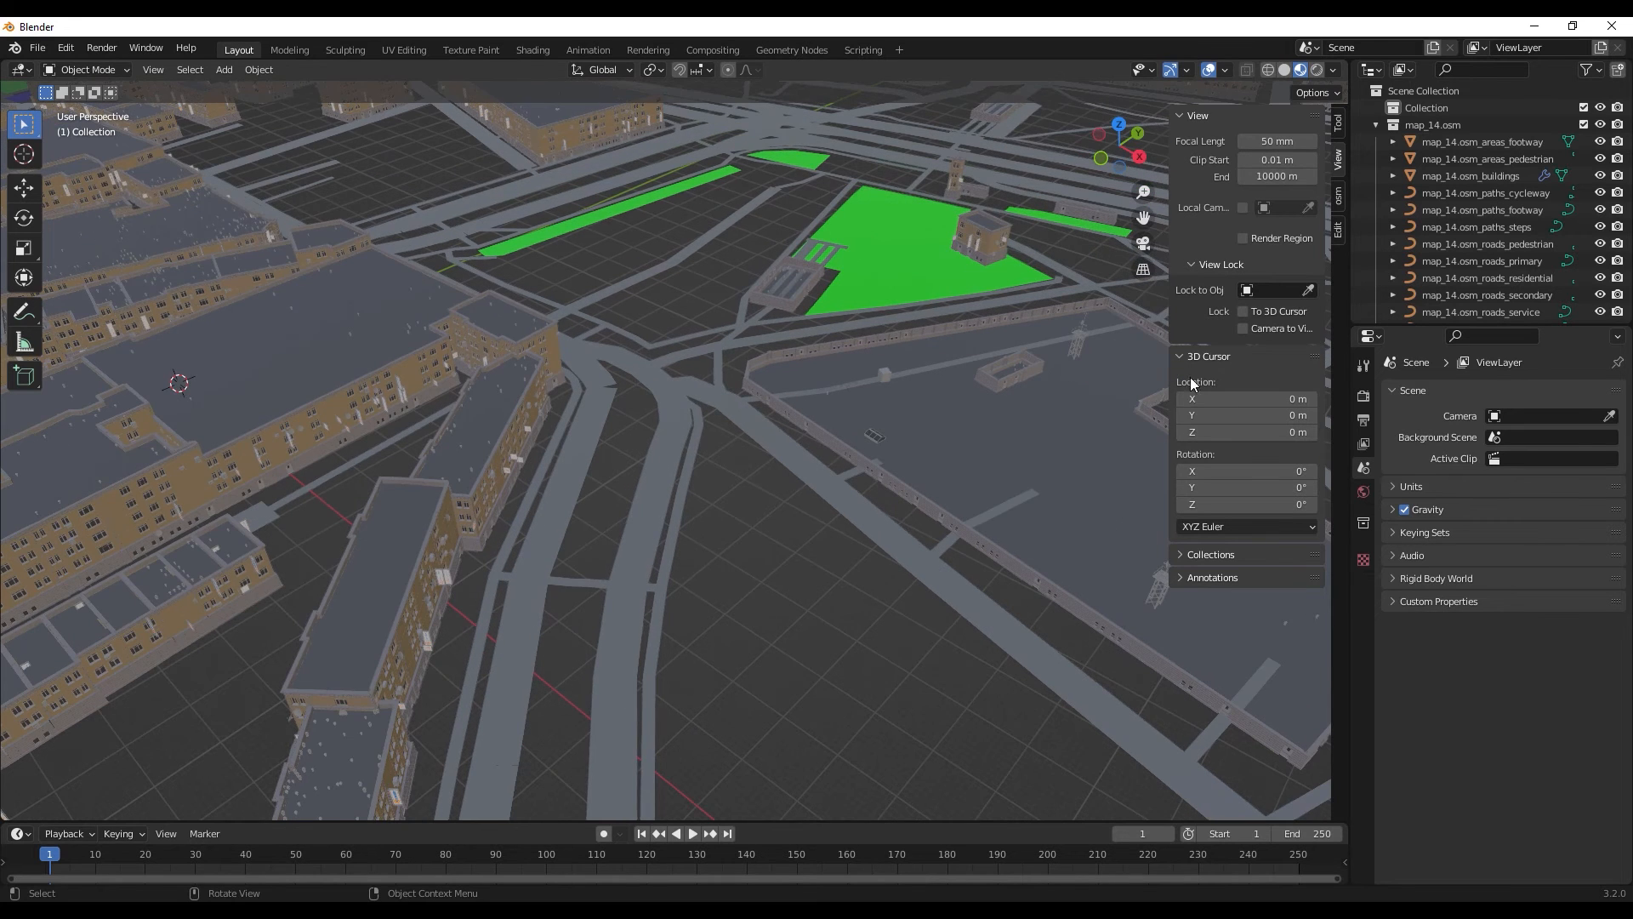
- Open the blender-osm map extent selector in the browser and browse the map to Colombia around Medellín
left_click(1340, 197)
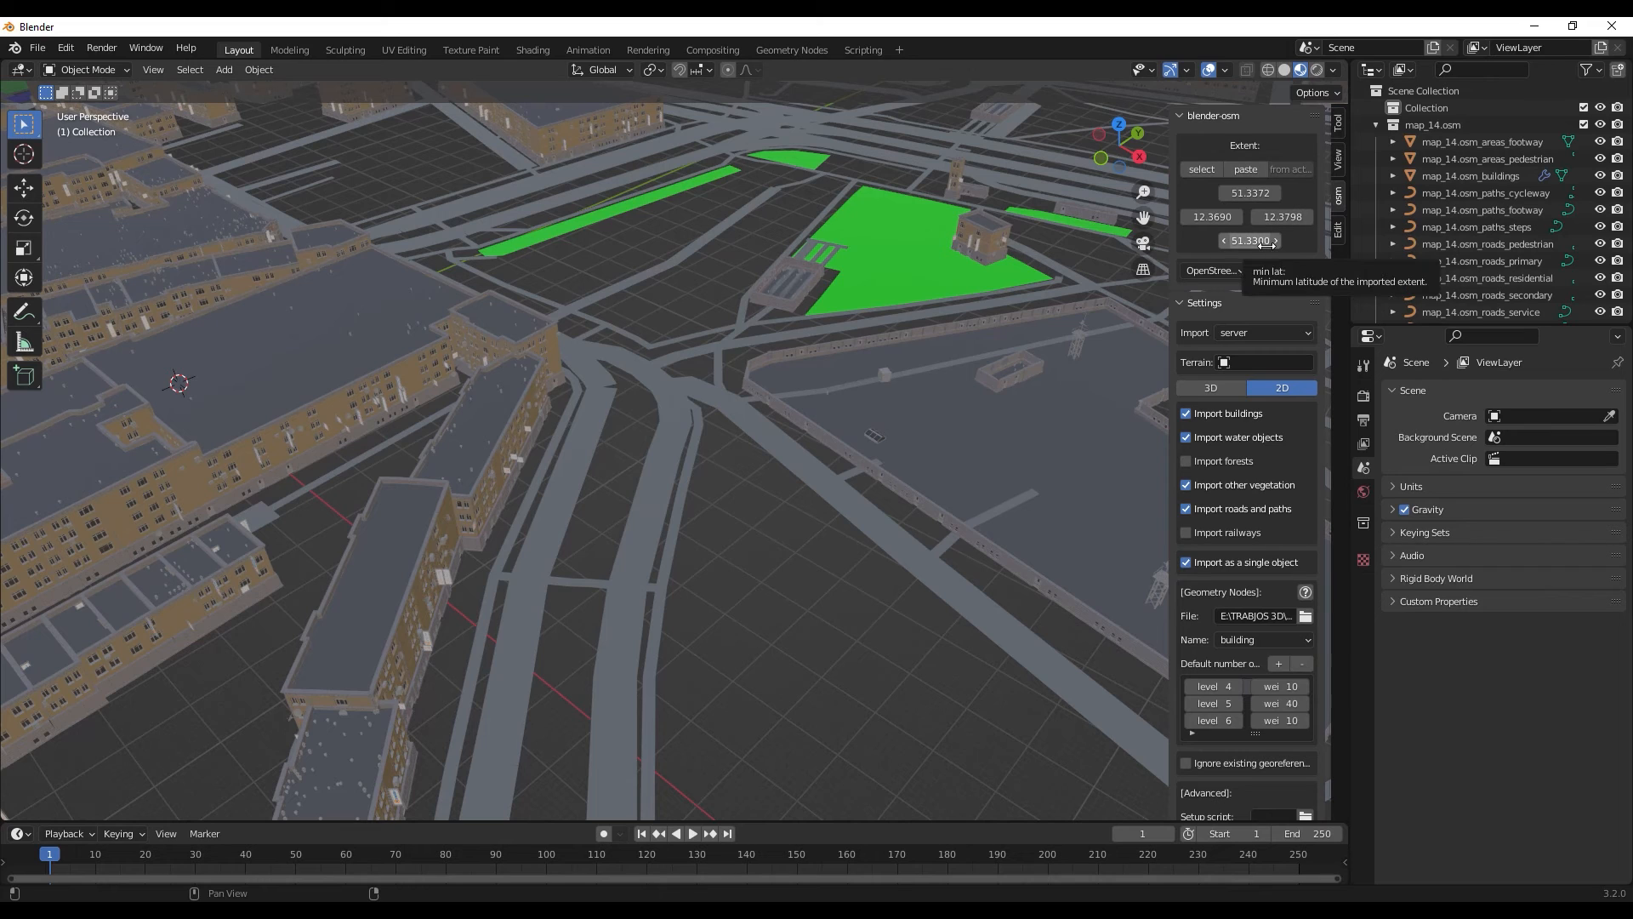
left_click(1208, 173)
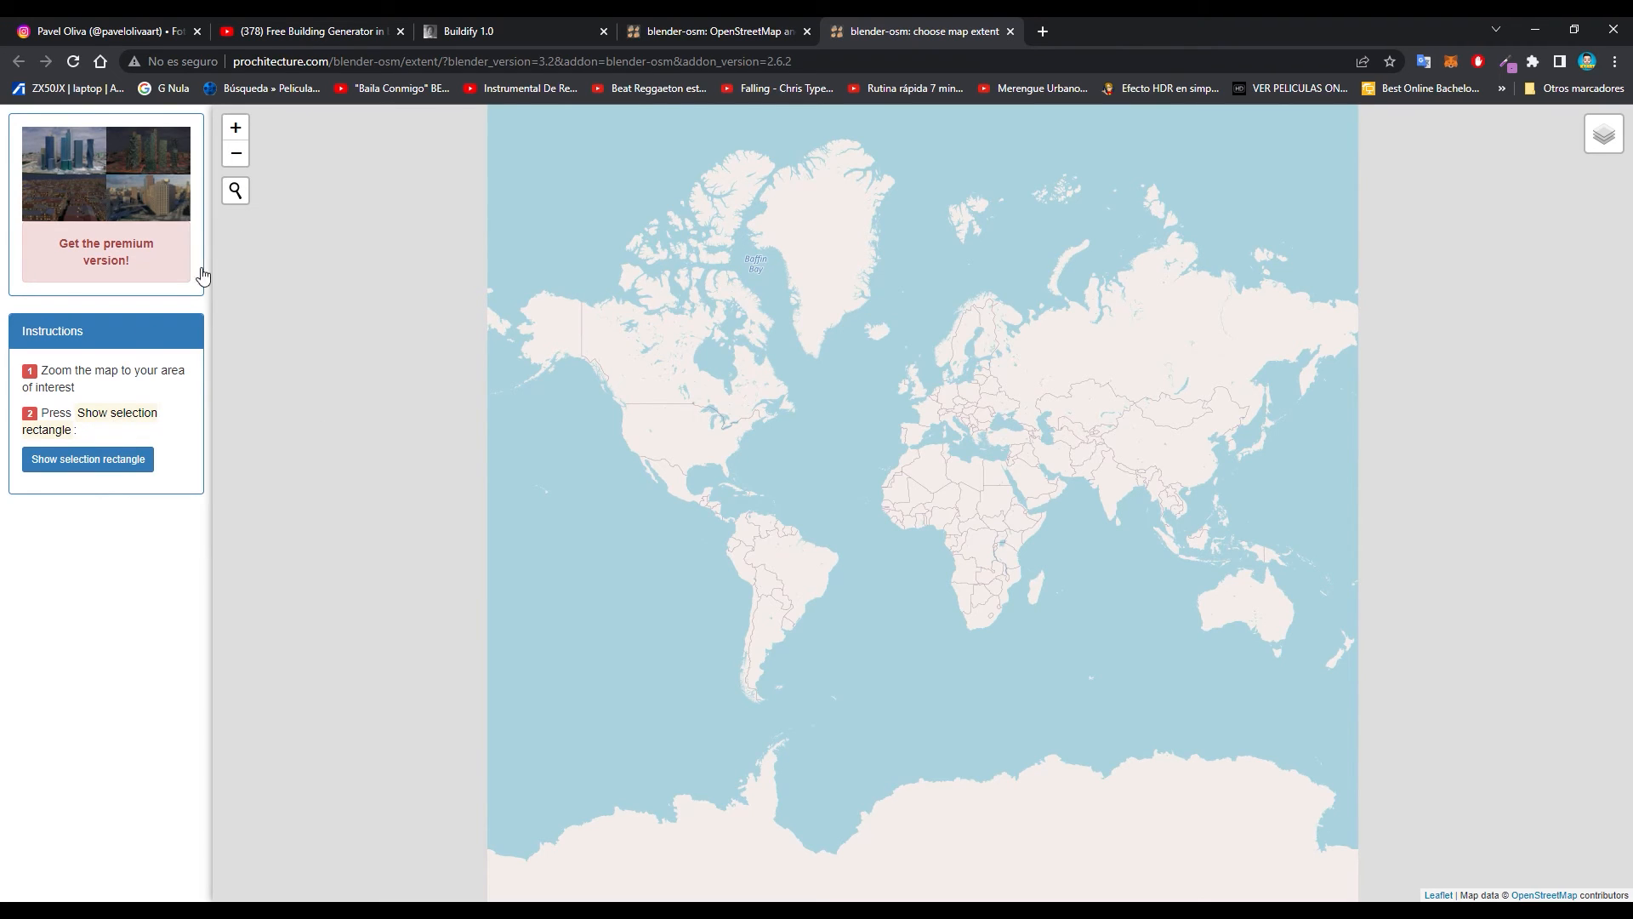
scroll(761, 506, "up", 5)
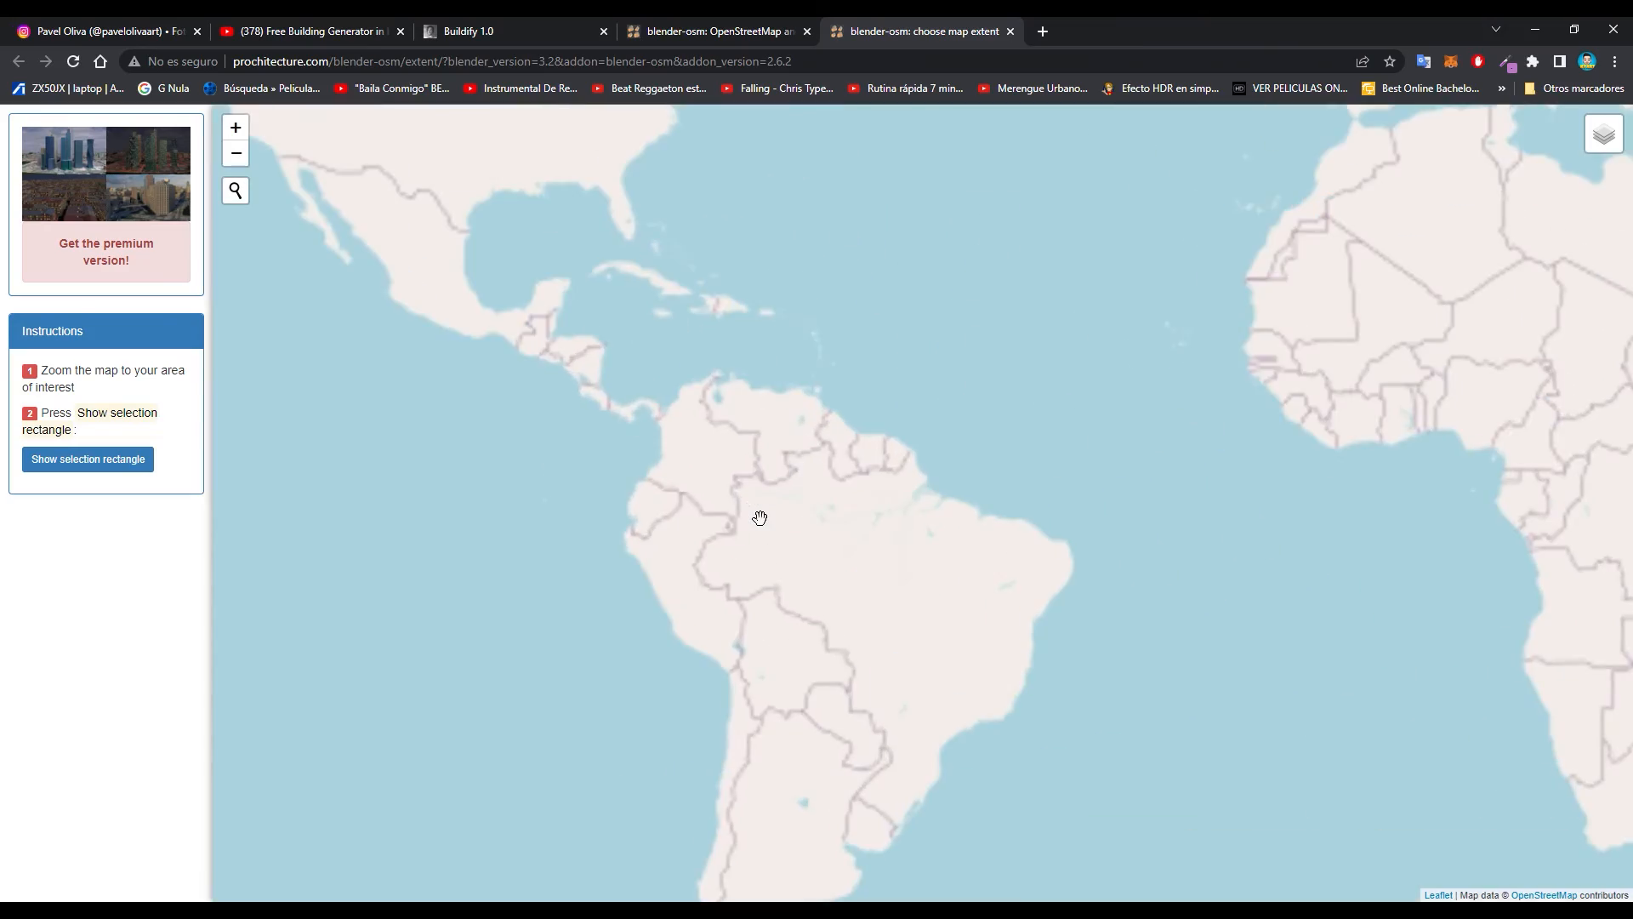
scroll(681, 477, "up", 3)
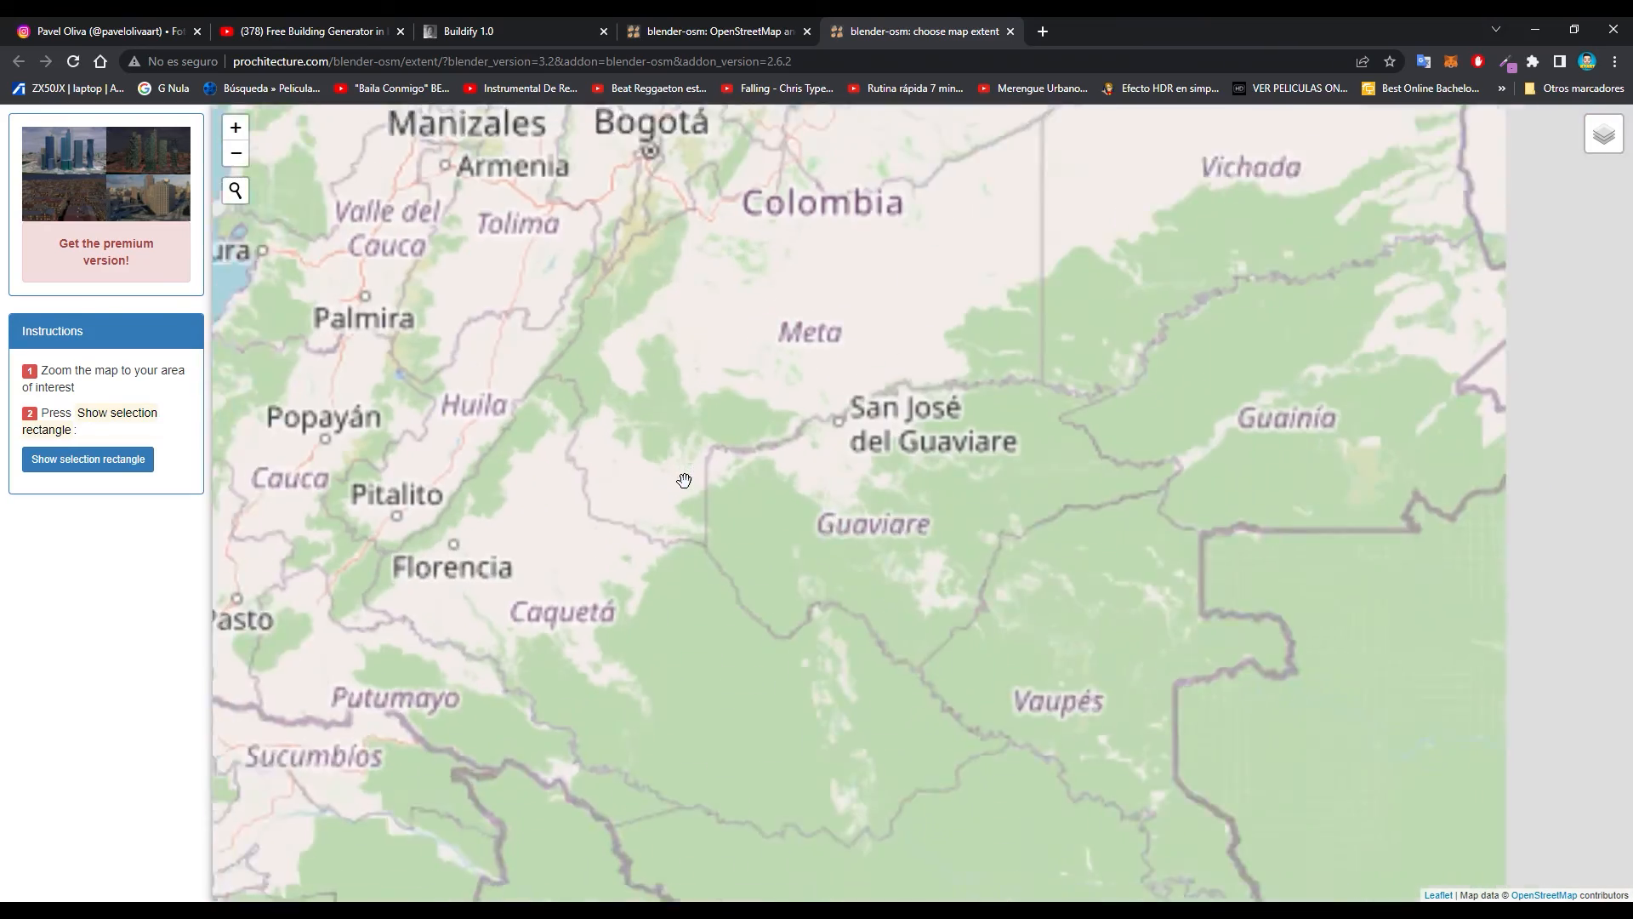
scroll(697, 474, "up", 3)
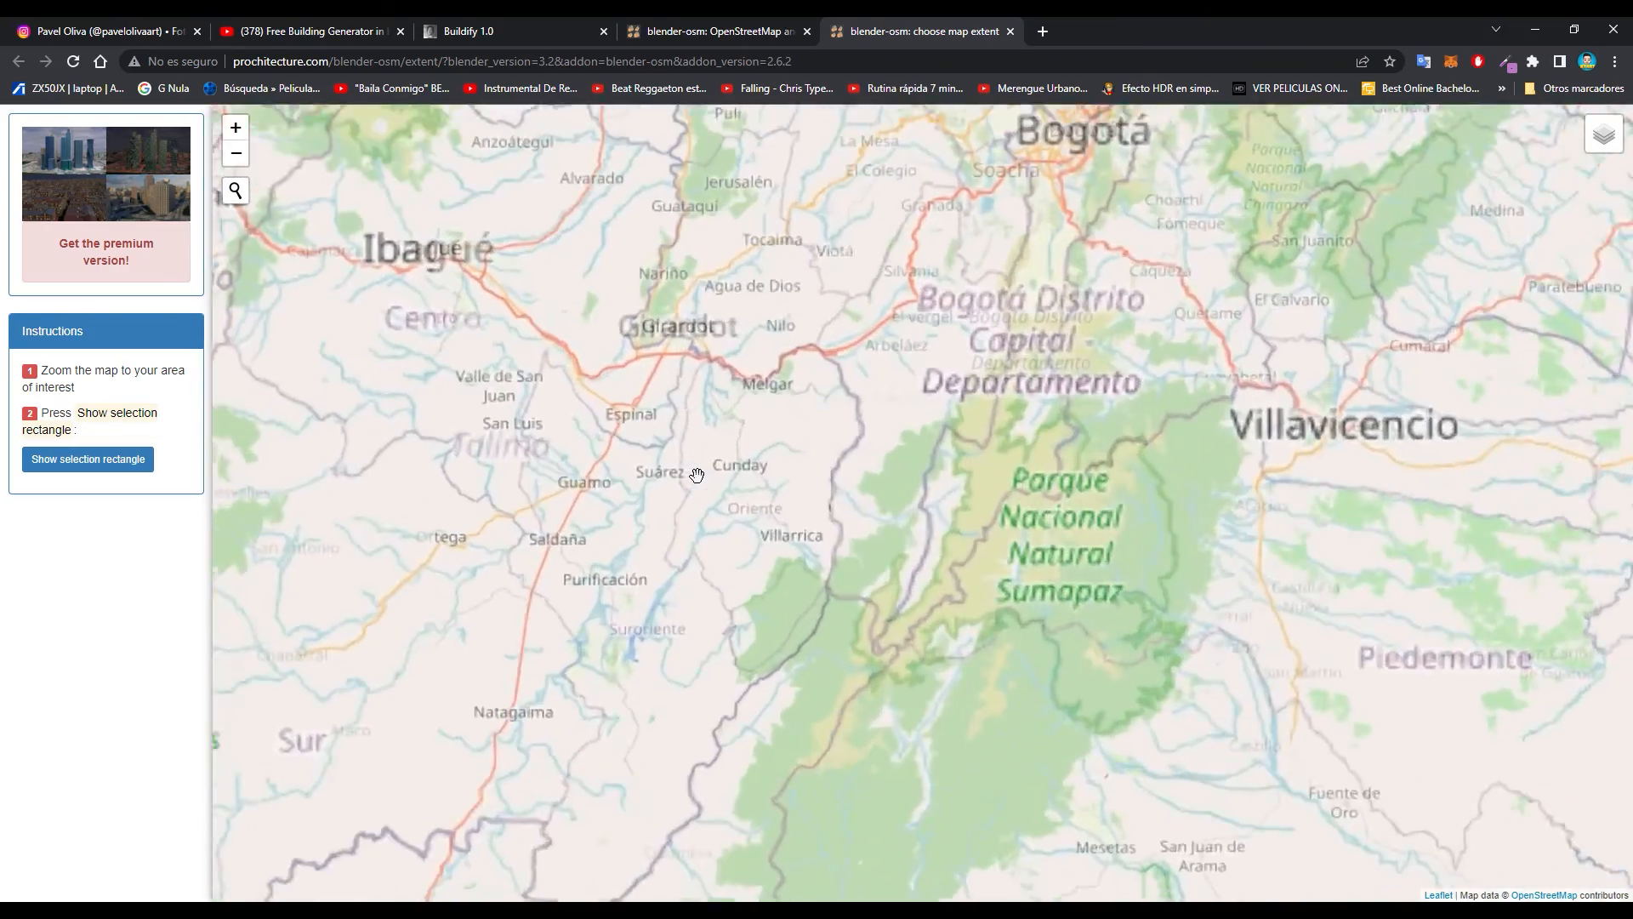
scroll(752, 453, "down", 3)
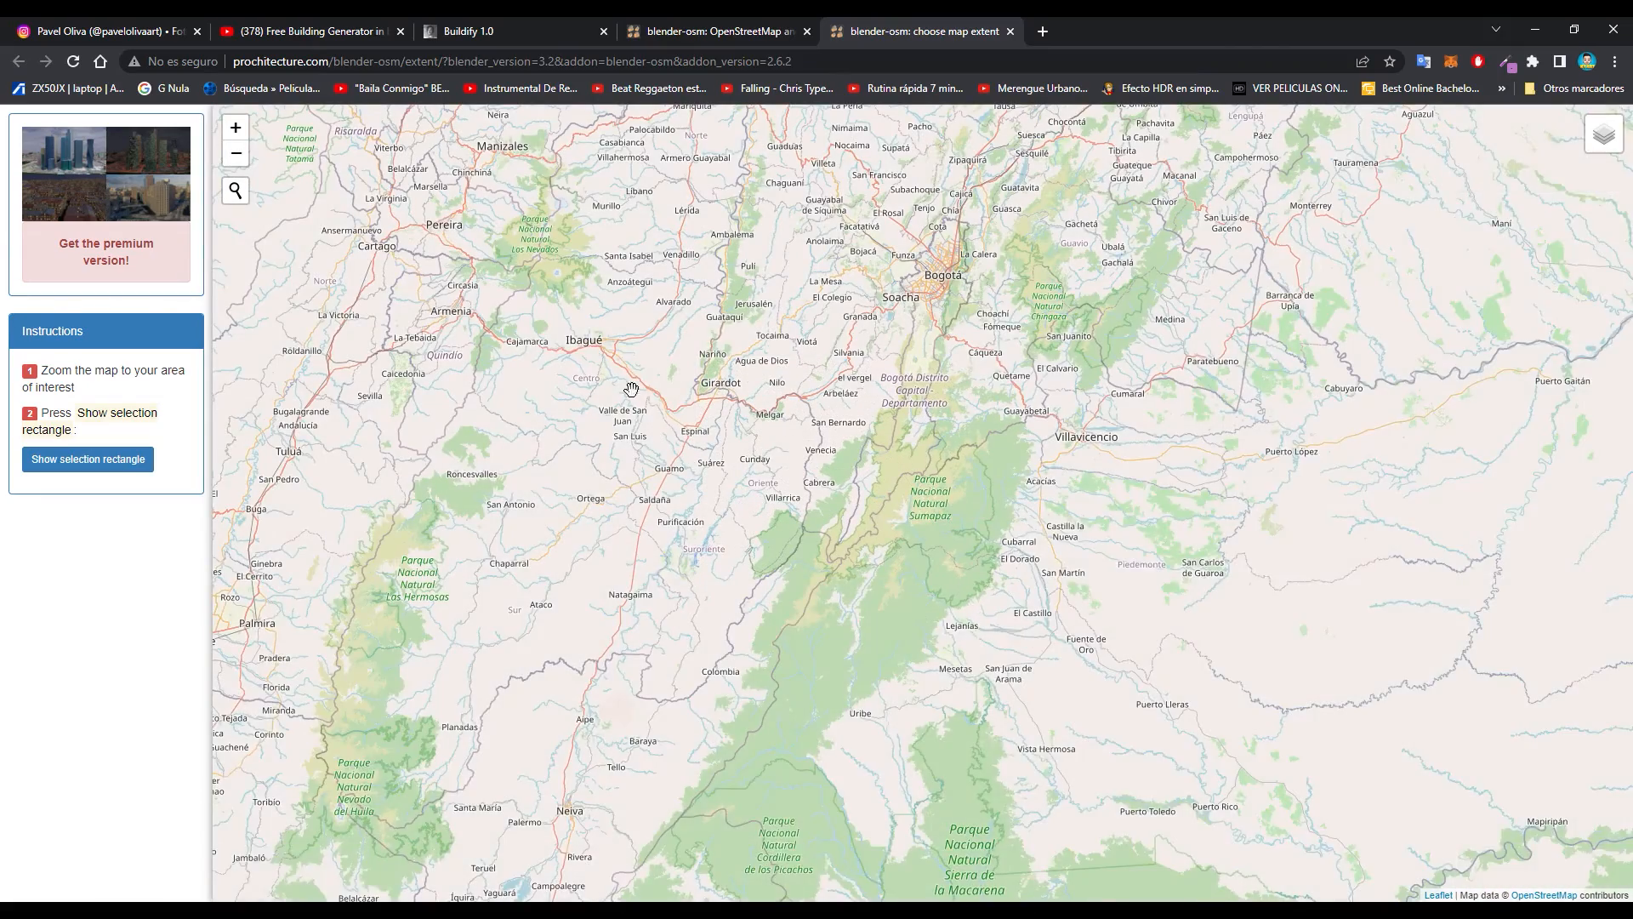
left_click_drag(580, 347, 902, 541)
scroll(901, 541, "down", 2)
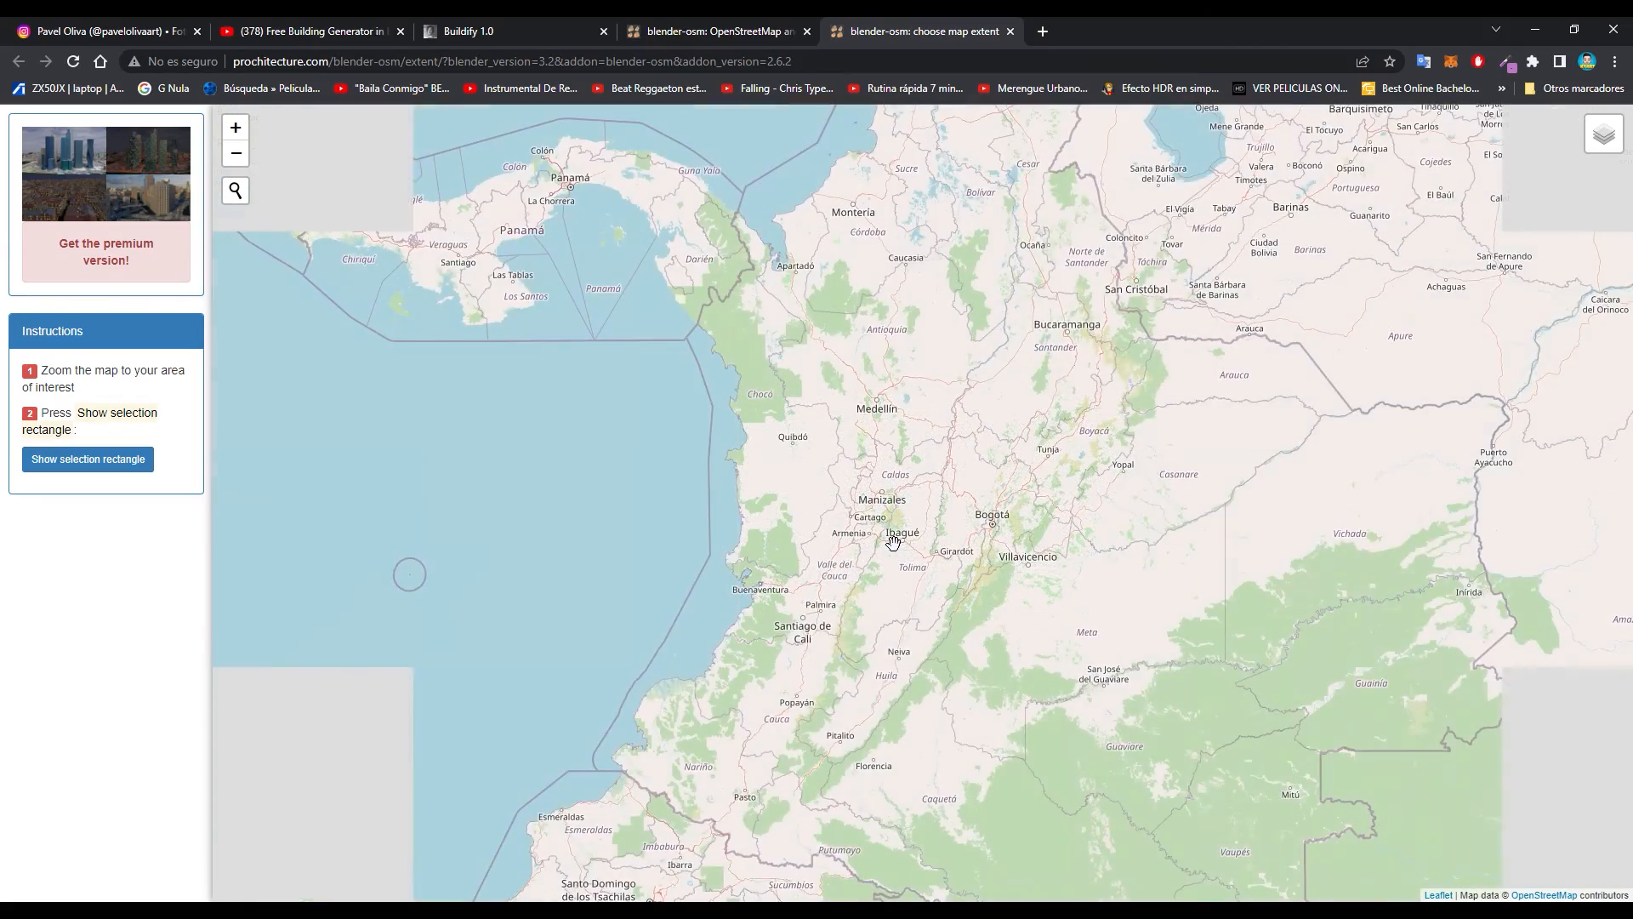
scroll(984, 514, "up", 1)
left_click_drag(955, 436, 835, 604)
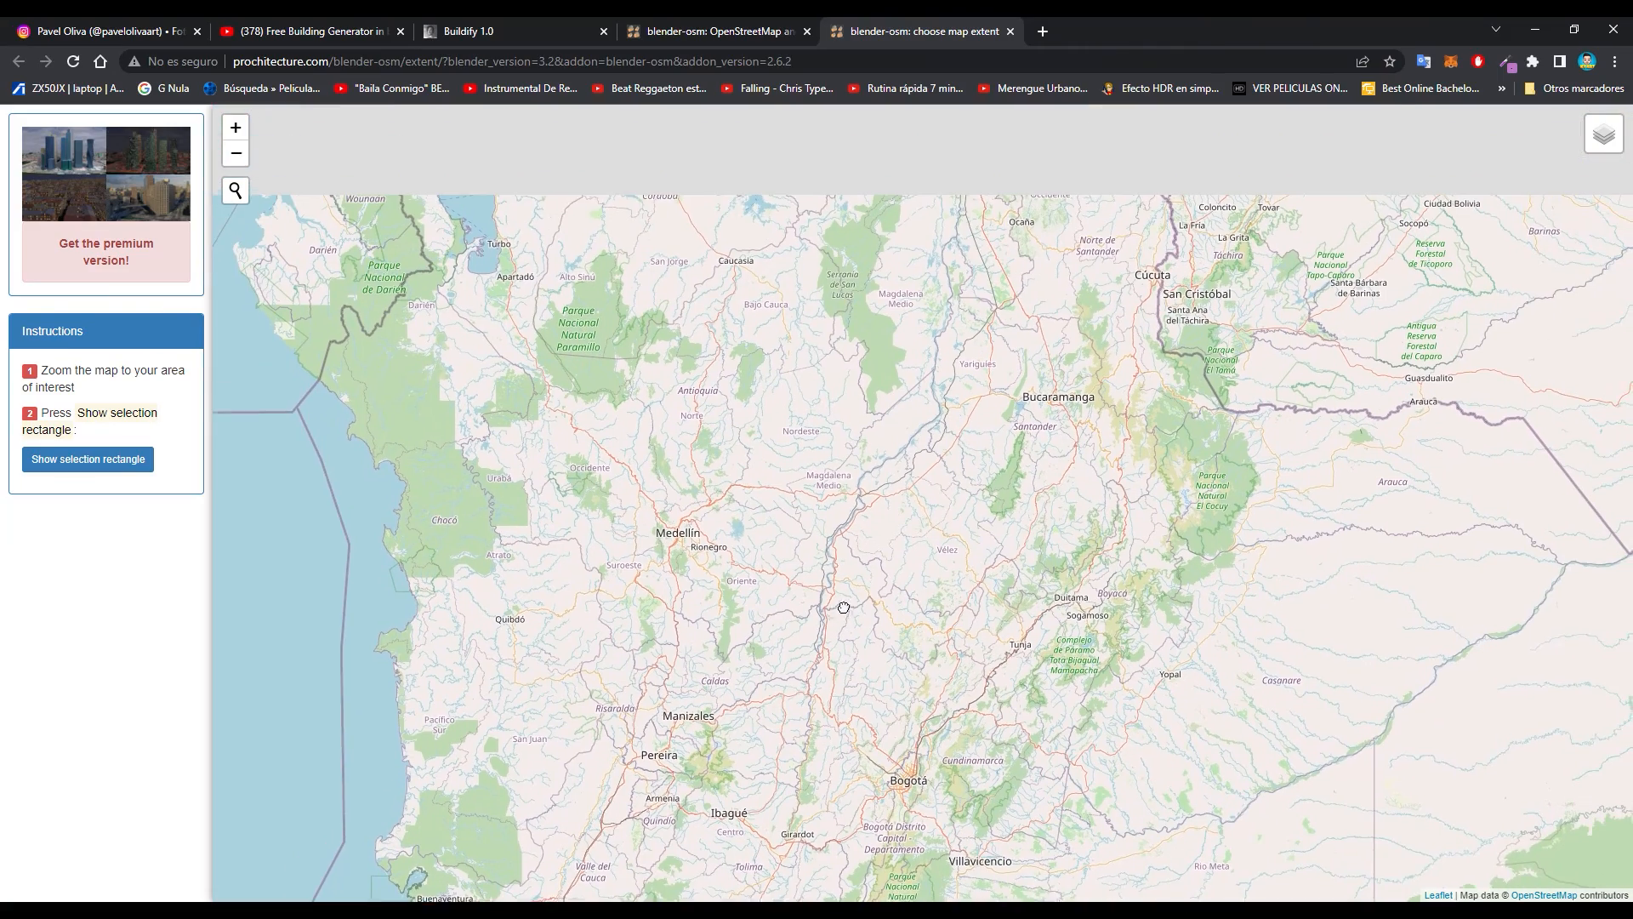
scroll(769, 543, "up", 2)
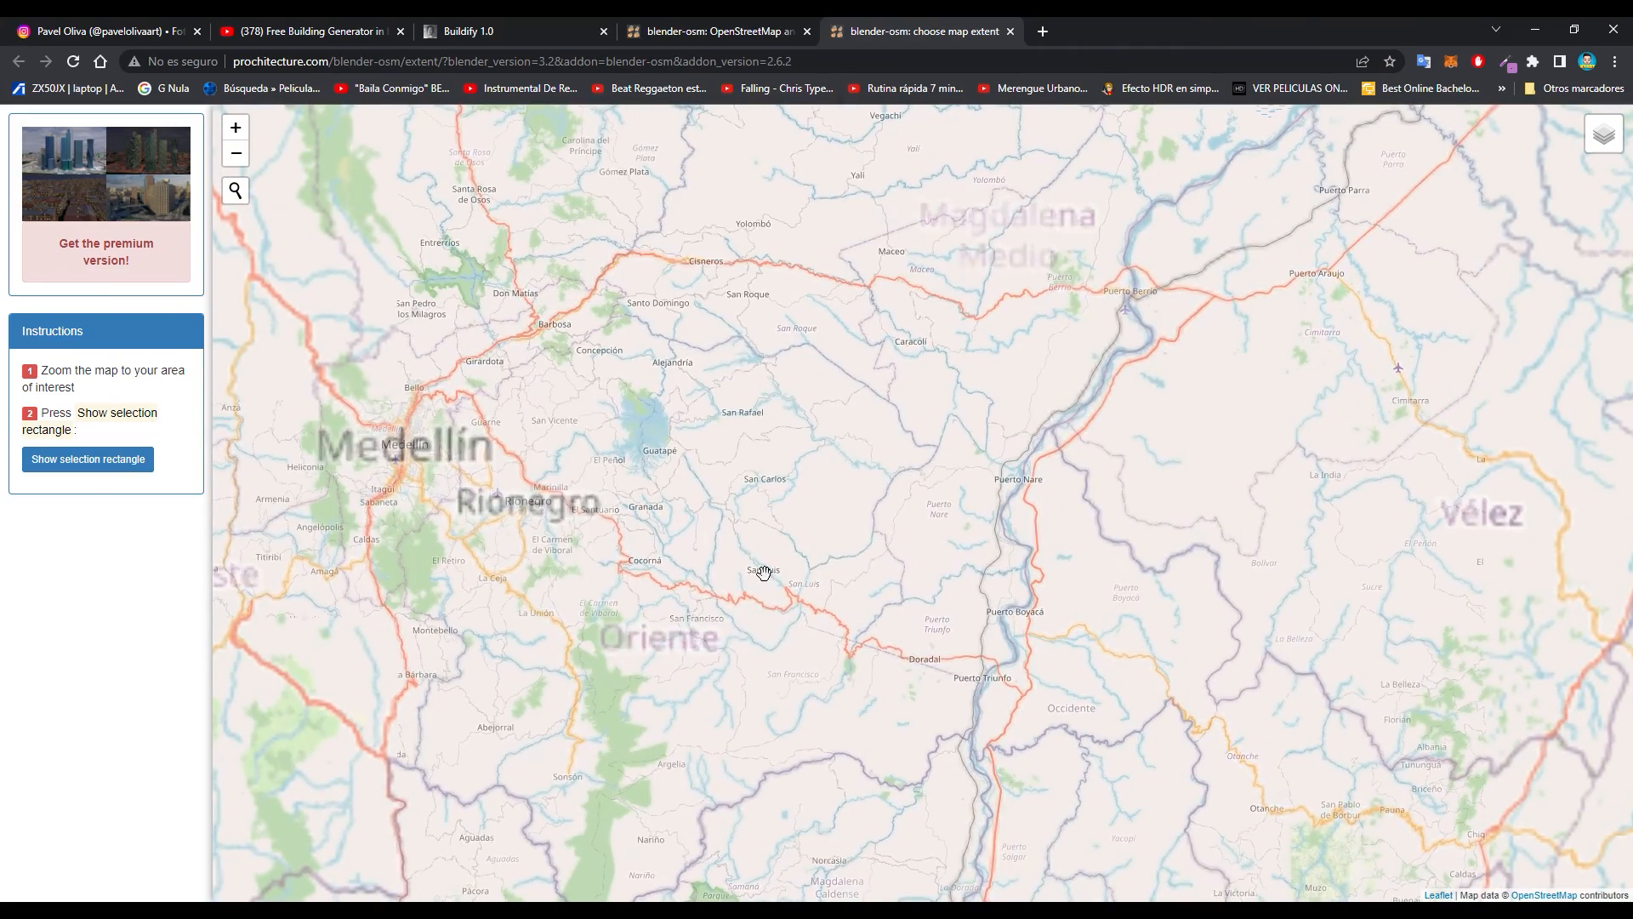
- Search the map for bogota and go to the Bogotá, Colombia result
left_click(230, 200)
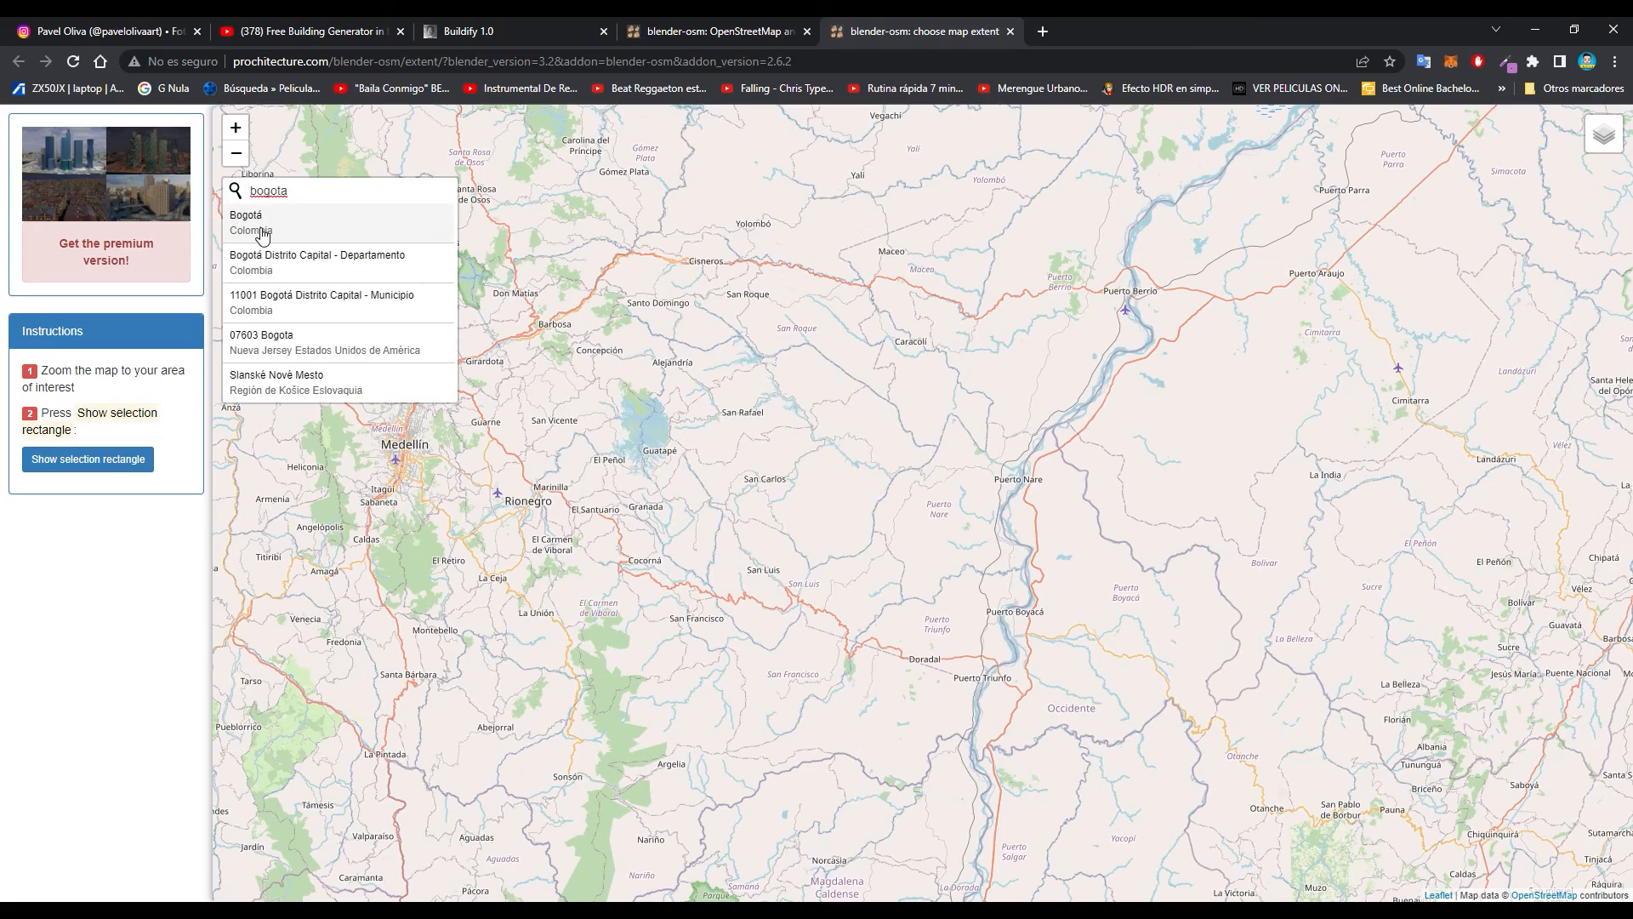
left_click(262, 223)
scroll(945, 505, "up", 3)
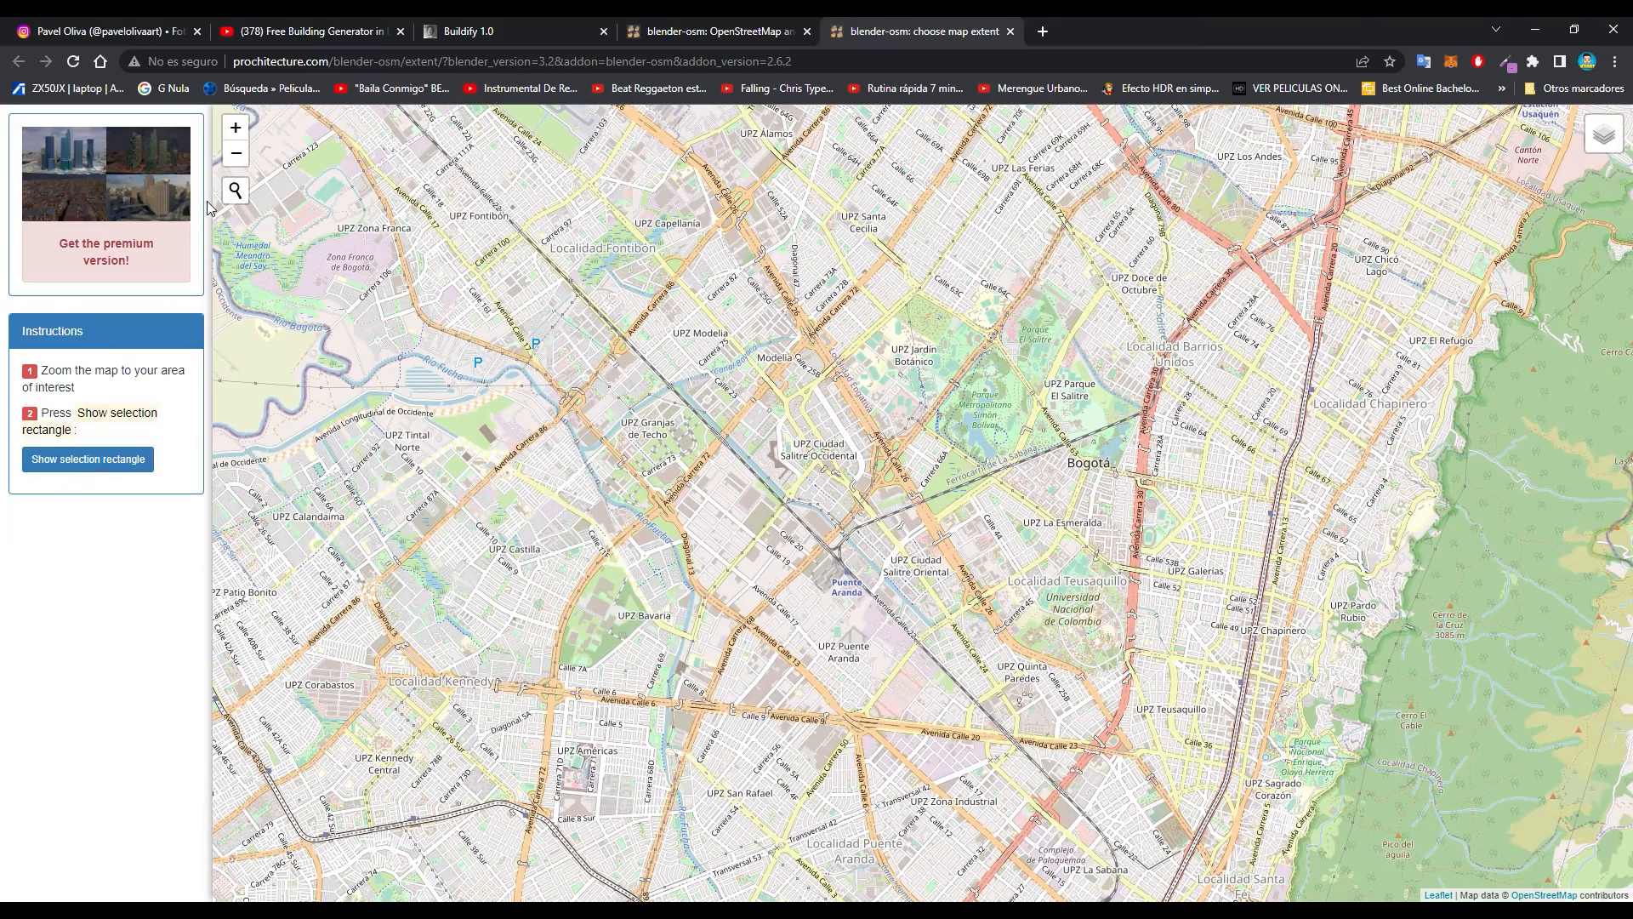
- Show the selection rectangle and shrink it to an area of about 2.2 x 1.8 km around Granjas de Techo in Bogotá
left_click(120, 463)
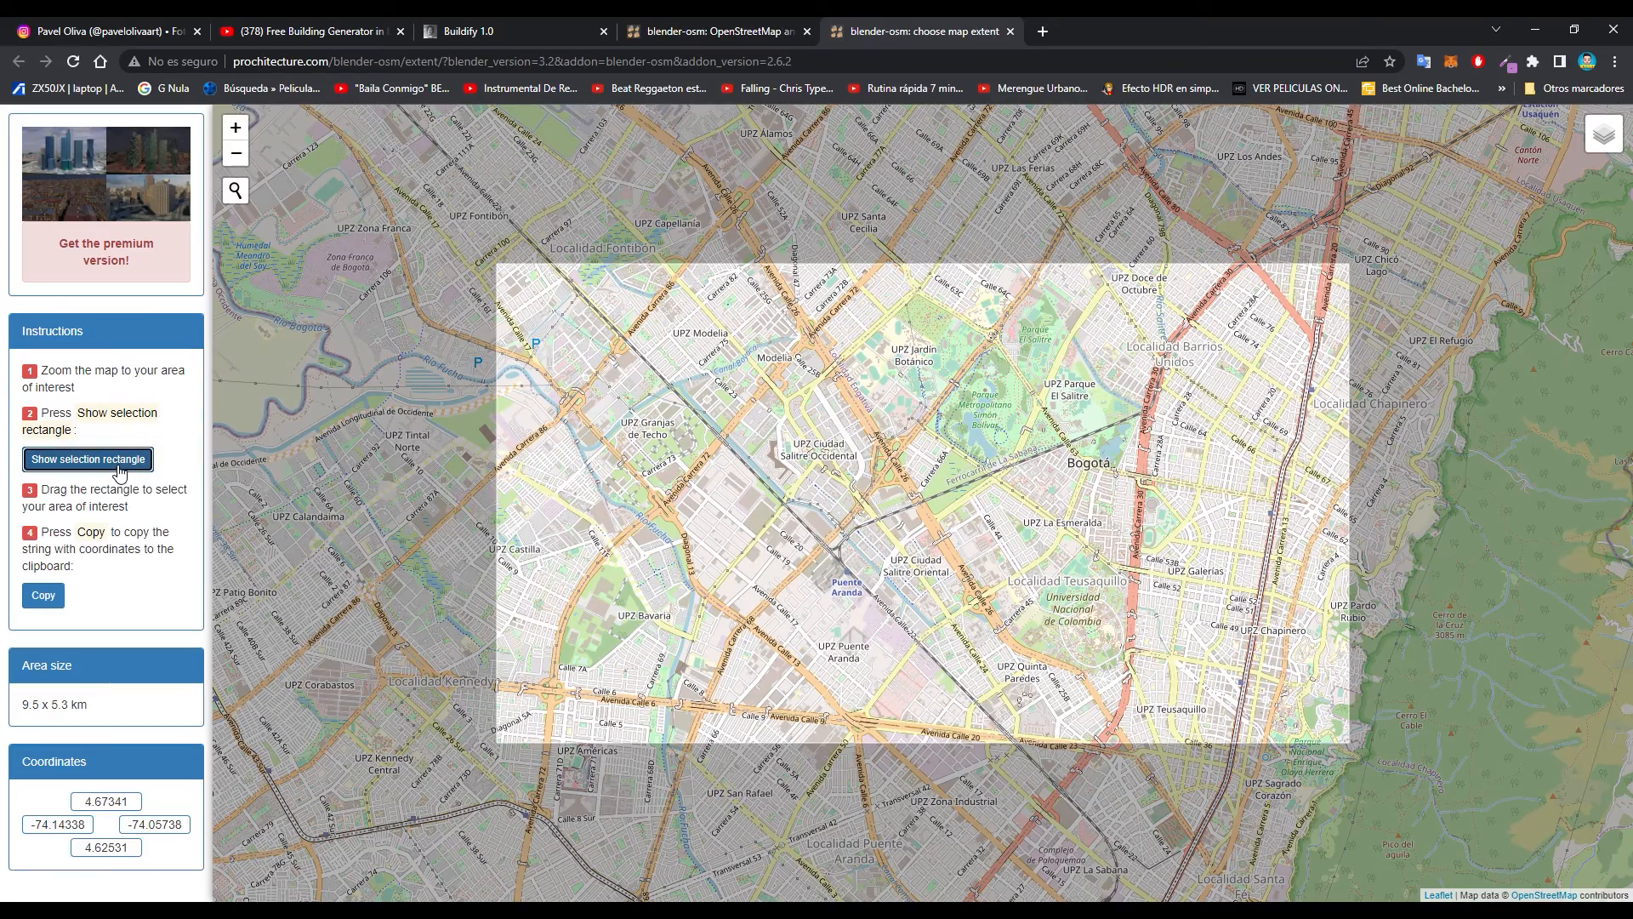
left_click_drag(1351, 741, 835, 545)
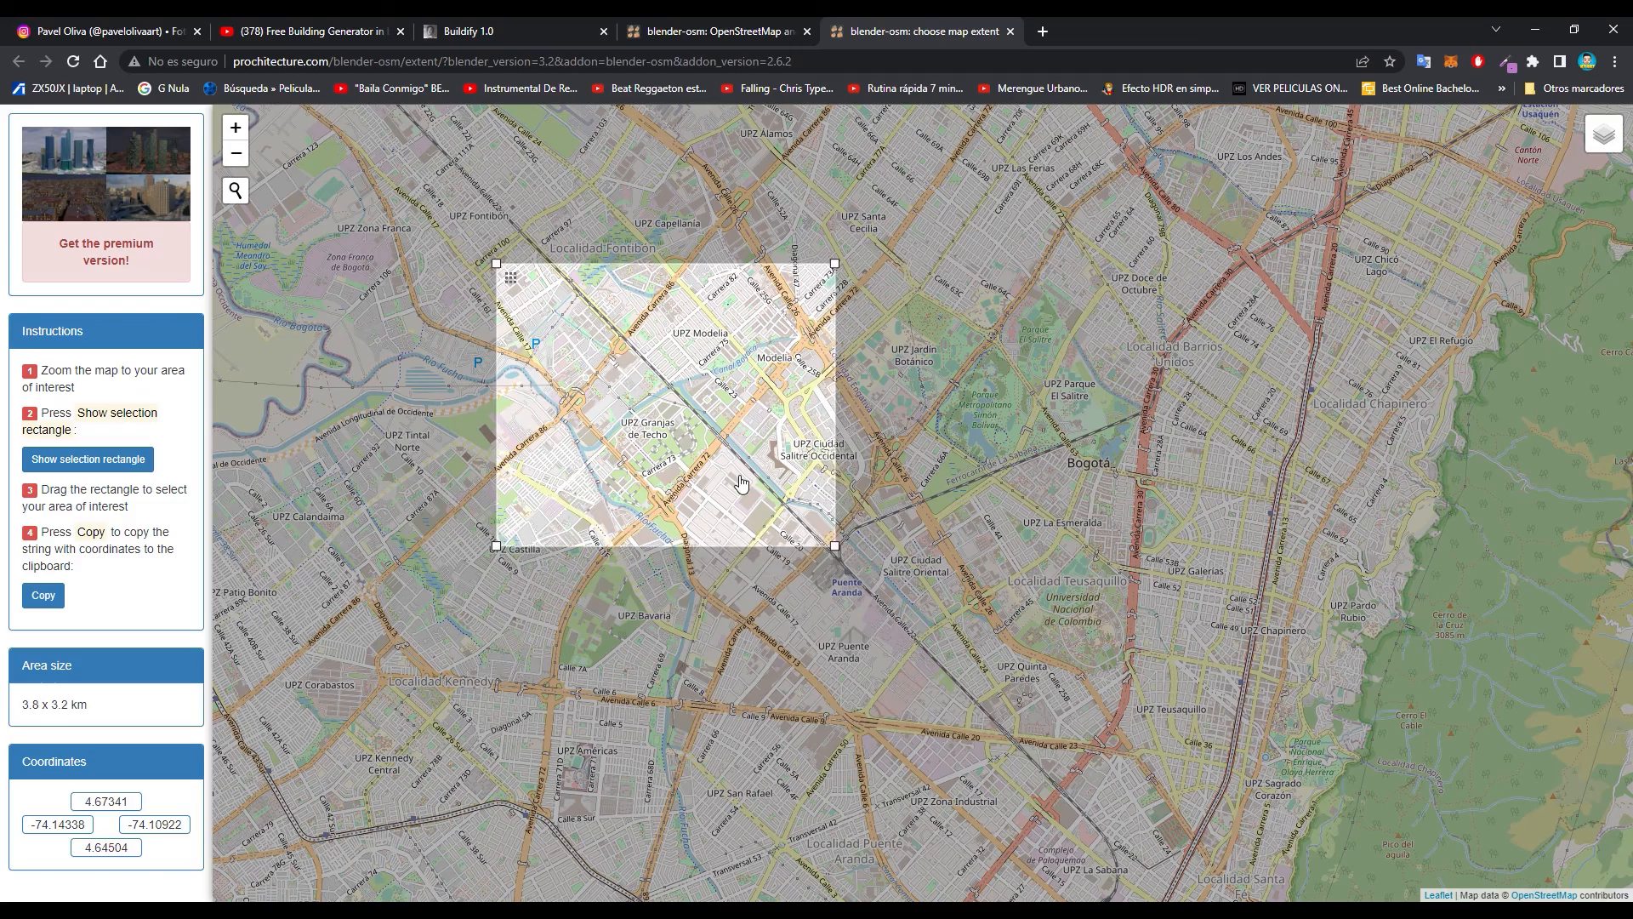
scroll(740, 483, "up", 1)
left_click_drag(721, 403, 916, 520)
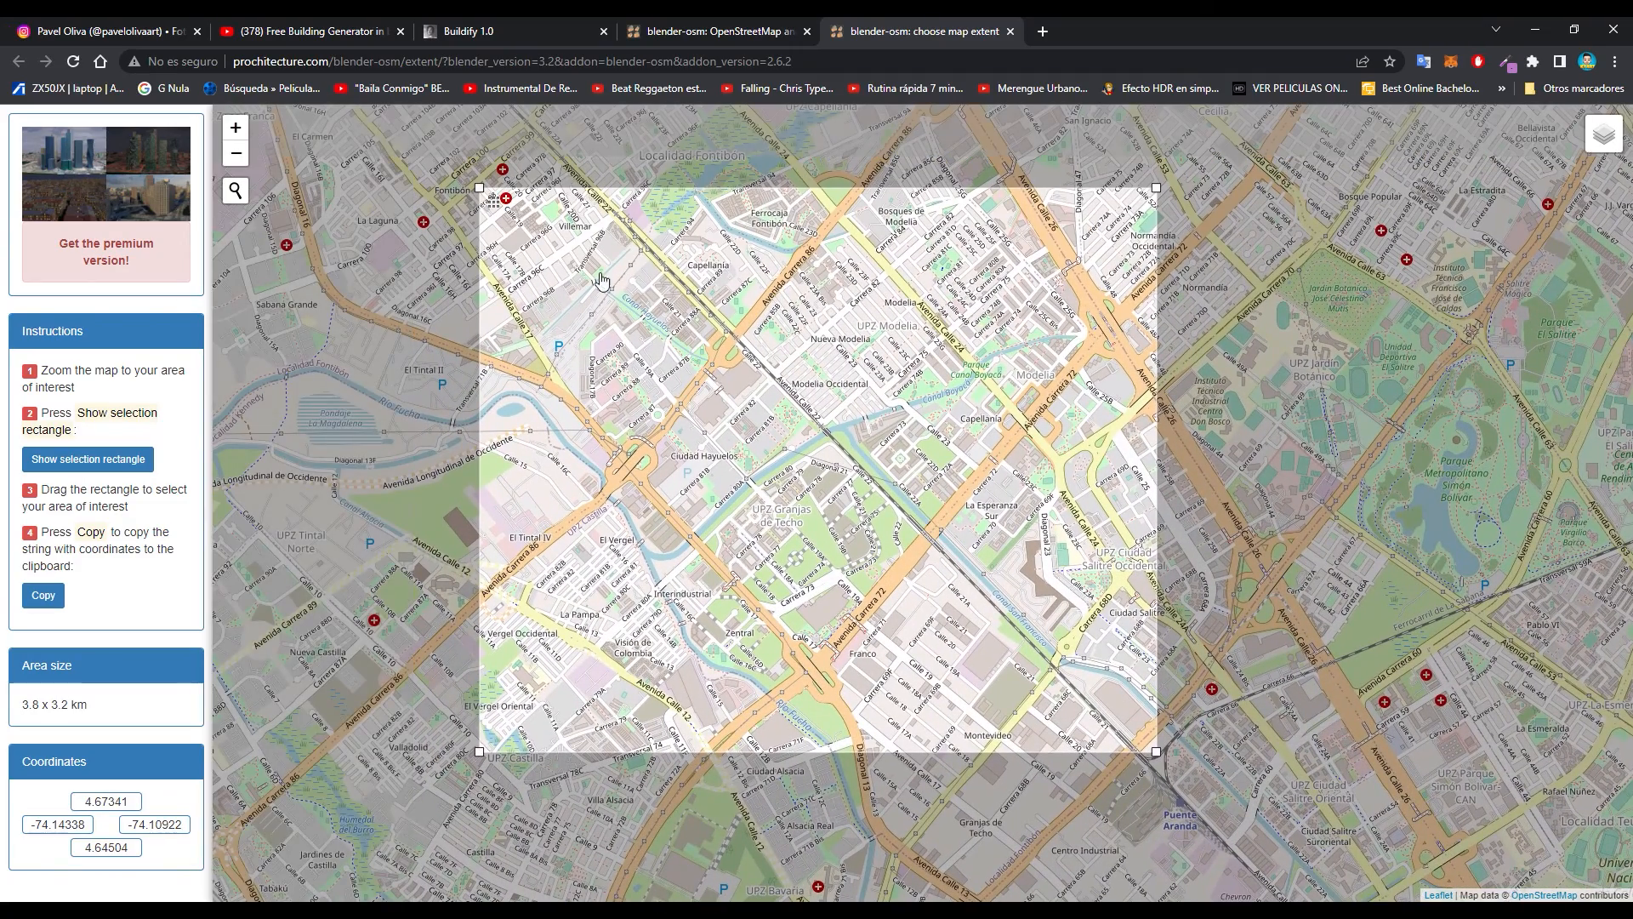
left_click_drag(479, 184, 706, 364)
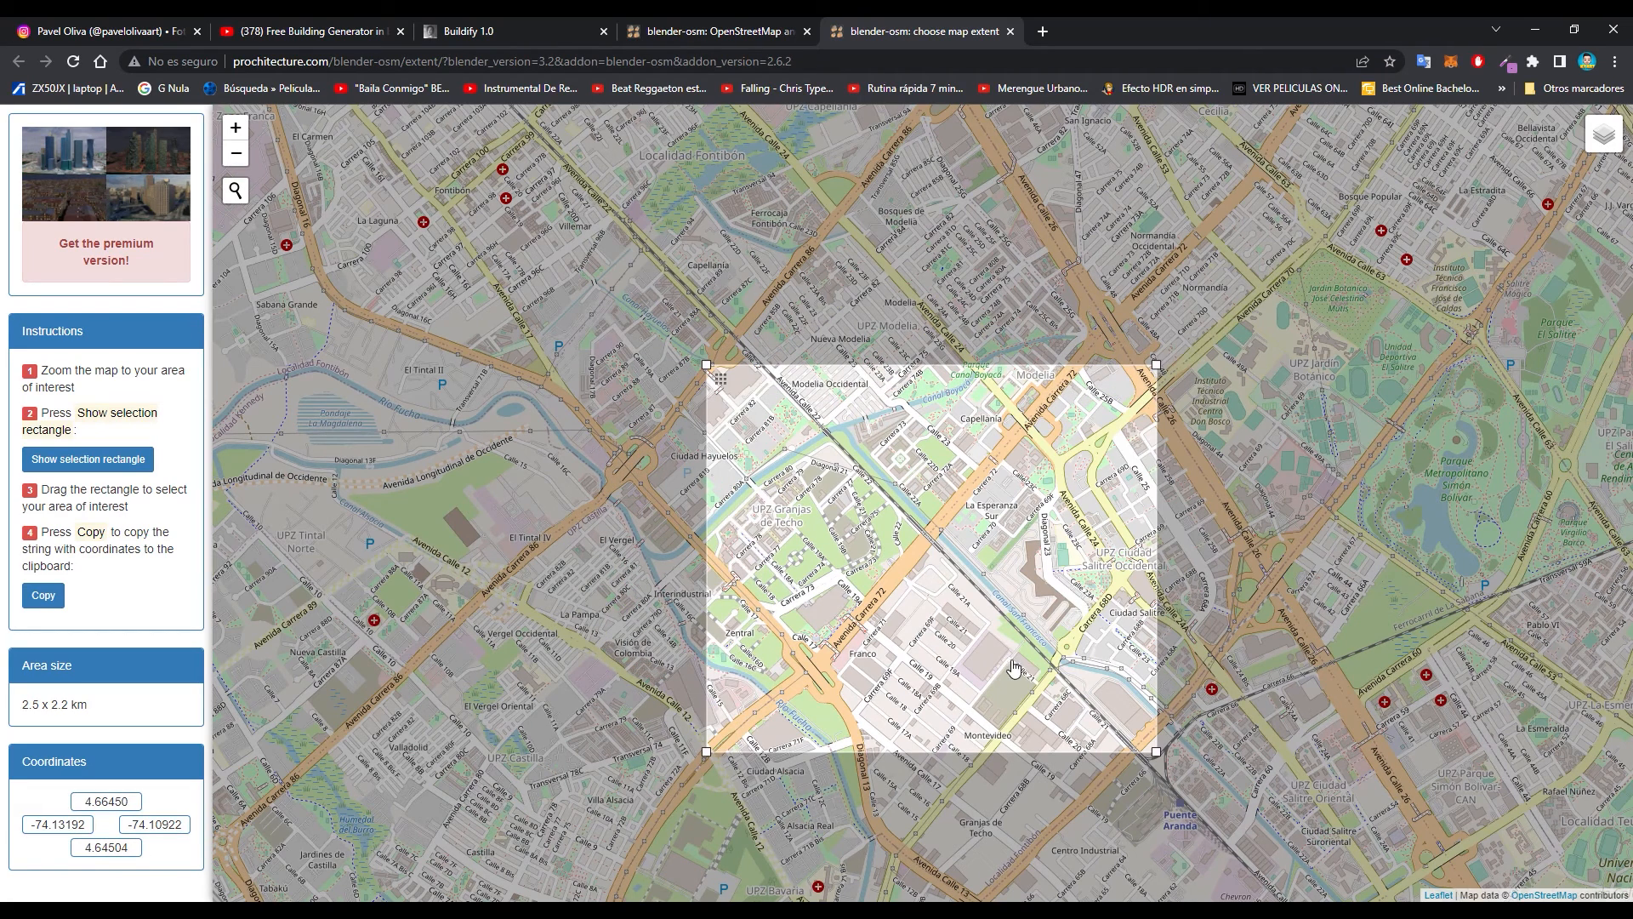
left_click_drag(1146, 745, 1108, 682)
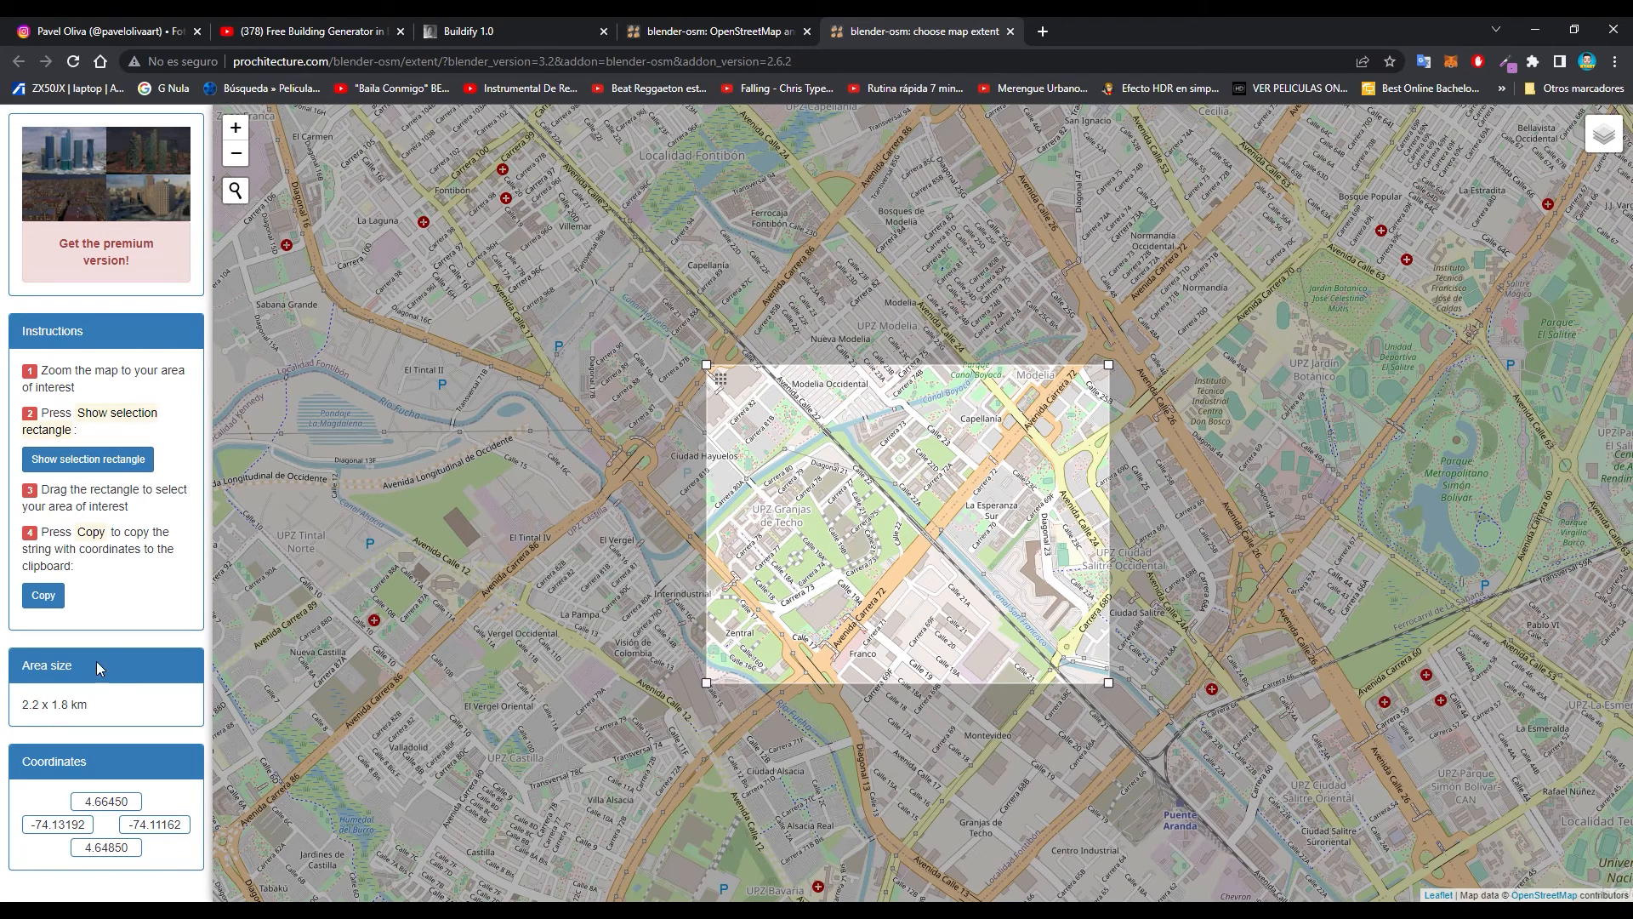
- Copy the selected area's coordinates and paste them as the blender-osm import extent in Blender
left_click(44, 595)
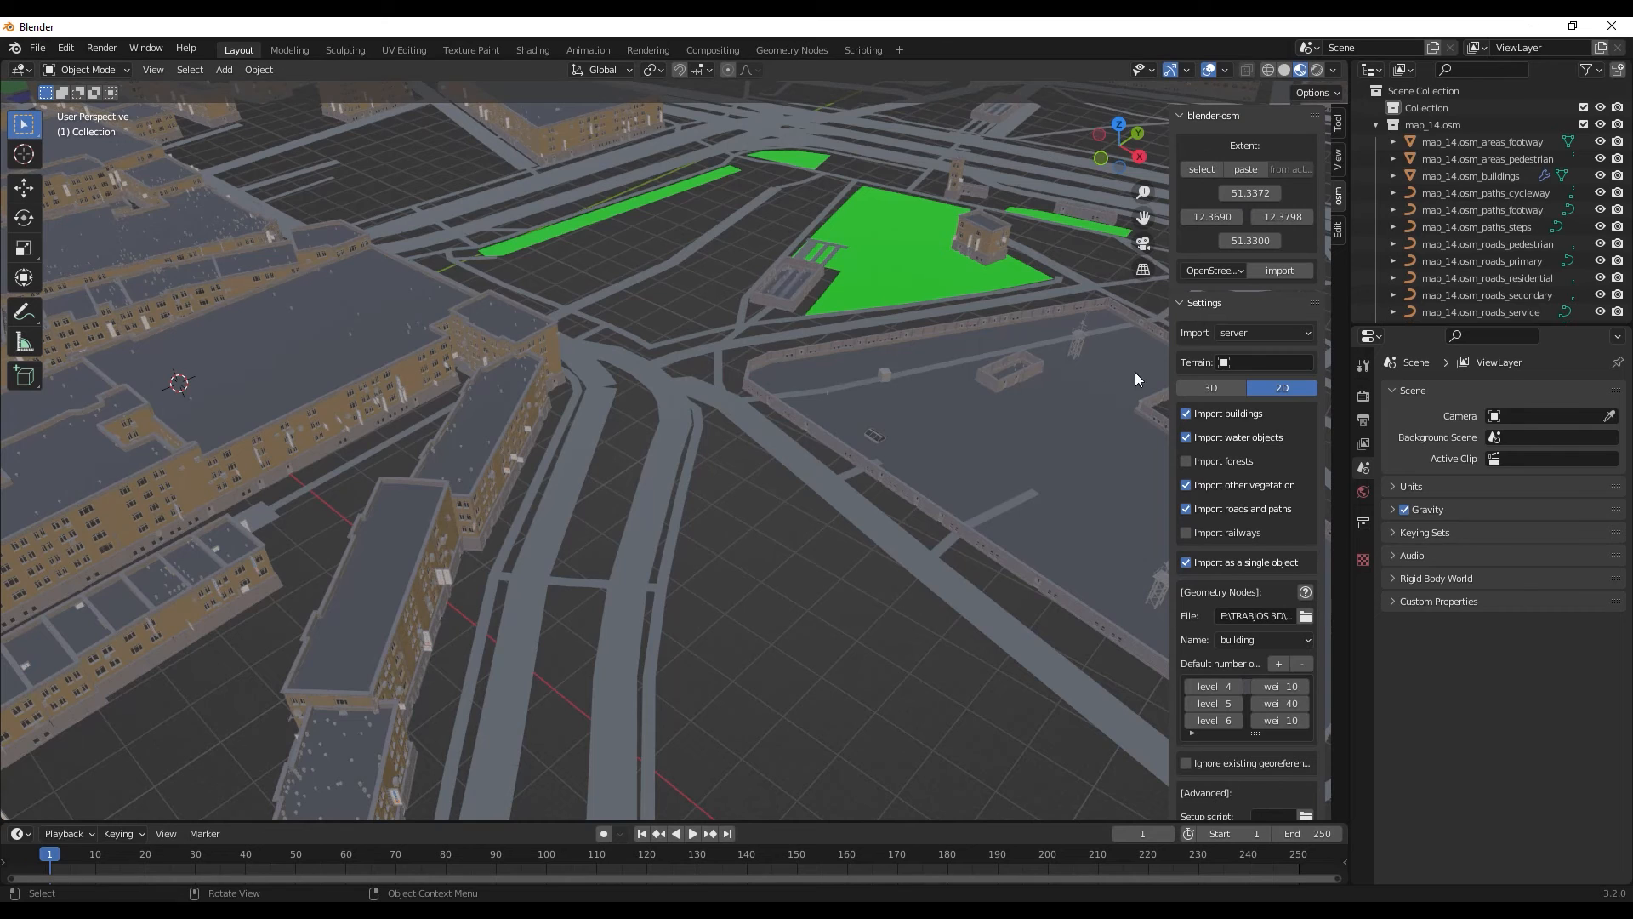
left_click(1243, 168)
scroll(608, 373, "down", 3)
scroll(607, 373, "down", 3)
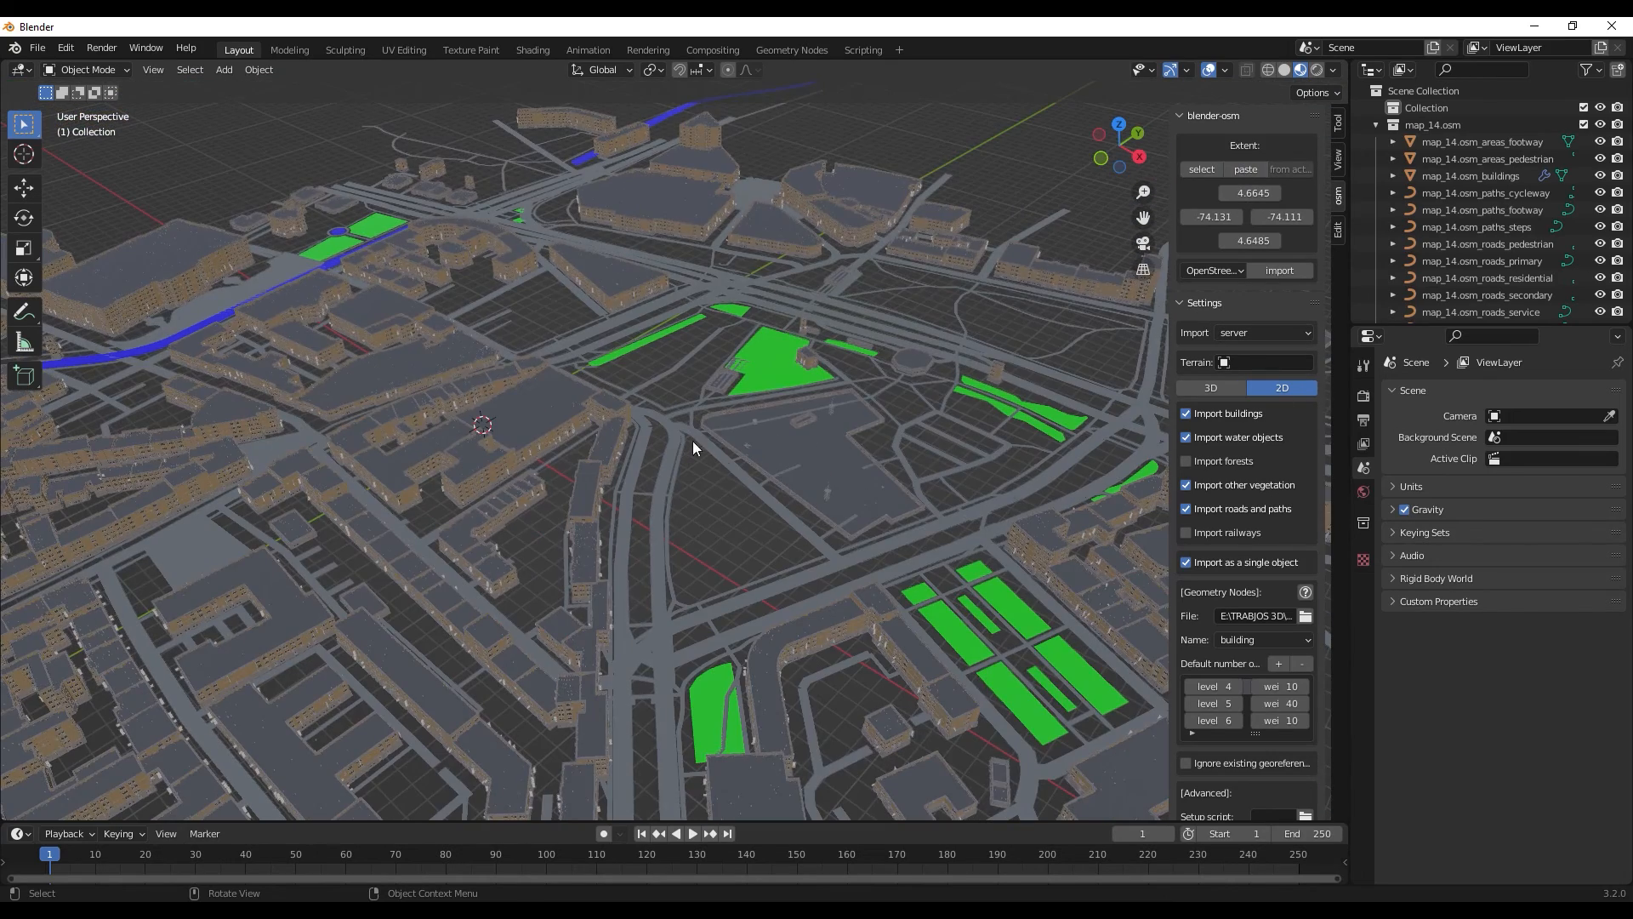
middle_click_drag(693, 442, 762, 453)
middle_click_drag(520, 559, 594, 494)
scroll(597, 497, "up", 6)
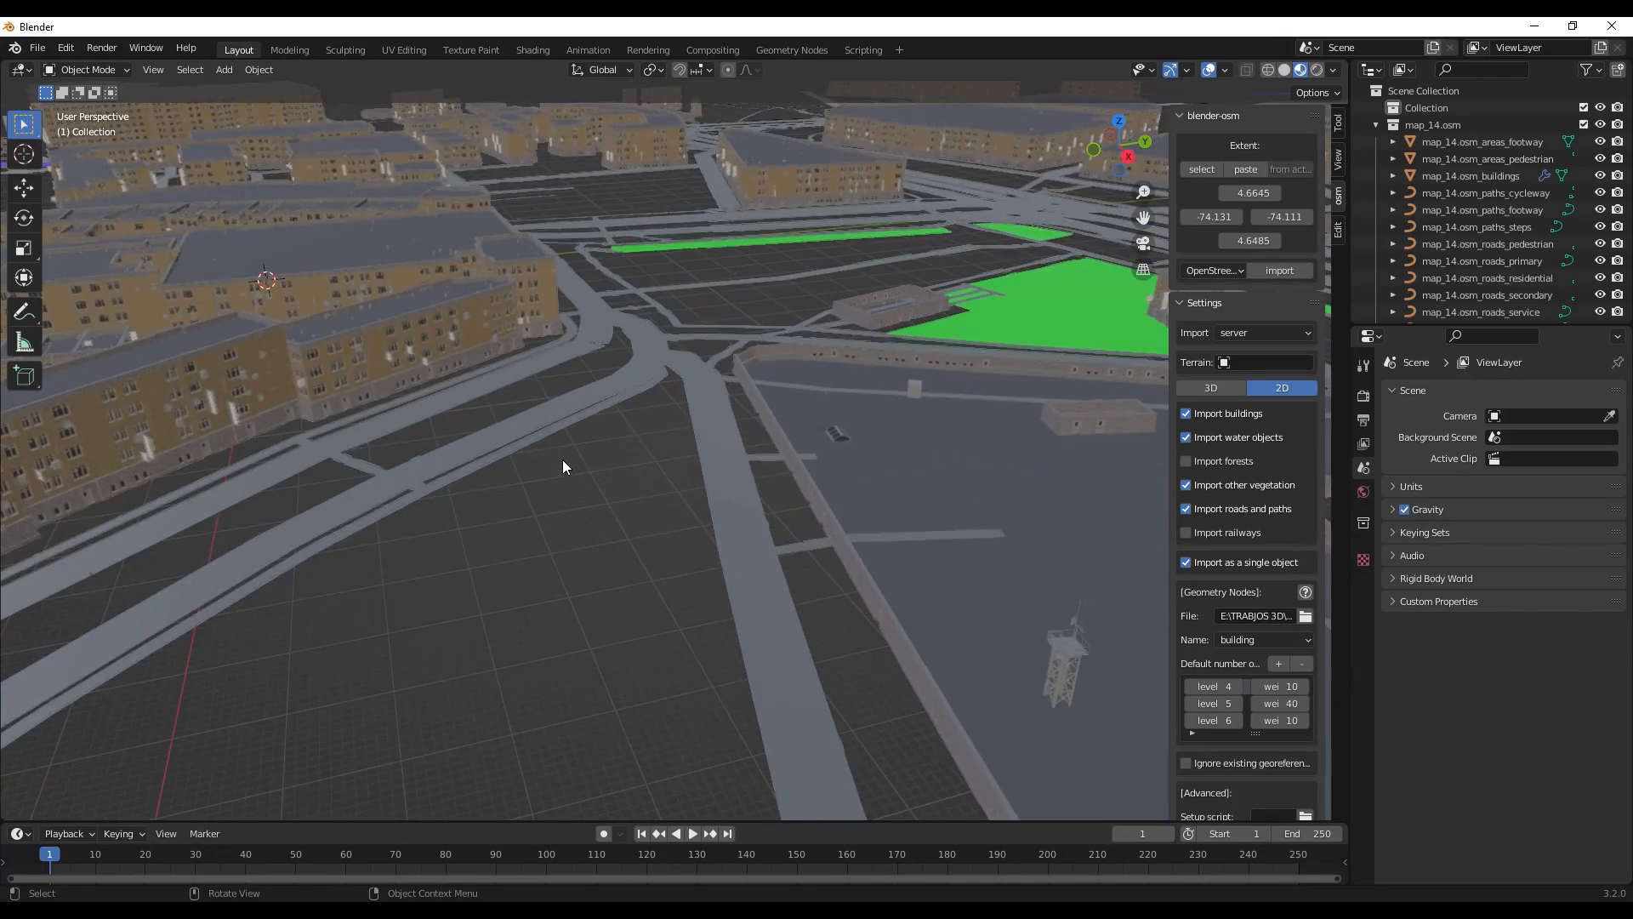
middle_click_drag(420, 385, 474, 389)
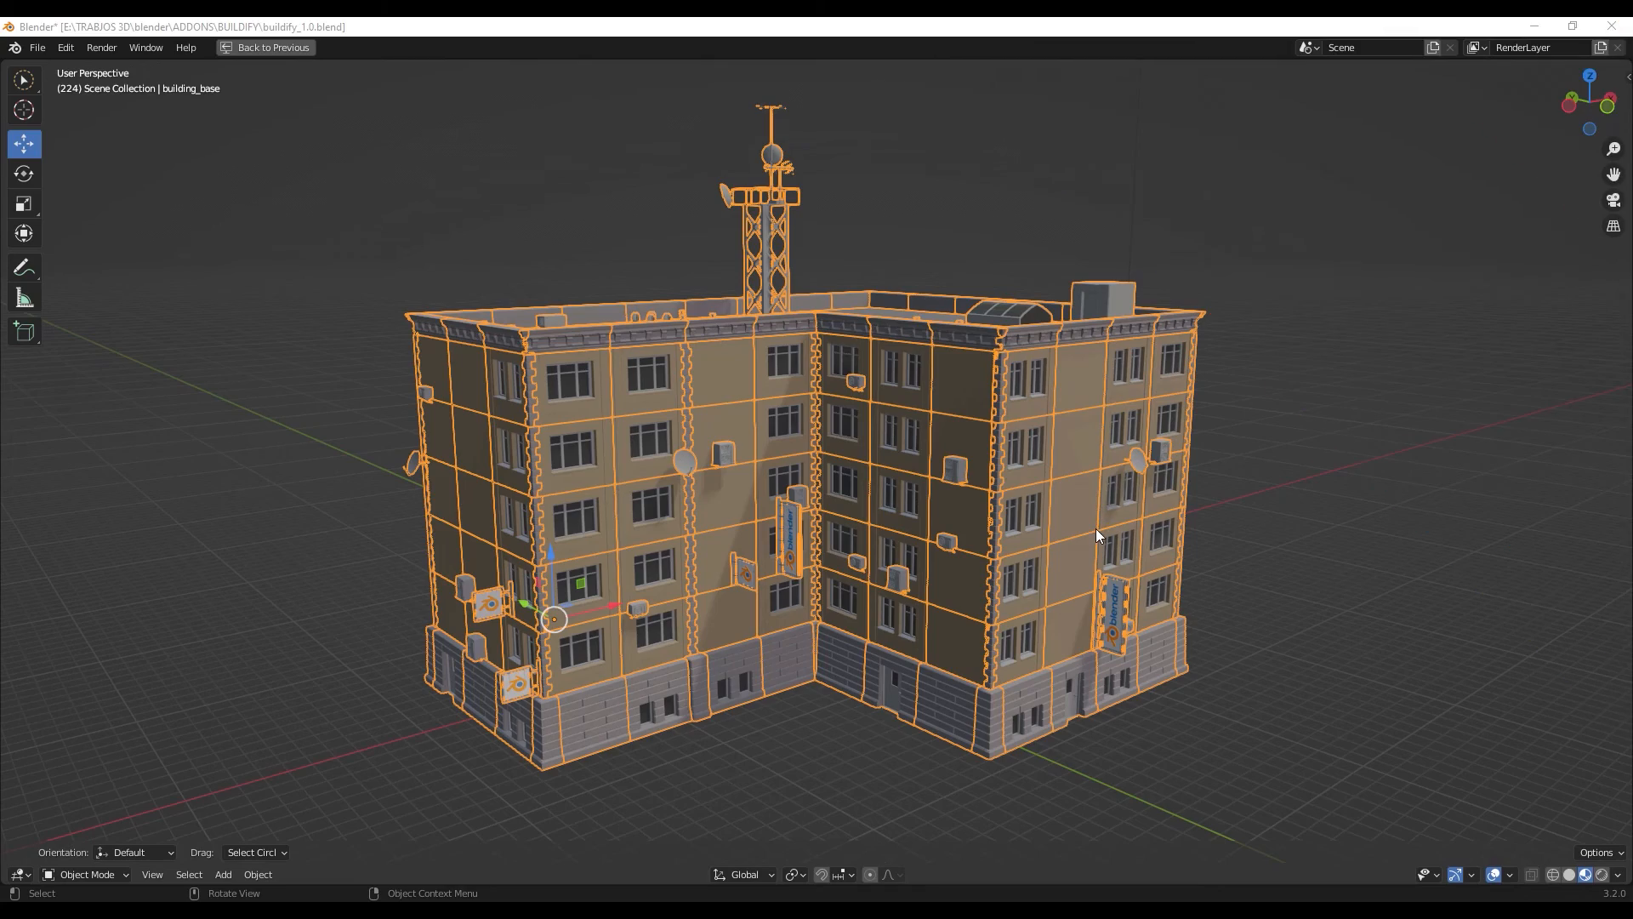
mouse_move(1013, 534)
middle_mouse_down()
mouse_move(986, 543)
mouse_move(1008, 528)
middle_mouse_up()
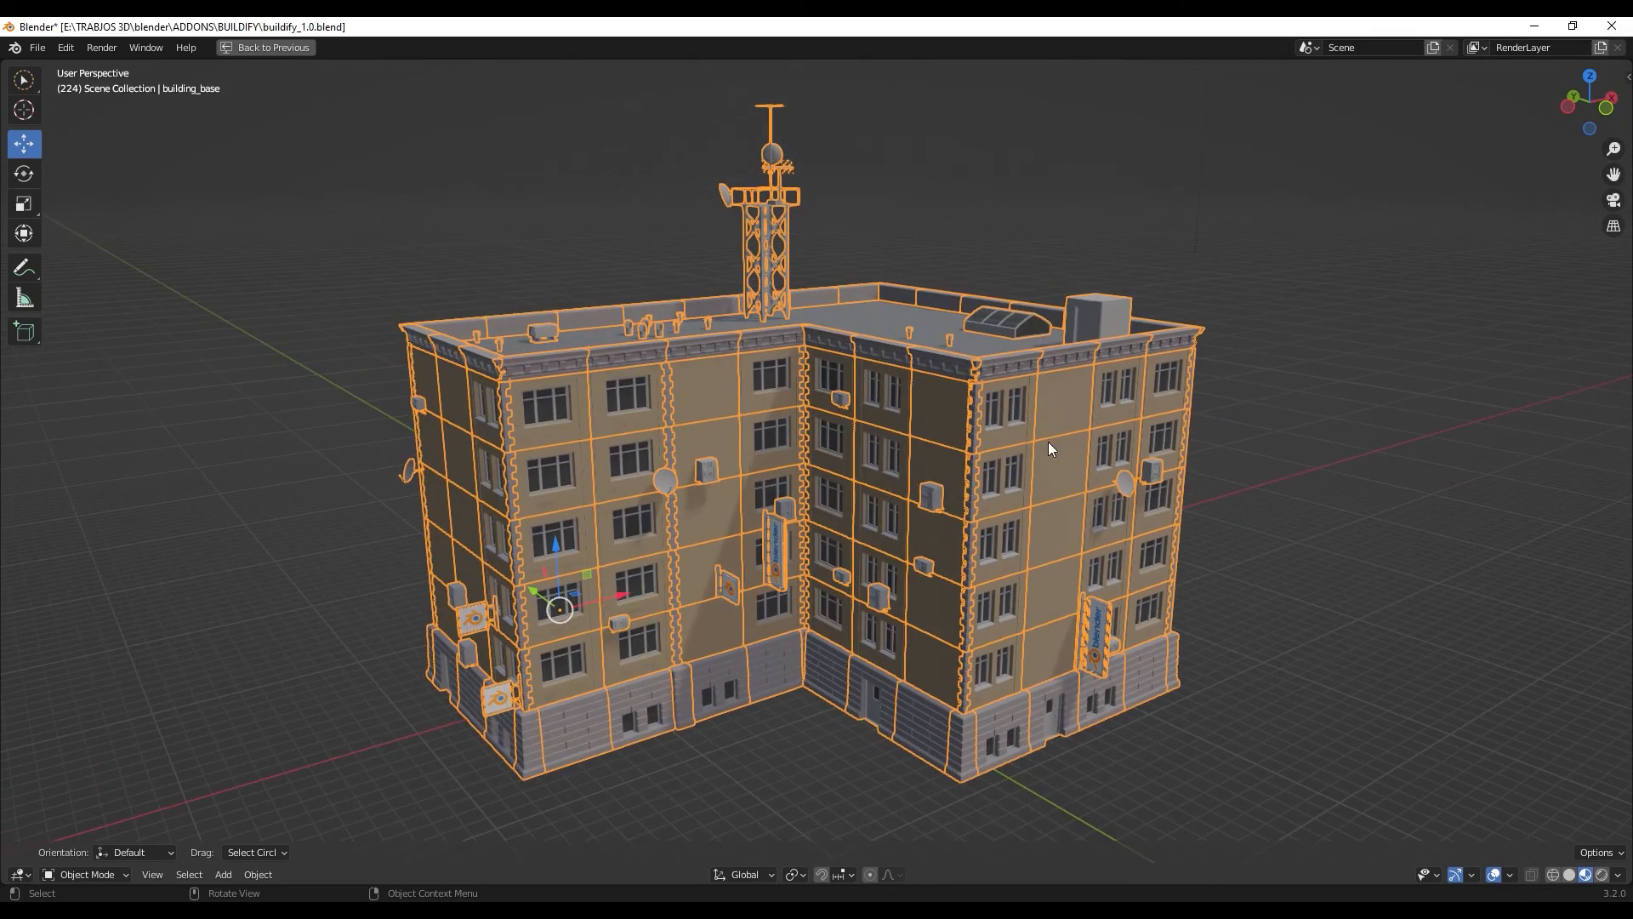
scroll(1055, 430, "down", 2)
scroll(1063, 421, "up", 3)
scroll(1060, 427, "down", 1)
- Restore the 3D viewport from its maximized state and add a General Layout workspace to the buildify_1.0 file
key("ctrl+space")
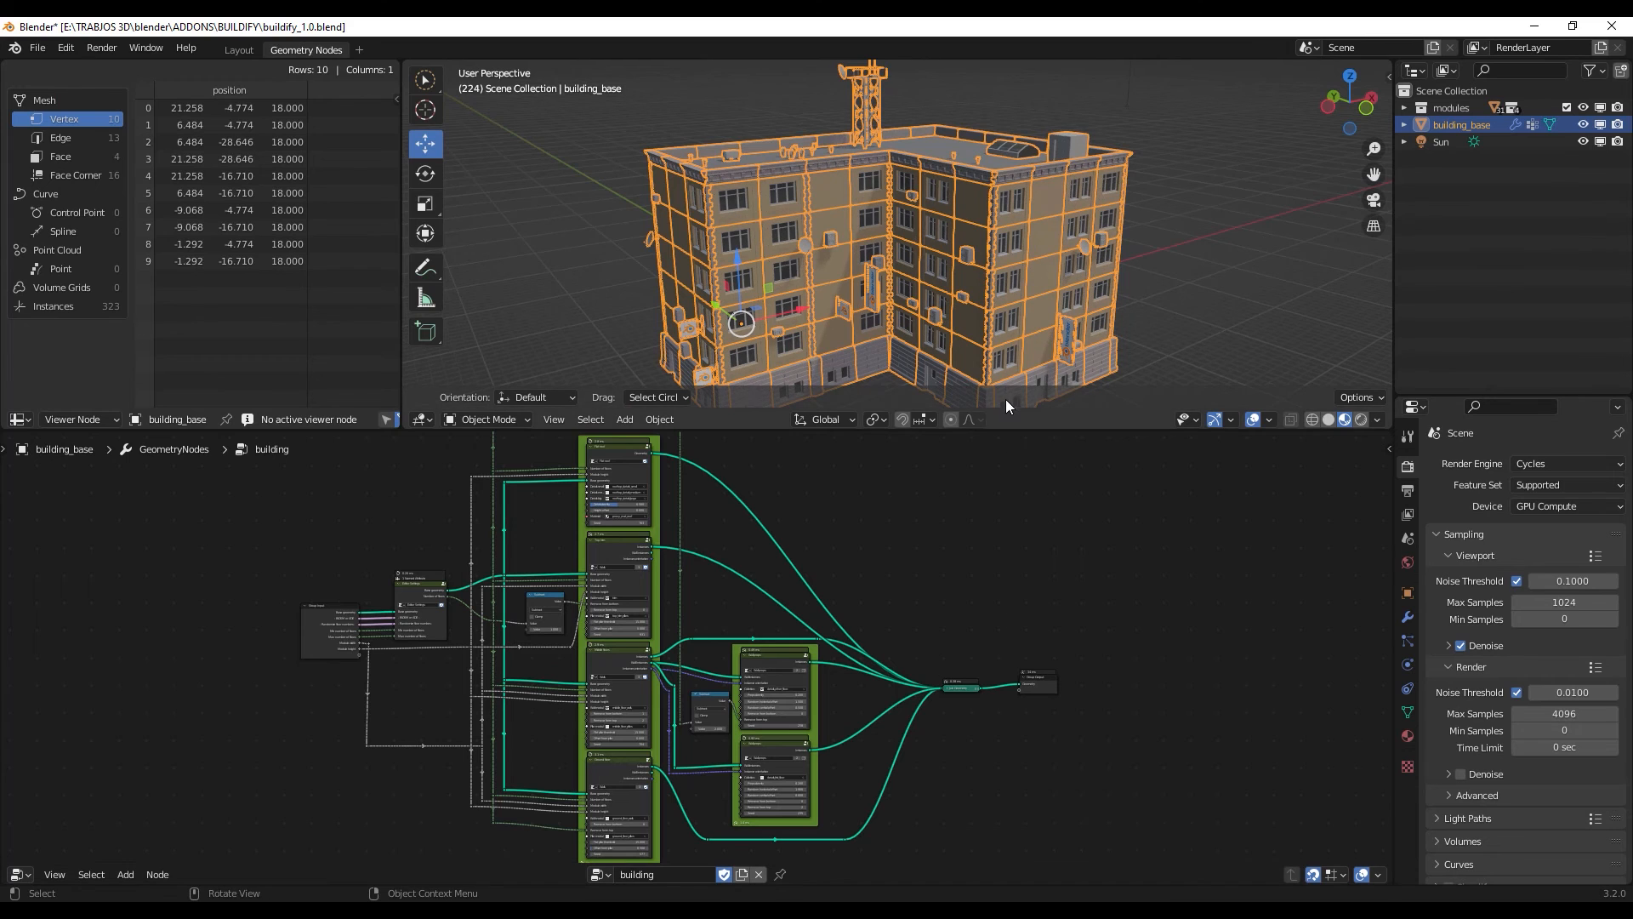
left_click_drag(1004, 431, 420, 529)
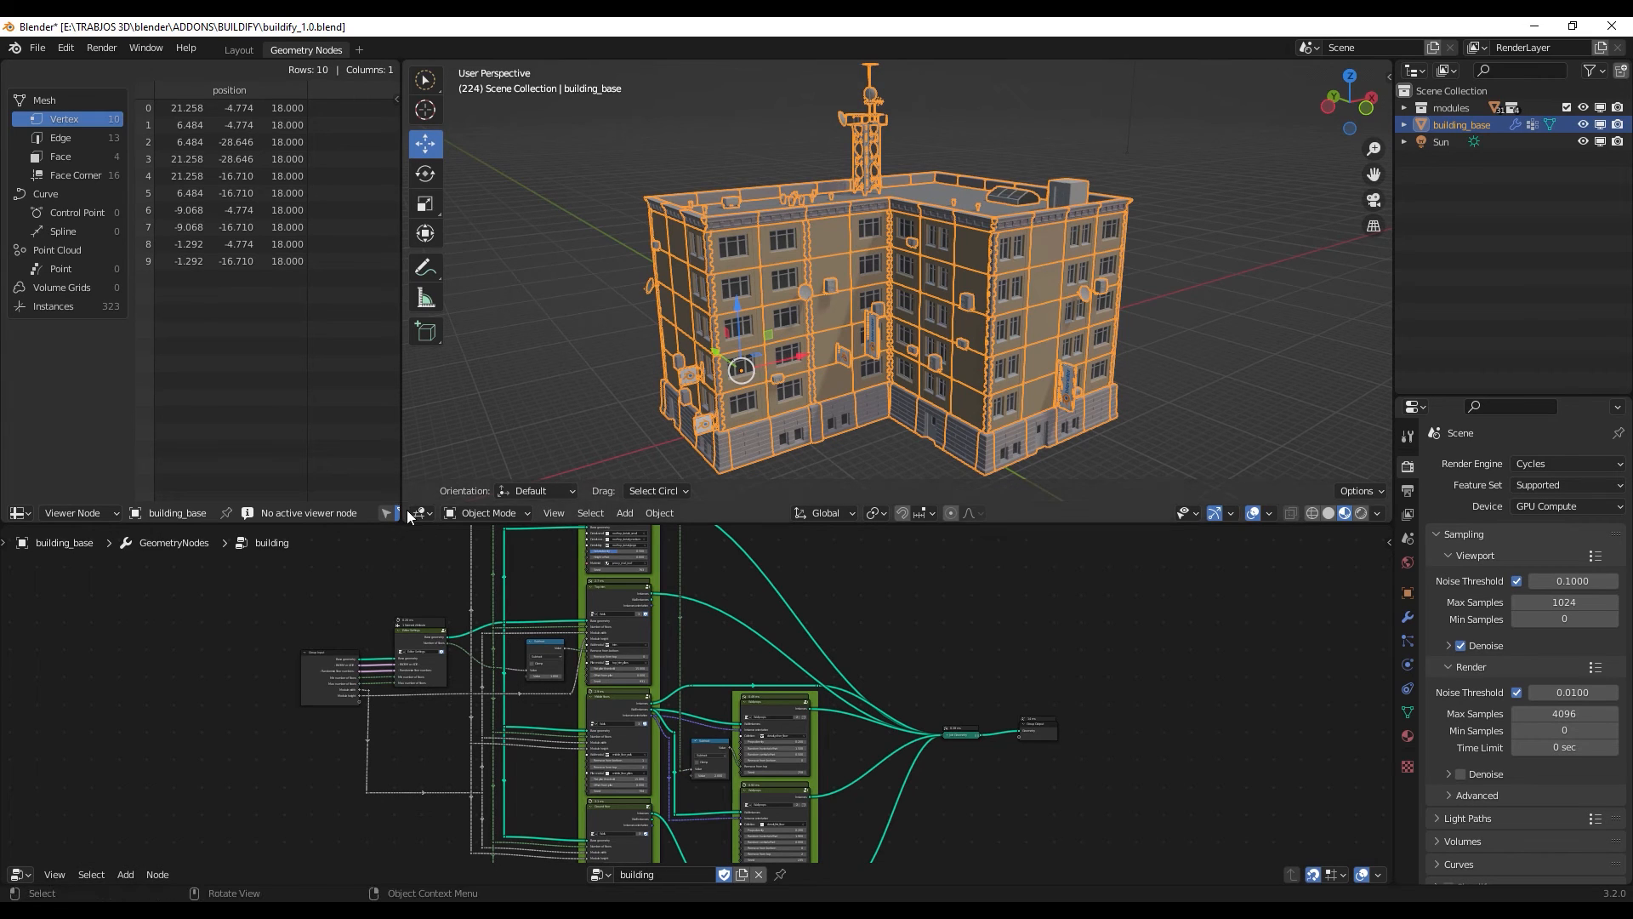
left_click(365, 50)
mouse_move(385, 80)
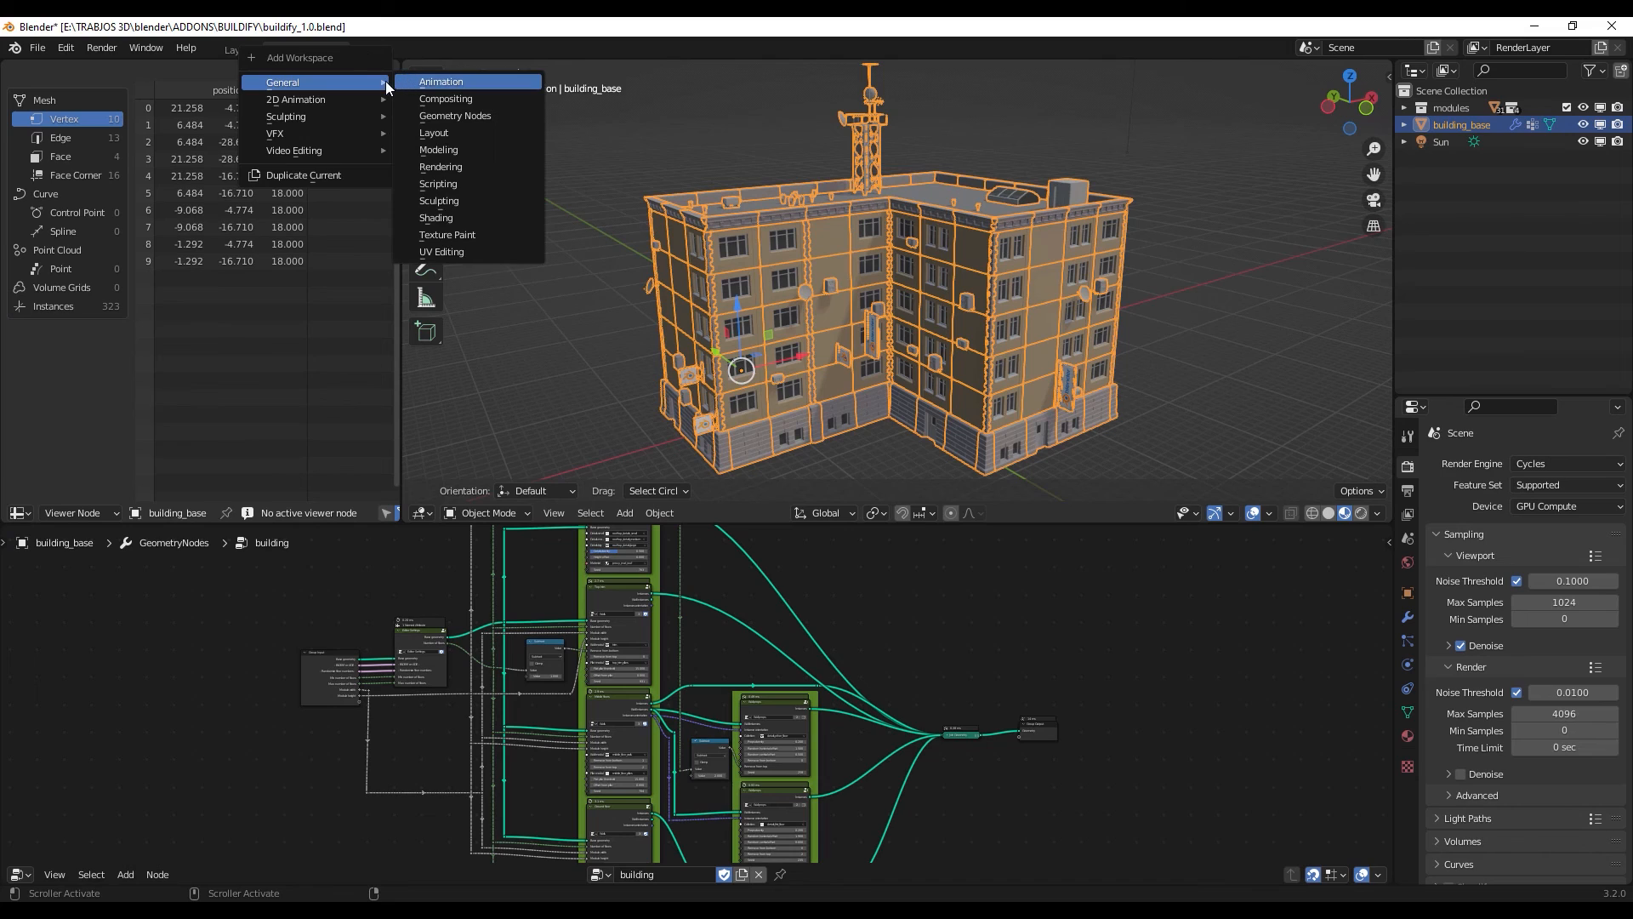
left_click(472, 132)
- Switch the new workspace's viewport shading to Material Preview and view the building from its inner corner side
scroll(667, 335, "up", 1)
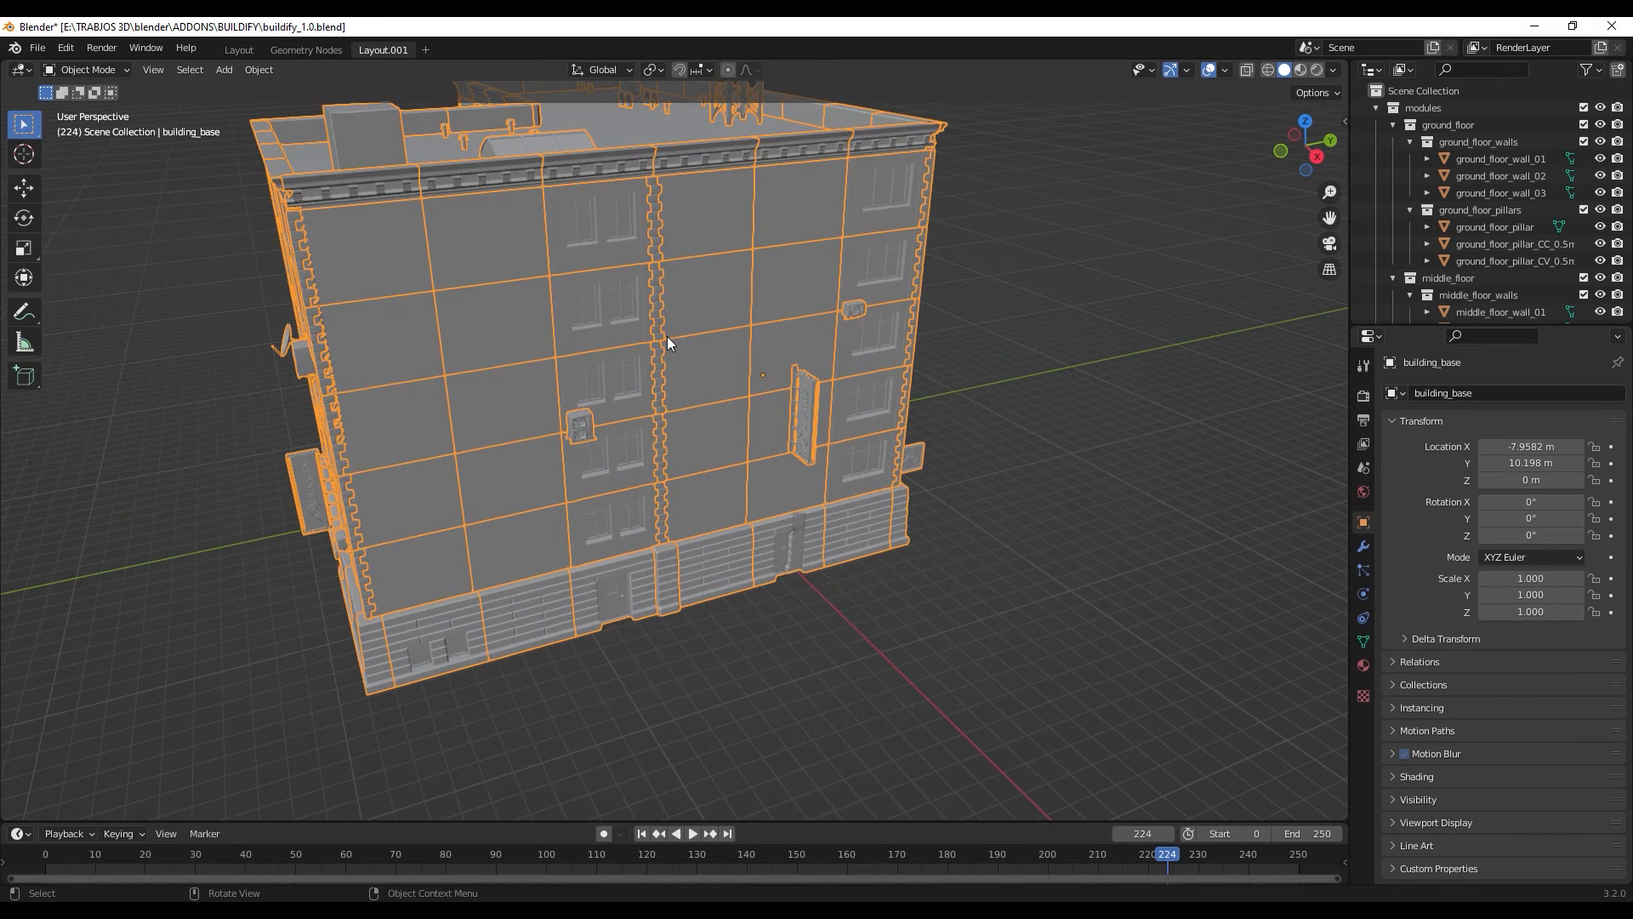
scroll(671, 330, "down", 1)
middle_click_drag(966, 308, 977, 324)
key("z")
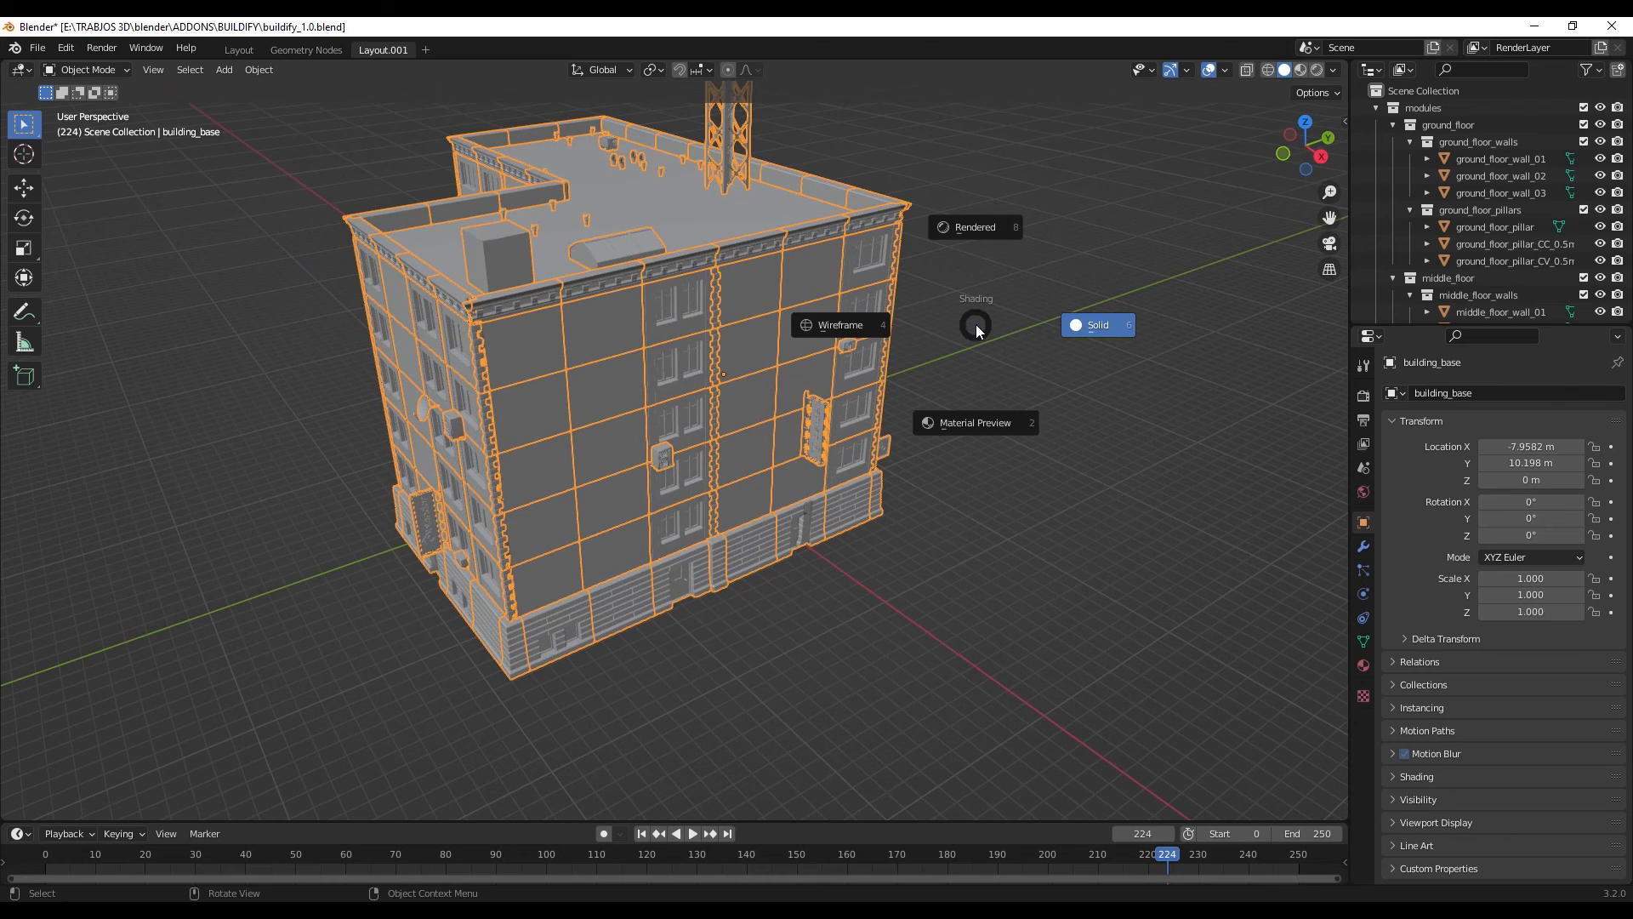
left_click(994, 425)
mouse_move(936, 432)
middle_mouse_down()
mouse_move(1081, 401)
mouse_move(1080, 416)
middle_mouse_up()
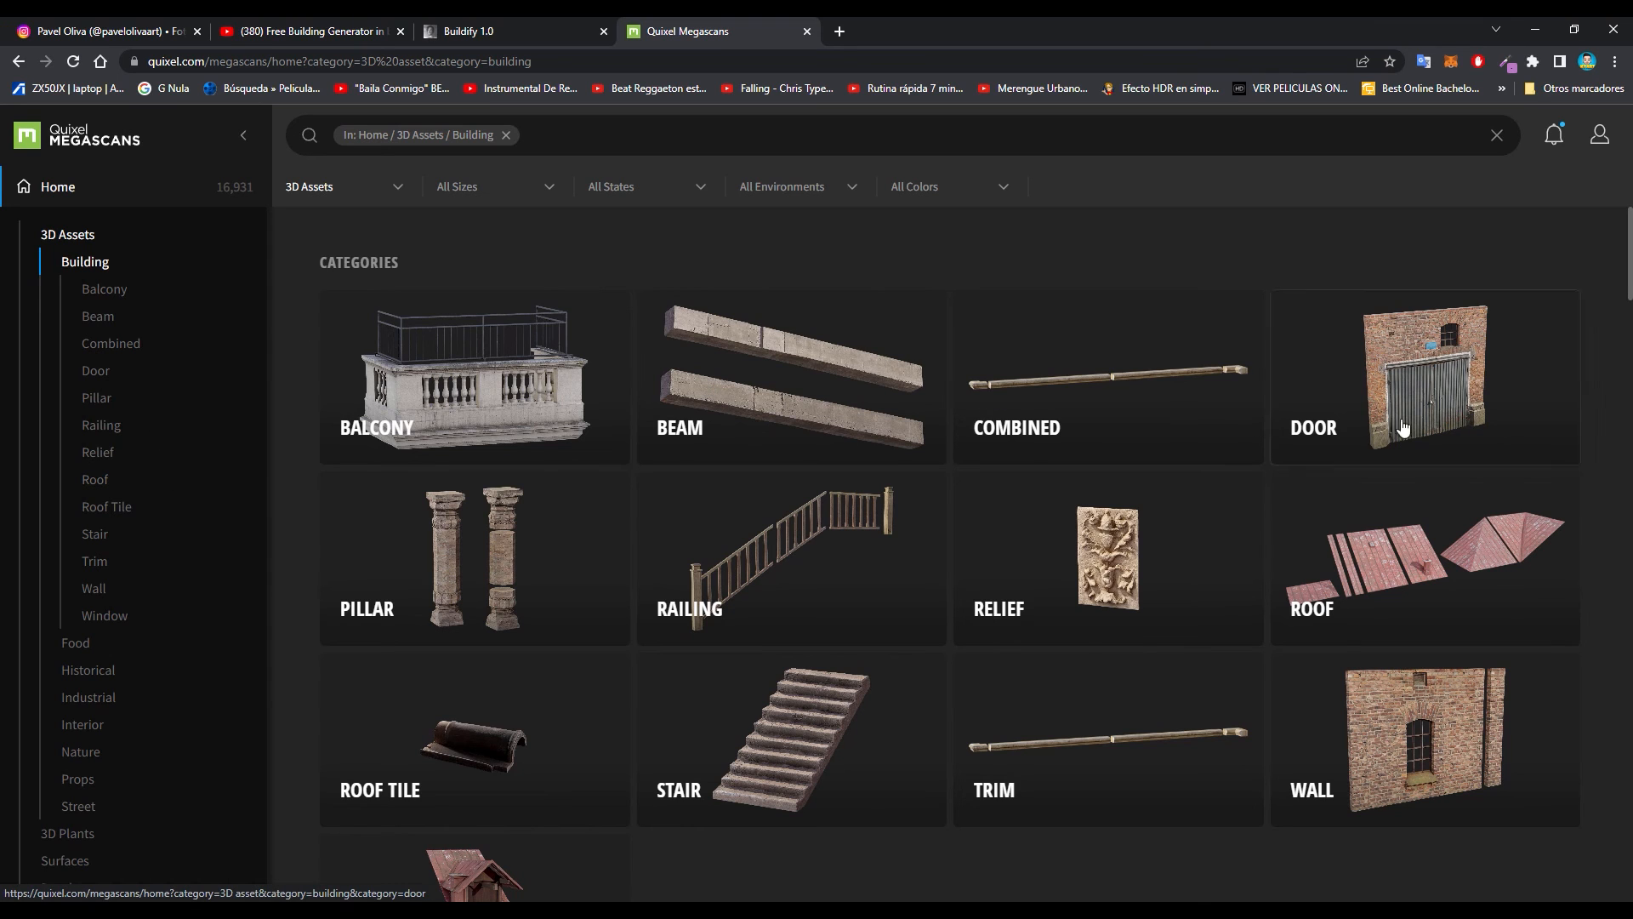
- Open the Wall category of the 3D building assets on the Quixel Megascans site in the browser
left_click(1420, 729)
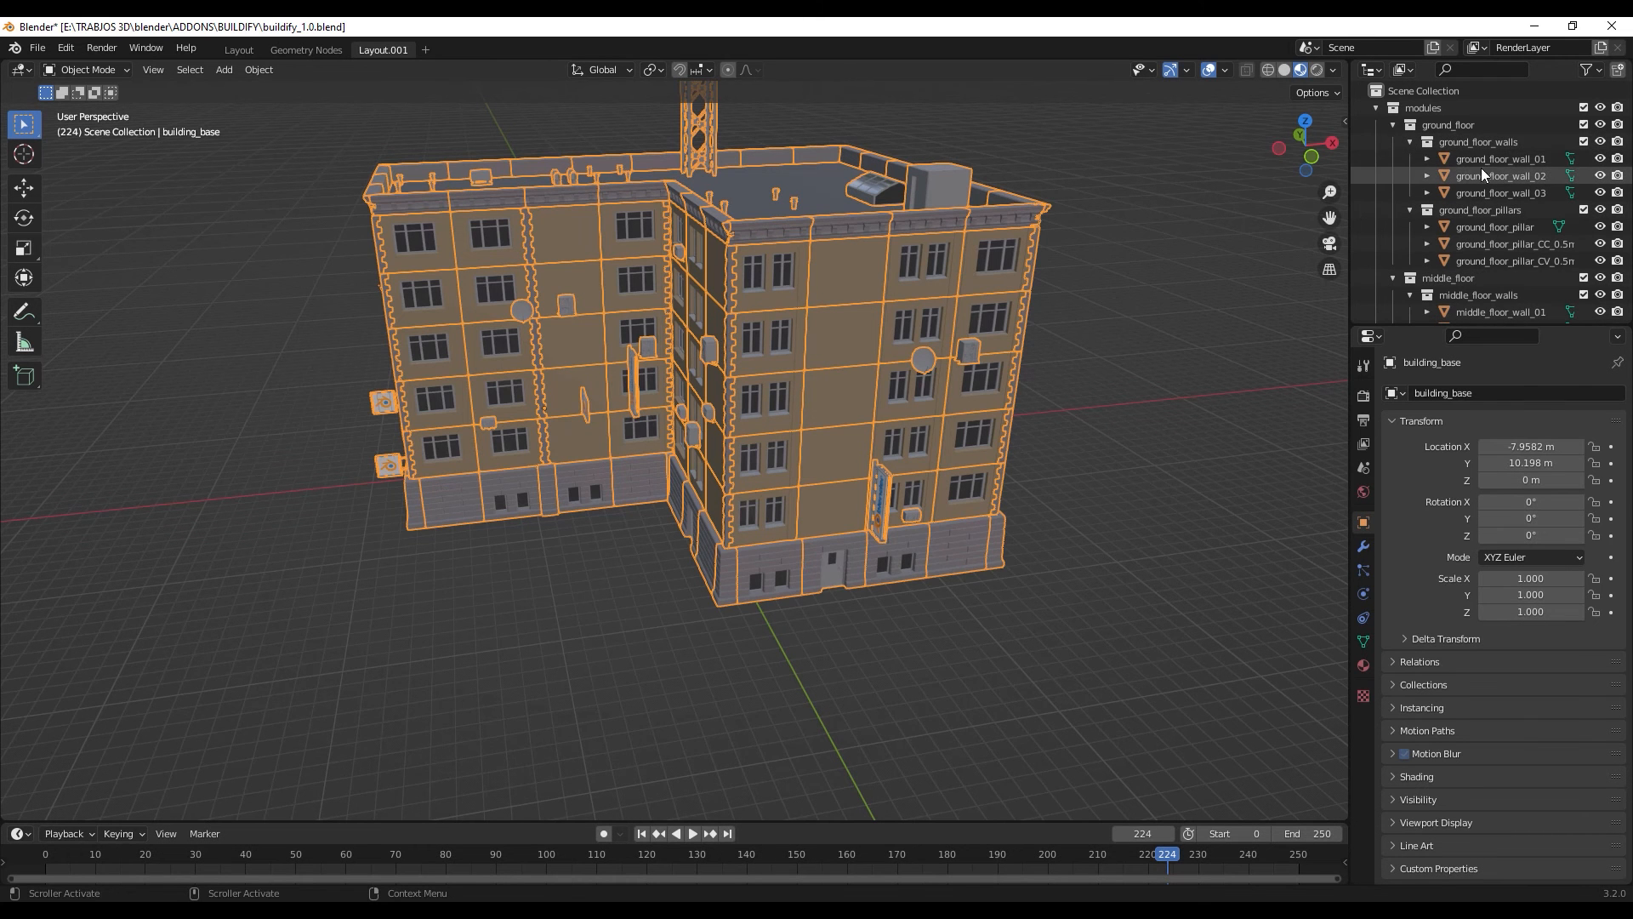
- Select the ground_floor_wall_01 module in Blender and examine the building alongside its ground floor and middle floor module collections
left_click(1479, 159)
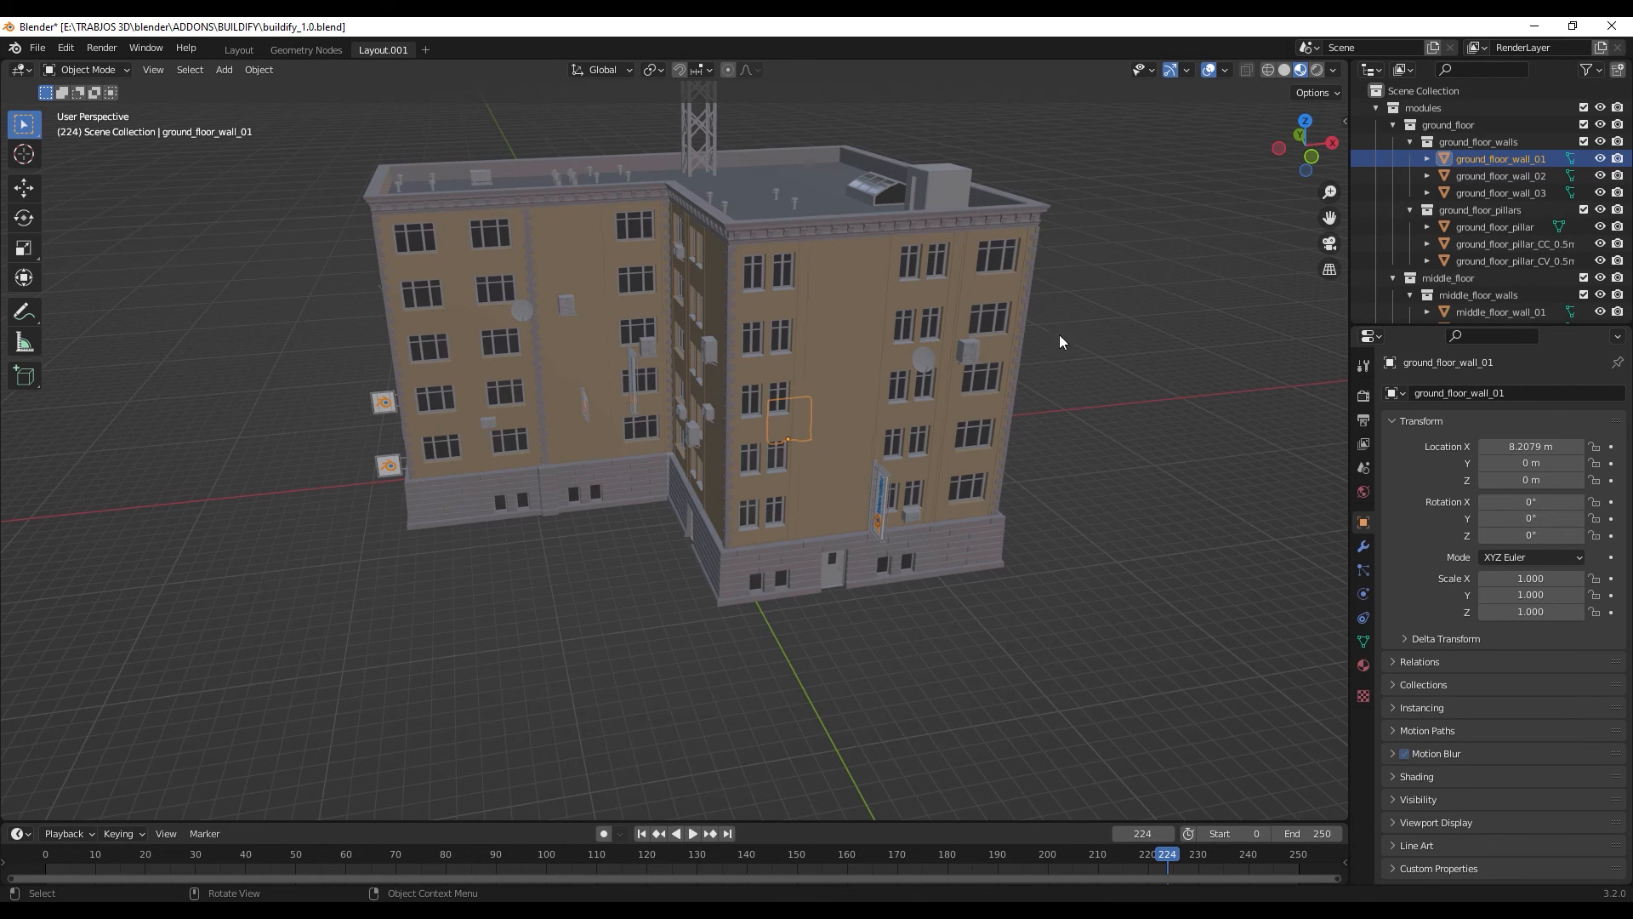
middle_click_drag(573, 512, 614, 517)
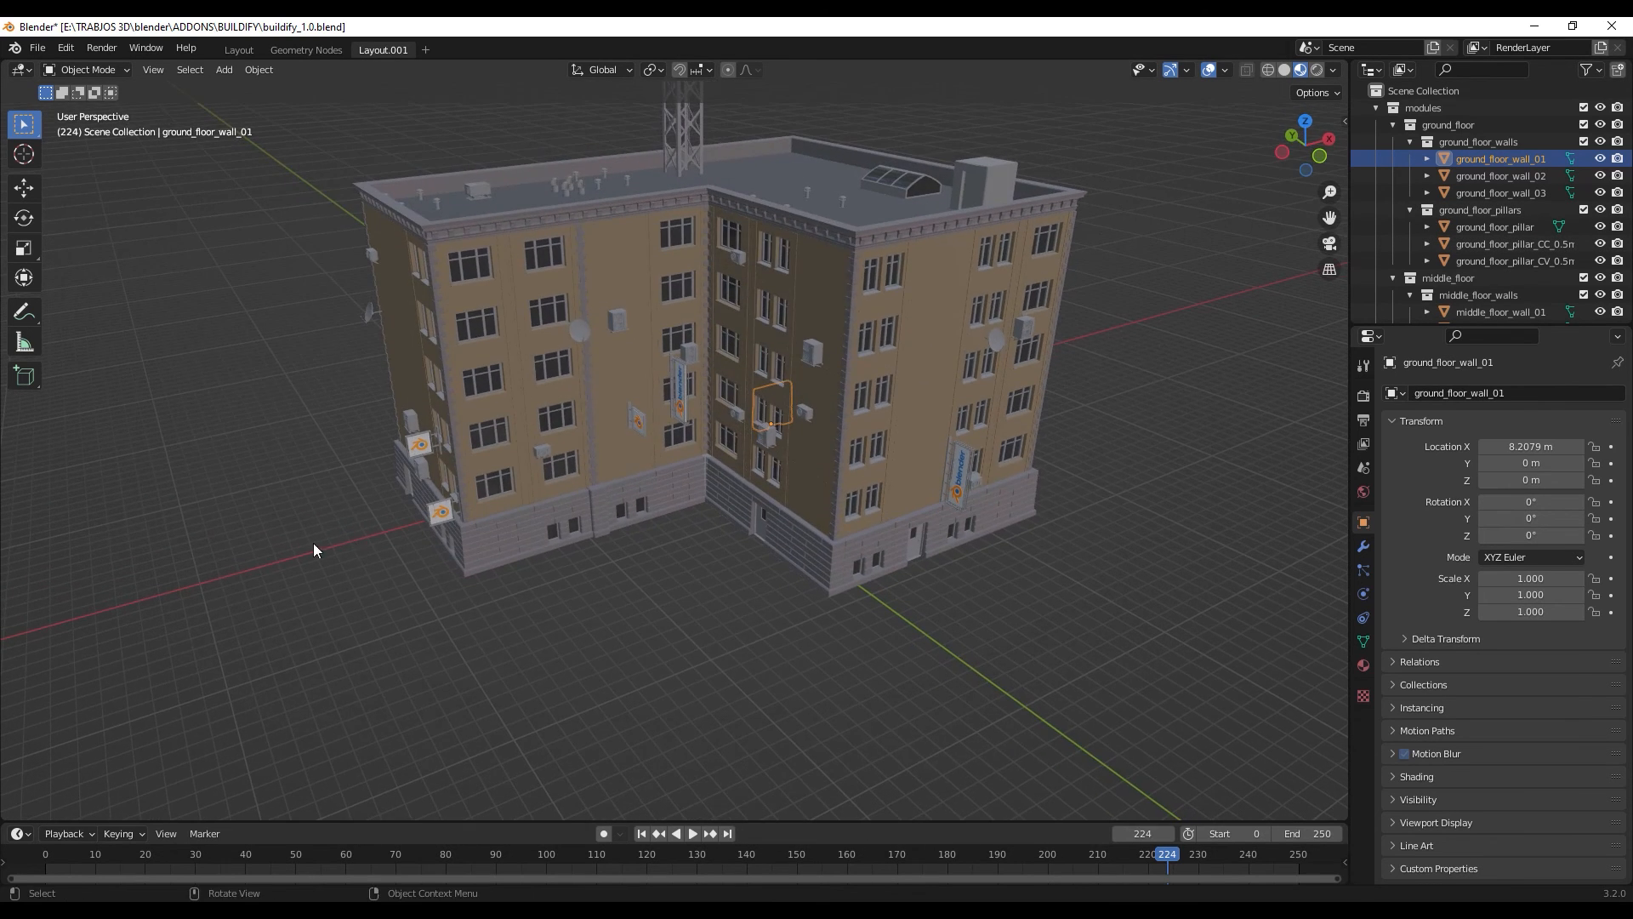
scroll(288, 540, "up", 2)
scroll(288, 539, "down", 4)
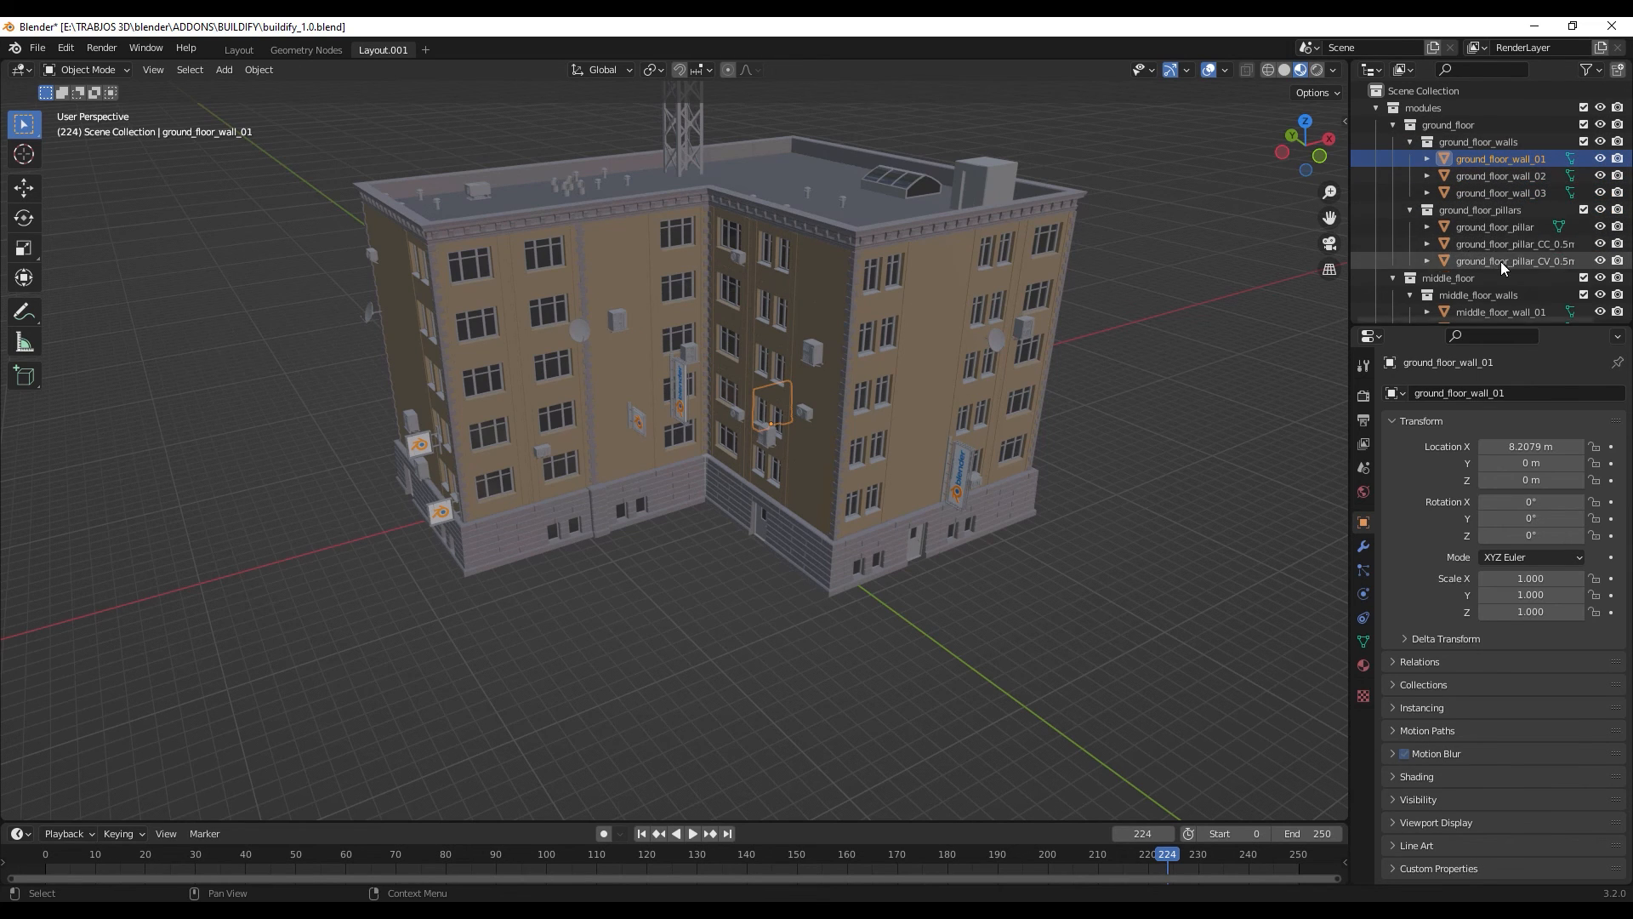
scroll(1500, 262, "down", 4)
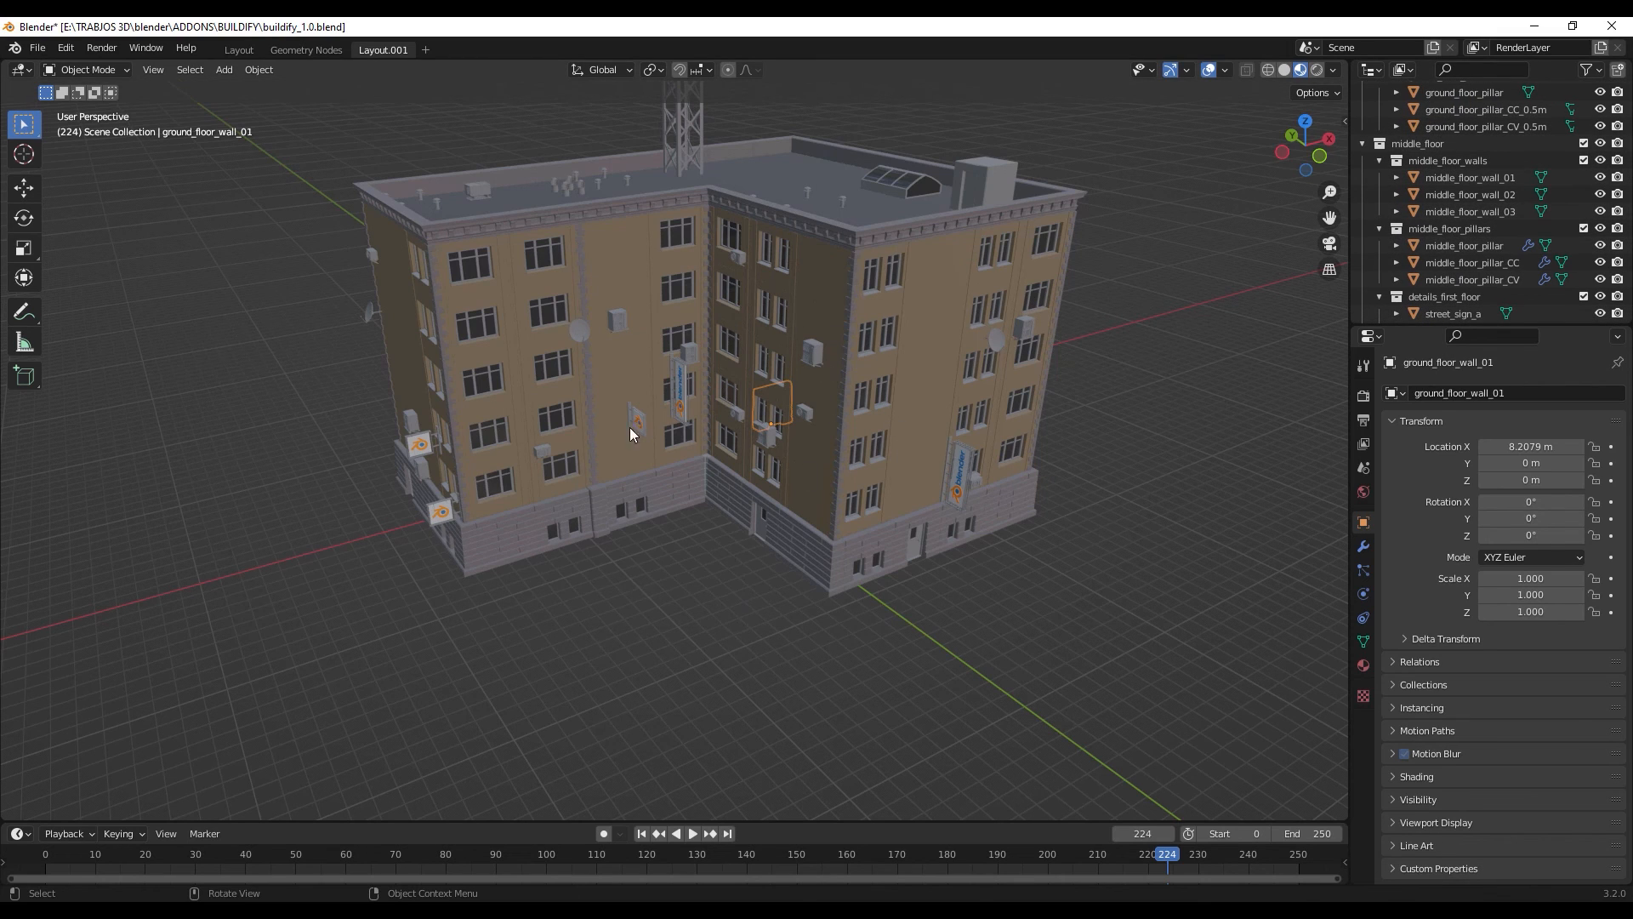
middle_click_drag(915, 545, 832, 545)
scroll(784, 318, "down", 2)
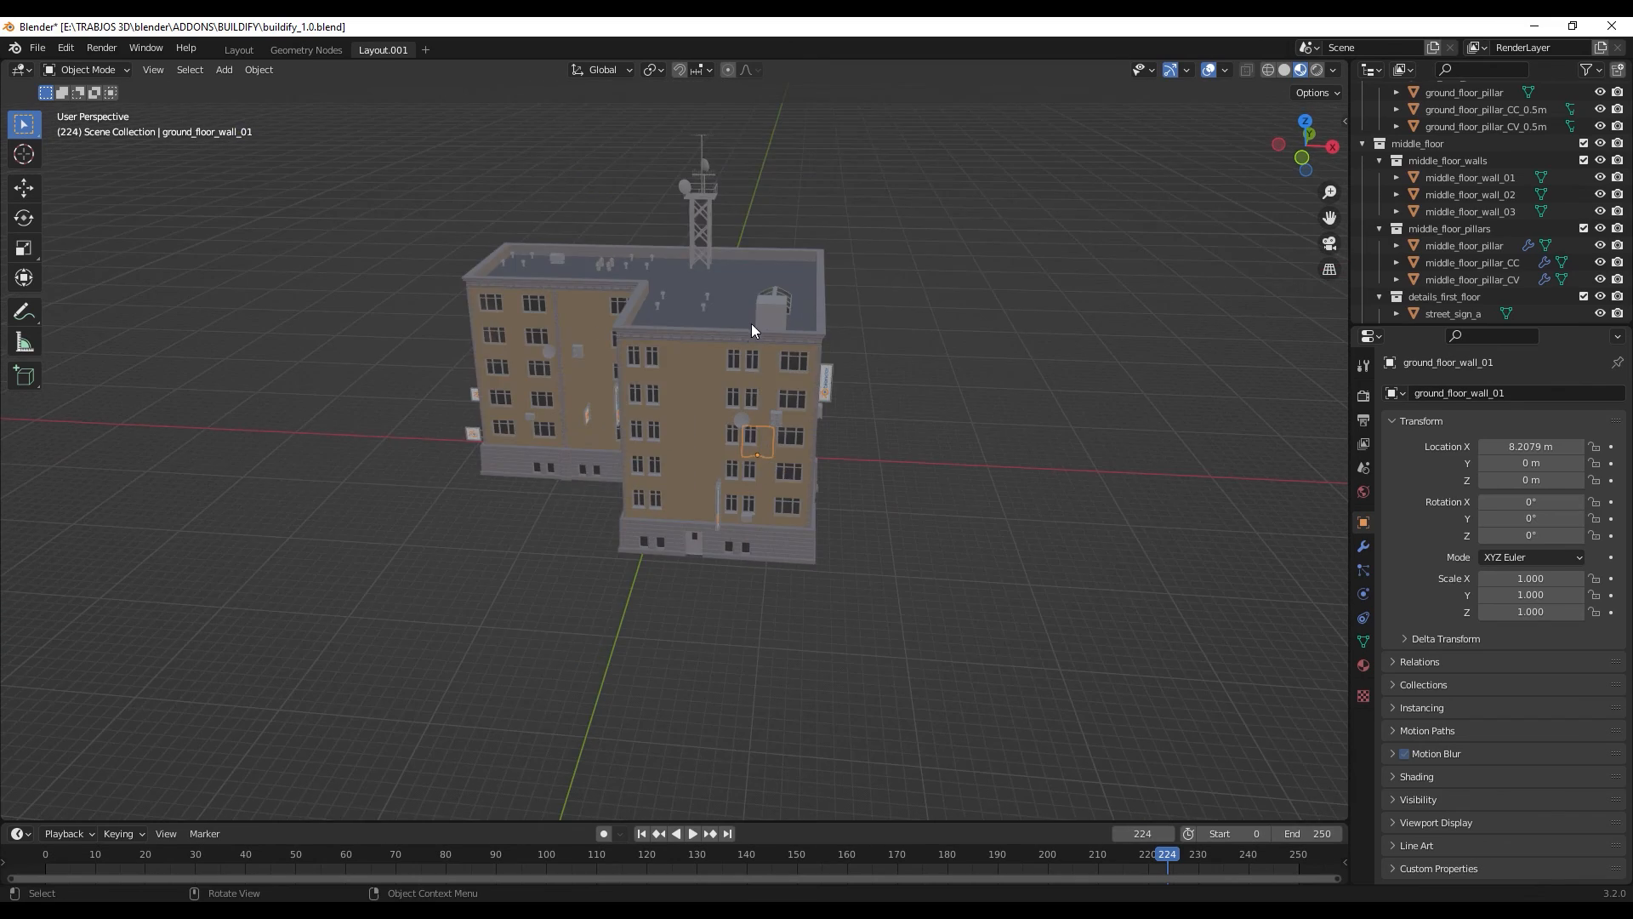
middle_click_drag(752, 324, 757, 362)
scroll(757, 364, "up", 3)
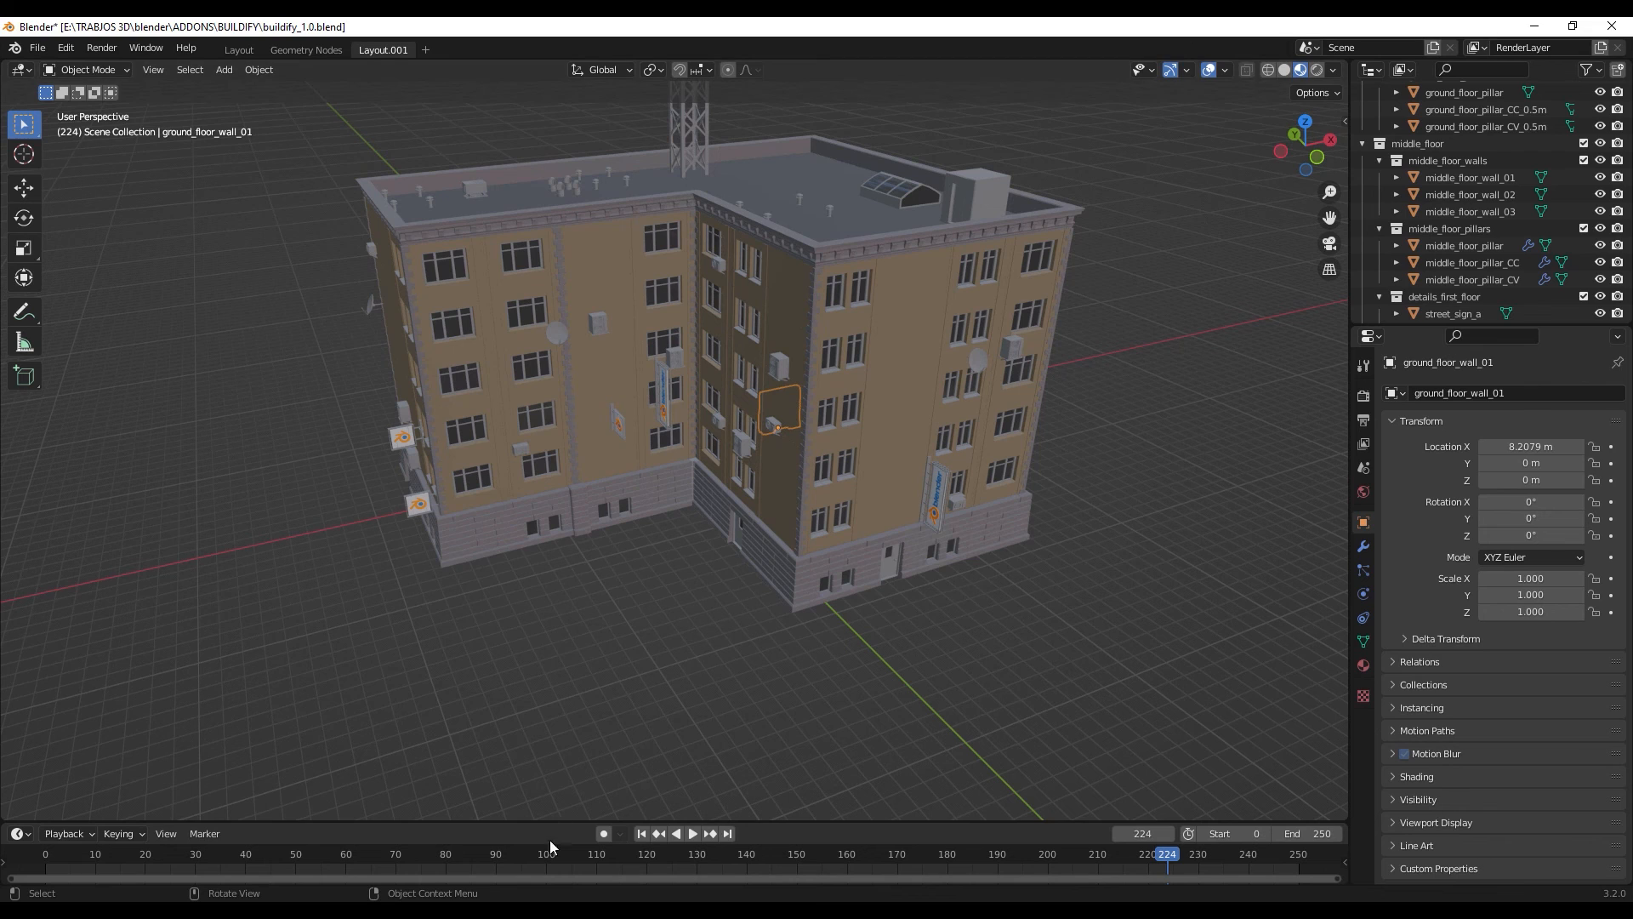
- Switch to the Buildify 1.0 product page on Gumroad in the browser
left_click(529, 914)
left_click(466, 34)
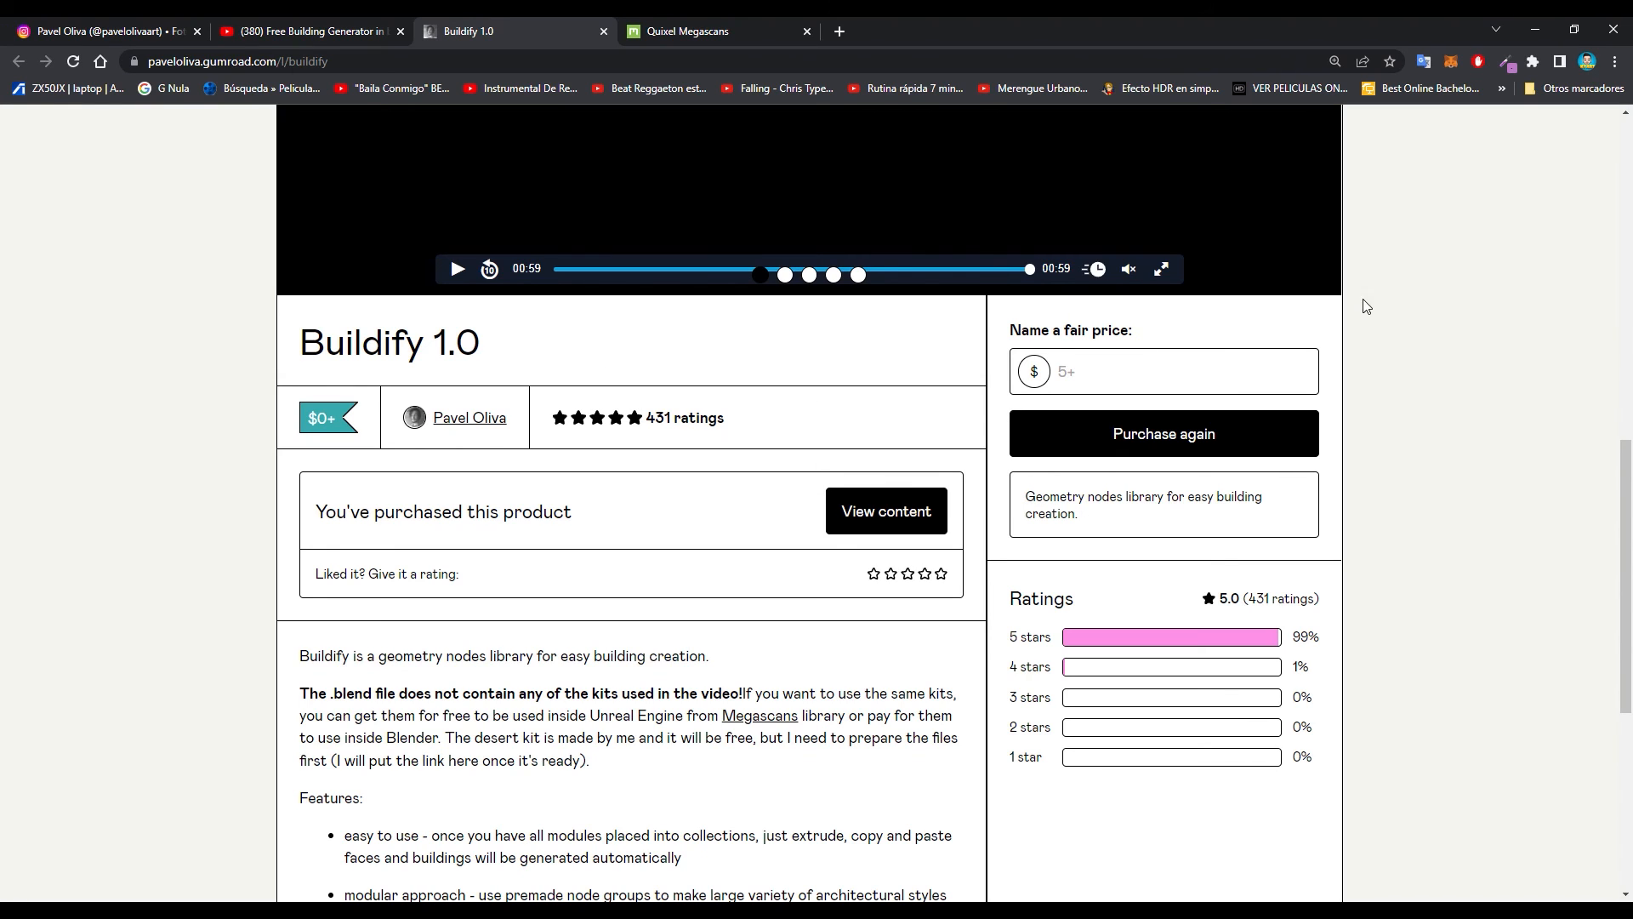
- Examine the preview video, pricing and description on the Buildify 1.0 product page
scroll(1377, 232, "up", 5)
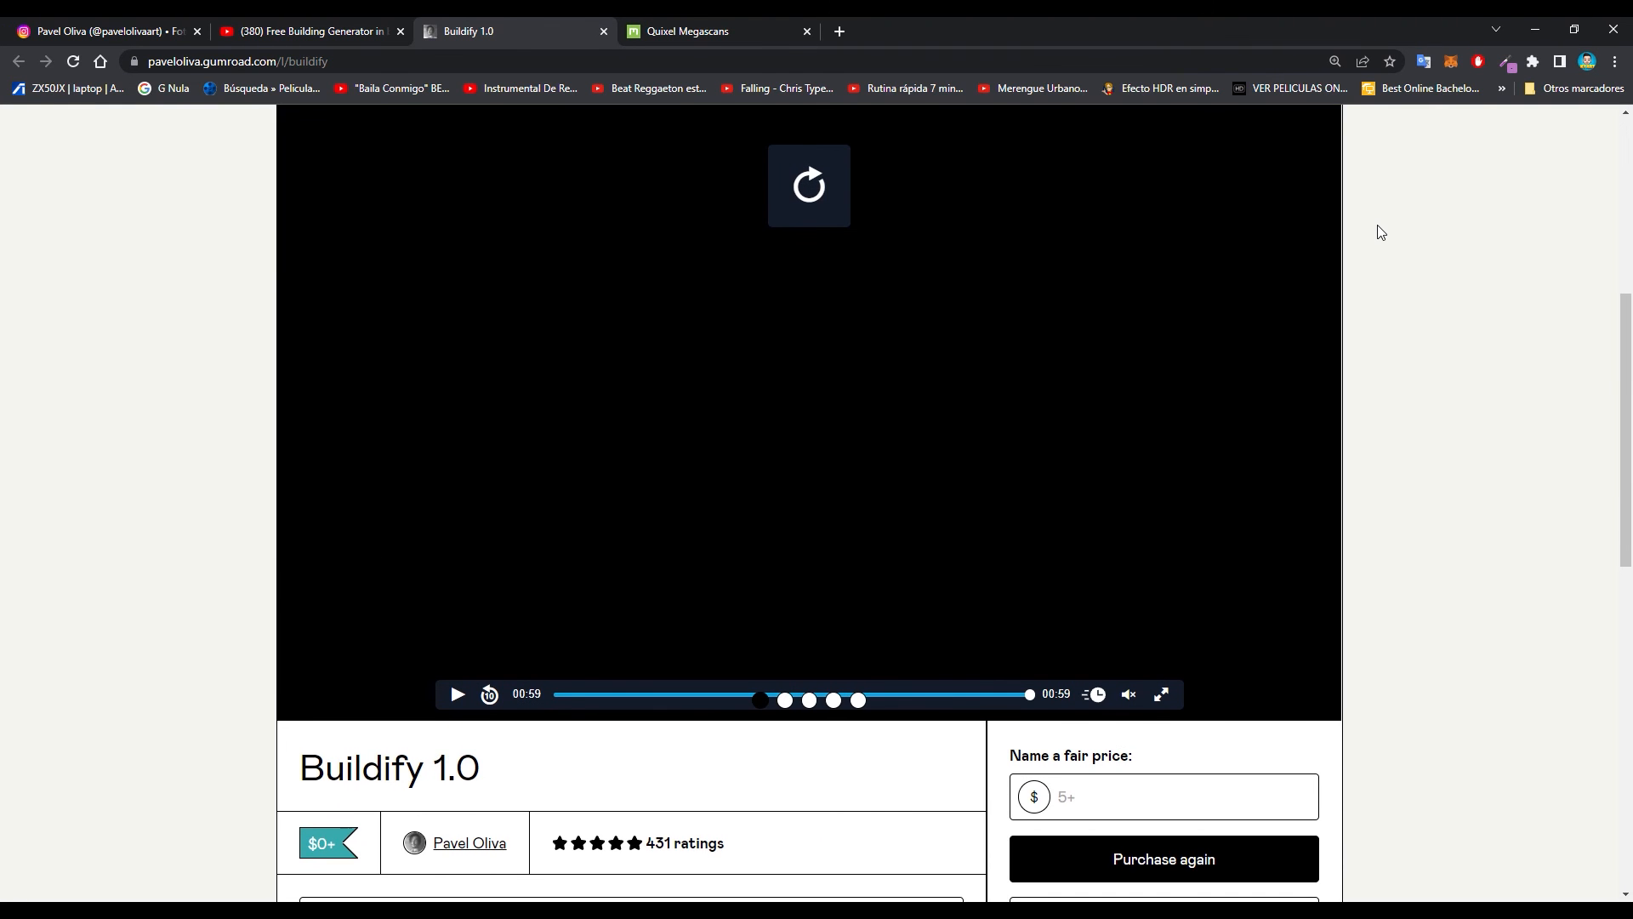
scroll(1378, 231, "up", 6)
scroll(1378, 232, "down", 3)
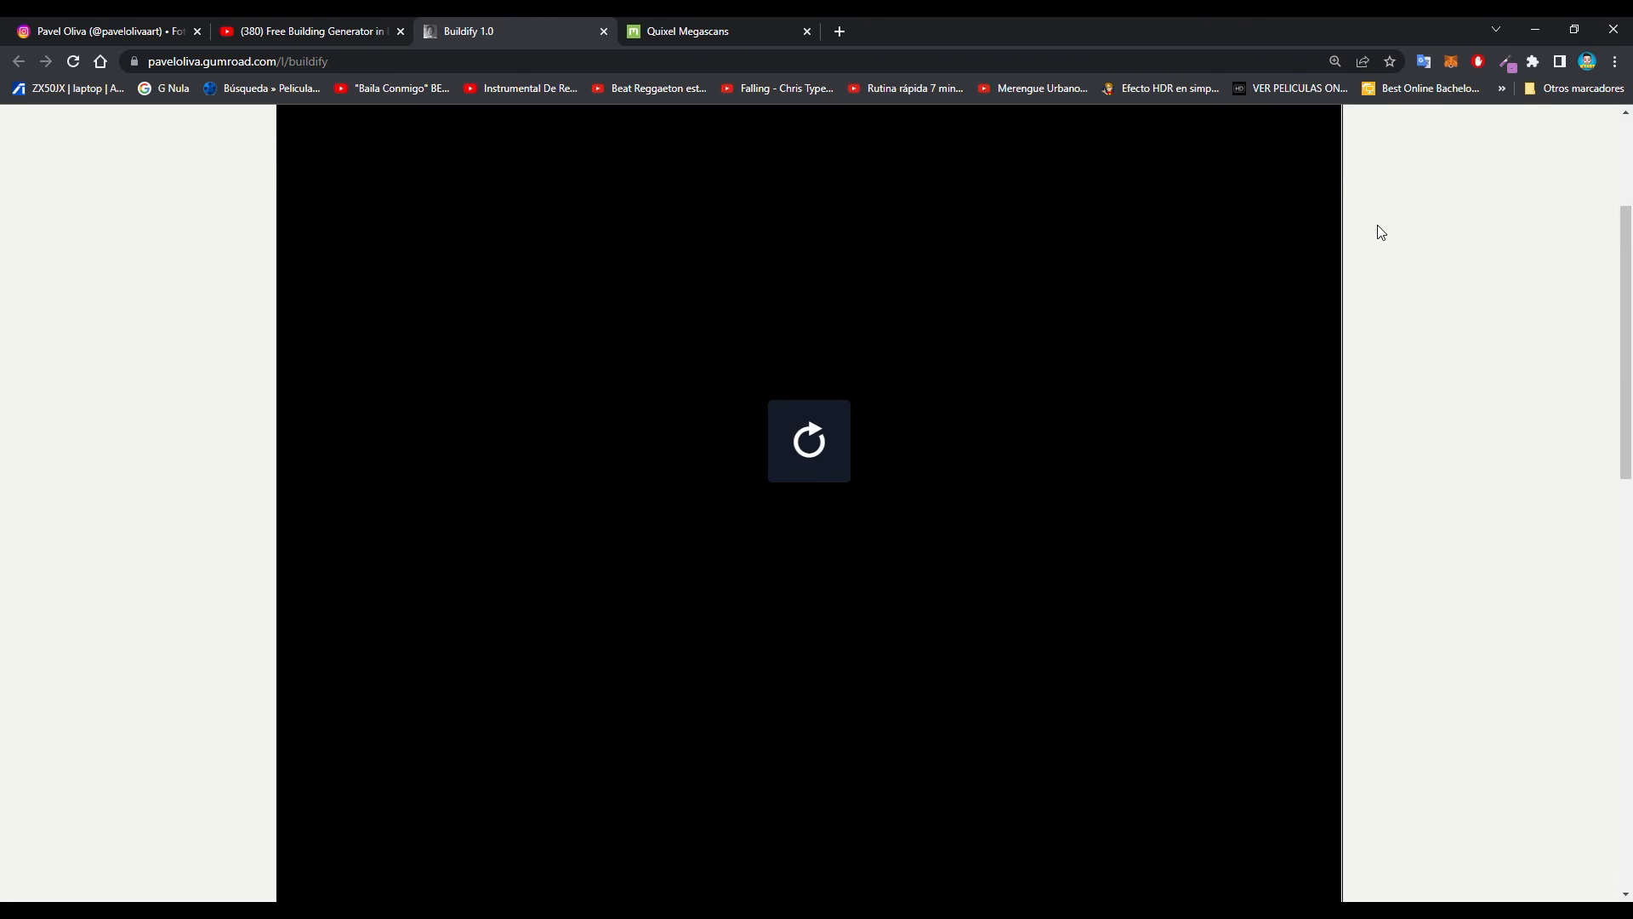
scroll(1378, 231, "down", 8)
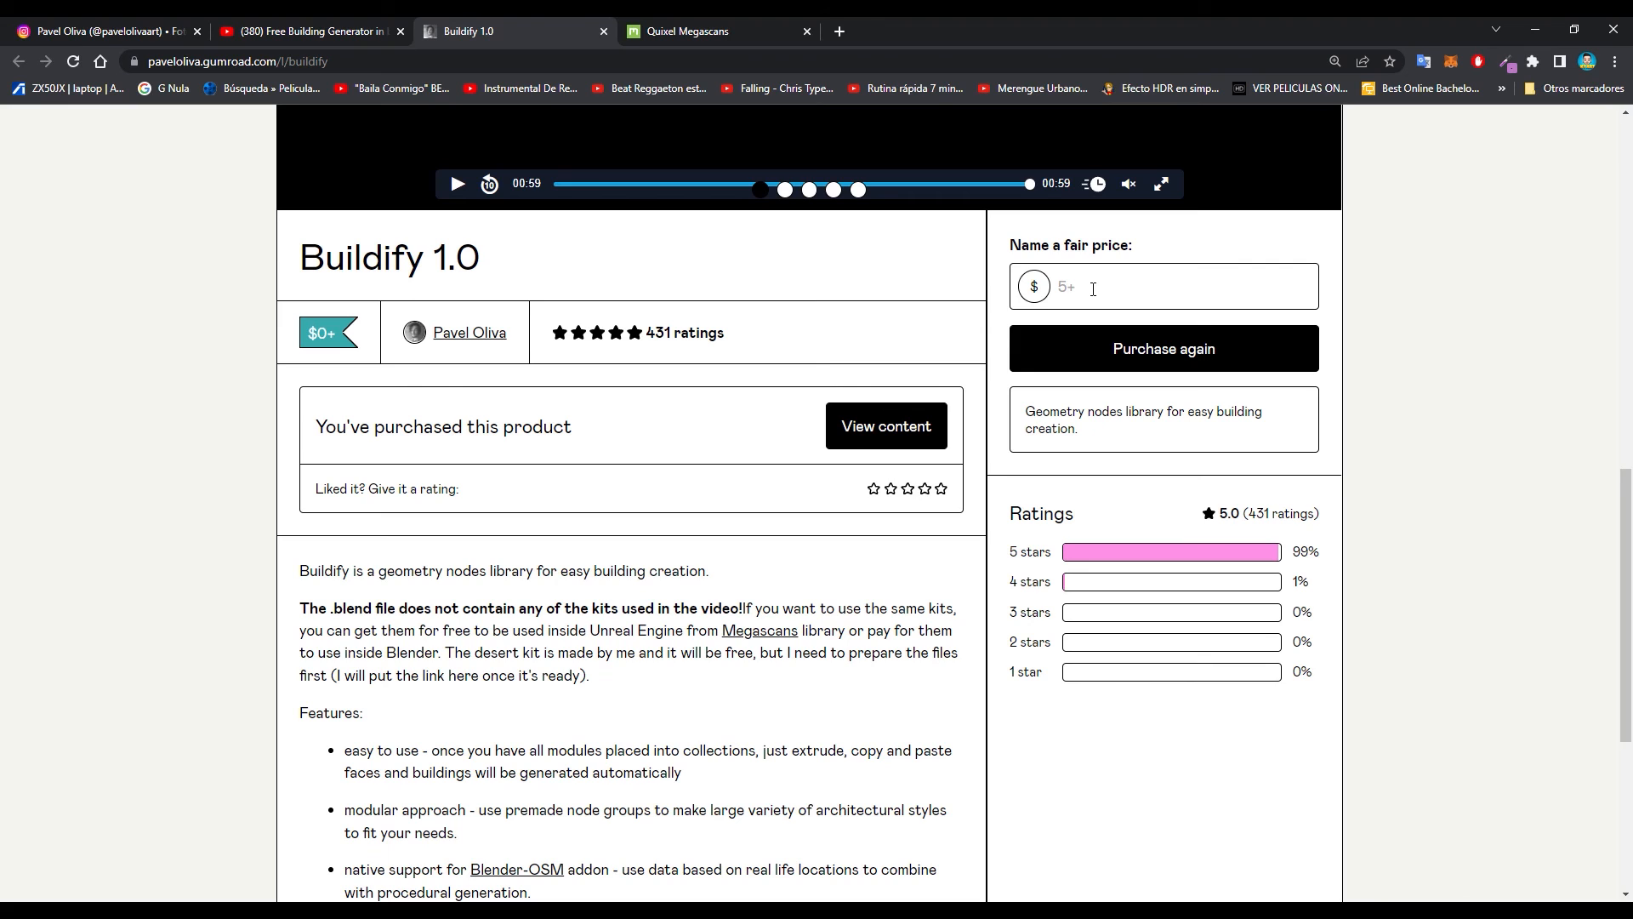
- Open the Buildify creator's Instagram profile, look through the posted artworks and return to the profile header
left_click(93, 30)
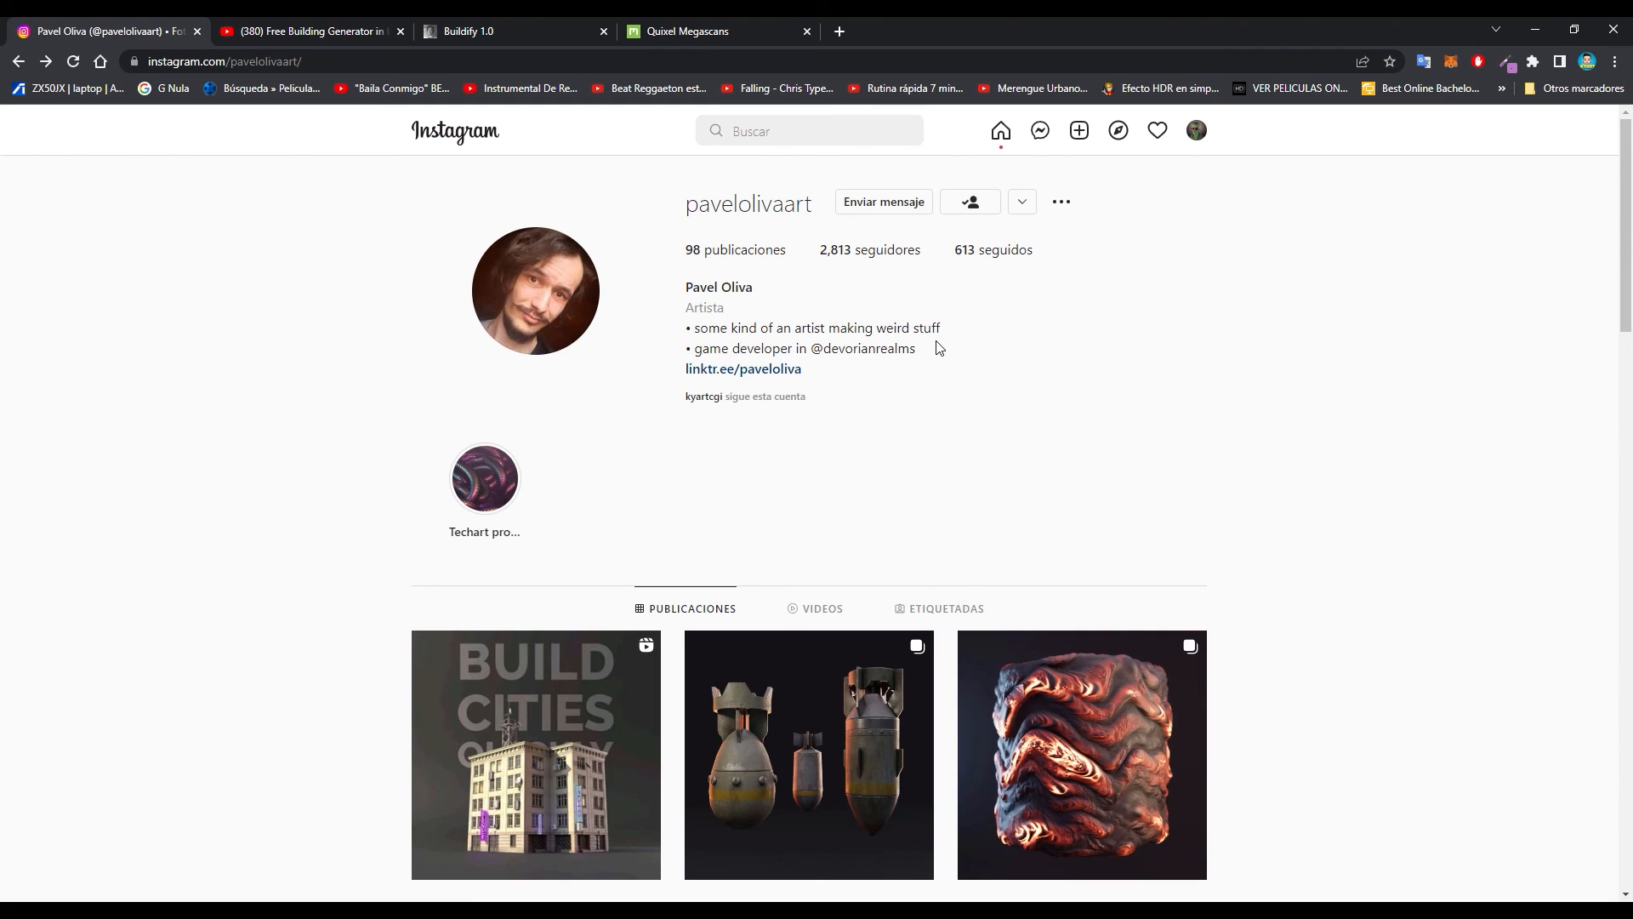
scroll(939, 354, "down", 2)
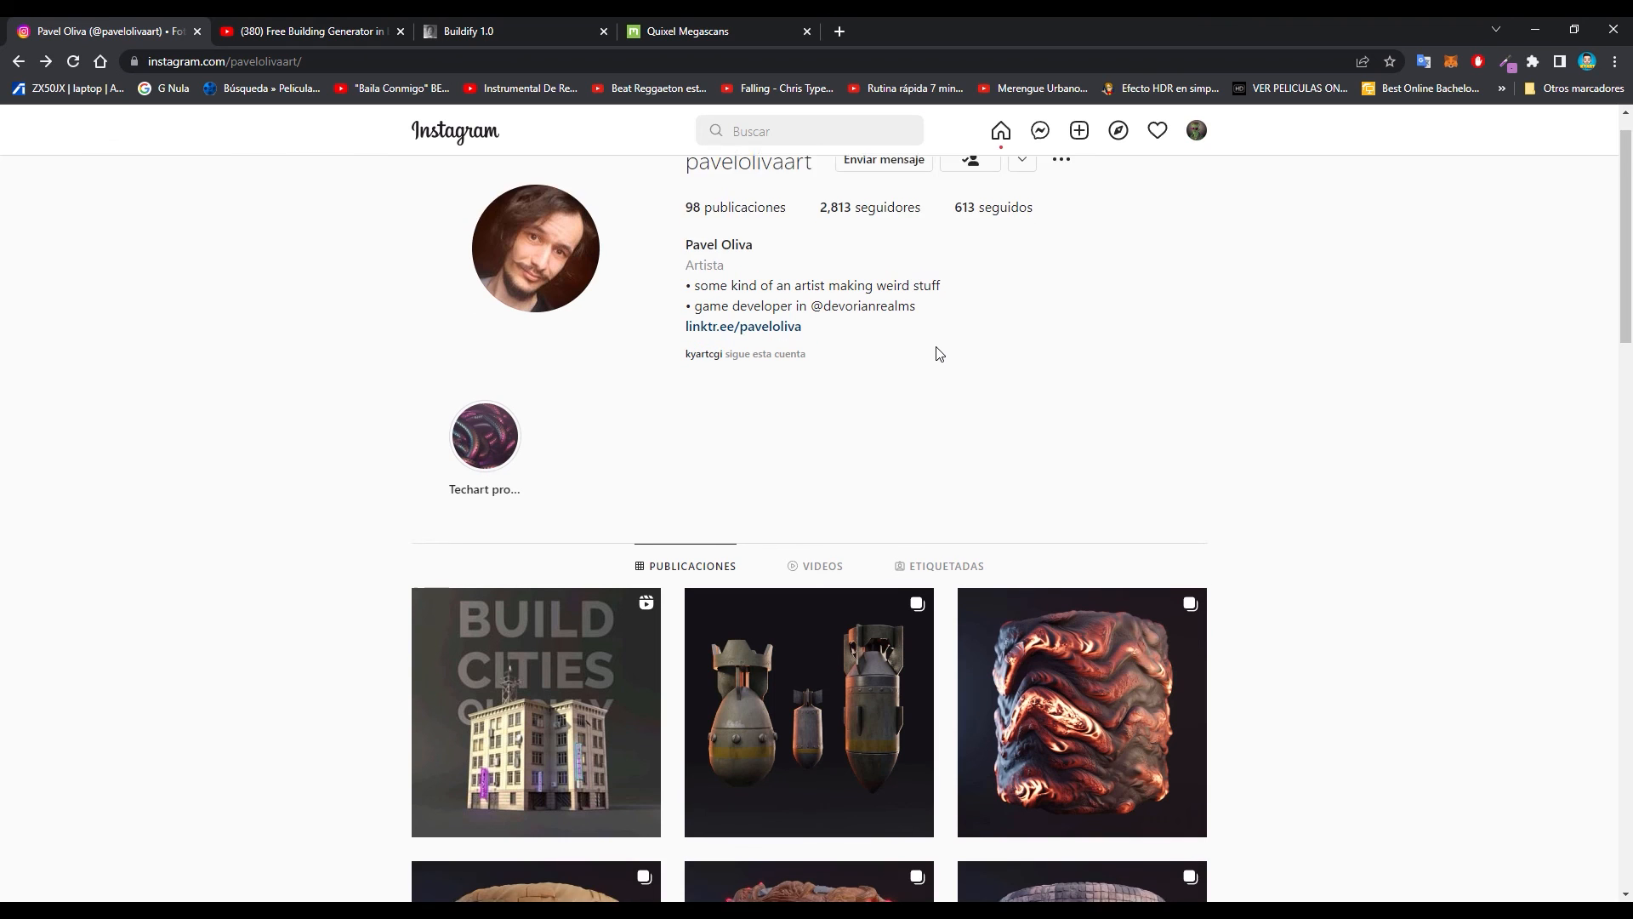
scroll(936, 353, "down", 6)
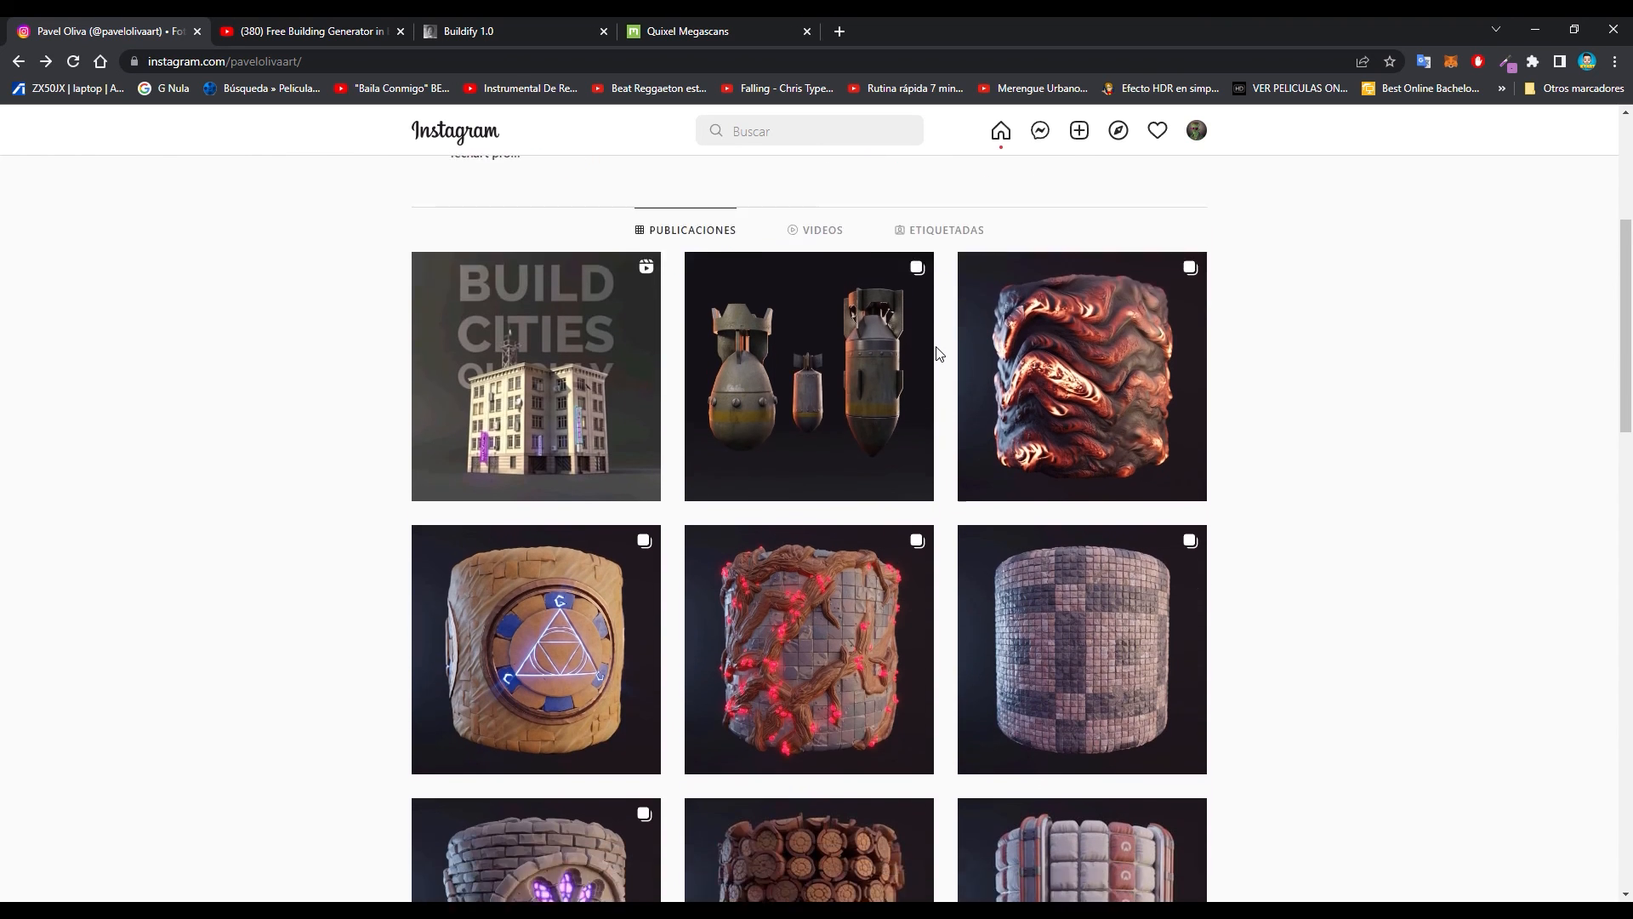
scroll(908, 354, "up", 4)
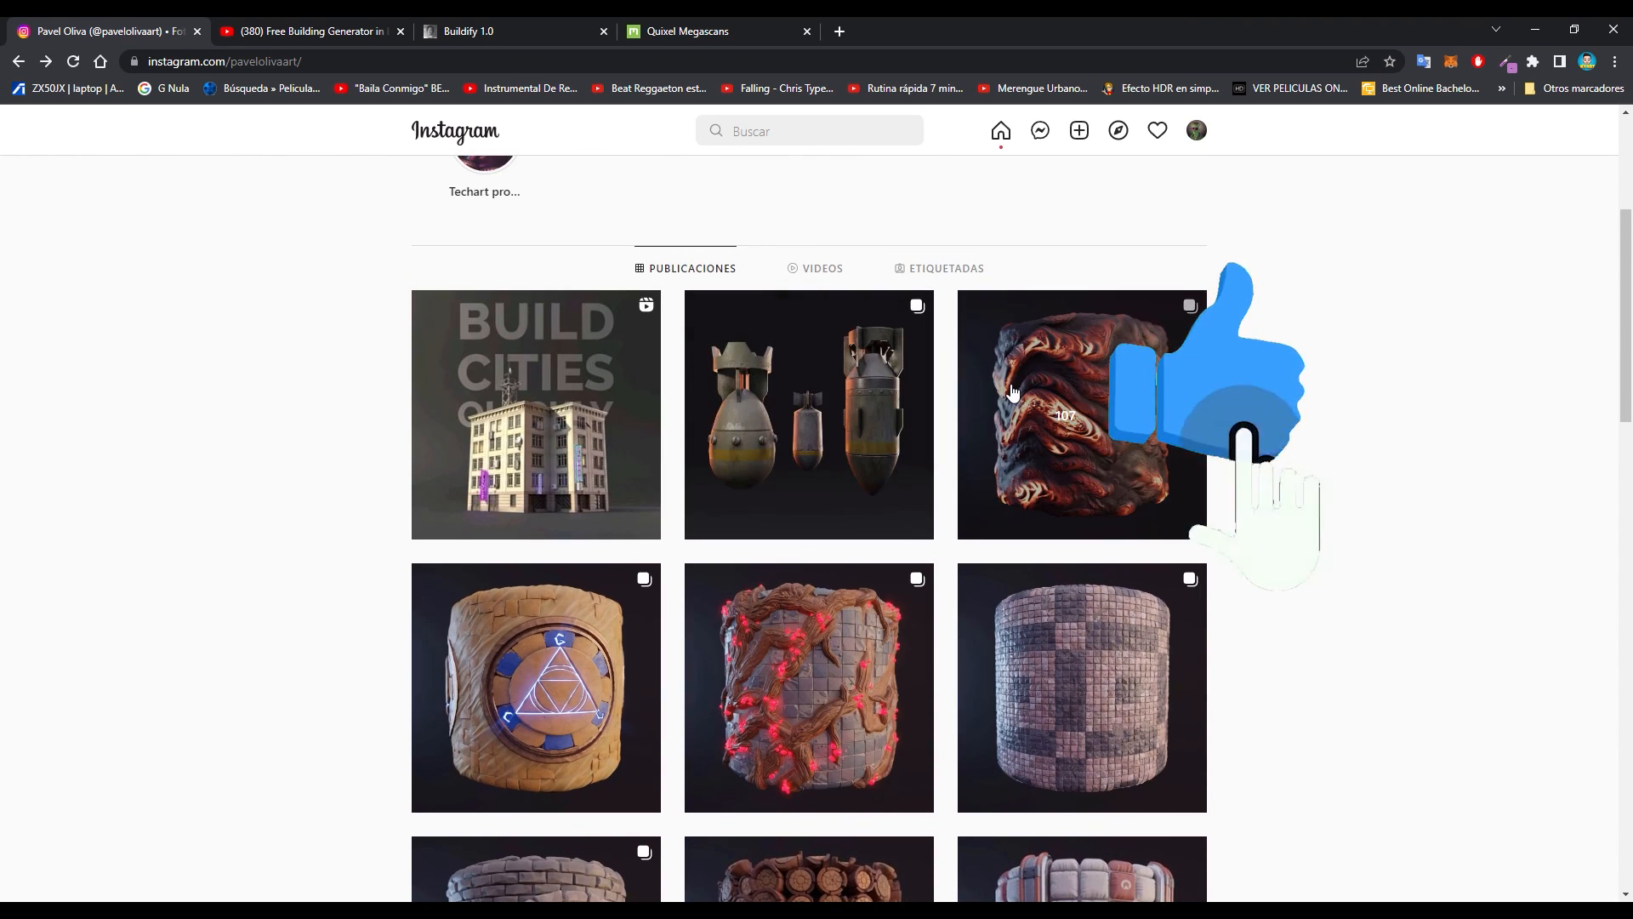
scroll(1012, 391, "down", 6)
scroll(978, 387, "down", 1)
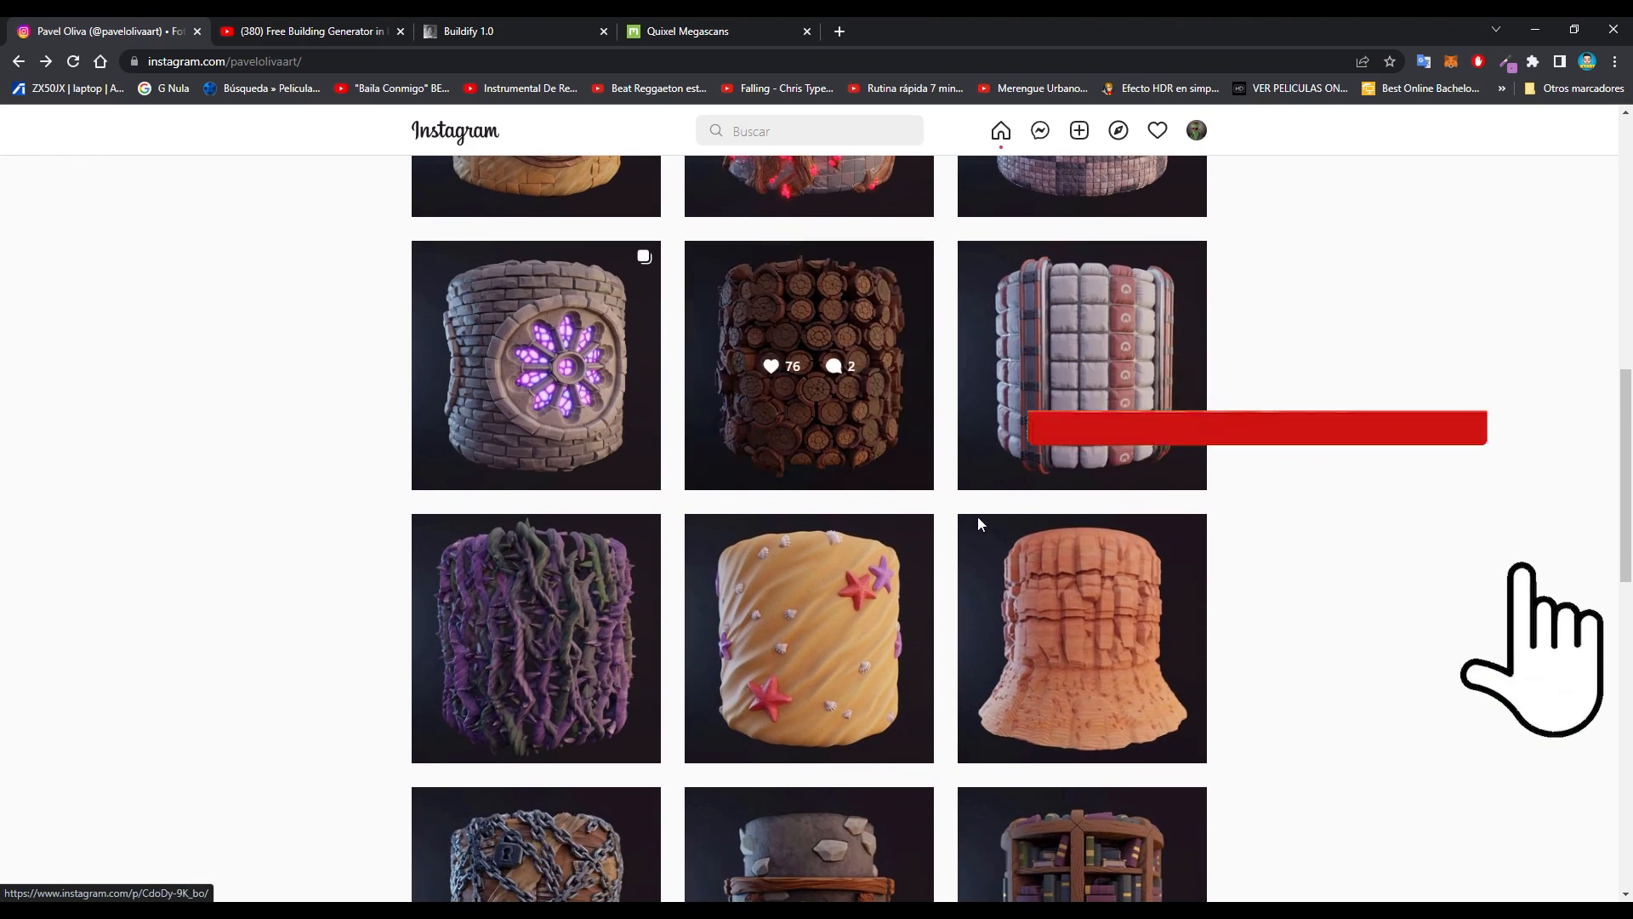
scroll(838, 619, "down", 9)
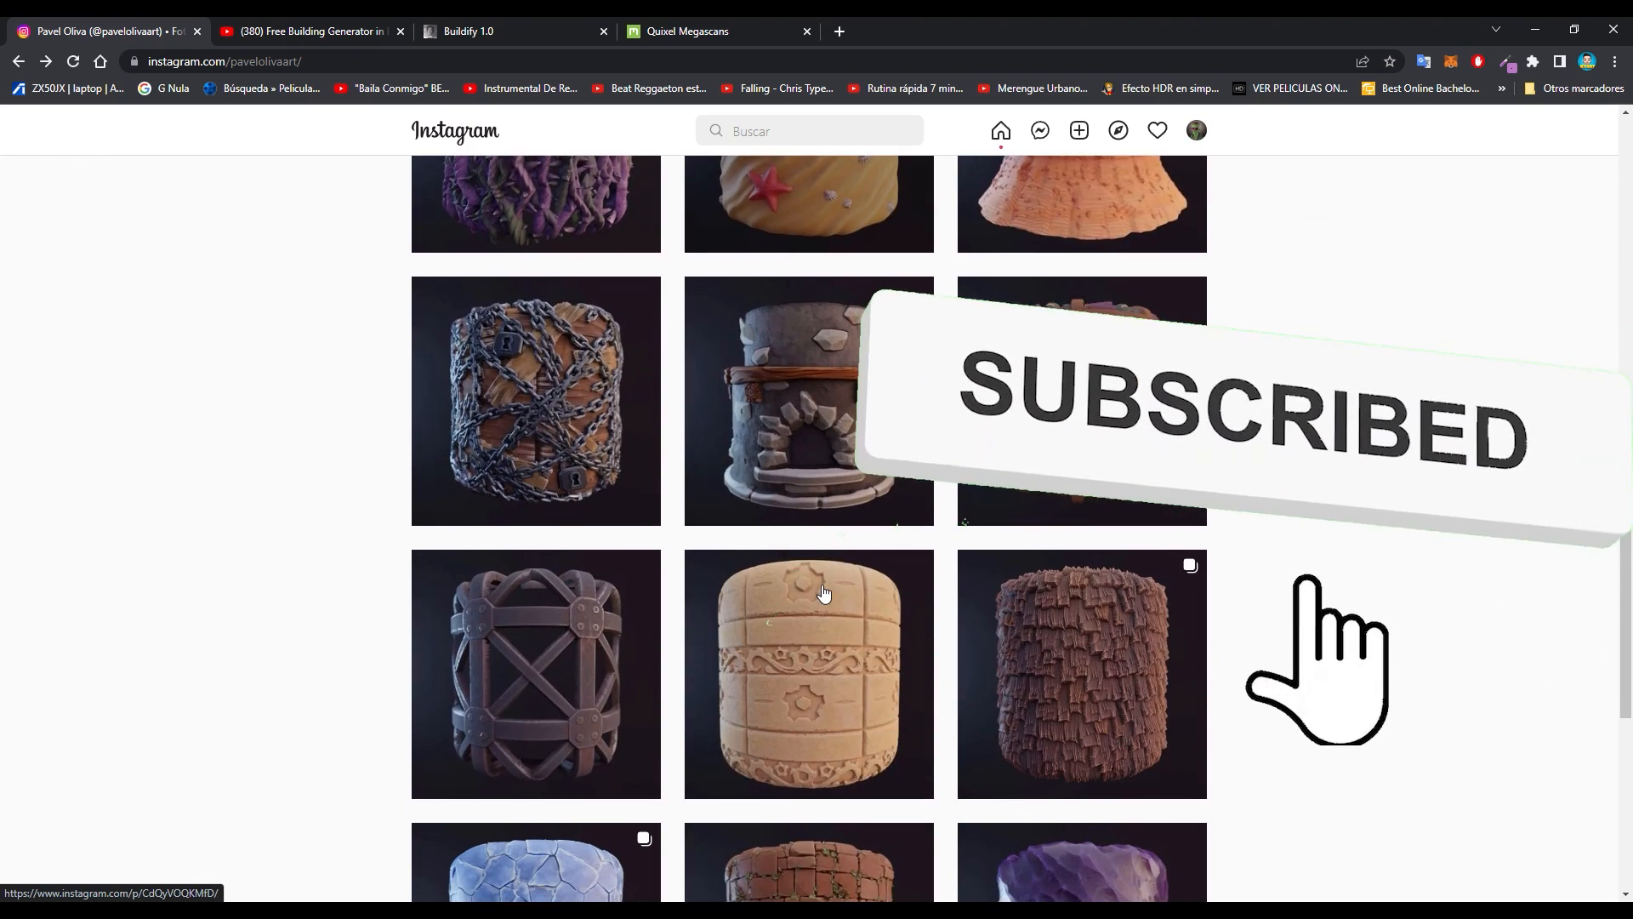
scroll(823, 593, "up", 15)
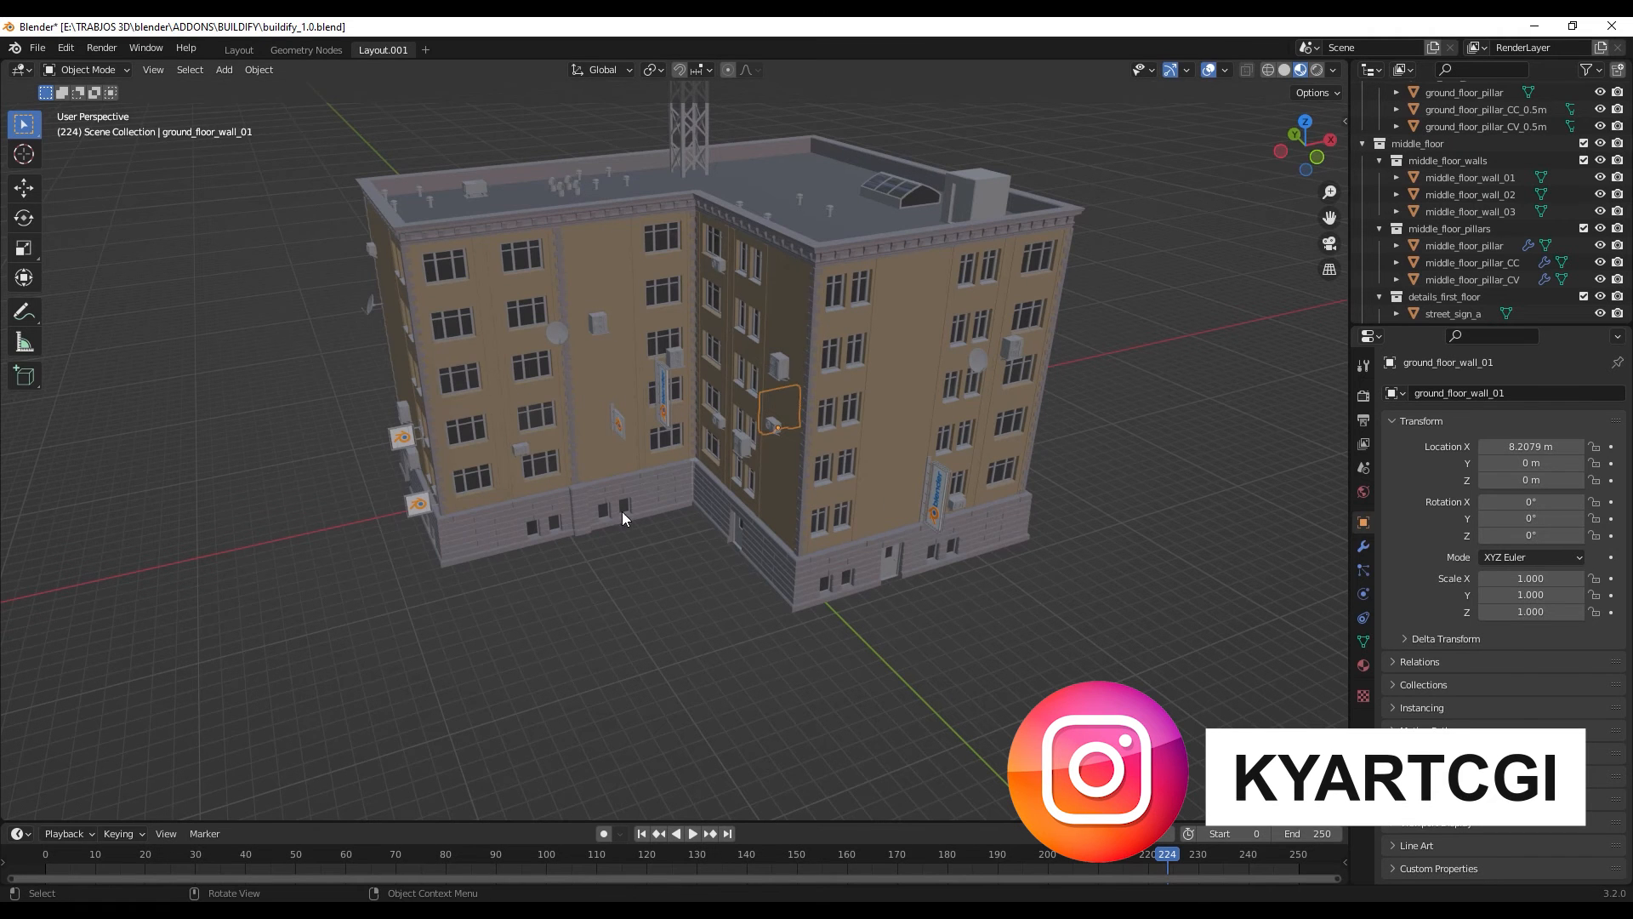
- Switch back to Blender and view the generated building's facades and roof from several angles
middle_click_drag(623, 518, 685, 560)
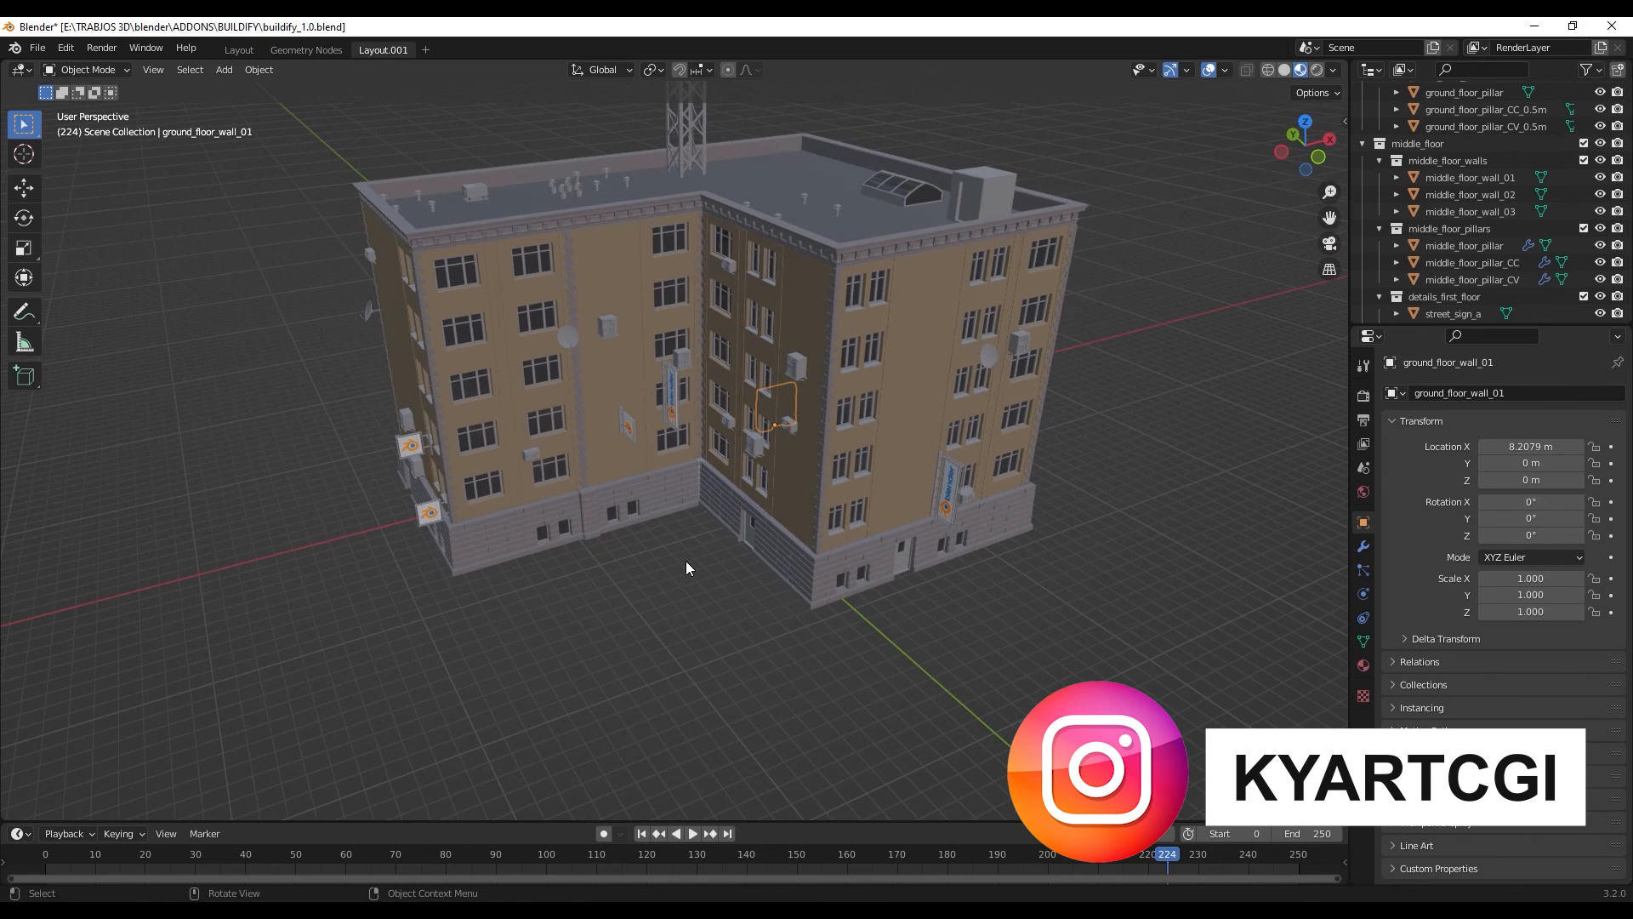
middle_click_drag(896, 459, 919, 534, "shift")
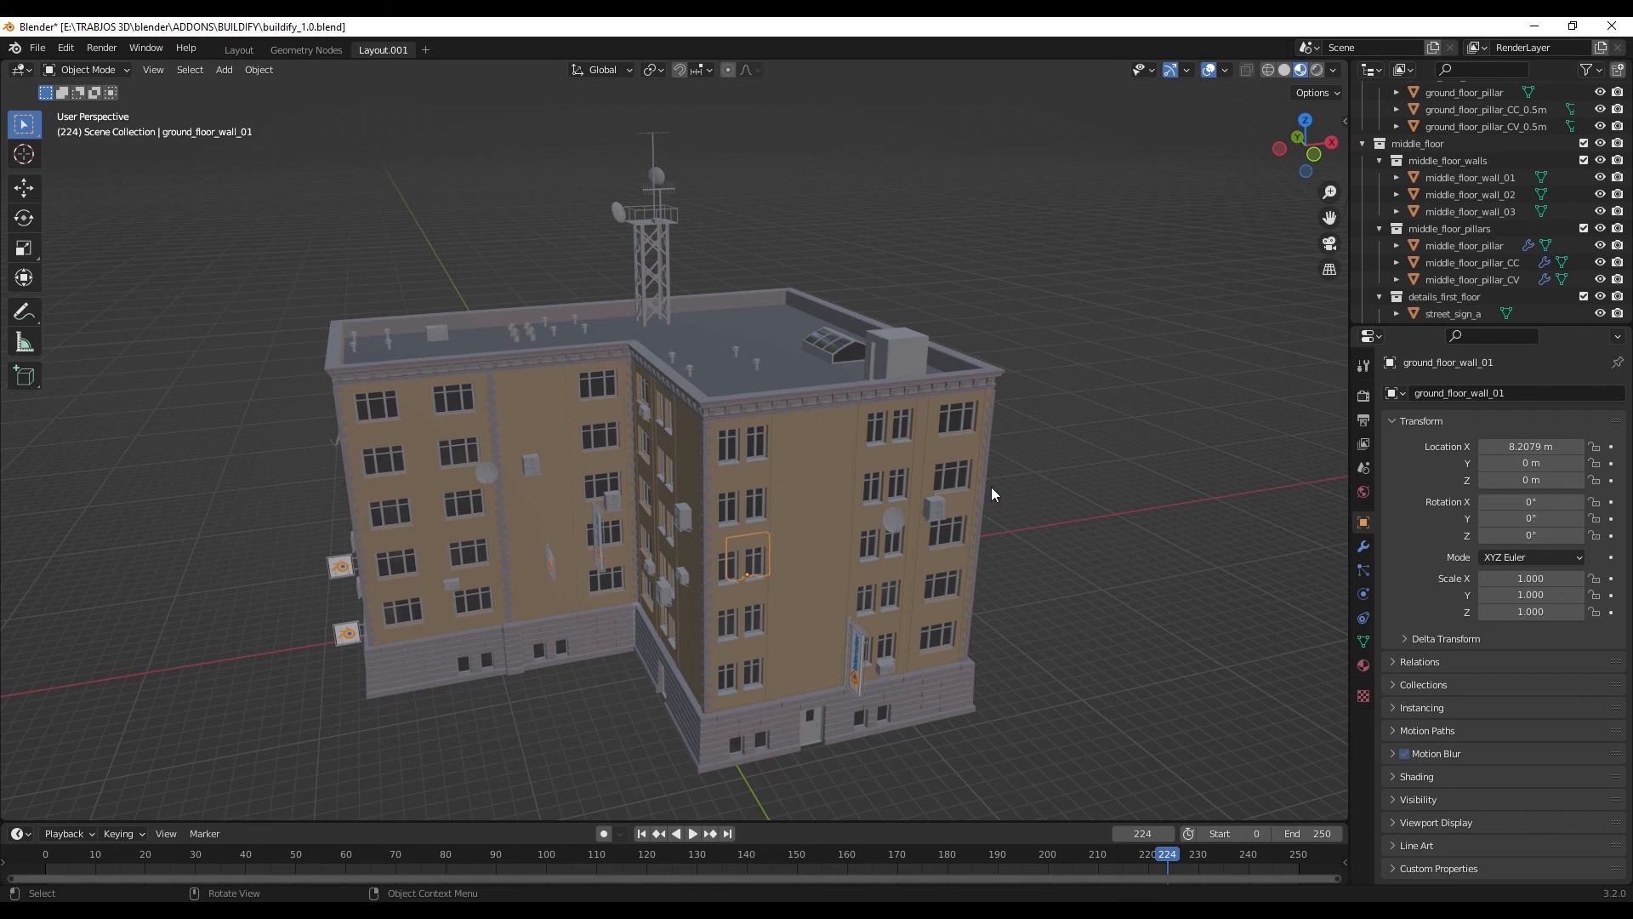
middle_click_drag(992, 488, 901, 512)
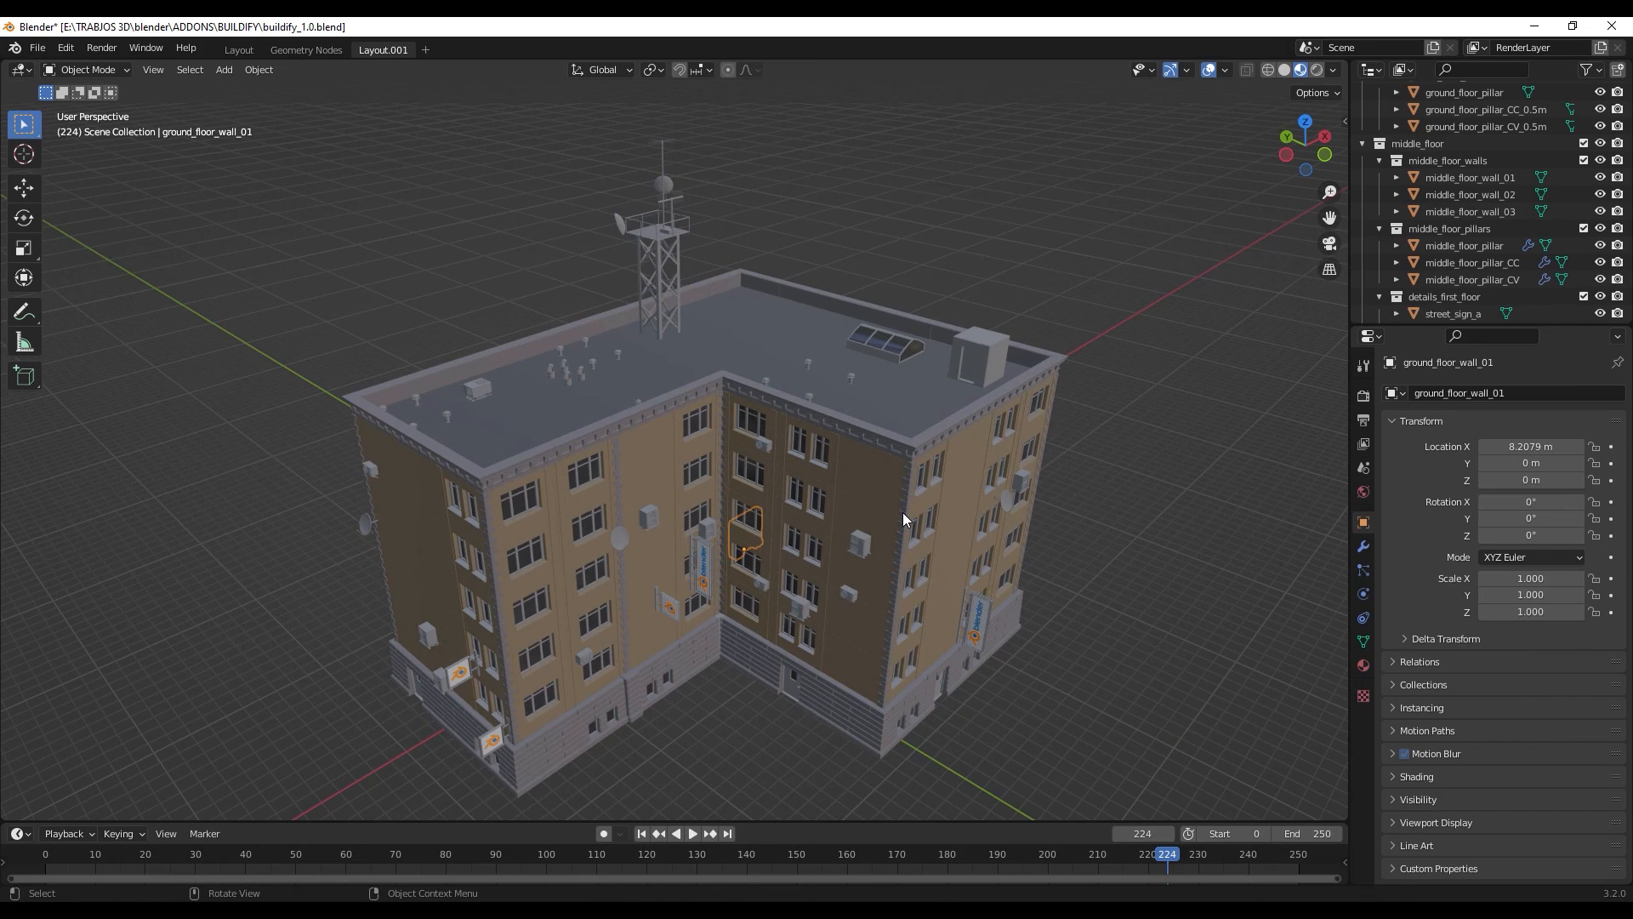